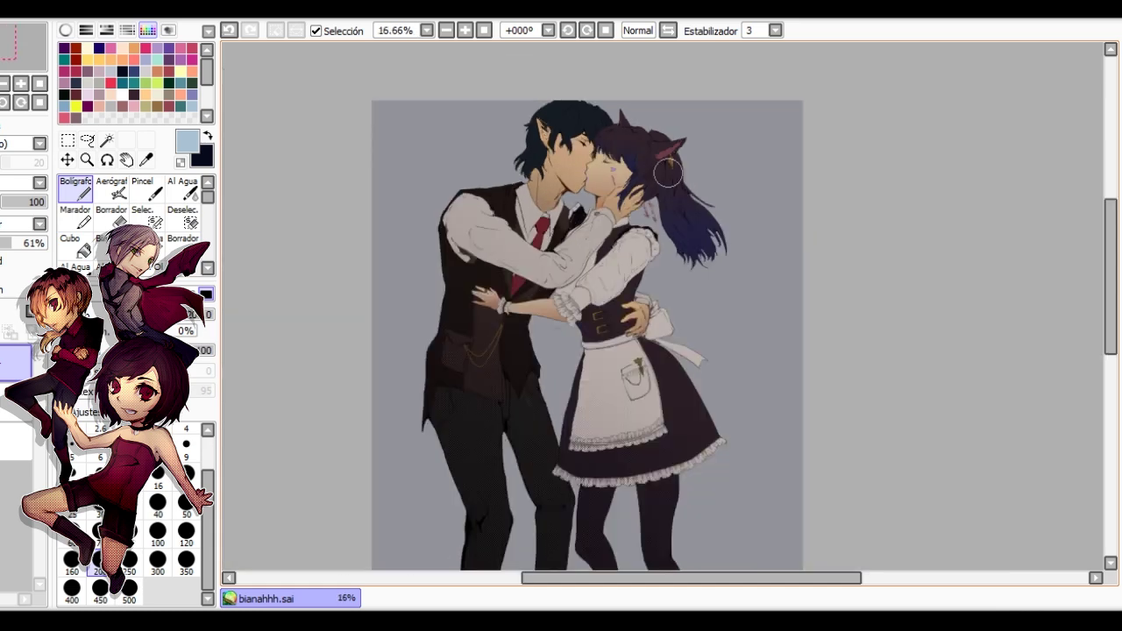
Paint light blue highlight strokes with the pen on the woman's bangs, eyelid, nose, jaw, neck and cheek scar.
scroll(649, 169, up, 2)
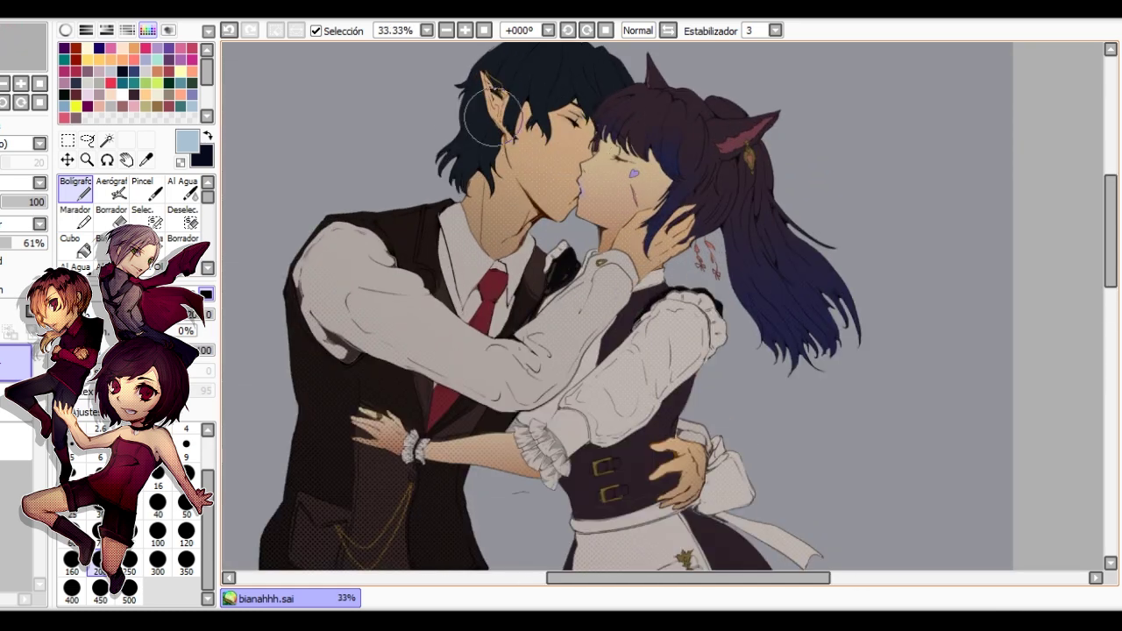
scroll(493, 116, up, 1)
drag(544, 208, 497, 260)
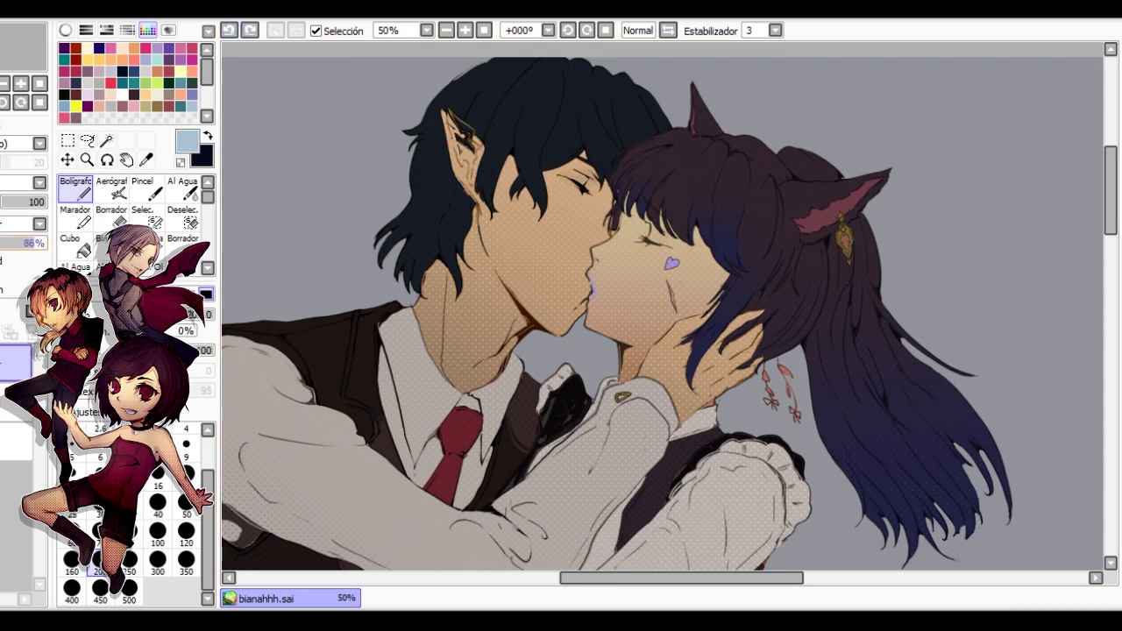
scroll(439, 320, down, 1)
scroll(544, 242, up, 1)
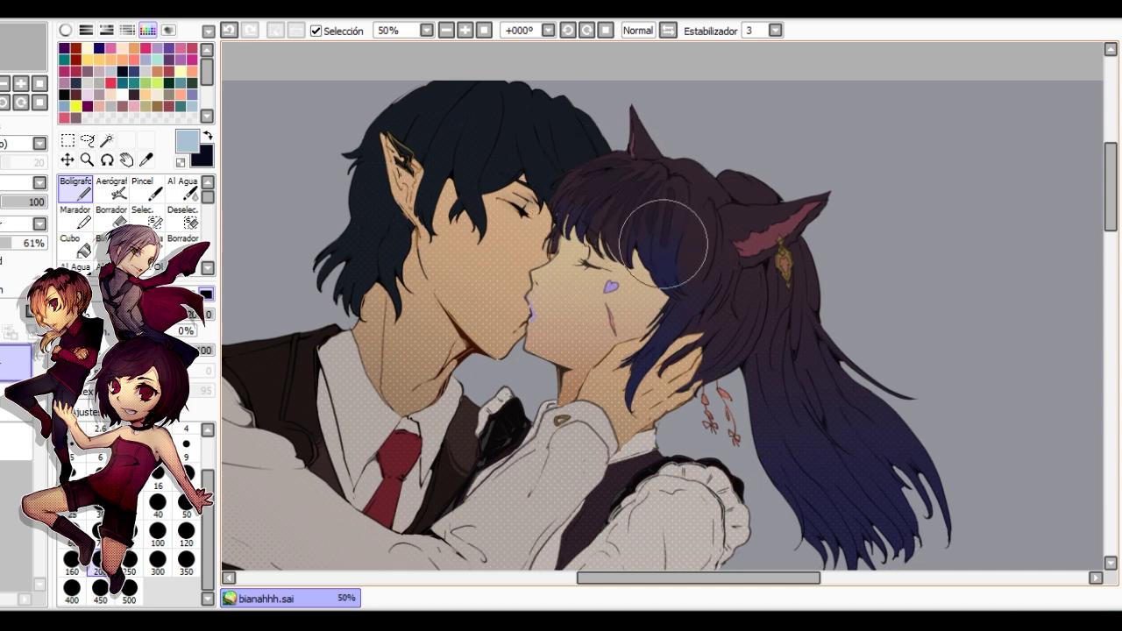
mouse_move(664, 244)
mouse_down()
mouse_move(703, 207)
mouse_move(707, 235)
mouse_move(658, 275)
mouse_move(559, 256)
mouse_move(569, 241)
mouse_move(537, 281)
mouse_up()
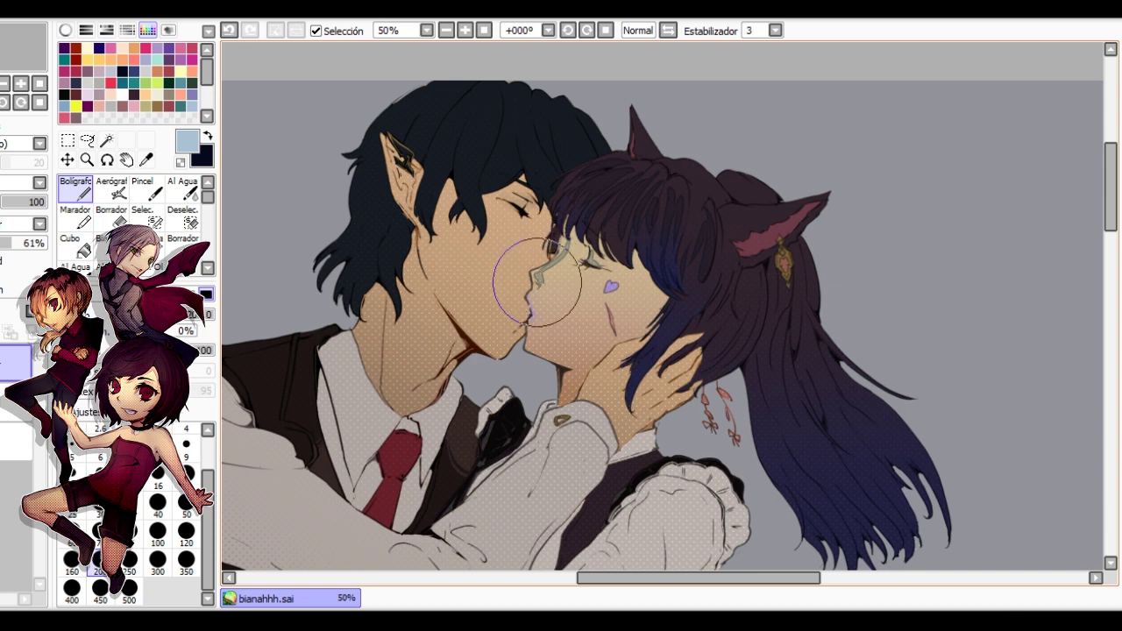
mouse_move(659, 277)
mouse_down()
mouse_move(583, 268)
mouse_move(601, 263)
mouse_move(592, 285)
mouse_move(607, 320)
mouse_up()
drag(562, 376, 571, 374)
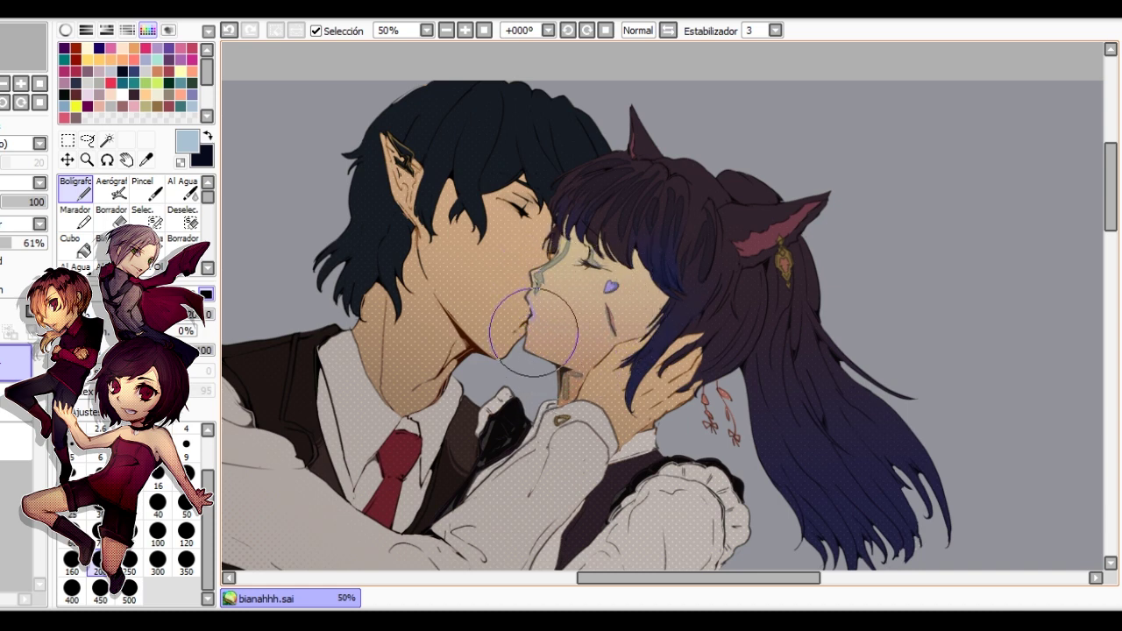
mouse_move(534, 333)
mouse_down()
mouse_move(492, 330)
mouse_move(602, 336)
mouse_up()
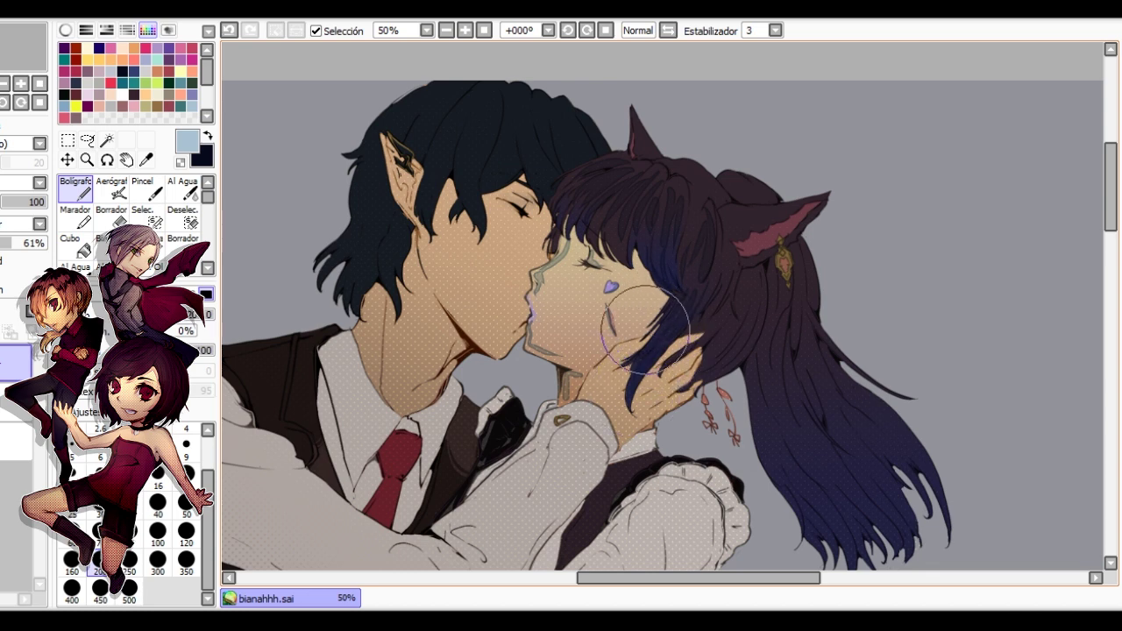
mouse_move(646, 330)
mouse_down()
mouse_move(666, 296)
mouse_move(635, 252)
mouse_move(628, 264)
mouse_move(612, 247)
mouse_move(617, 227)
mouse_move(558, 256)
mouse_up()
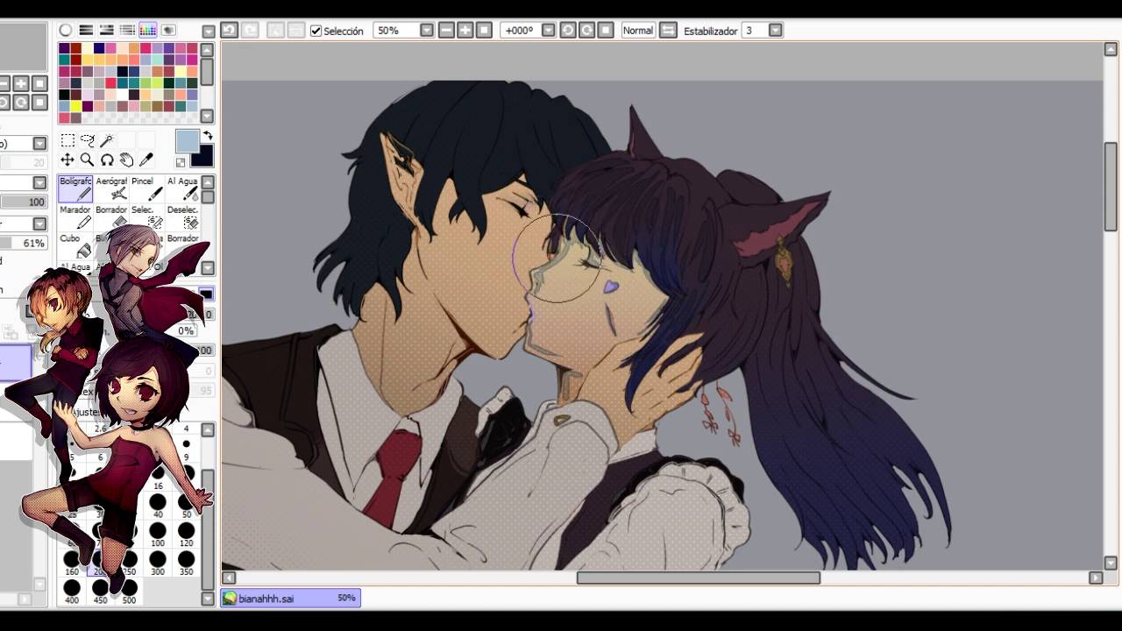
Add highlight strands to the woman's crown, cat ear, earring and ponytail, enlarging the pen to size 300.
drag(658, 353, 569, 310)
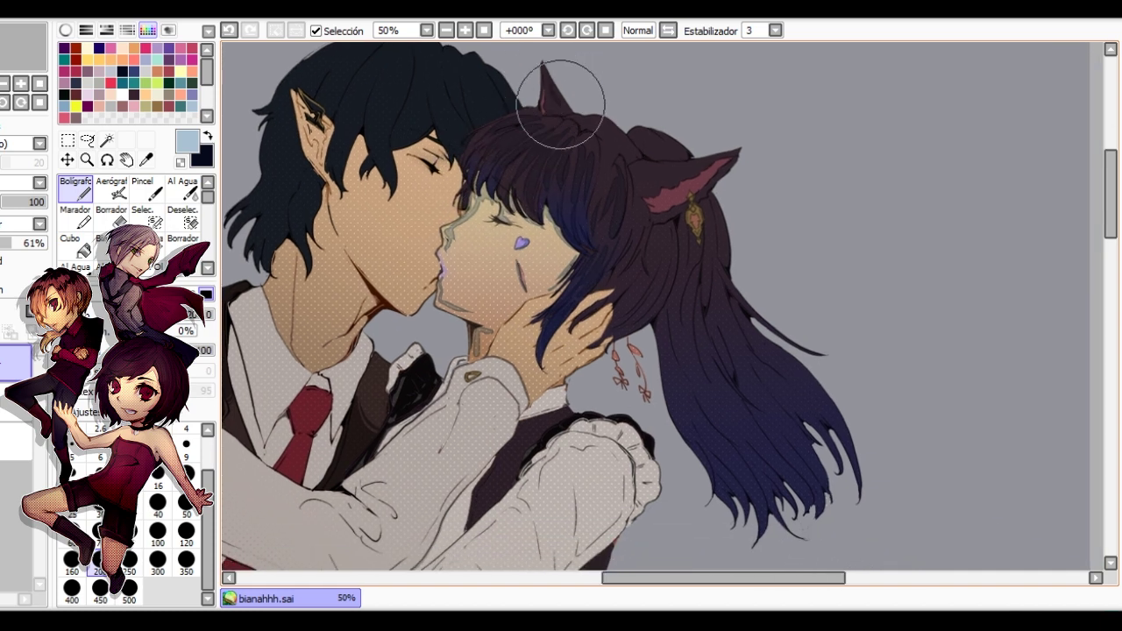
mouse_move(600, 201)
mouse_down()
mouse_move(615, 140)
mouse_move(643, 176)
mouse_move(690, 164)
mouse_move(653, 183)
mouse_move(680, 169)
mouse_move(642, 173)
mouse_move(664, 186)
mouse_move(721, 167)
mouse_move(653, 207)
mouse_move(689, 196)
mouse_up()
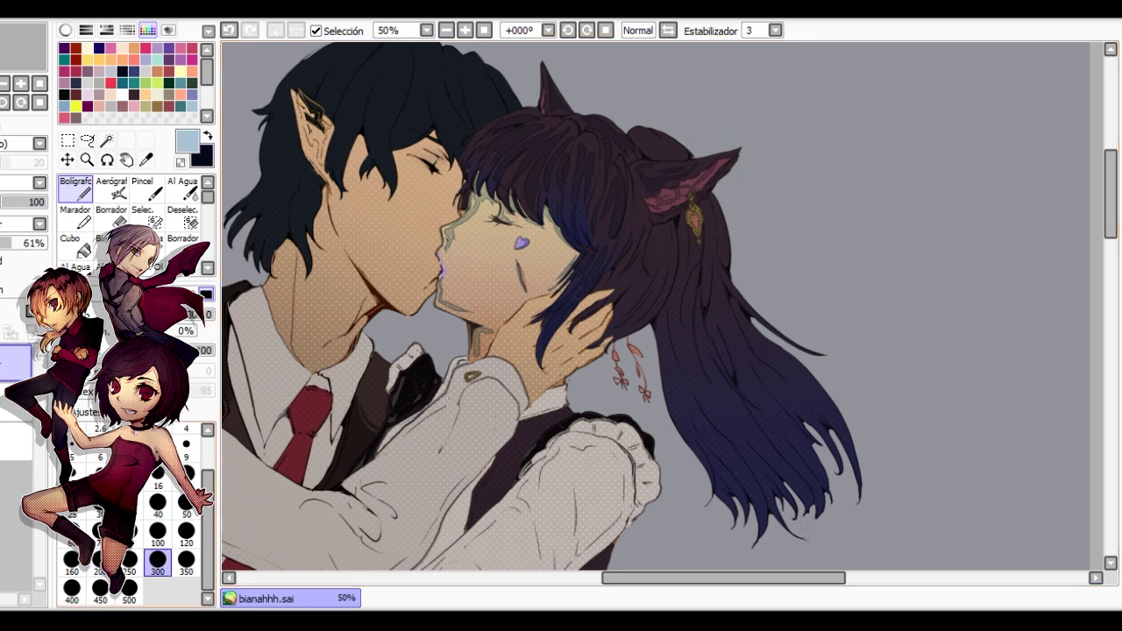
mouse_move(694, 247)
mouse_down()
mouse_move(692, 207)
mouse_move(698, 232)
mouse_move(690, 216)
mouse_move(671, 253)
mouse_move(667, 226)
mouse_move(666, 248)
mouse_move(625, 307)
mouse_move(658, 248)
mouse_move(620, 285)
mouse_move(648, 199)
mouse_move(640, 215)
mouse_move(636, 190)
mouse_move(666, 270)
mouse_move(664, 290)
mouse_move(628, 321)
mouse_move(644, 389)
mouse_move(615, 351)
mouse_up()
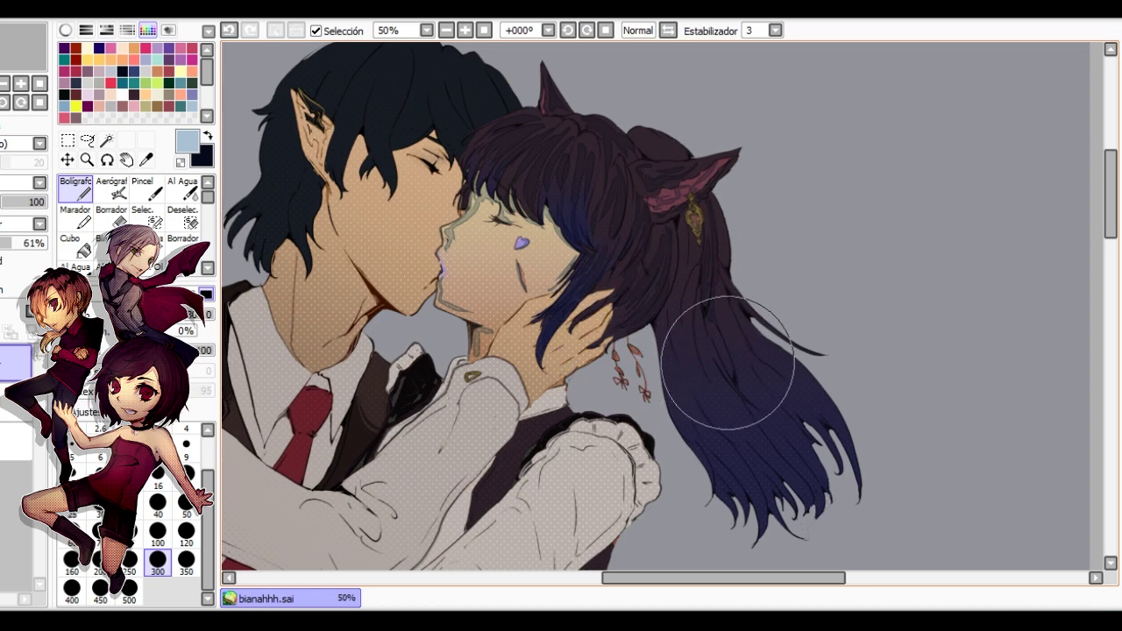
key(h)
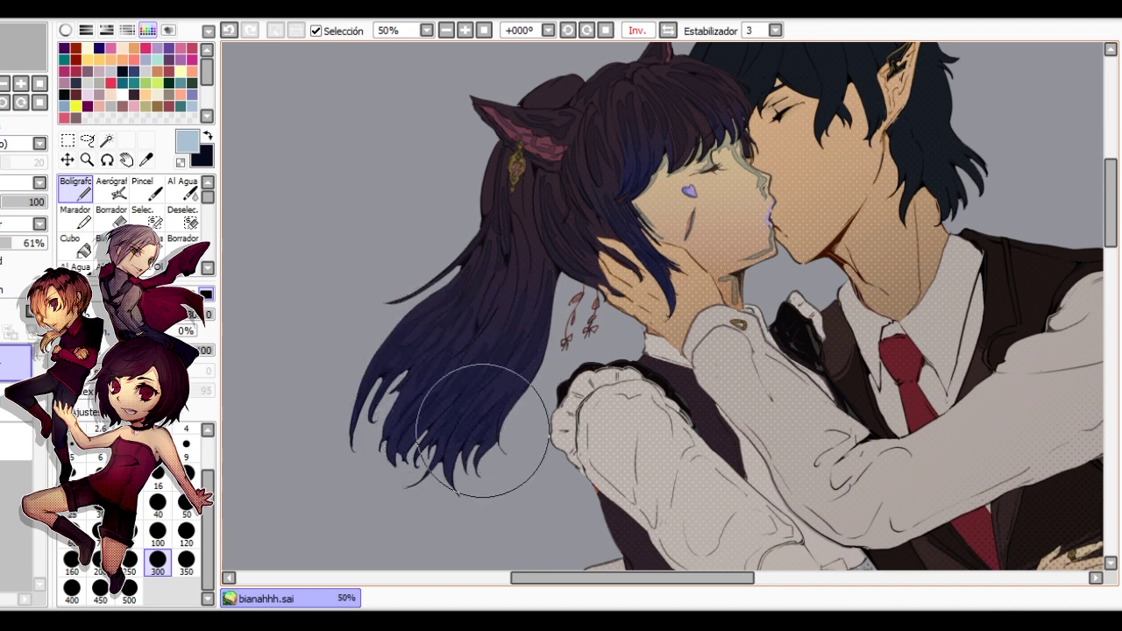
key(h)
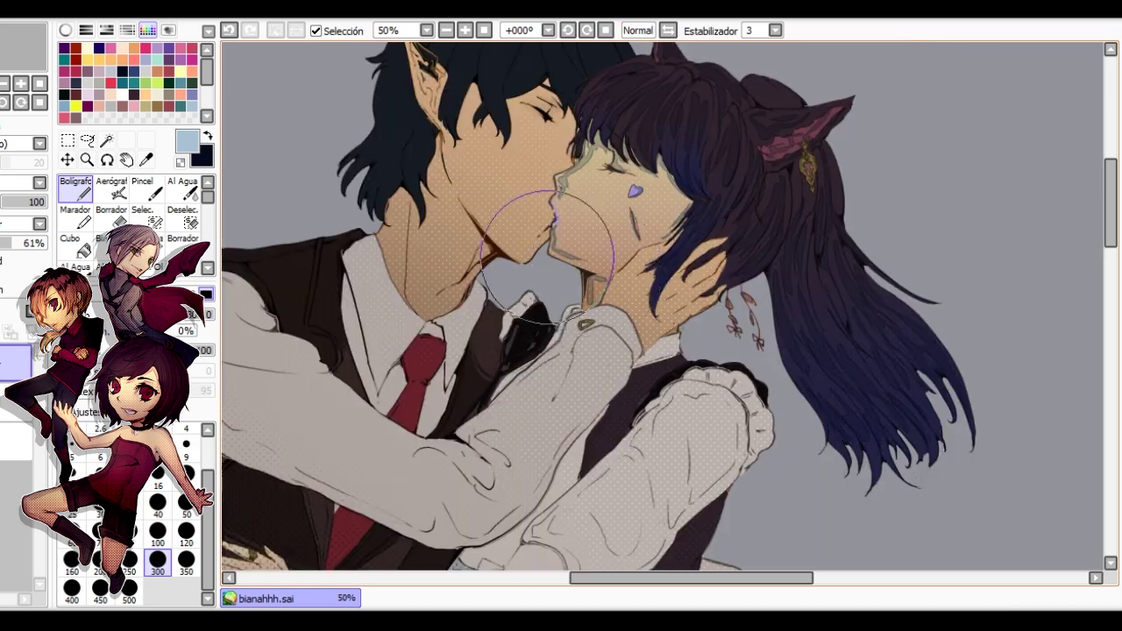
Paint light blue highlights on the man's hand at her cheek and along his shirt cuff and forearm sleeve.
drag(838, 169, 741, 185)
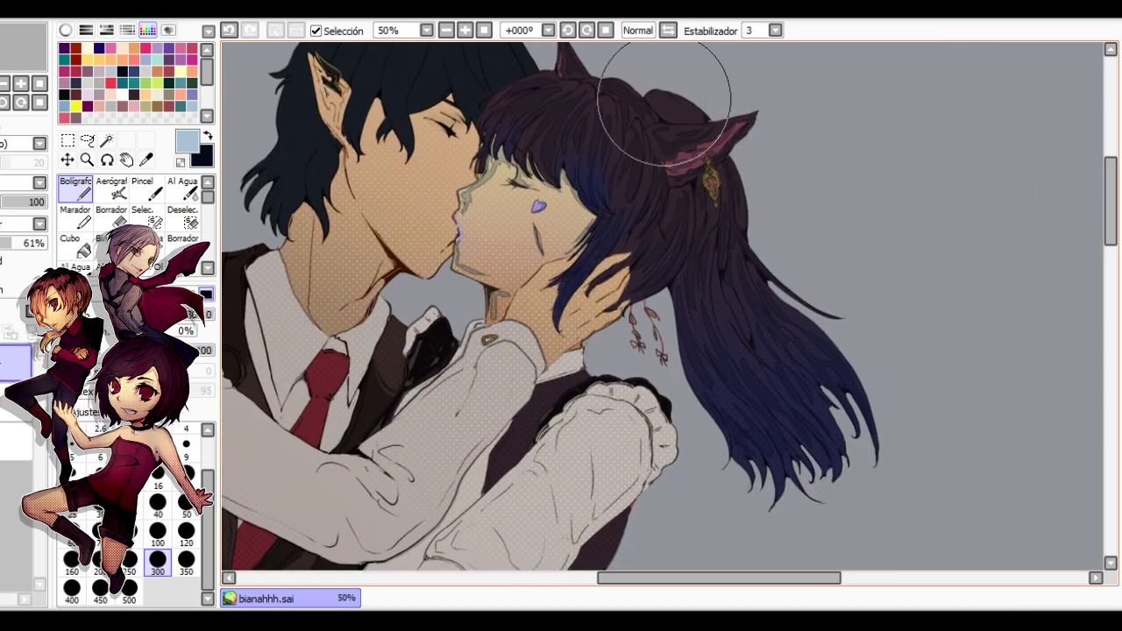
scroll(605, 114, down, 3)
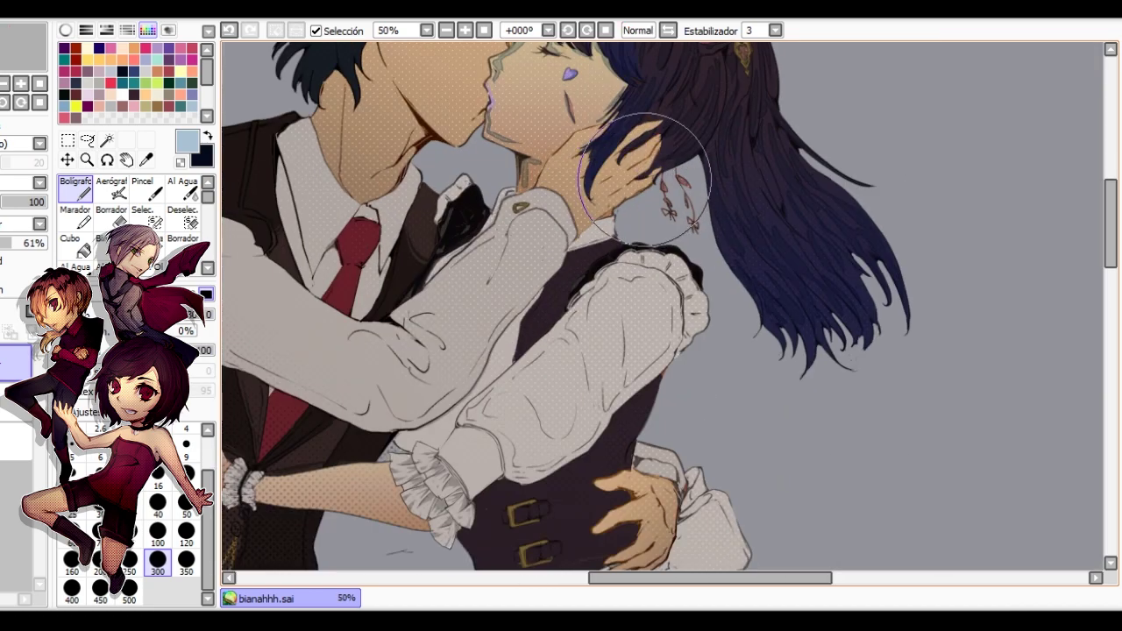
mouse_move(644, 178)
mouse_down()
mouse_move(598, 205)
mouse_move(655, 154)
mouse_move(640, 157)
mouse_move(648, 147)
mouse_move(620, 168)
mouse_move(649, 124)
mouse_move(609, 153)
mouse_move(570, 142)
mouse_move(596, 133)
mouse_move(549, 176)
mouse_move(584, 163)
mouse_move(567, 170)
mouse_move(599, 171)
mouse_move(612, 191)
mouse_move(566, 206)
mouse_move(556, 188)
mouse_move(579, 230)
mouse_move(616, 202)
mouse_move(574, 207)
mouse_move(594, 157)
mouse_move(547, 177)
mouse_move(544, 196)
mouse_move(566, 224)
mouse_move(517, 210)
mouse_move(517, 200)
mouse_move(498, 247)
mouse_move(449, 284)
mouse_move(523, 228)
mouse_move(554, 248)
mouse_move(522, 285)
mouse_up()
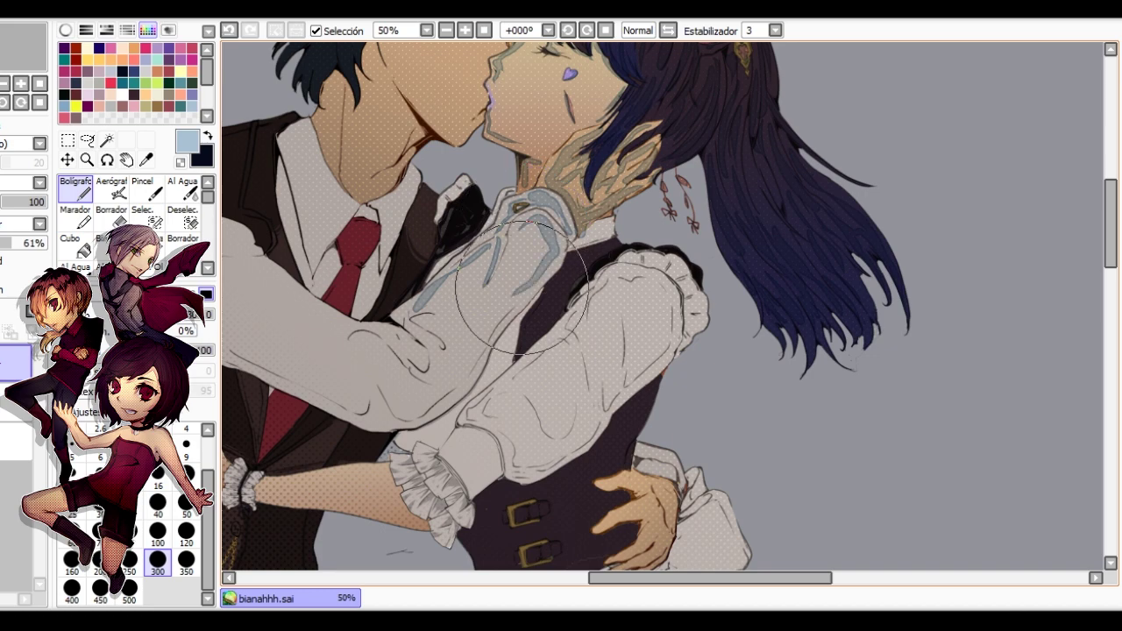
scroll(522, 285, down, 3)
scroll(494, 317, up, 2)
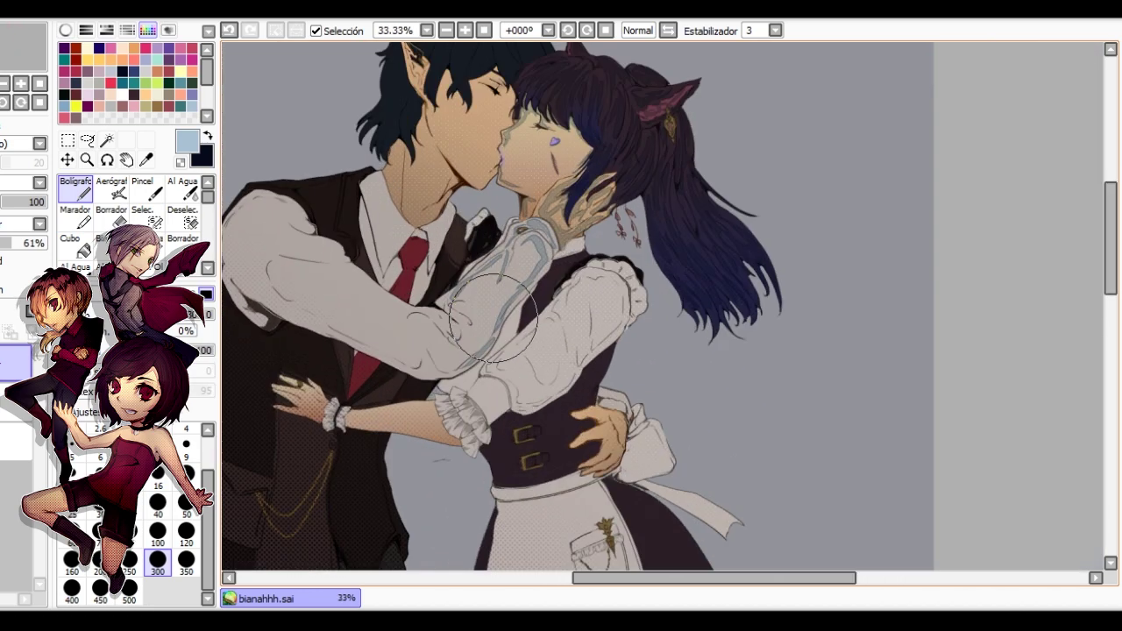
scroll(494, 317, up, 2)
scroll(465, 303, down, 2)
scroll(451, 294, up, 2)
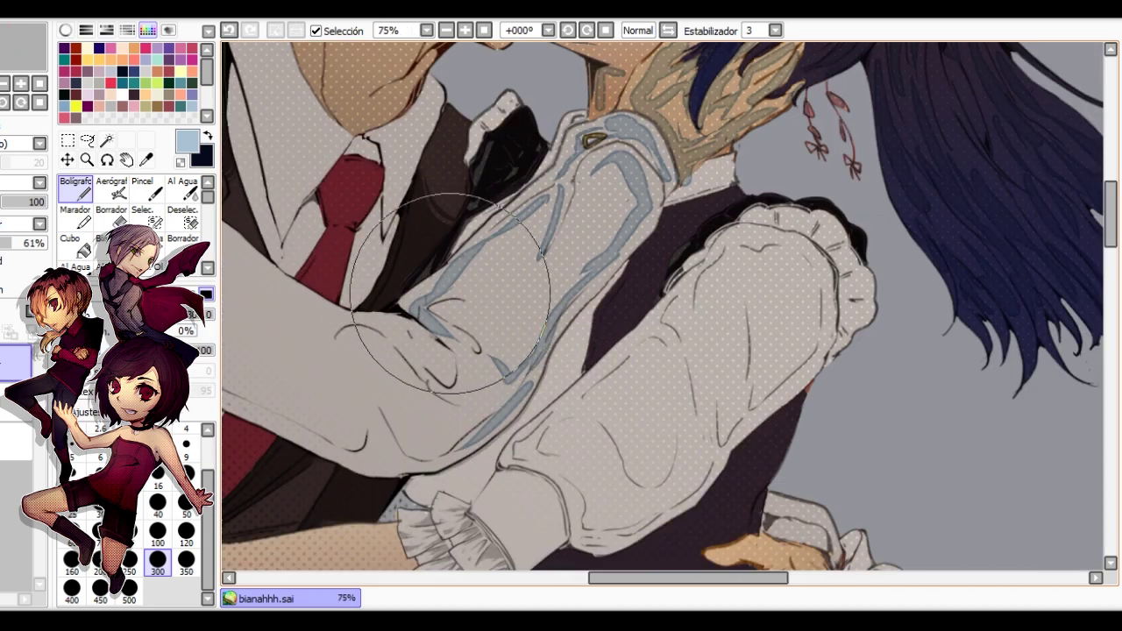
Paint light blue highlights between the sleeve folds around the man's bent elbow.
mouse_move(450, 294)
mouse_down()
mouse_move(477, 320)
mouse_move(620, 227)
mouse_move(558, 279)
mouse_move(502, 263)
mouse_move(489, 334)
mouse_move(460, 352)
mouse_move(465, 402)
mouse_up()
mouse_move(402, 336)
mouse_down()
mouse_move(436, 366)
mouse_move(375, 321)
mouse_up()
scroll(334, 322, down, 1)
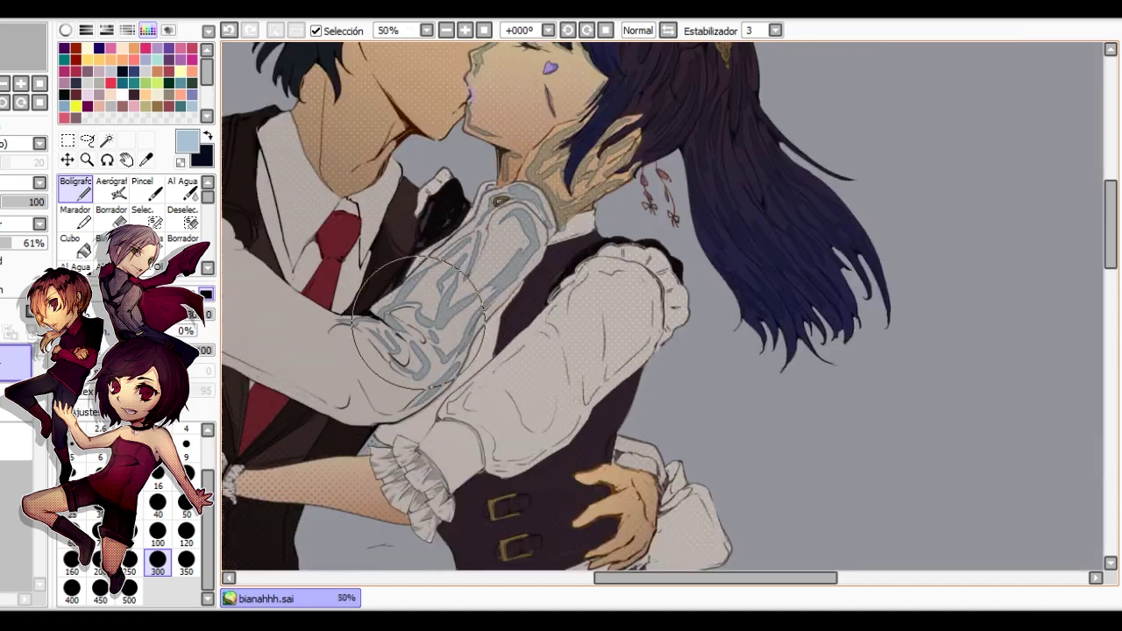
scroll(419, 320, up, 1)
scroll(412, 333, down, 1)
scroll(408, 342, up, 1)
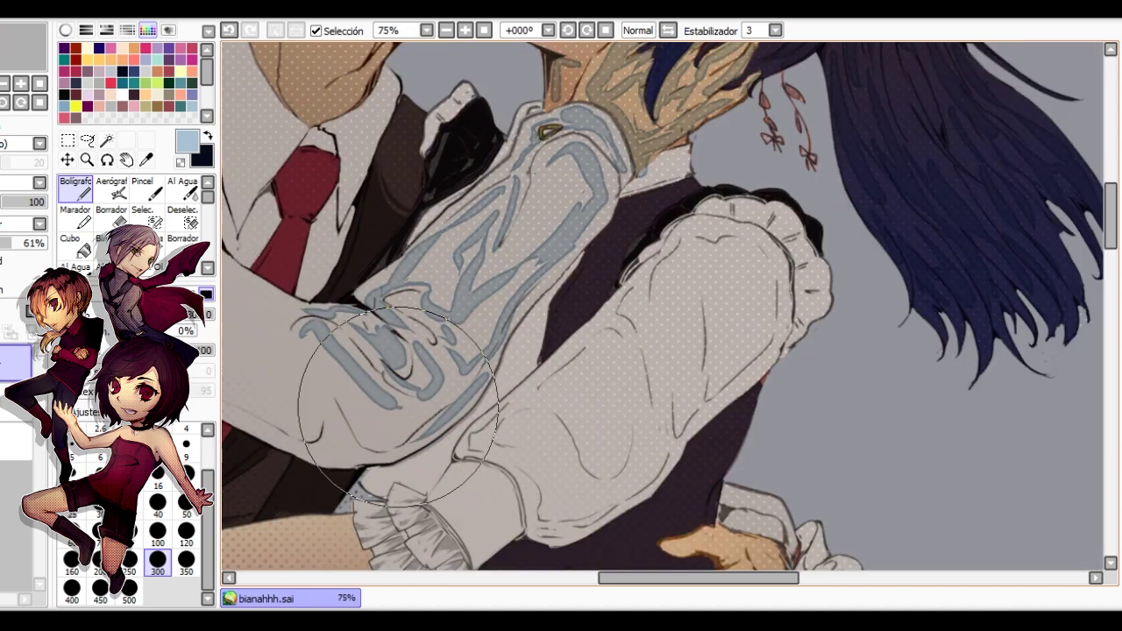
scroll(353, 407, down, 2)
scroll(344, 403, up, 2)
drag(343, 400, 484, 403)
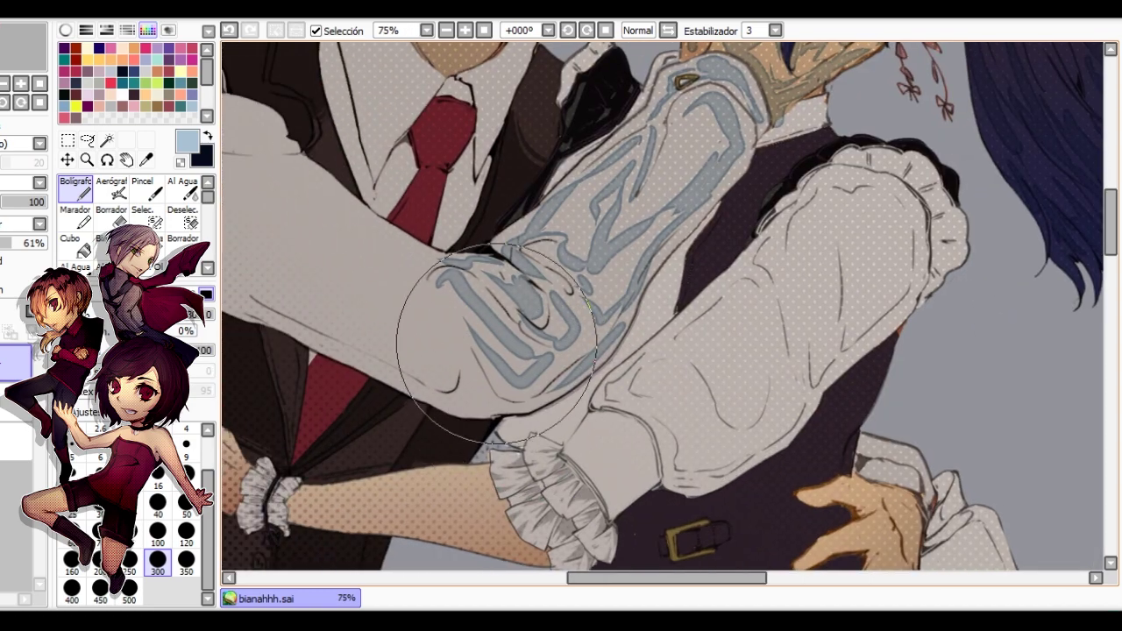
scroll(496, 344, down, 2)
scroll(483, 342, up, 1)
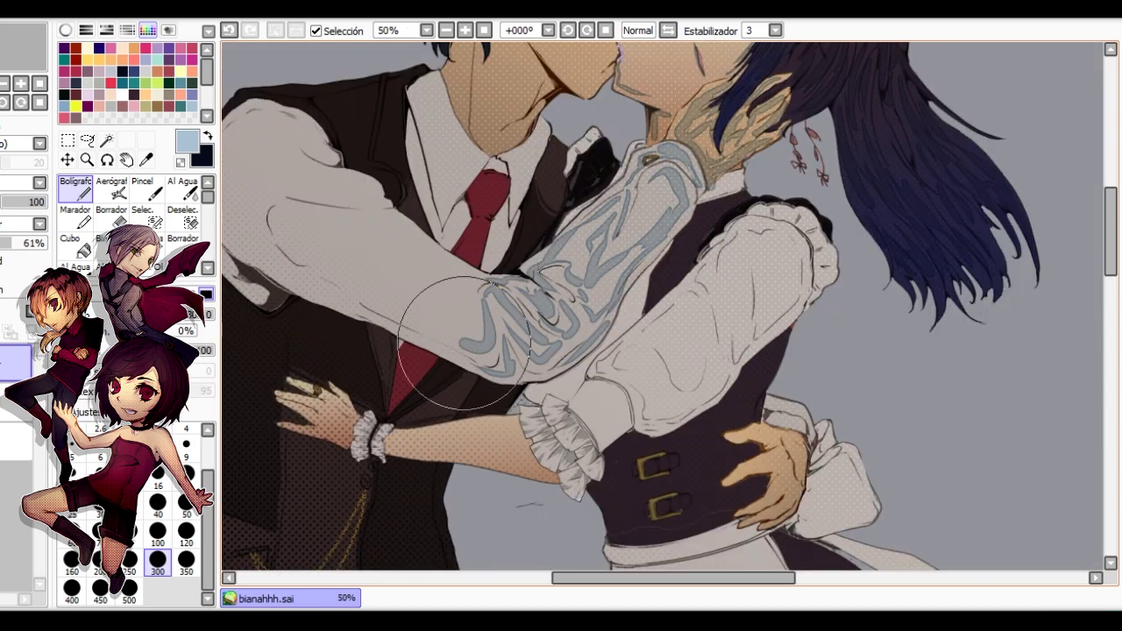
Extend the light blue fold highlights along the man's upper sleeve up to the shoulder.
mouse_move(397, 225)
mouse_down()
mouse_move(457, 302)
mouse_move(425, 286)
mouse_up()
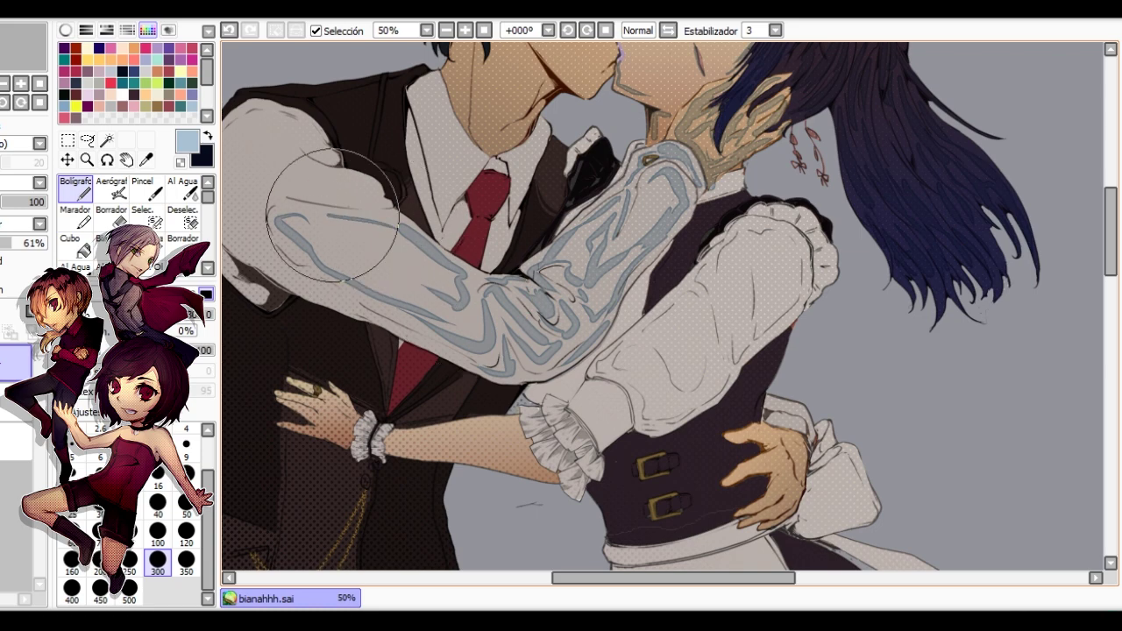
mouse_move(329, 213)
mouse_down()
mouse_move(368, 263)
mouse_move(361, 248)
mouse_move(442, 288)
mouse_up()
click(668, 29)
drag(797, 310, 486, 302)
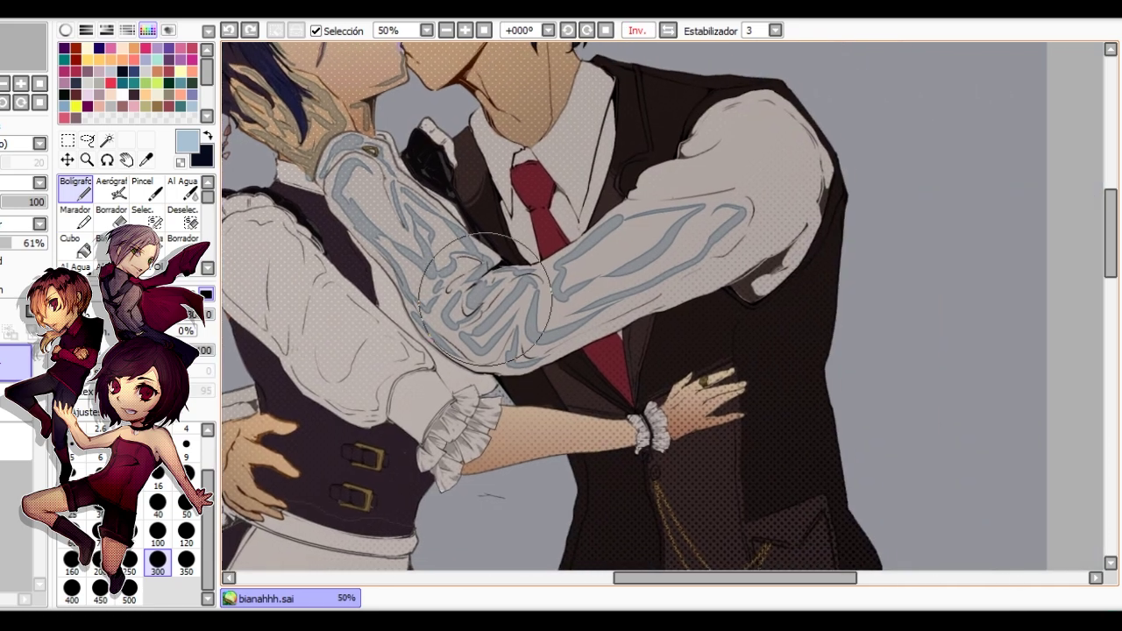
mouse_move(808, 166)
mouse_down()
mouse_move(734, 258)
mouse_move(552, 357)
mouse_up()
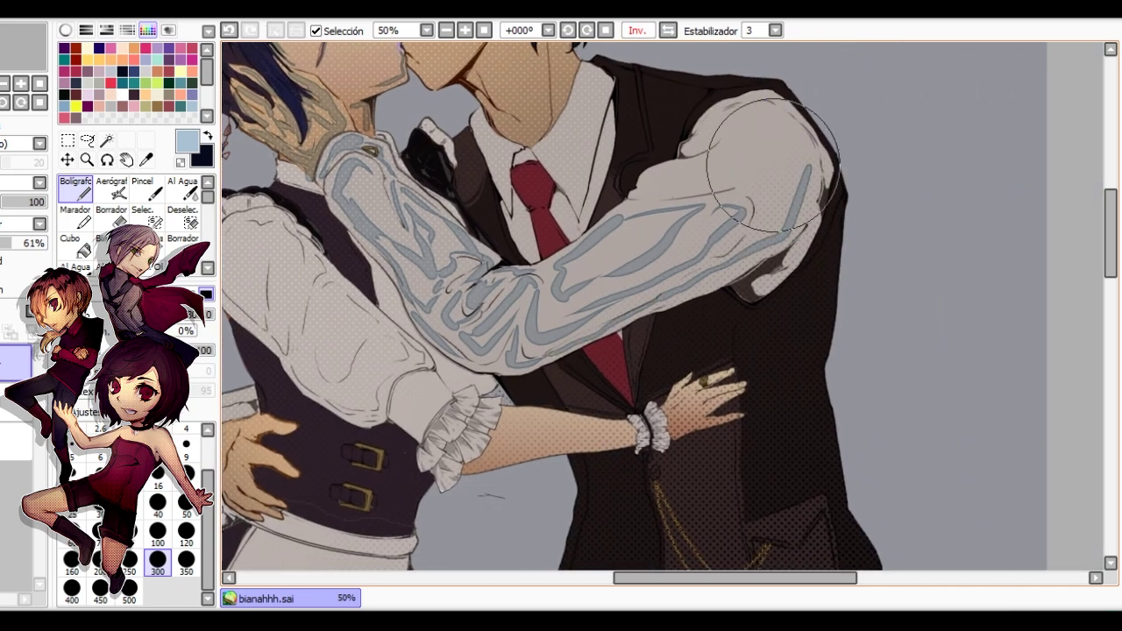
mouse_move(730, 142)
mouse_down()
mouse_move(688, 180)
mouse_move(666, 172)
mouse_move(704, 181)
mouse_move(649, 194)
mouse_move(730, 156)
mouse_move(795, 104)
mouse_move(736, 112)
mouse_move(697, 140)
mouse_move(751, 114)
mouse_move(798, 145)
mouse_move(749, 165)
mouse_move(789, 152)
mouse_move(782, 185)
mouse_move(708, 236)
mouse_up()
key(h)
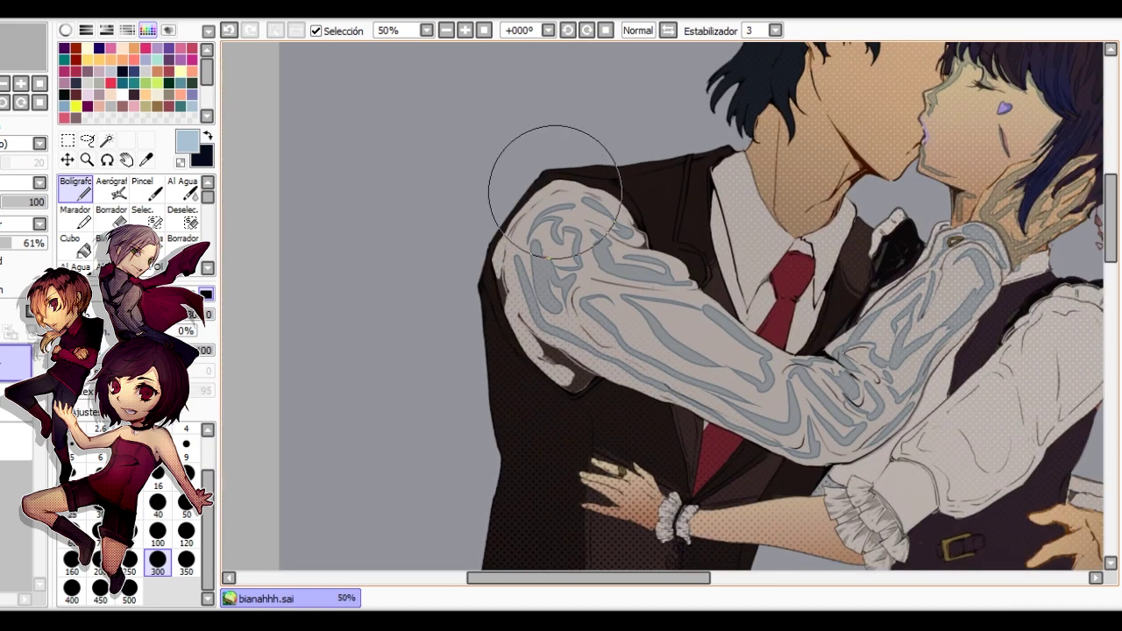
Blend the highlights on the woman's bangs, crown and cat ear with the size 40 Al Agua brush.
scroll(578, 377, down, 2)
scroll(800, 199, up, 1)
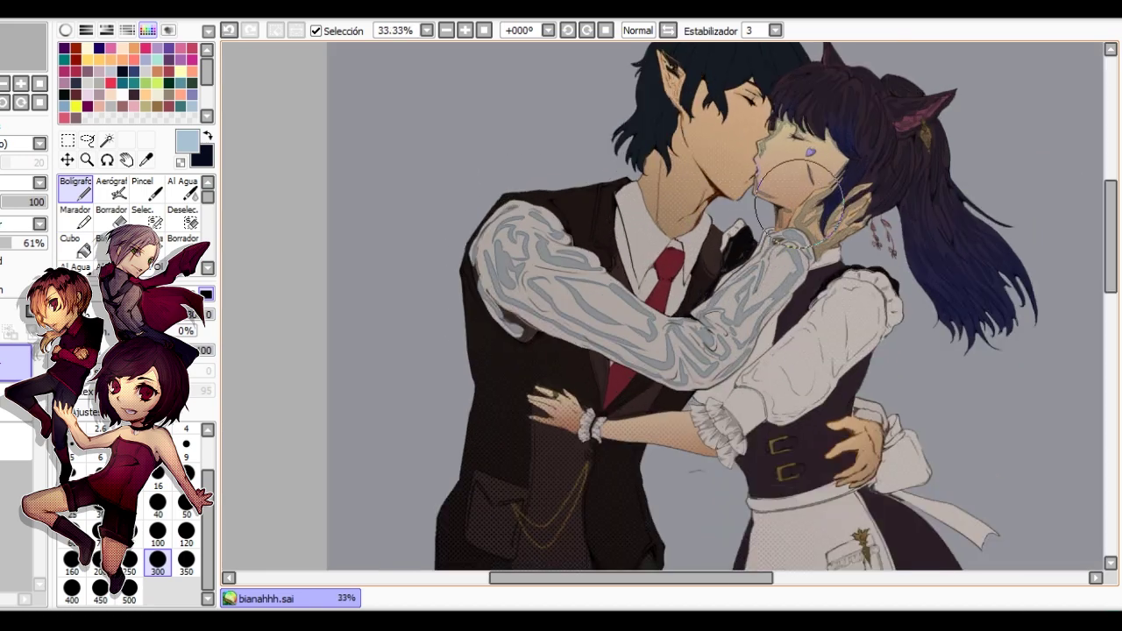
click(182, 189)
drag(832, 92, 676, 180)
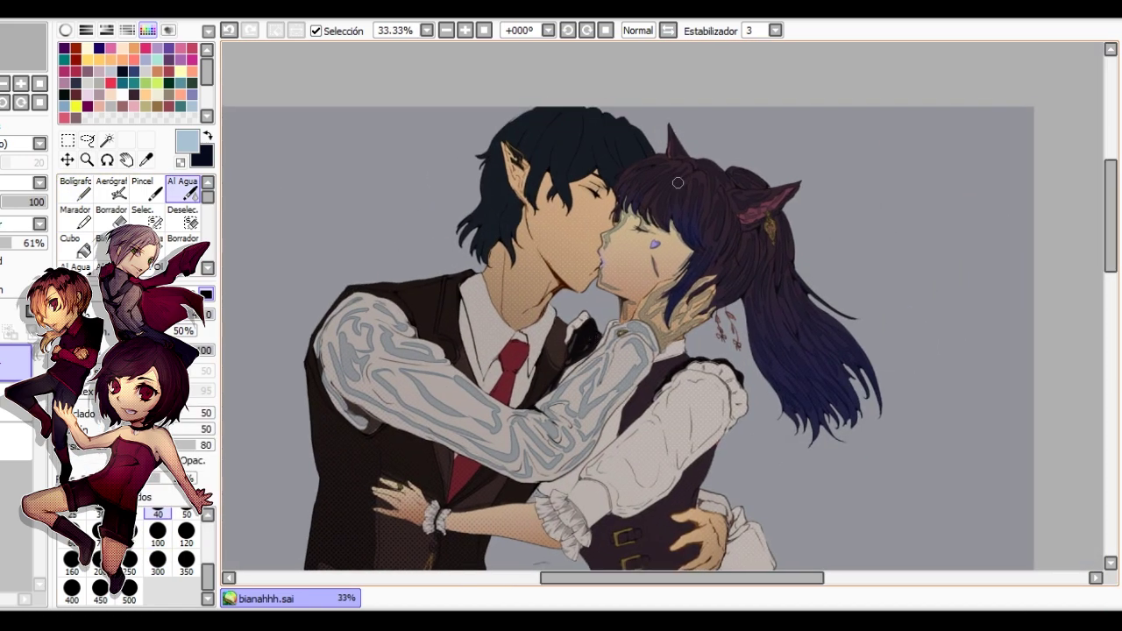
scroll(675, 156, up, 2)
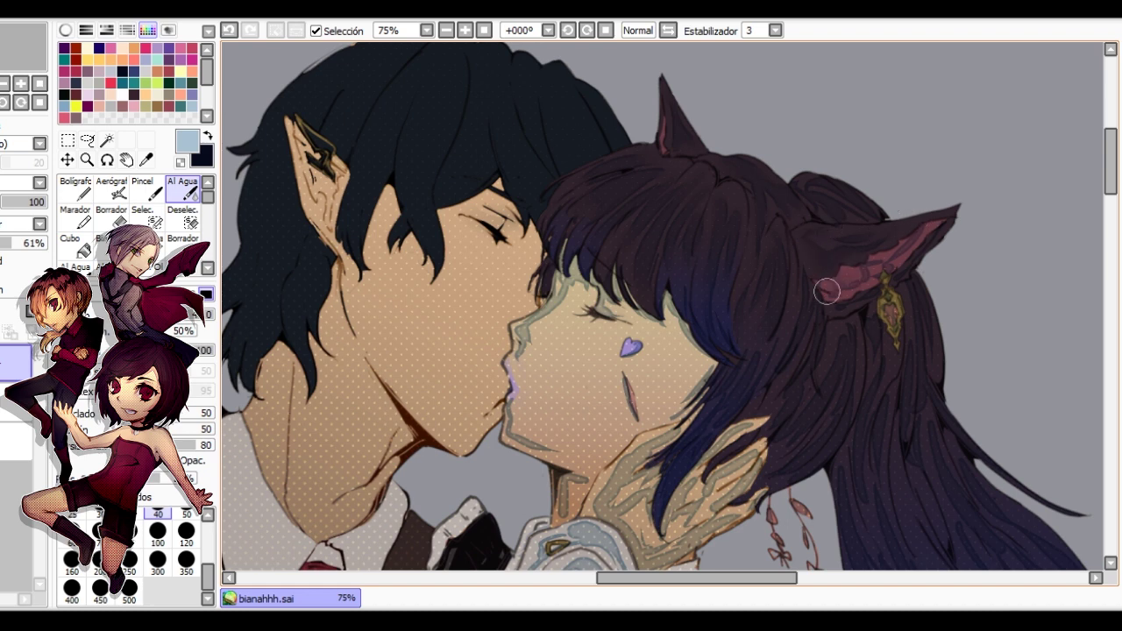
key(e)
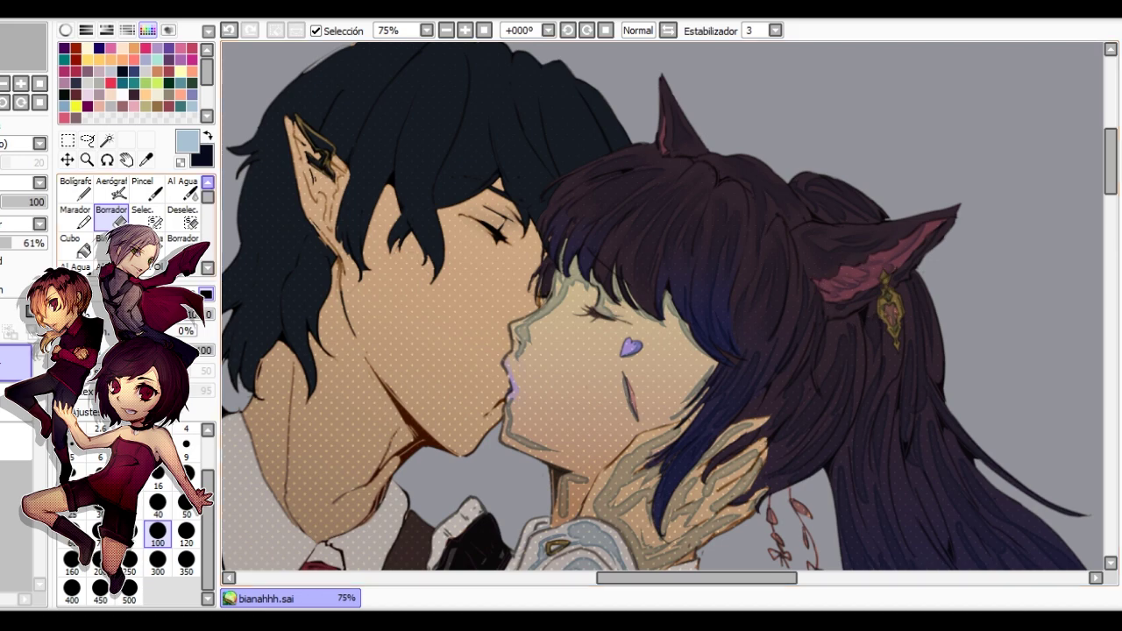
Blend the highlights on the woman's hair bun and around her cat ear with the size 40 Al Agua brush and size 100 eraser.
key(c)
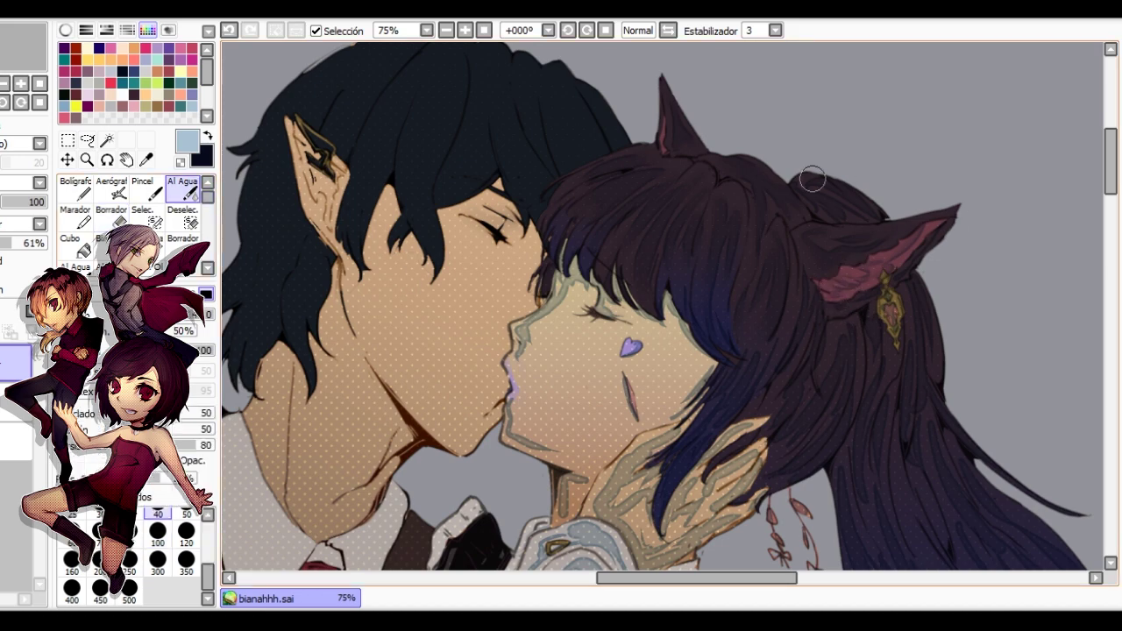
key(e)
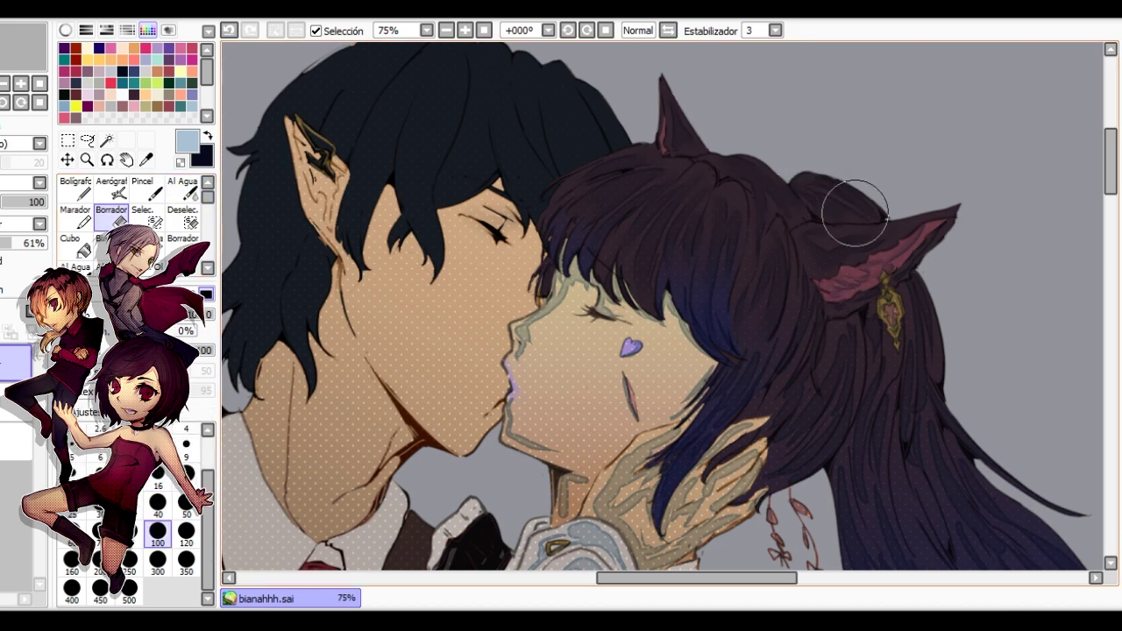
key(h)
key(n)
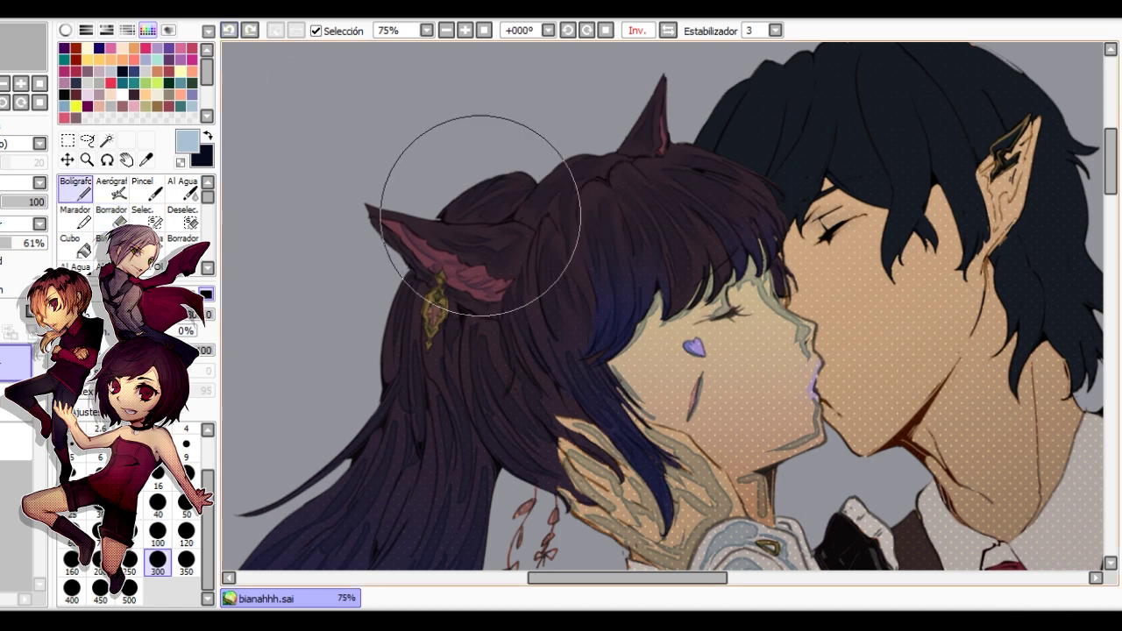
key(c)
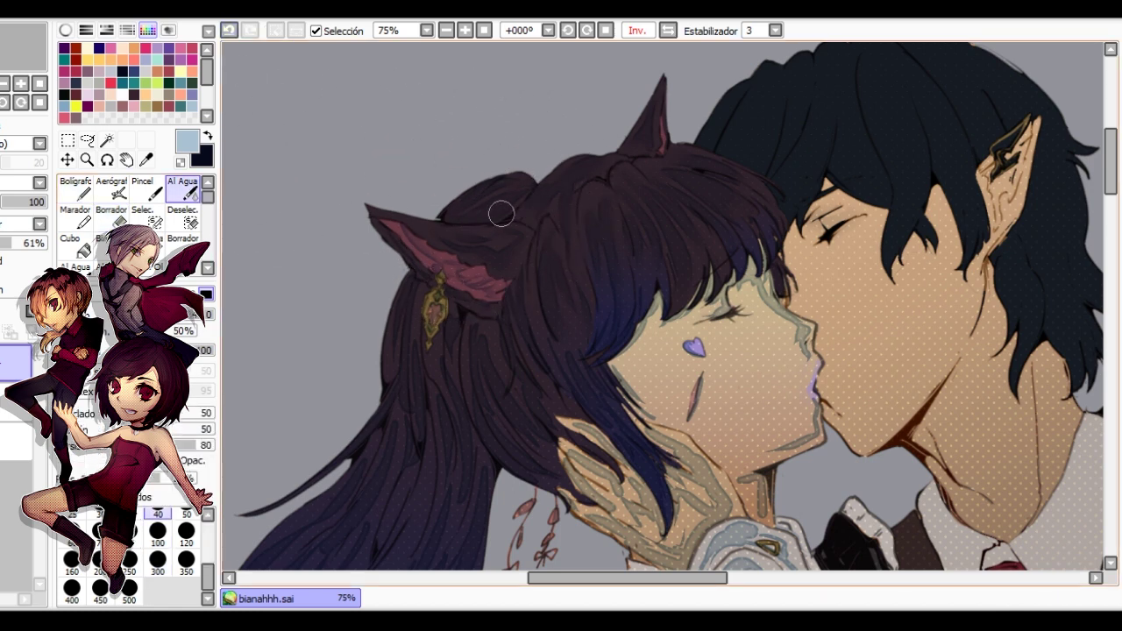
key(e)
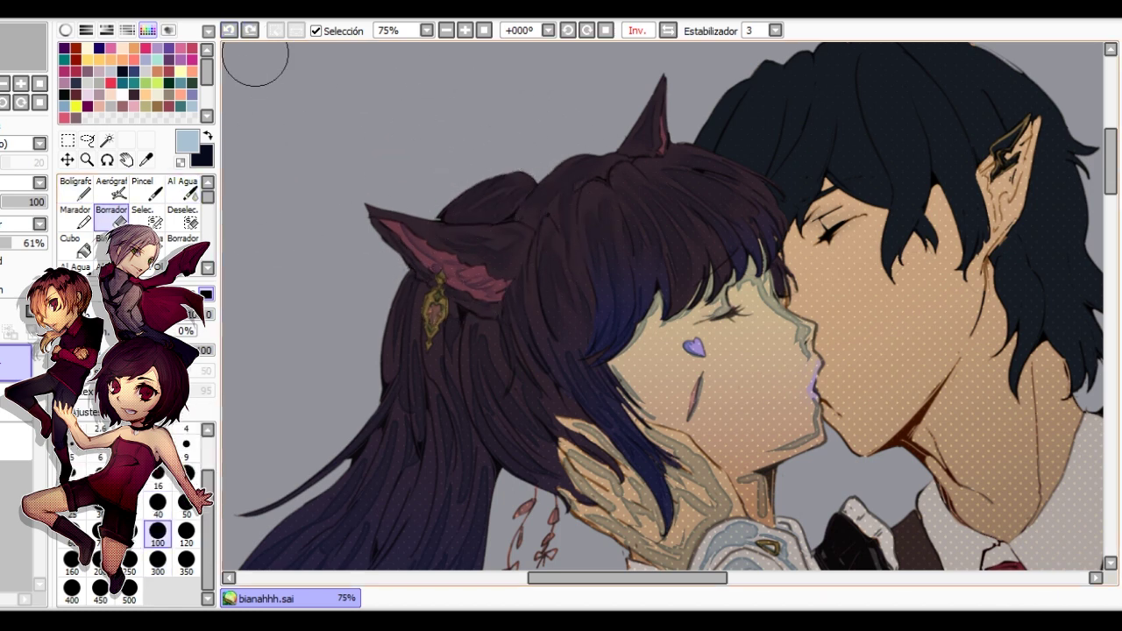
key(c)
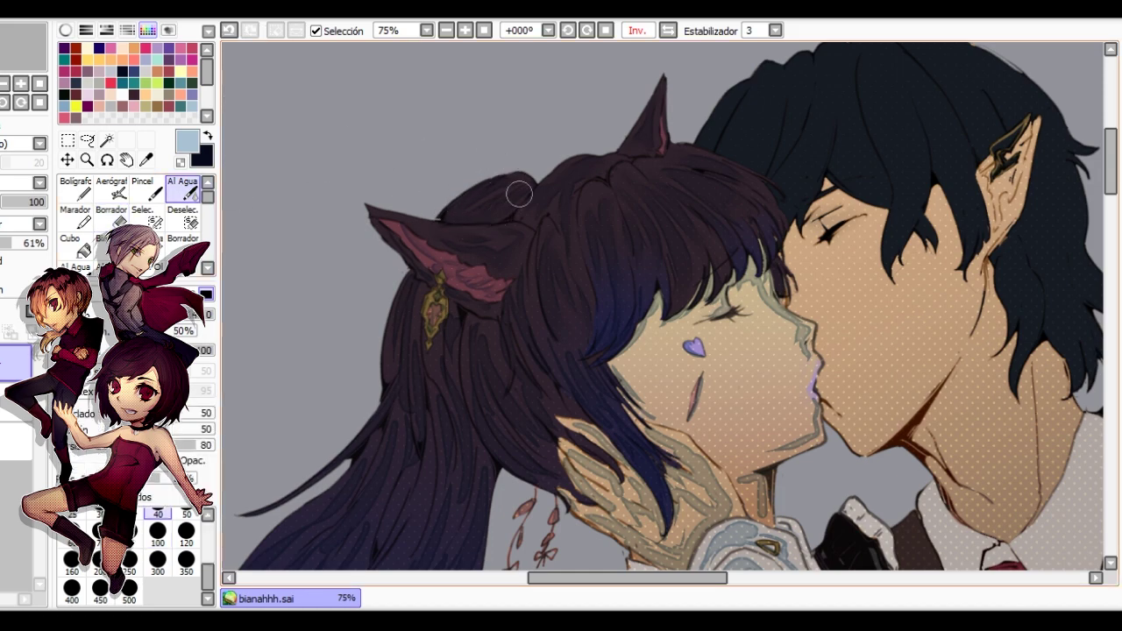
Refine the highlights on the woman's crown and side hair, erasing excess paint with the size 100 eraser.
key(h)
drag(685, 227, 529, 215)
key(e)
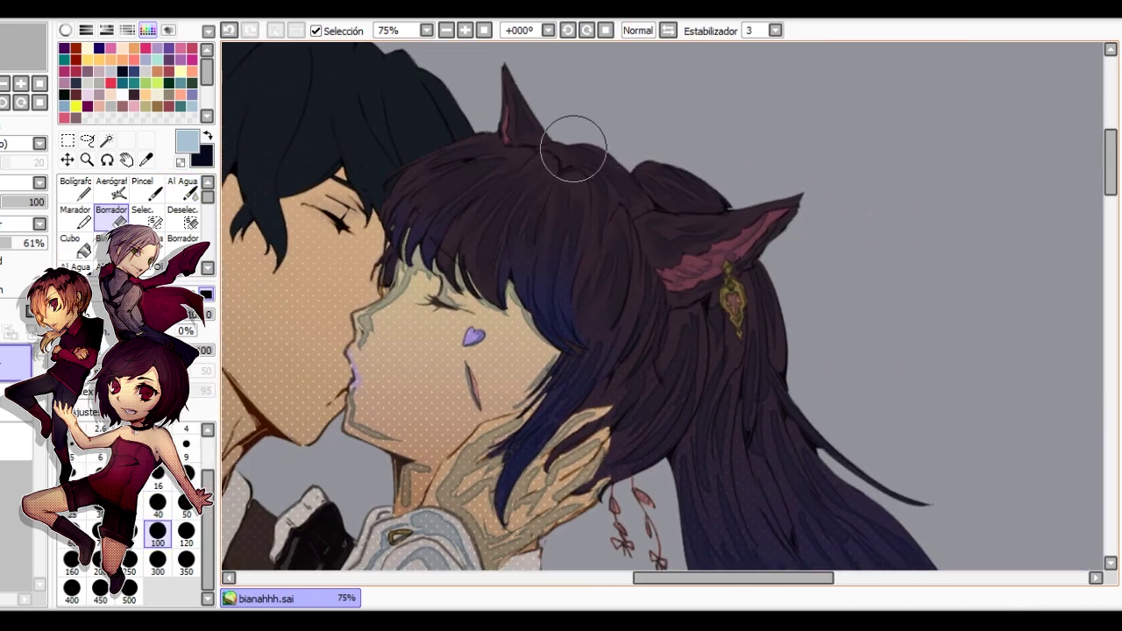
key(n)
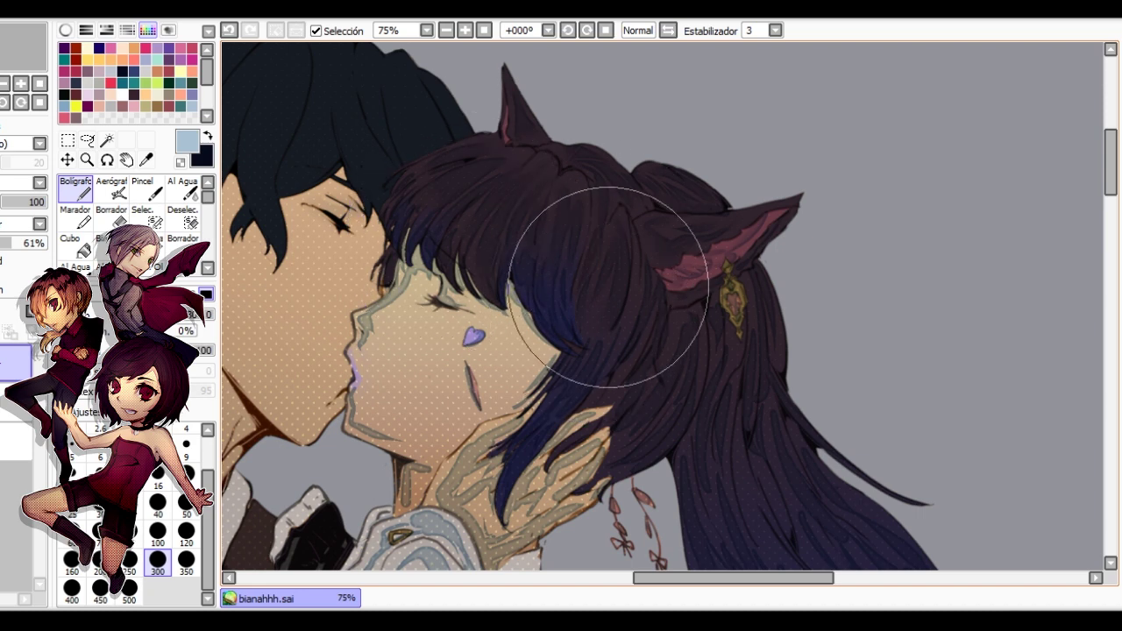
Blend the light blue highlights on the woman's forehead, nose, cheek, jaw and neck with the size 40 Al Agua brush.
key(c)
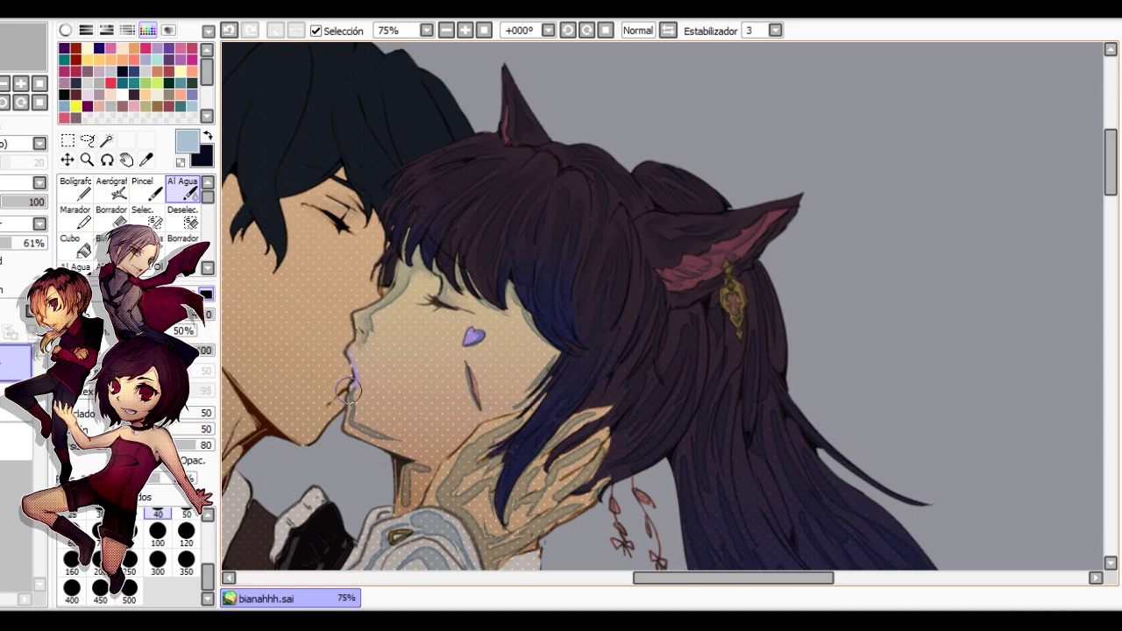
key(h)
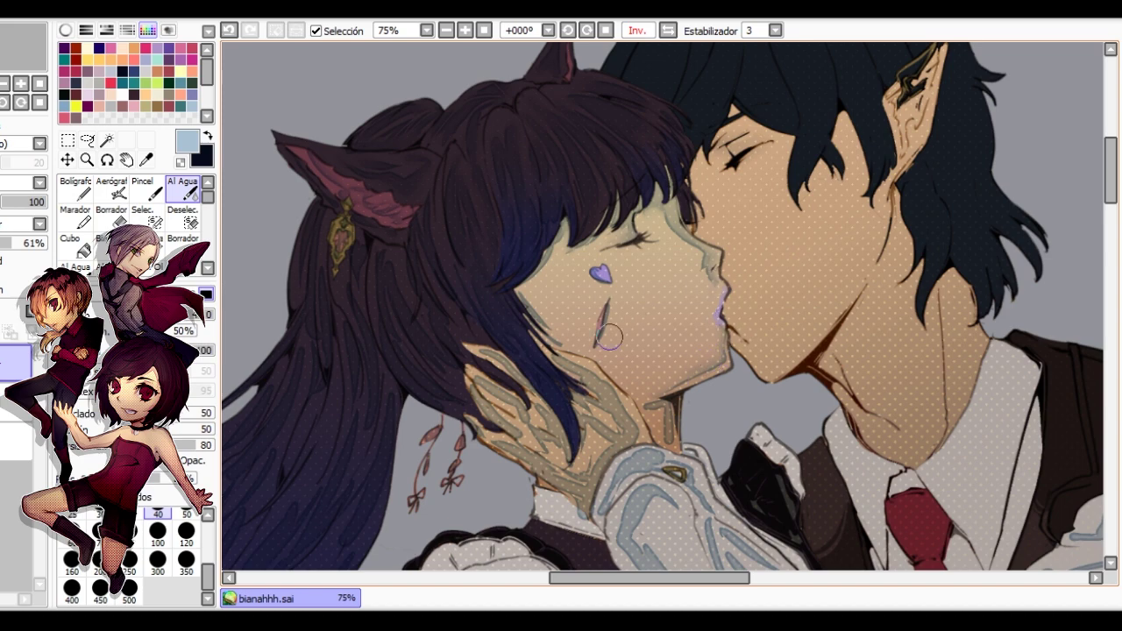
key(h)
key(n)
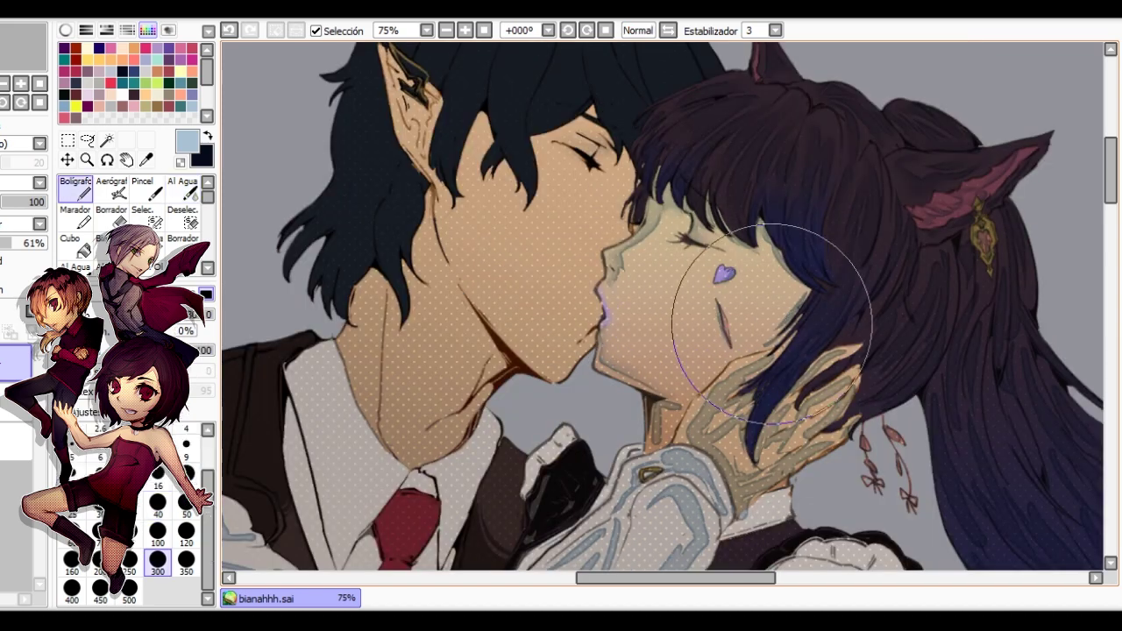
scroll(619, 285, down, 1)
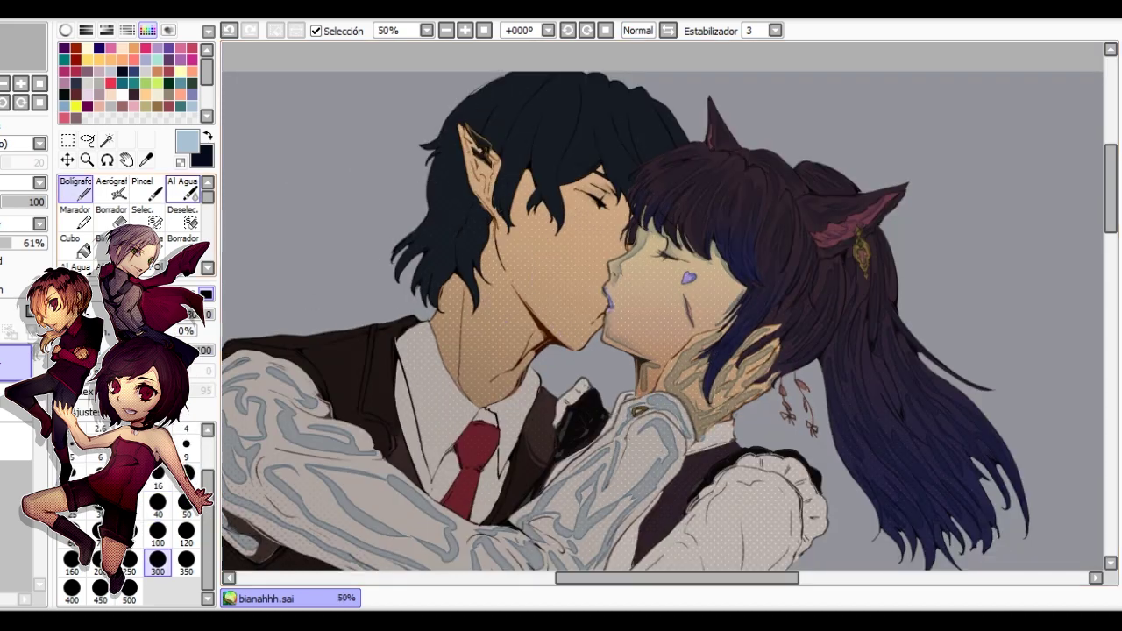
Blend the highlights on the man's hand at her cheek with the Al Agua brush and erase excess paint near the wrist.
click(182, 189)
scroll(614, 267, up, 3)
scroll(626, 354, down, 4)
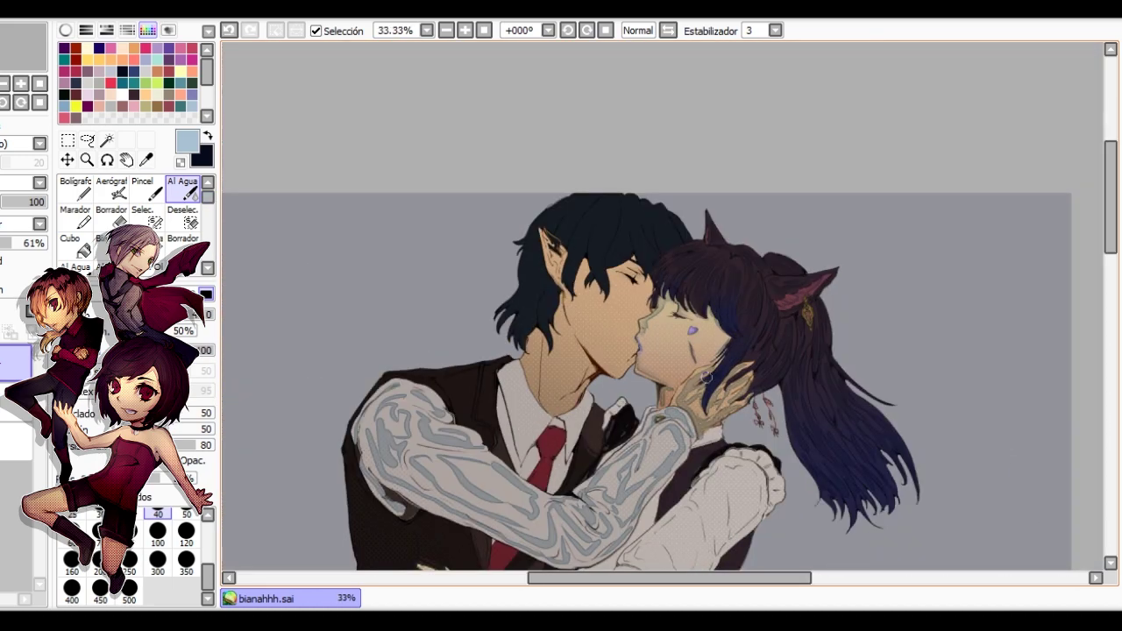
drag(706, 378, 549, 264)
scroll(521, 275, up, 2)
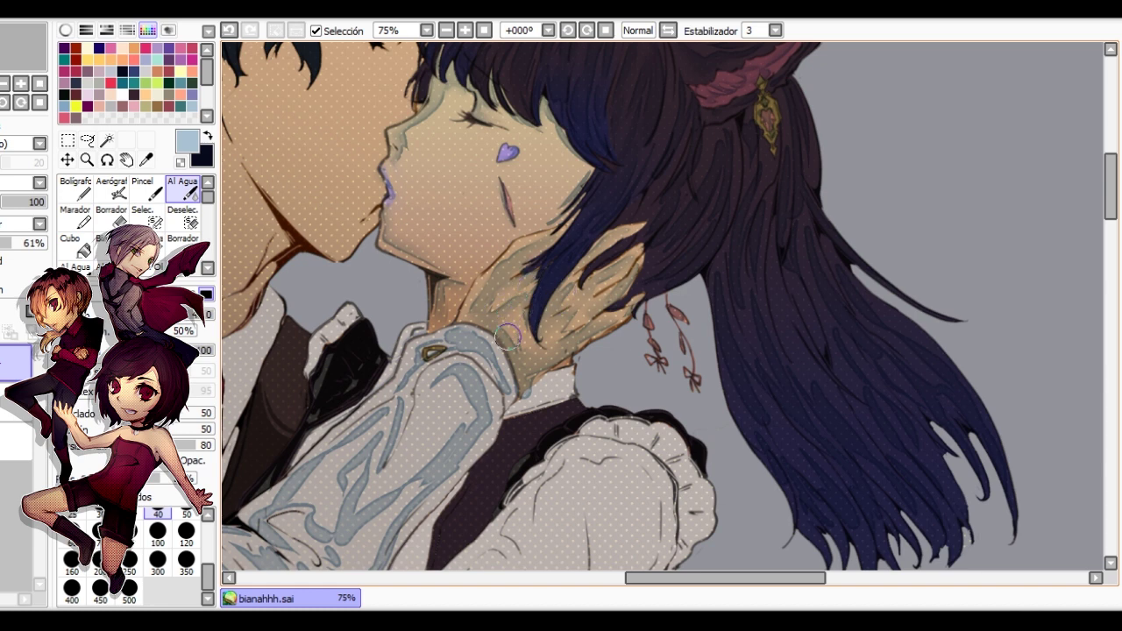
key(e)
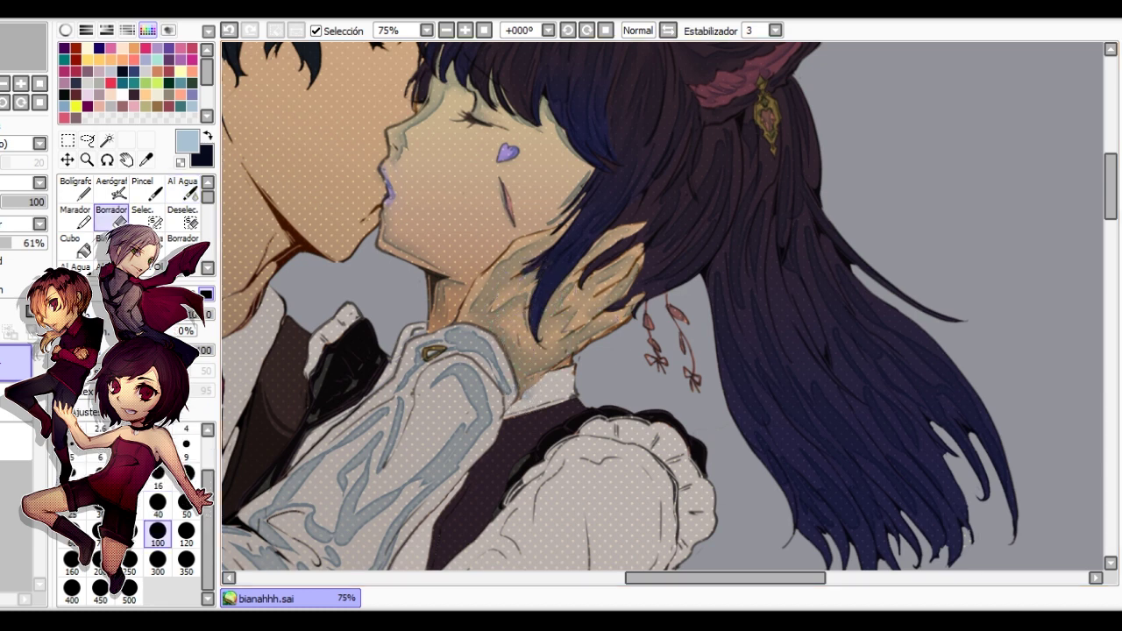
click(77, 189)
click(183, 189)
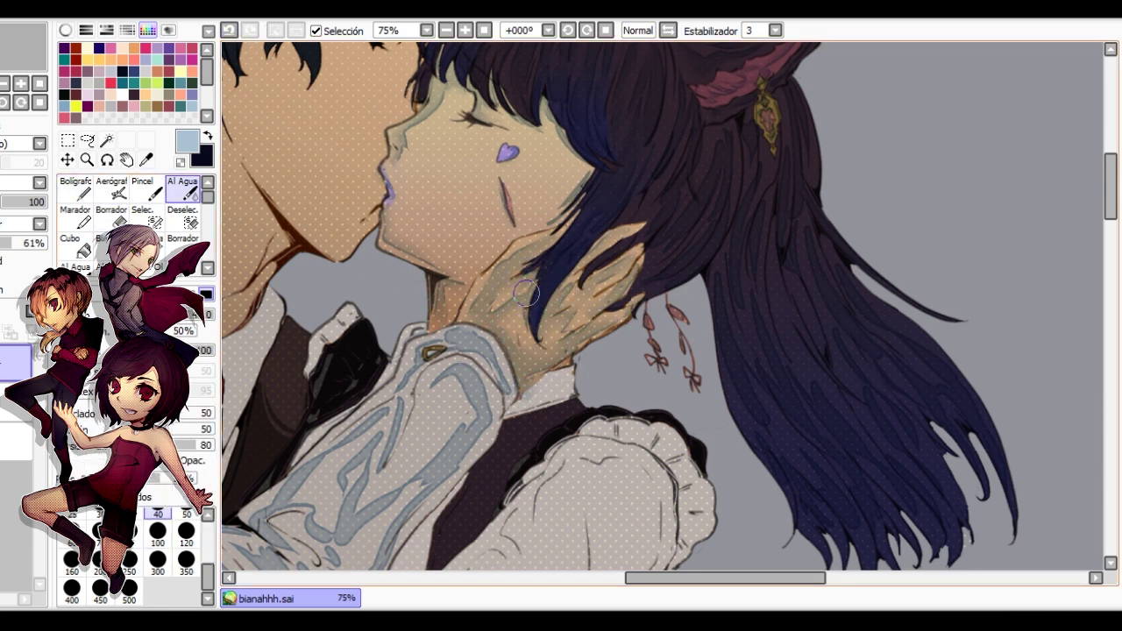
Blend the highlights on the man's shirt cuff and down his forearm sleeve with the size 40 Al Agua brush.
scroll(475, 344, down, 2)
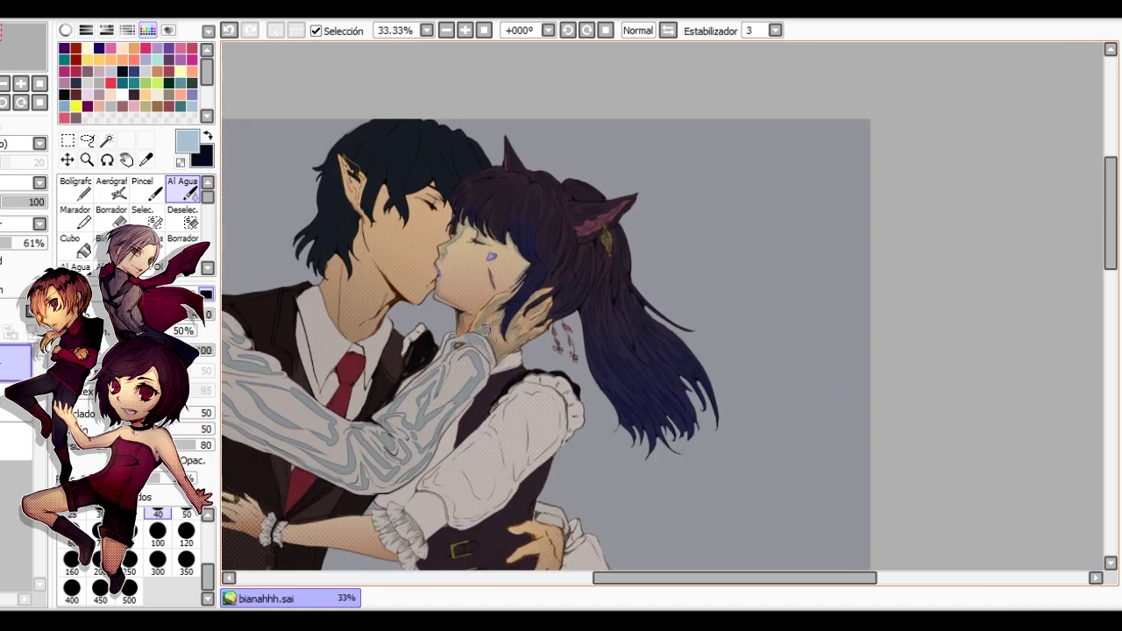
scroll(478, 336, up, 2)
scroll(485, 334, down, 1)
drag(498, 368, 590, 270)
scroll(524, 263, up, 1)
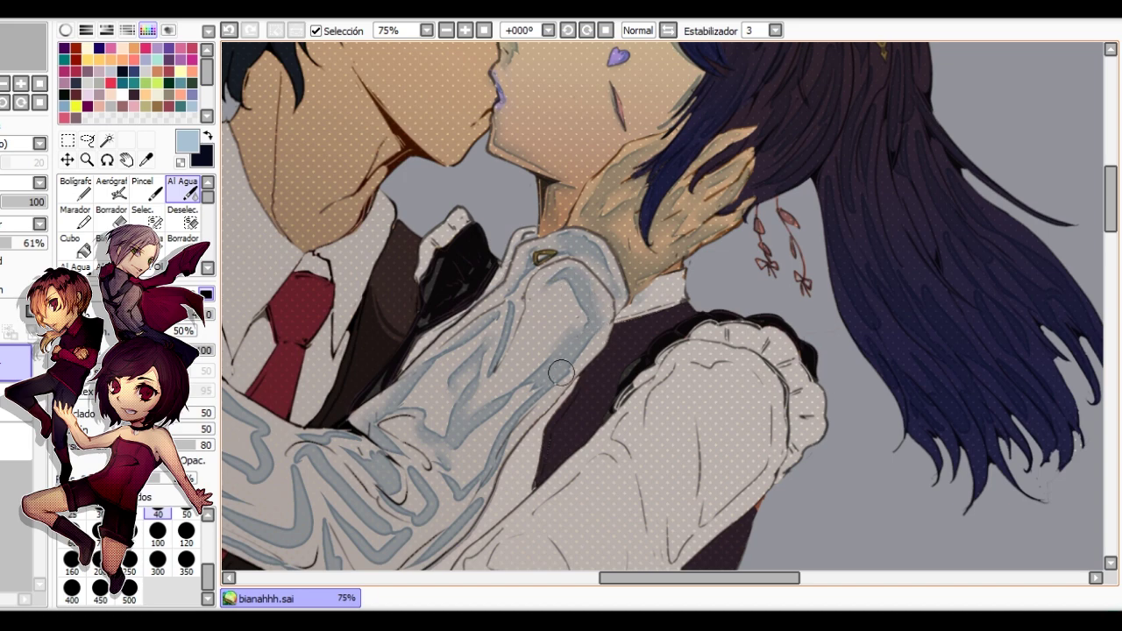
Blend the fold highlights around the man's bent elbow with the Al Agua brush, undoing an unwanted stroke.
scroll(542, 332, down, 2)
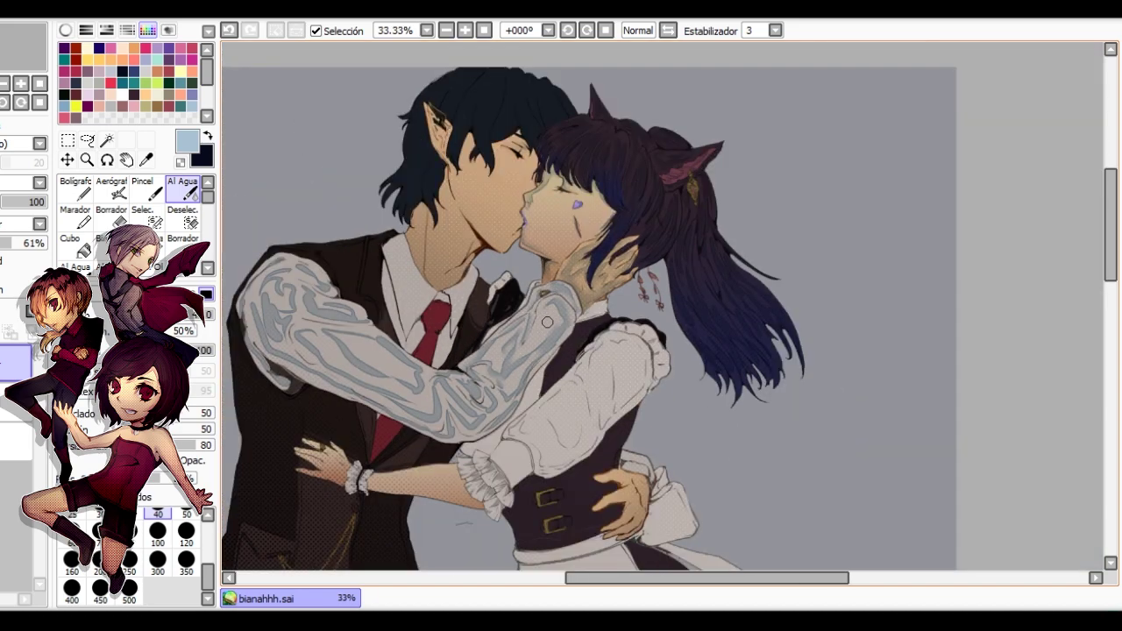
scroll(548, 338, up, 1)
drag(546, 405, 552, 299)
scroll(550, 296, up, 1)
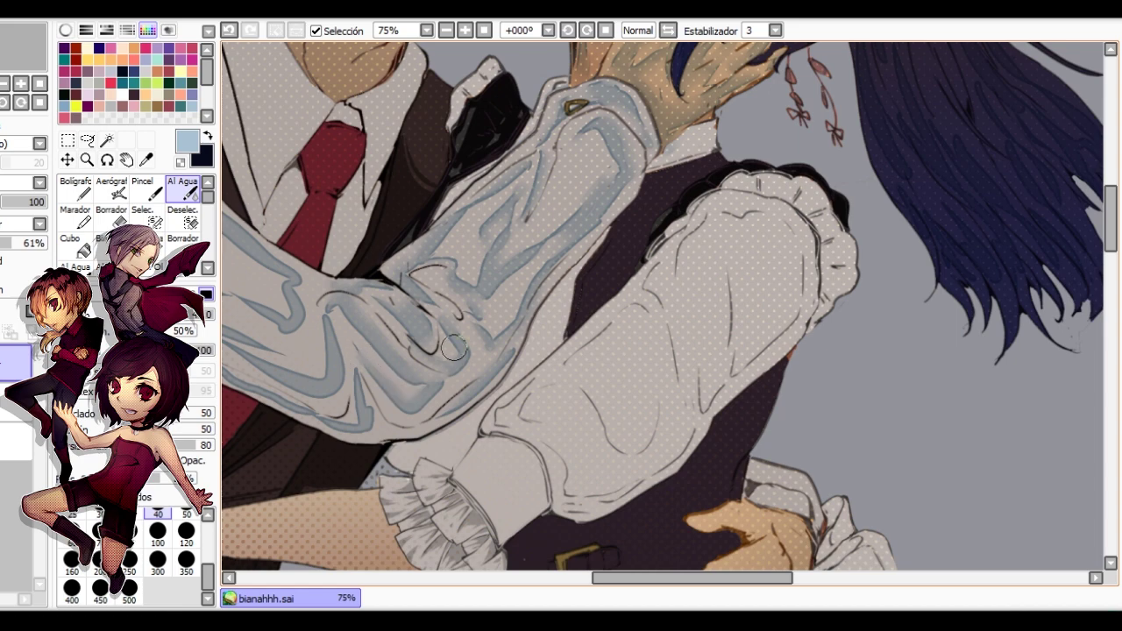
drag(461, 381, 542, 352)
key(e)
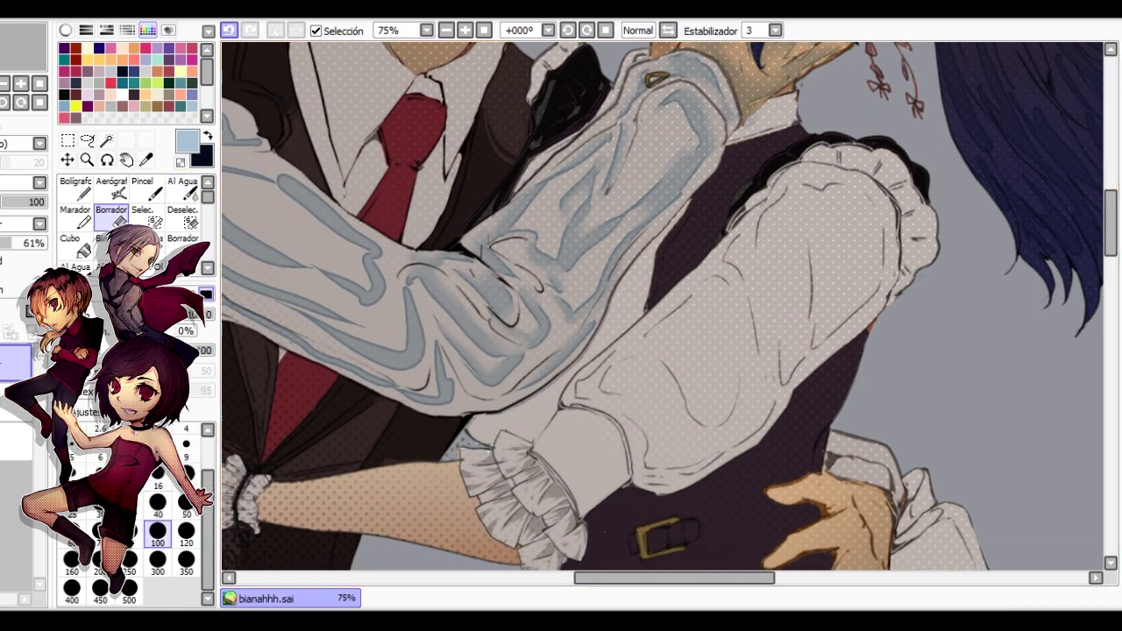
click(229, 29)
click(183, 188)
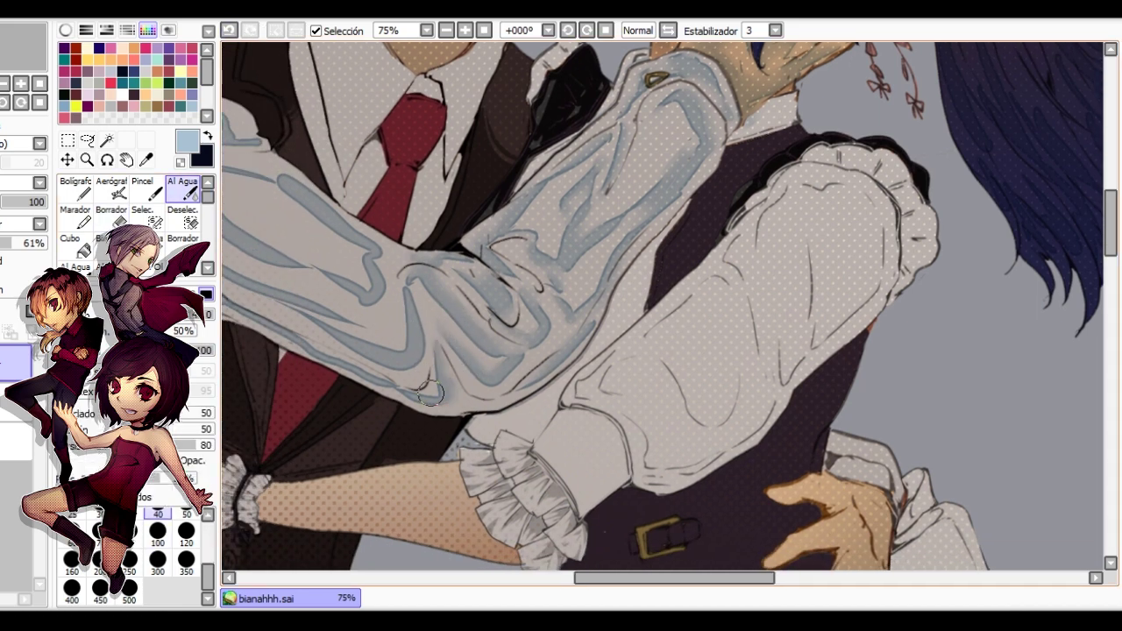
Blend the highlights along the underside of the man's sleeve from the elbow toward the armpit, checking in a mirrored view.
key(h)
drag(768, 402, 461, 434)
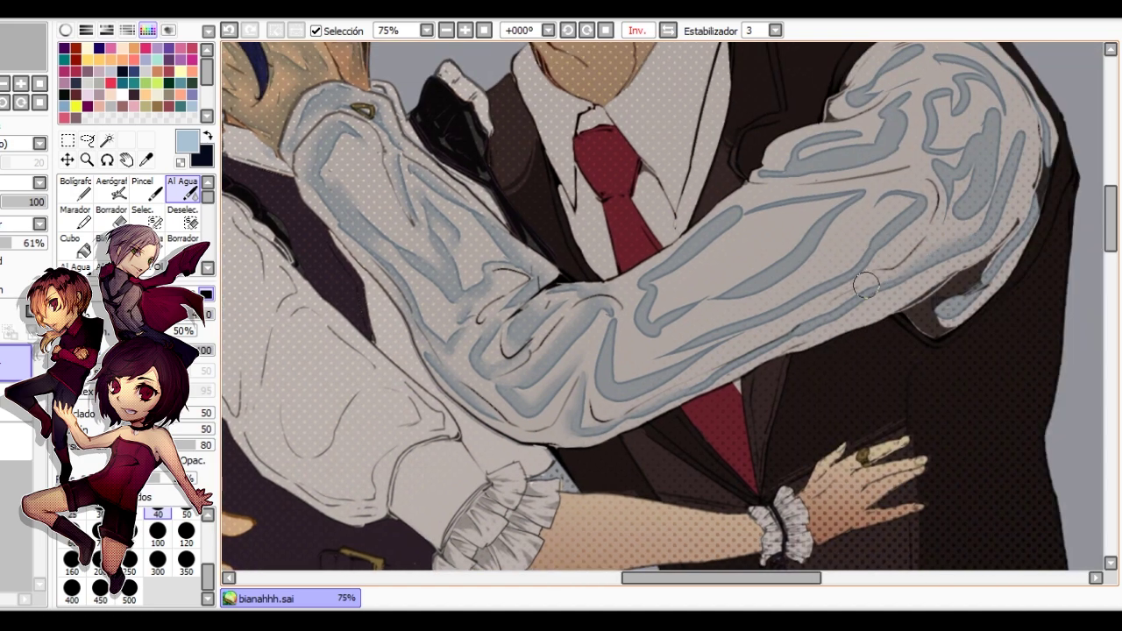
drag(830, 338, 670, 388)
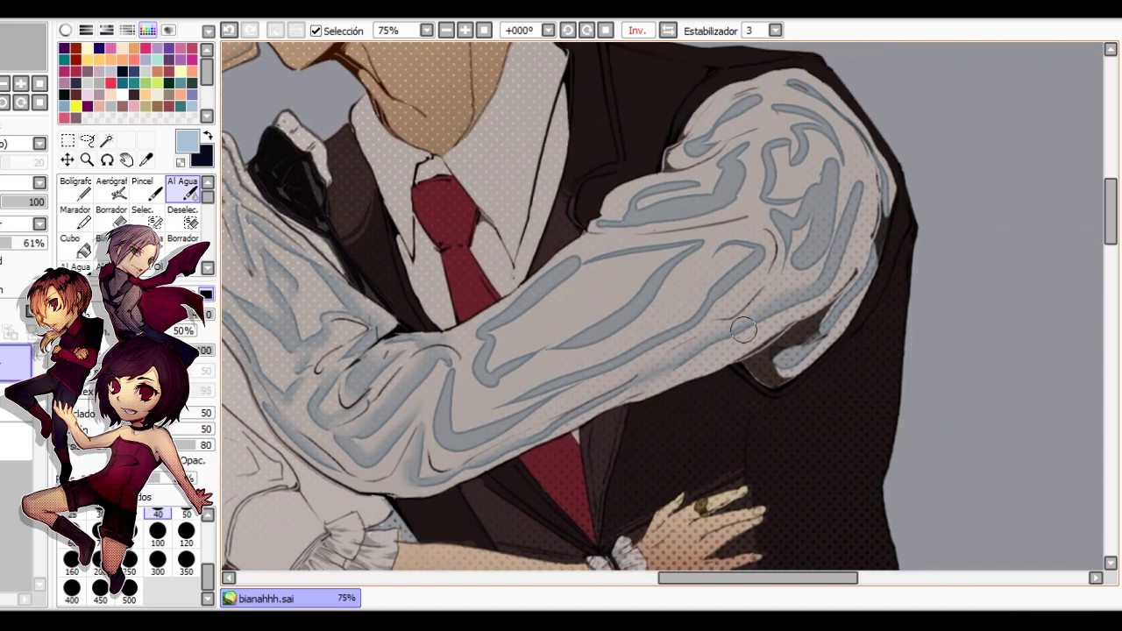
key(ctrl+z)
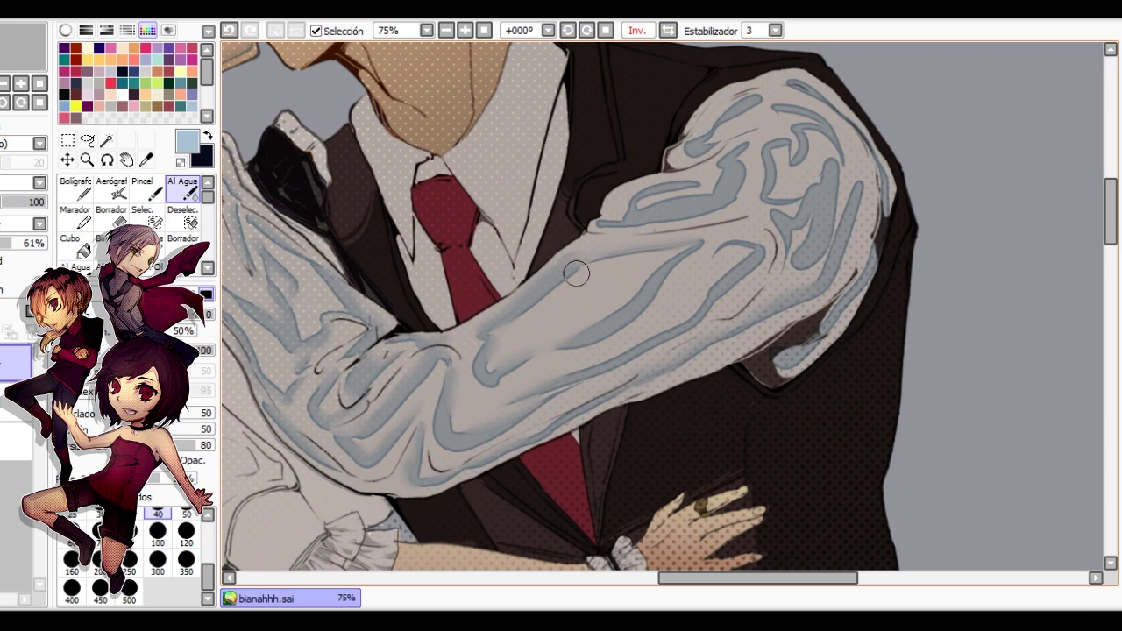
Blend the long fold highlight on the sleeve beside the man's tie, undoing unwanted strokes and reworking its hooked end.
scroll(605, 333, down, 1)
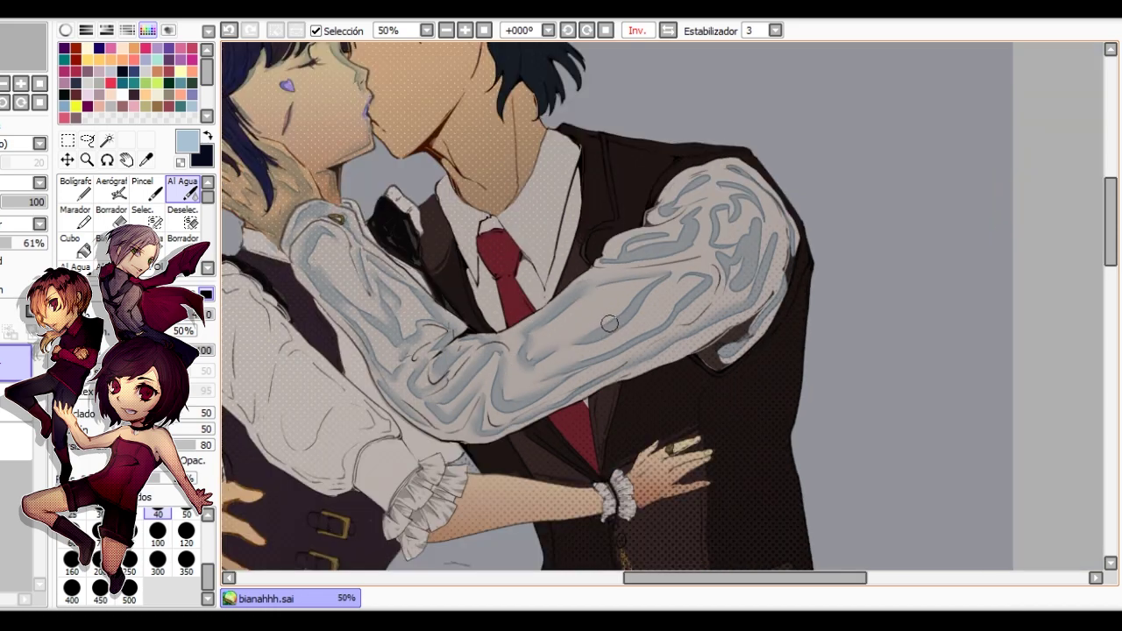
key(h)
drag(609, 324, 522, 317)
scroll(605, 303, up, 2)
scroll(566, 327, down, 1)
key(ctrl+z)
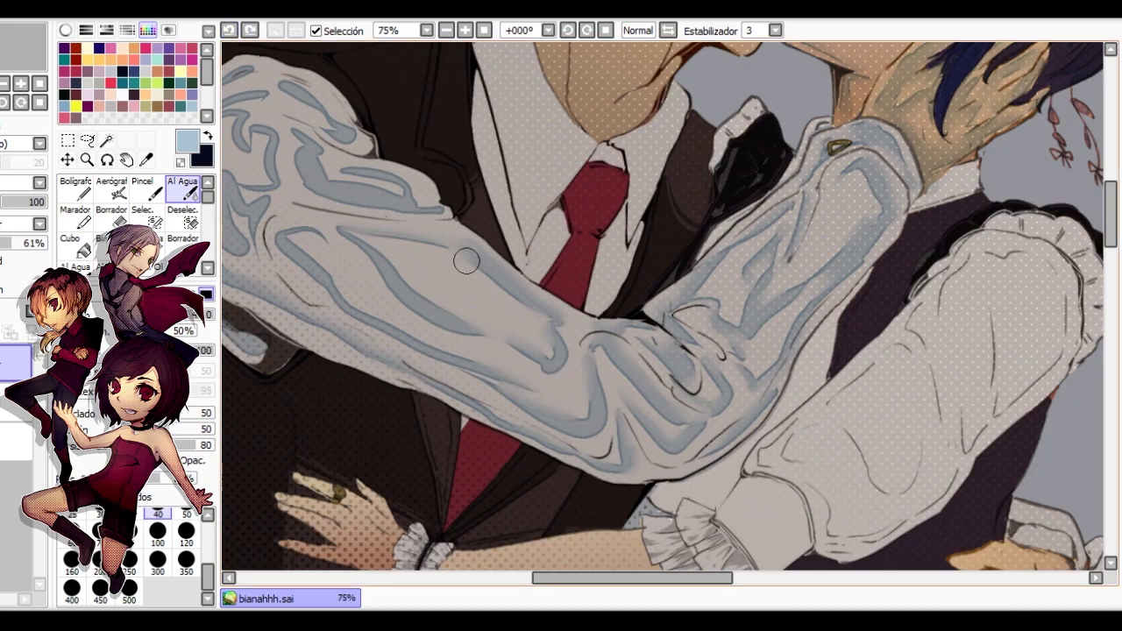
key(ctrl+z)
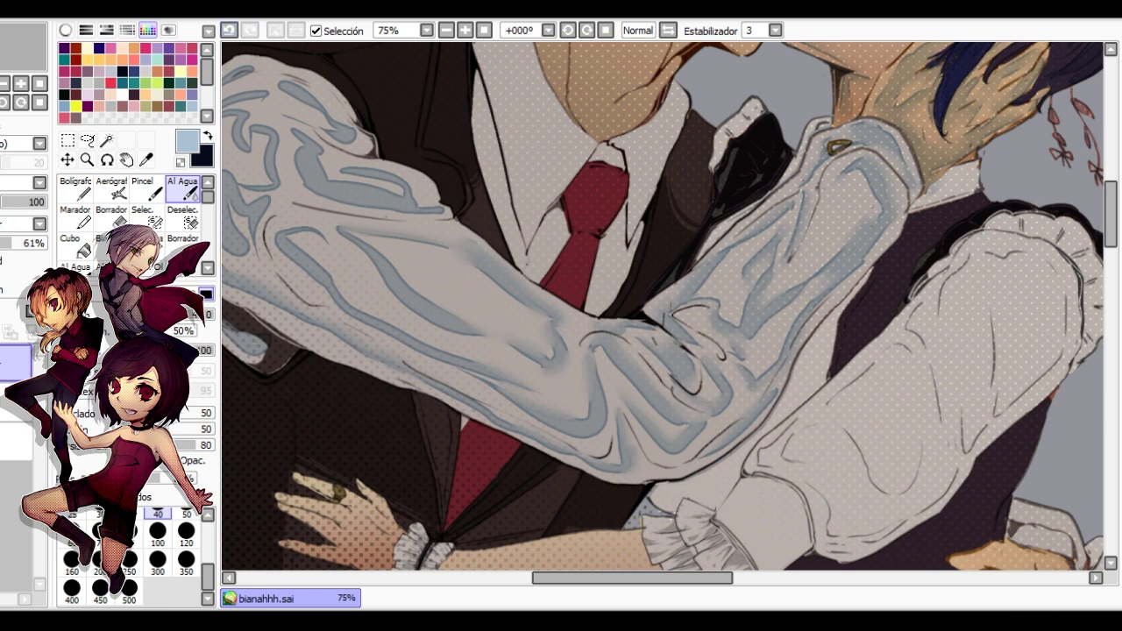
click(229, 30)
key(e)
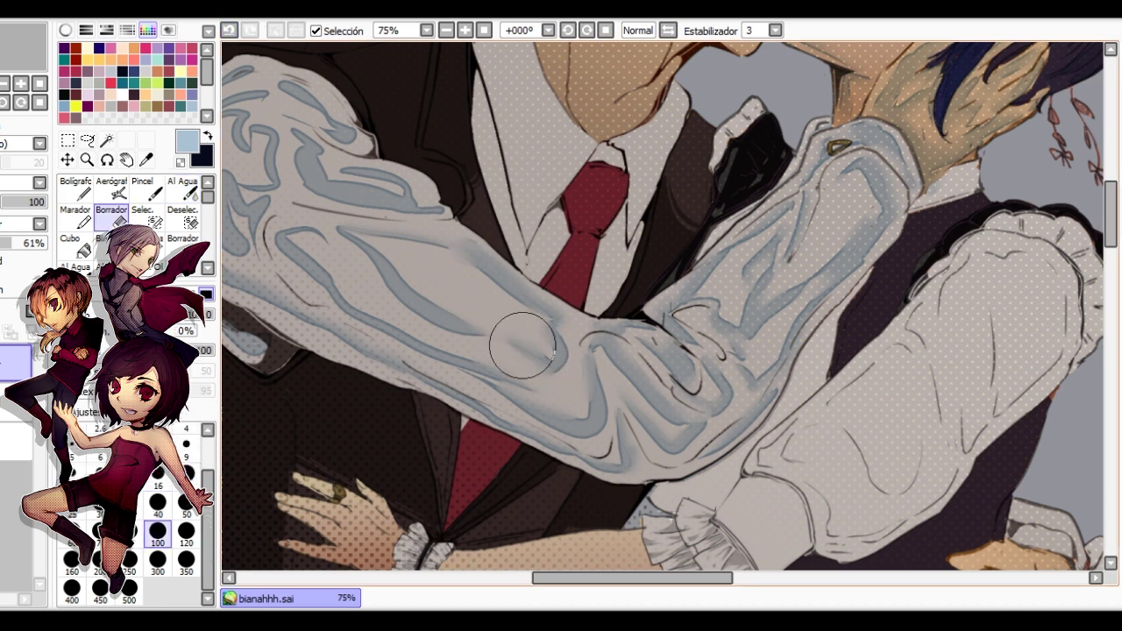
click(183, 189)
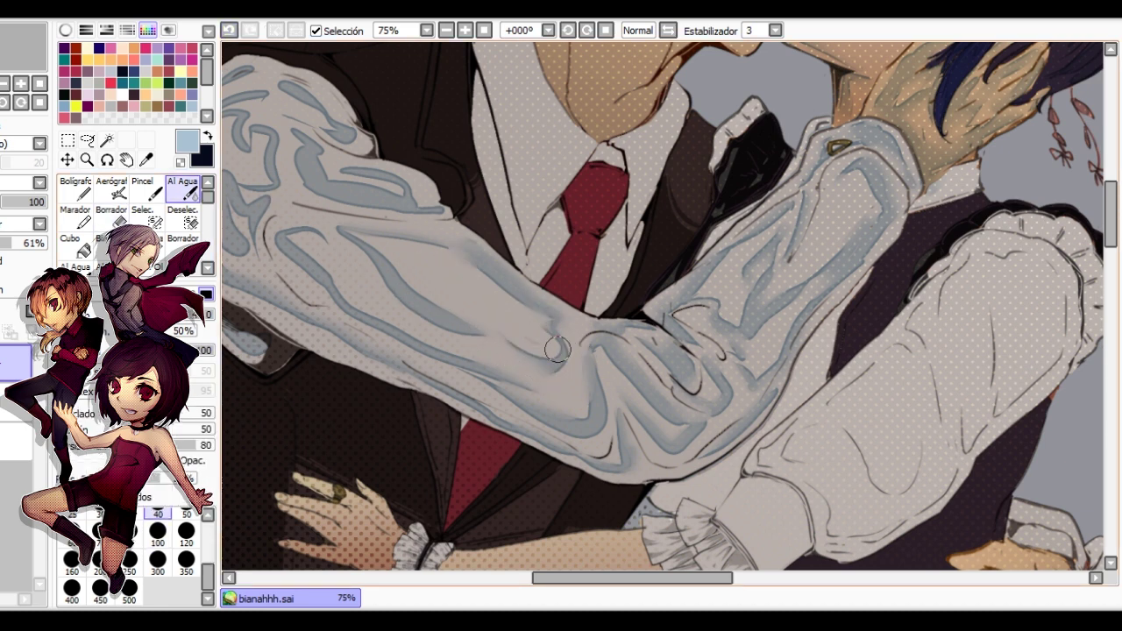
click(229, 30)
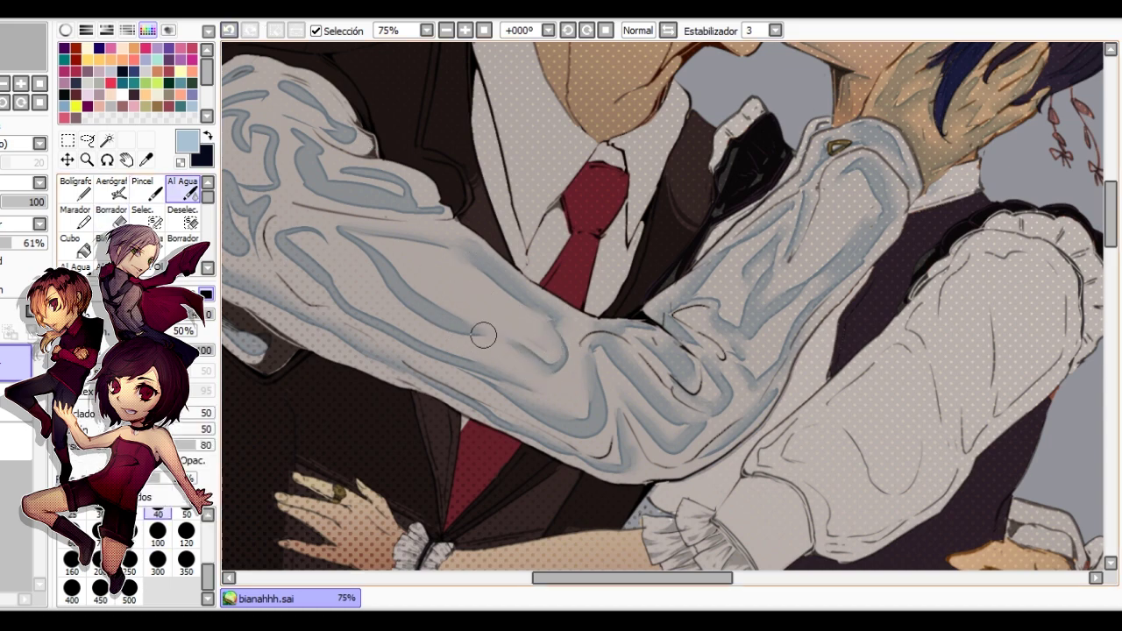
Blend the middle fold highlights of the man's upper sleeve and those beside his lapel in a mirrored view.
key(h)
drag(797, 407, 533, 414)
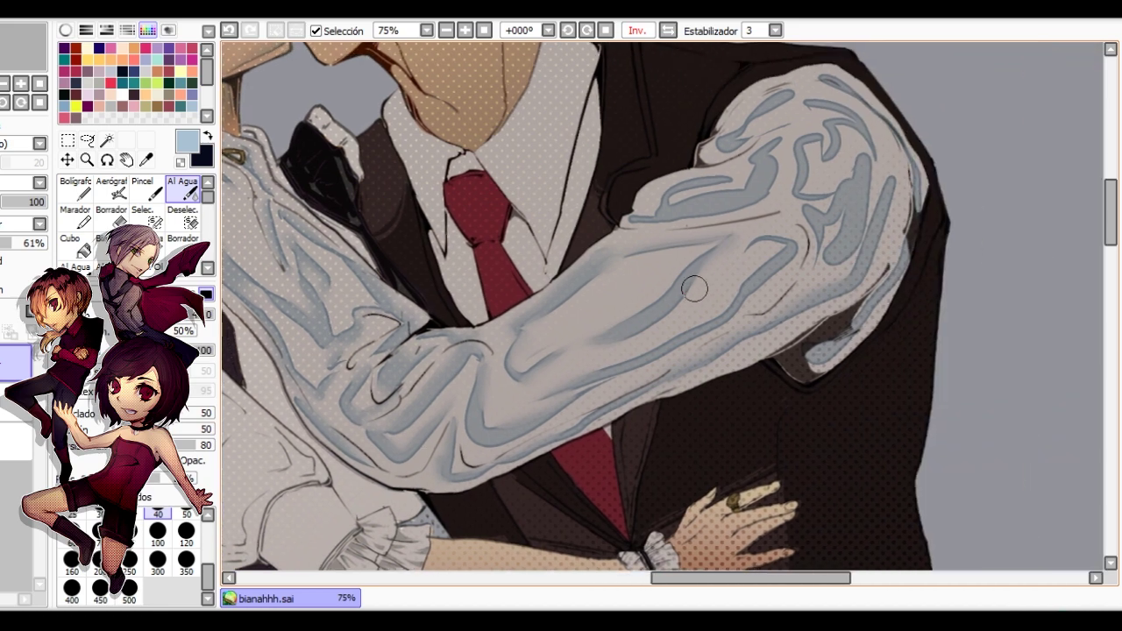
scroll(696, 290, down, 1)
scroll(725, 268, up, 1)
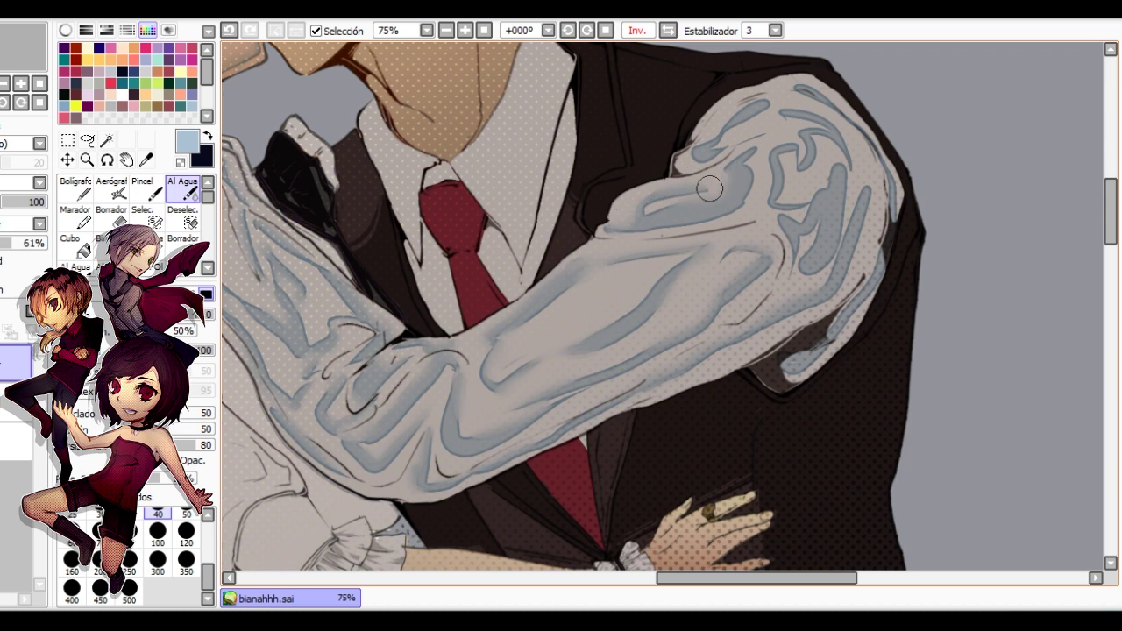
Blend the highlights over the man's shoulder and along the outer edge of his upper sleeve with the Al Agua brush.
drag(740, 214, 626, 266)
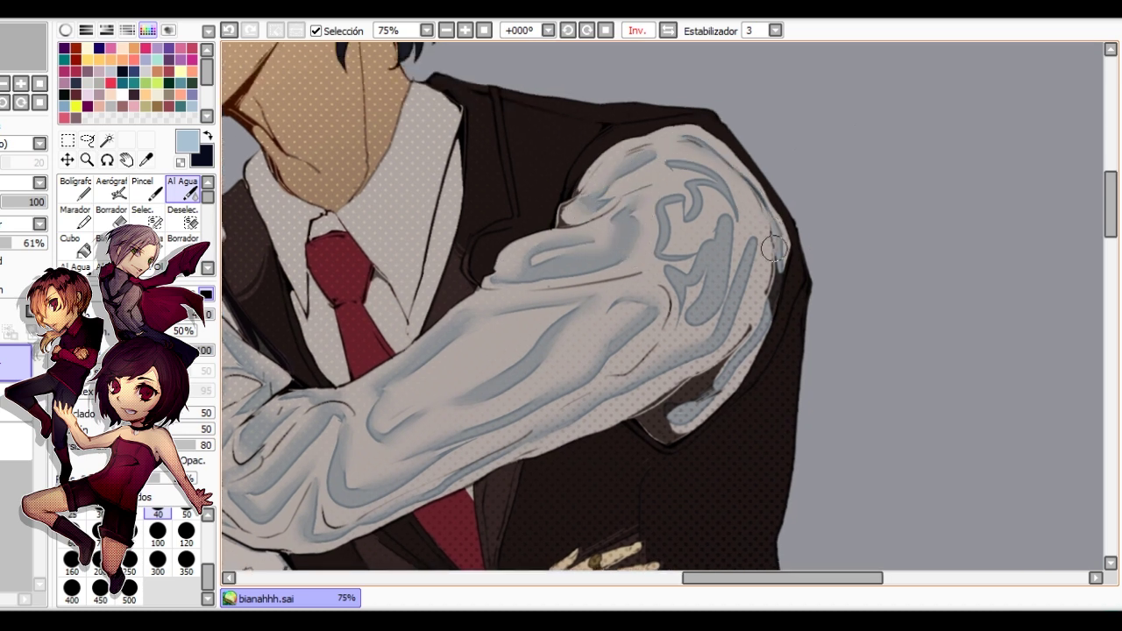
scroll(773, 249, down, 3)
key(h)
scroll(636, 237, up, 2)
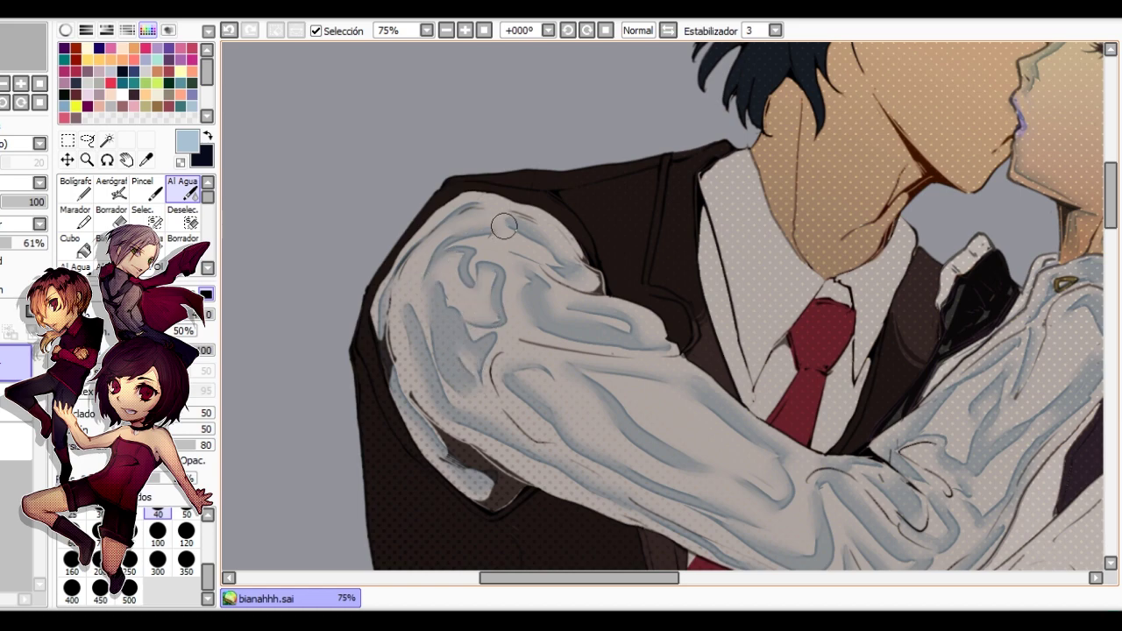
Add light blue fold highlights to the man's sleeve beside his tie and blend them with Al Agua in a mirrored view.
scroll(474, 269, down, 1)
scroll(474, 269, up, 1)
scroll(491, 219, down, 1)
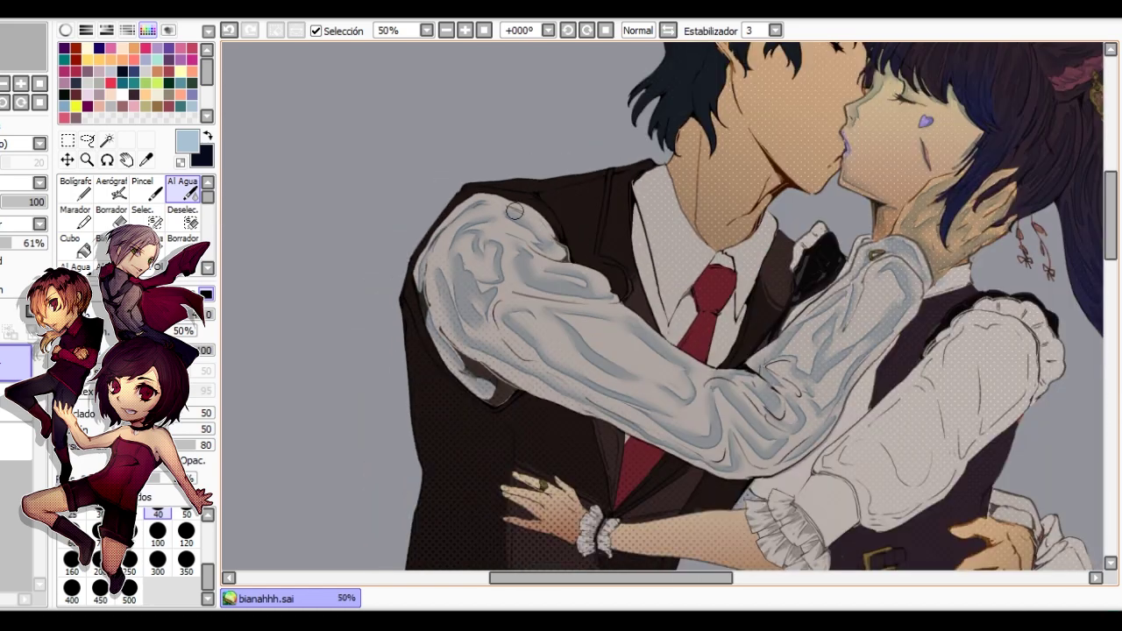
key(h)
key(n)
scroll(561, 329, up, 1)
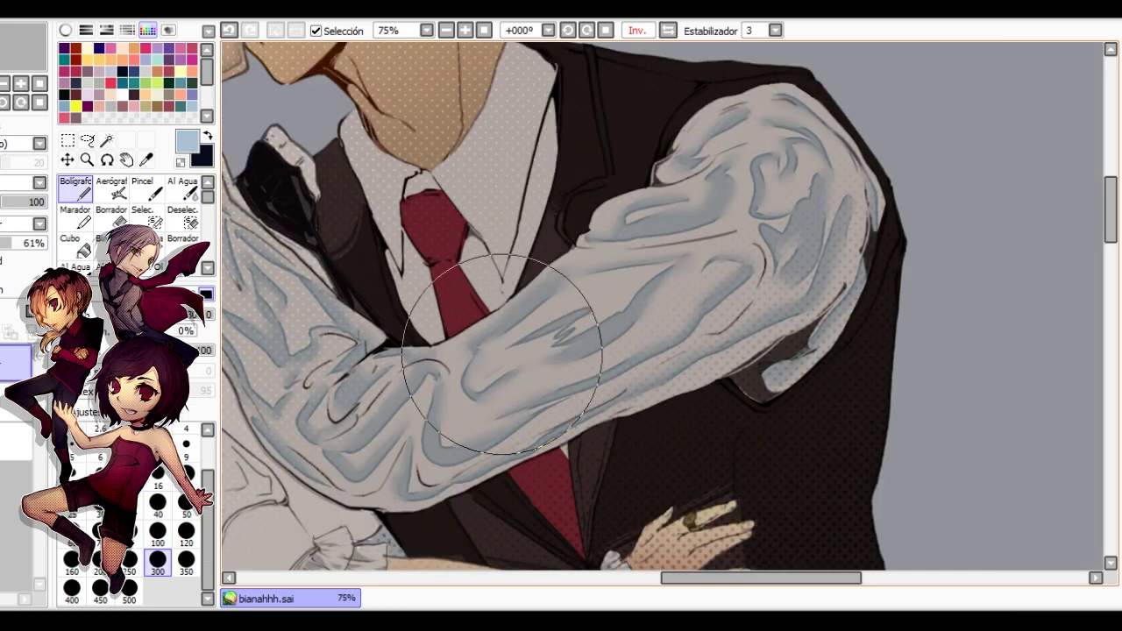
key(c)
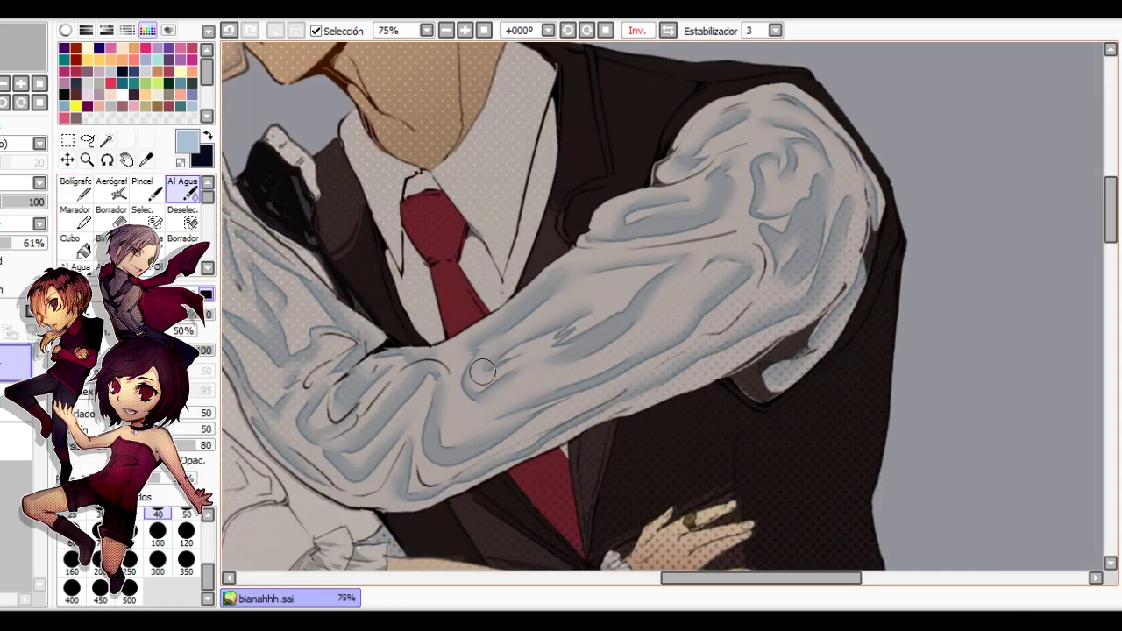
Touch up the fold highlights near the elbow of the man's sleeve with the Bolígrafo and blend them with Al Agua.
scroll(519, 338, down, 1)
scroll(471, 329, up, 1)
key(n)
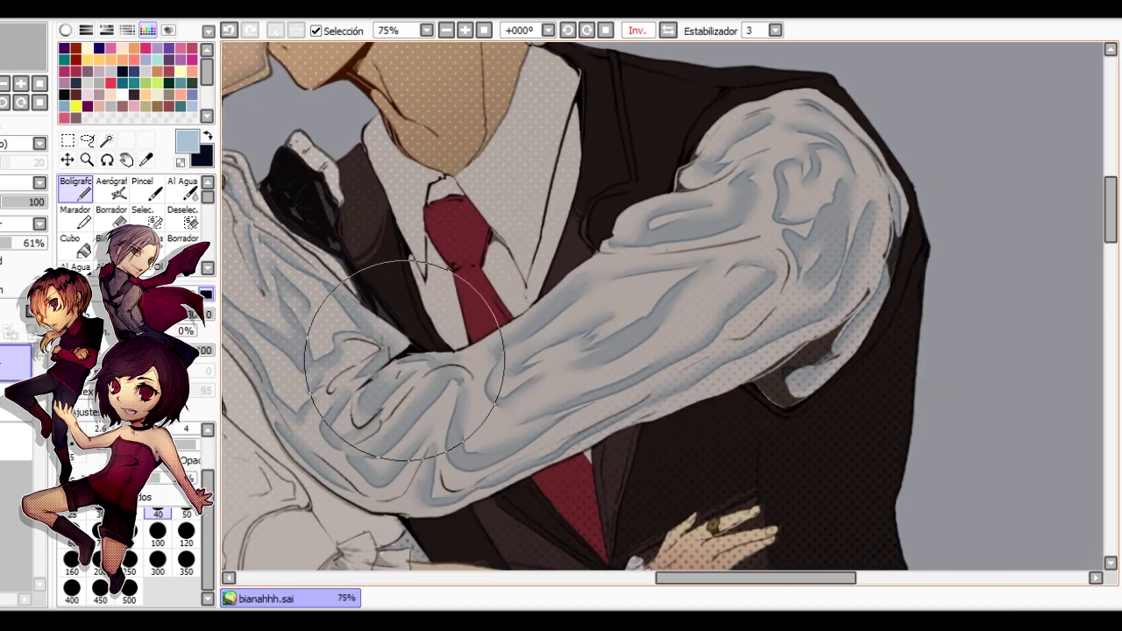
key(c)
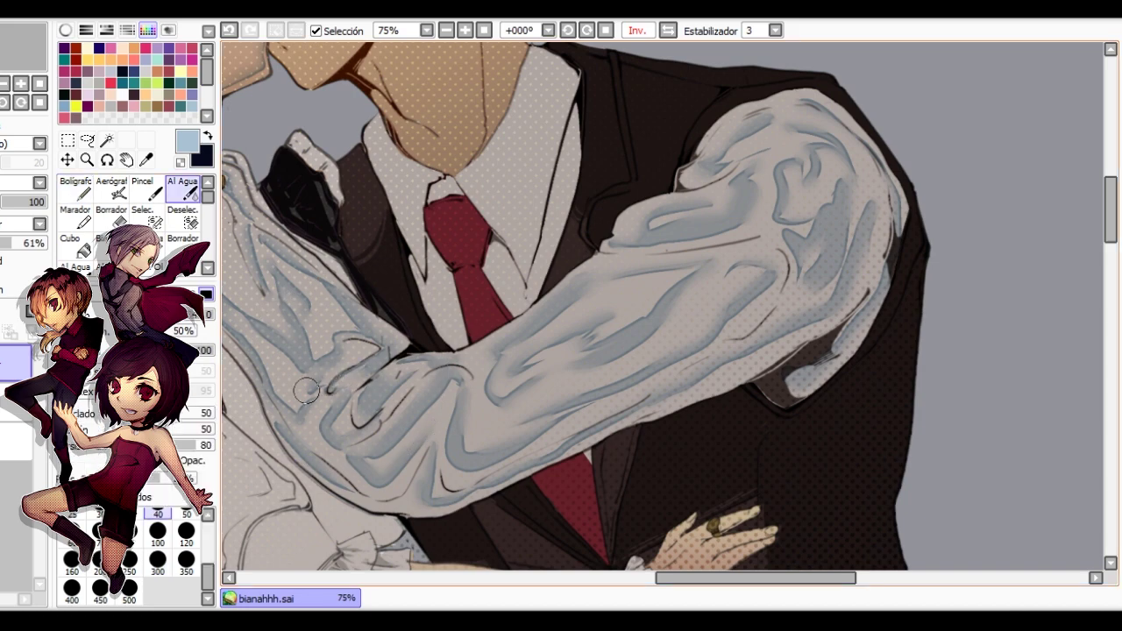
Review the sleeve highlights from the shoulder to the elbow against the whole illustration in an unmirrored view.
scroll(347, 210, down, 3)
scroll(342, 219, up, 1)
key(h)
drag(751, 349, 458, 337)
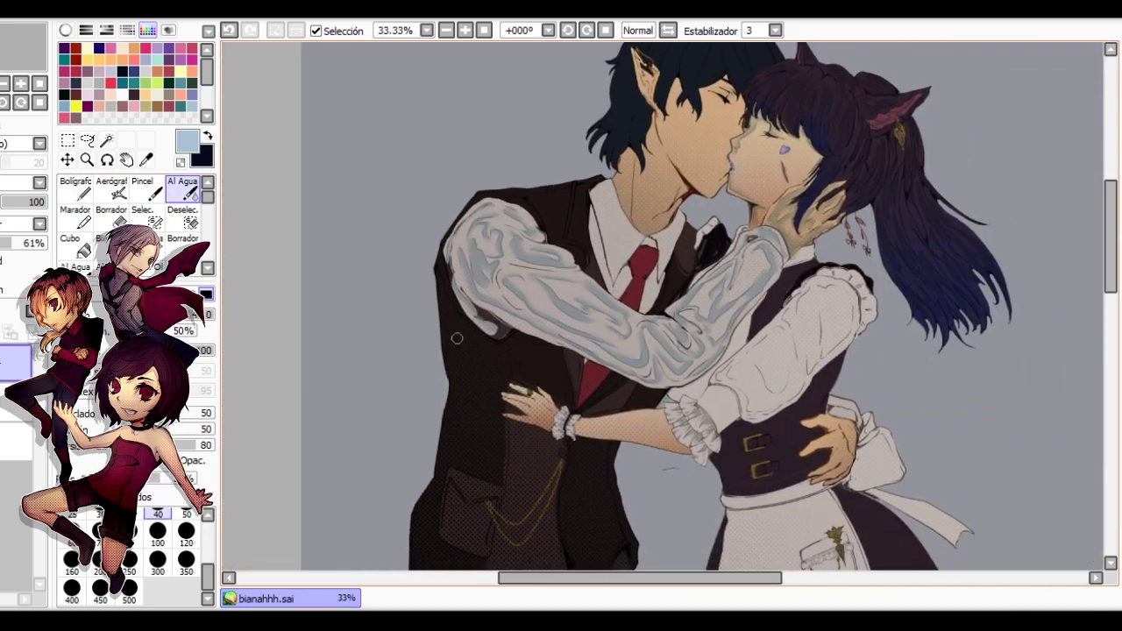
scroll(522, 258, up, 1)
scroll(504, 242, up, 1)
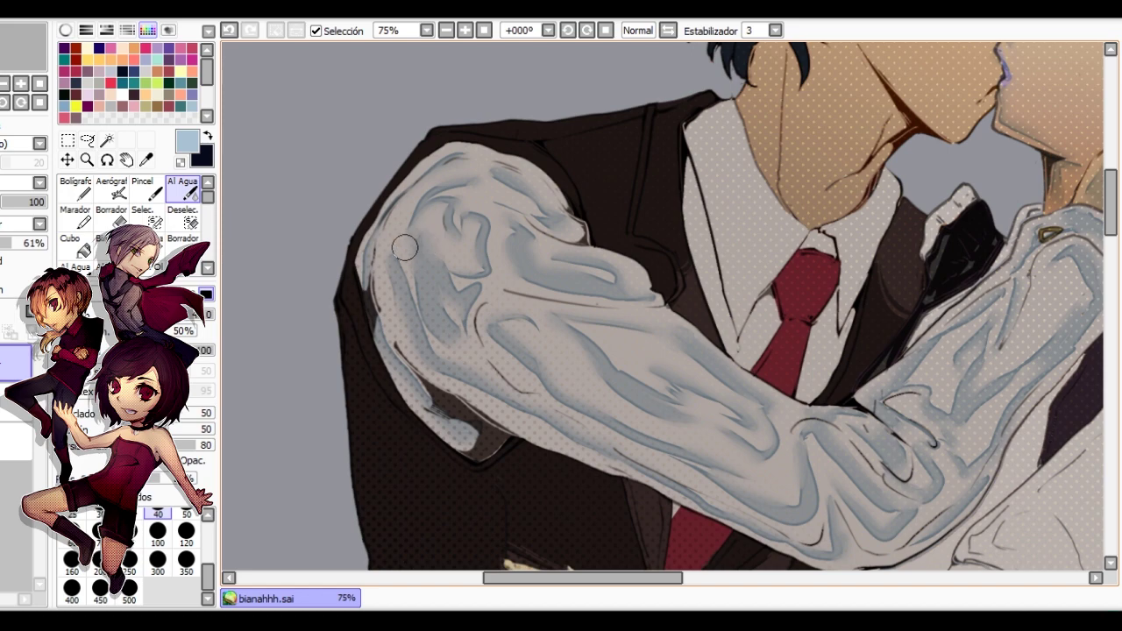
scroll(405, 248, down, 4)
scroll(642, 178, up, 3)
Paint faint light blue highlights on the woman's hair strands beside her cheek and above the man's hand, and blend them.
key(h)
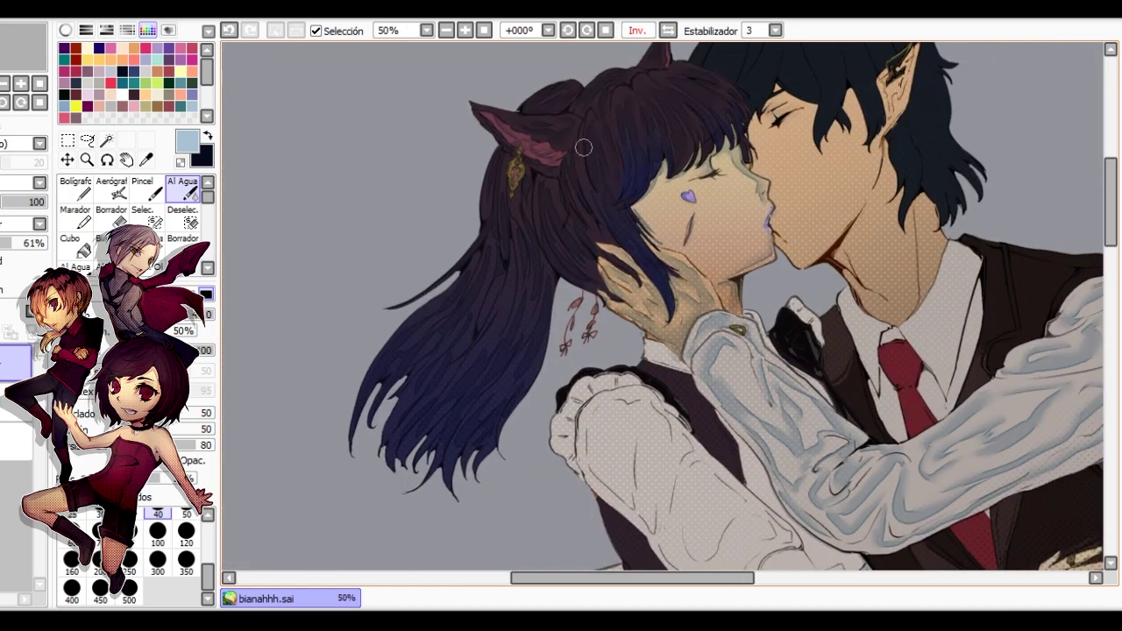
scroll(584, 148, up, 1)
key(h)
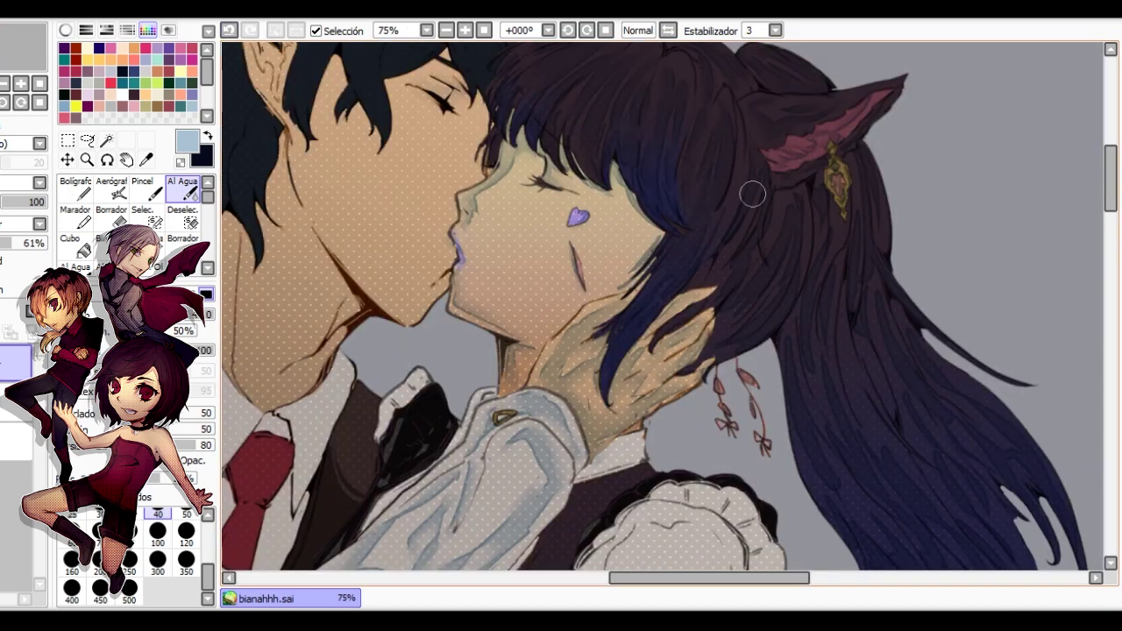
key(n)
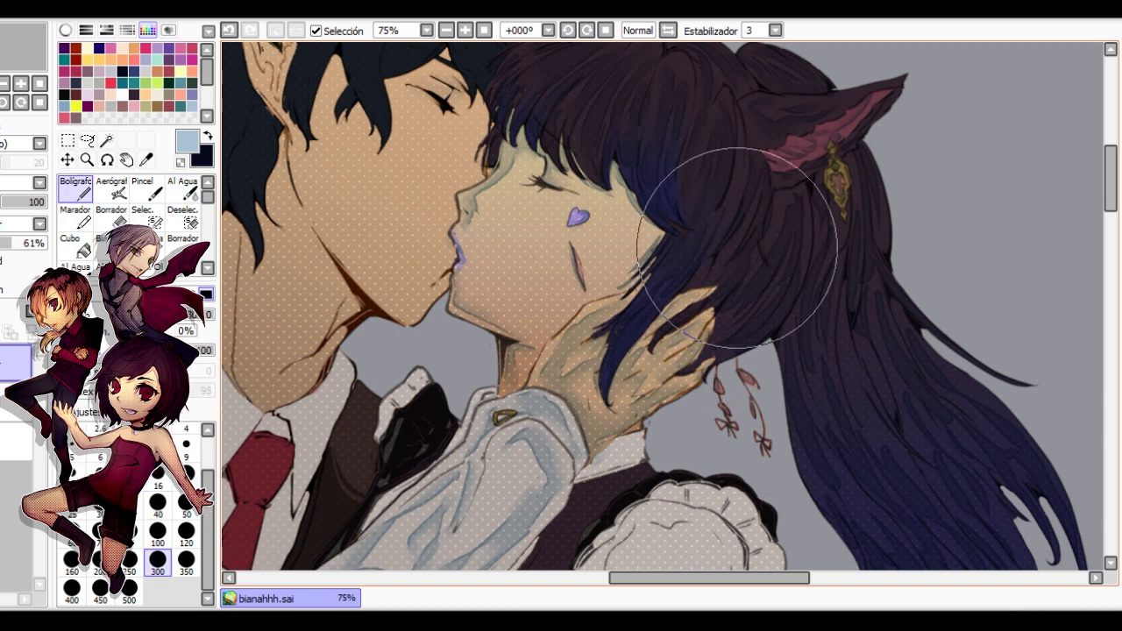
key(c)
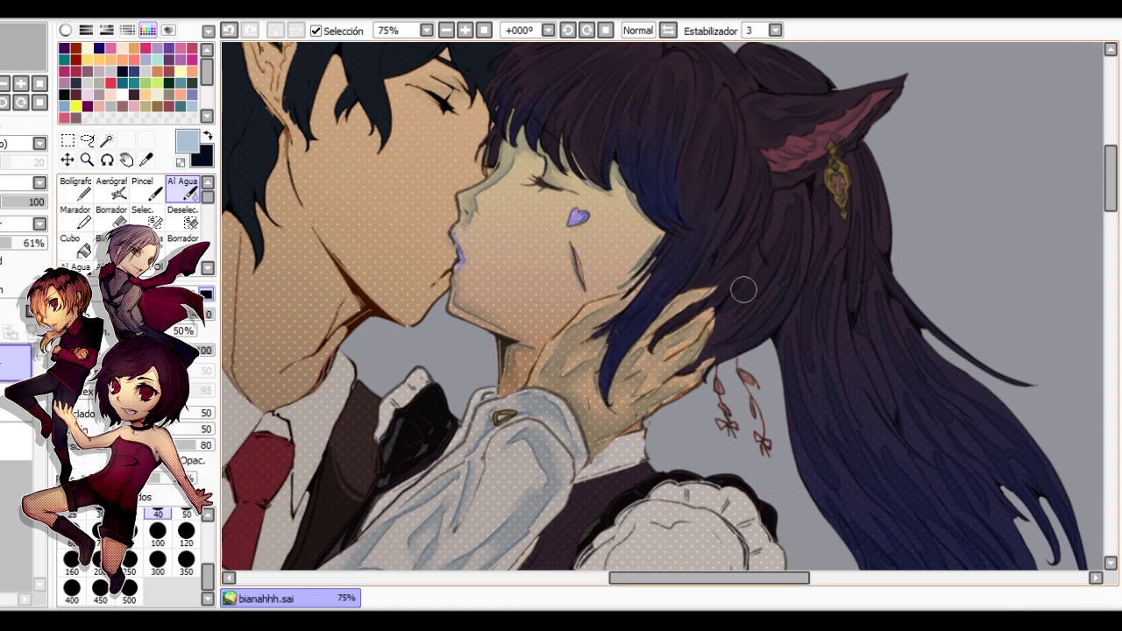
key(n)
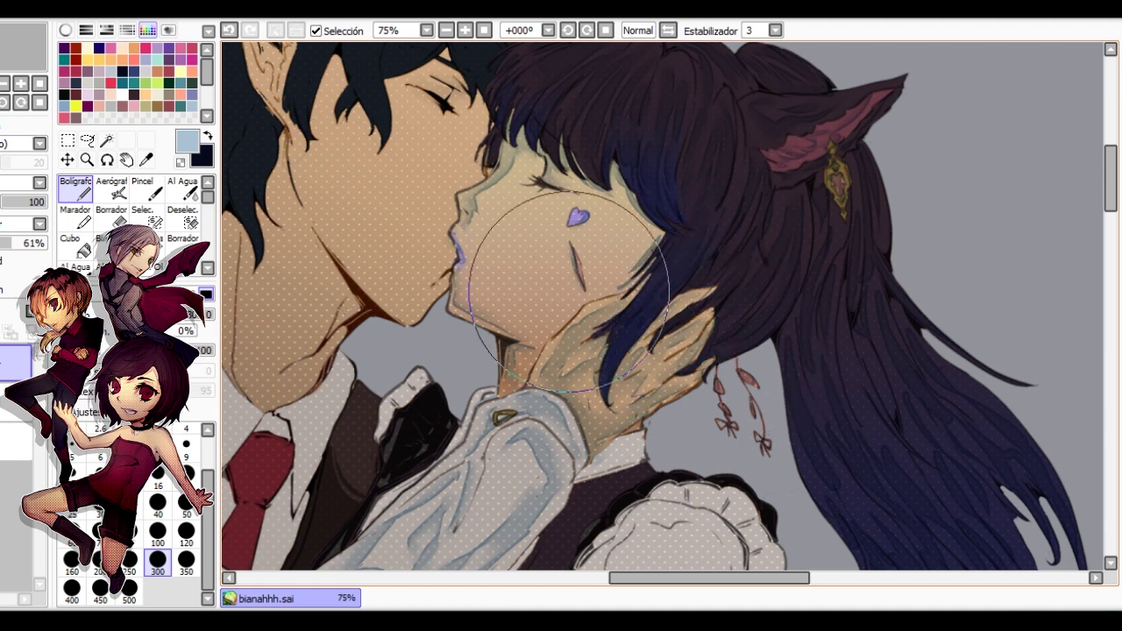
click(182, 188)
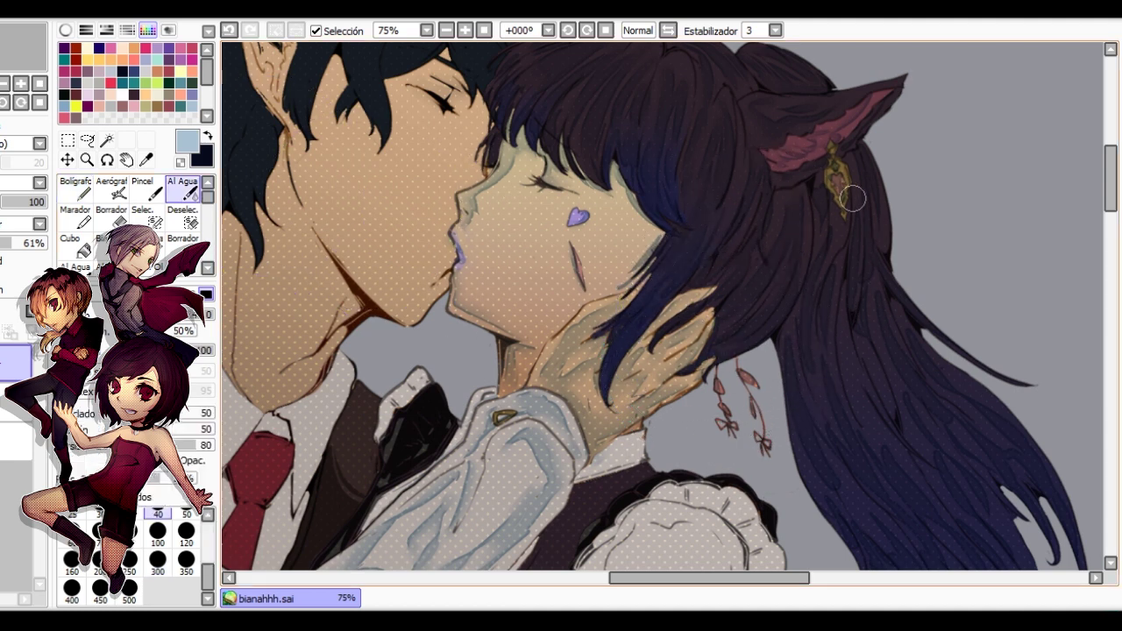
Add a faint highlight to the woman's hair below her cat ear, comparing it through undo and redo, and blend it.
key(n)
click(228, 29)
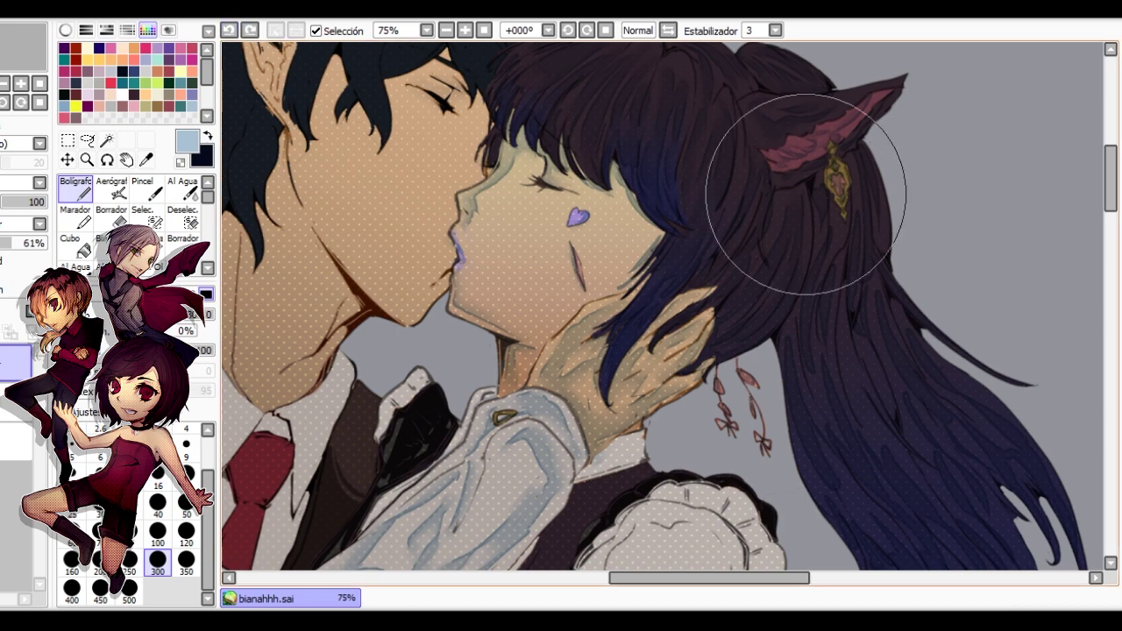
key(ctrl+y)
key(c)
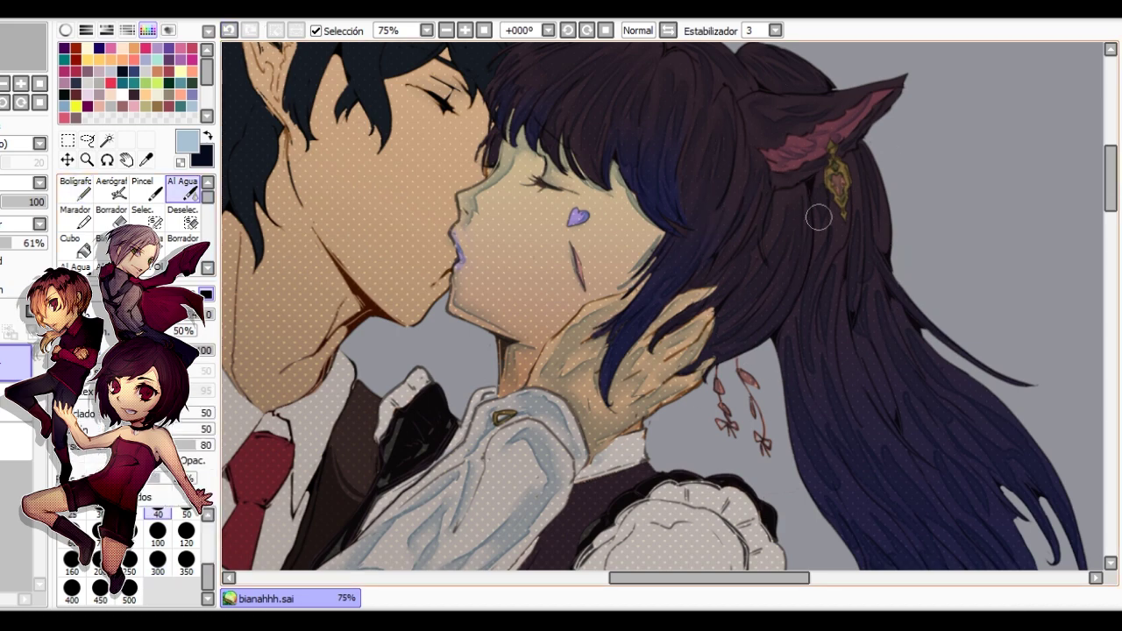
Paint light highlights along the strands of the woman's ponytail in a mirrored view and blend them with Al Agua.
key(h)
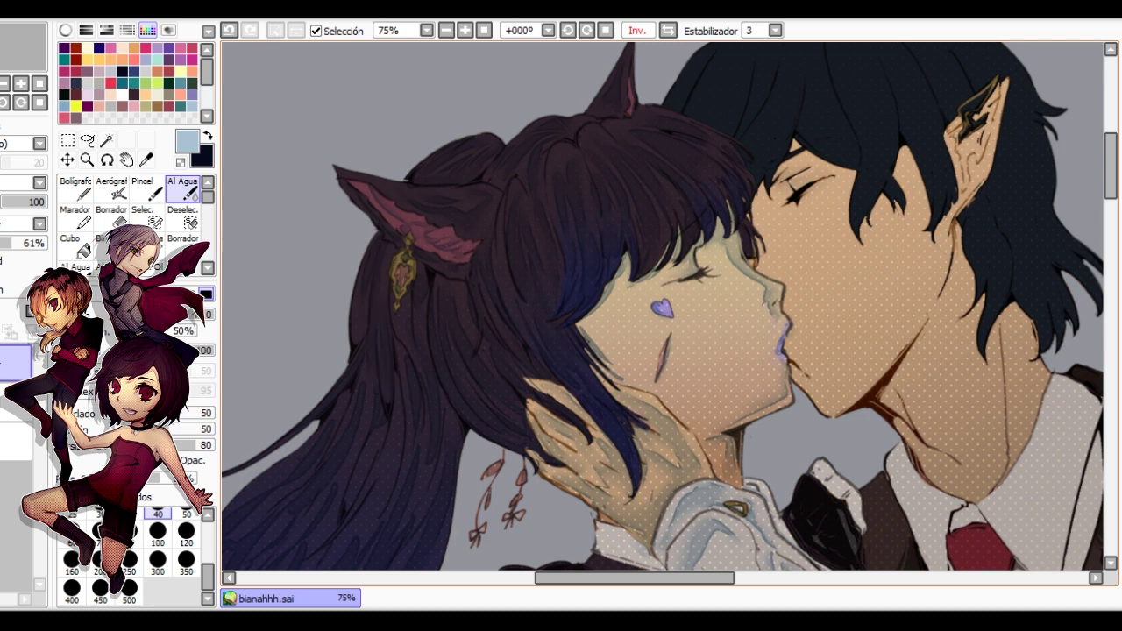
drag(431, 391, 578, 267)
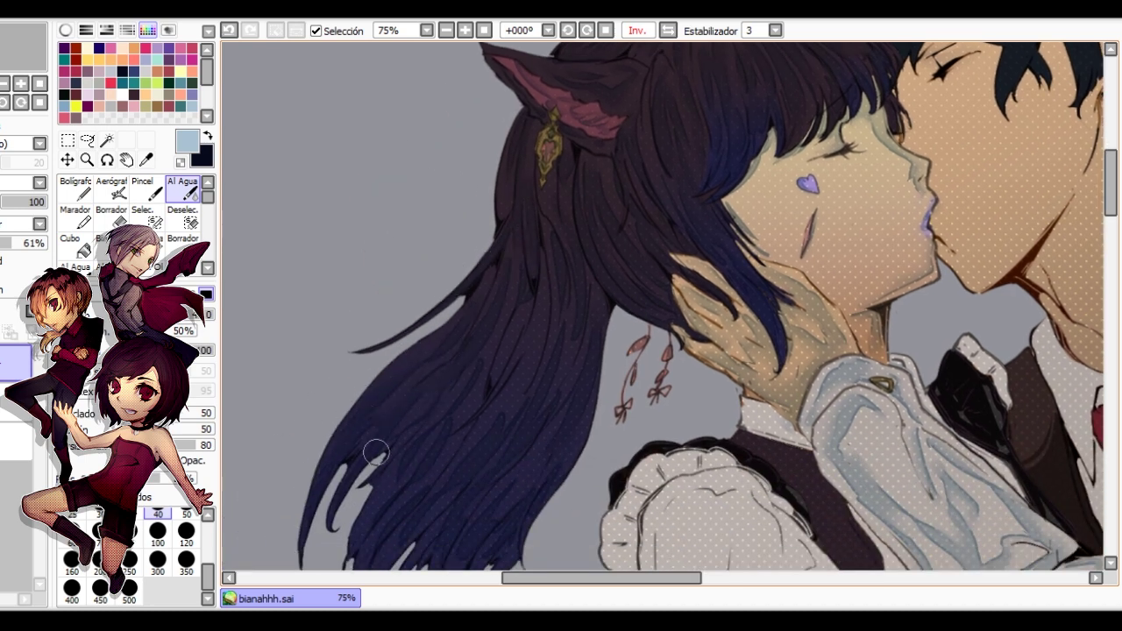
drag(465, 461, 462, 339)
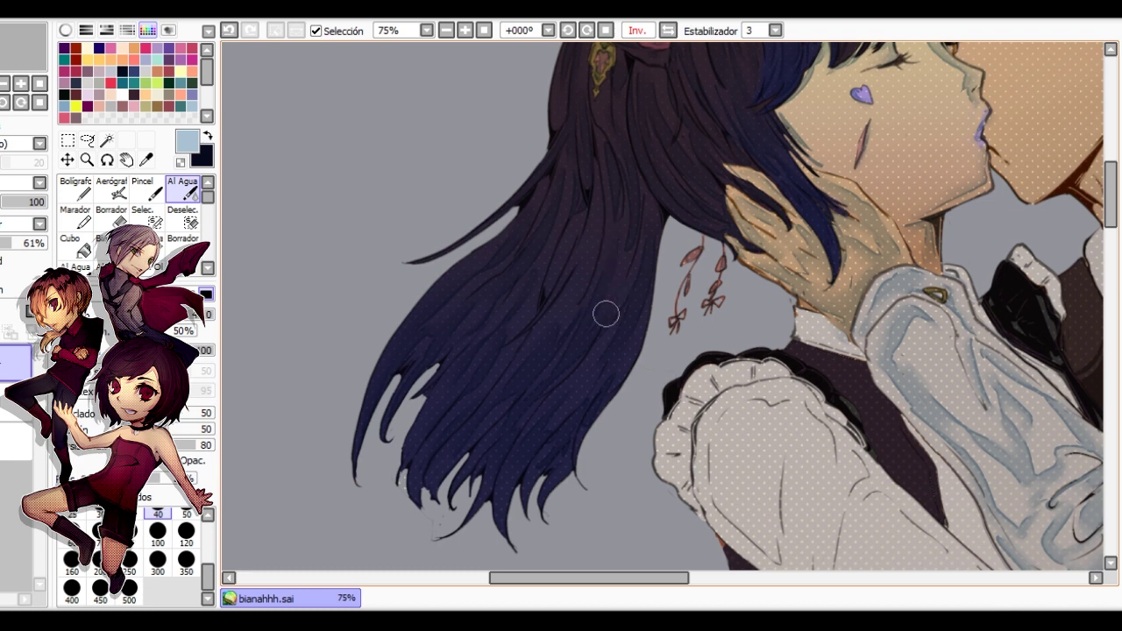
key(n)
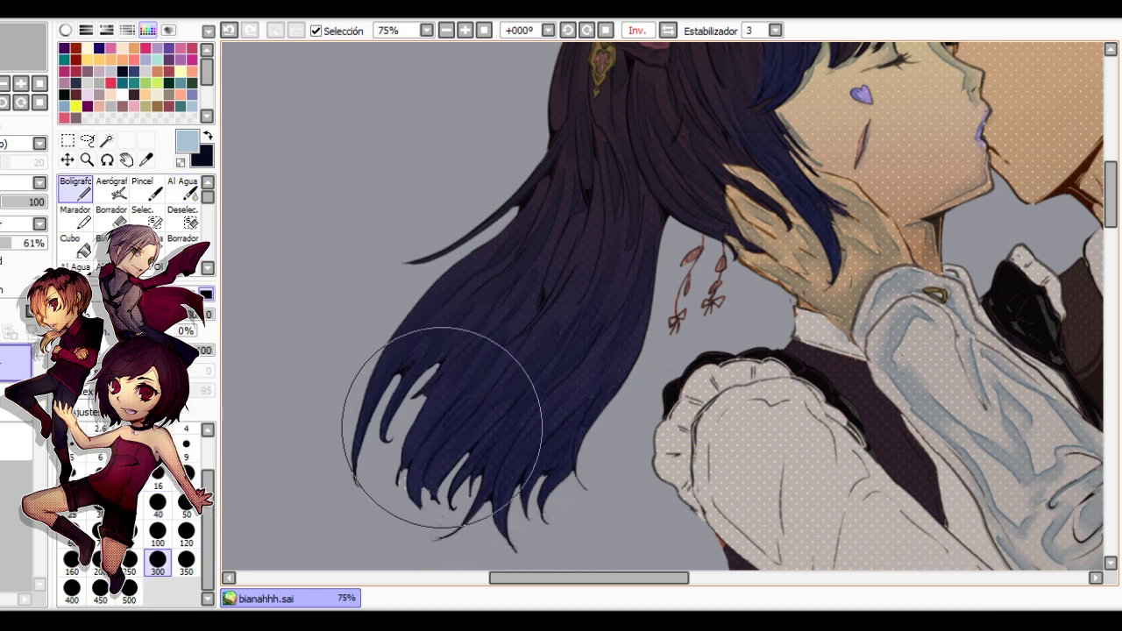
key(c)
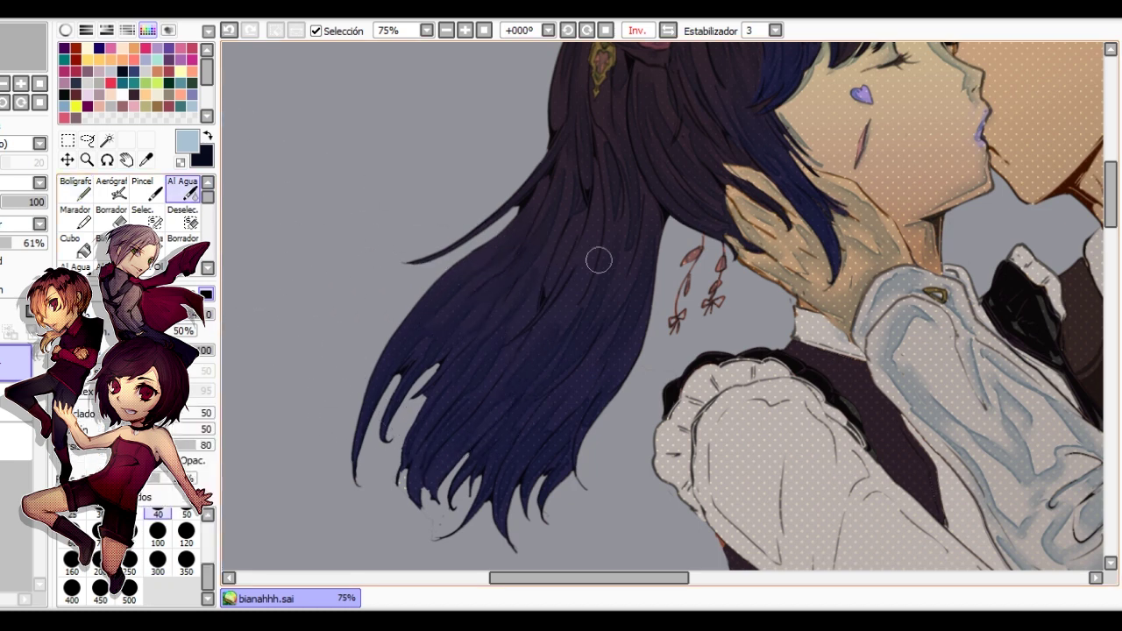
key(n)
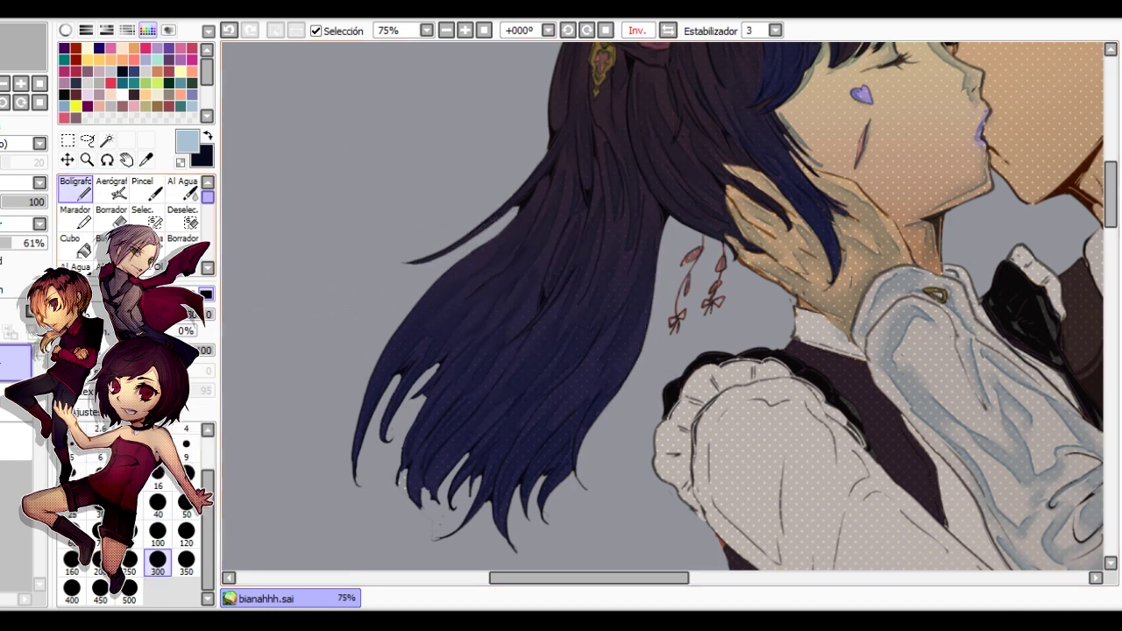
key(c)
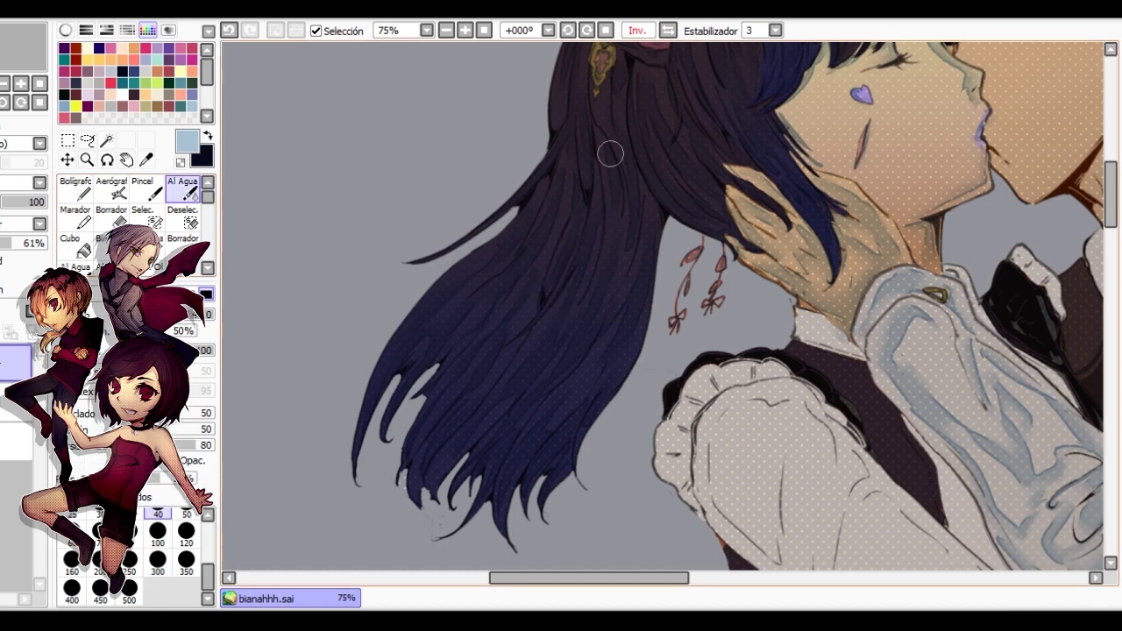
Highlight the upper ponytail strands below the ear ornament, blend them, and refine the hair beside her face with the eraser.
drag(737, 202, 671, 291)
key(h)
drag(761, 228, 588, 226)
key(n)
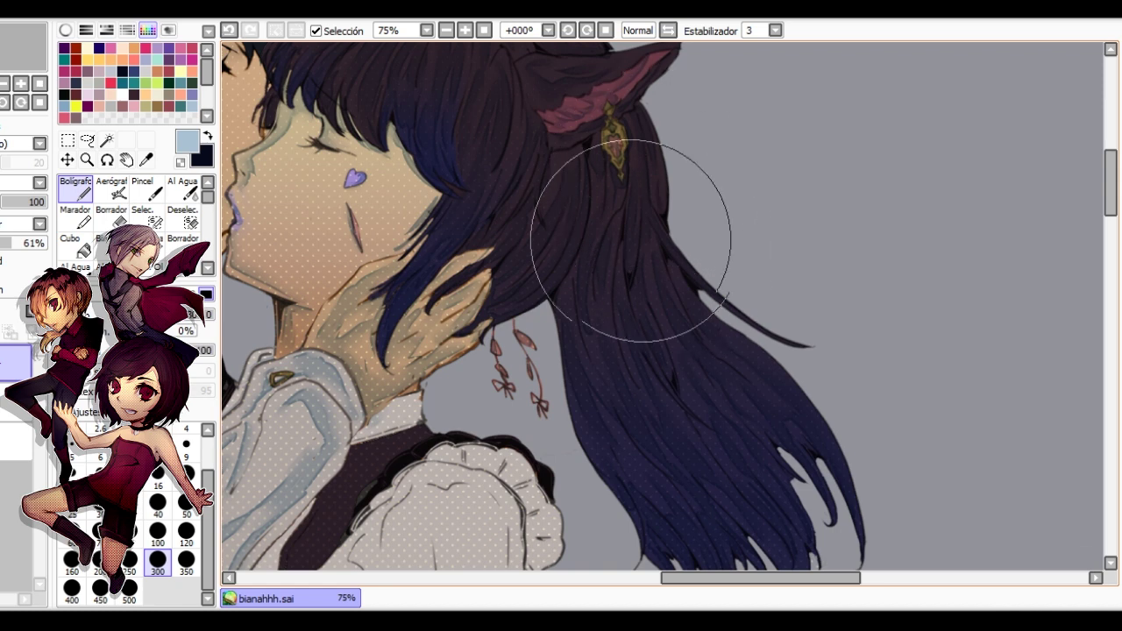
key(c)
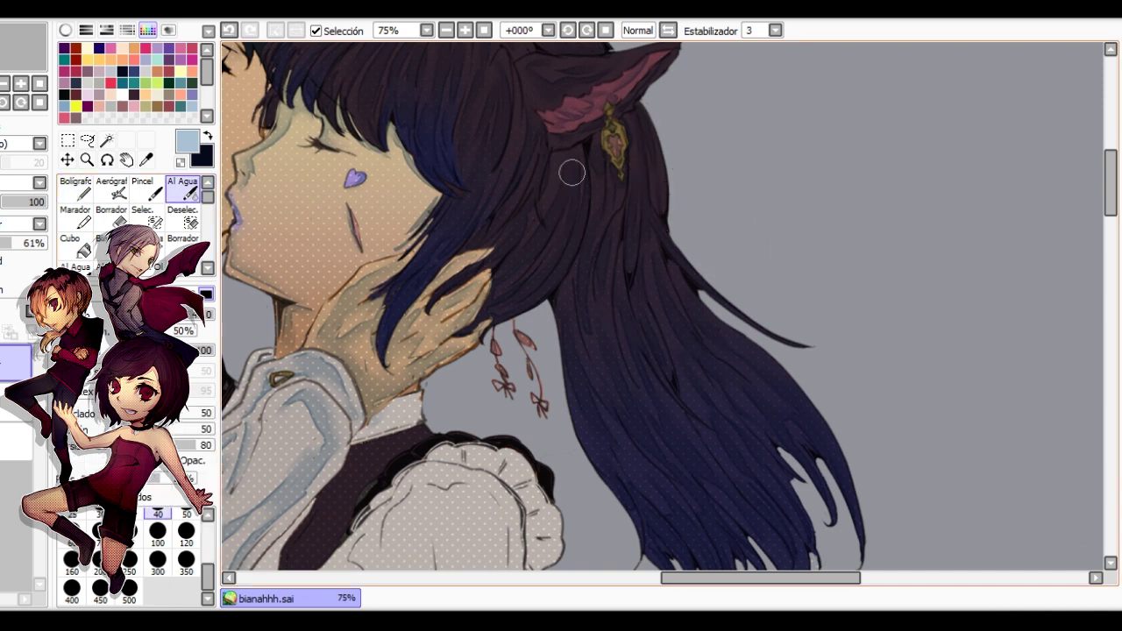
key(e)
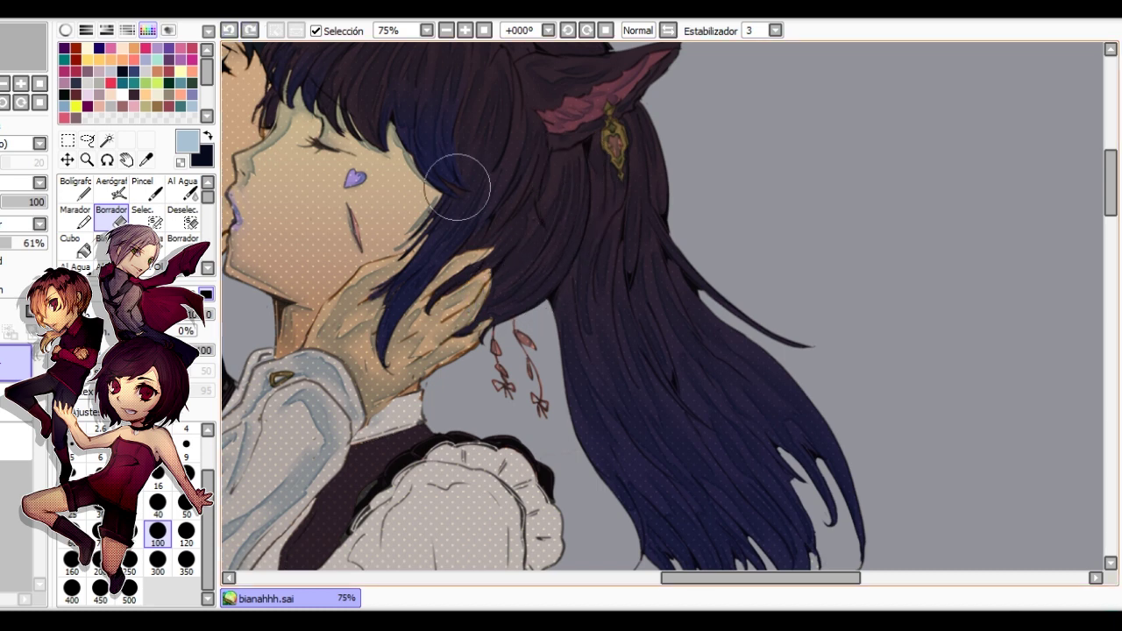
key(c)
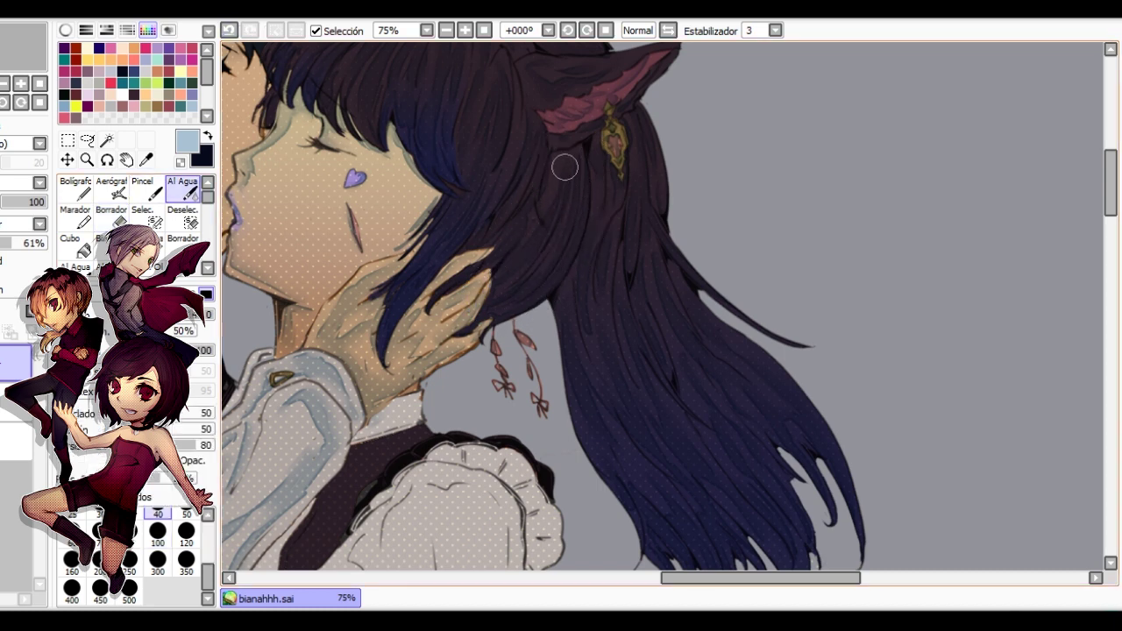
Add subtle highlights to the woman's bangs and the strands framing her face, cleaning them with the eraser and blending with Al Agua.
scroll(570, 157, down, 2)
scroll(582, 144, up, 2)
scroll(568, 142, down, 1)
scroll(509, 107, up, 1)
key(n)
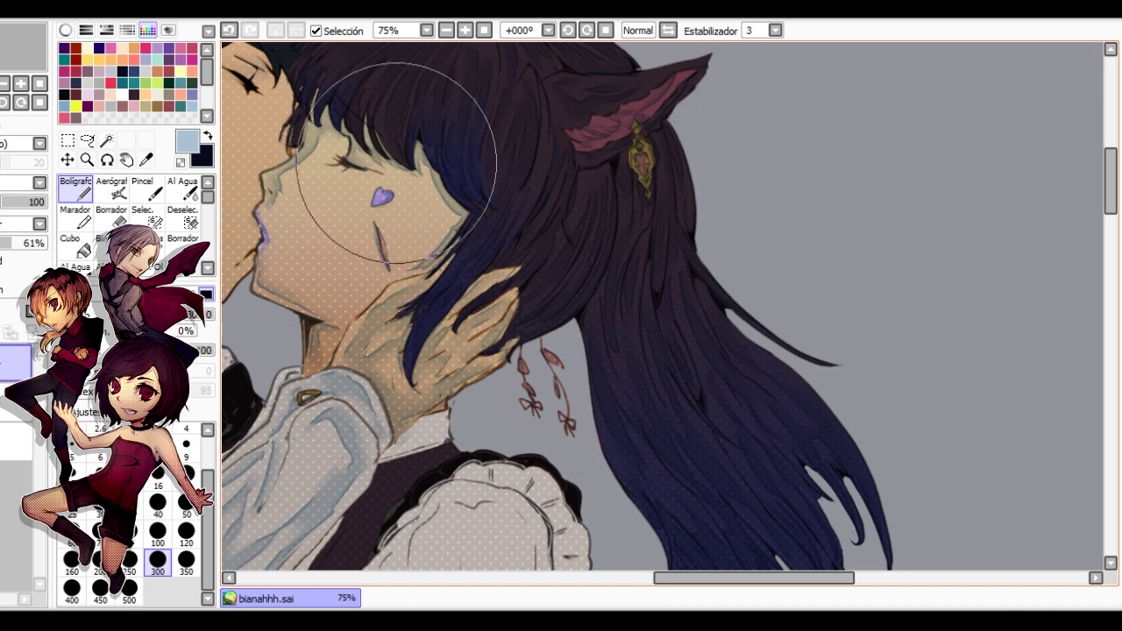
key(e)
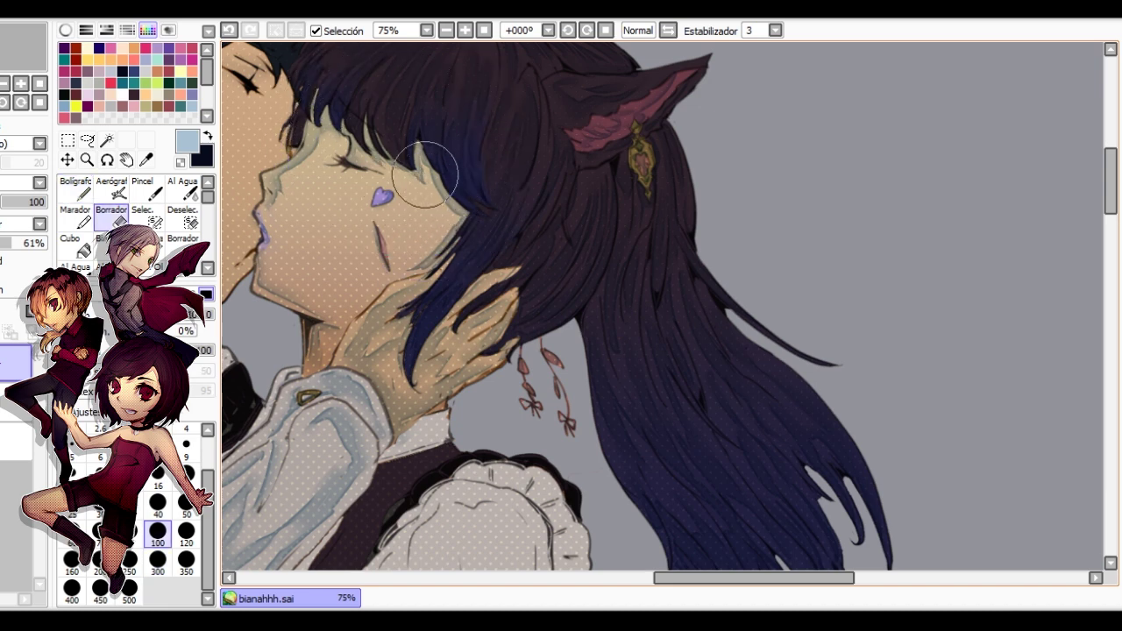
key(c)
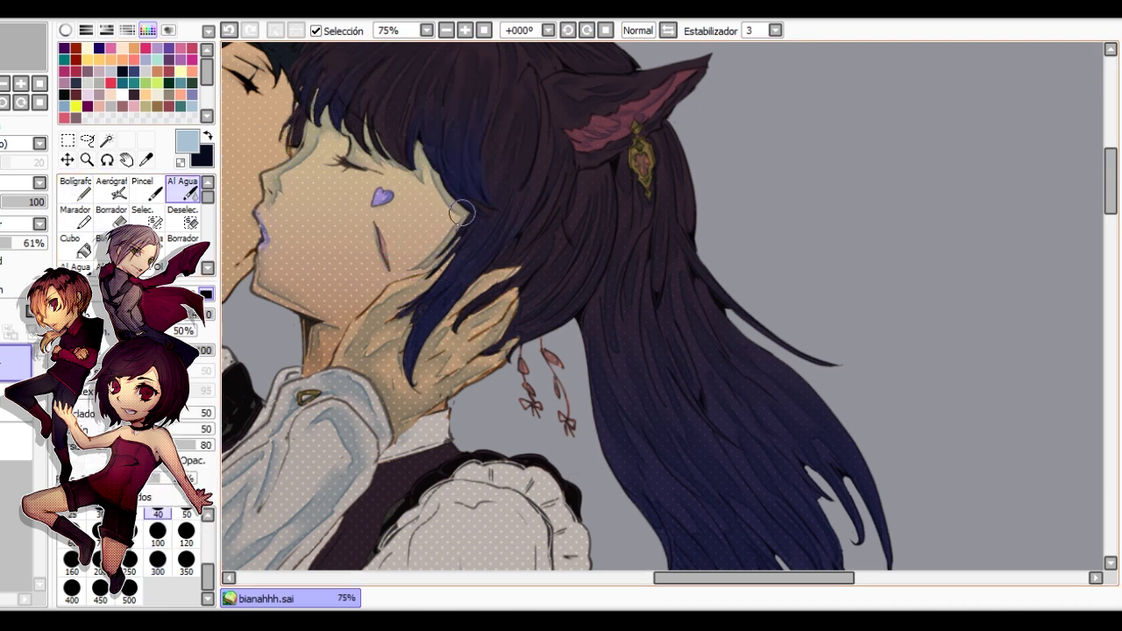
key(n)
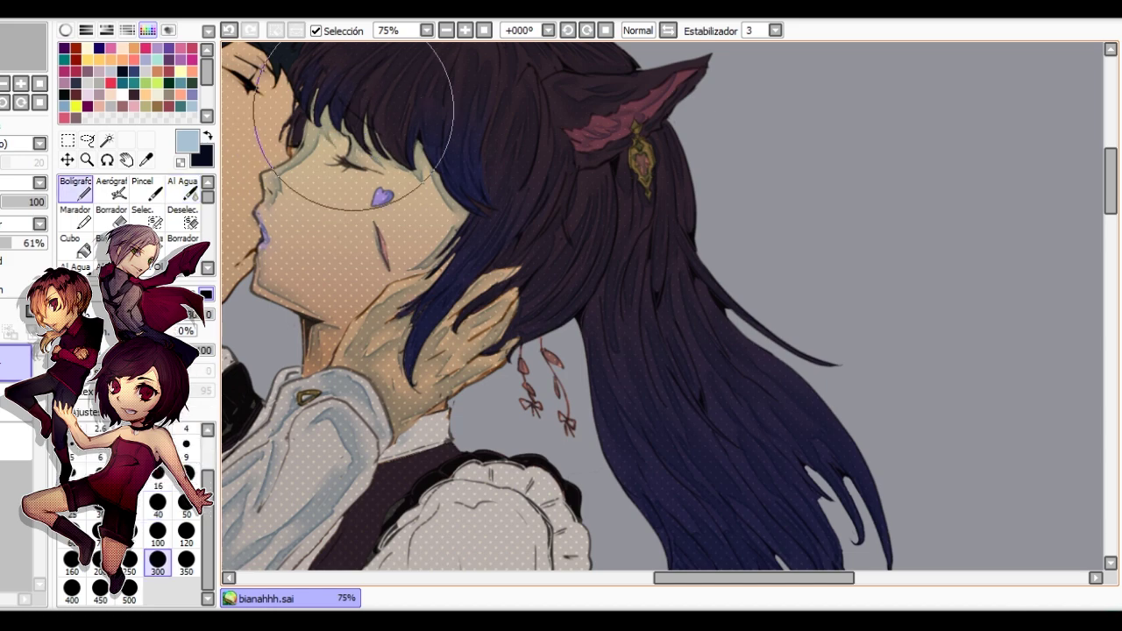
click(184, 189)
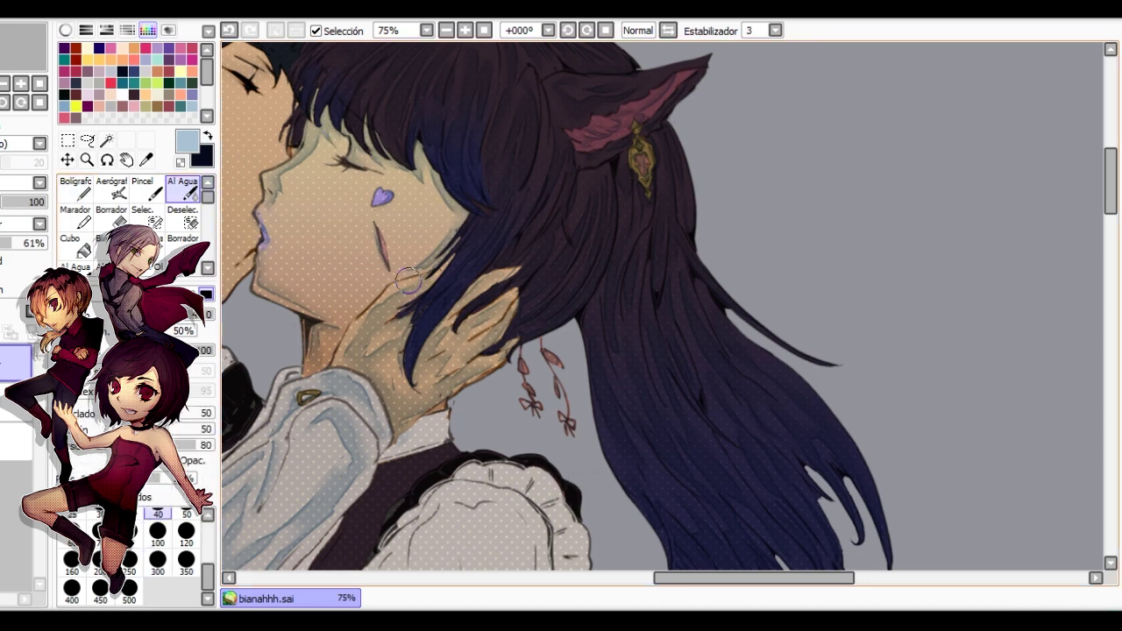
Retouch the hair strand tip over the man's hand with the Bolígrafo brush, using sampled skin and dark hair colors.
scroll(431, 301, up, 2)
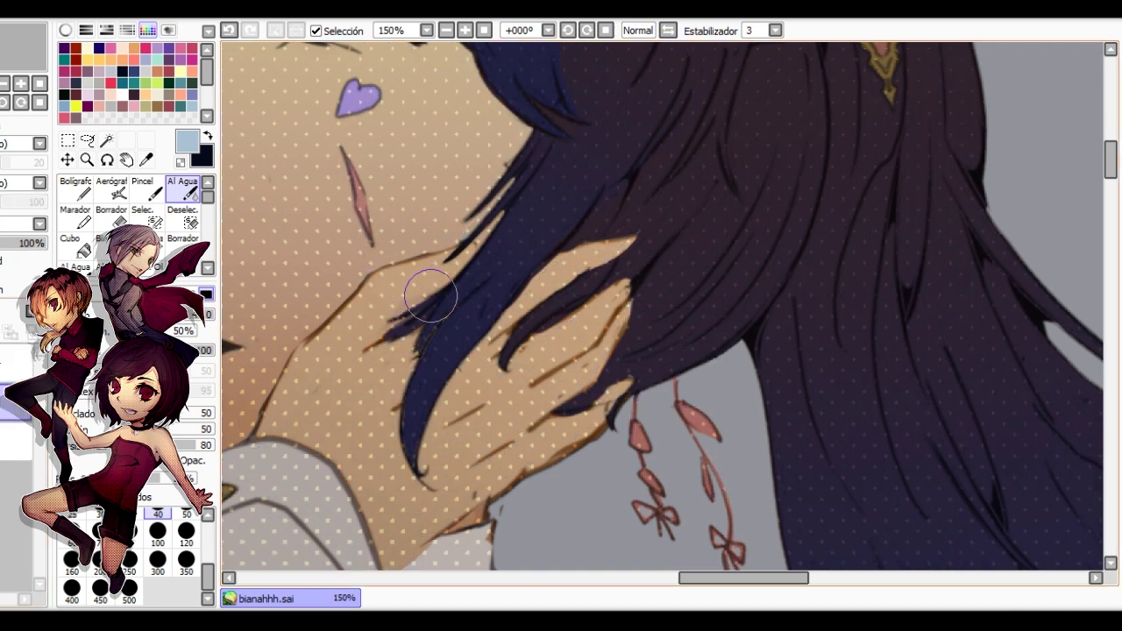
right_click(431, 296)
click(77, 189)
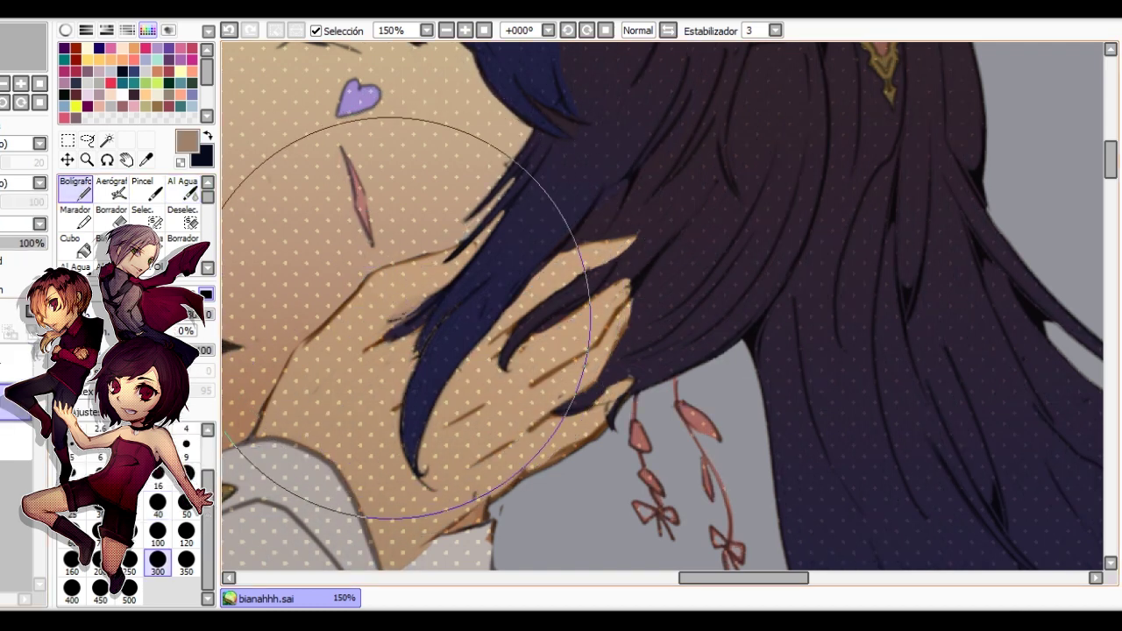
scroll(452, 287, down, 2)
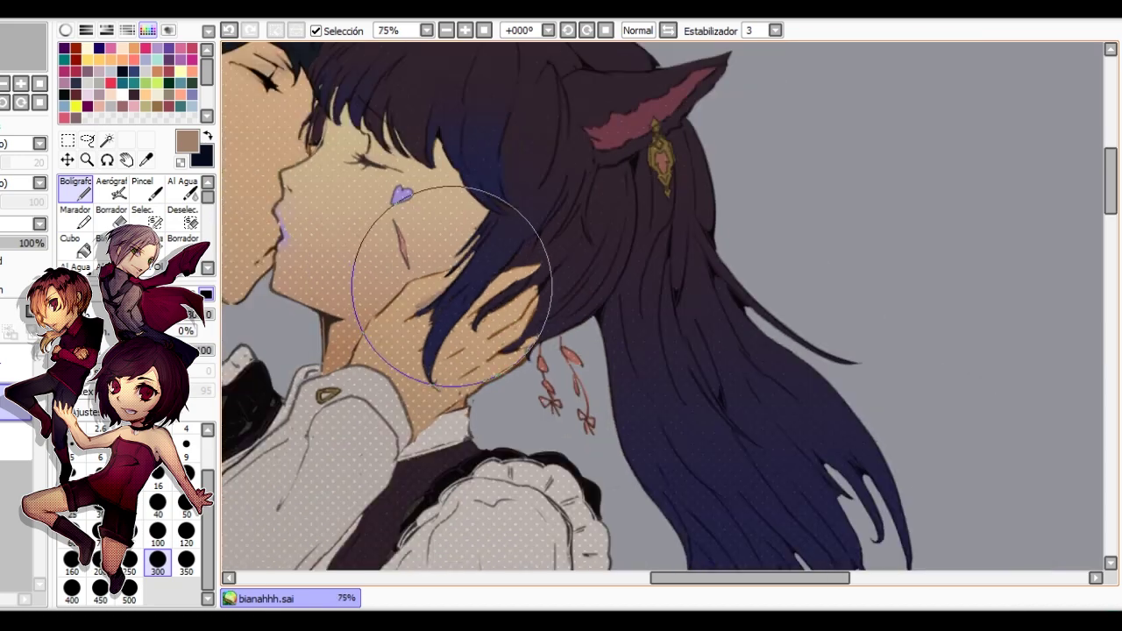
scroll(451, 286, up, 4)
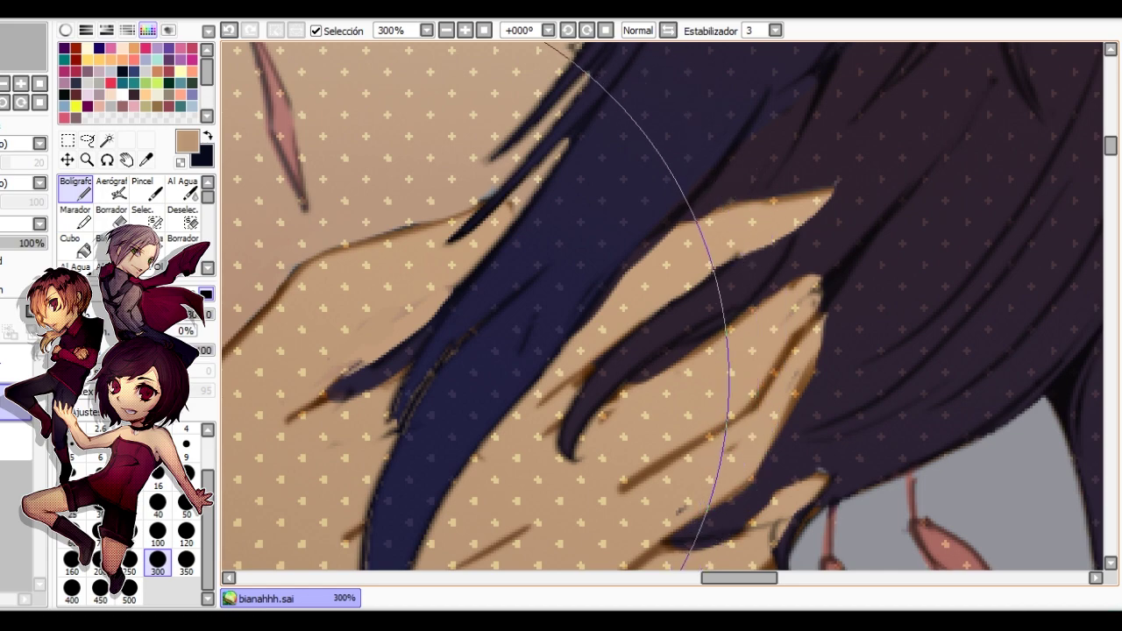
scroll(414, 320, down, 3)
scroll(425, 311, up, 3)
right_click(322, 417)
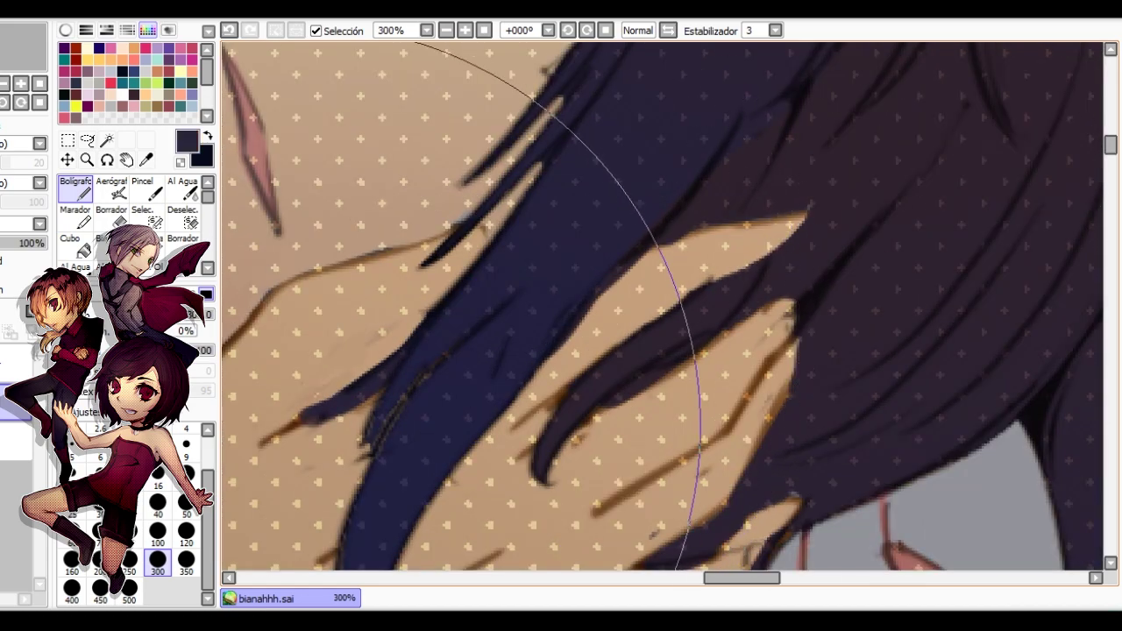
alt+click(244, 307)
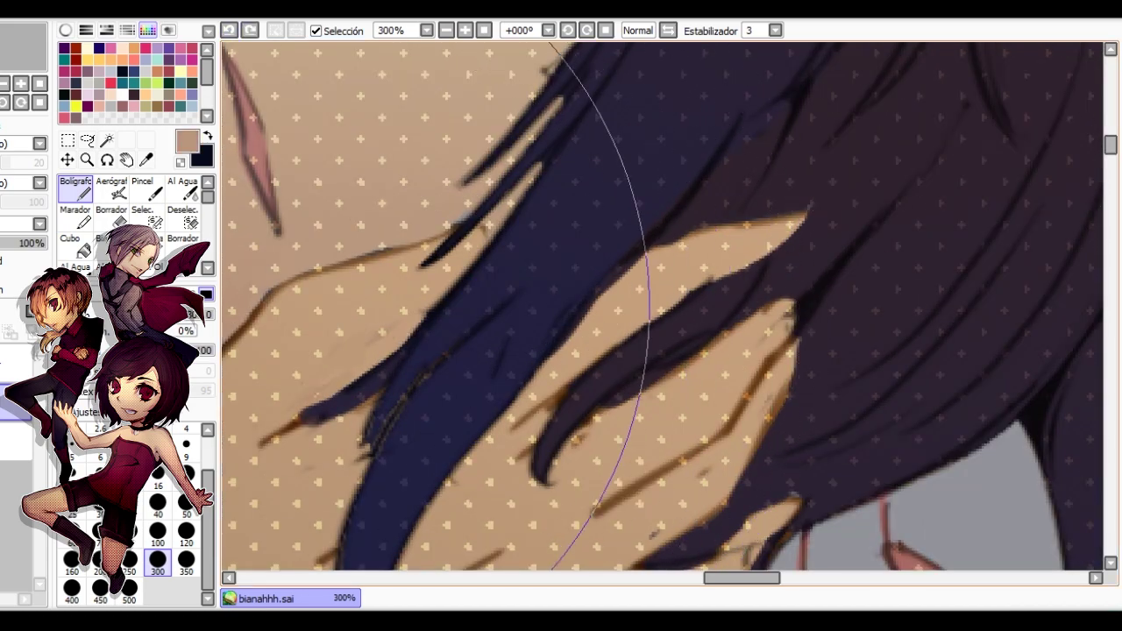
right_click(256, 307)
Redraw the brown finger outline where the hair strand crosses the man's hand, undoing a stray stroke.
drag(422, 320, 381, 353)
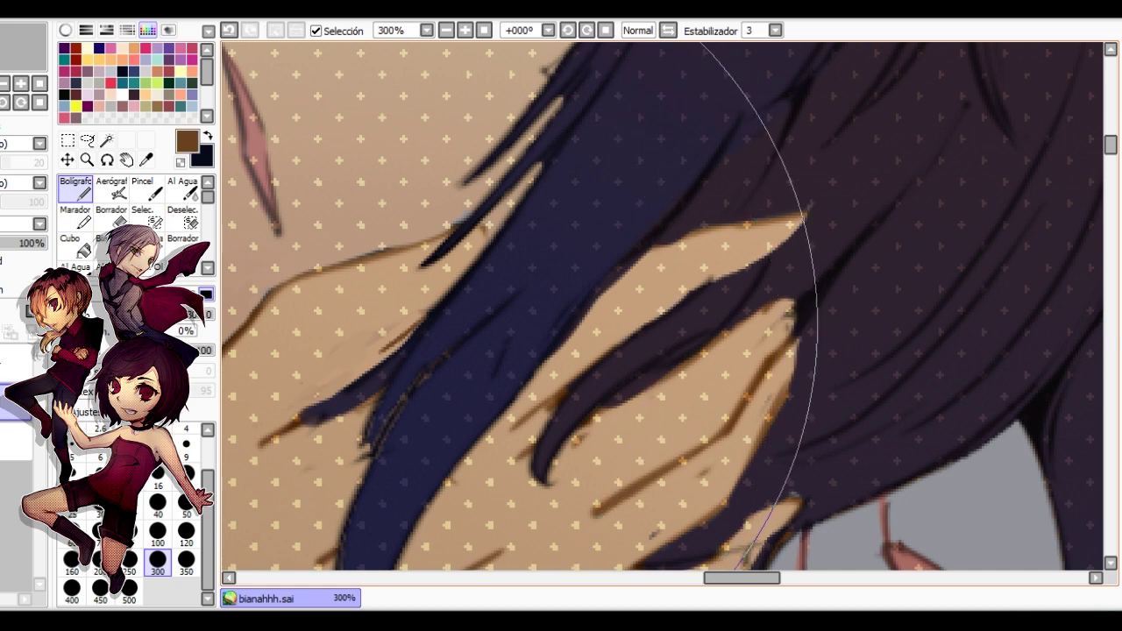
scroll(393, 336, down, 4)
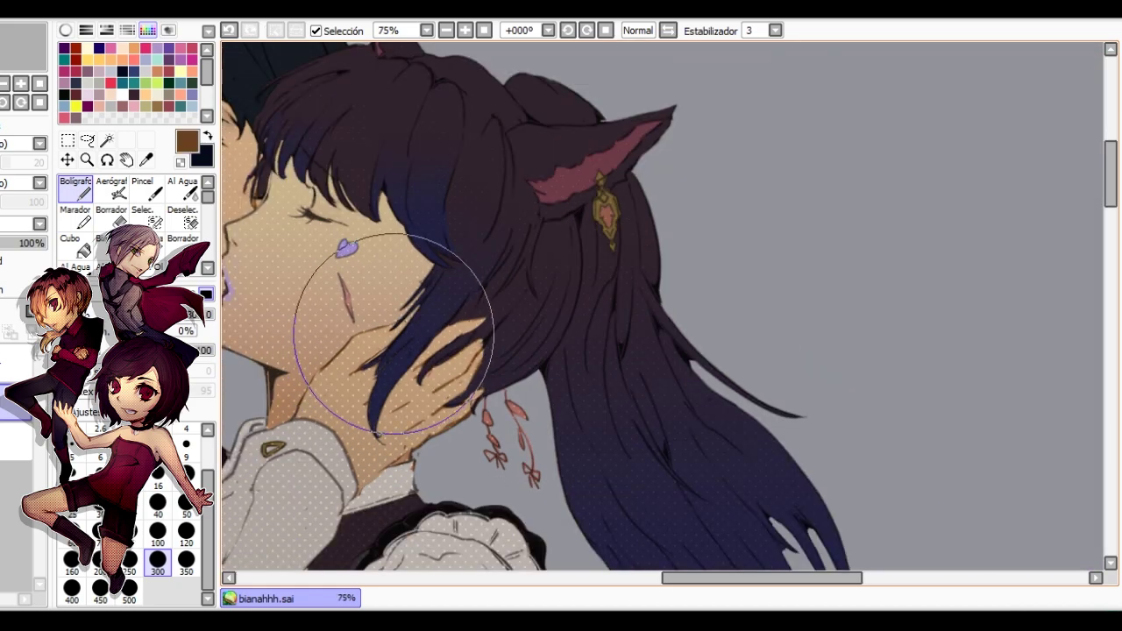
scroll(393, 336, up, 2)
scroll(390, 342, down, 1)
scroll(385, 351, up, 2)
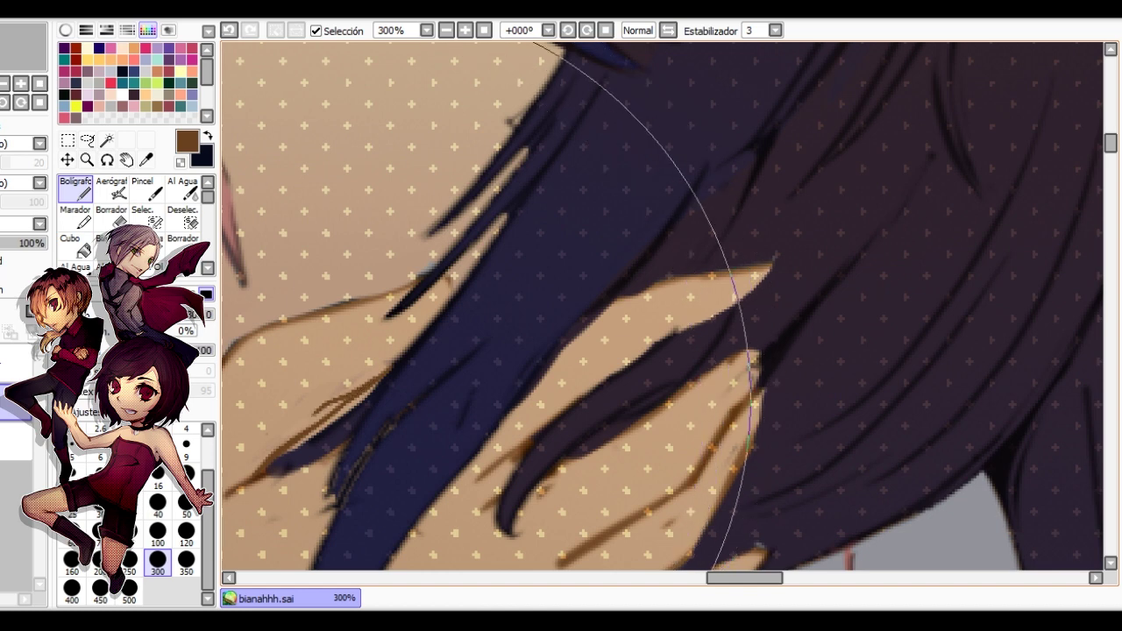
click(228, 30)
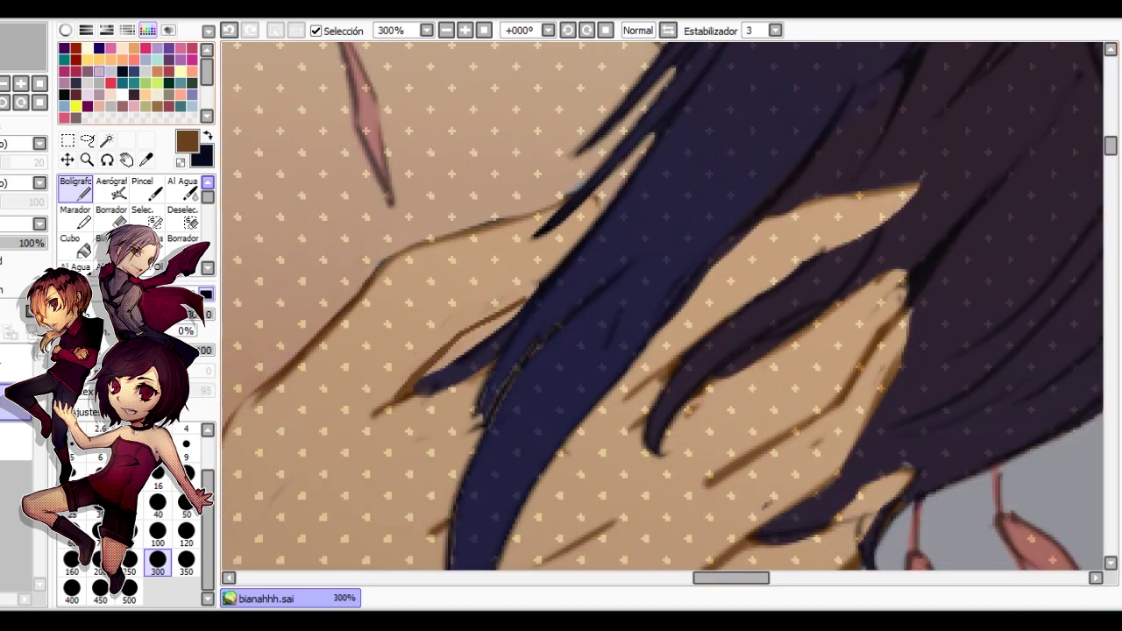
click(65, 30)
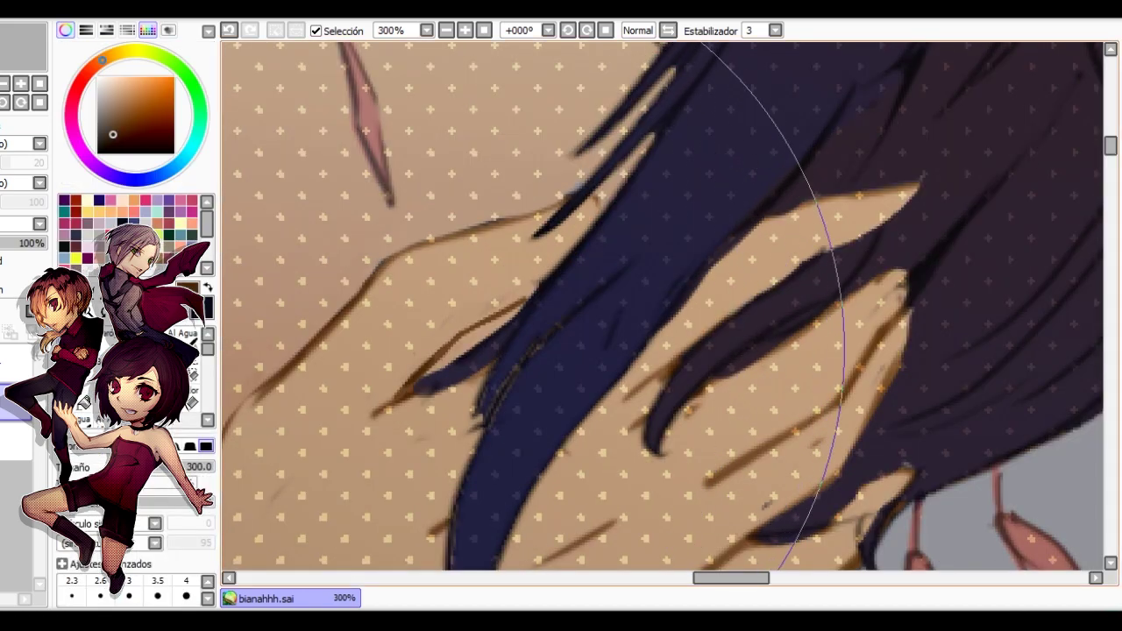
Clean the skin around the redrawn finger outline with light and slightly darker skin tones.
scroll(474, 318, down, 5)
scroll(474, 317, up, 4)
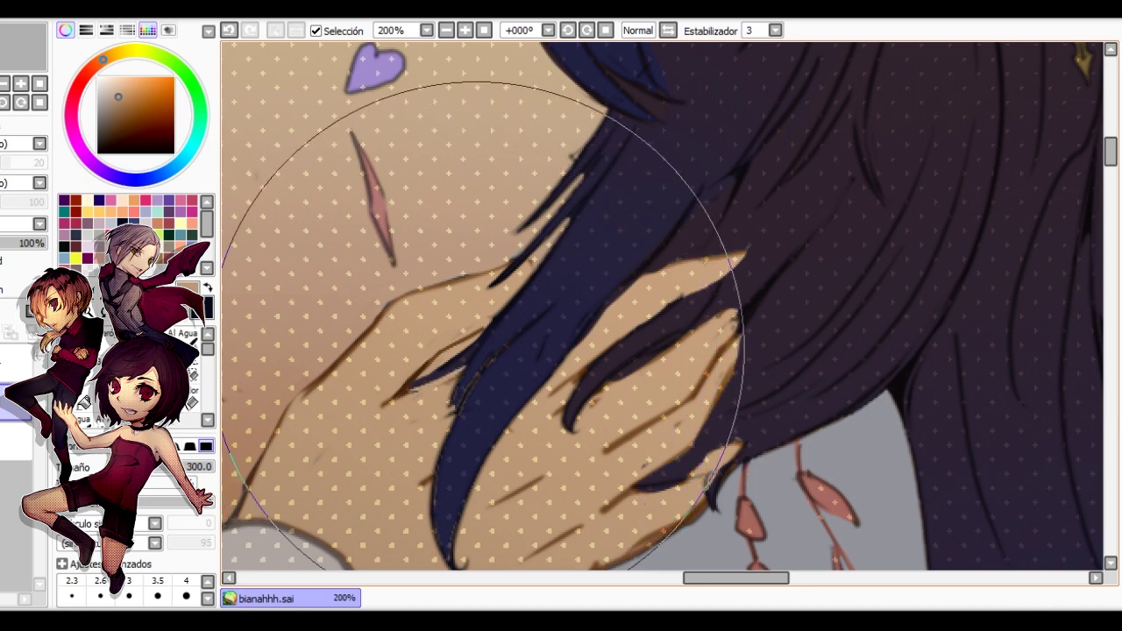
scroll(482, 325, down, 2)
scroll(481, 250, up, 2)
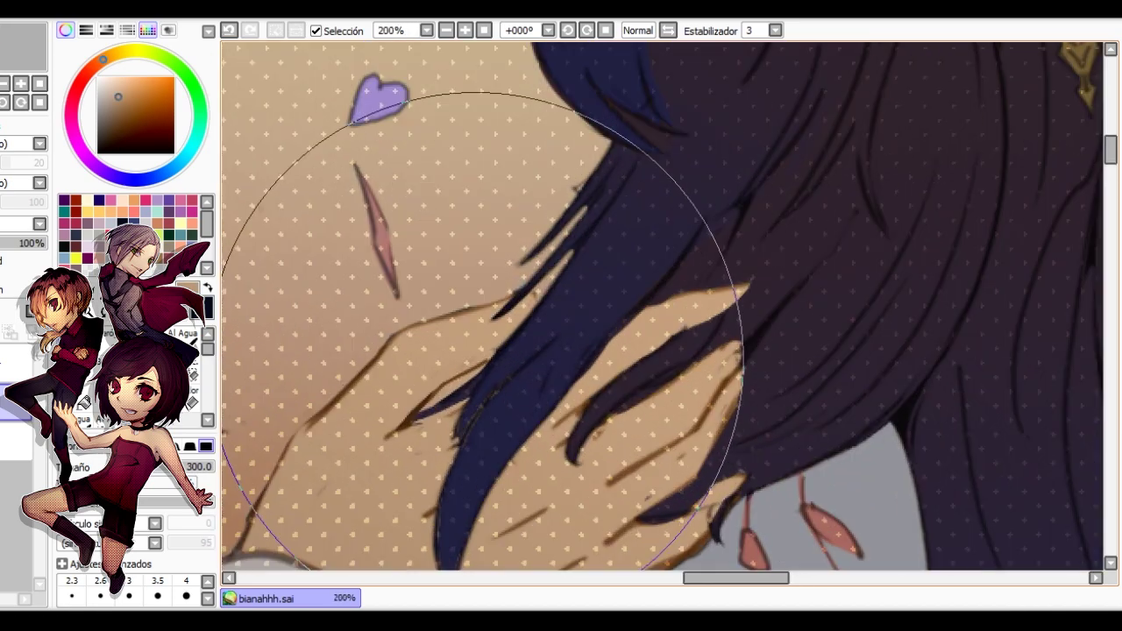
click(114, 111)
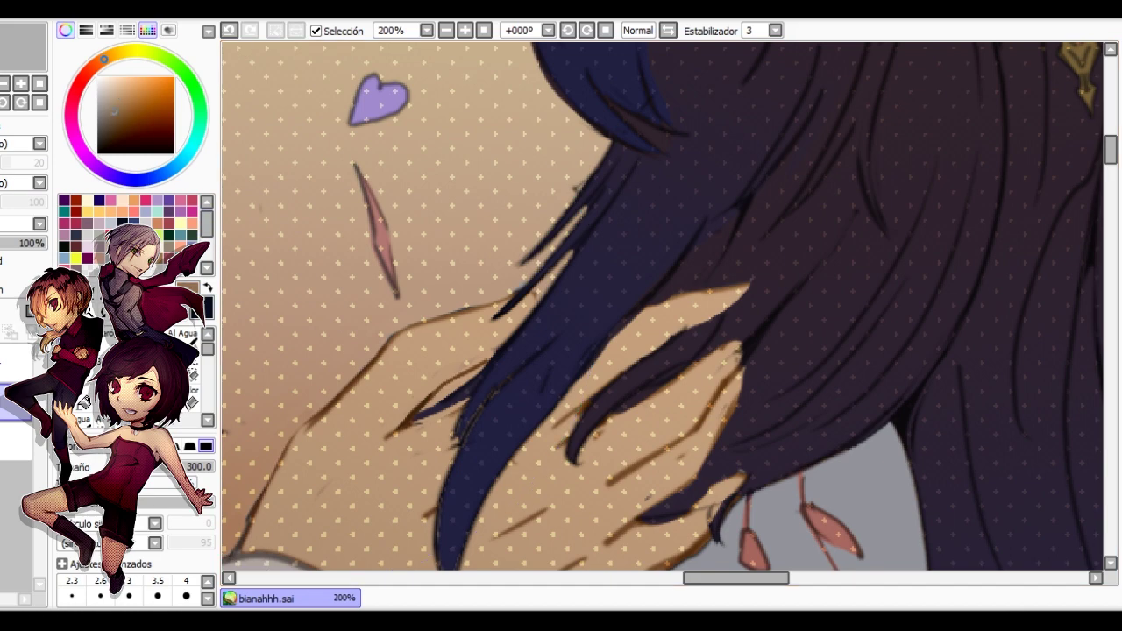
scroll(474, 340, down, 3)
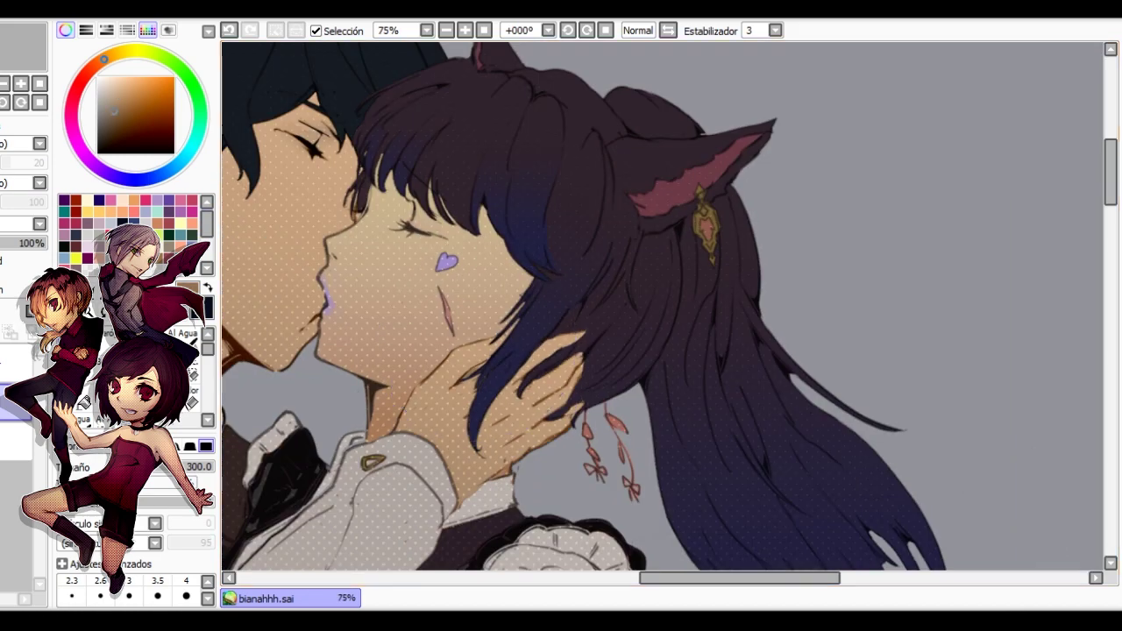
scroll(446, 311, up, 3)
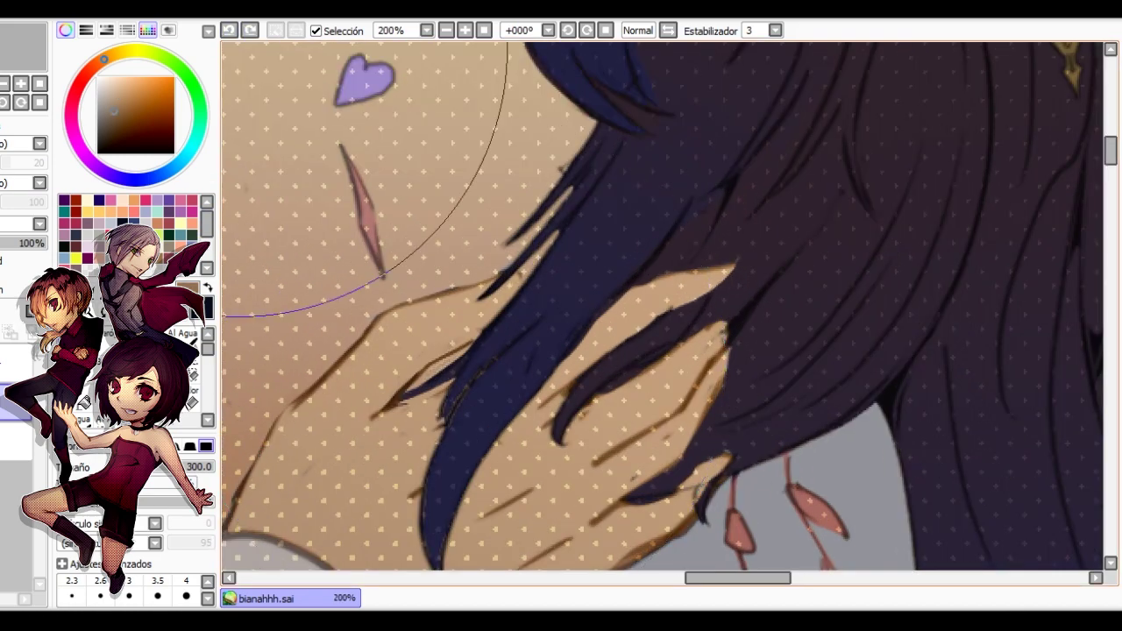
scroll(447, 309, down, 2)
scroll(464, 305, up, 2)
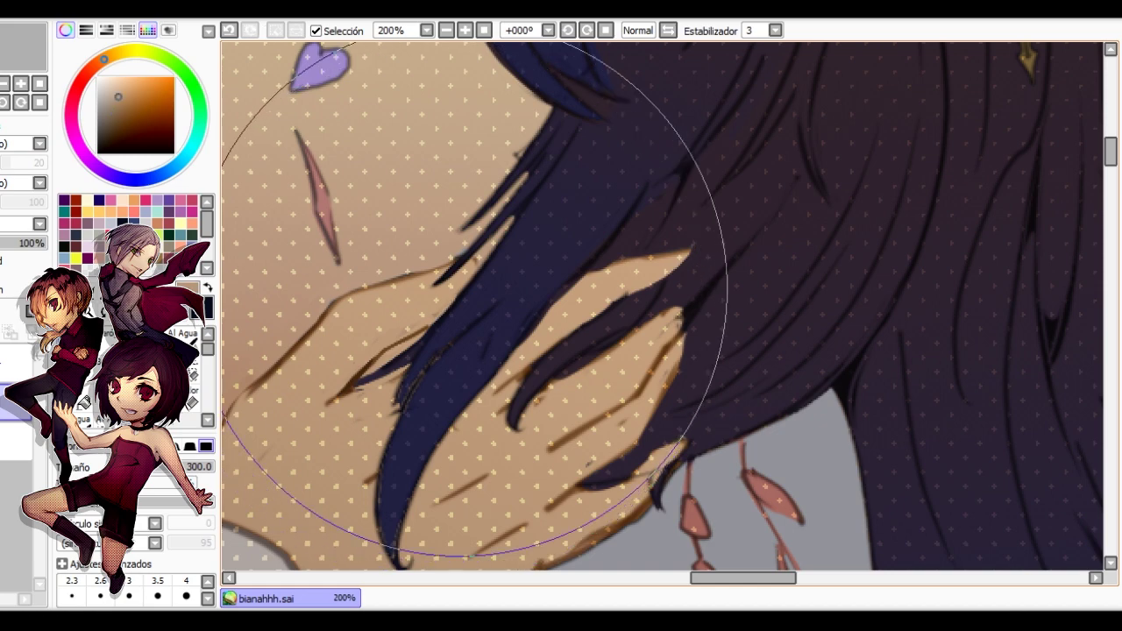
scroll(469, 306, down, 1)
scroll(438, 307, down, 2)
scroll(447, 312, up, 2)
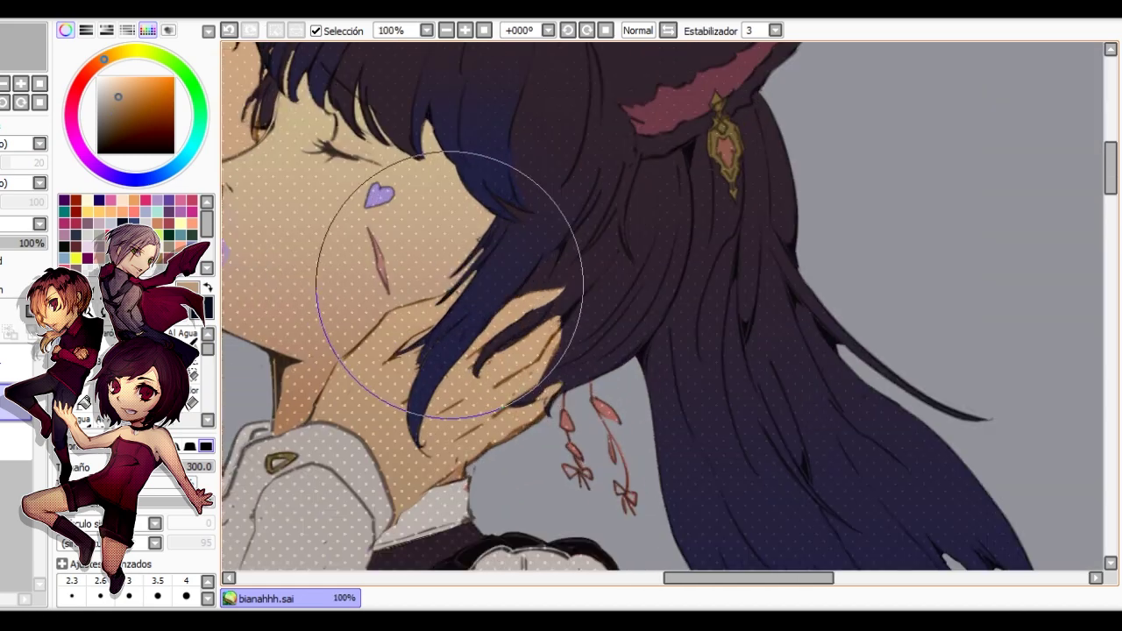
scroll(449, 313, up, 1)
scroll(432, 353, up, 1)
Paint thin dark blue strands over the hand beside the woman's front hair lock.
alt+click(397, 380)
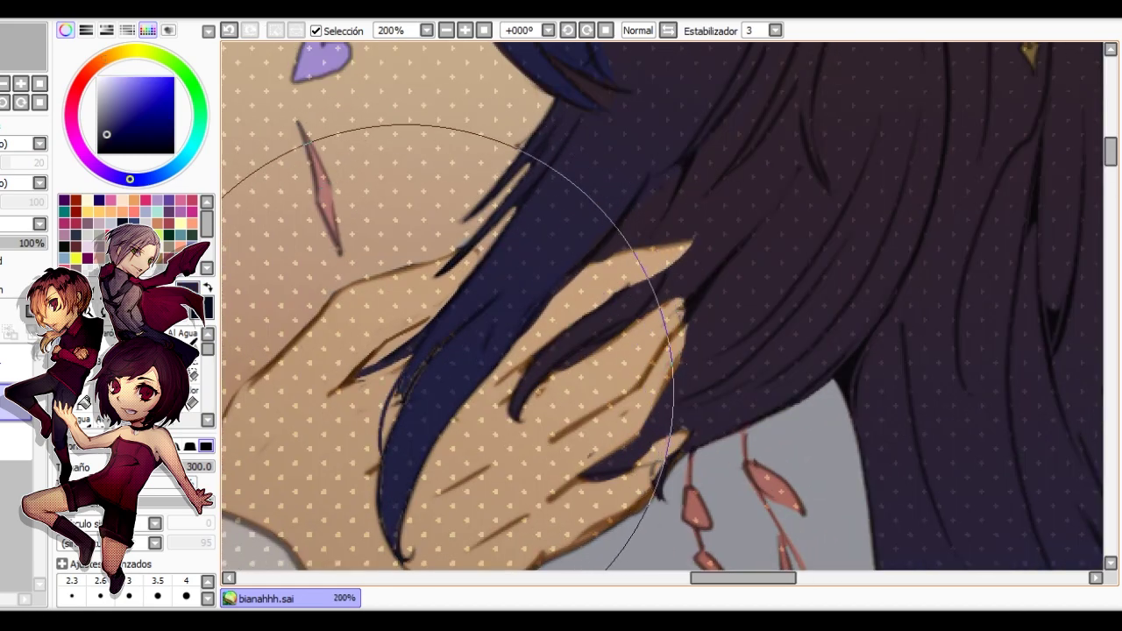
scroll(399, 405, down, 2)
scroll(423, 351, up, 2)
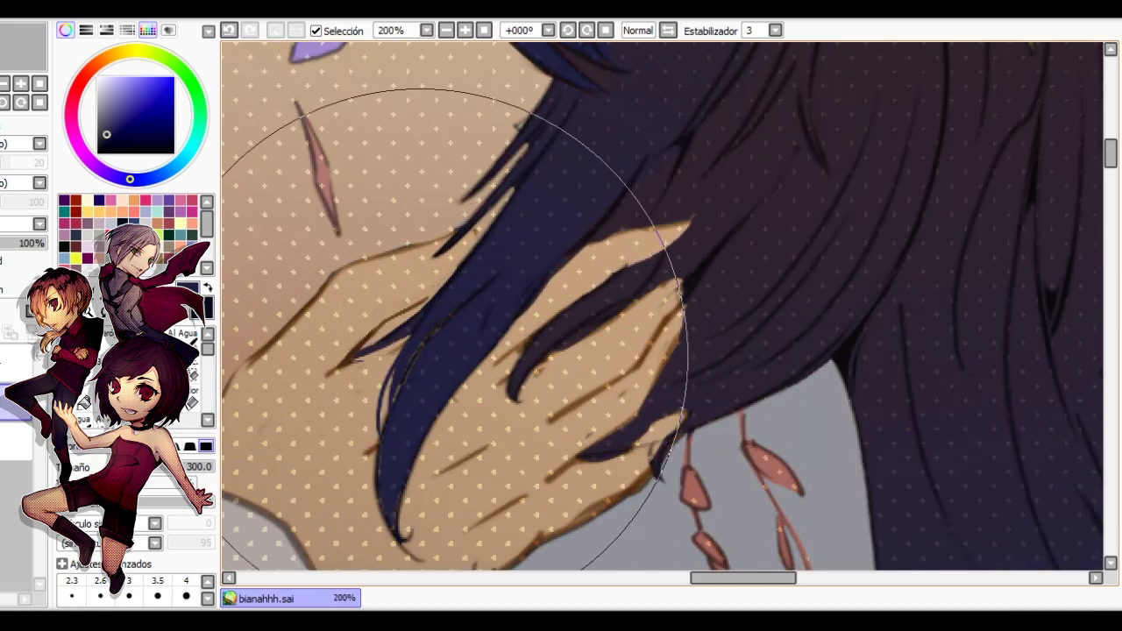
scroll(434, 290, down, 2)
scroll(425, 237, up, 2)
scroll(430, 263, down, 2)
scroll(434, 281, up, 2)
scroll(439, 276, down, 2)
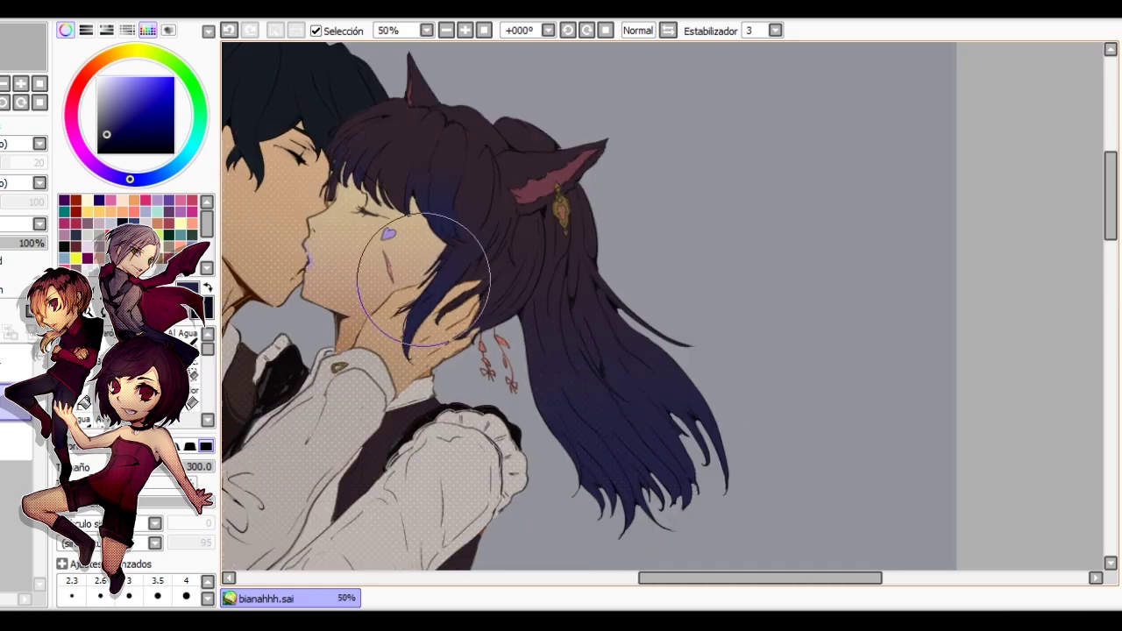
scroll(482, 250, up, 2)
Refine the fine strand tips over the man's hand with sampled skin and hair colors, undoing unwanted strokes.
alt+click(463, 250)
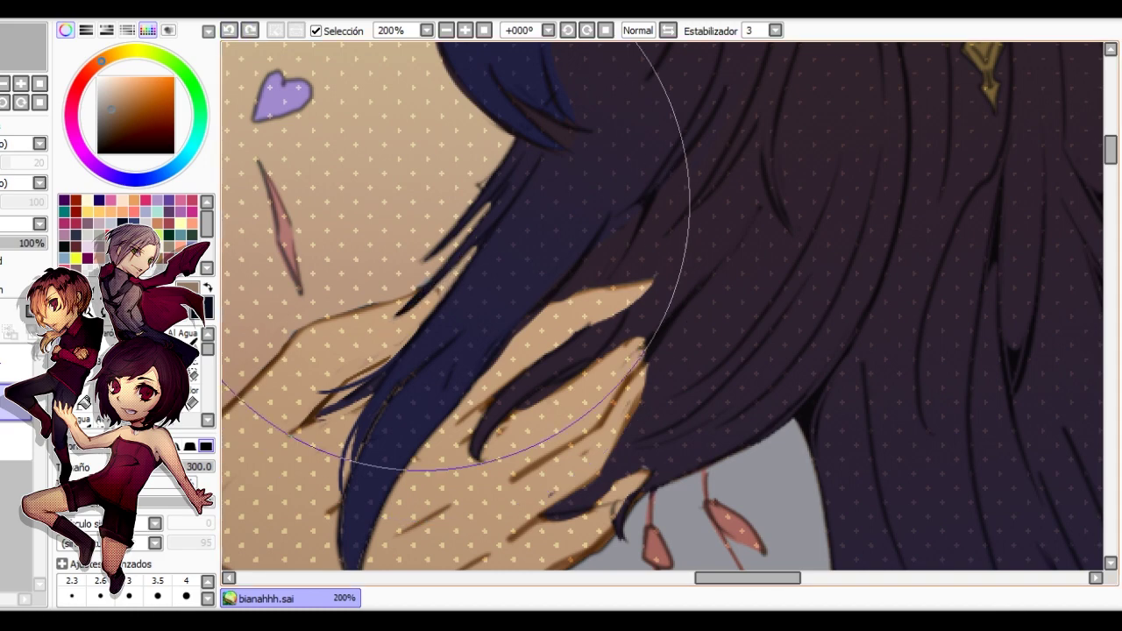
right_click(488, 228)
scroll(439, 254, down, 3)
key(ctrl+z)
scroll(445, 259, up, 3)
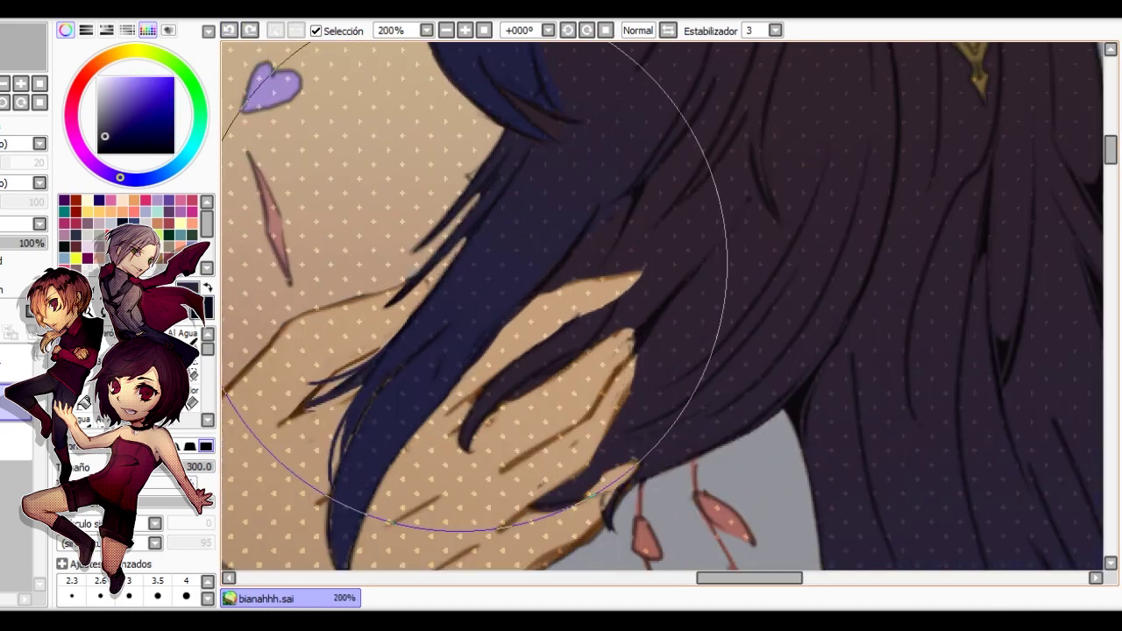
drag(368, 263, 463, 418)
scroll(514, 325, down, 3)
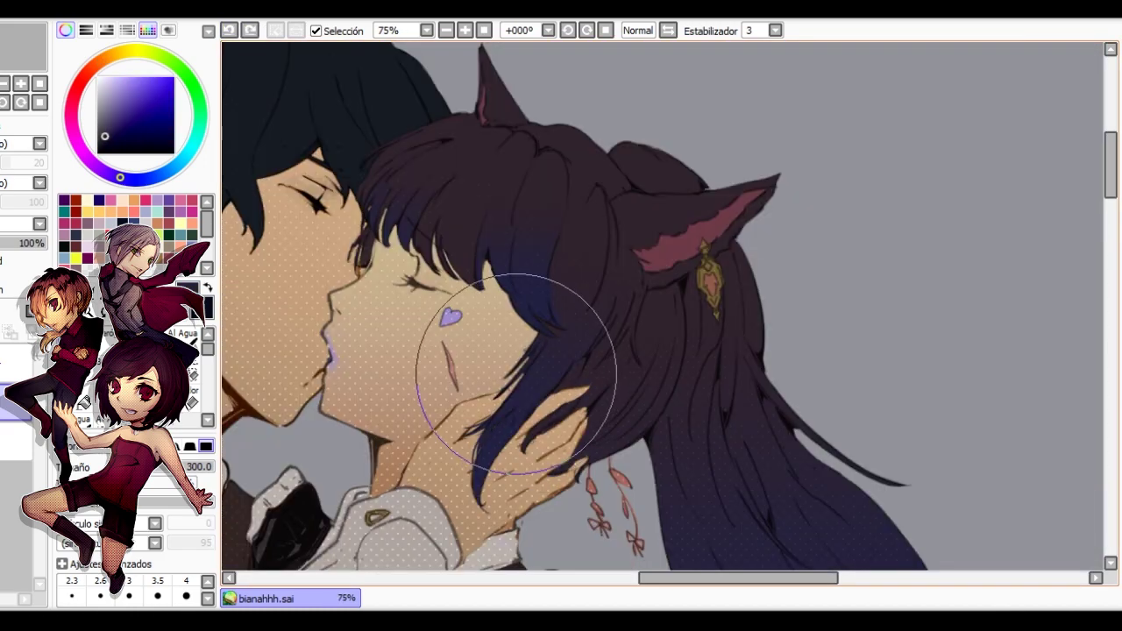
scroll(531, 225, down, 3)
scroll(526, 342, up, 4)
key(ctrl+z)
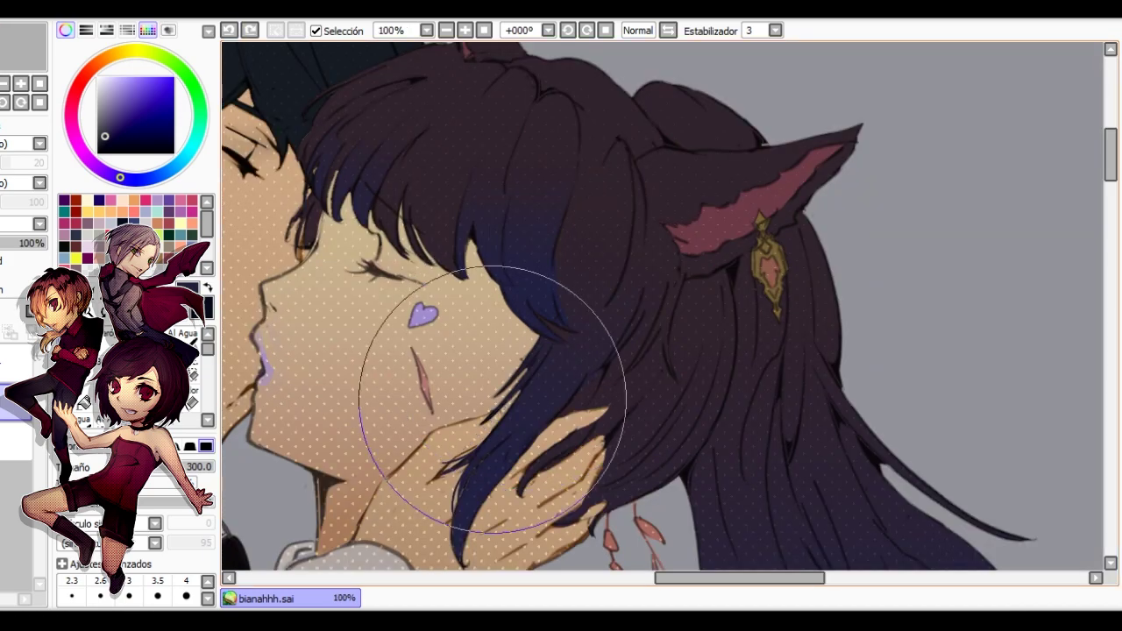
Smooth the hair edge beside the woman's cheek with sampled skin and dark hair colors.
drag(501, 392, 466, 296)
scroll(491, 267, up, 3)
right_click(486, 243)
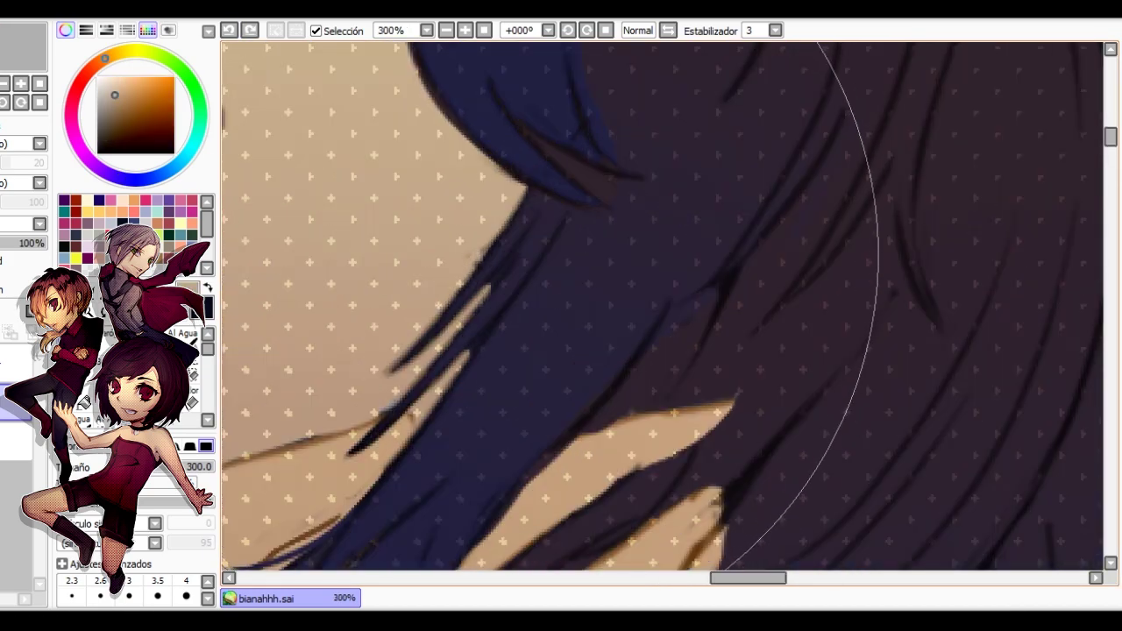
scroll(491, 263, down, 4)
scroll(514, 215, up, 3)
alt+click(497, 215)
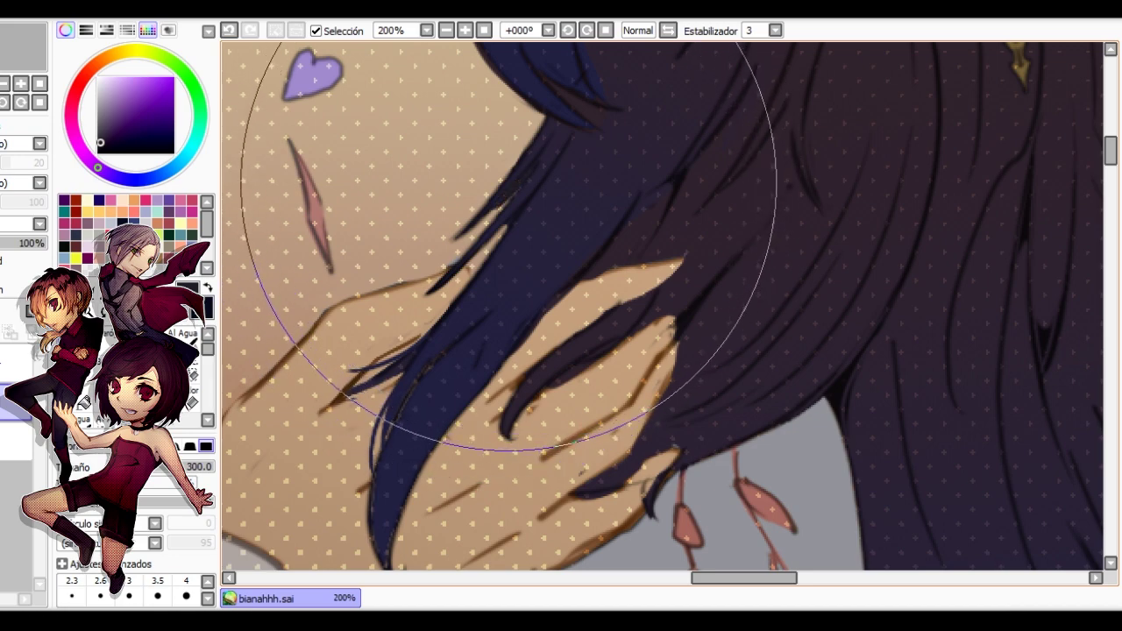
scroll(500, 211, up, 2)
alt+click(555, 153)
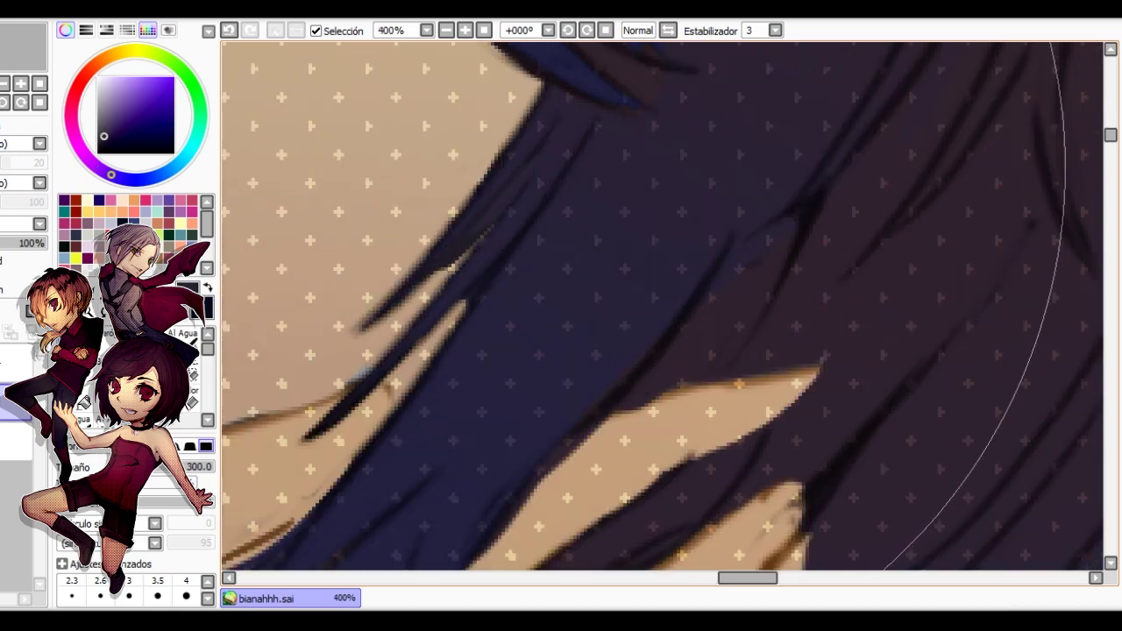
Repaint the hand outline below the cheek strands with sampled brown and skin tones, undoing one stroke.
scroll(548, 154, down, 4)
scroll(517, 189, up, 4)
alt+click(441, 297)
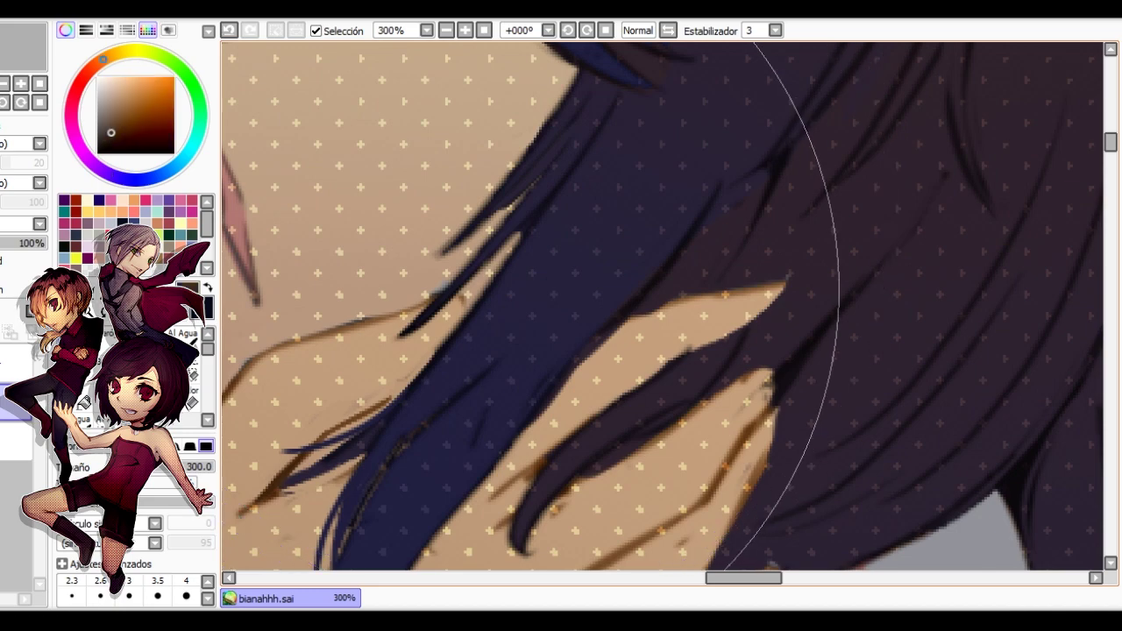
drag(449, 283, 431, 302)
key(ctrl+z)
alt+click(438, 273)
scroll(430, 307, down, 4)
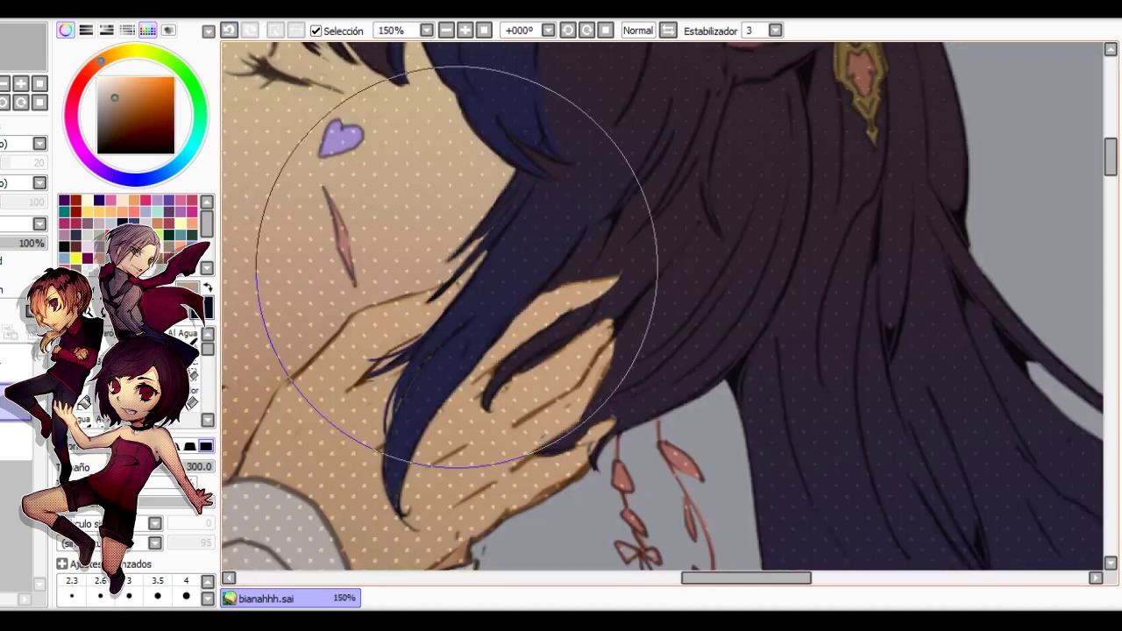
scroll(427, 316, up, 5)
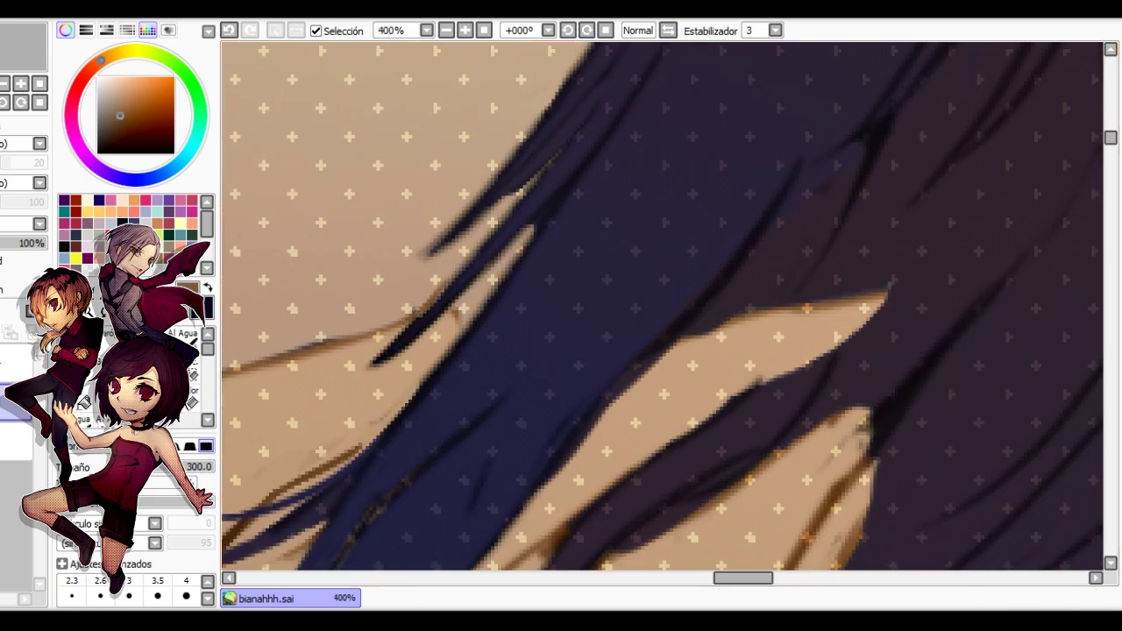
drag(449, 301, 427, 307)
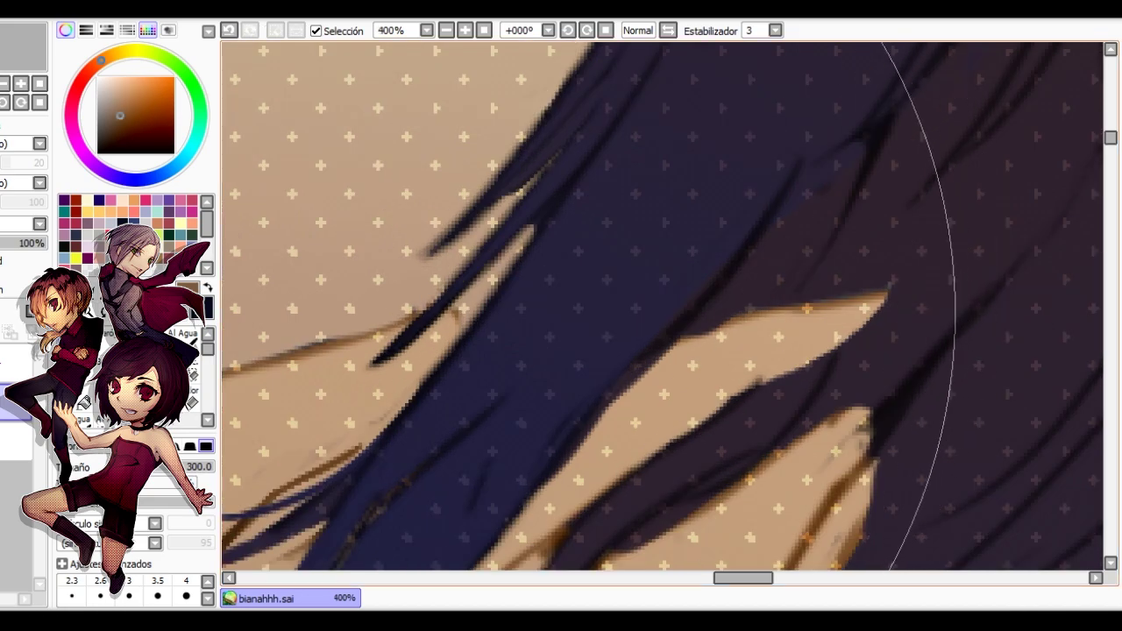
Show the light blue highlight layer again, make it active, and sample its light blue from the man's sleeve.
scroll(478, 263, down, 8)
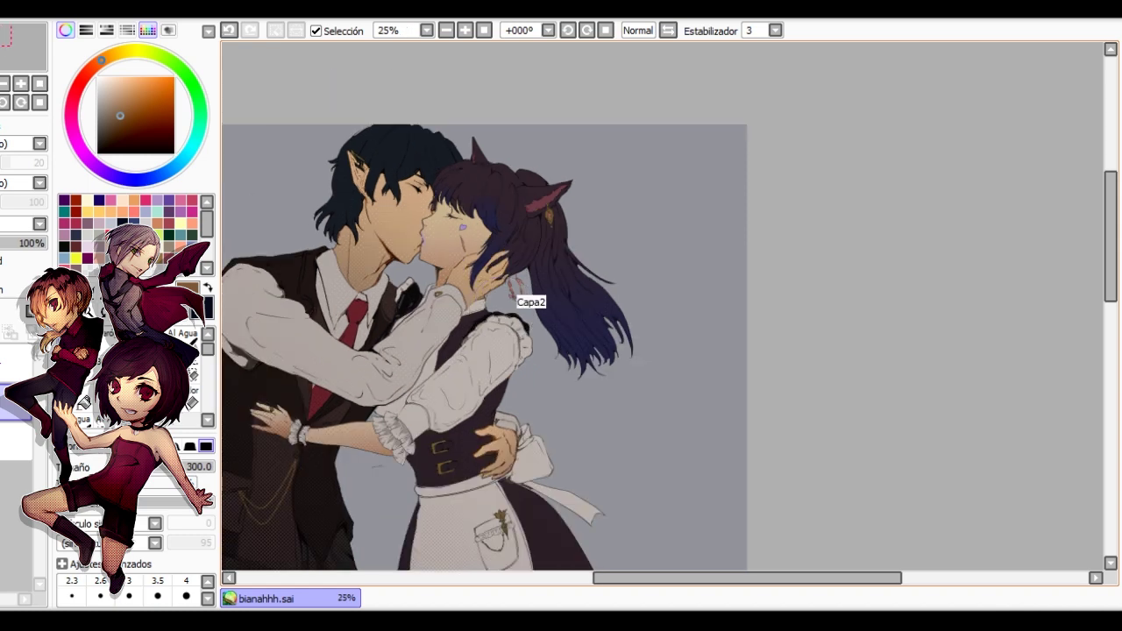
click(1, 363)
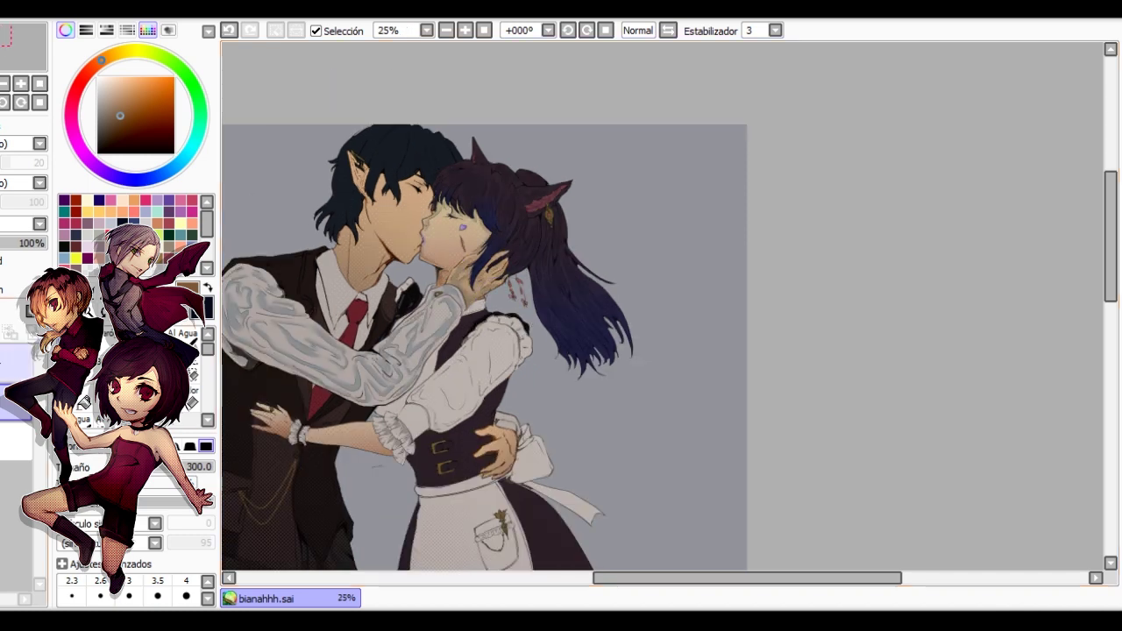
click(16, 363)
right_click(377, 368)
scroll(438, 254, up, 2)
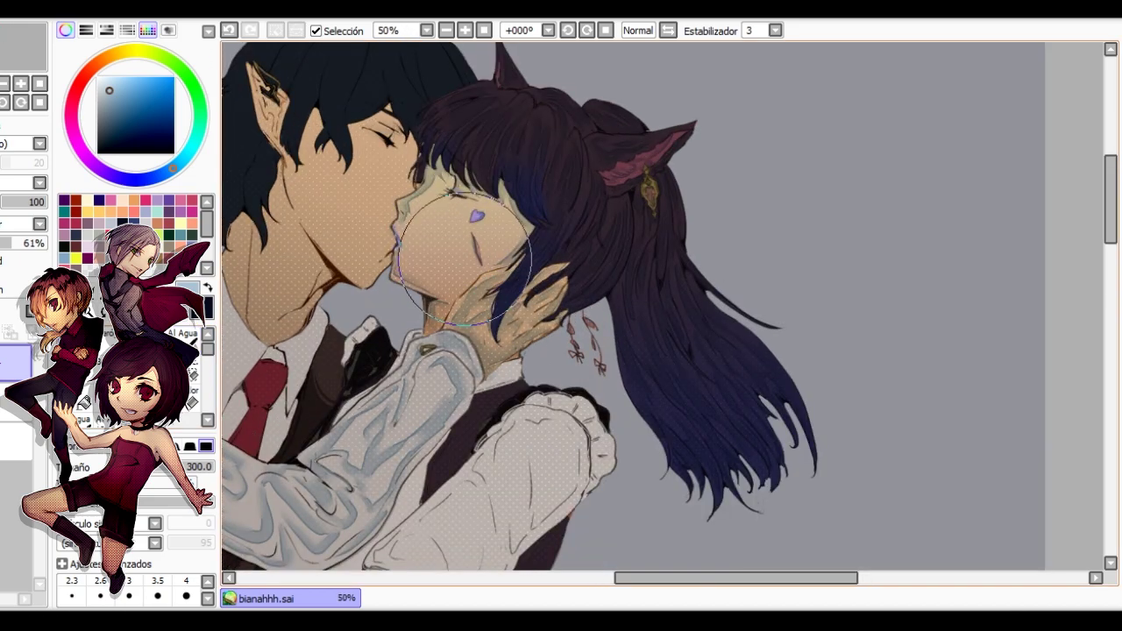
Activate the Al Agua brush and hide the color wheel.
scroll(437, 305, up, 2)
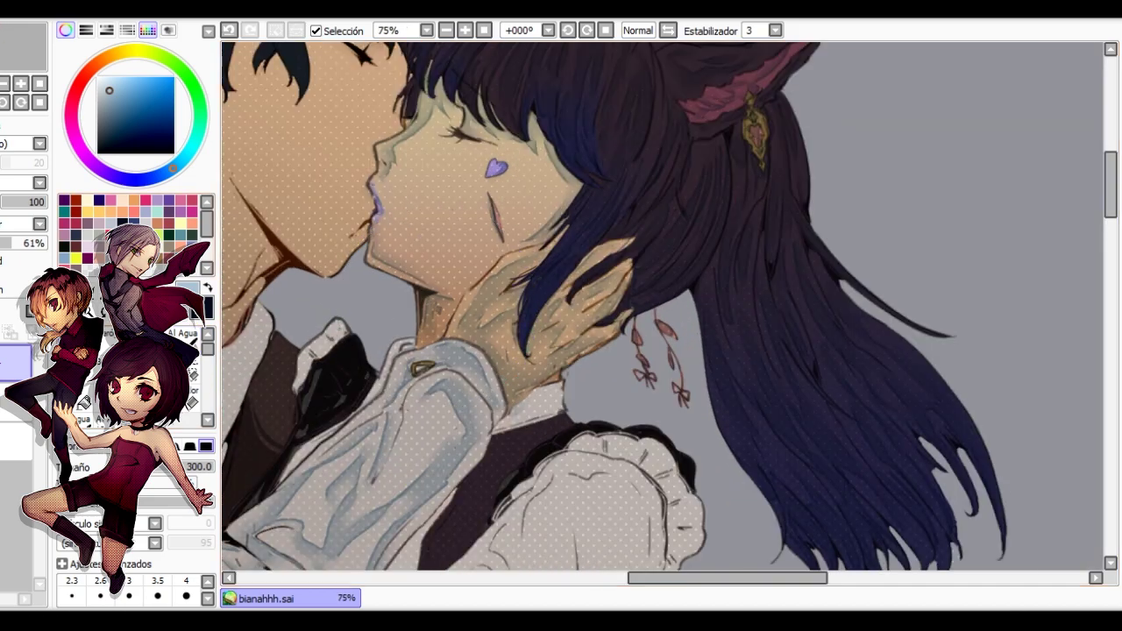
click(182, 340)
click(65, 30)
scroll(440, 311, down, 4)
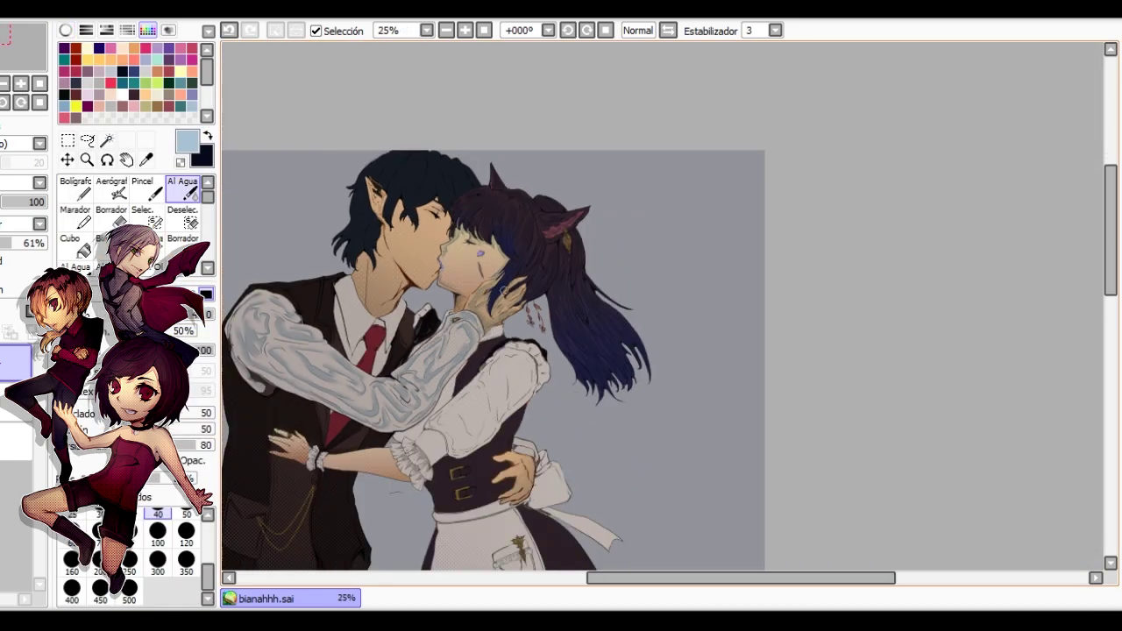
scroll(545, 255, up, 4)
Clean up the gaps between the outer strands of the woman's ponytail with the eraser on the base layer.
key(e)
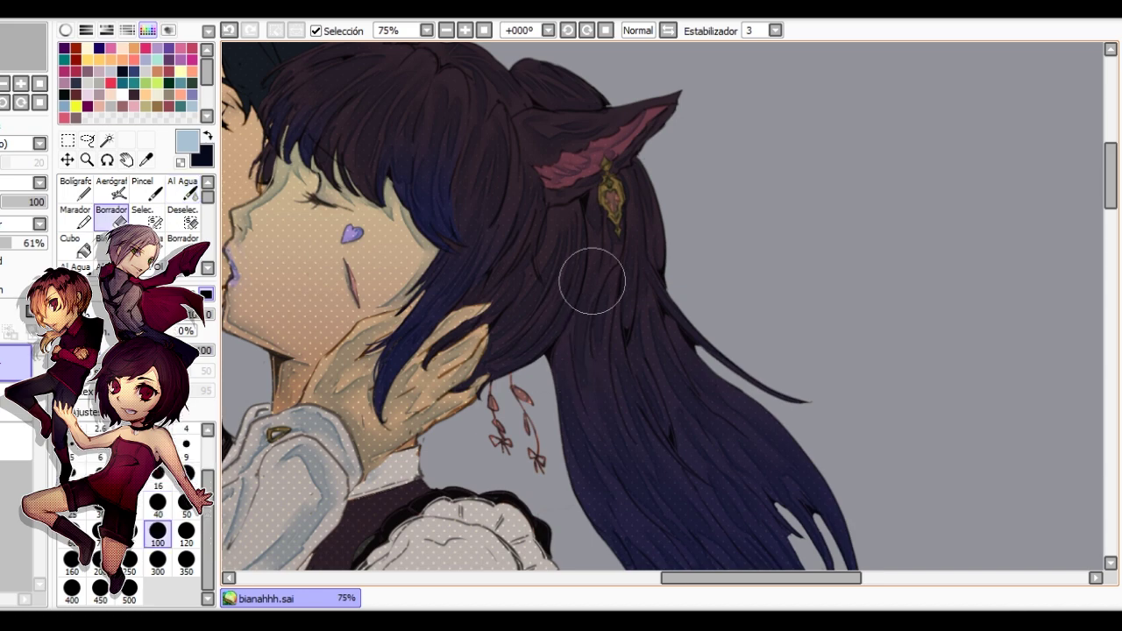
scroll(581, 330, down, 3)
key(h)
scroll(648, 448, up, 3)
drag(648, 448, 522, 238)
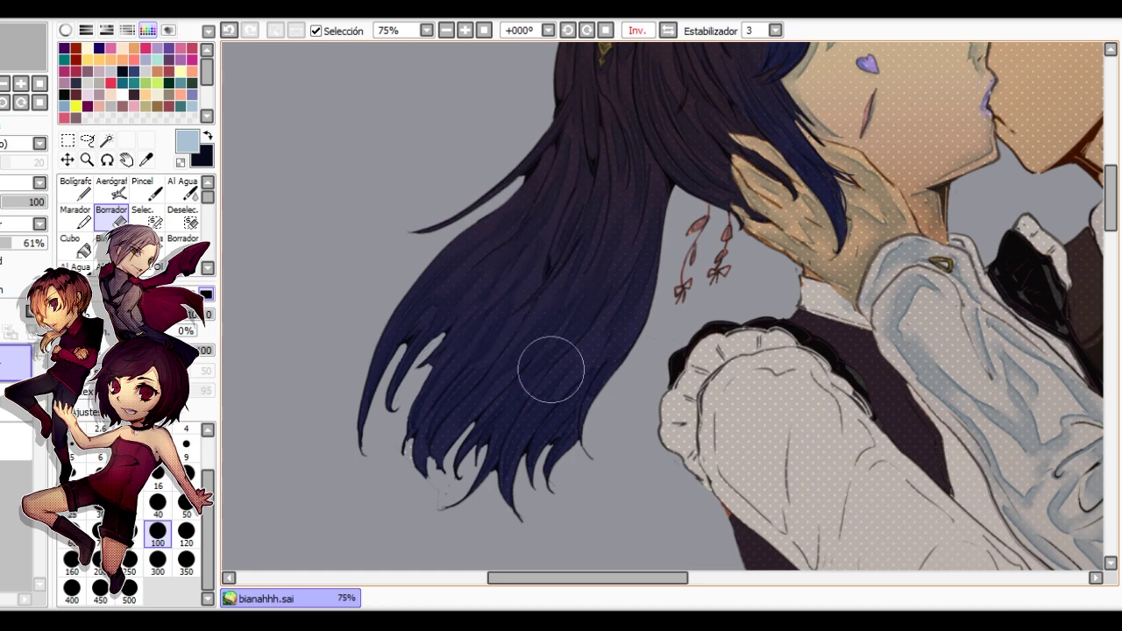
key(n)
scroll(495, 428, up, 1)
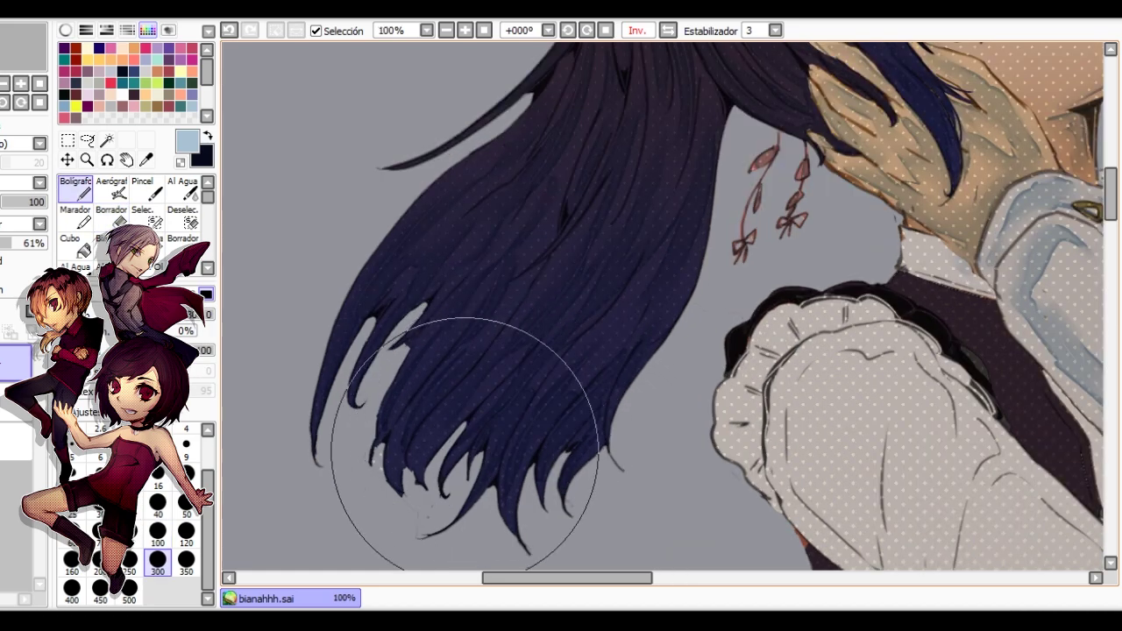
key(c)
drag(488, 411, 504, 417)
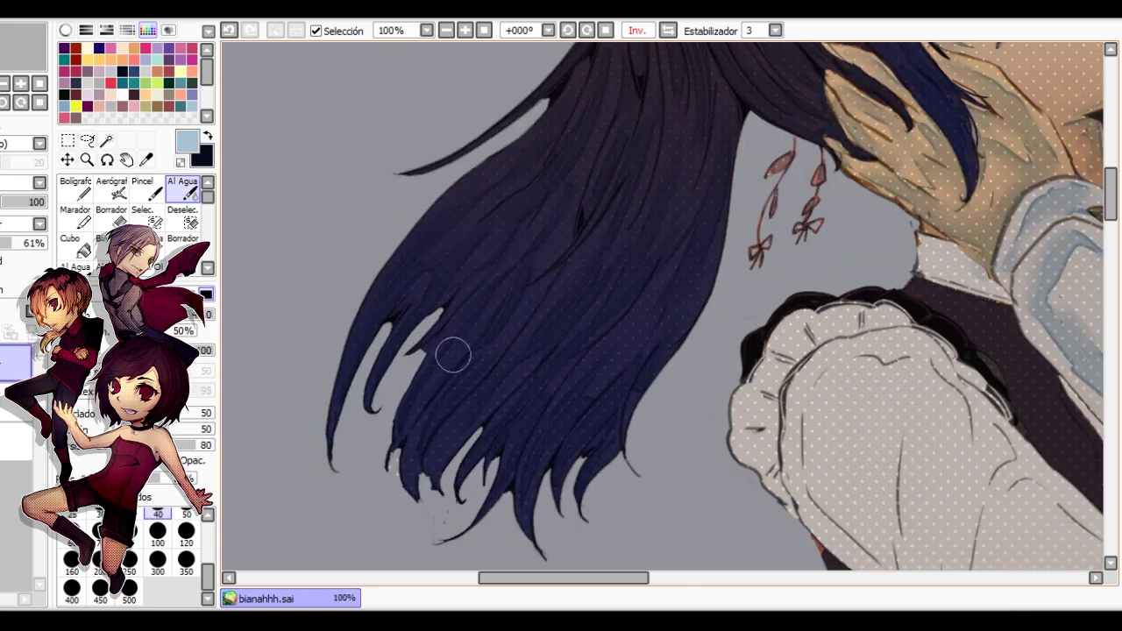
scroll(416, 410, up, 2)
key(e)
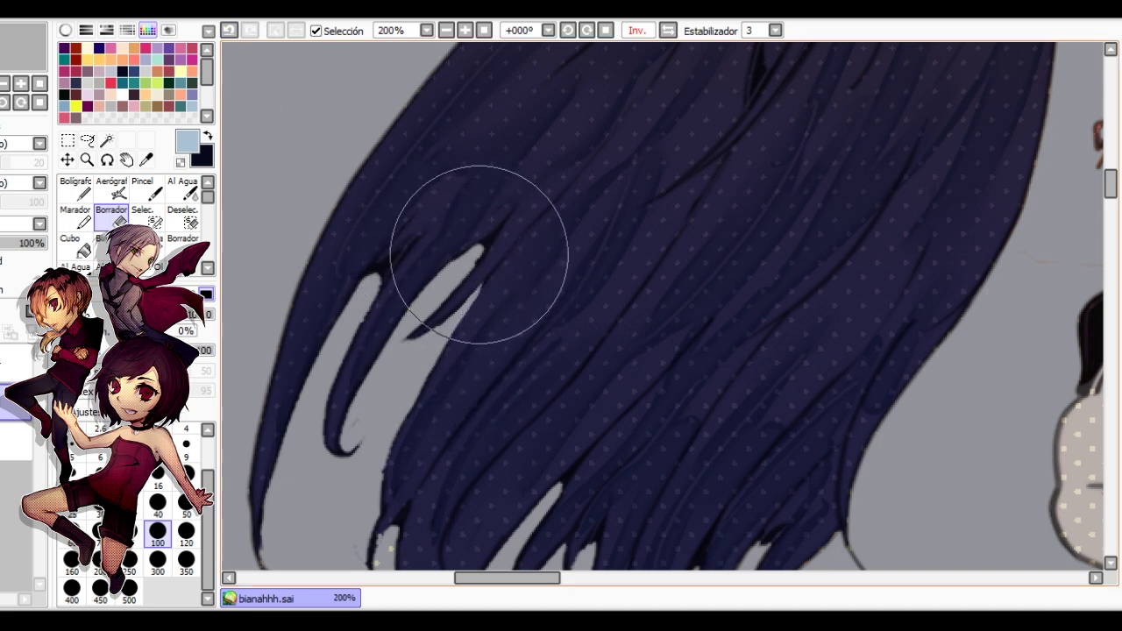
scroll(376, 351, down, 4)
scroll(484, 243, up, 3)
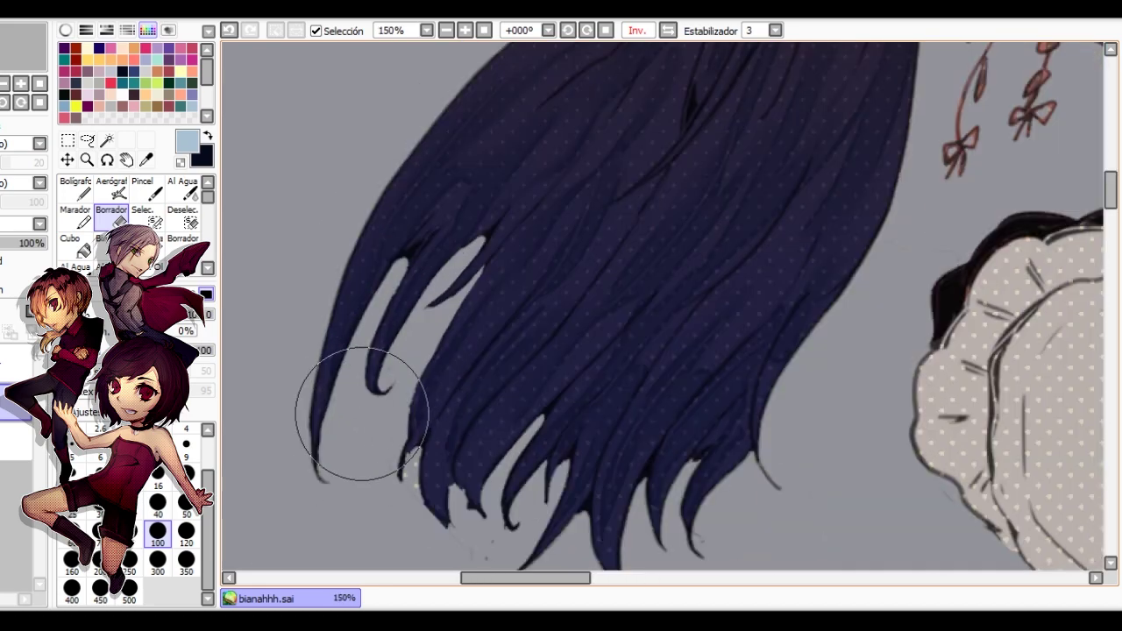
Erase stray light specks around the ponytail's outer strand tips, checking them in the unmirrored view.
key(h)
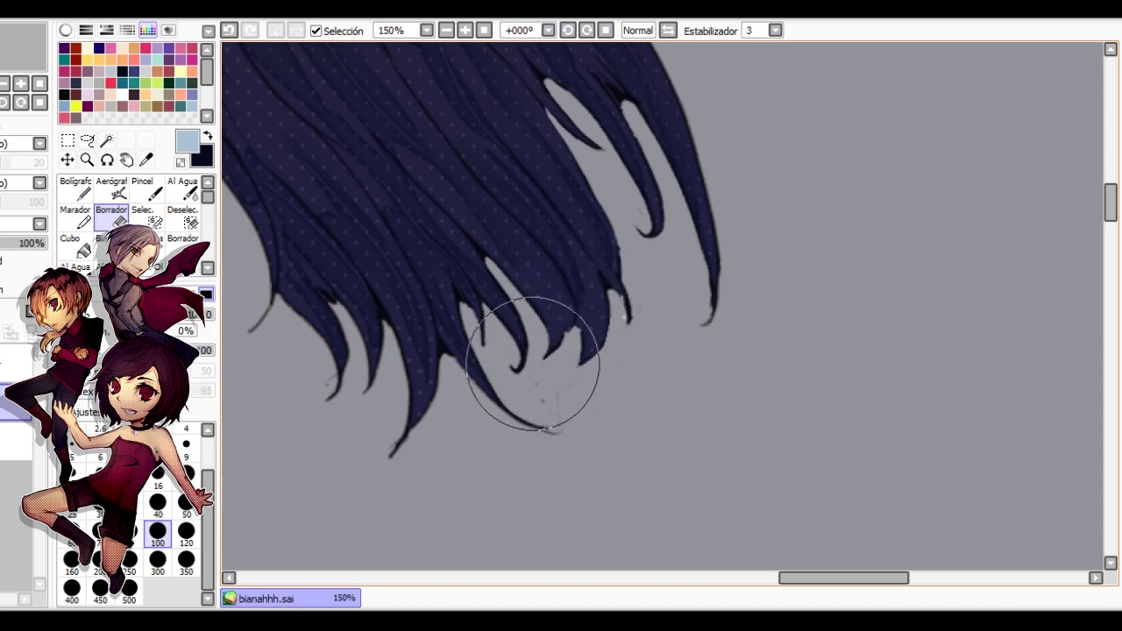
scroll(342, 316, down, 3)
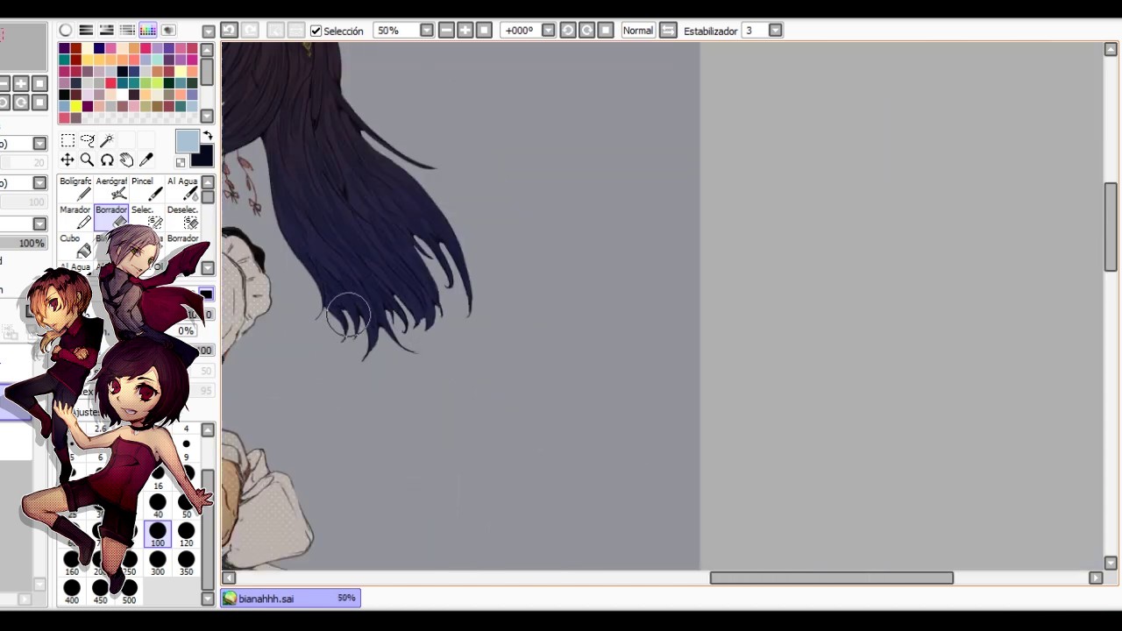
scroll(500, 368, left, 2)
scroll(456, 337, right, 2)
scroll(376, 298, up, 4)
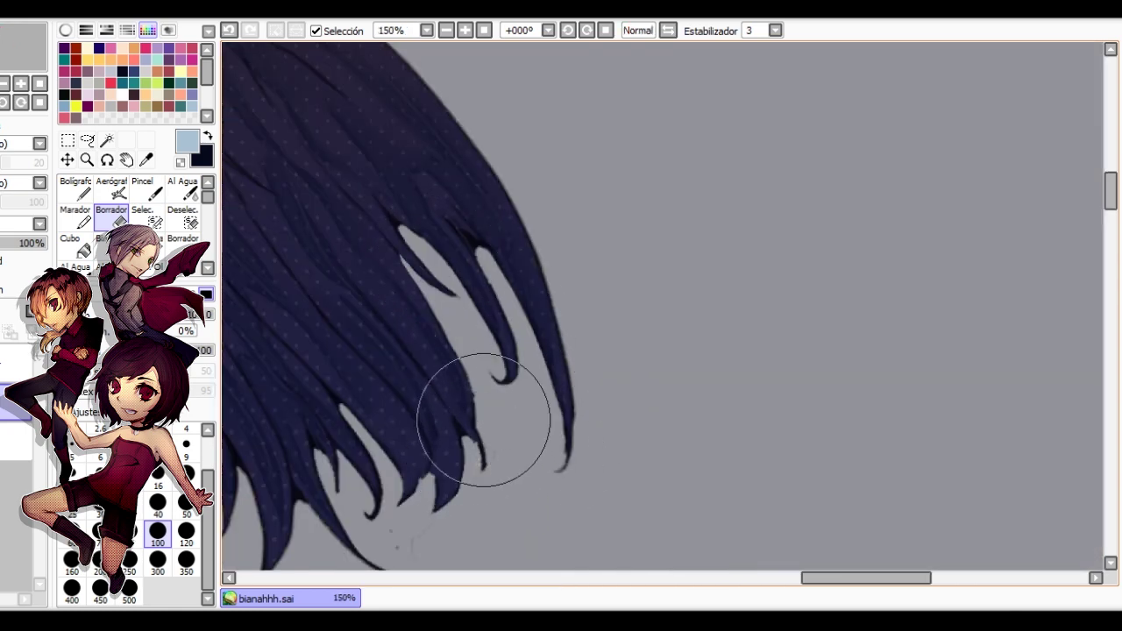
scroll(530, 360, down, 3)
scroll(503, 333, up, 1)
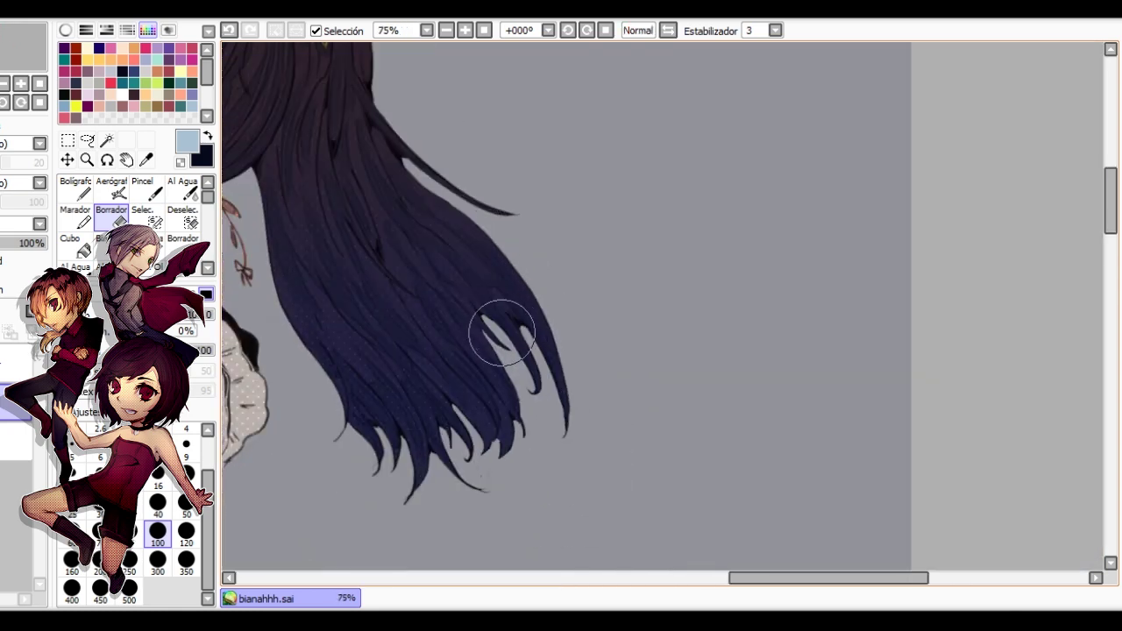
Try erasing along the lower ponytail tips in the mirrored view, undoing the stroke.
key(h)
drag(809, 336, 573, 182)
scroll(648, 105, up, 3)
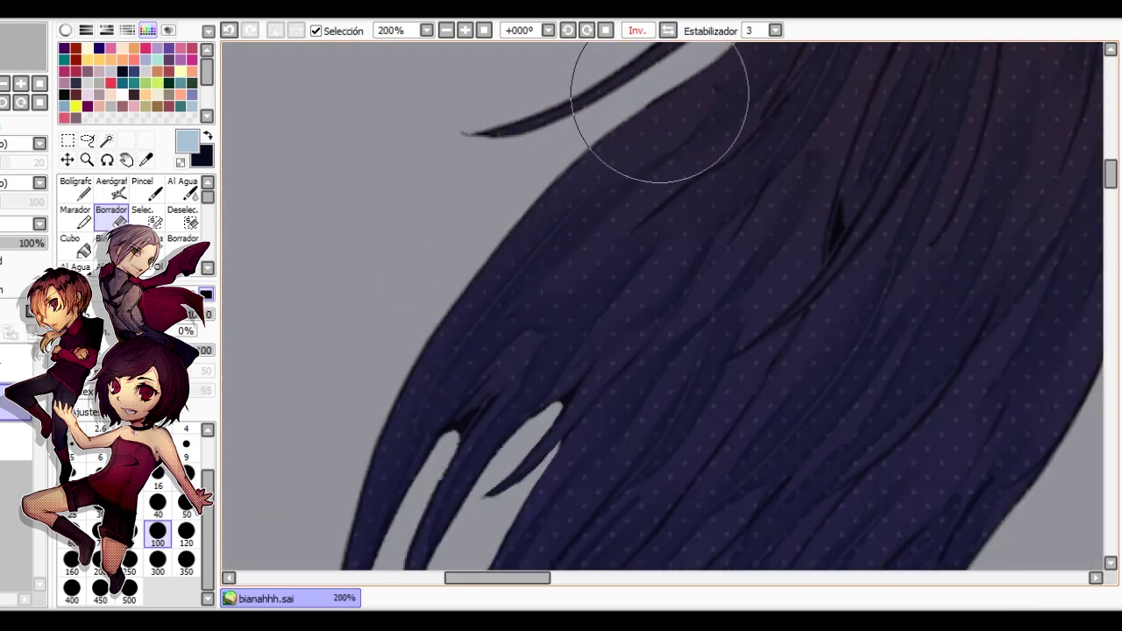
scroll(676, 243, down, 4)
scroll(525, 246, up, 3)
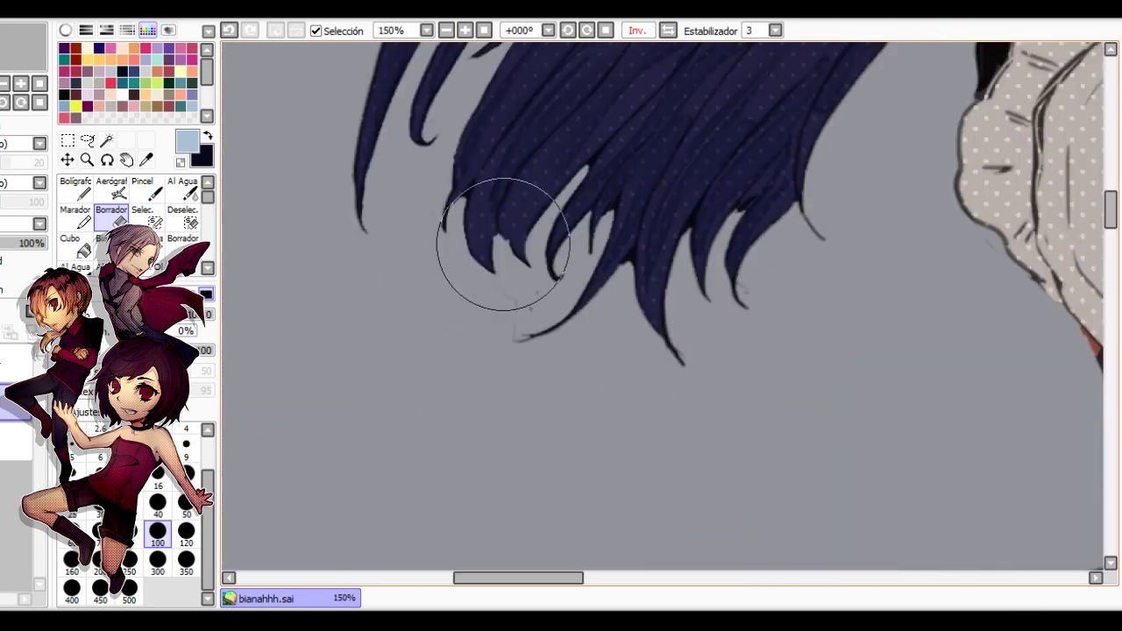
mouse_move(504, 244)
mouse_down()
mouse_move(517, 253)
mouse_move(500, 254)
mouse_up()
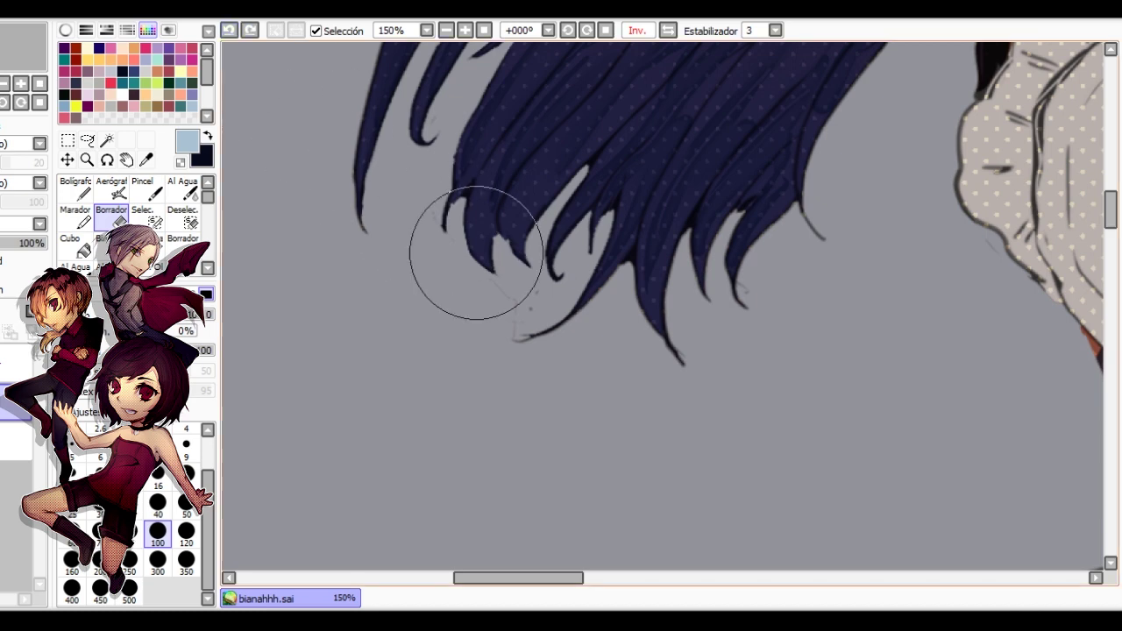
Retouch the lower ponytail strand tips with the pen in a dark navy sampled from the hair.
key(h)
scroll(825, 226, up, 2)
right_click(893, 158)
key(n)
drag(814, 263, 817, 252)
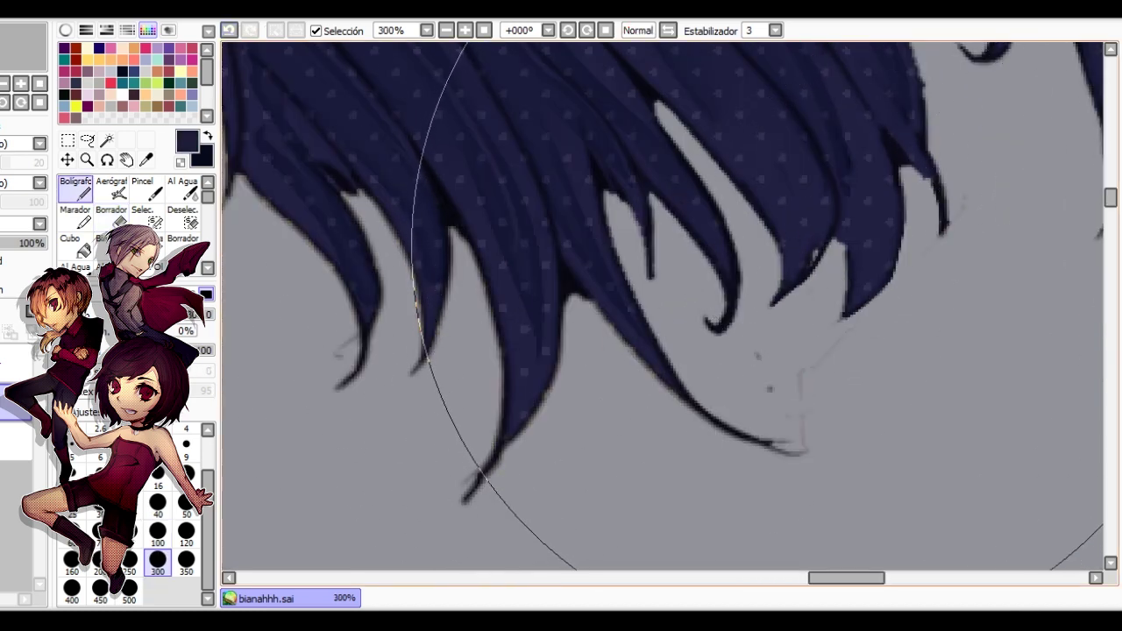
scroll(807, 184, down, 6)
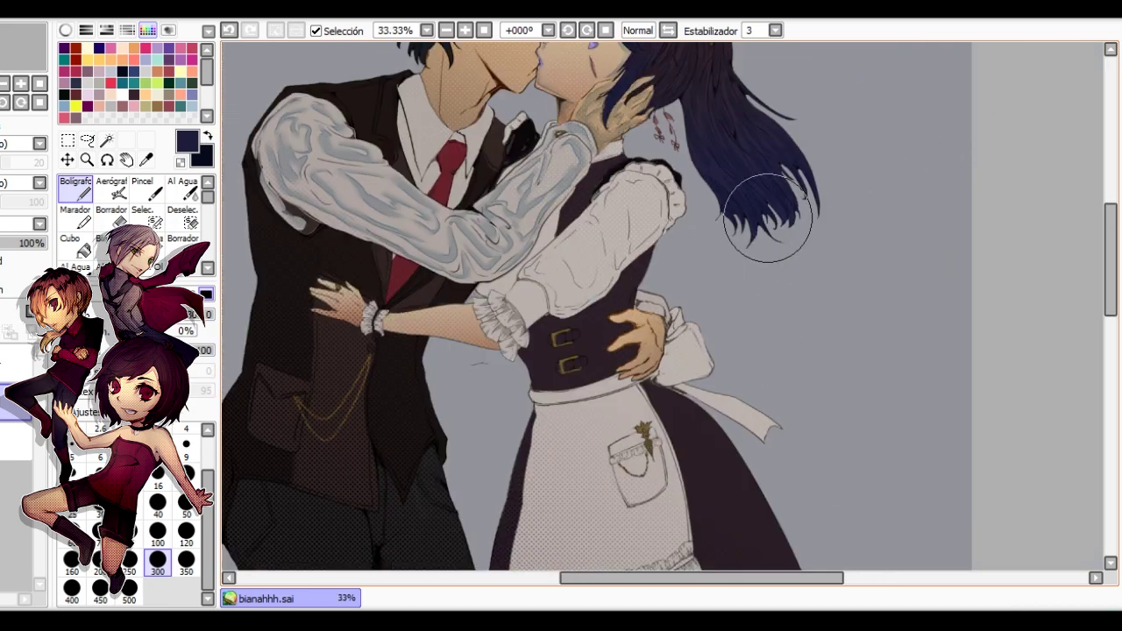
Make the highlight layer active and blend the light blue folds on the man's upper sleeve with the Al Agua brush.
key(h)
click(18, 363)
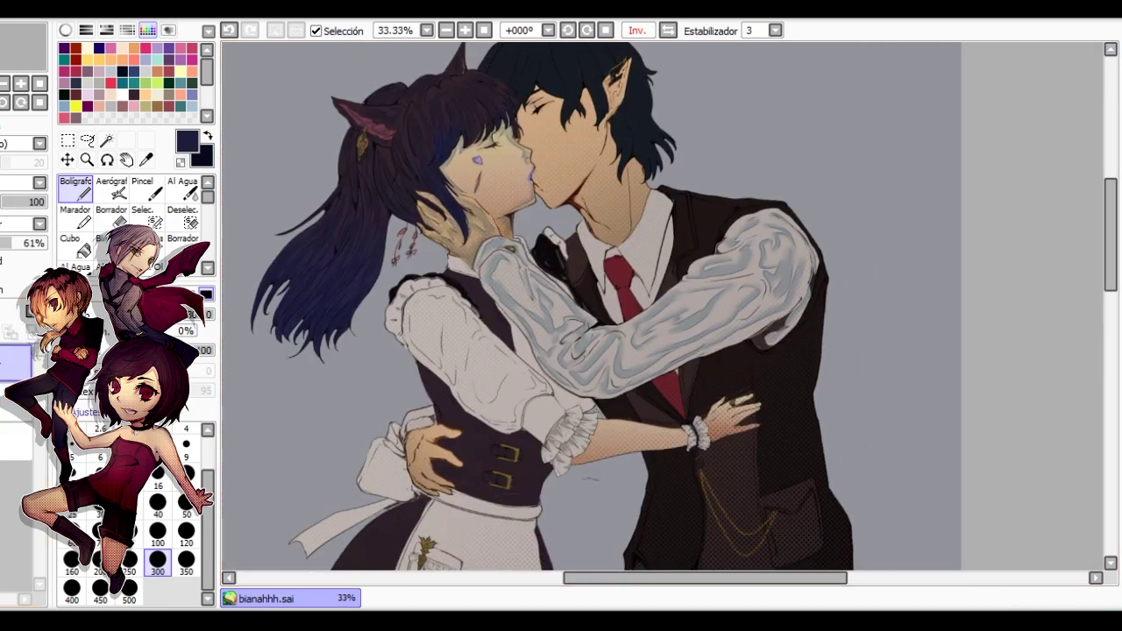
key(h)
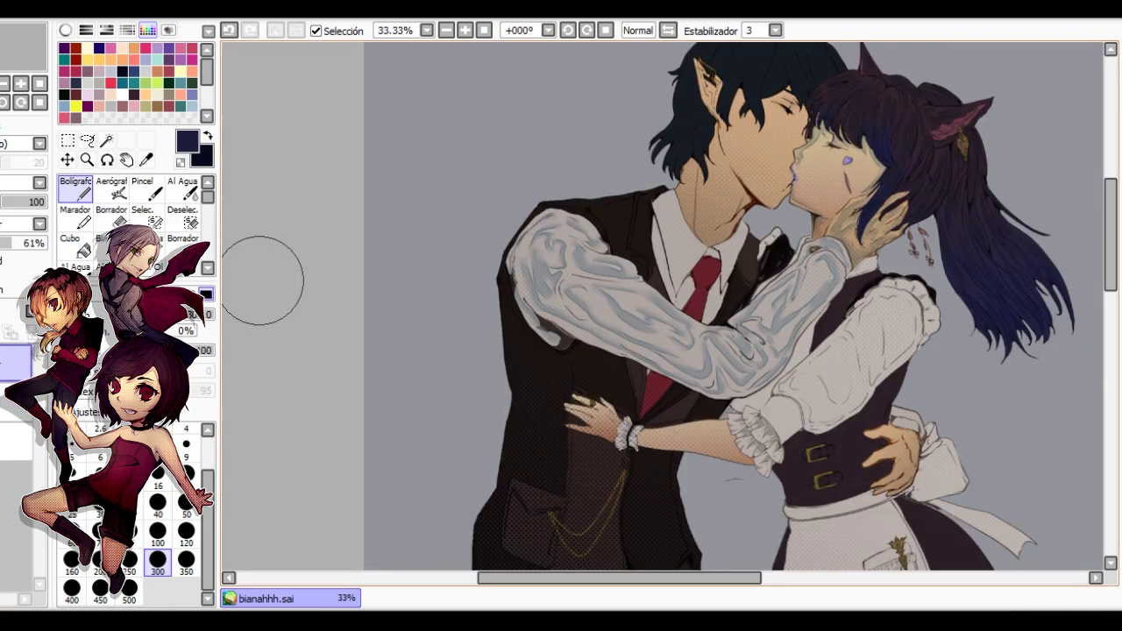
drag(577, 322, 409, 301)
key(c)
scroll(408, 299, up, 2)
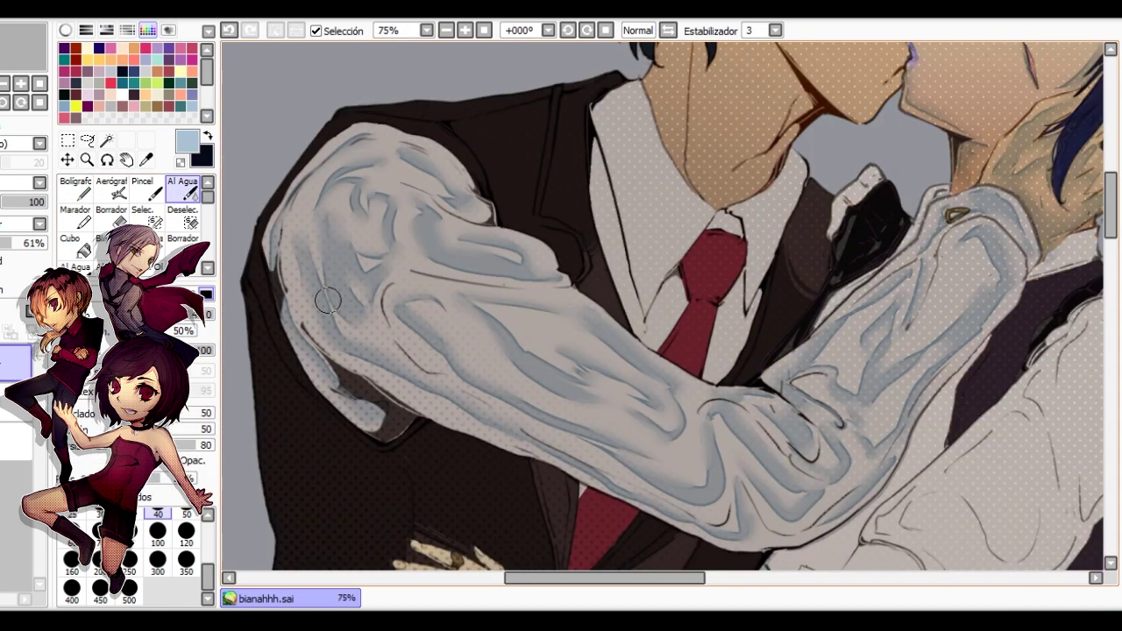
scroll(327, 300, down, 2)
scroll(421, 244, up, 2)
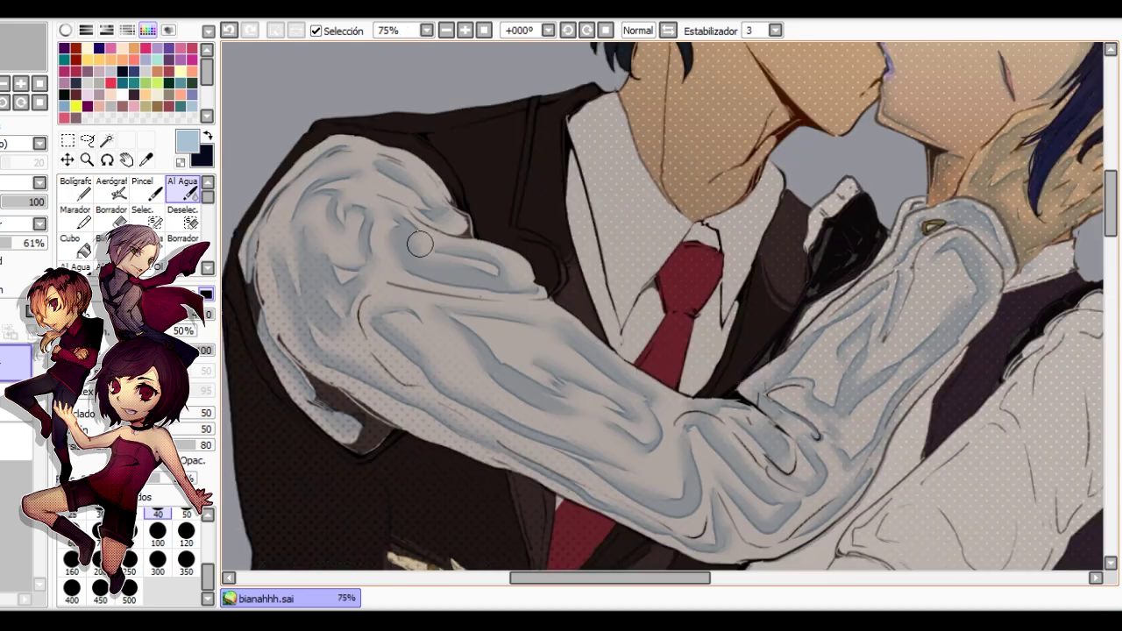
Select the light blue folds on the man's upper sleeve freehand and apply a transform to them.
key(h)
scroll(839, 296, up, 3)
scroll(855, 289, down, 6)
scroll(286, 308, up, 2)
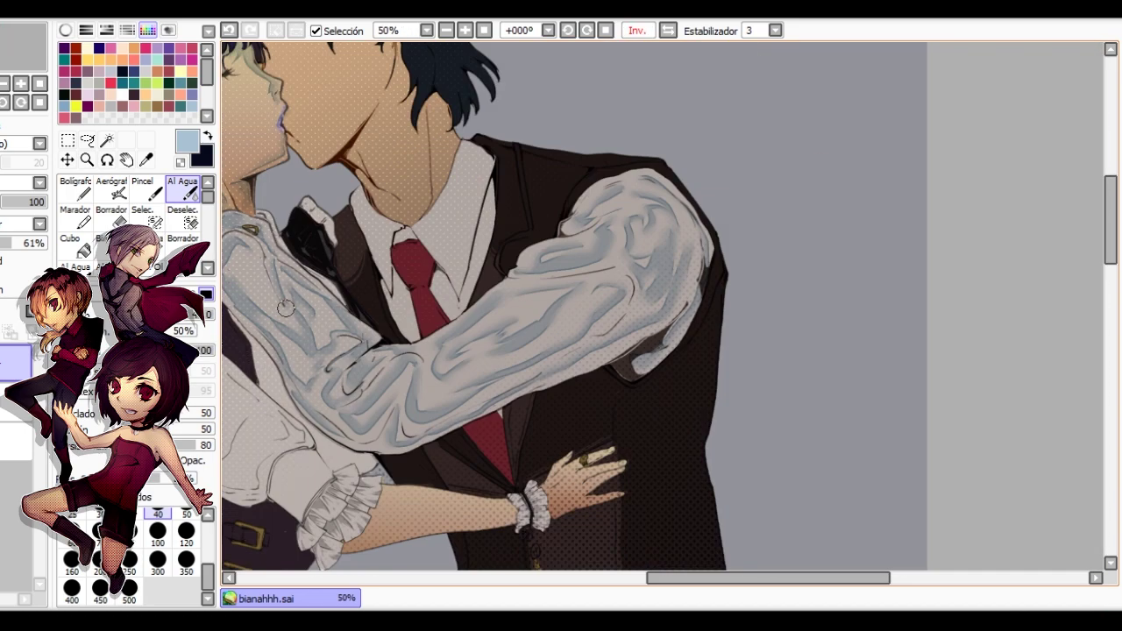
drag(627, 207, 619, 236)
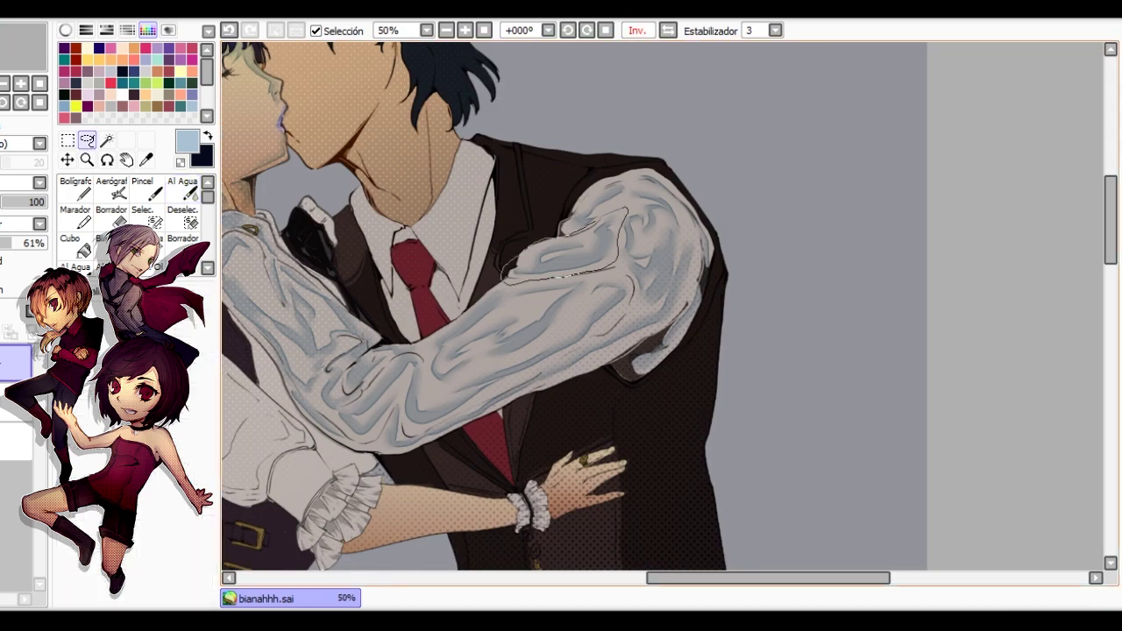
key(ctrl+t)
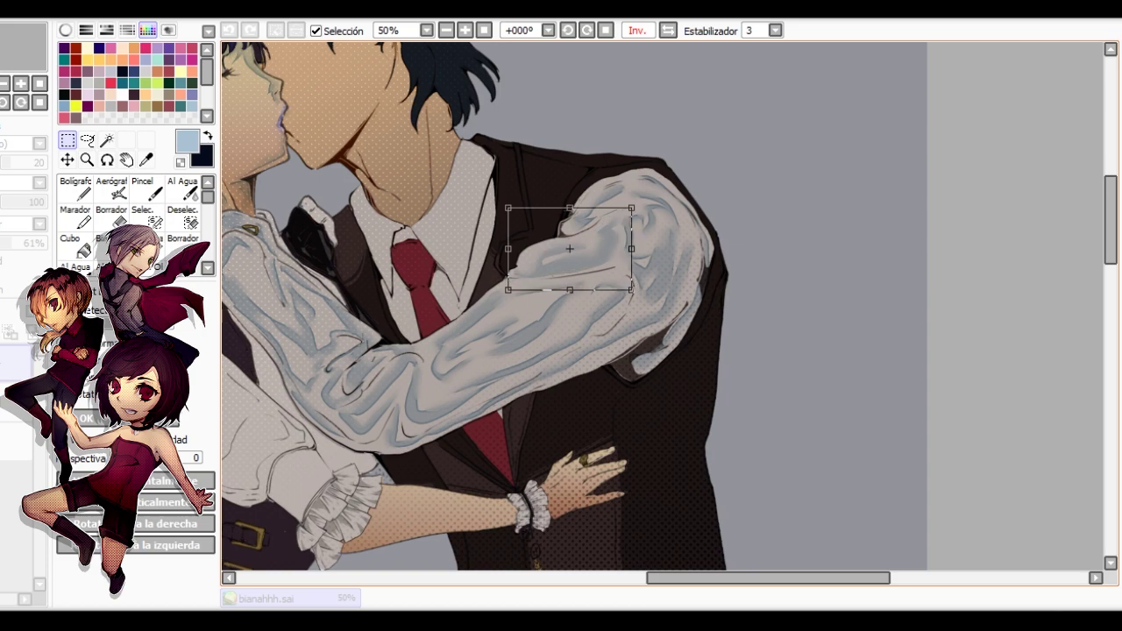
key(Return)
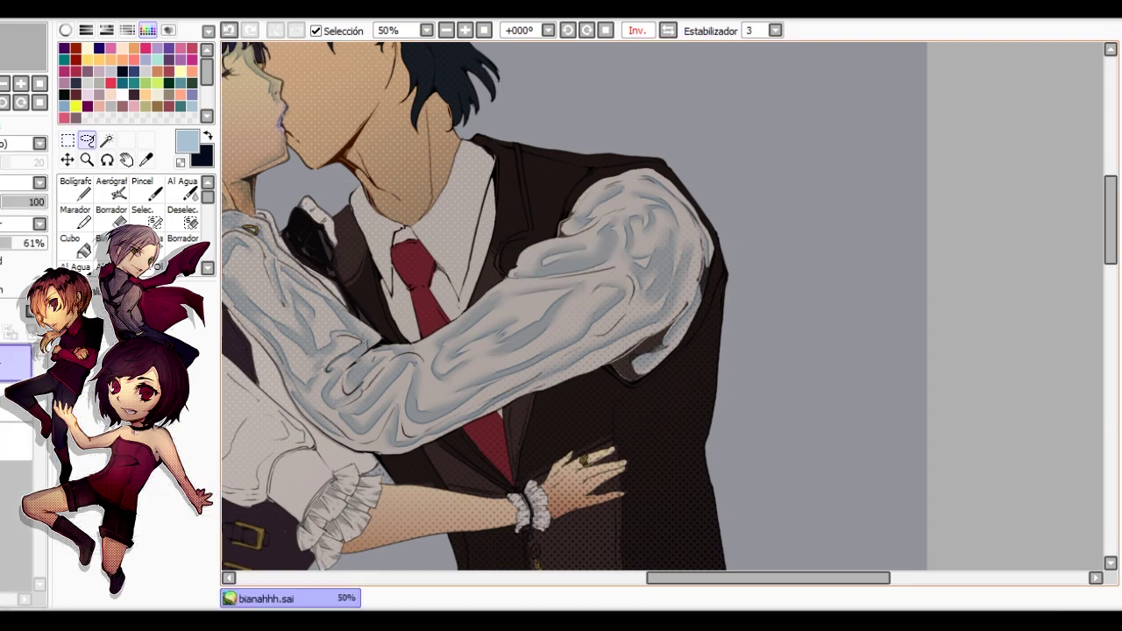
scroll(494, 299, down, 2)
scroll(447, 304, up, 2)
click(182, 189)
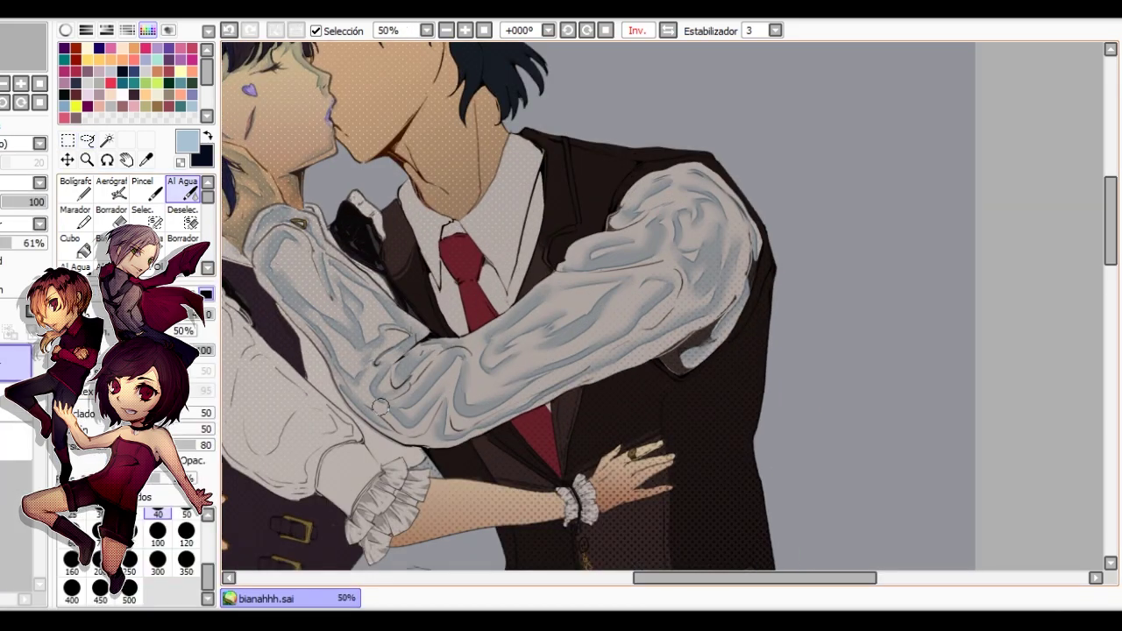
Try lowering the highlight layer's opacity to 36%, undoing the change.
drag(12, 243, 0, 243)
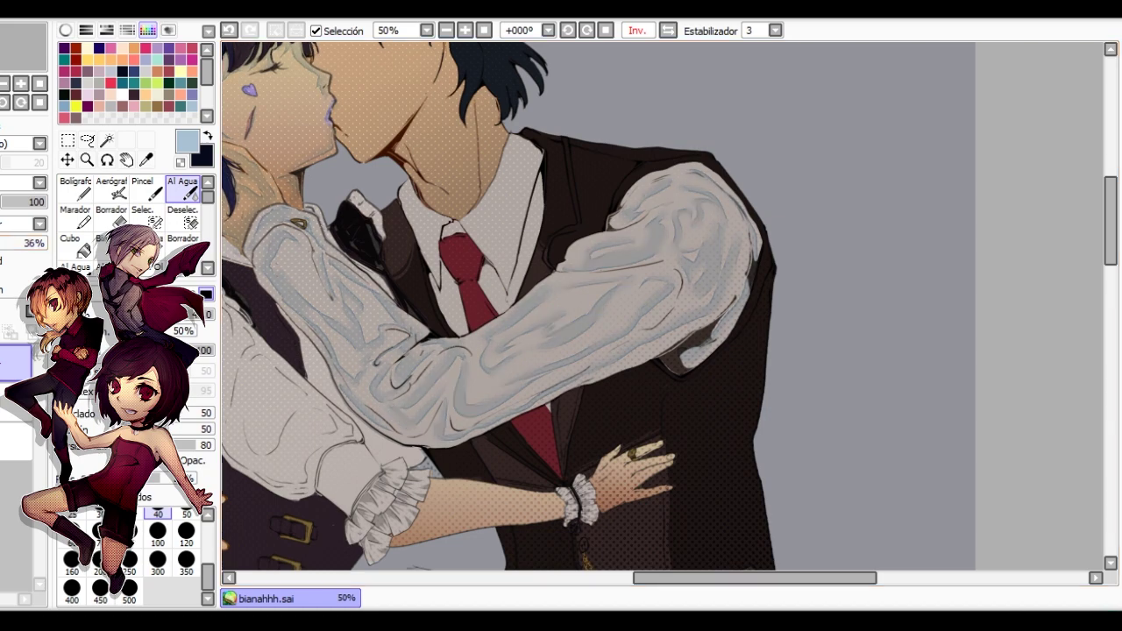
scroll(599, 306, down, 3)
scroll(599, 307, up, 2)
key(m)
key(ctrl+z)
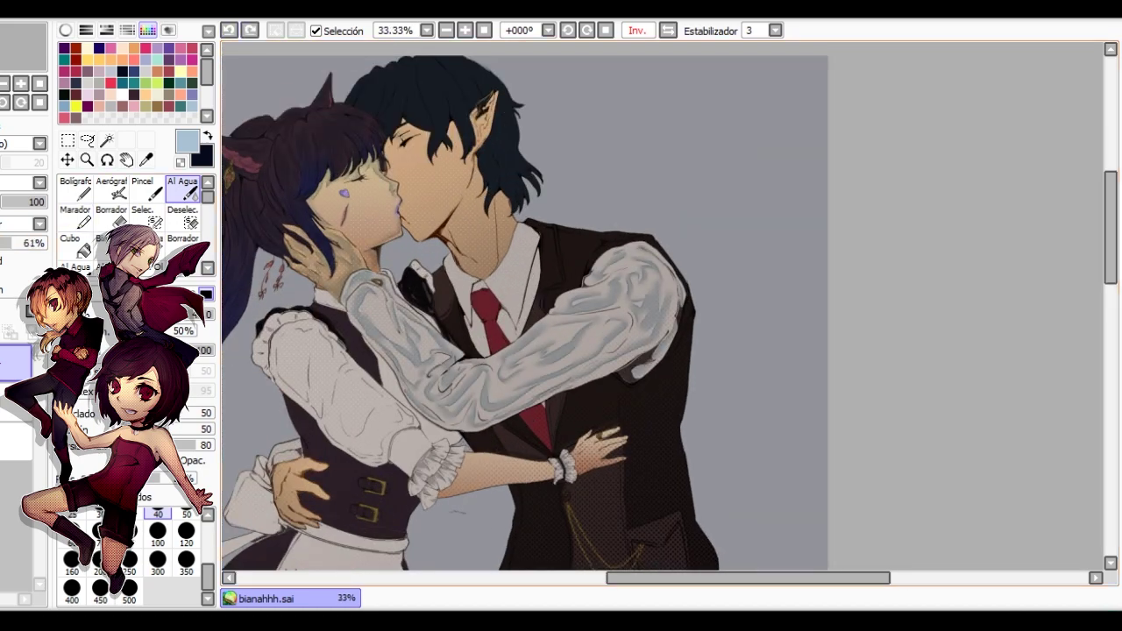
Hide the light blue highlight layer and make the base layer active for retouching the man's sleeve.
key(h)
drag(799, 357, 583, 287)
scroll(575, 287, up, 3)
key(Insert)
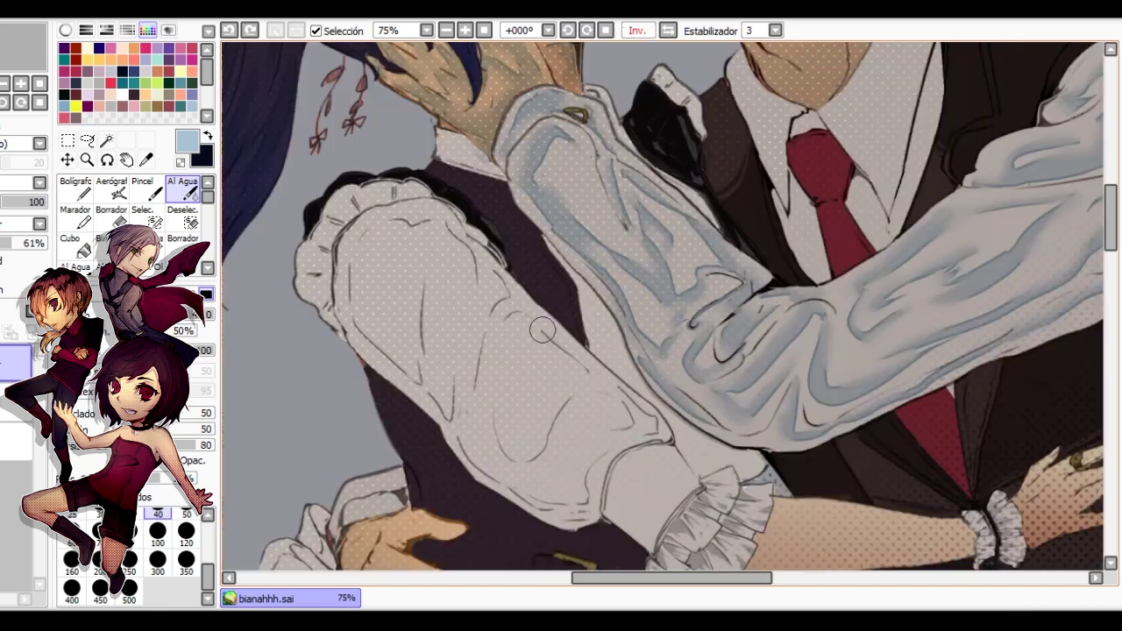
scroll(676, 348, up, 1)
scroll(675, 347, down, 1)
scroll(741, 321, up, 1)
click(3, 363)
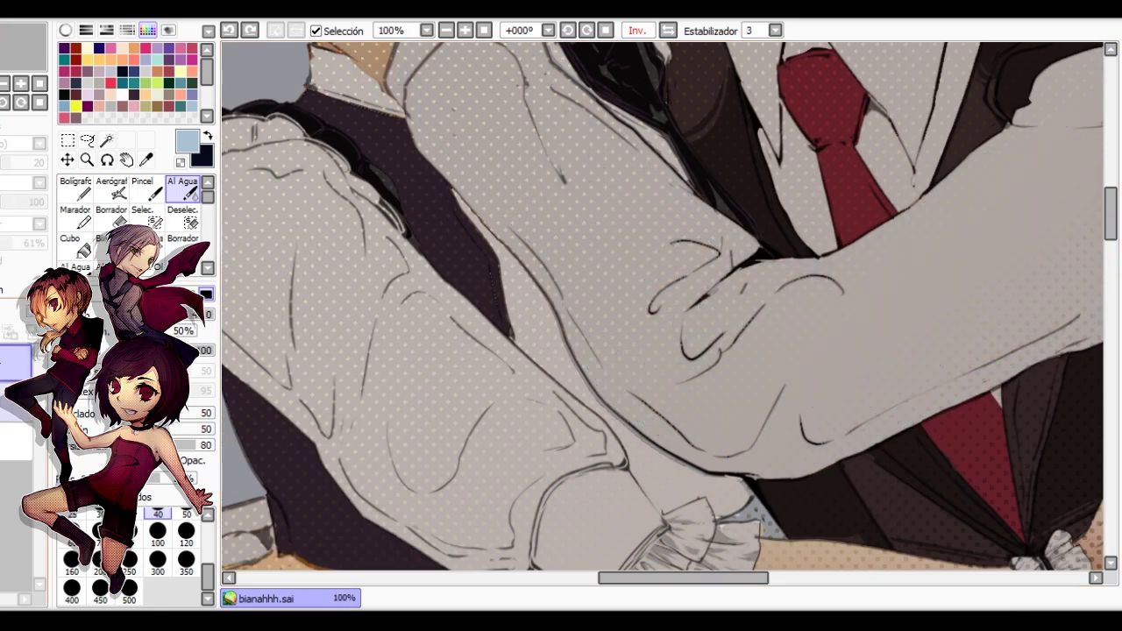
click(13, 403)
Clean up the rough fold lines at the man's inner elbow with the pen in a grey sampled from the sleeve.
scroll(724, 254, down, 1)
scroll(727, 254, up, 4)
right_click(716, 219)
key(n)
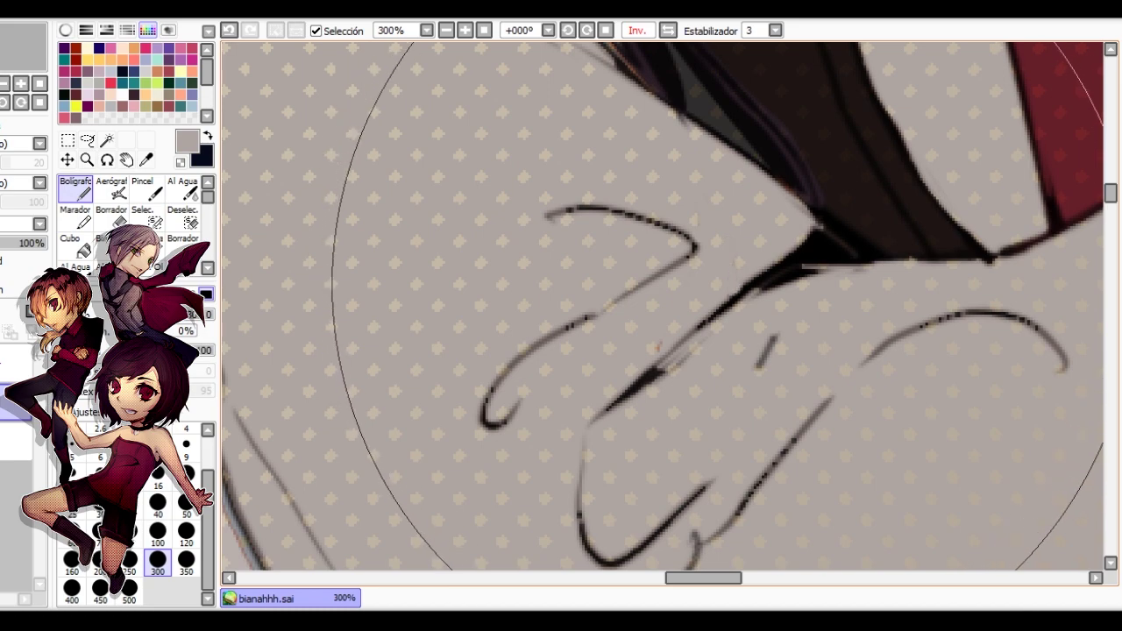
scroll(732, 255, down, 4)
scroll(737, 285, up, 5)
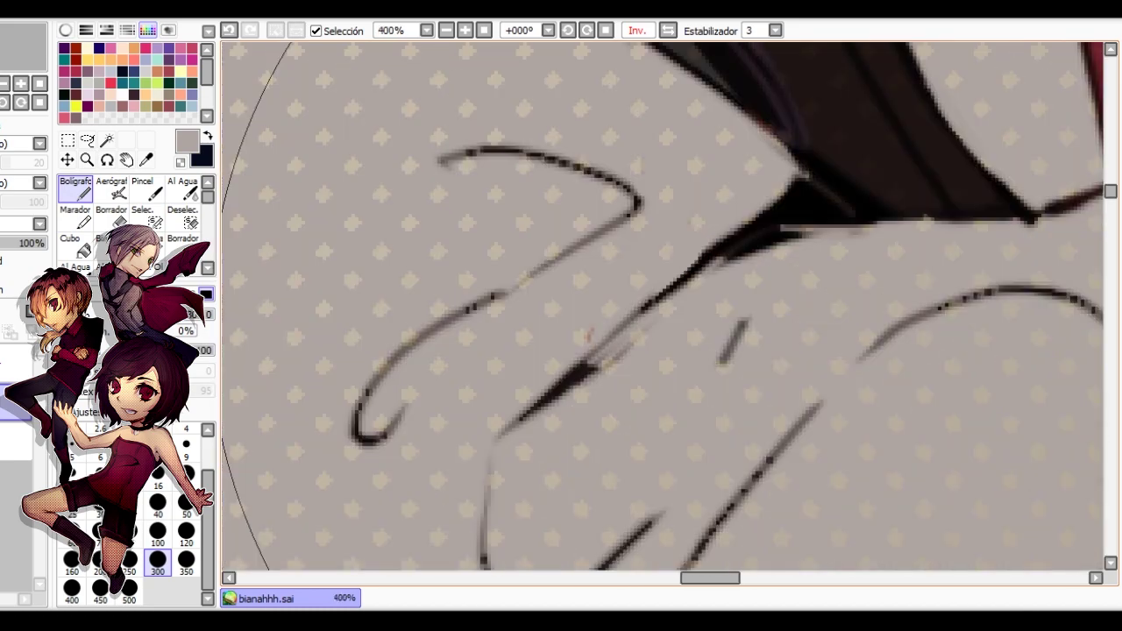
scroll(730, 351, down, 1)
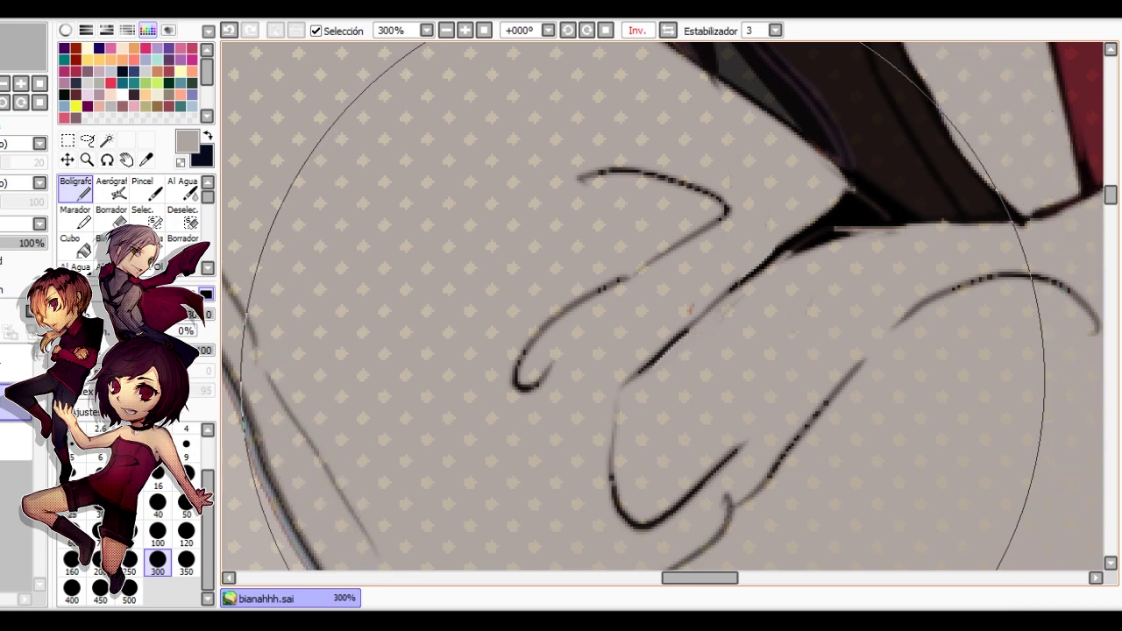
scroll(688, 303, down, 6)
scroll(689, 298, up, 5)
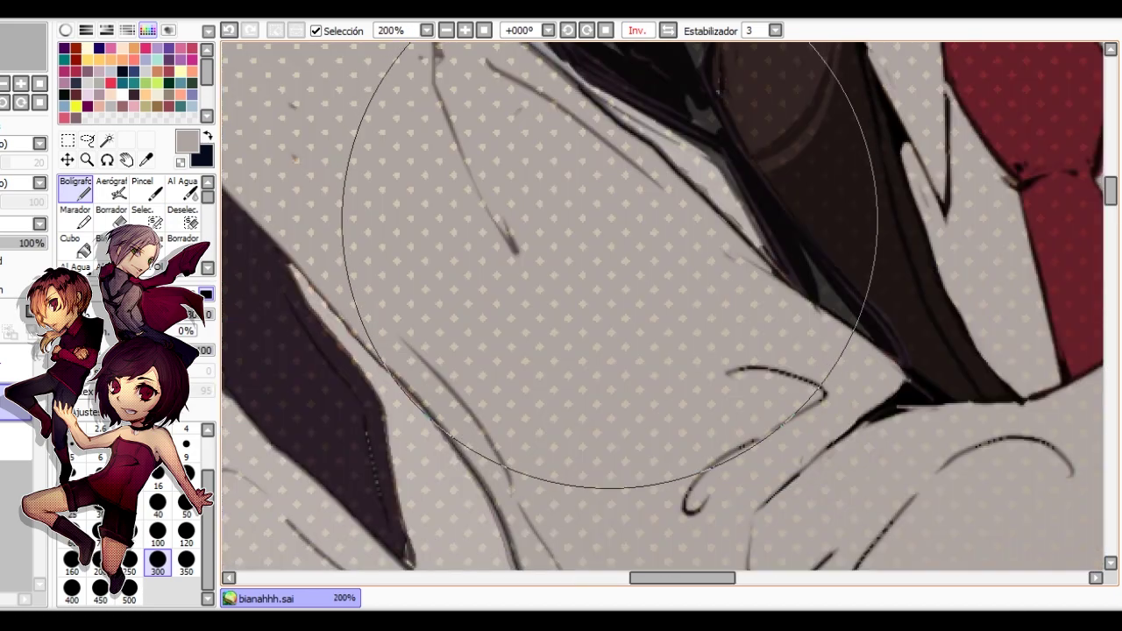
Return to the unmirrored view of the couple, show the light blue highlight layer again and make it active.
scroll(618, 219, down, 6)
key(h)
drag(588, 281, 416, 298)
drag(685, 306, 664, 308)
click(16, 362)
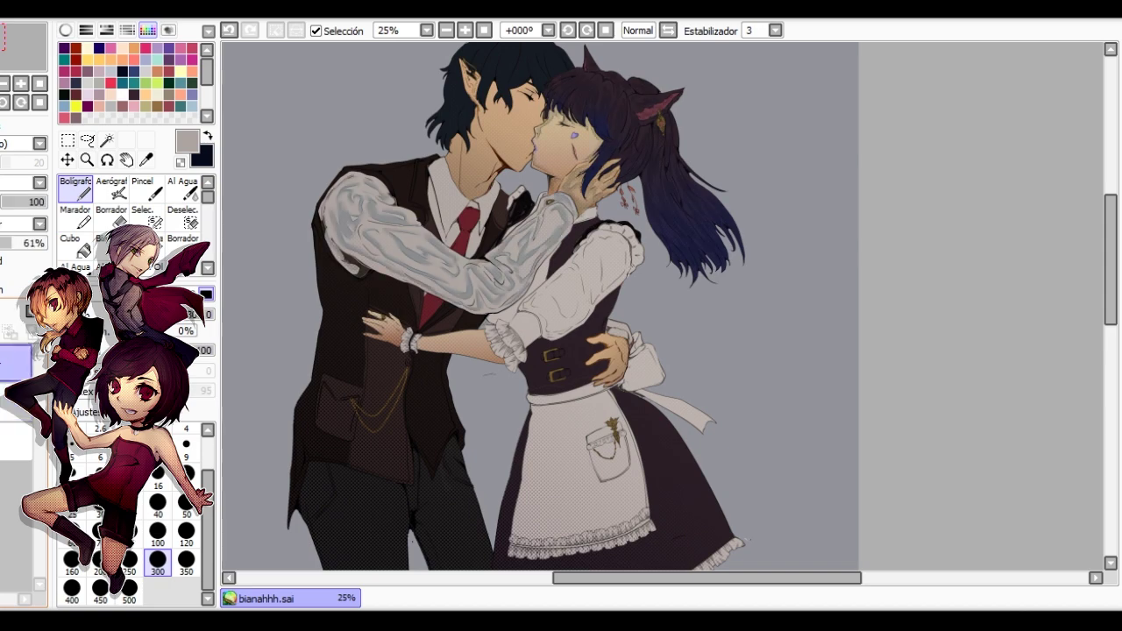
Soften the light blue fold highlights along the man's sleeve with the water brush.
scroll(478, 264, up, 3)
click(182, 190)
scroll(439, 274, down, 2)
scroll(408, 268, up, 2)
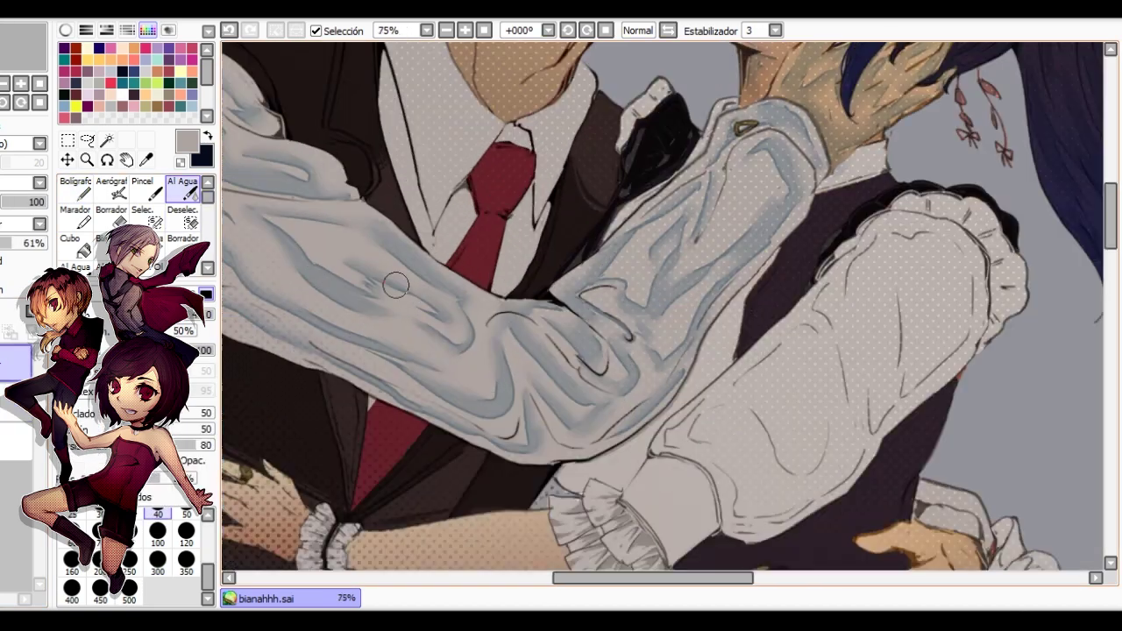
Mirror the view and add light blue fold strokes to the man's upper sleeve with the pen.
scroll(368, 268, down, 2)
key(h)
drag(797, 326, 478, 329)
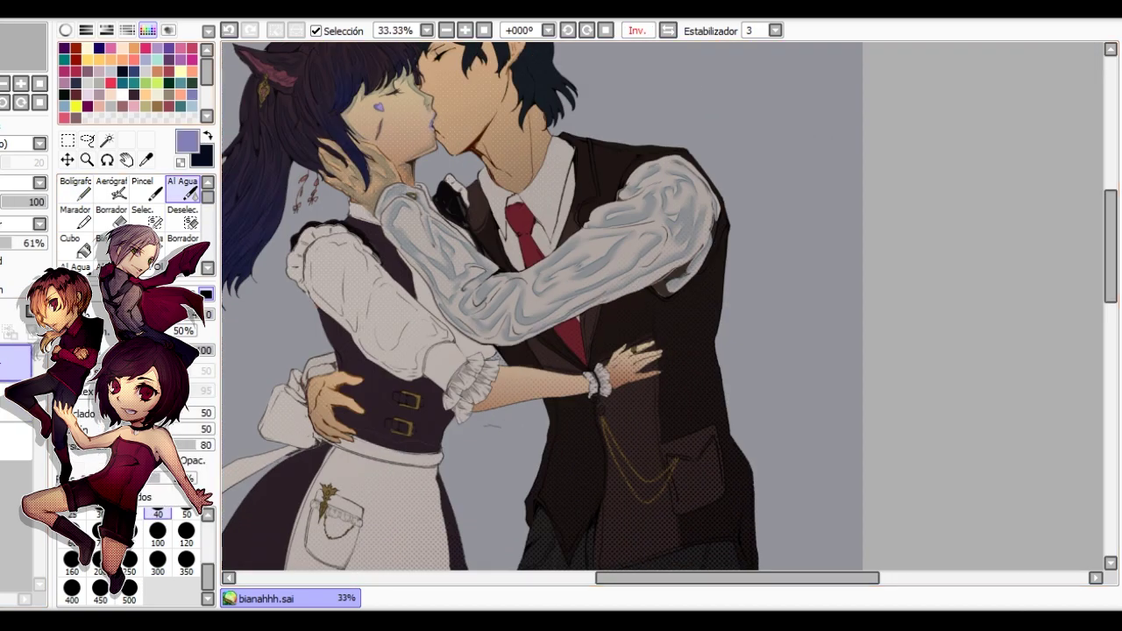
click(192, 106)
scroll(654, 260, up, 1)
click(75, 189)
scroll(647, 216, up, 1)
drag(649, 203, 539, 237)
scroll(603, 243, down, 2)
scroll(599, 245, up, 1)
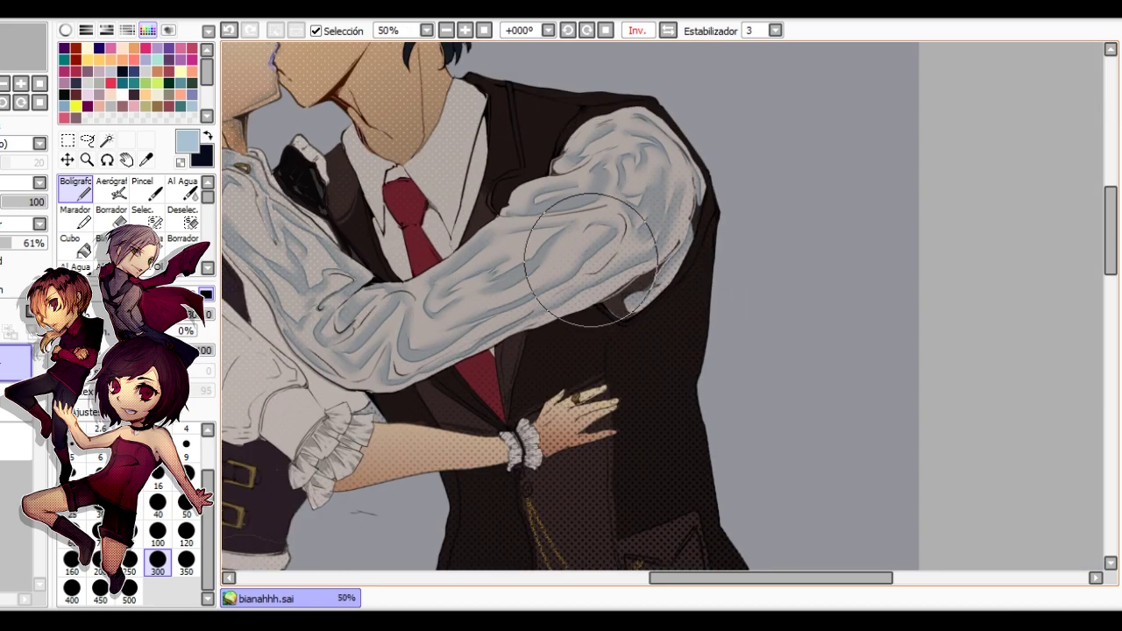
Blend the new light blue strokes on the man's upper sleeve with the water brush.
key(c)
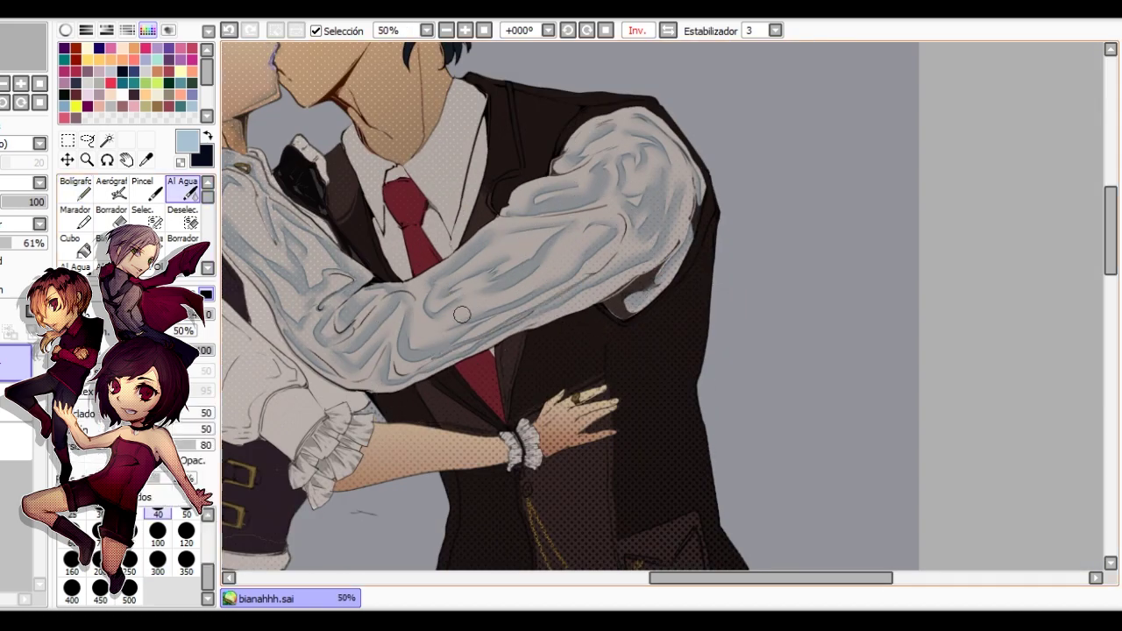
scroll(462, 314, up, 2)
scroll(254, 410, down, 2)
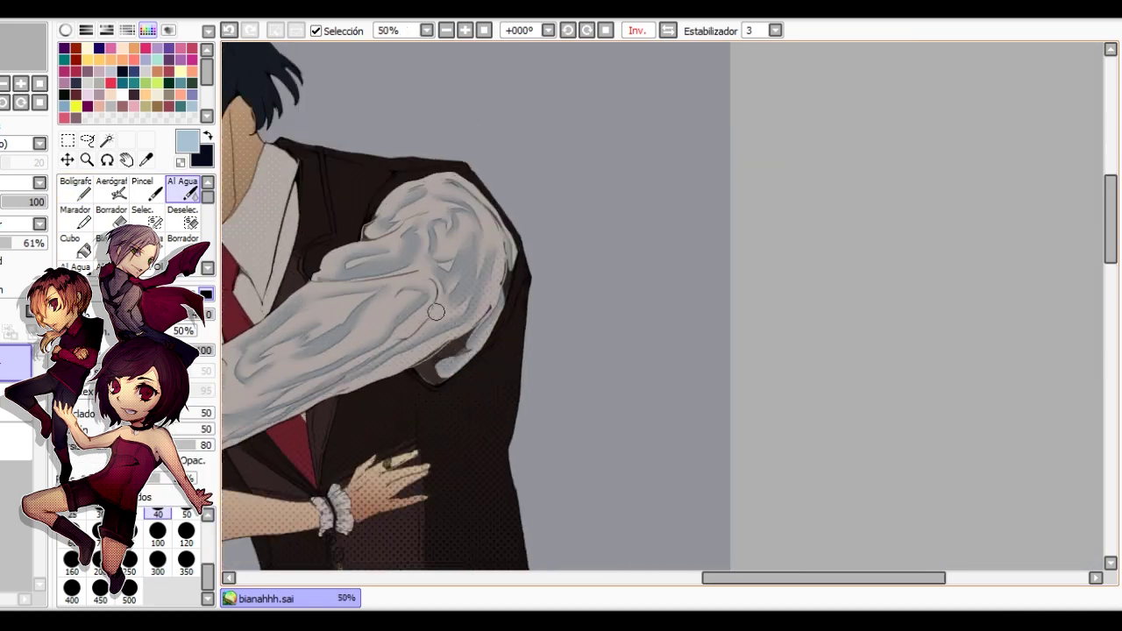
Lasso the fold highlights beside the man's elbow and distort them by their corners to follow the sleeve's lower edge.
scroll(367, 362, up, 1)
drag(366, 362, 729, 200)
key(l)
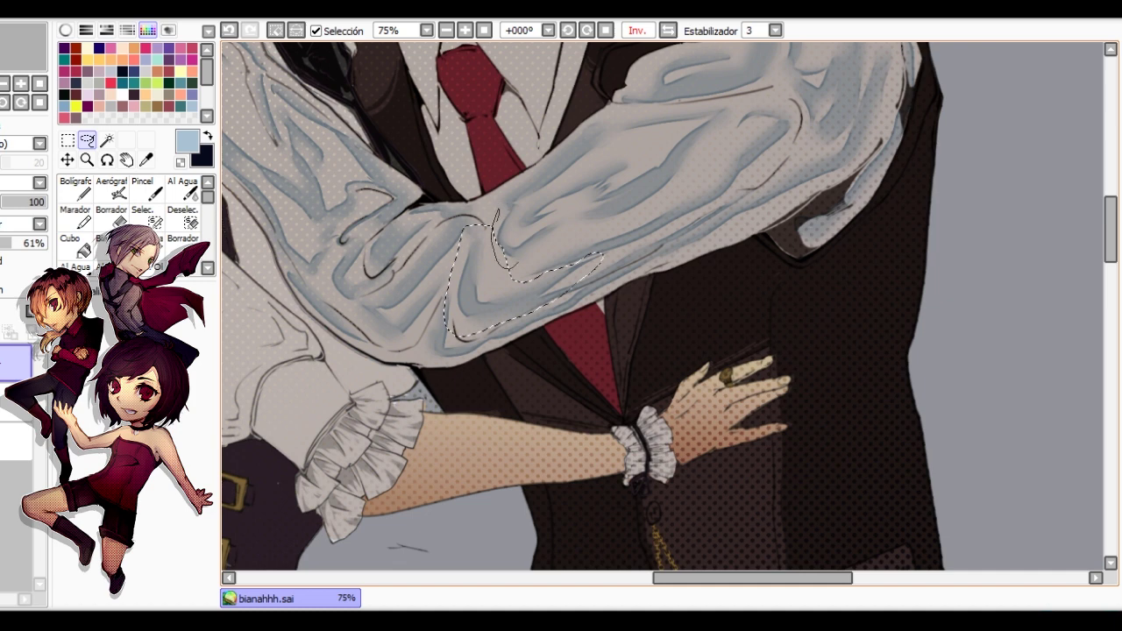
key(ctrl+t)
drag(445, 338, 441, 355)
mouse_move(604, 339)
mouse_down()
mouse_move(598, 309)
mouse_move(582, 321)
mouse_up()
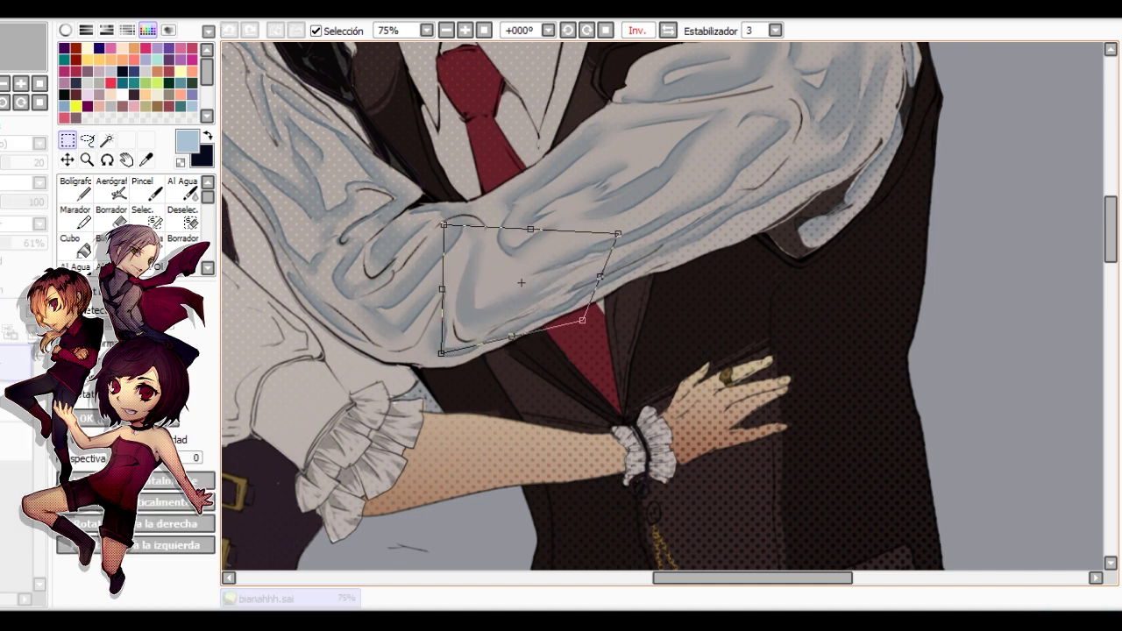
key(Return)
Rework the folds around the man's elbow with pen strokes, water brush blending and the eraser.
click(183, 187)
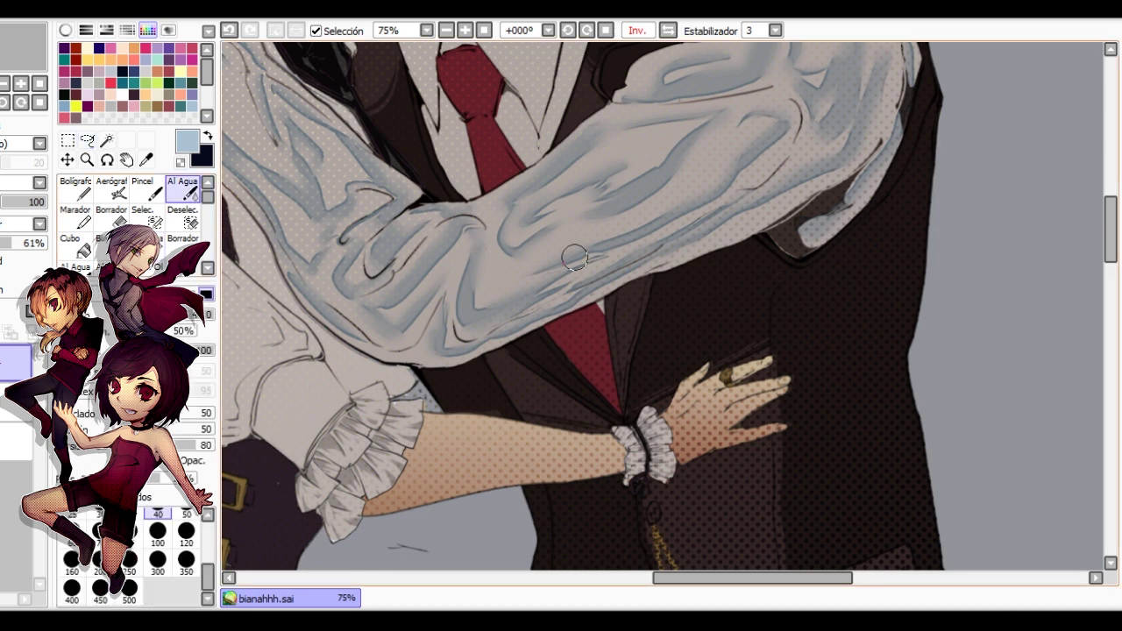
click(76, 188)
drag(503, 284, 491, 238)
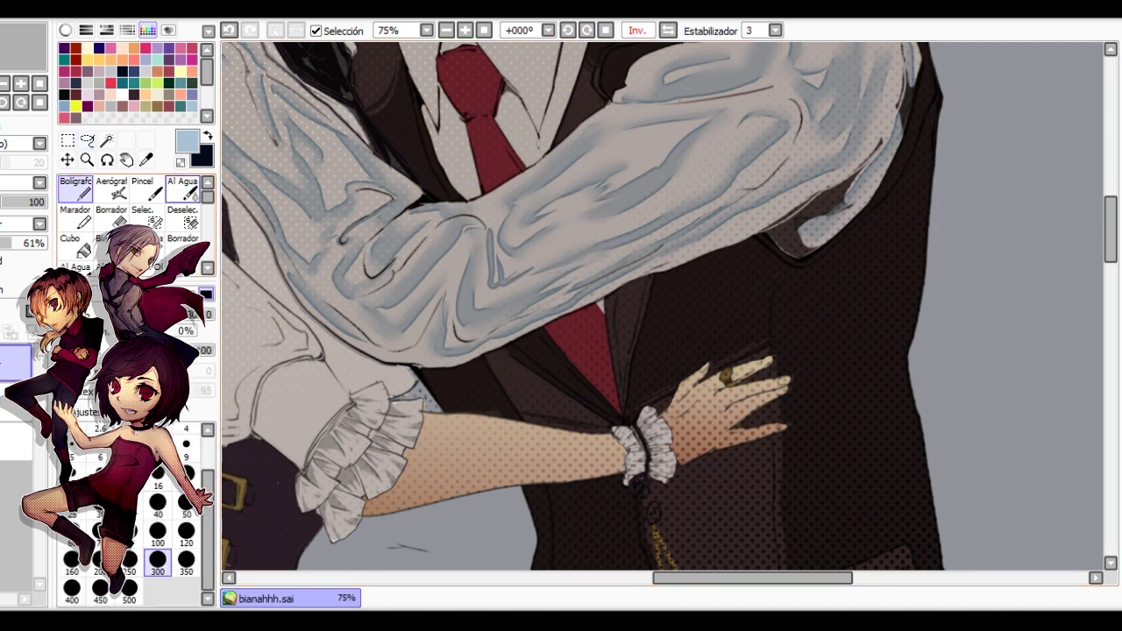
click(183, 188)
key(e)
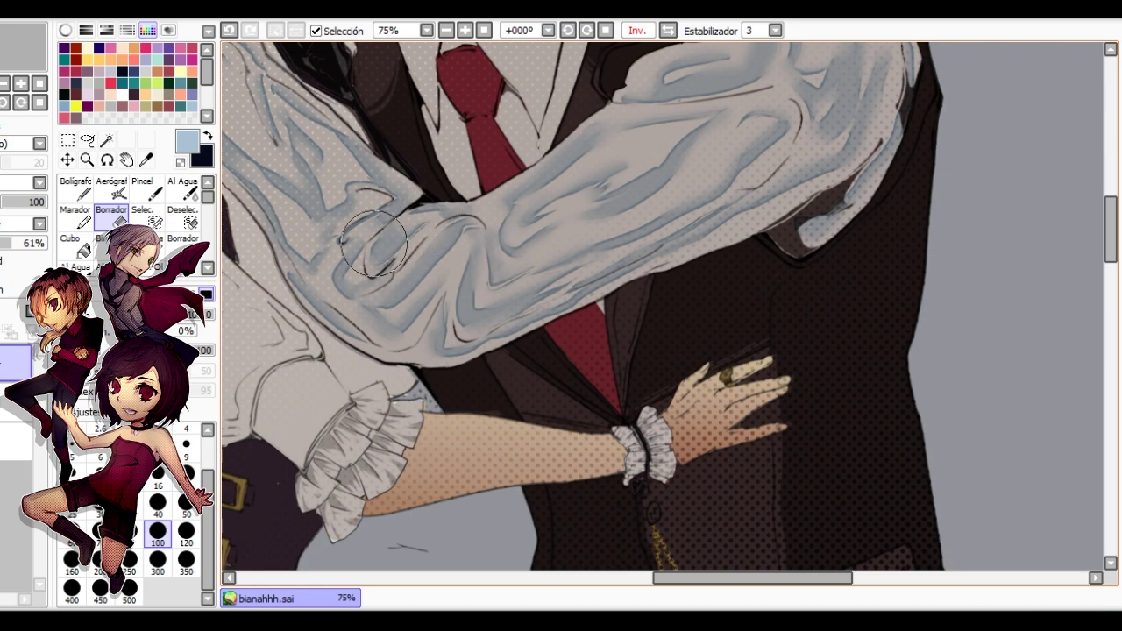
Return to the unmirrored view and paint light blue shapes on the man's forearm below the cuff with the pen.
scroll(524, 235, down, 2)
scroll(526, 235, up, 1)
key(h)
drag(890, 244, 581, 281)
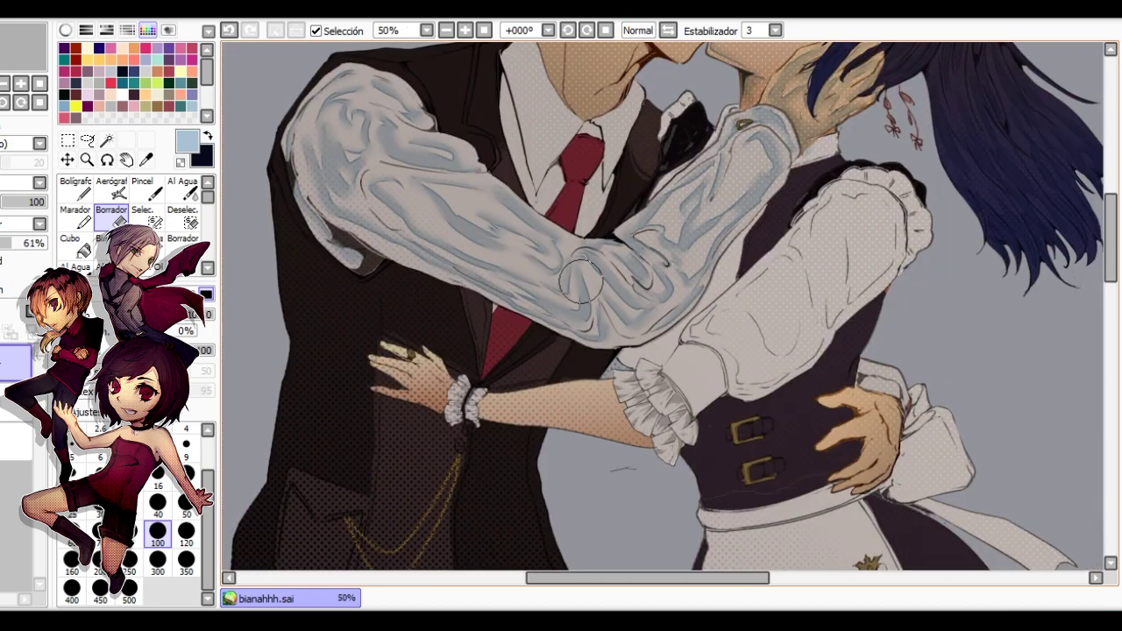
drag(705, 266, 558, 344)
scroll(593, 257, up, 1)
key(n)
drag(657, 248, 607, 304)
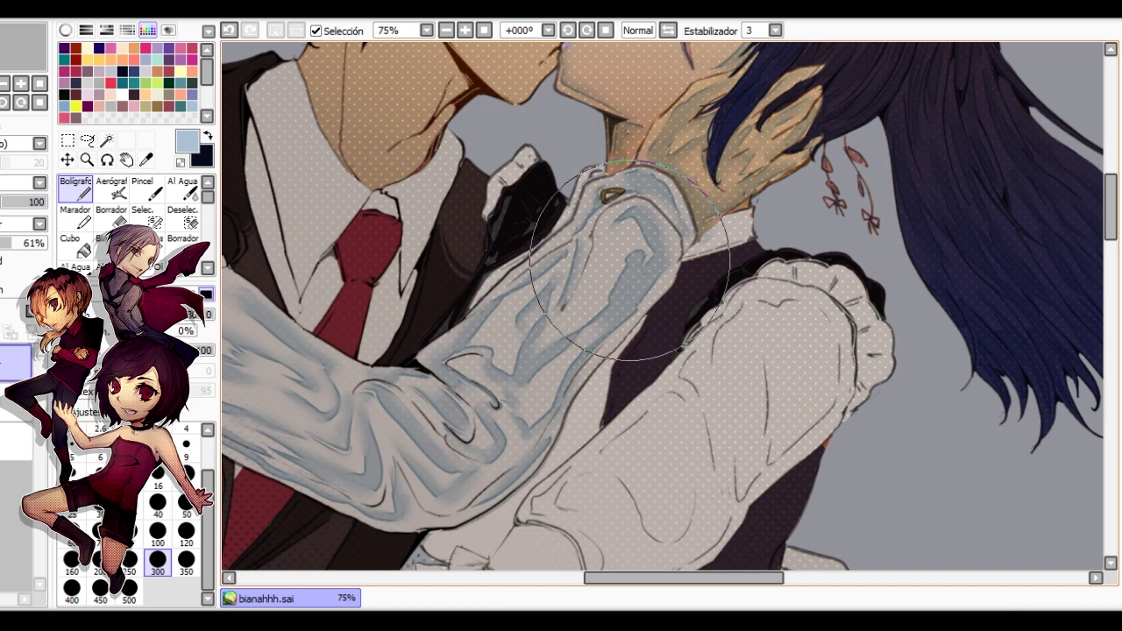
drag(614, 242, 588, 300)
Blend the light blue forearm highlights near the cuff into soft folds with the water brush.
click(184, 190)
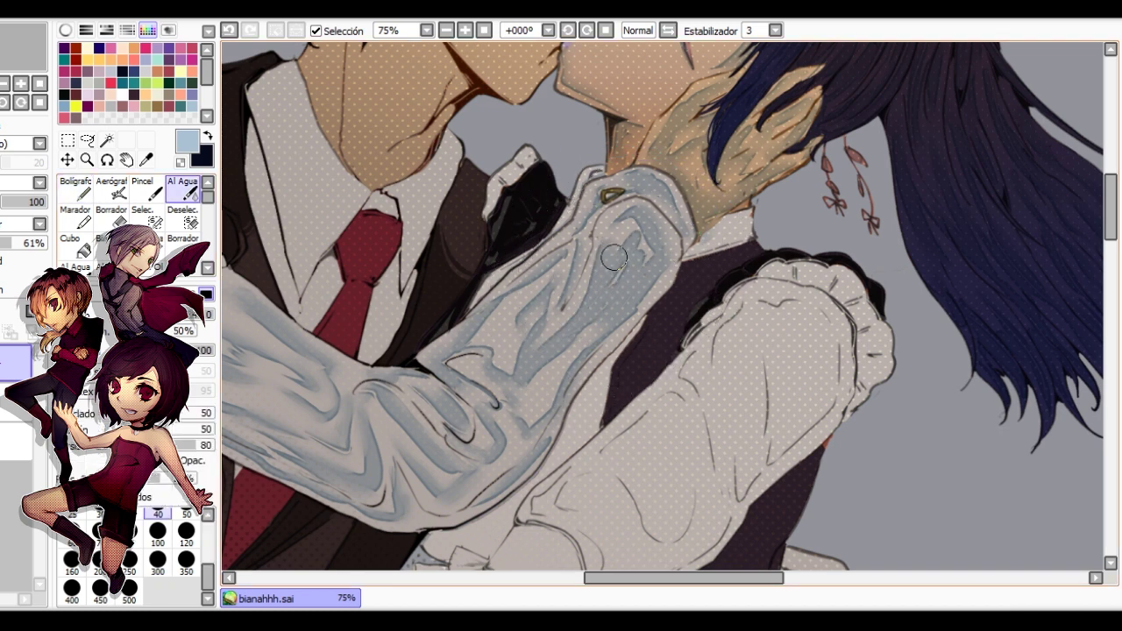
mouse_move(554, 322)
mouse_down()
mouse_move(526, 386)
mouse_move(476, 251)
mouse_move(478, 293)
mouse_up()
scroll(552, 320, down, 2)
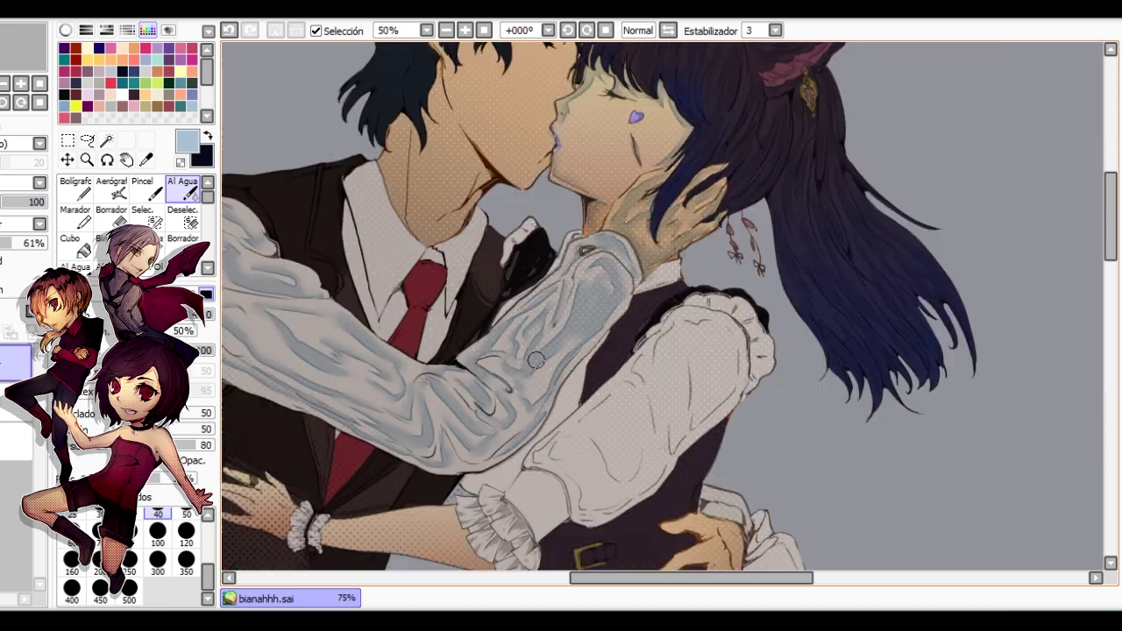
scroll(579, 332, up, 2)
scroll(581, 337, down, 3)
scroll(580, 338, up, 1)
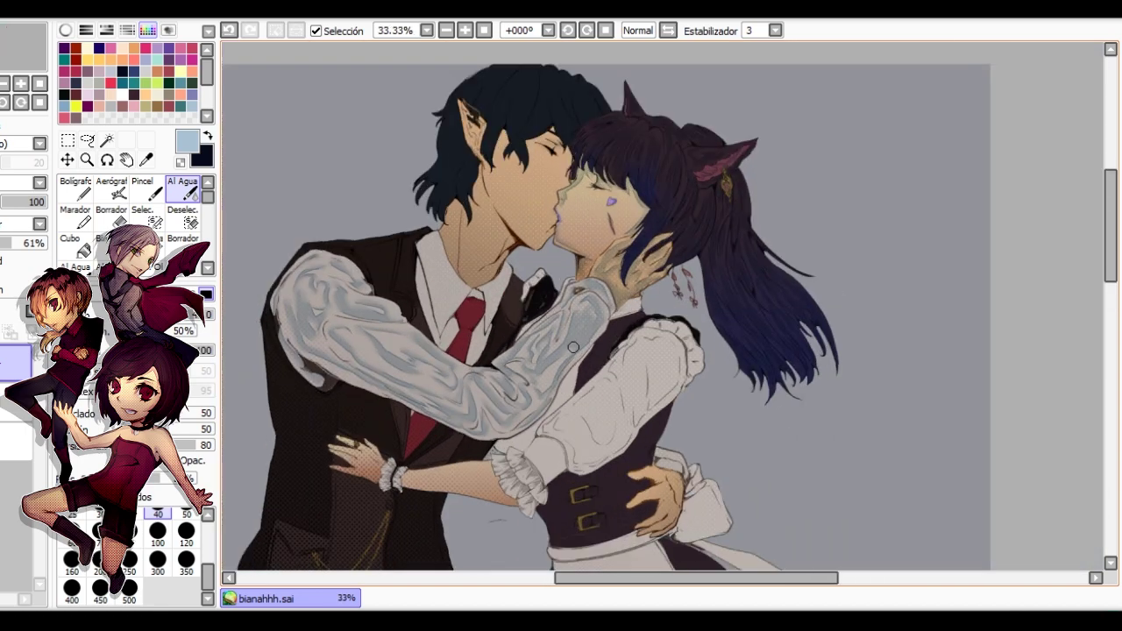
Mirror the view and paint further light blue folds along the man's upper arm, carving them with the eraser and blending them.
key(h)
scroll(759, 330, up, 2)
key(n)
mouse_move(773, 296)
mouse_down()
mouse_move(664, 336)
mouse_move(638, 324)
mouse_move(686, 359)
mouse_move(554, 413)
mouse_up()
click(182, 190)
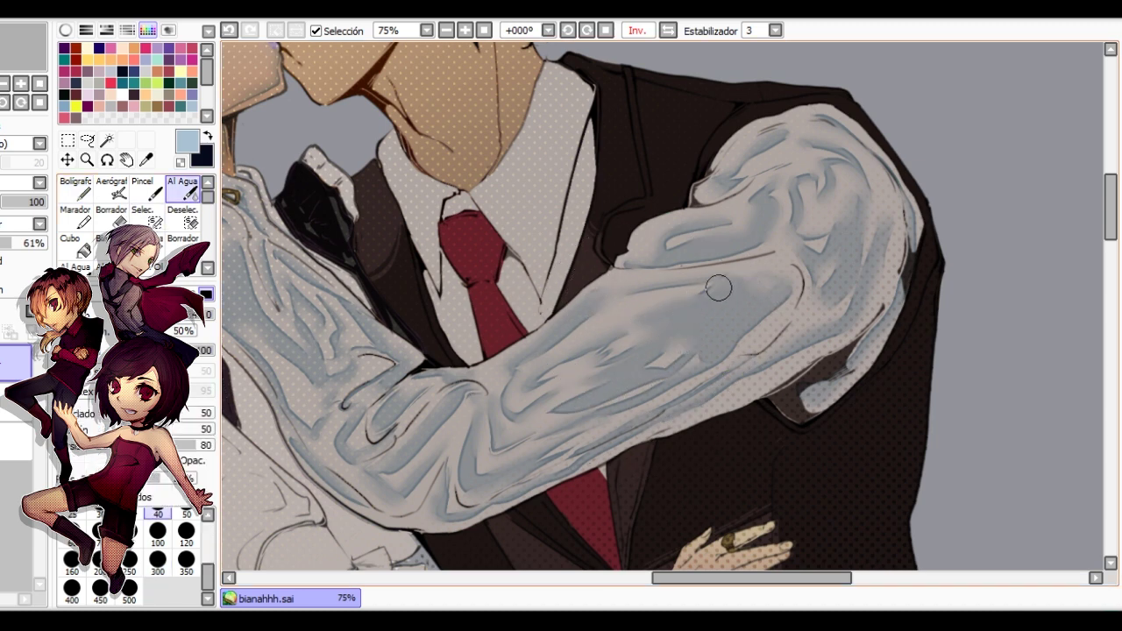
key(e)
drag(773, 279, 723, 306)
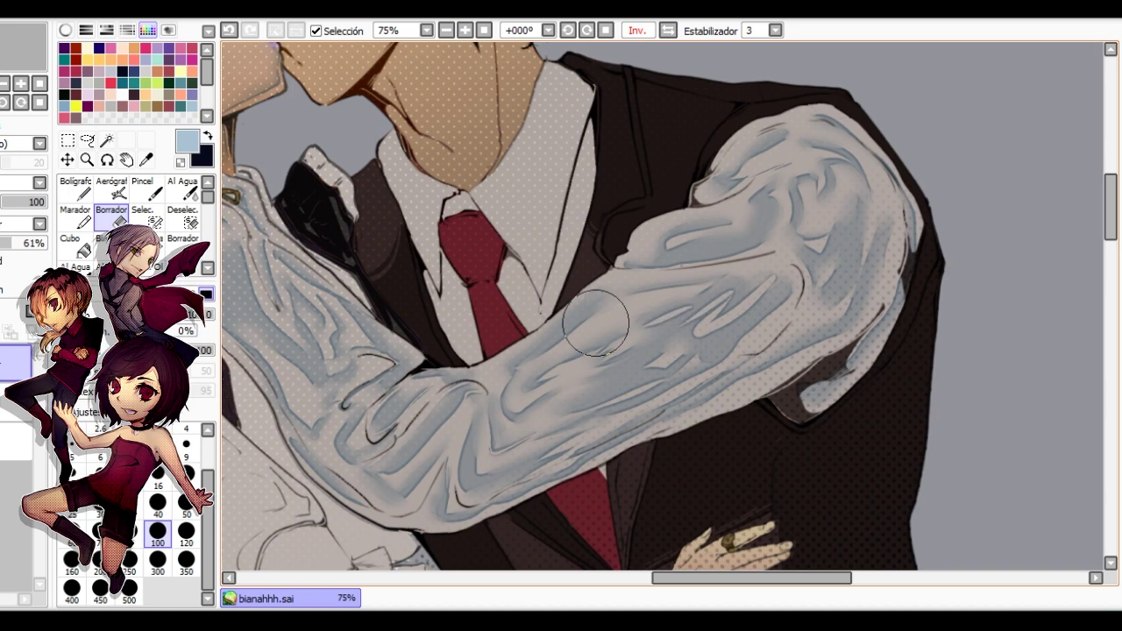
key(c)
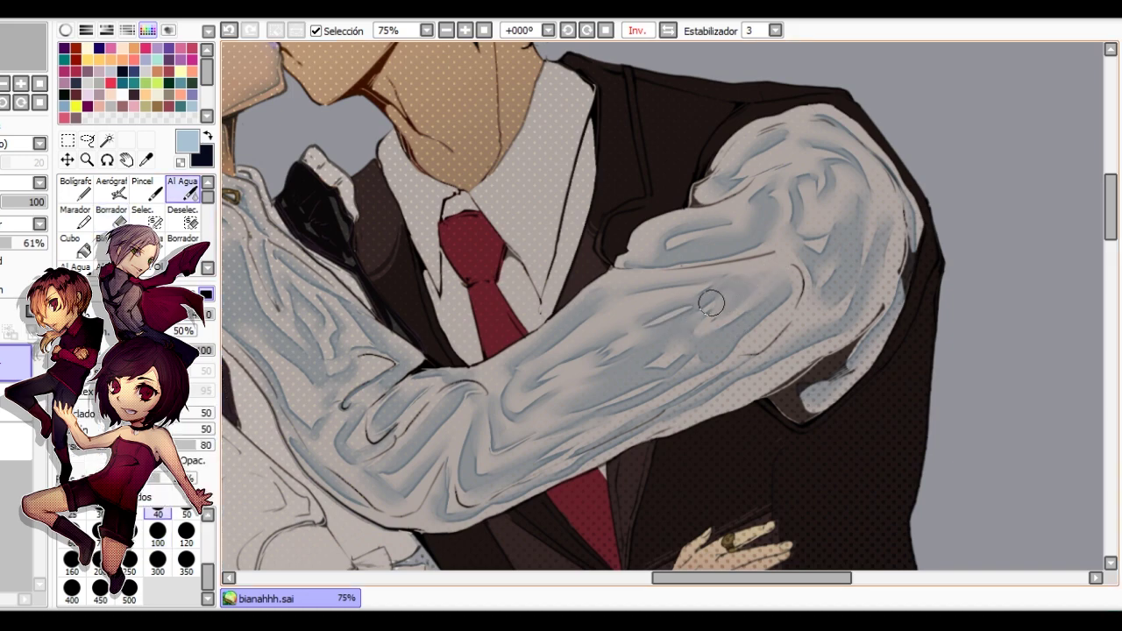
Refine the folds near the man's shoulder and armpit by alternately erasing parts of the light blue and blending the edges.
scroll(747, 262, down, 3)
scroll(757, 254, up, 3)
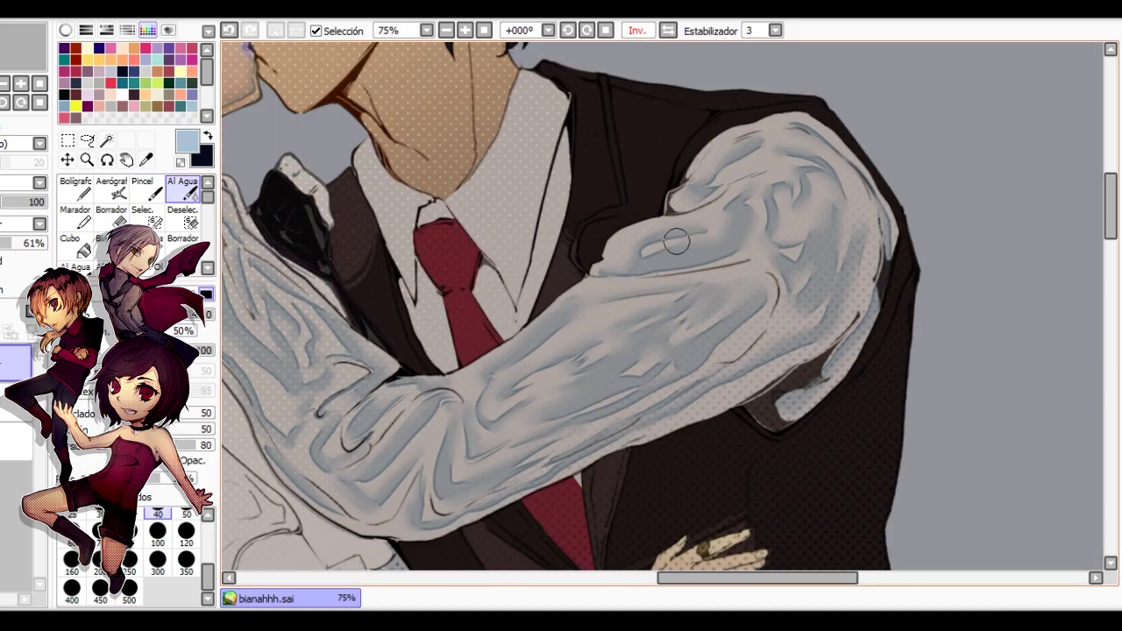
key(e)
key(c)
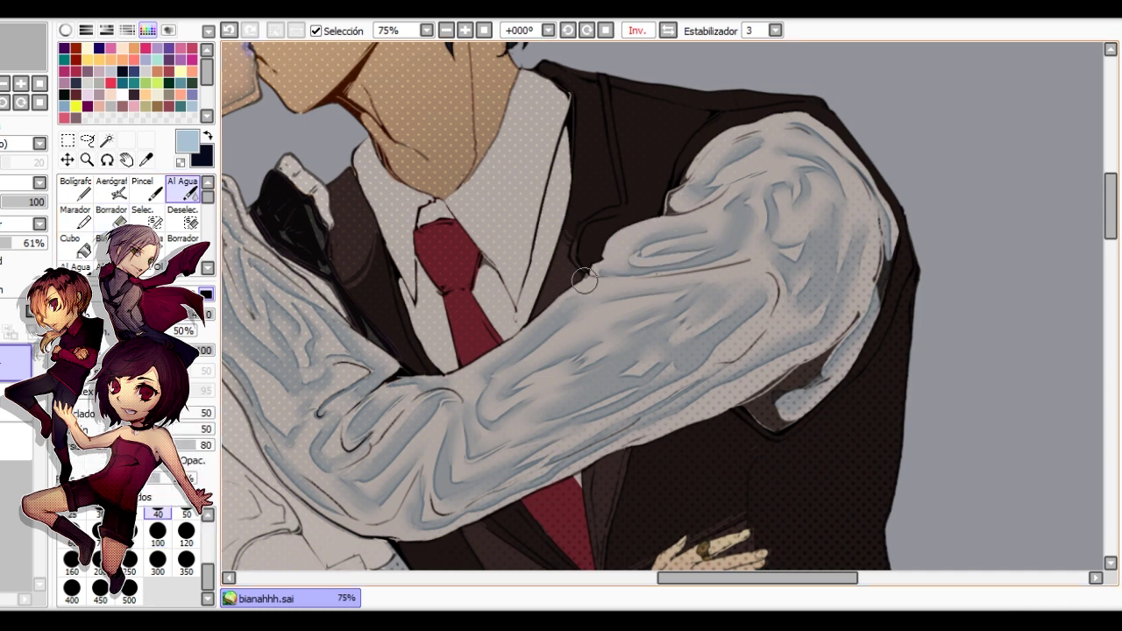
key(e)
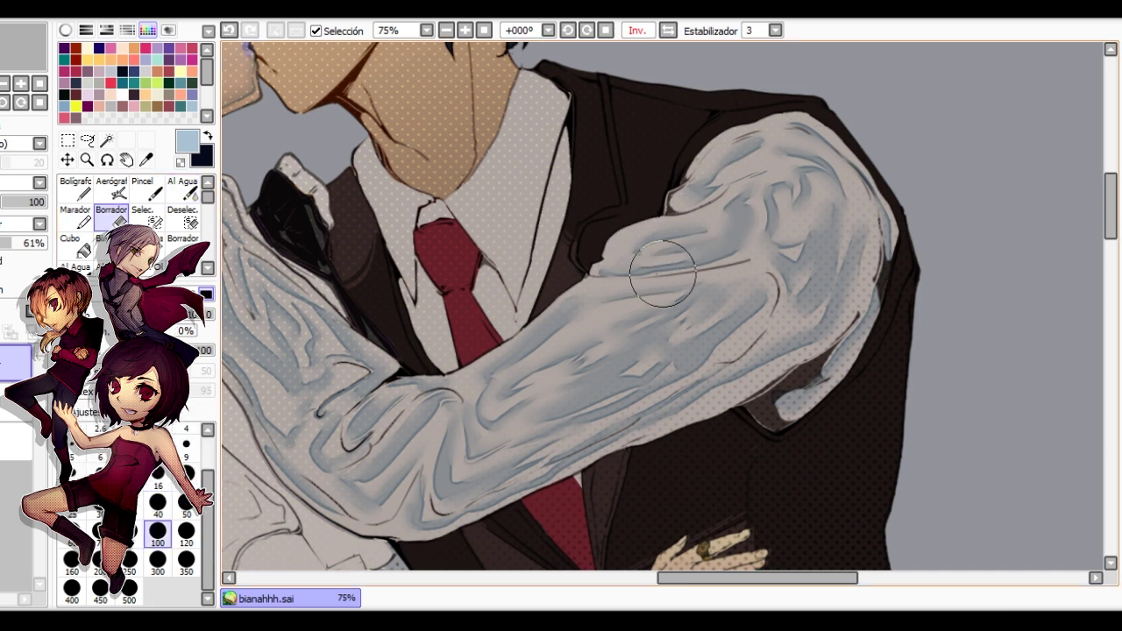
key(c)
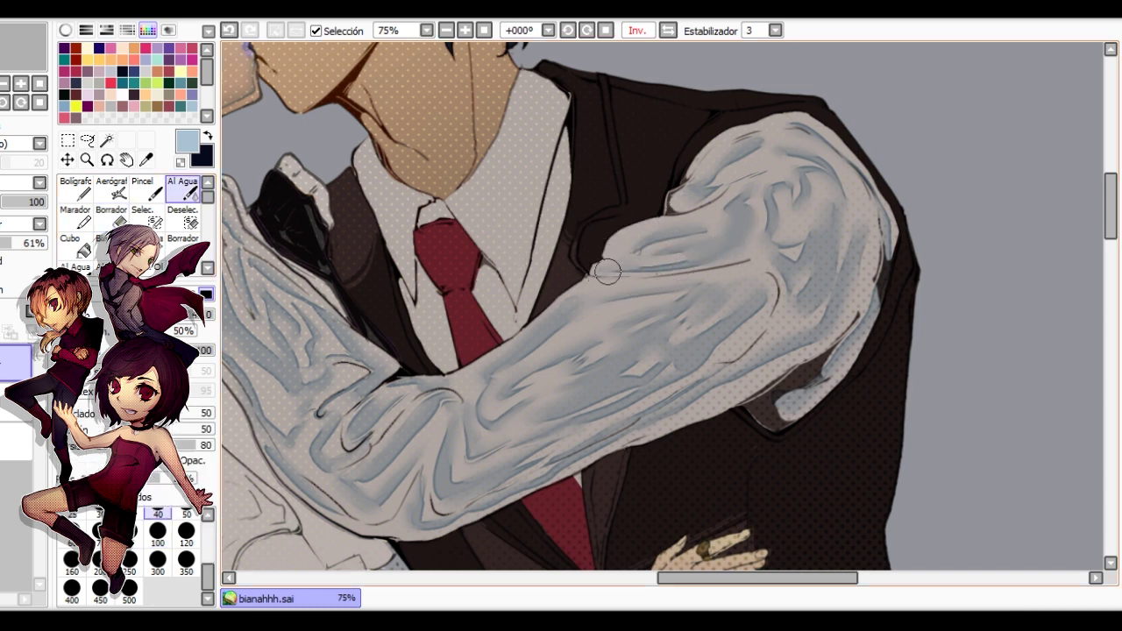
key(e)
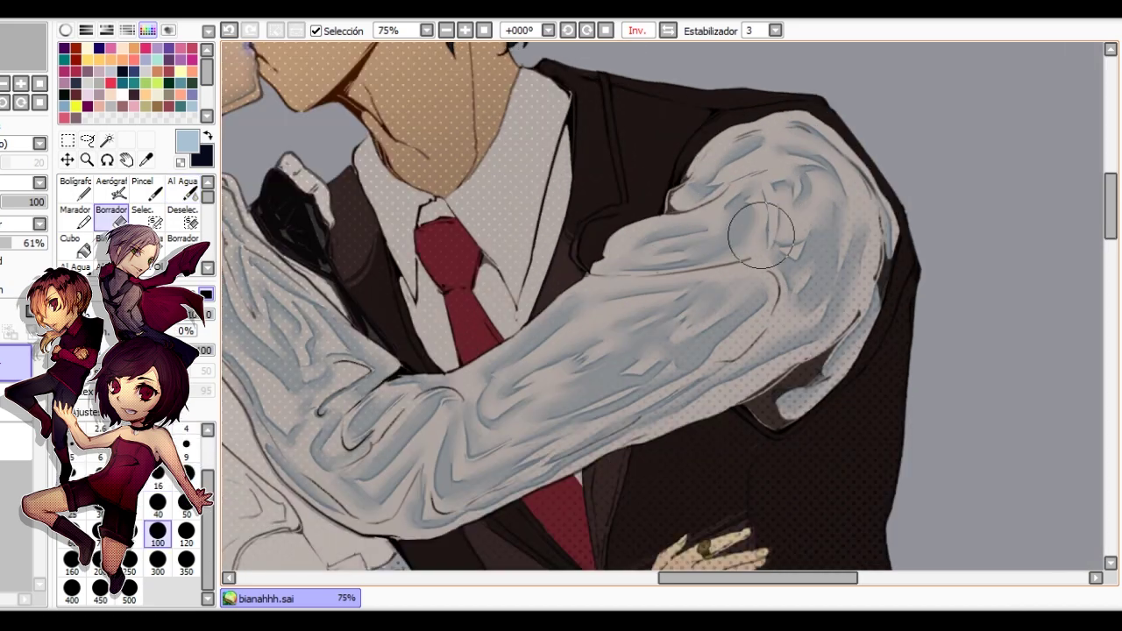
key(c)
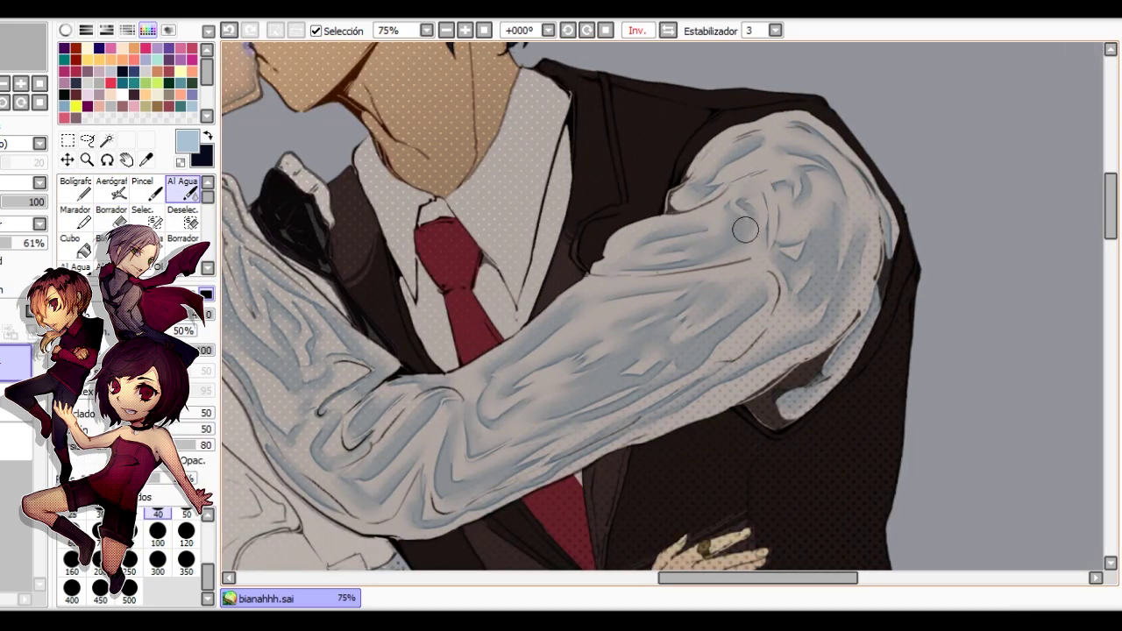
Return to the unmirrored view and blend the highlights around the curved fold of the man's upper arm.
scroll(763, 163, down, 5)
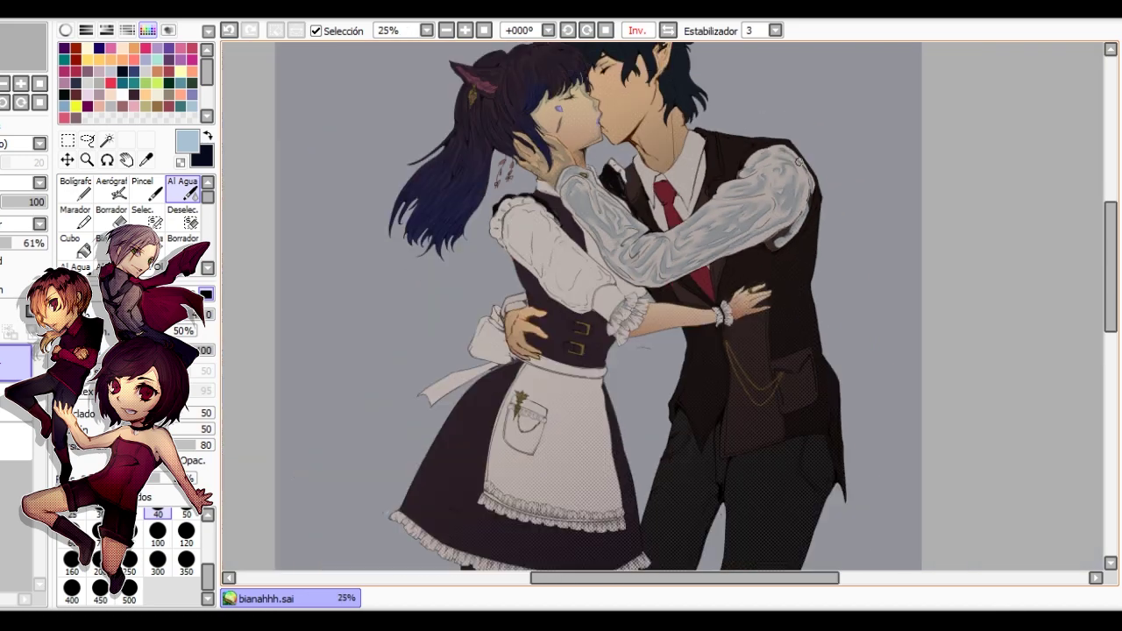
scroll(786, 174, up, 2)
key(h)
scroll(617, 231, up, 2)
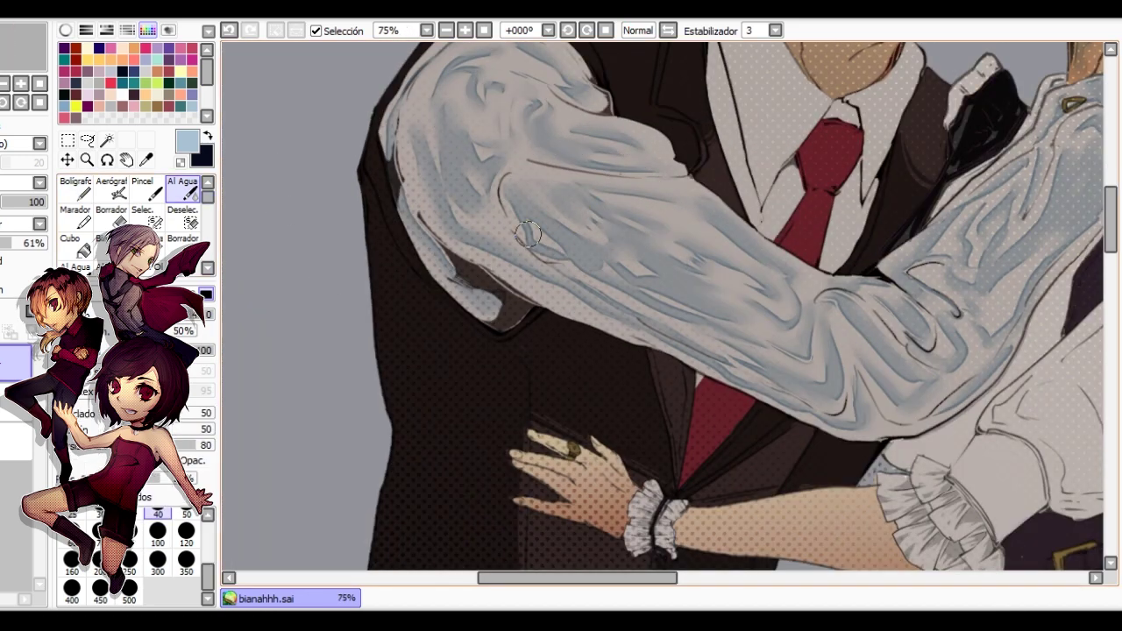
scroll(552, 166, down, 3)
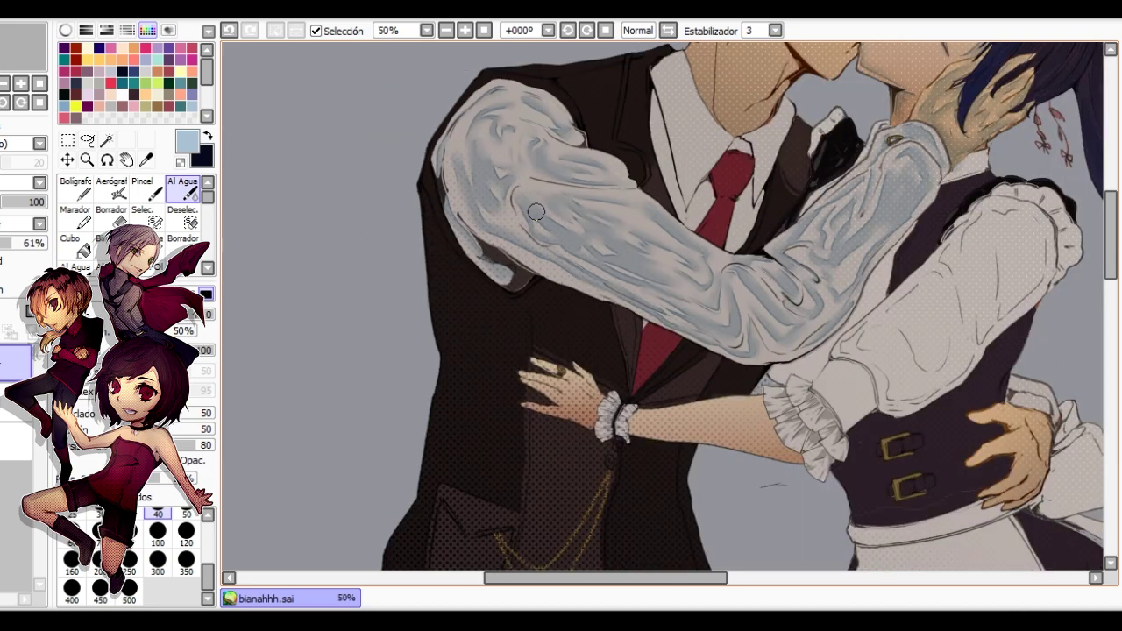
Mirror the view and paint light blue fold strokes on the man's shirt collar, tie and lapels with the pen.
key(h)
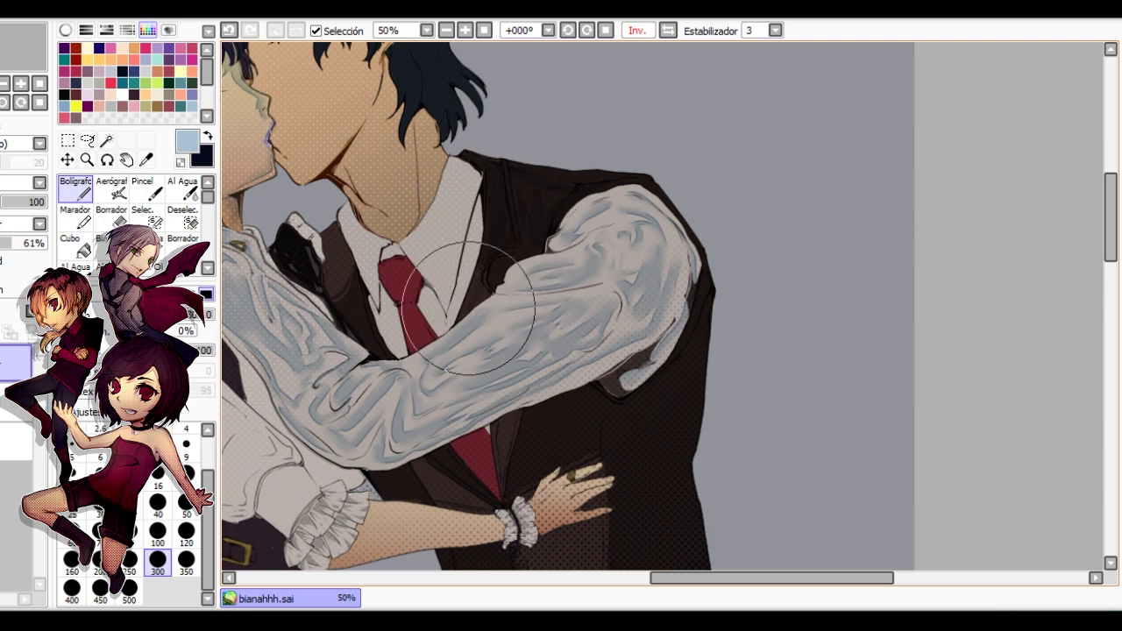
mouse_move(473, 261)
mouse_down()
mouse_move(477, 214)
mouse_move(449, 314)
mouse_move(429, 316)
mouse_up()
mouse_move(476, 181)
mouse_down()
mouse_move(423, 232)
mouse_move(463, 203)
mouse_move(435, 277)
mouse_move(420, 243)
mouse_move(443, 268)
mouse_up()
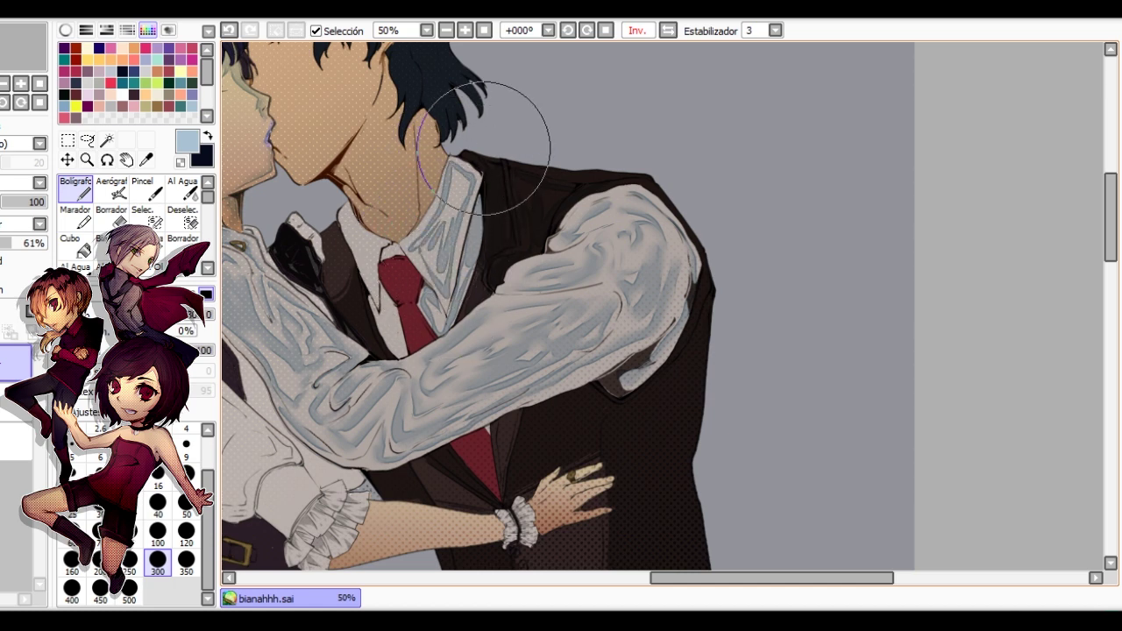
mouse_move(390, 206)
mouse_down()
mouse_move(351, 237)
mouse_move(367, 234)
mouse_up()
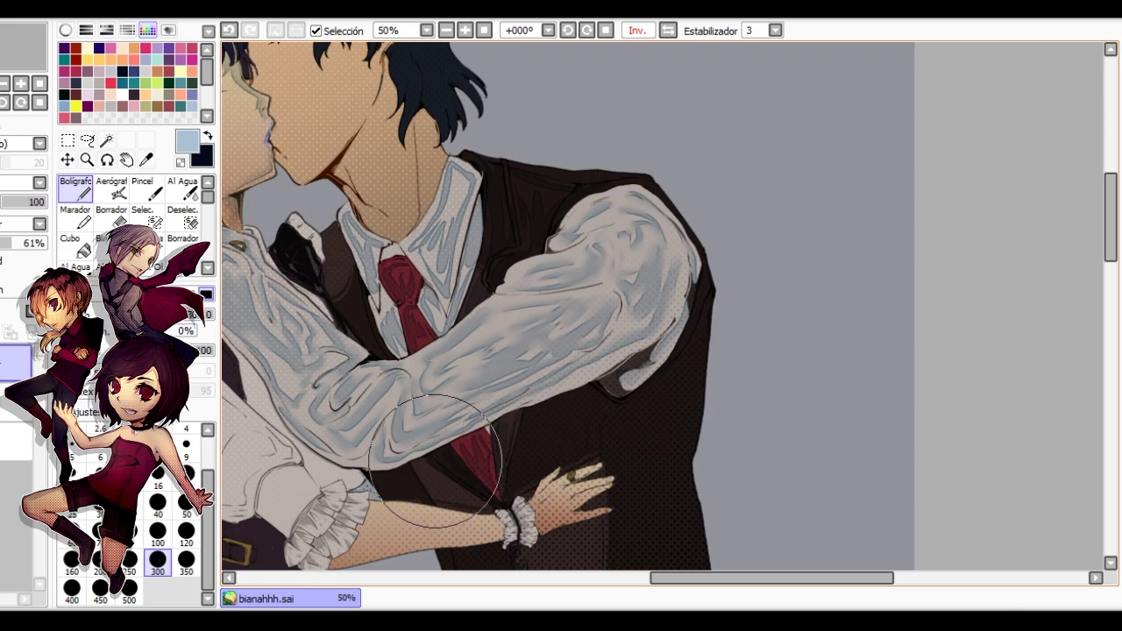
Return to the unmirrored view and add thin fold strokes to the man's vest around the sleeve, undoing one stroke.
key(h)
drag(853, 459, 600, 368)
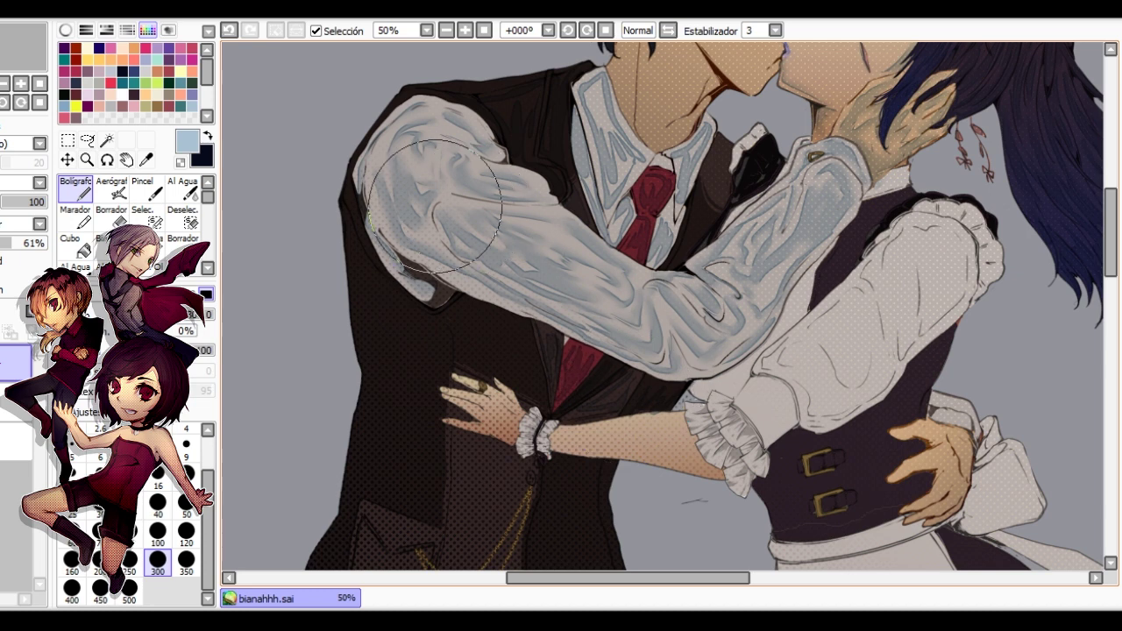
click(229, 29)
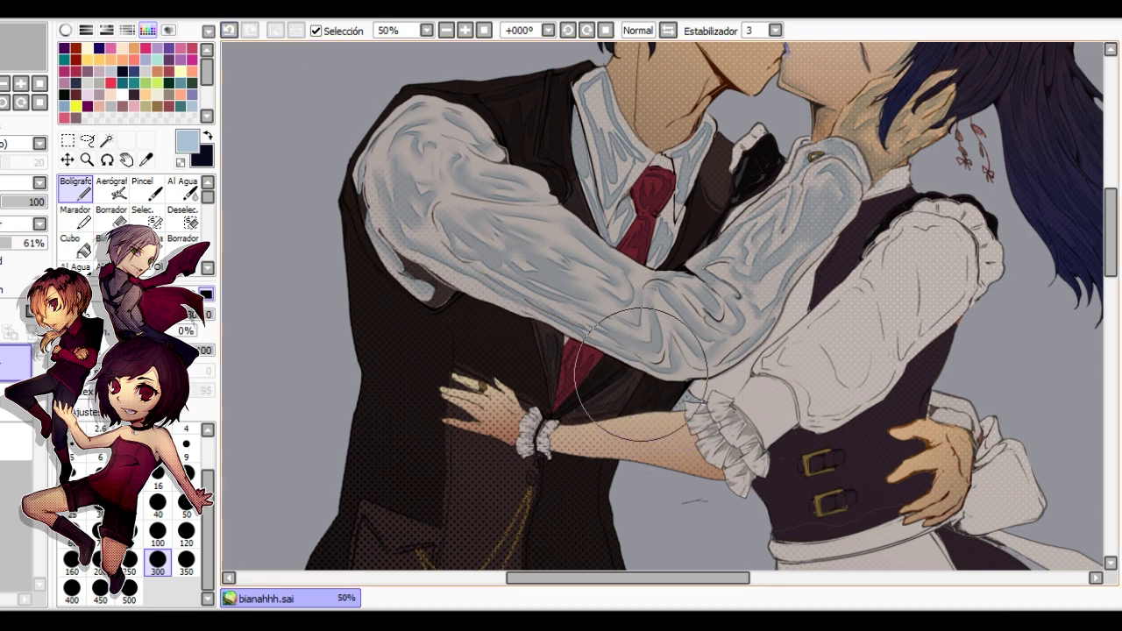
drag(571, 339, 465, 300)
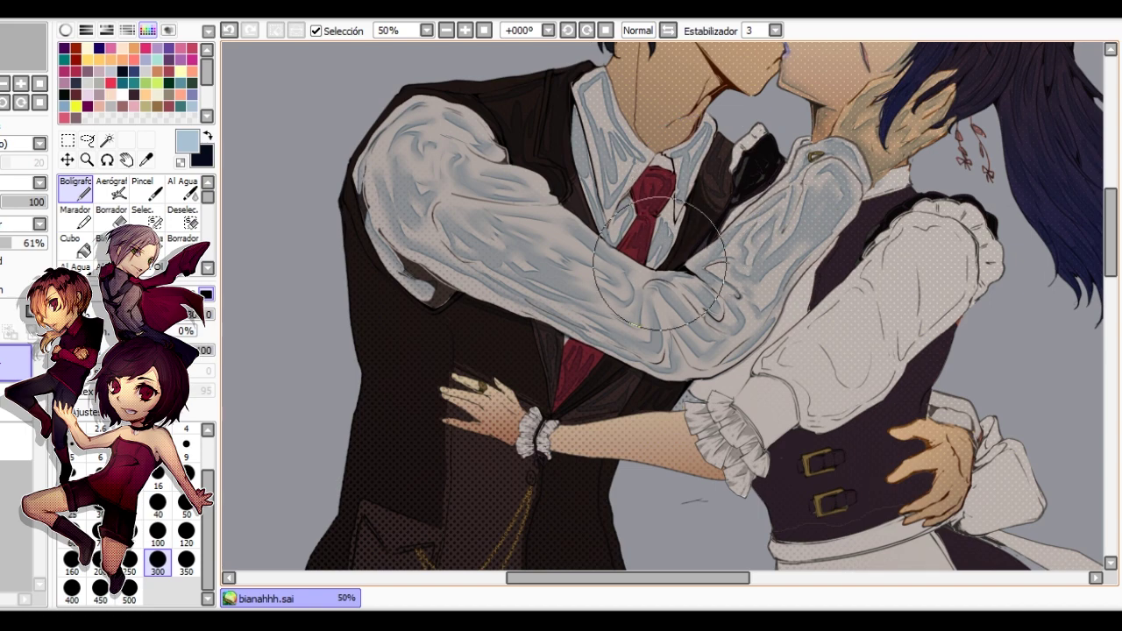
Add thin fold strokes down the man's vest beside the girl's hand, finishing in the mirrored view.
scroll(554, 258, down, 1)
scroll(531, 314, up, 1)
drag(537, 391, 503, 292)
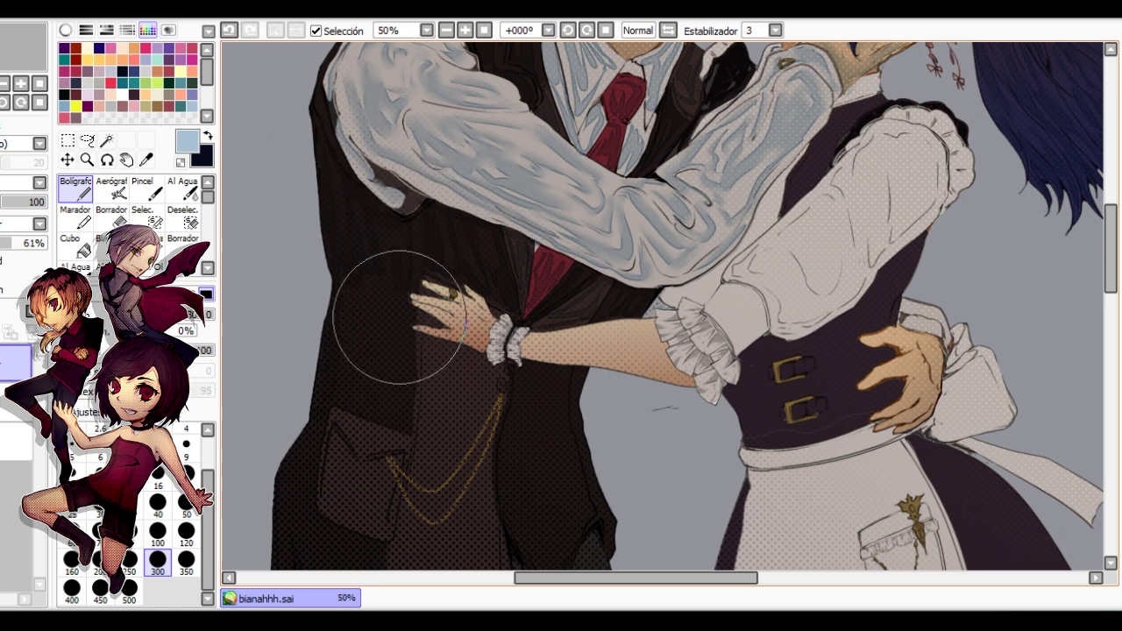
key(h)
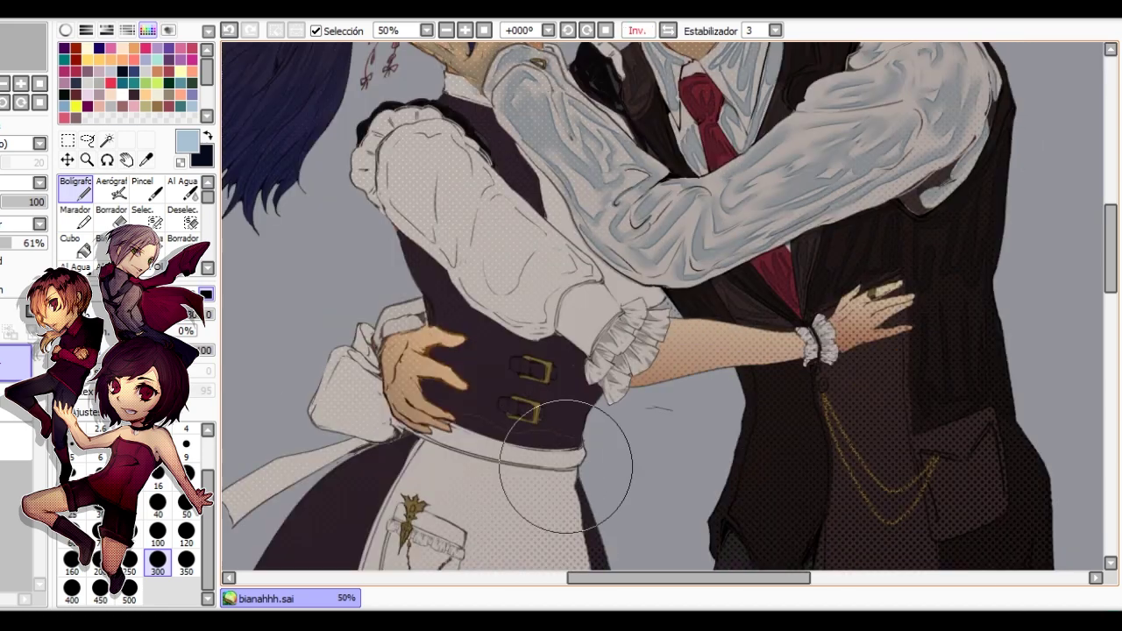
Paint thin vertical fold strokes down the man's lower vest and around its pocket, checking the drawing in the mirrored view.
drag(923, 427, 676, 361)
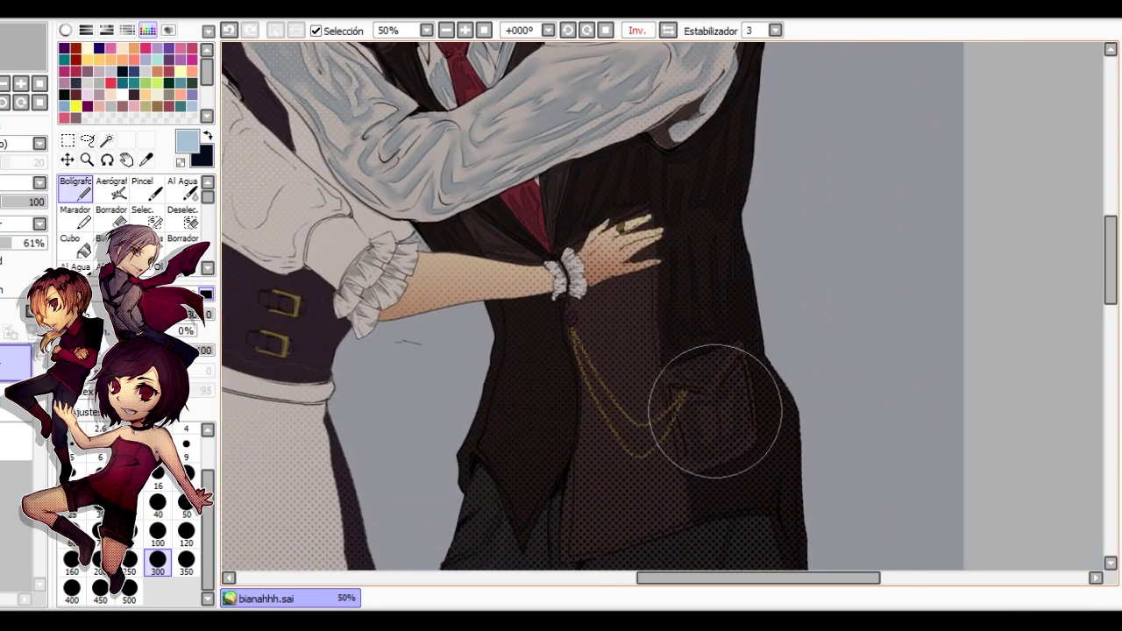
scroll(770, 401, down, 3)
scroll(815, 301, up, 1)
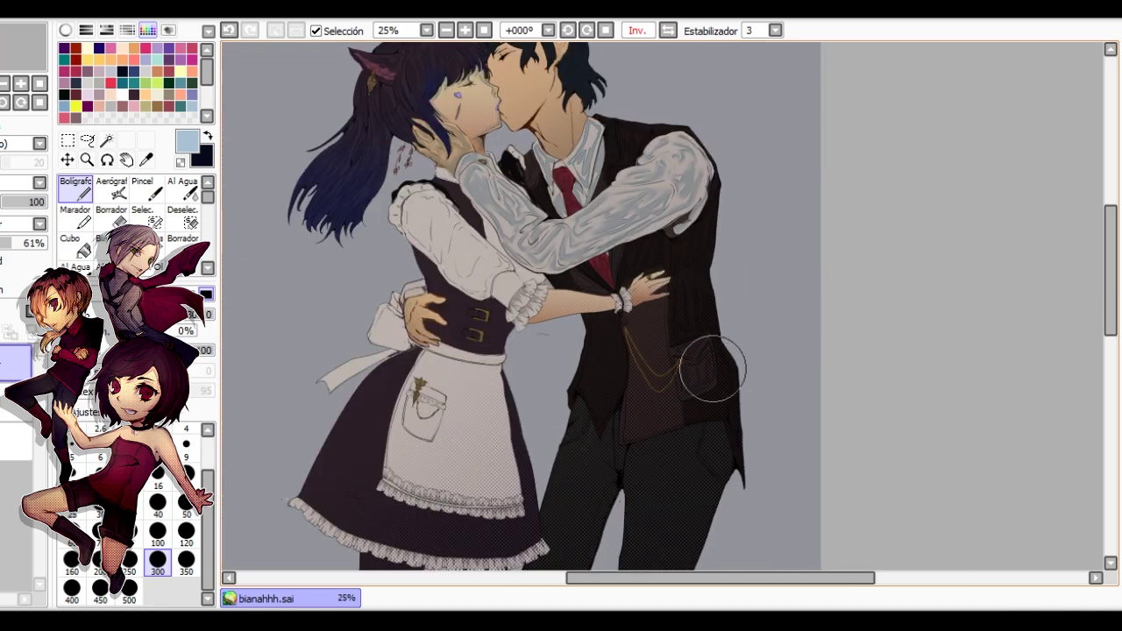
drag(710, 408, 613, 250)
scroll(625, 226, up, 1)
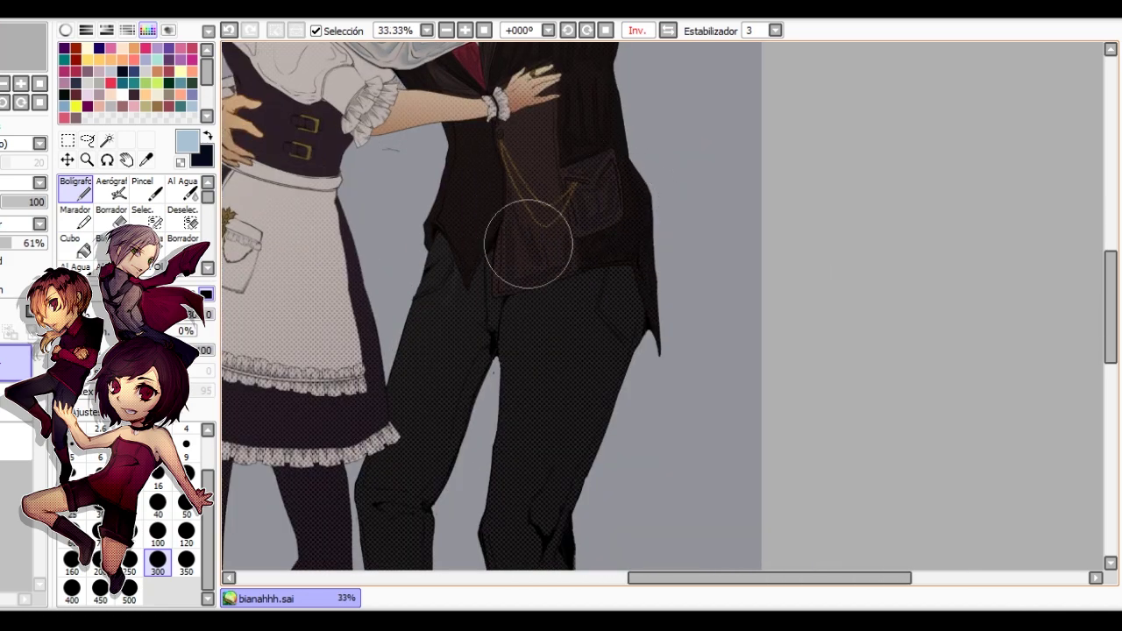
key(h)
drag(850, 140, 620, 263)
scroll(619, 263, up, 1)
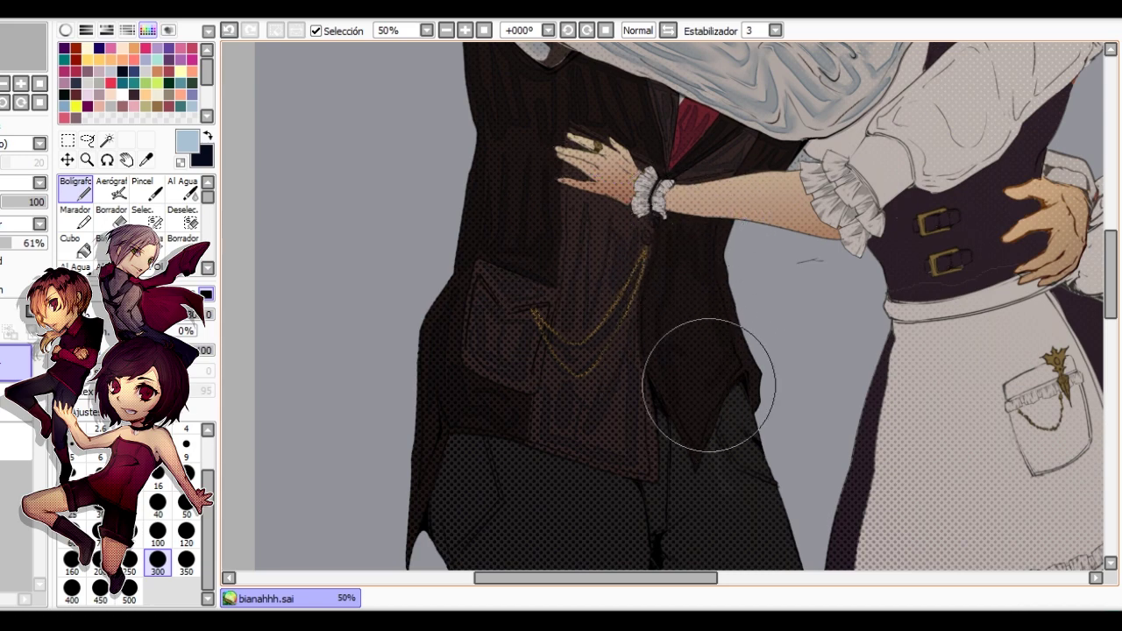
key(h)
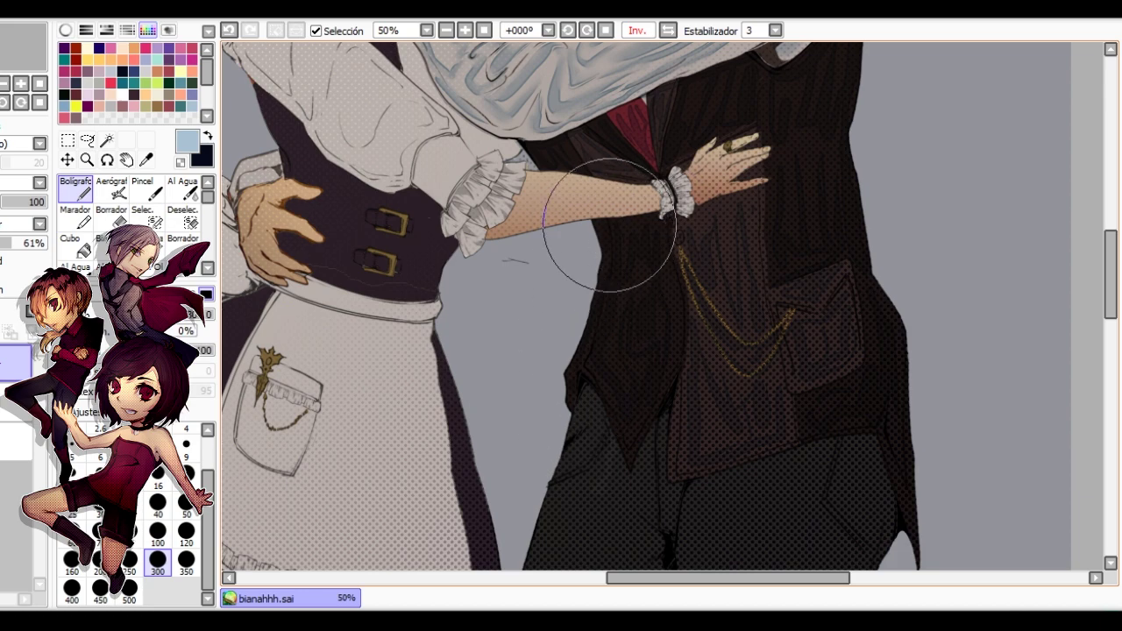
drag(668, 289, 378, 452)
Refine the light blue highlights on the man's shirt collar and shirt front, alternating pen, eraser and water brush blending.
click(182, 189)
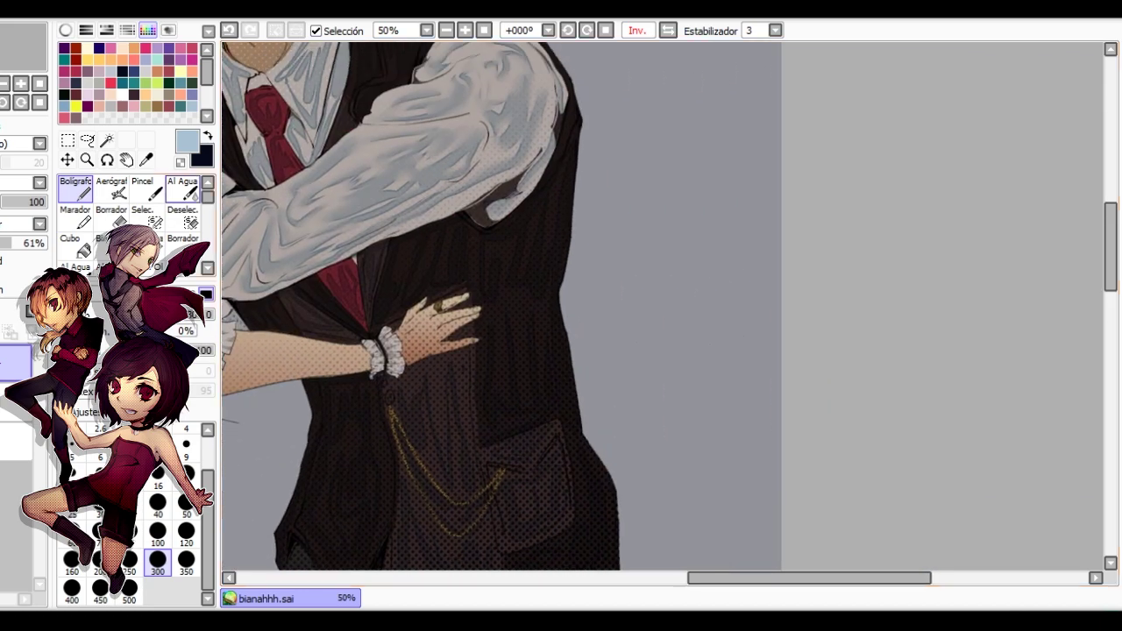
drag(491, 263, 695, 436)
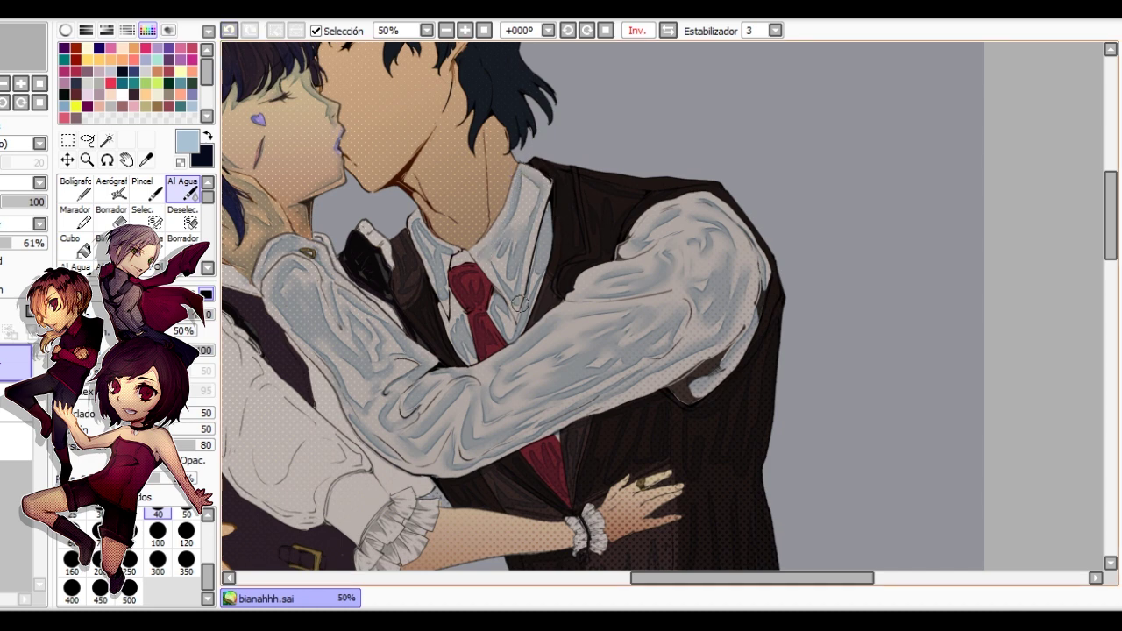
key(n)
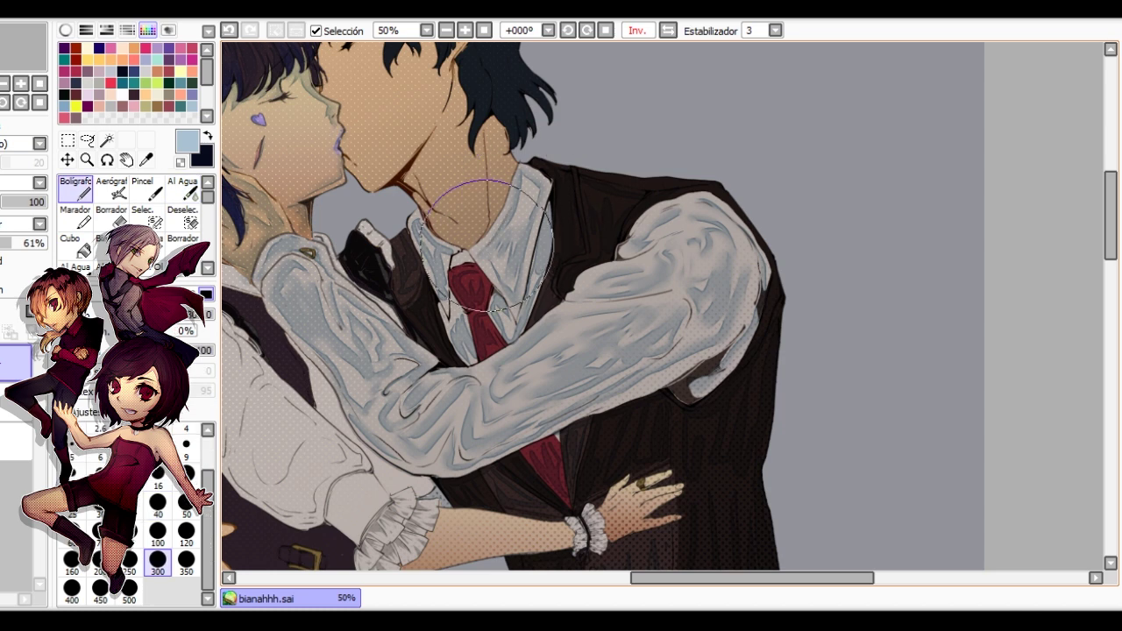
key(e)
key(c)
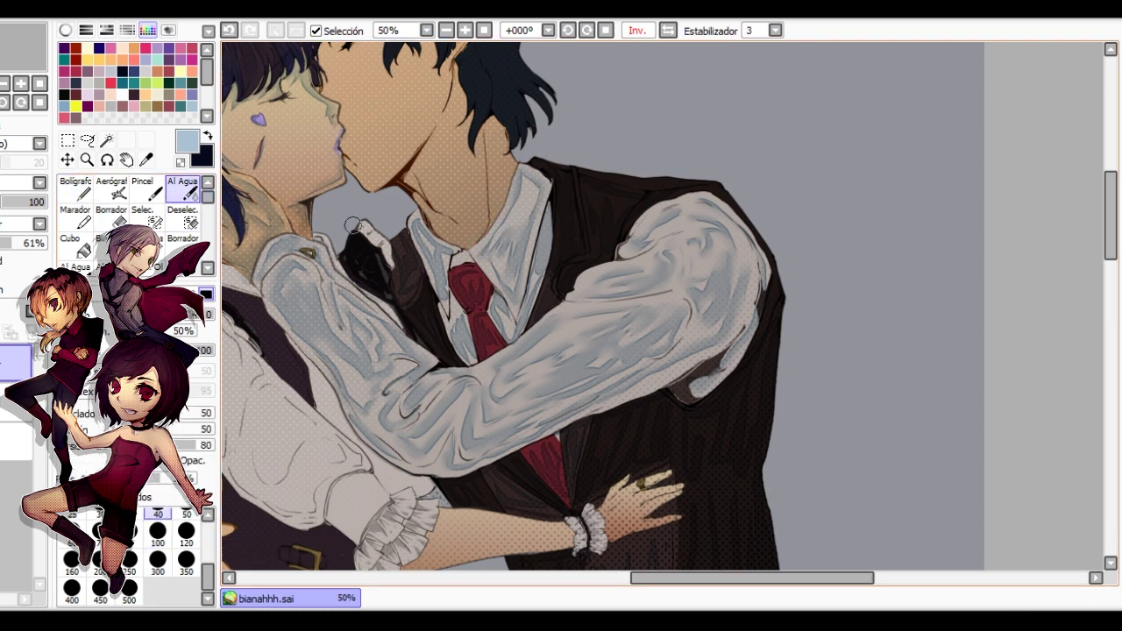
key(n)
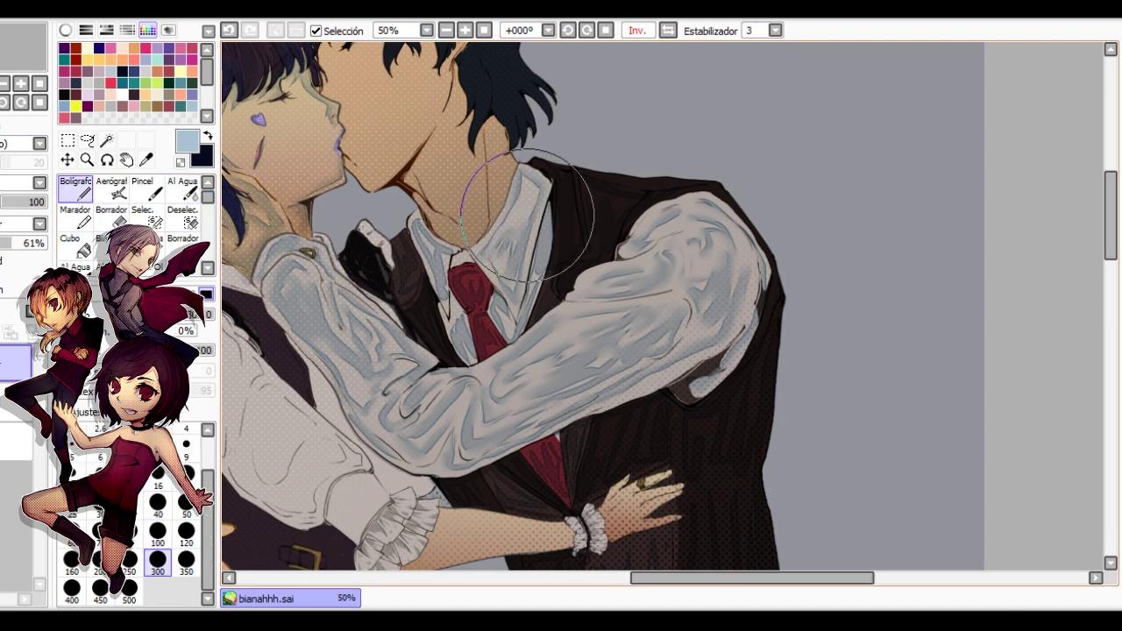
key(c)
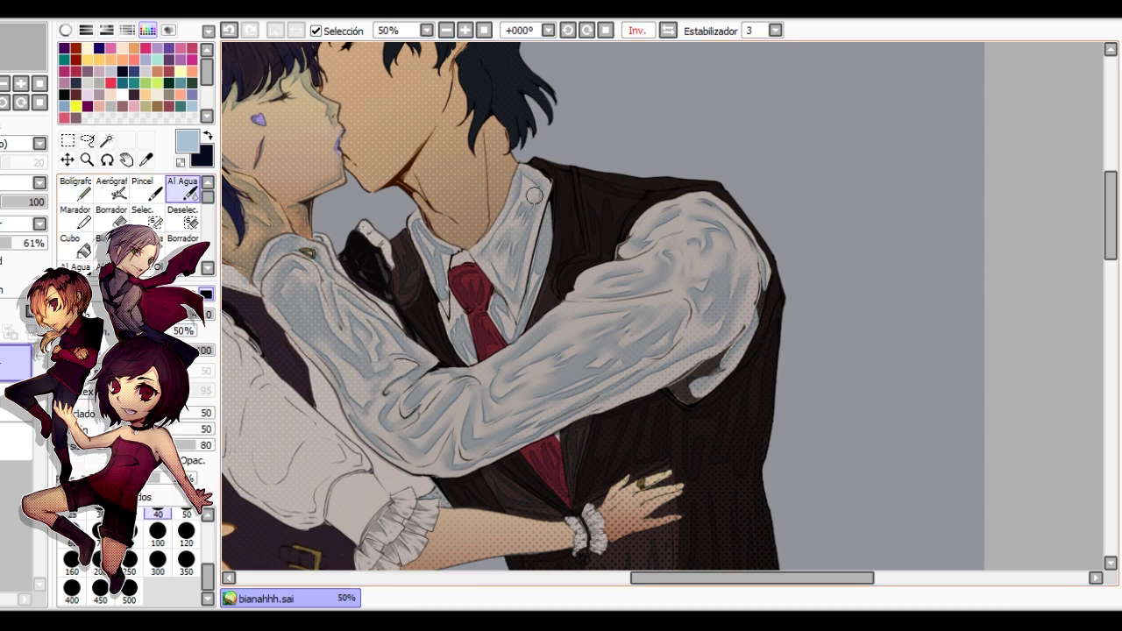
key(e)
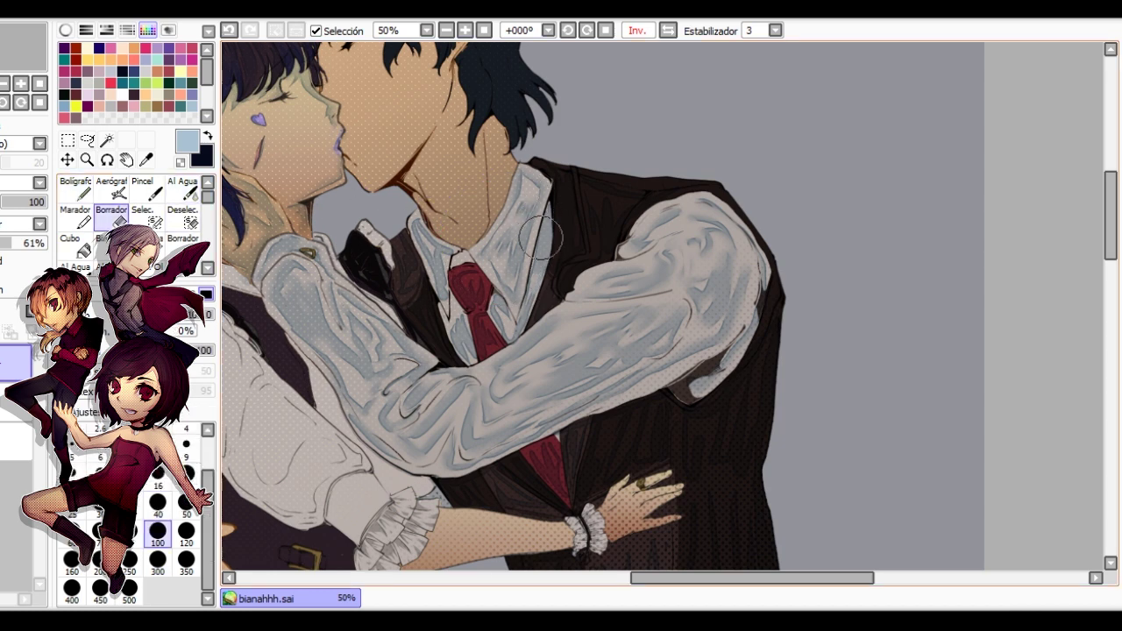
key(c)
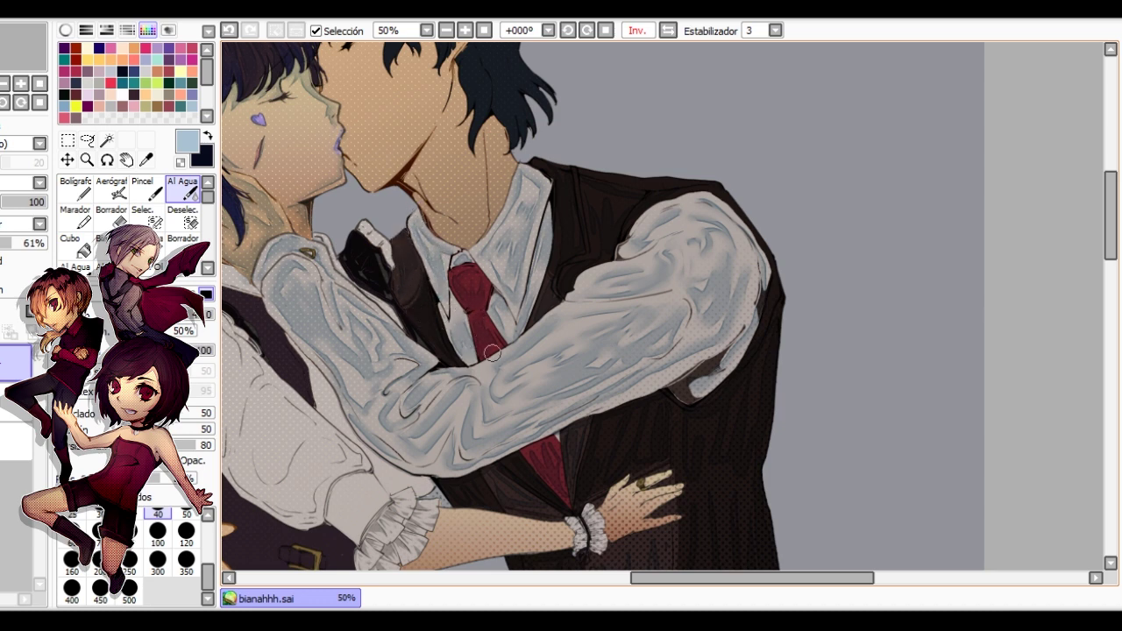
Mirror the view and add and blend faint fold strokes on the man's vest beside the girl's hand.
scroll(539, 408, down, 2)
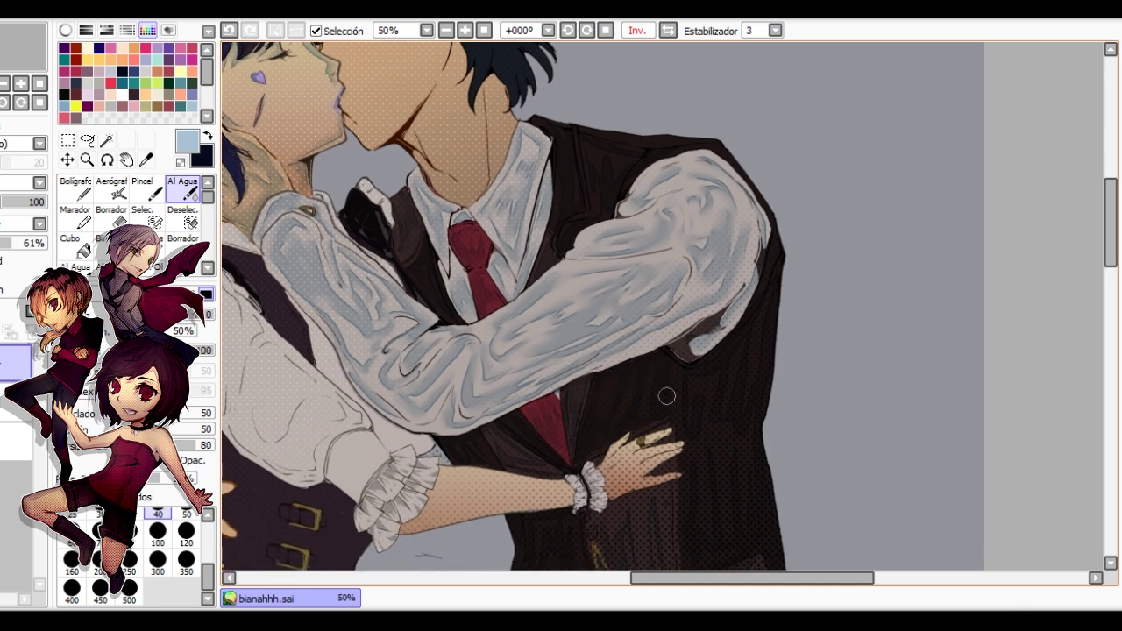
drag(659, 455, 611, 394)
key(h)
drag(671, 422, 482, 373)
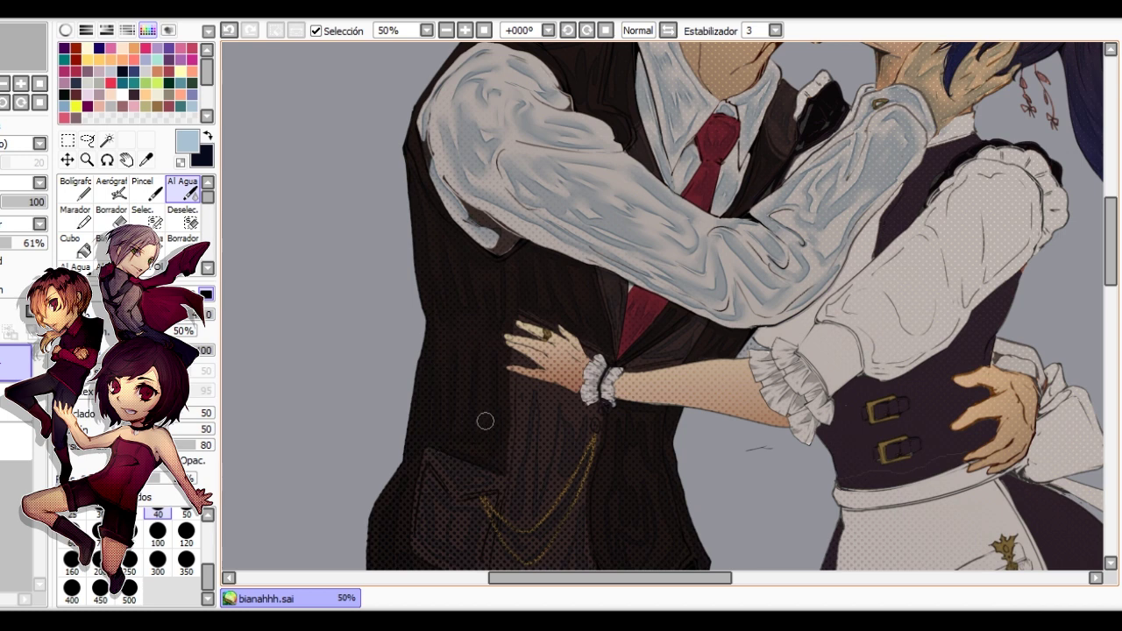
key(n)
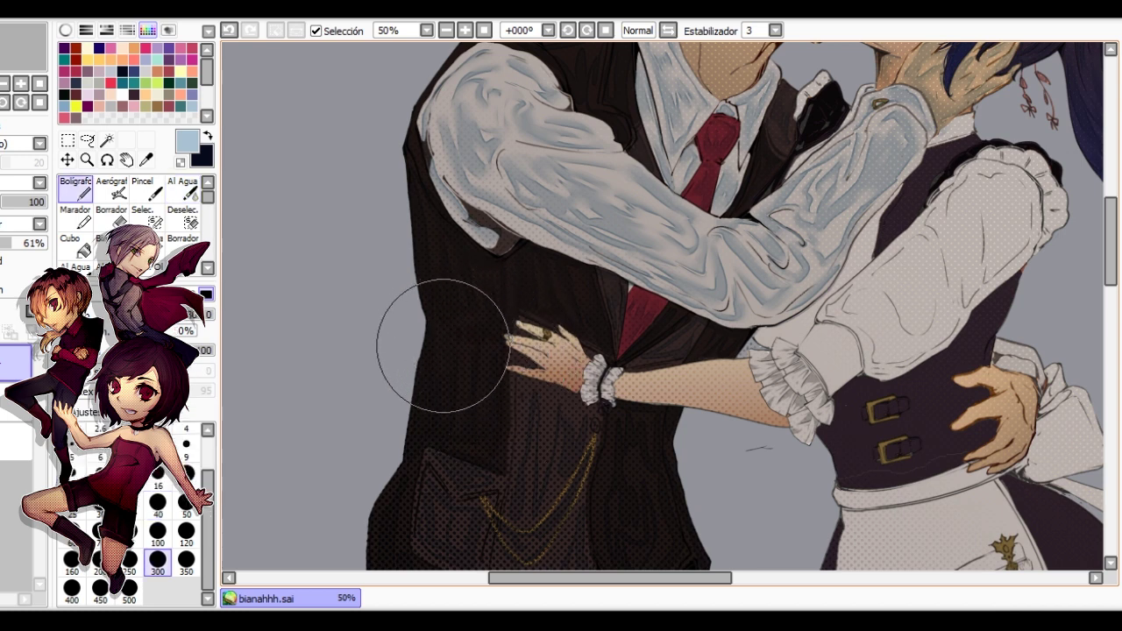
click(182, 189)
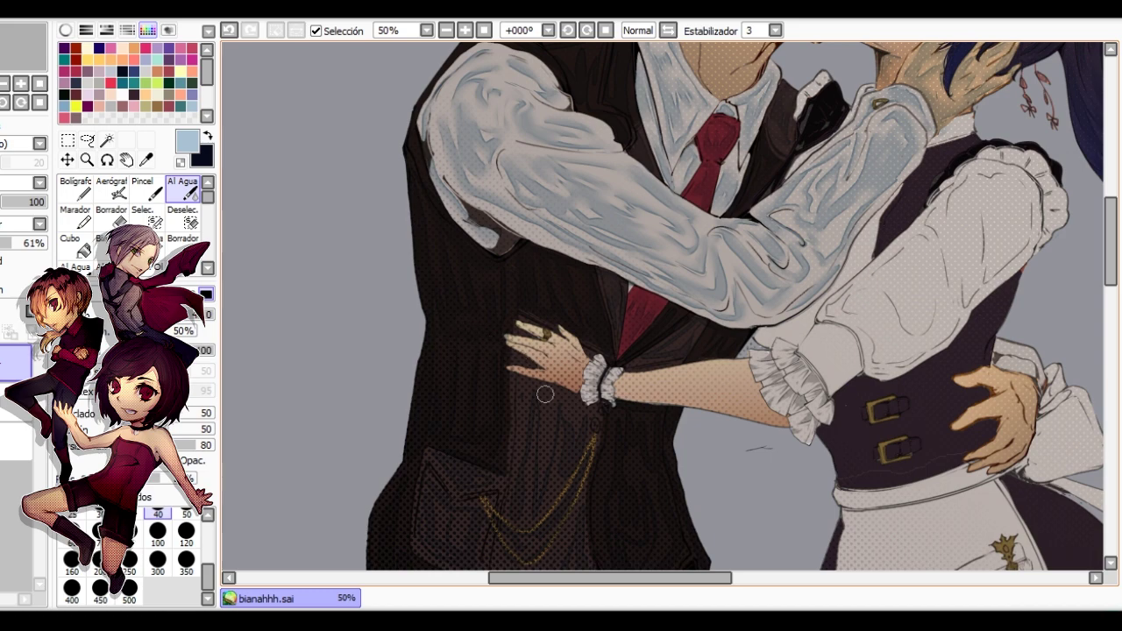
Return to the unmirrored view and add and blend fold strokes around the vest's pocket and lower hem.
drag(545, 394, 469, 321)
key(h)
drag(707, 426, 467, 355)
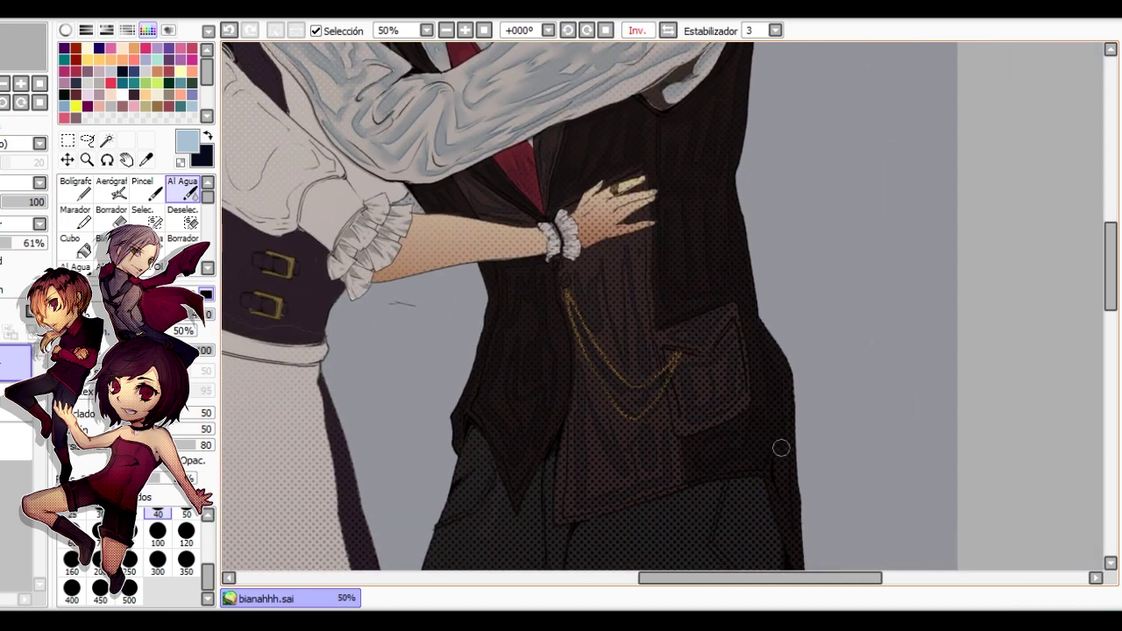
drag(783, 525, 688, 424)
key(n)
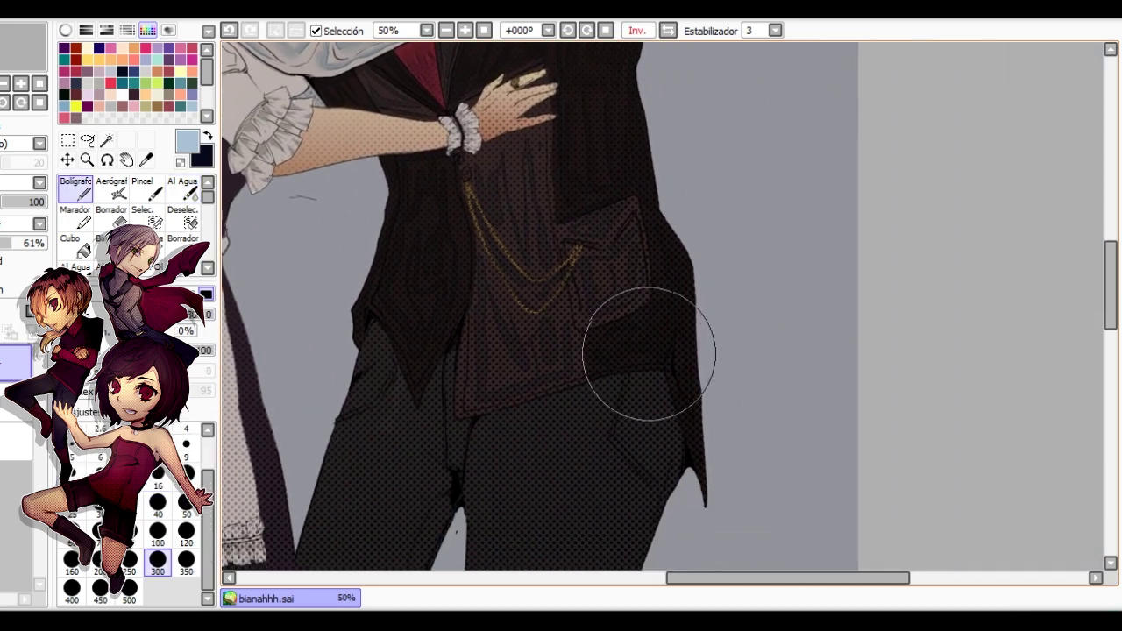
click(183, 190)
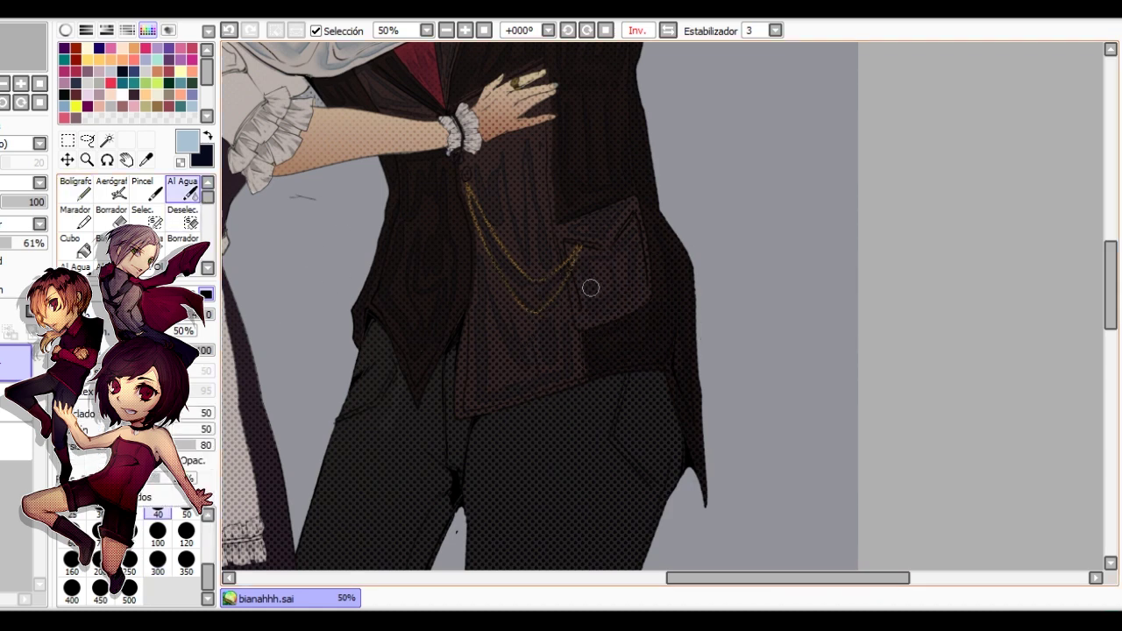
Clean up the strokes by the vest pocket with the eraser and rework the vest panel below the girl's hand.
key(e)
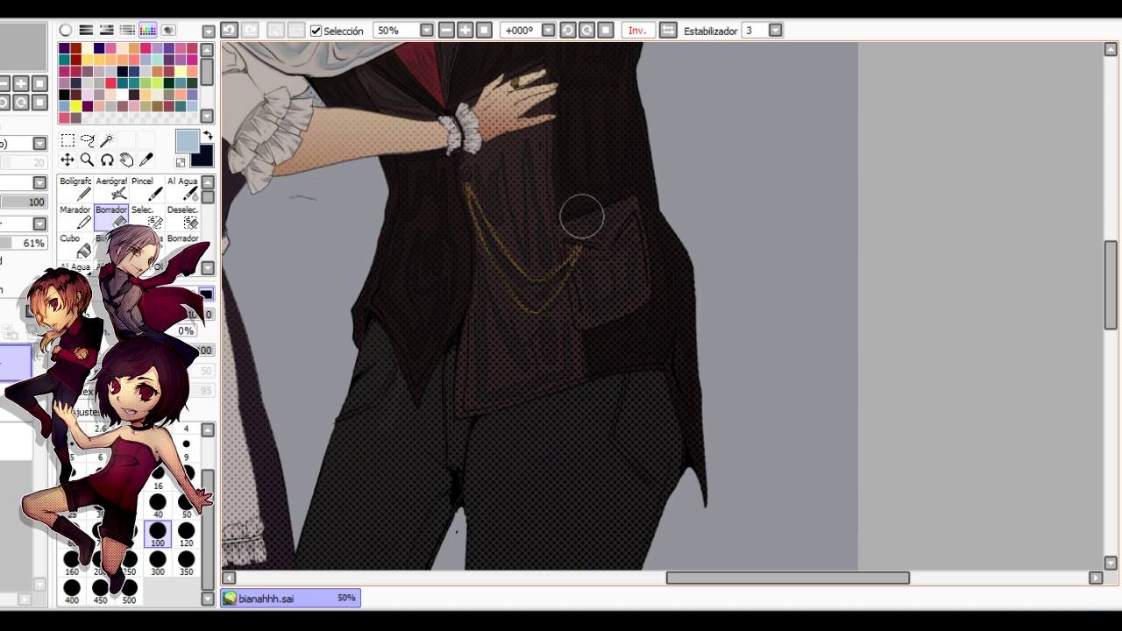
key(n)
click(182, 189)
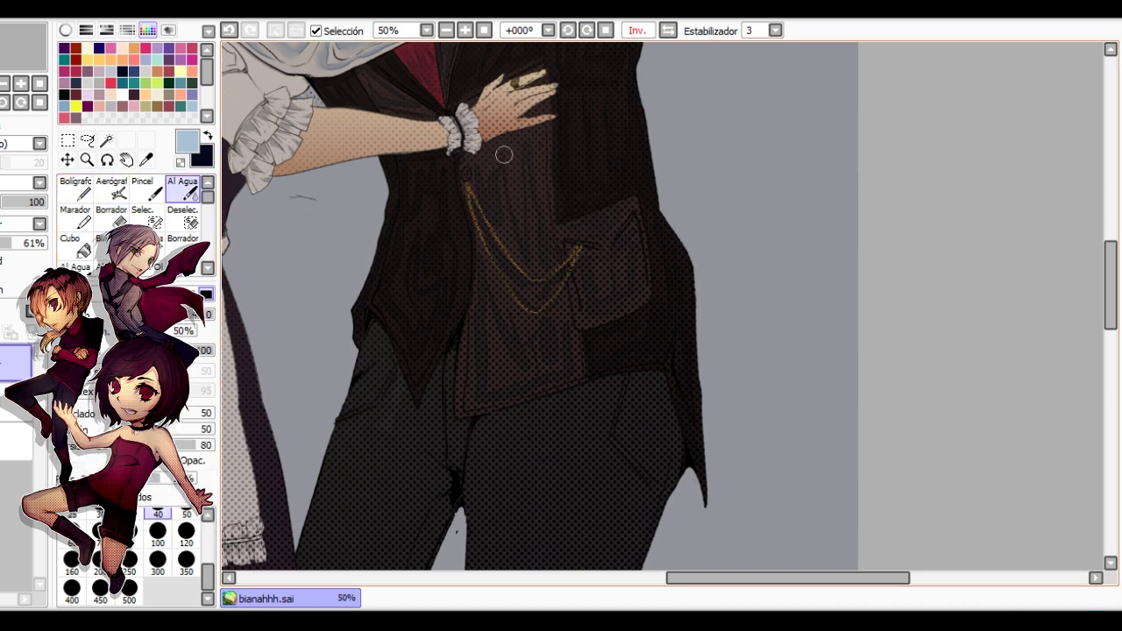
key(n)
drag(600, 252, 611, 366)
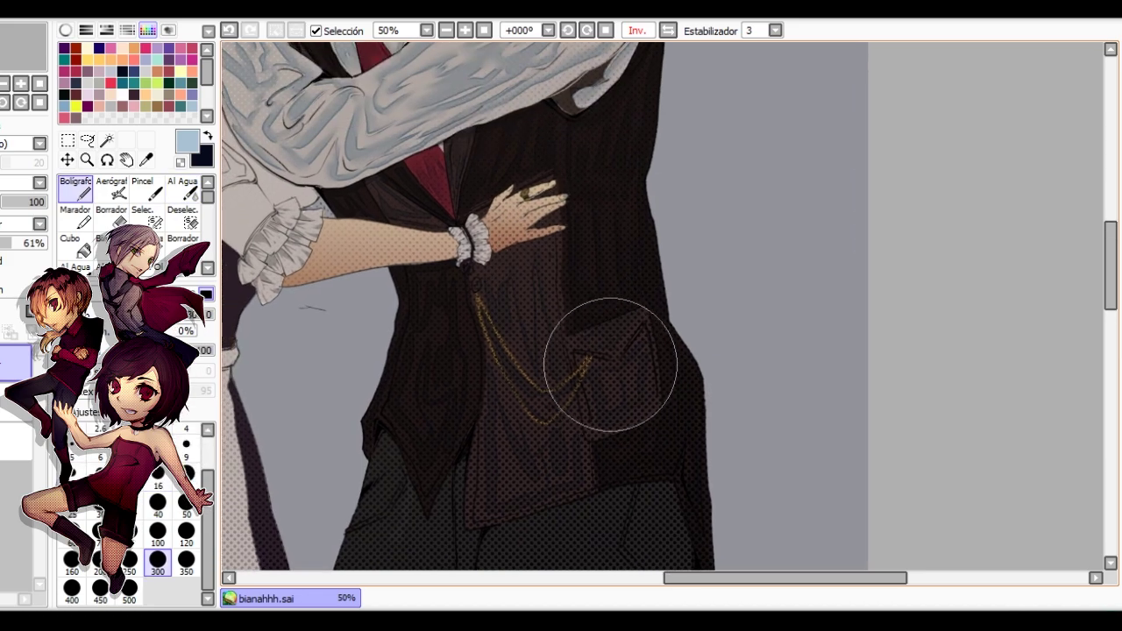
Mirror the view and touch up the vest folds around the girl's hand with the pen, eraser and water brush.
key(h)
drag(733, 369, 538, 368)
key(e)
key(n)
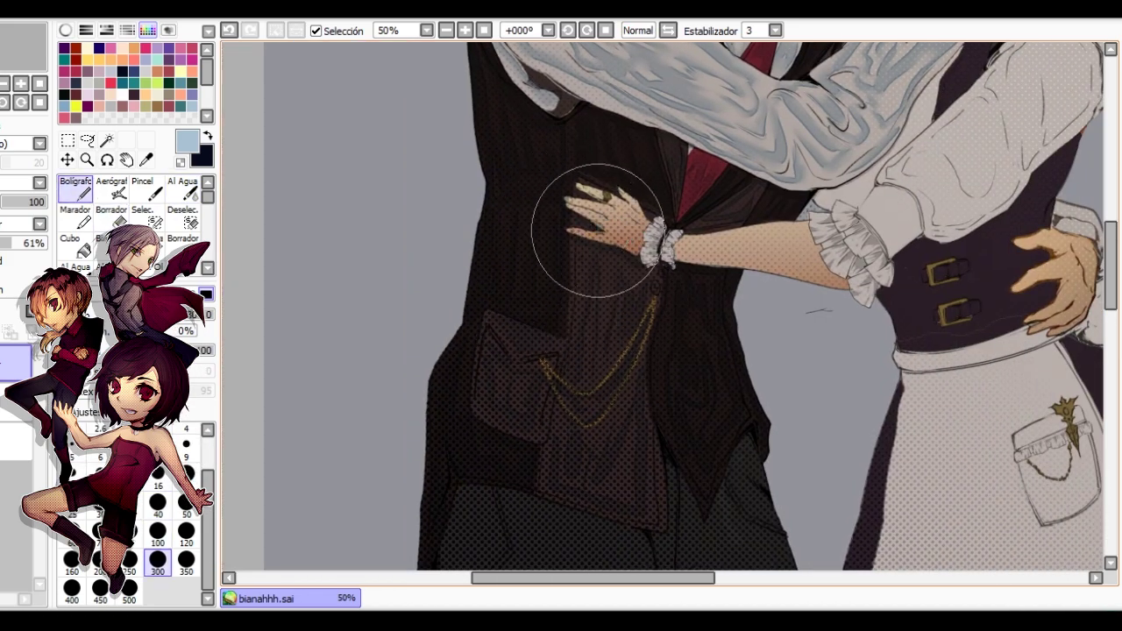
key(c)
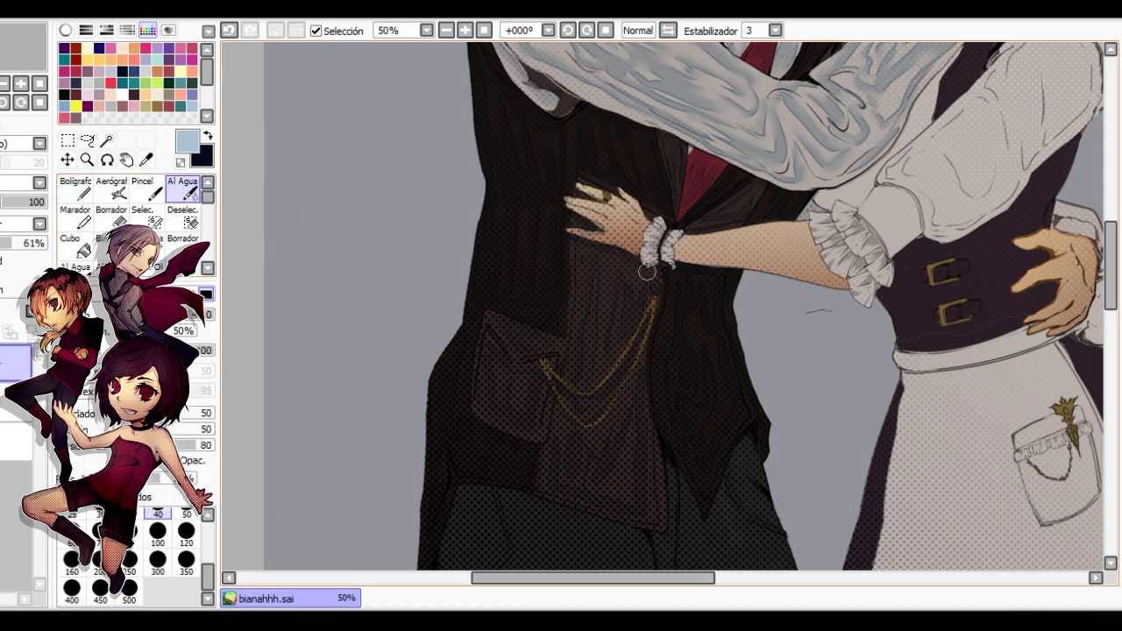
key(n)
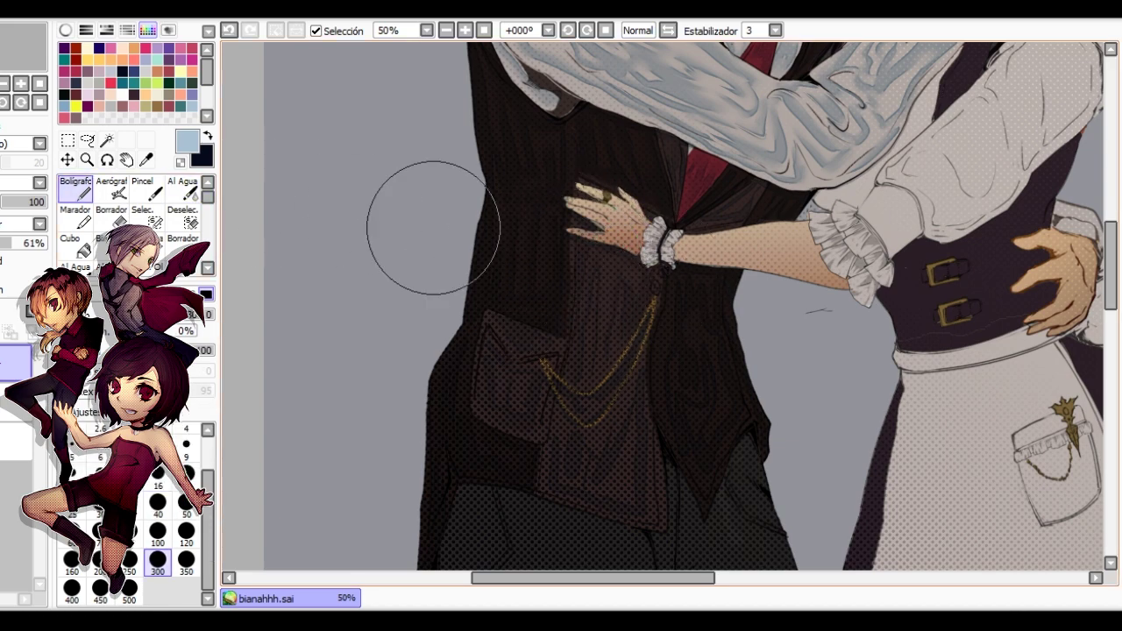
key(c)
Return to the unmirrored view and paint light blue strokes on the girl's hand, wrist ruffle and sleeve ruffle with the pen.
key(h)
key(n)
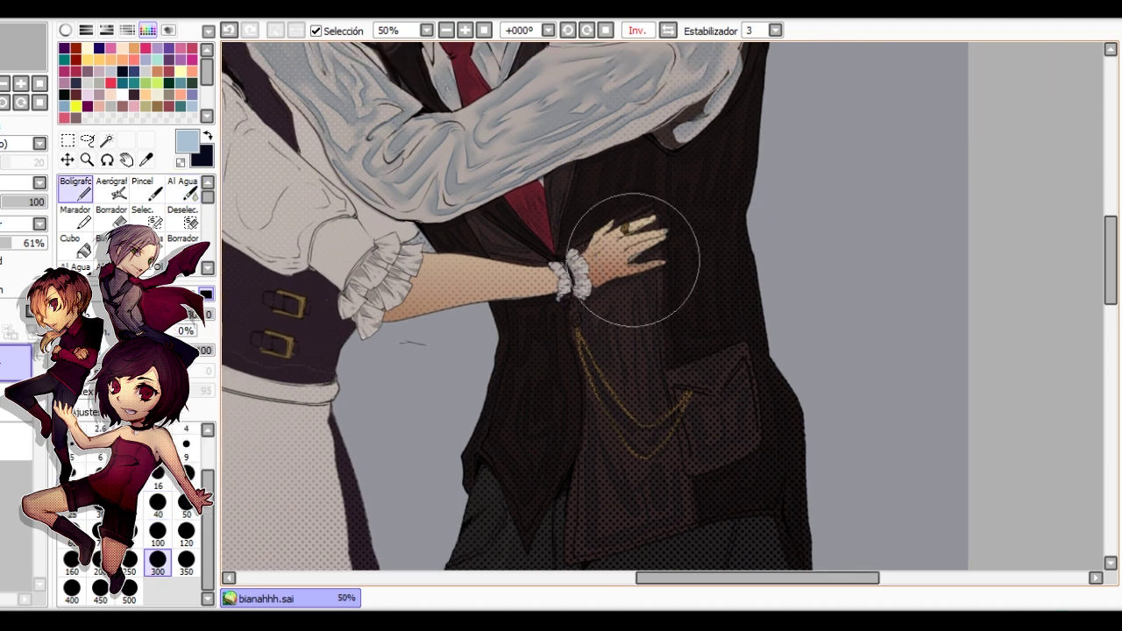
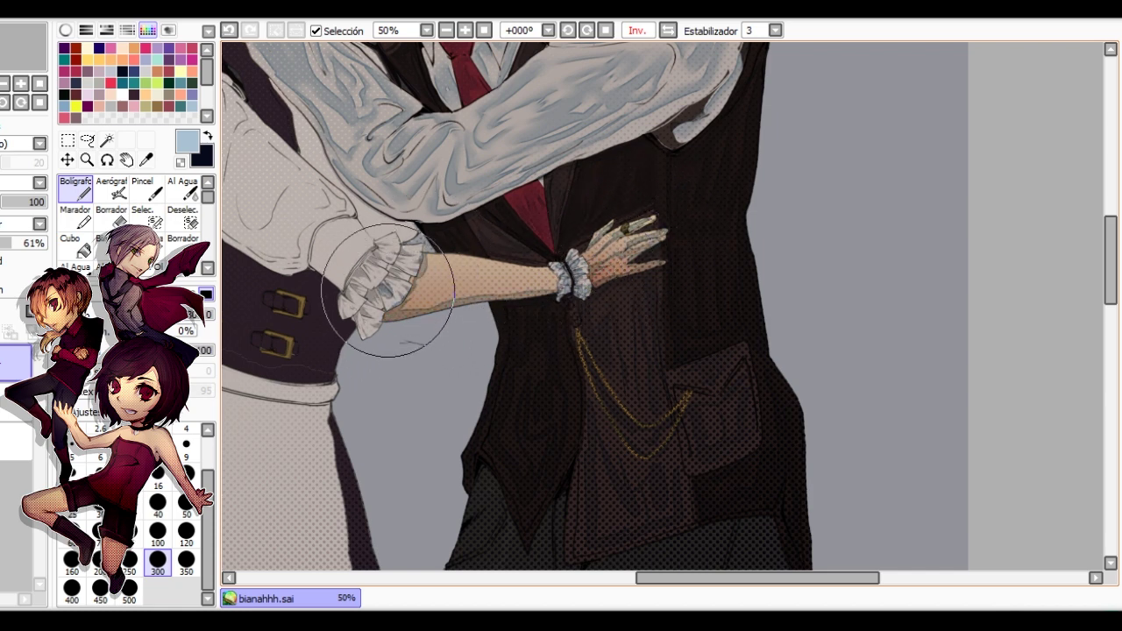
mouse_move(381, 249)
mouse_down()
mouse_move(369, 280)
mouse_move(375, 324)
mouse_move(386, 291)
mouse_up()
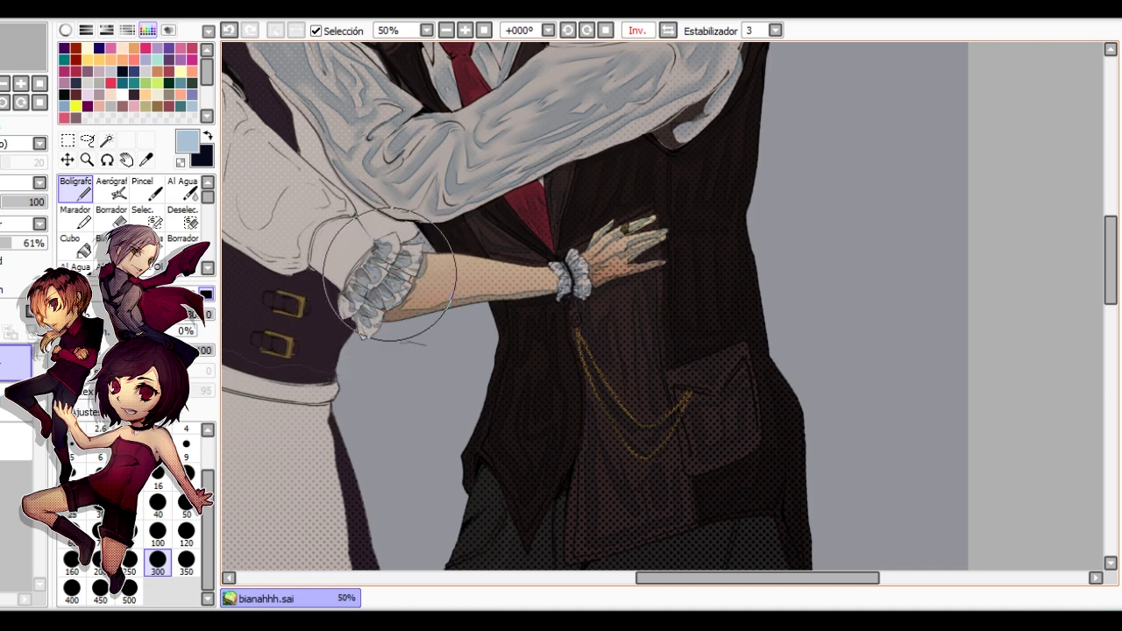
Blend the light blue strokes on the girl's sleeve ruffle and clean up the edges with the eraser, continuing in the mirrored view.
click(184, 189)
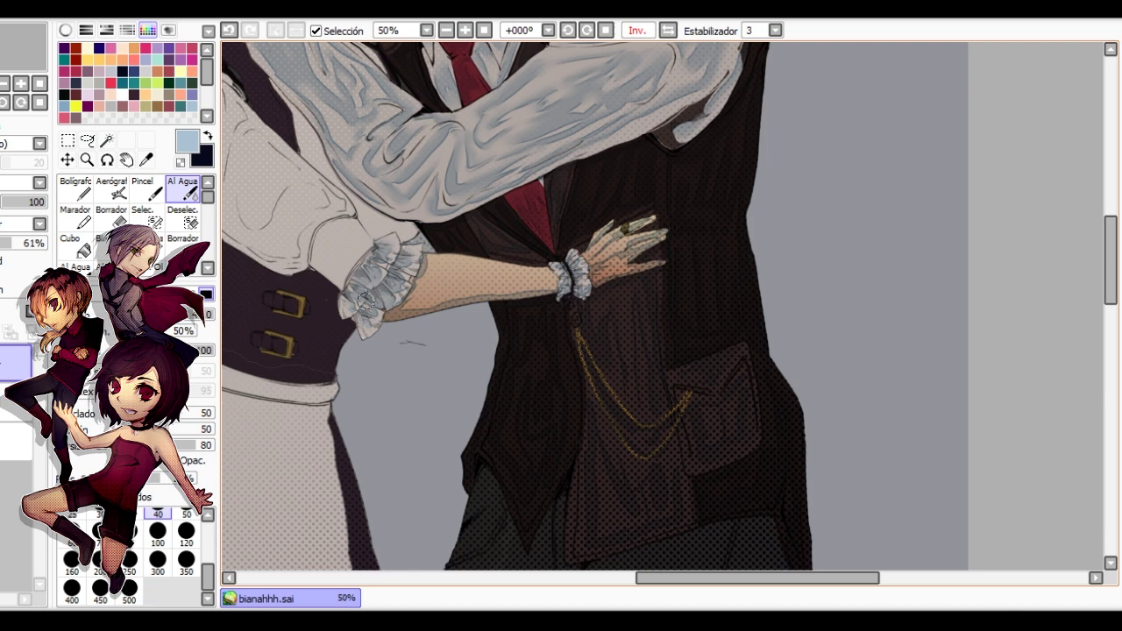
key(e)
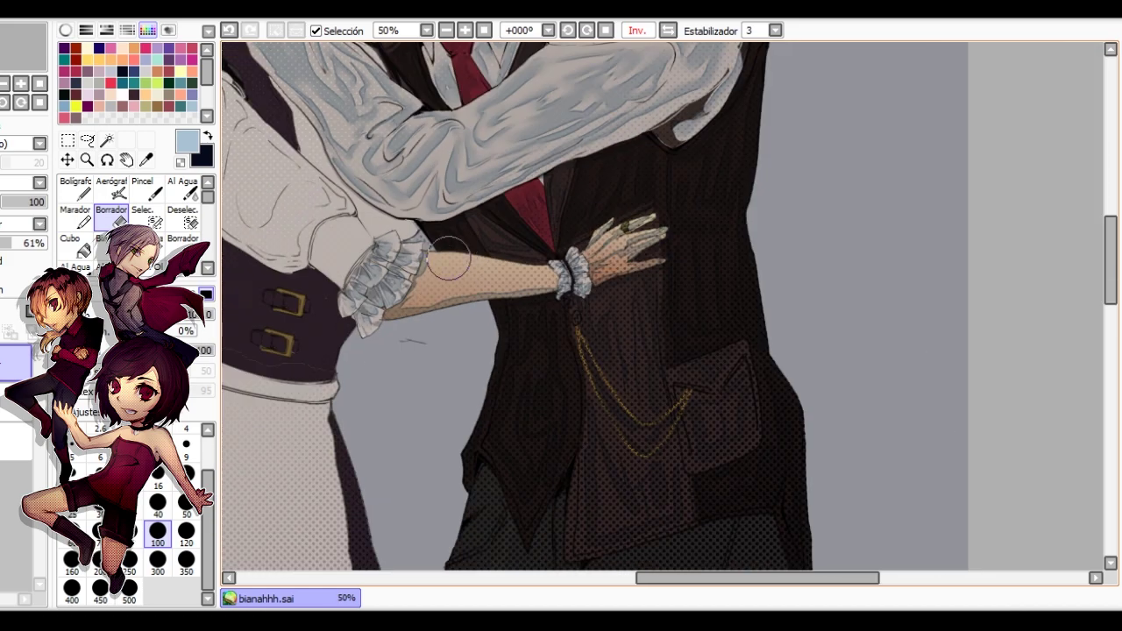
key(h)
drag(909, 262, 561, 261)
key(c)
scroll(556, 259, up, 1)
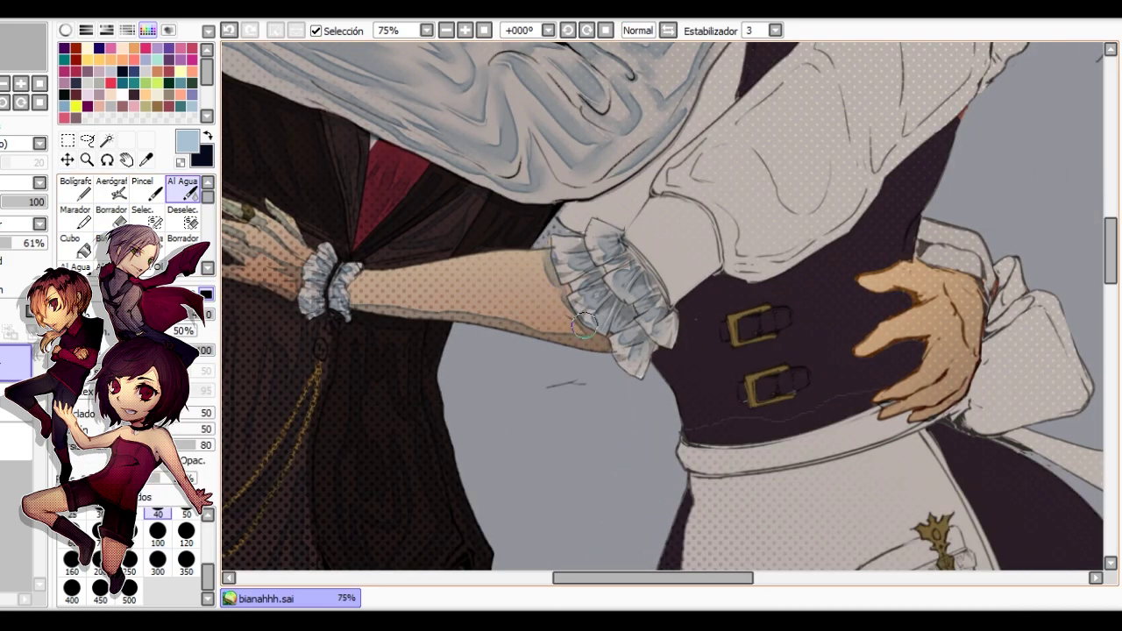
Return to the unmirrored view, paint long light blue strokes along the girl's forearm, and trim them with the eraser before blending.
scroll(585, 326, down, 2)
scroll(585, 326, up, 1)
key(h)
key(n)
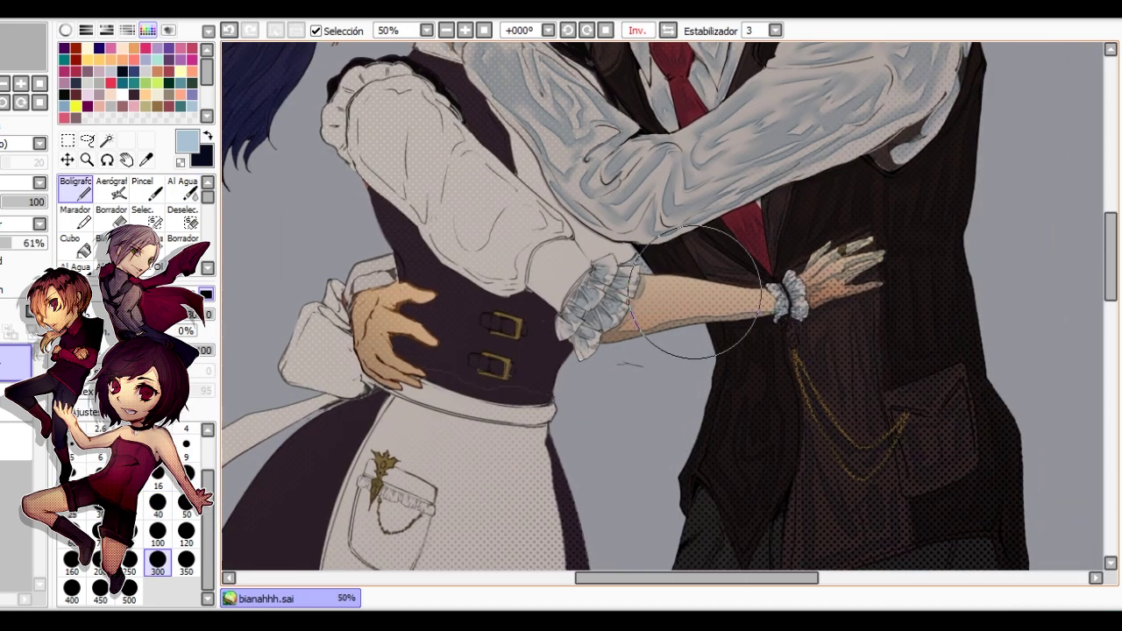
drag(647, 280, 756, 293)
drag(646, 305, 766, 296)
click(111, 216)
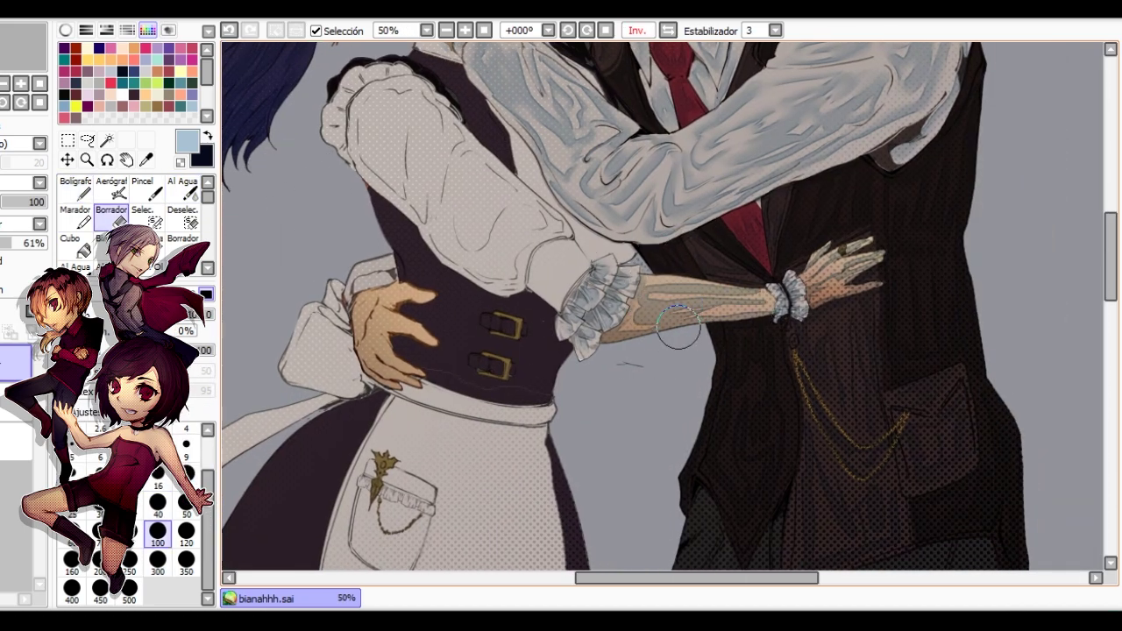
key(c)
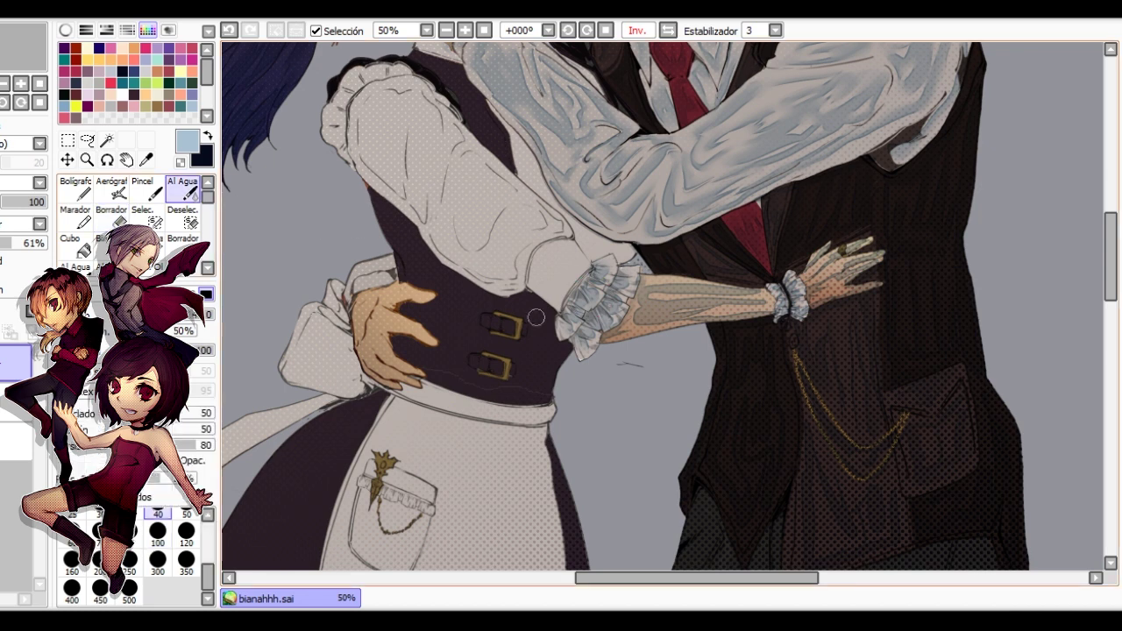
Add light blue pen strokes on the girl's forearm beside the sleeve ruffle, blend them with the water brush and trim with the eraser.
key(n)
drag(629, 284, 627, 316)
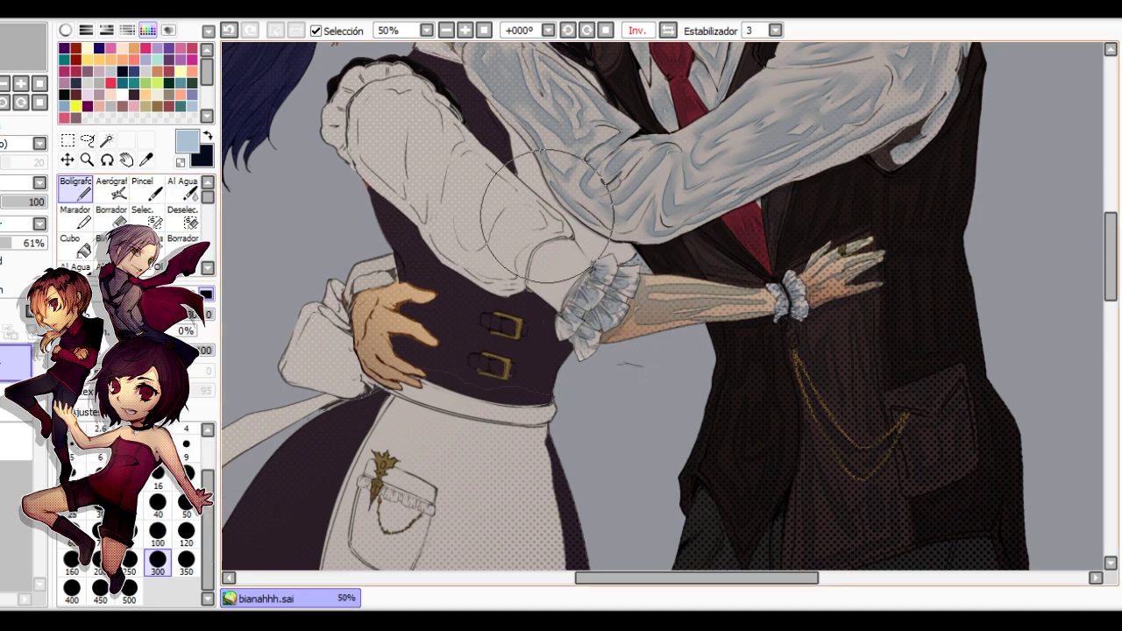
click(183, 189)
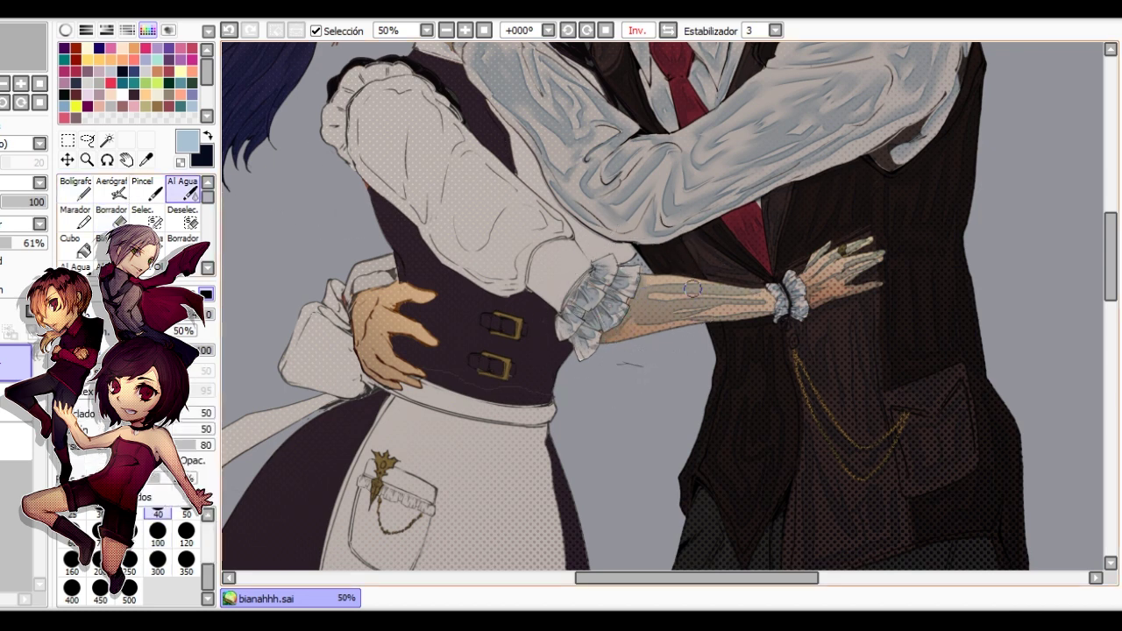
key(e)
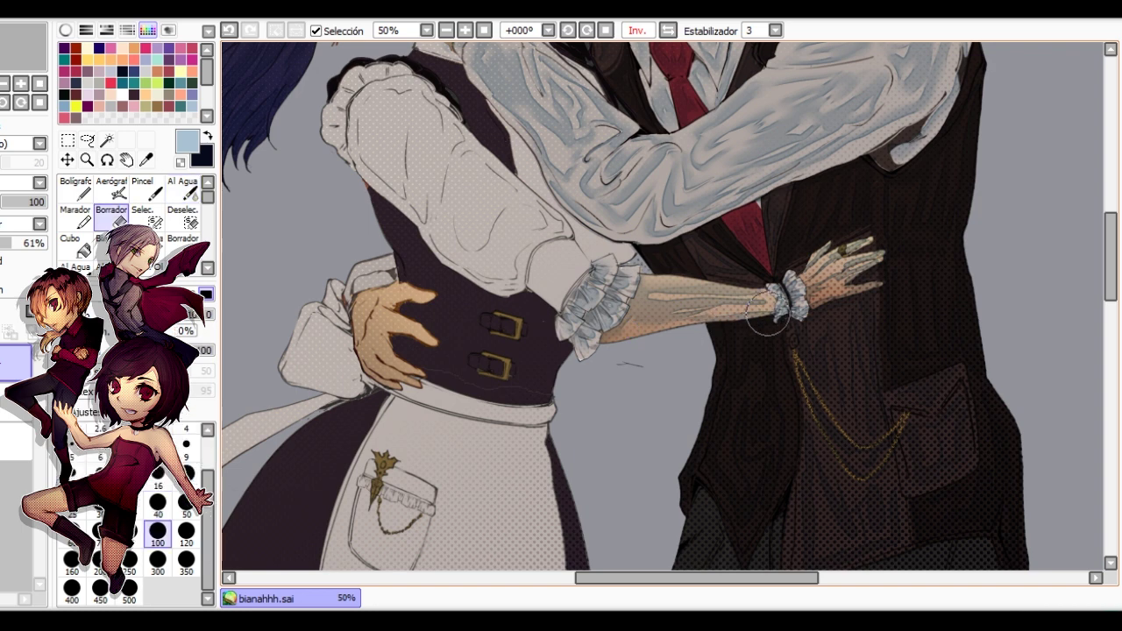
Fill more of the girl's forearm with light blue, erase the excess along its lower edge and blend the strokes.
key(n)
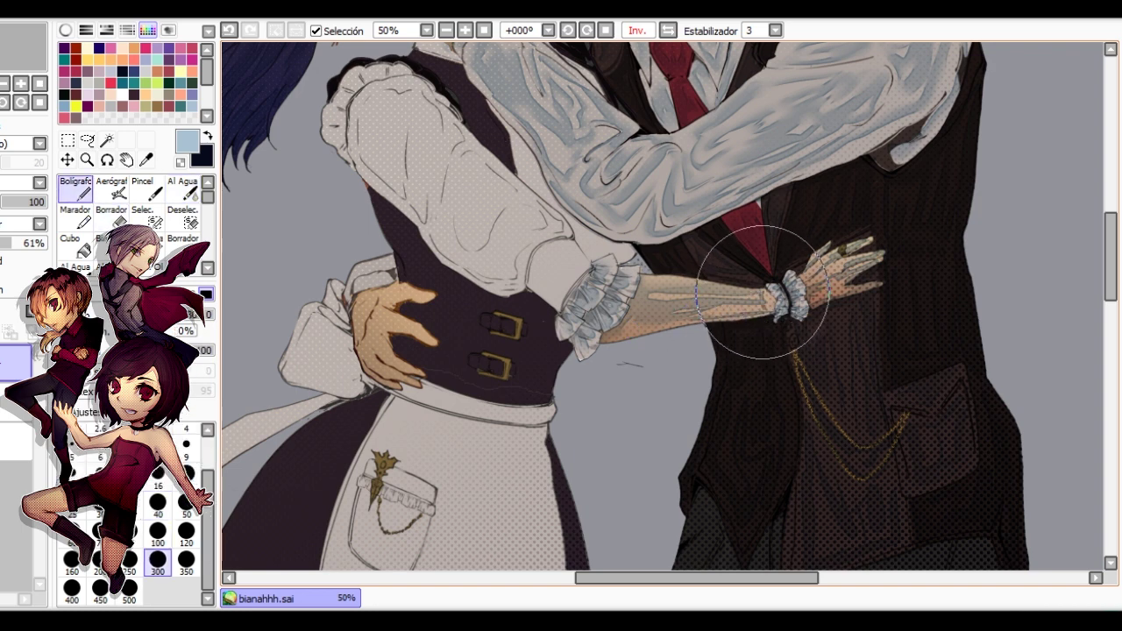
mouse_move(763, 292)
mouse_down()
mouse_move(768, 305)
mouse_move(770, 286)
mouse_move(708, 296)
mouse_move(751, 251)
mouse_move(744, 328)
mouse_move(719, 328)
mouse_up()
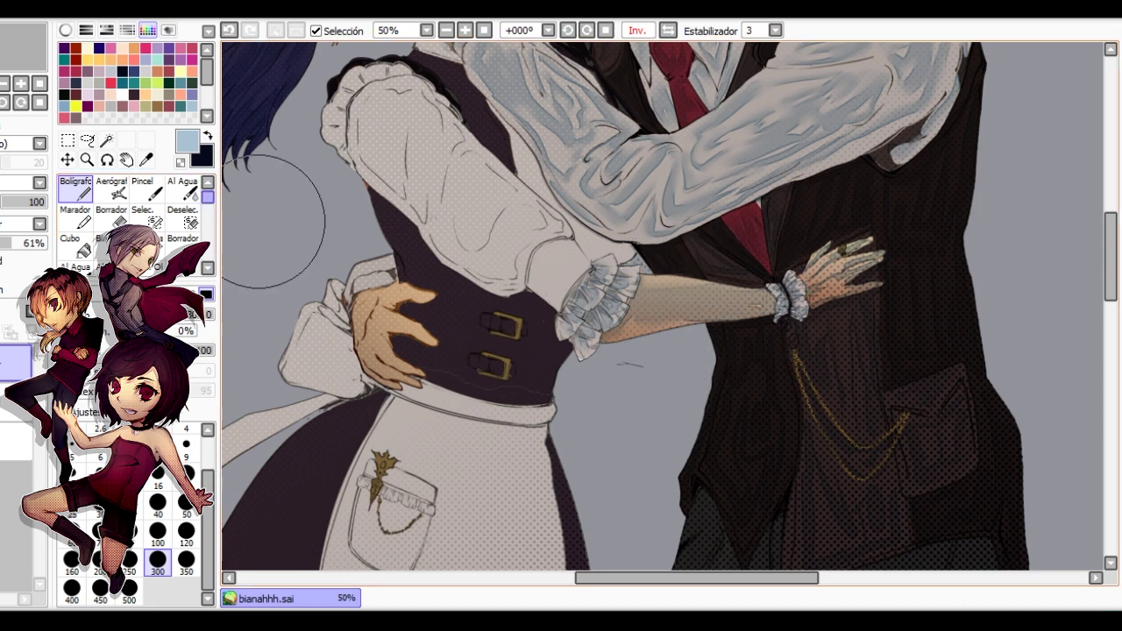
key(e)
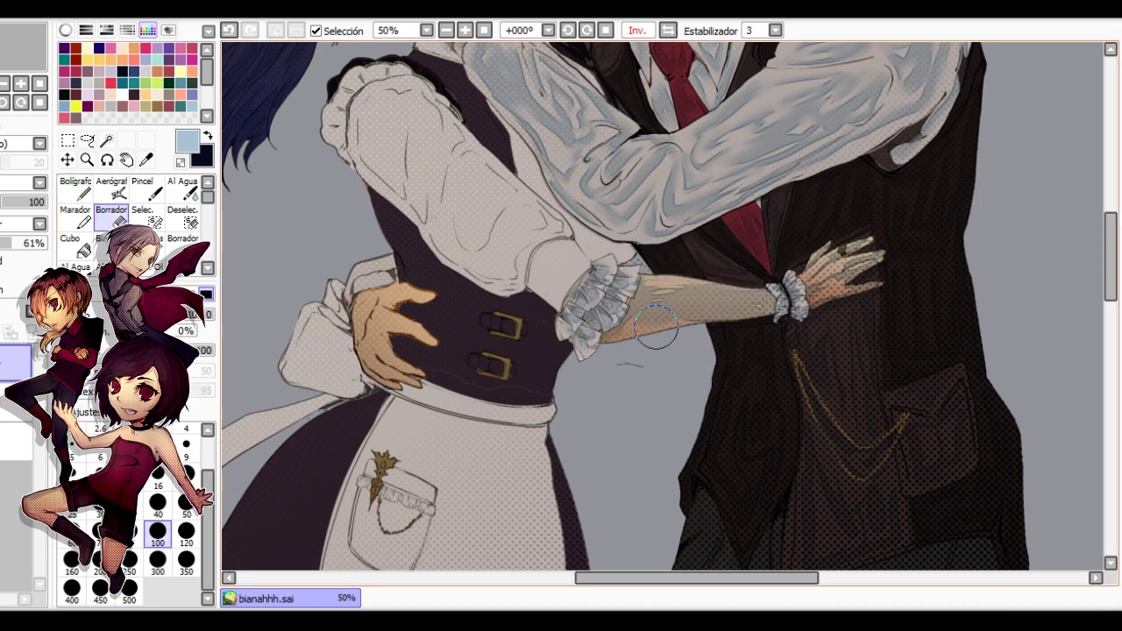
click(184, 190)
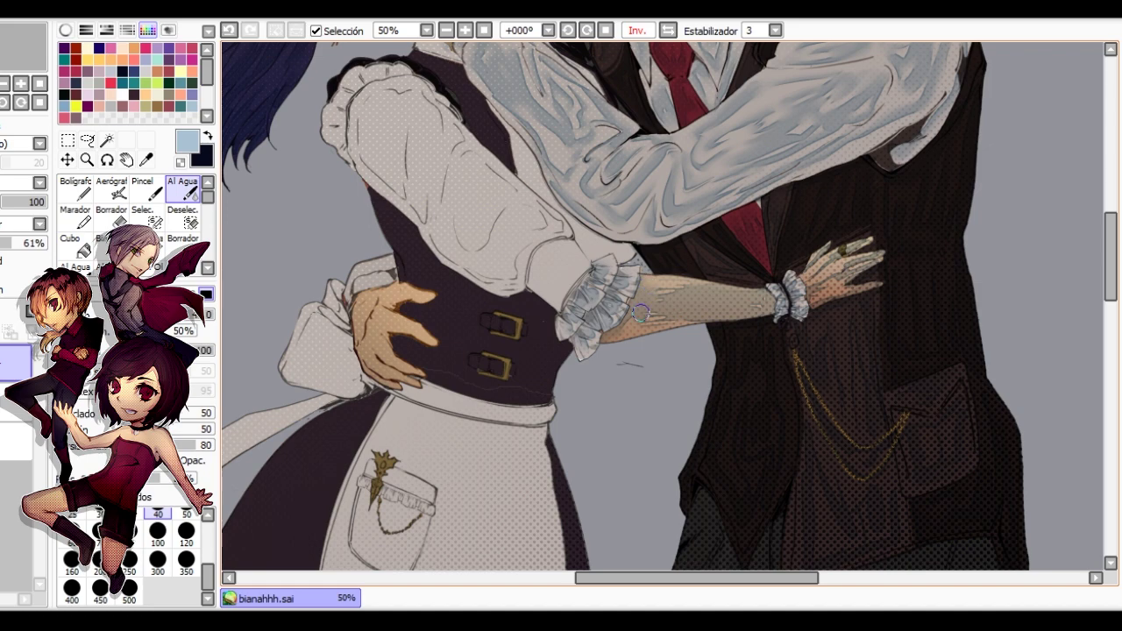
In the mirrored view, clean up the forearm highlights, paint strokes along its underside near the sleeve ruffle and blend them.
scroll(759, 273, down, 2)
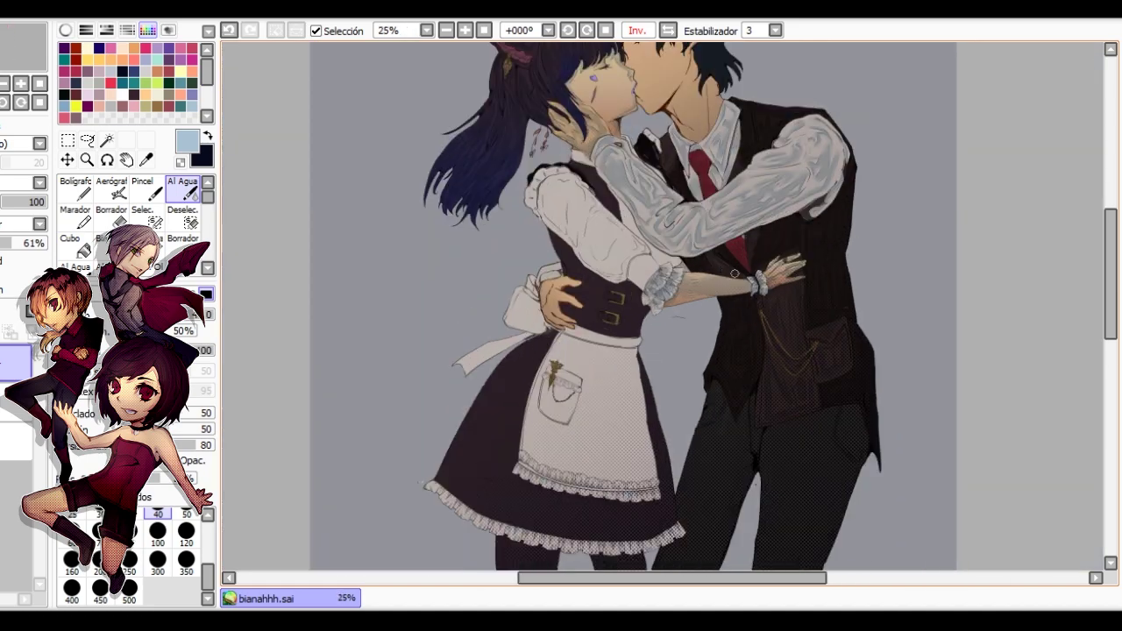
key(h)
scroll(619, 273, up, 4)
key(e)
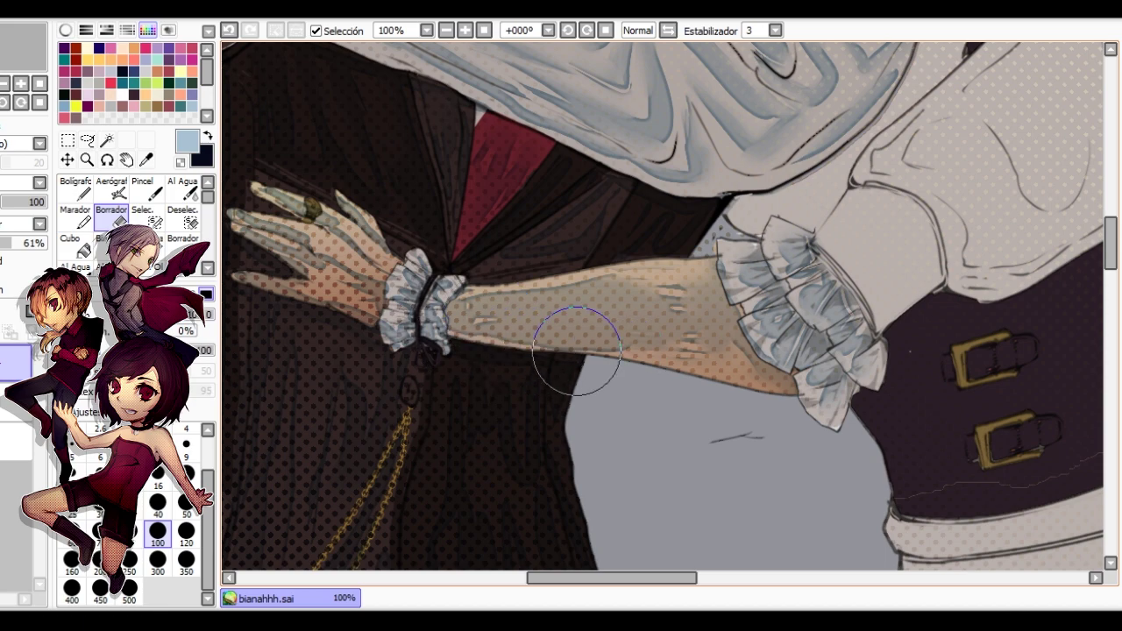
scroll(571, 351, down, 3)
scroll(428, 211, up, 3)
key(n)
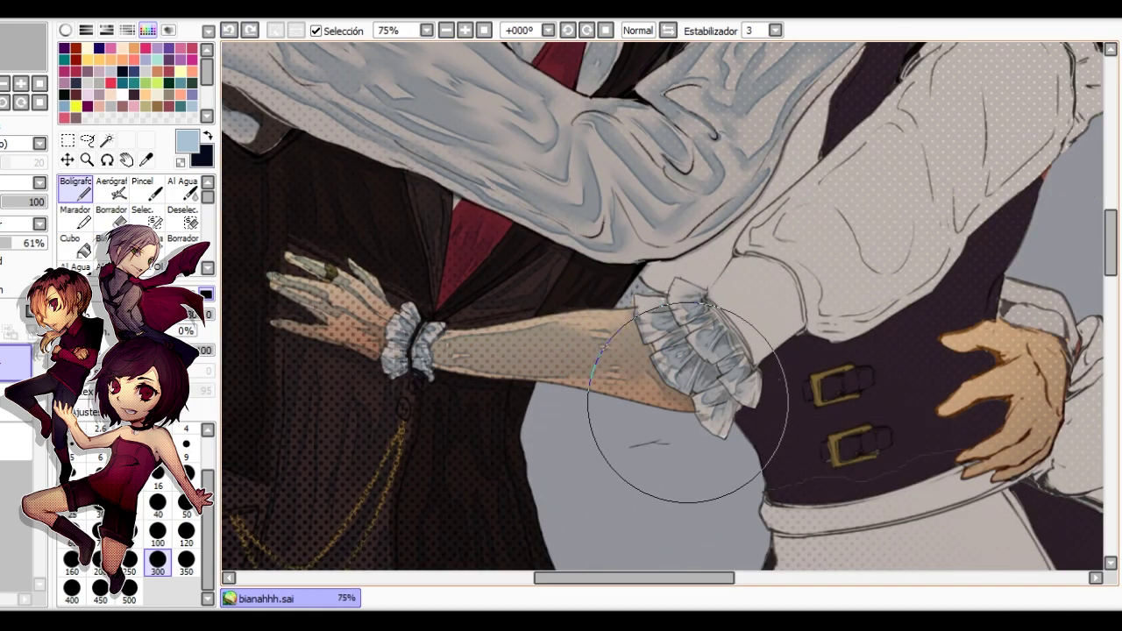
drag(612, 388, 676, 405)
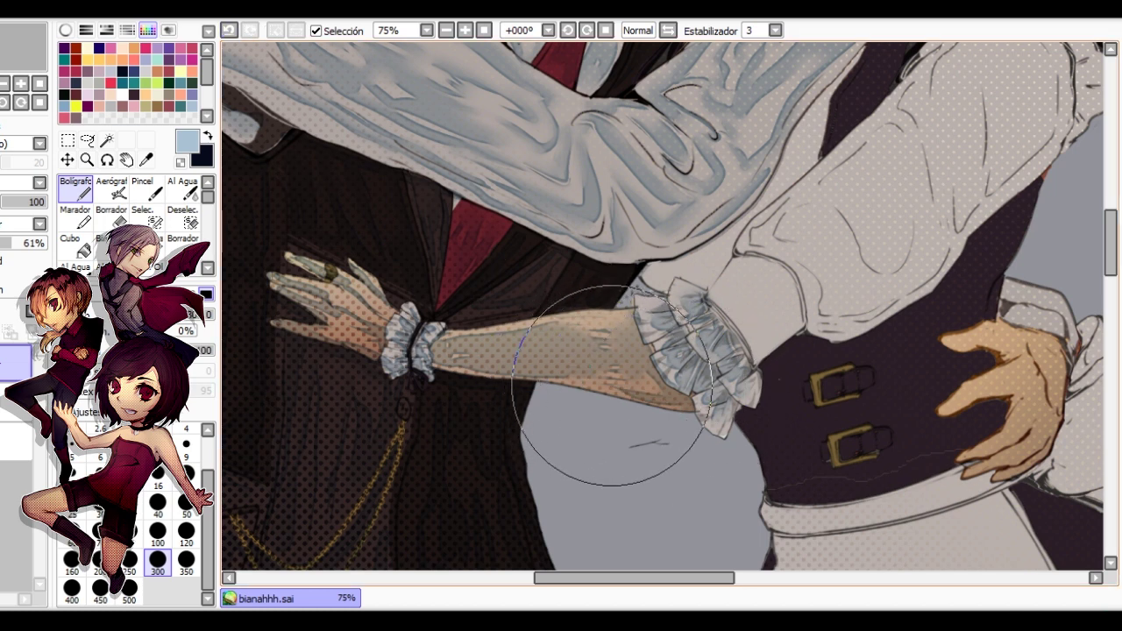
key(c)
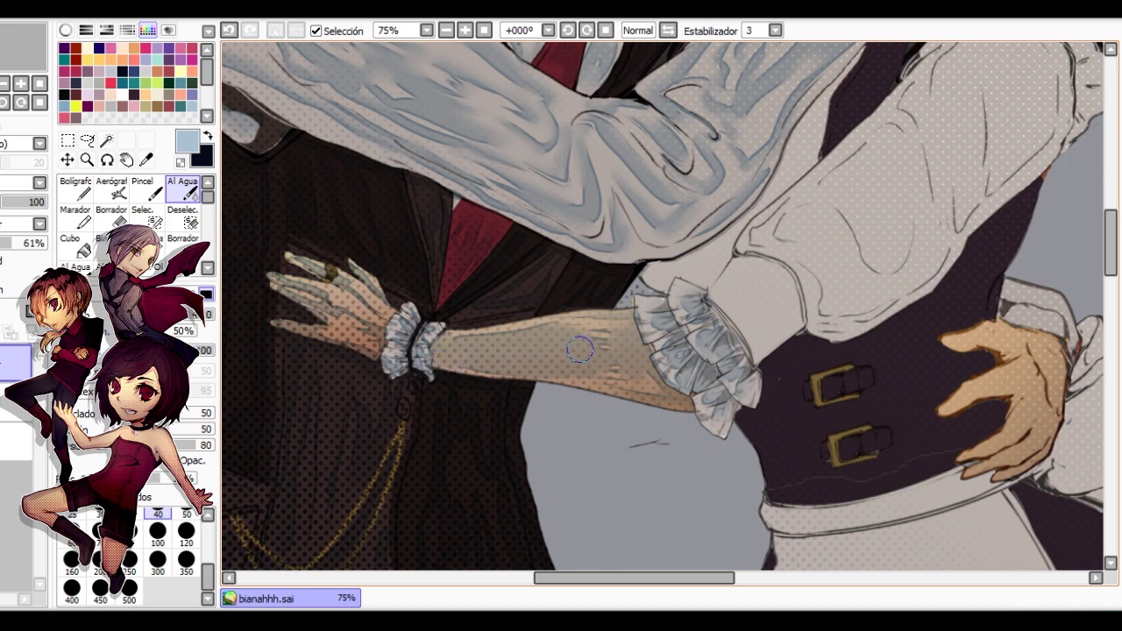
Return to the unmirrored view, soften the light blue highlights around the girl's hand and wrist, and clean them with the eraser.
key(h)
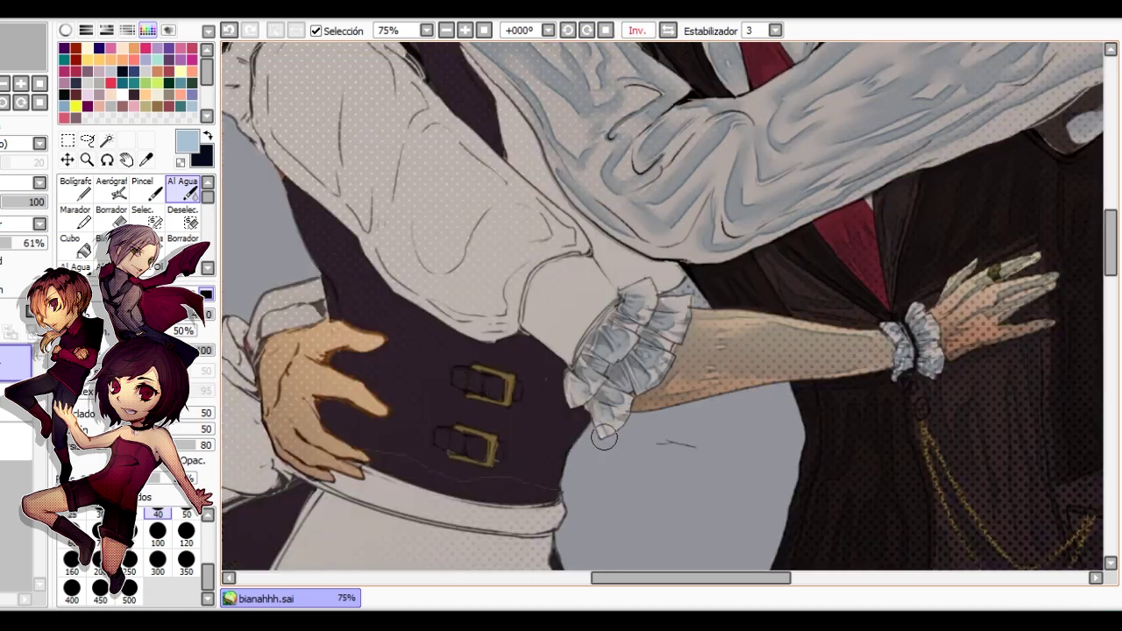
drag(693, 579, 743, 579)
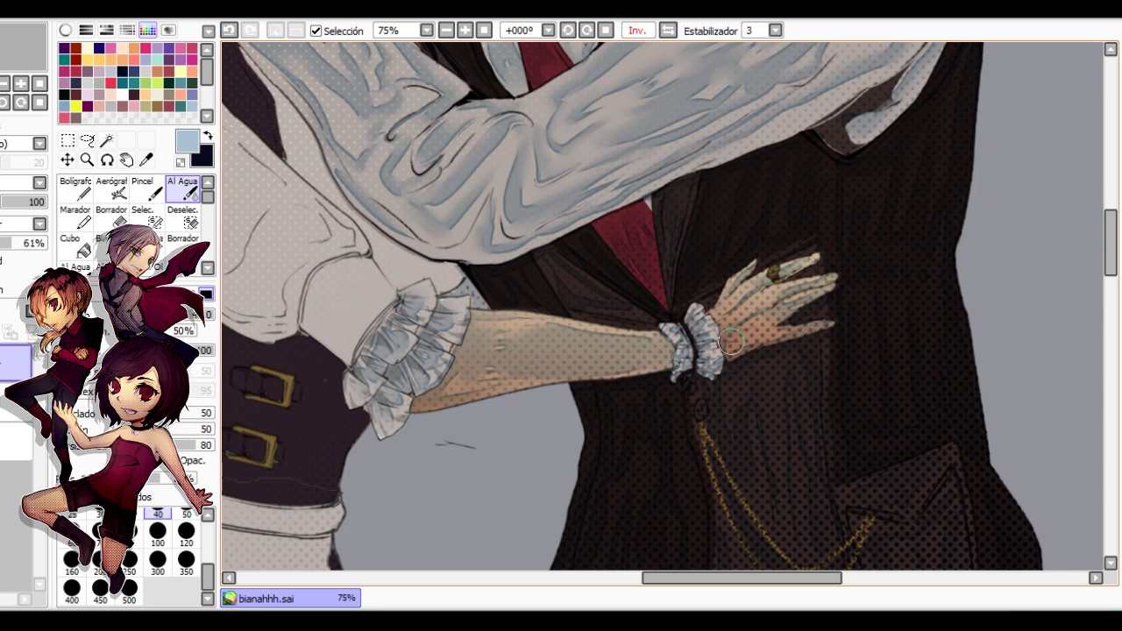
key(e)
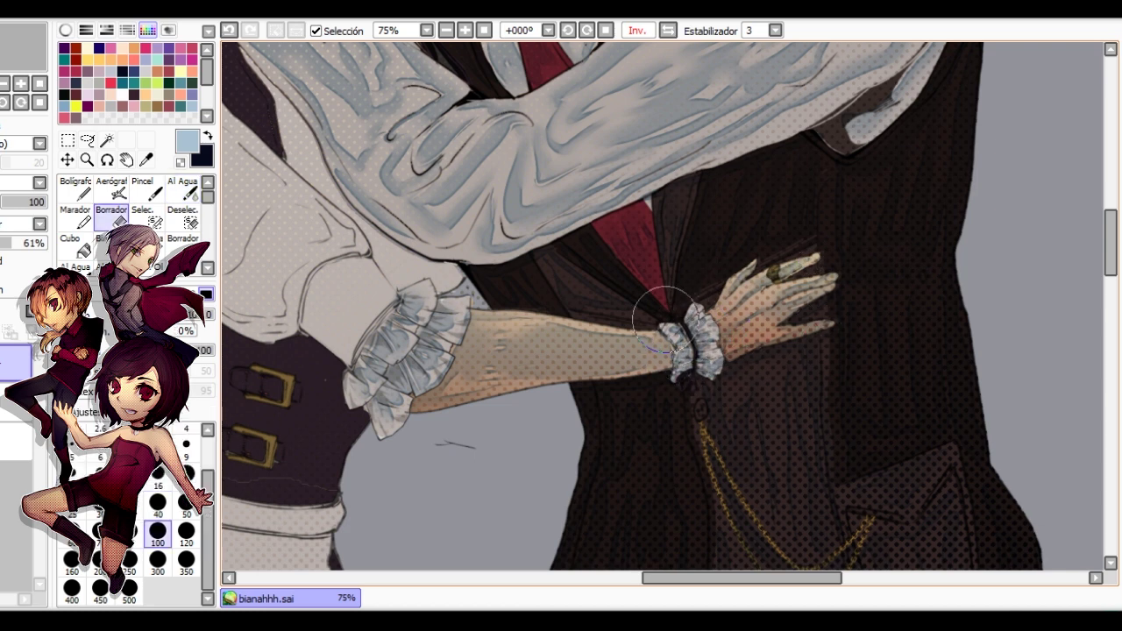
Lower the highlight layer's opacity to 38% and check the couple in both orientations with the highlights hidden and shown.
scroll(667, 312, down, 4)
scroll(666, 311, up, 2)
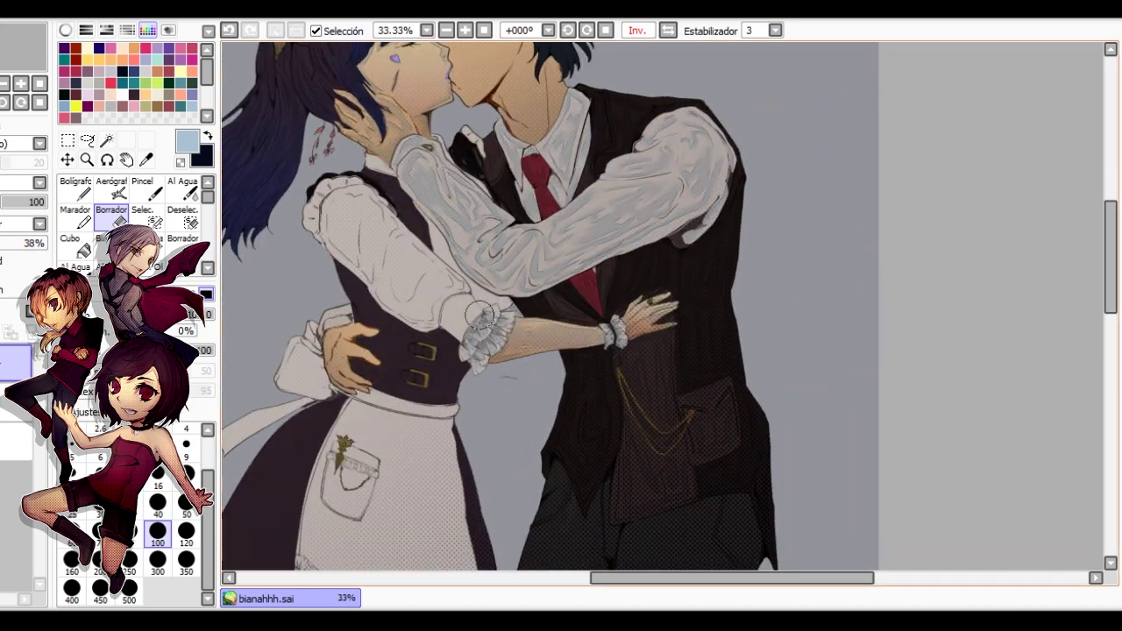
scroll(509, 274, down, 2)
scroll(516, 259, up, 2)
key(h)
drag(797, 427, 575, 302)
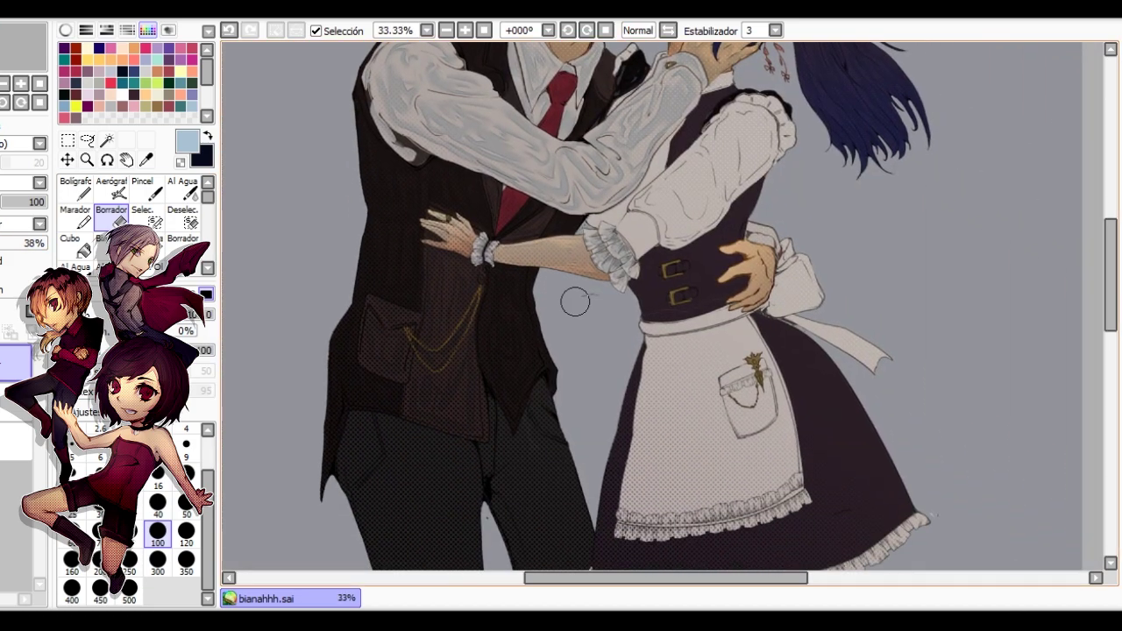
key(h)
drag(618, 386, 490, 380)
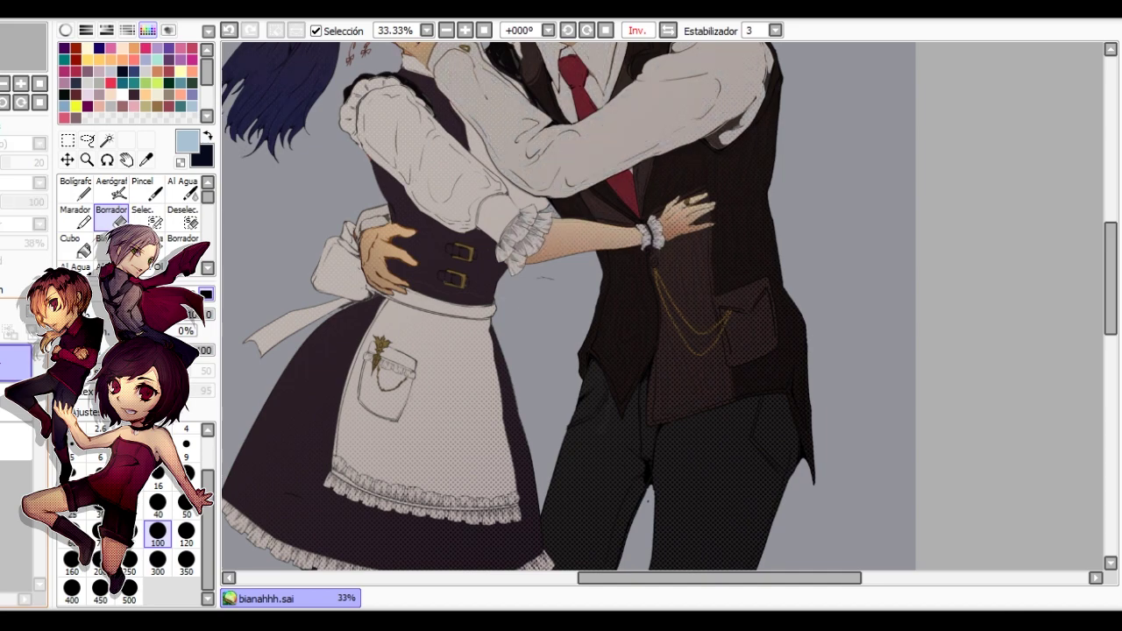
scroll(490, 379, up, 1)
scroll(490, 380, down, 1)
key(n)
scroll(513, 276, up, 1)
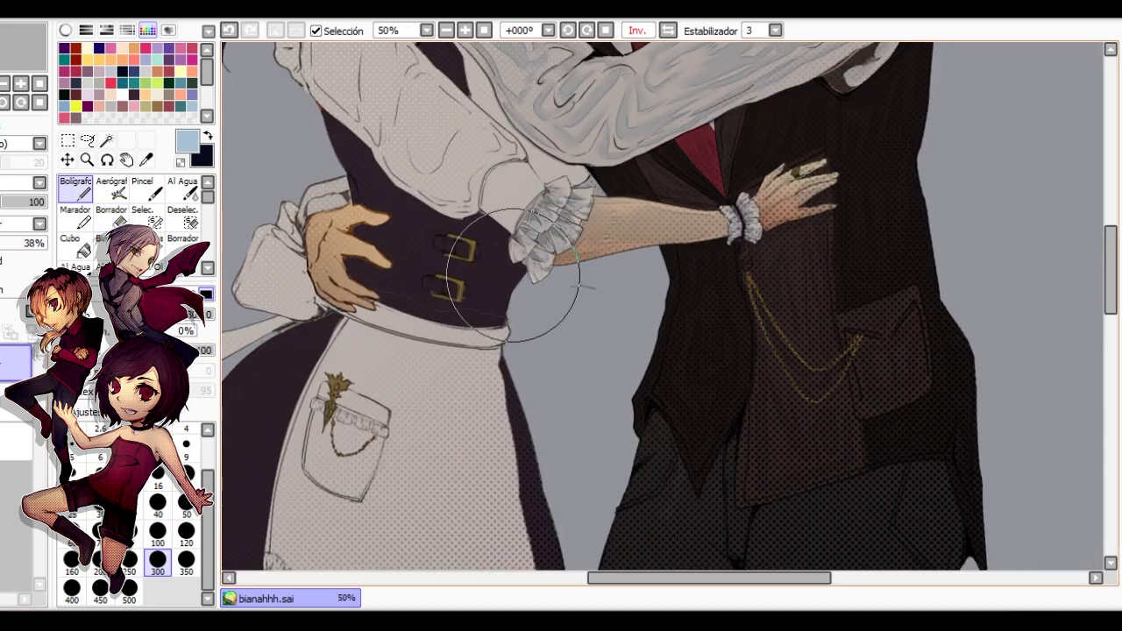
In the mirrored view, sample the dark corset color and paint over the stray light line above the apron's waistband.
key(h)
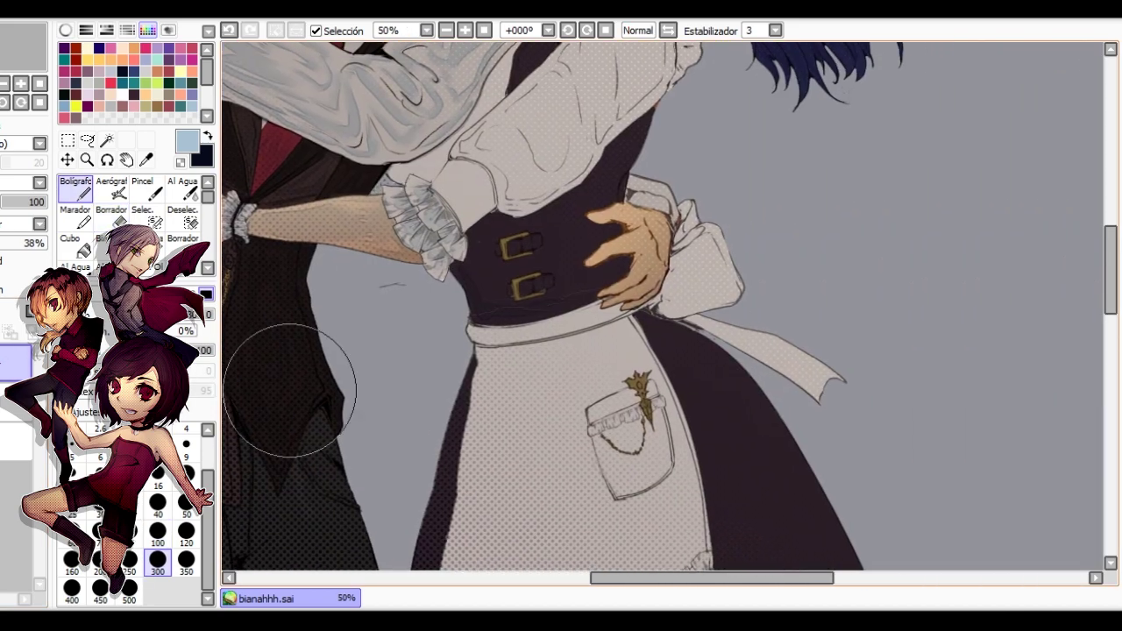
scroll(579, 302, up, 5)
alt+click(570, 296)
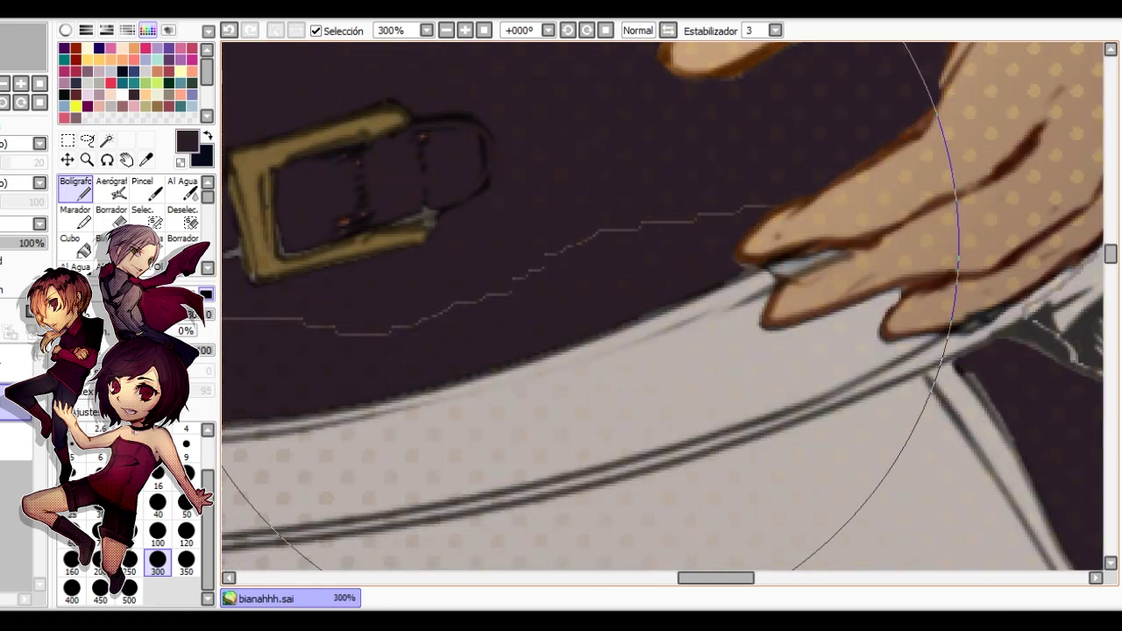
mouse_move(561, 253)
mouse_down()
mouse_move(607, 231)
mouse_move(761, 205)
mouse_up()
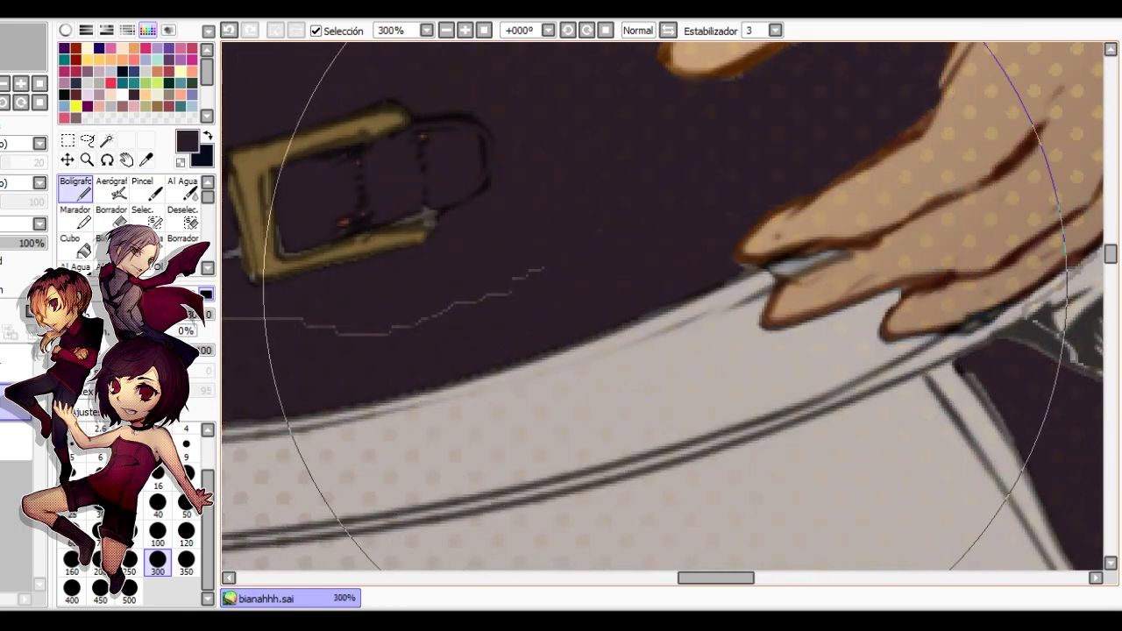
mouse_move(542, 270)
mouse_down()
mouse_move(456, 303)
mouse_move(411, 351)
mouse_move(623, 339)
mouse_up()
mouse_move(553, 317)
mouse_down()
mouse_move(616, 326)
mouse_move(440, 309)
mouse_up()
right_click(433, 319)
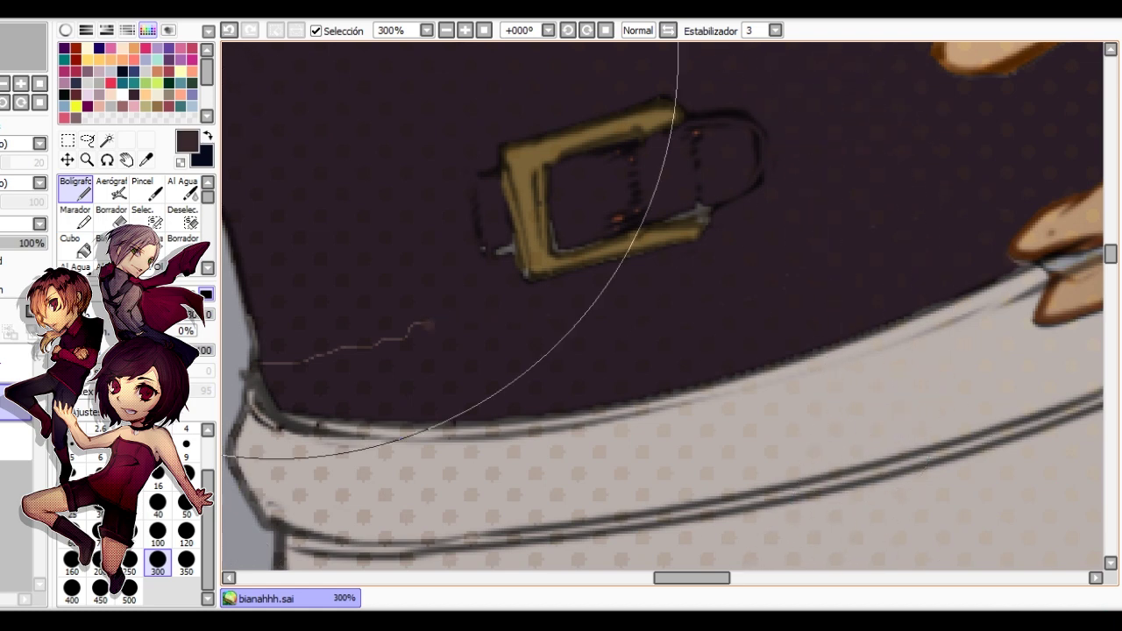
click(229, 30)
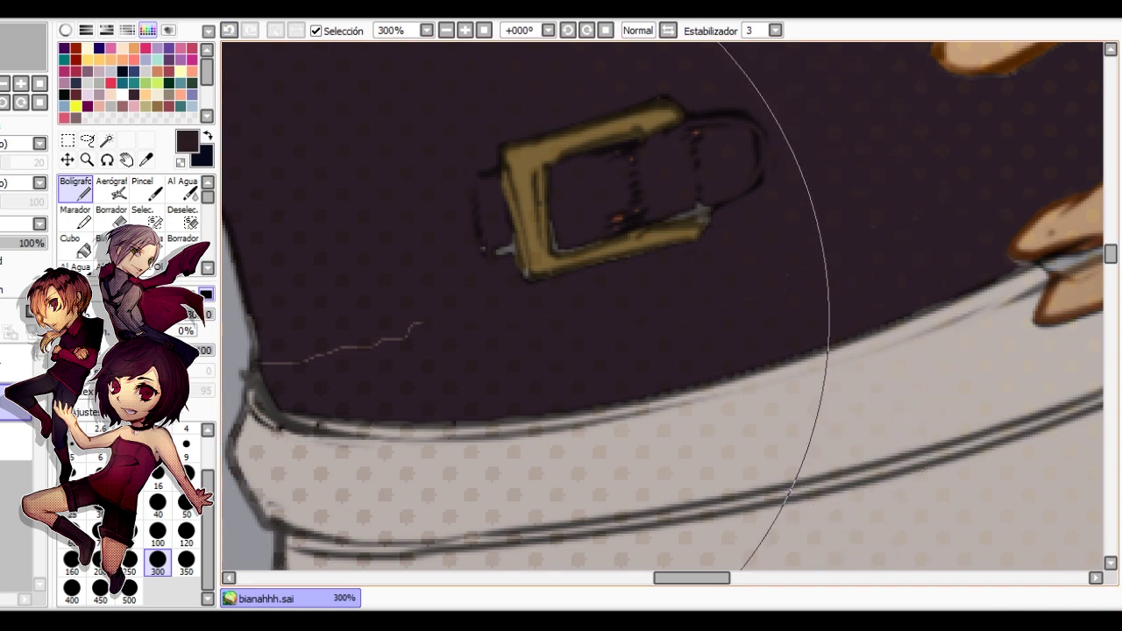
drag(434, 322, 357, 342)
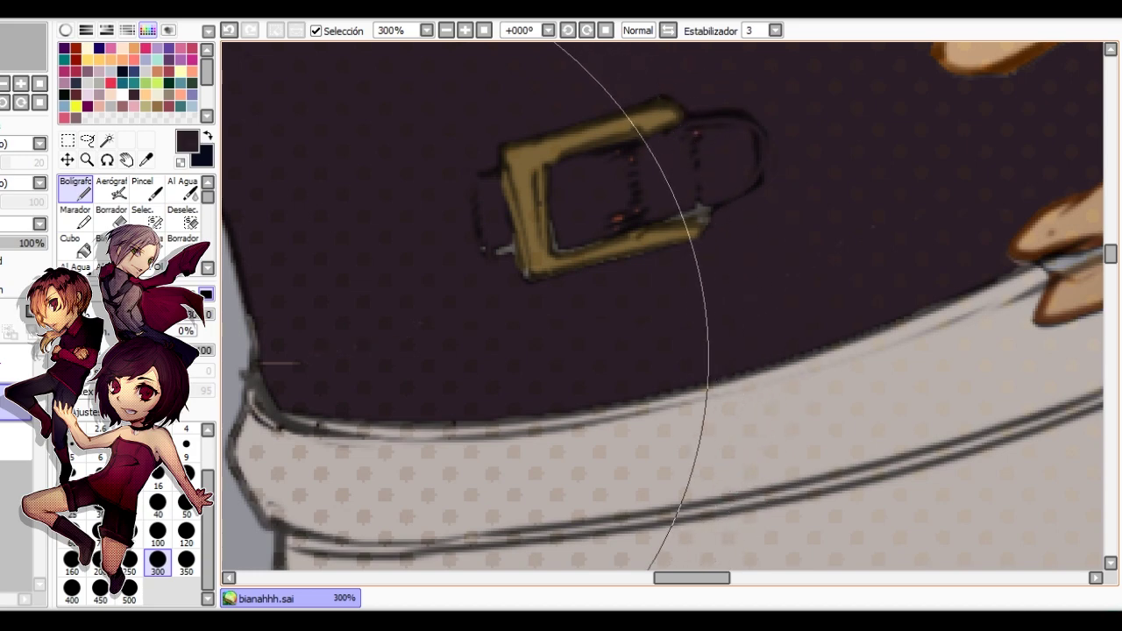
Paint over the light and reddish specks around the lower corset buckle's strap with sampled dark colors.
scroll(307, 340, down, 2)
scroll(303, 342, down, 4)
scroll(351, 316, up, 6)
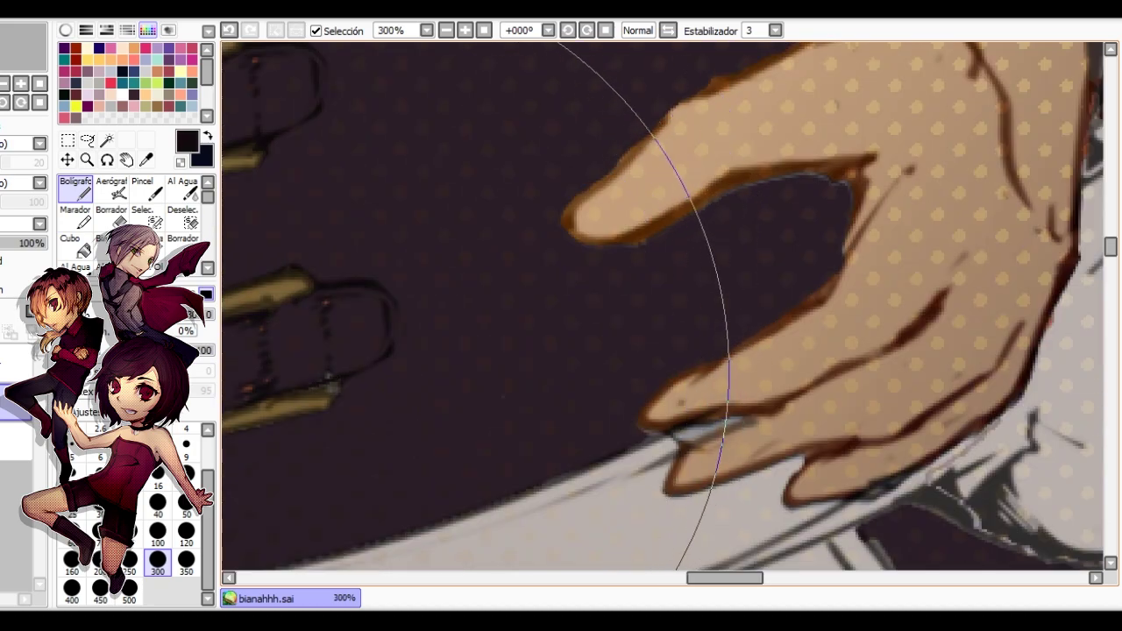
scroll(289, 373, down, 1)
scroll(289, 377, up, 2)
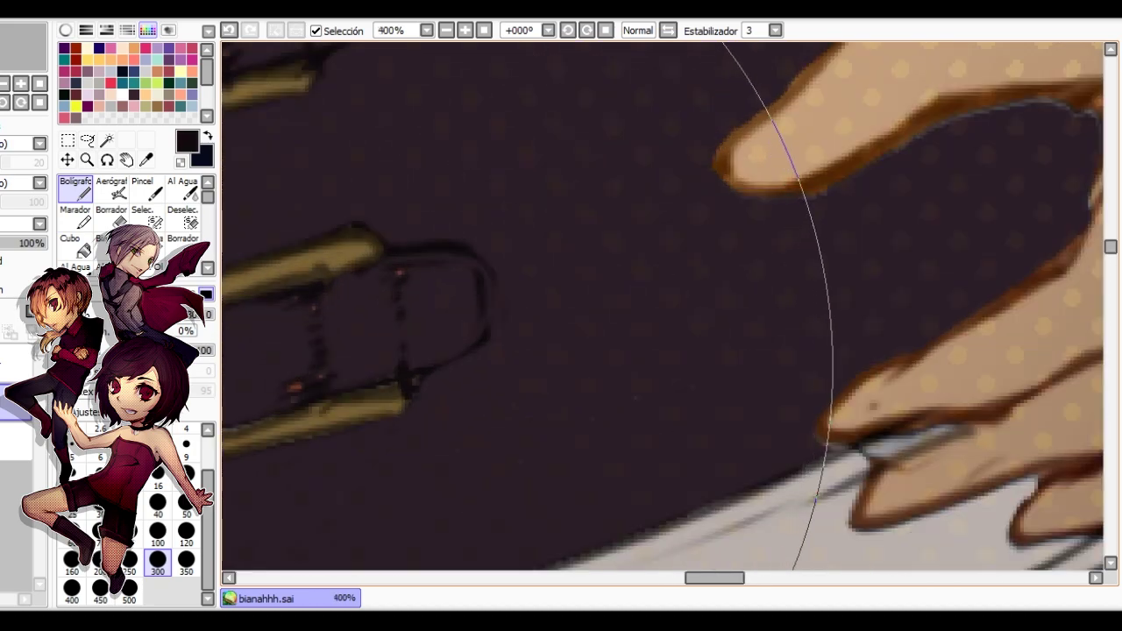
click(402, 275)
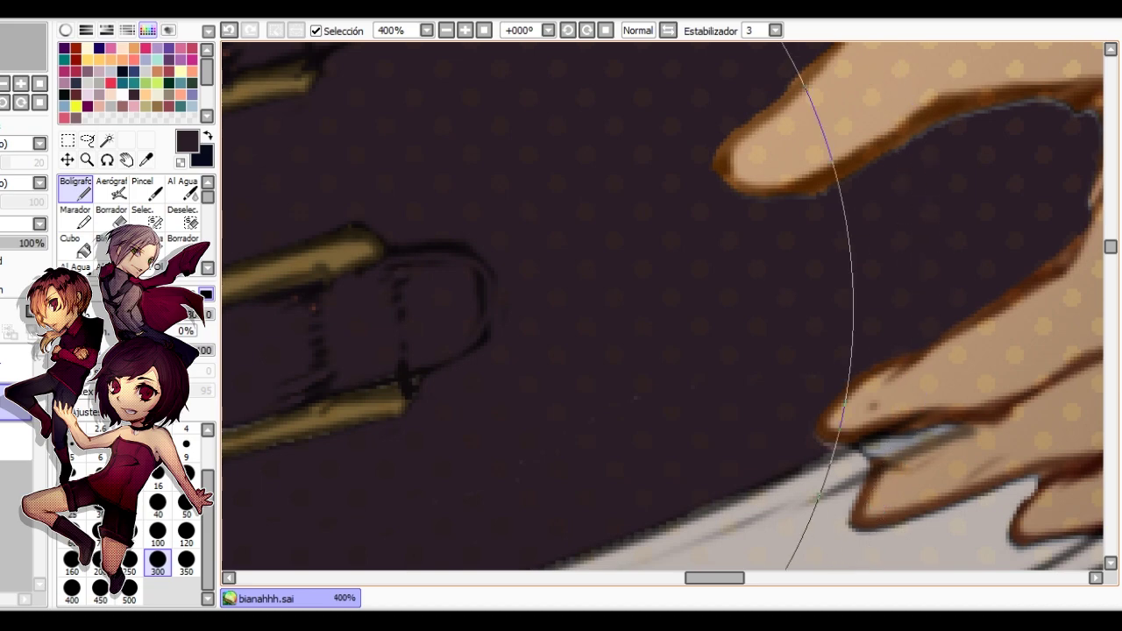
click(314, 309)
scroll(285, 303, down, 1)
scroll(298, 300, up, 1)
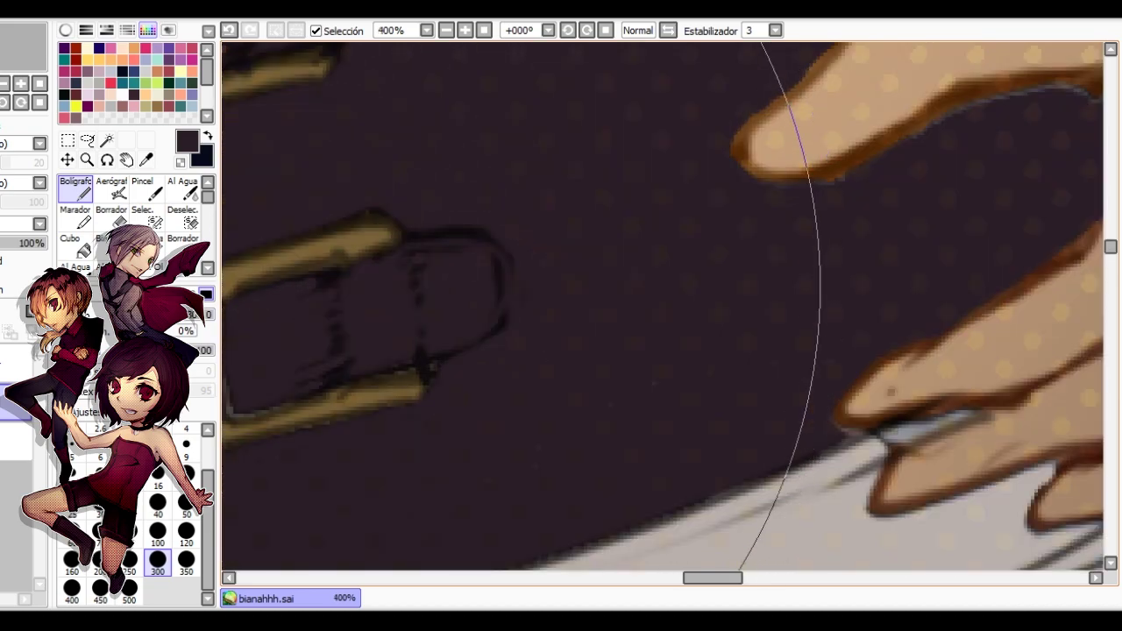
Cover the reddish specks on the upper corset buckle's strap with the dark corset color, checking both orientations.
scroll(351, 258, down, 4)
key(h)
scroll(711, 252, up, 4)
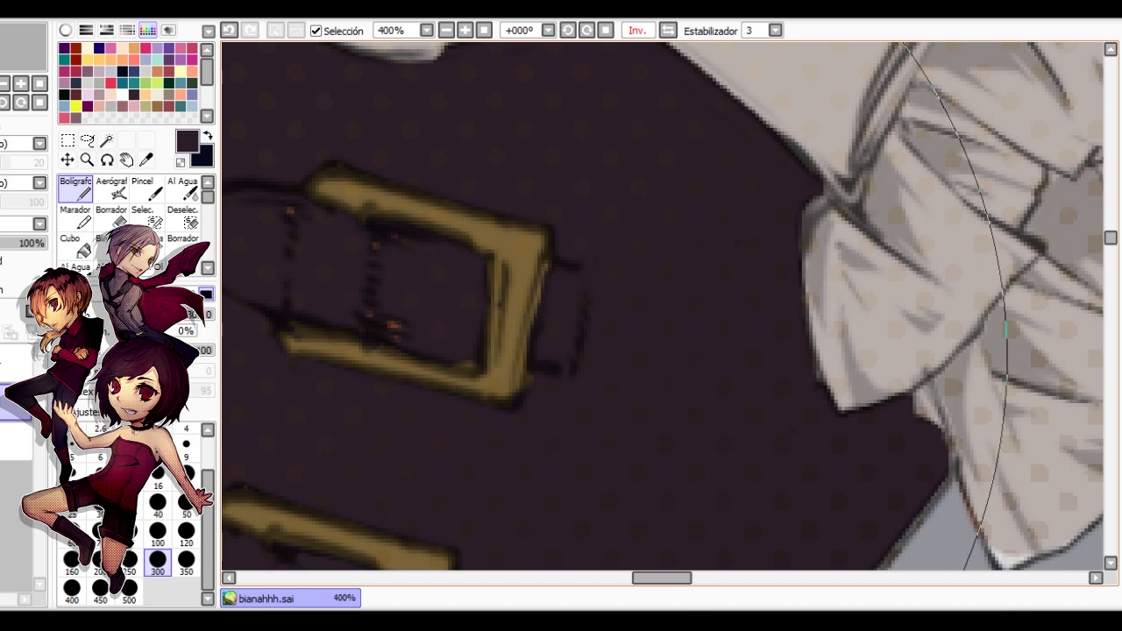
key(h)
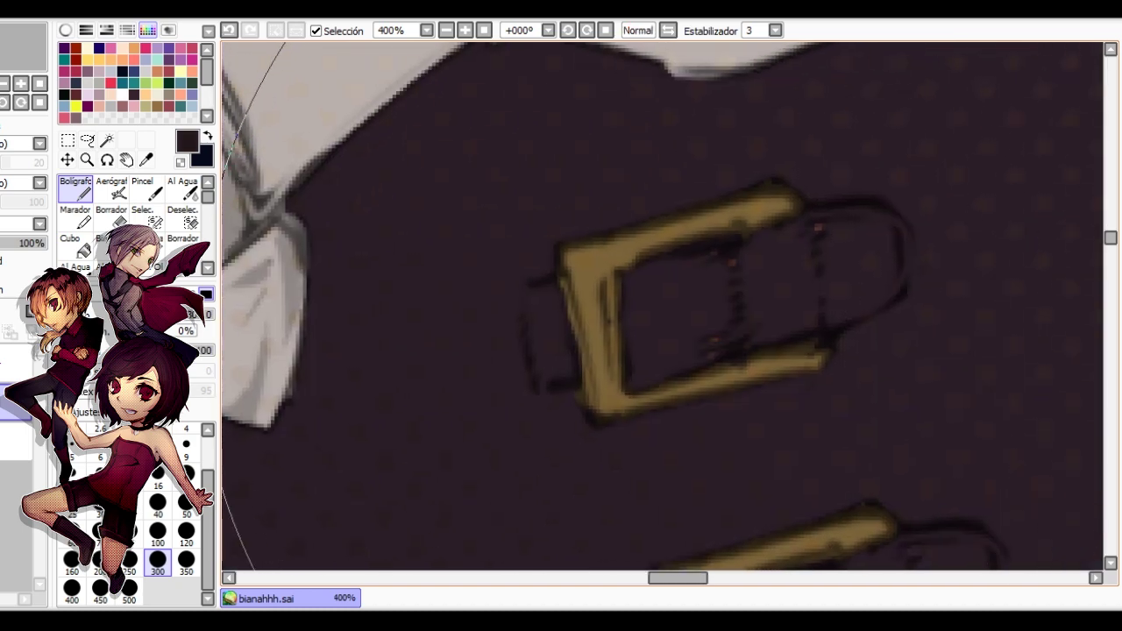
scroll(807, 219, down, 8)
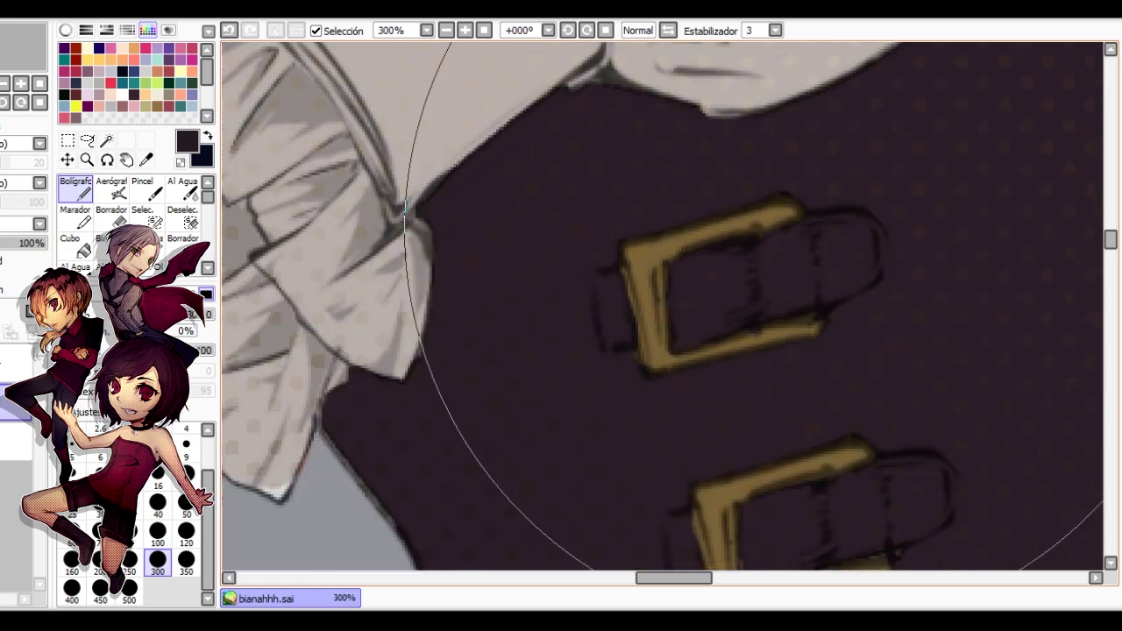
Erase the stray pen mark on the gray background below the girl's forearm.
scroll(702, 288, up, 4)
key(e)
drag(733, 253, 660, 250)
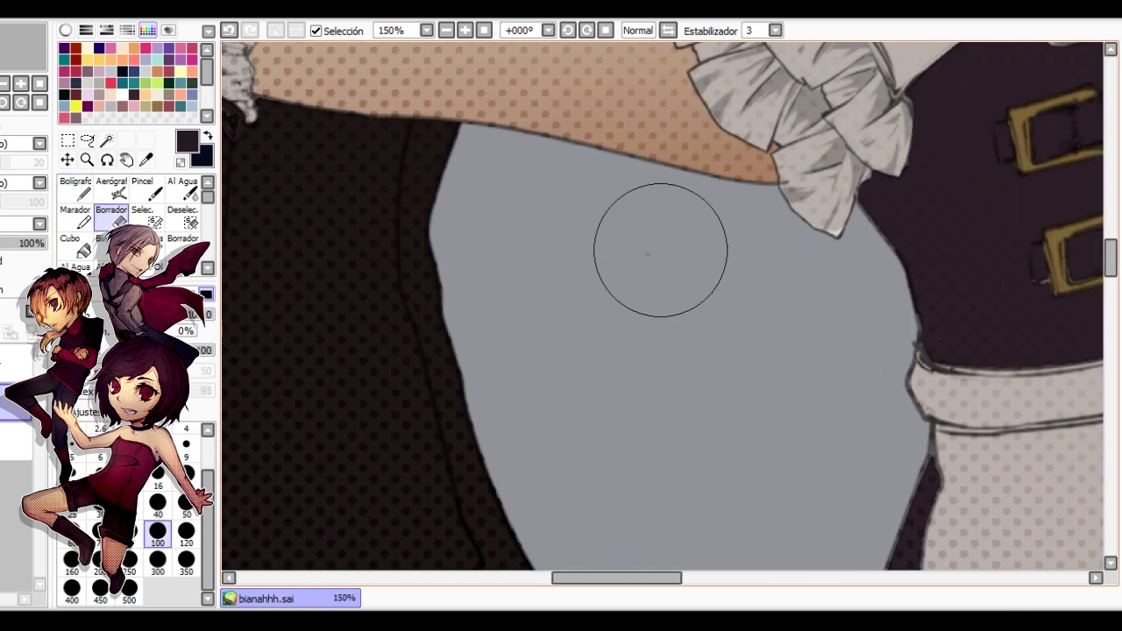
scroll(782, 438, down, 6)
drag(748, 315, 503, 187)
Select the highlight layer and switch from erasing to light blue pen and Al Agua work on the man's vest.
key(h)
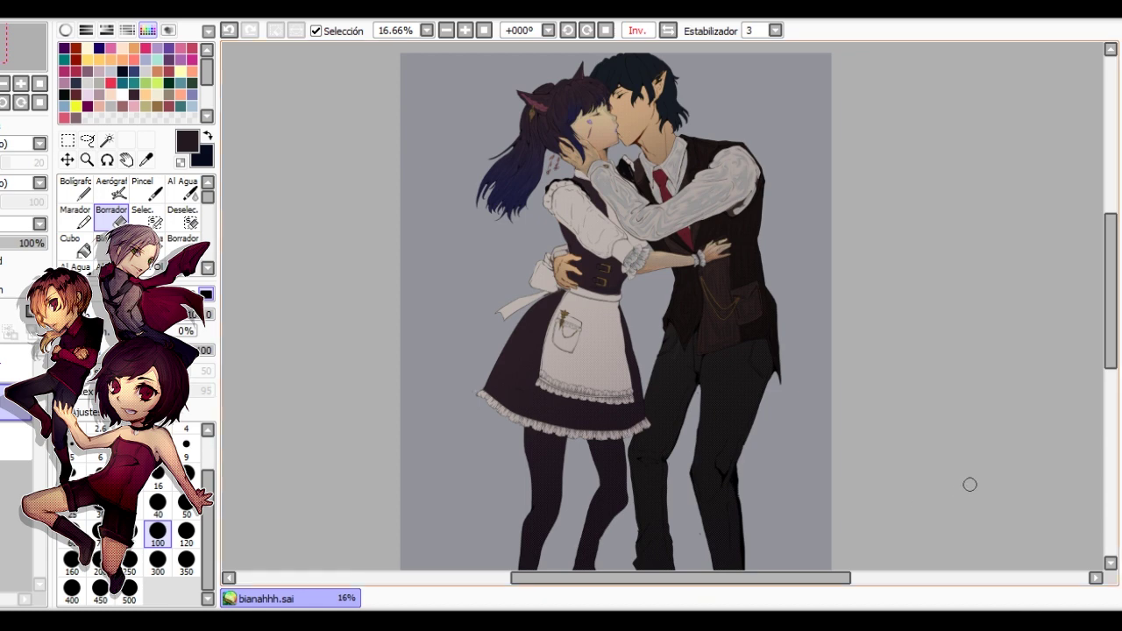
click(15, 363)
click(76, 189)
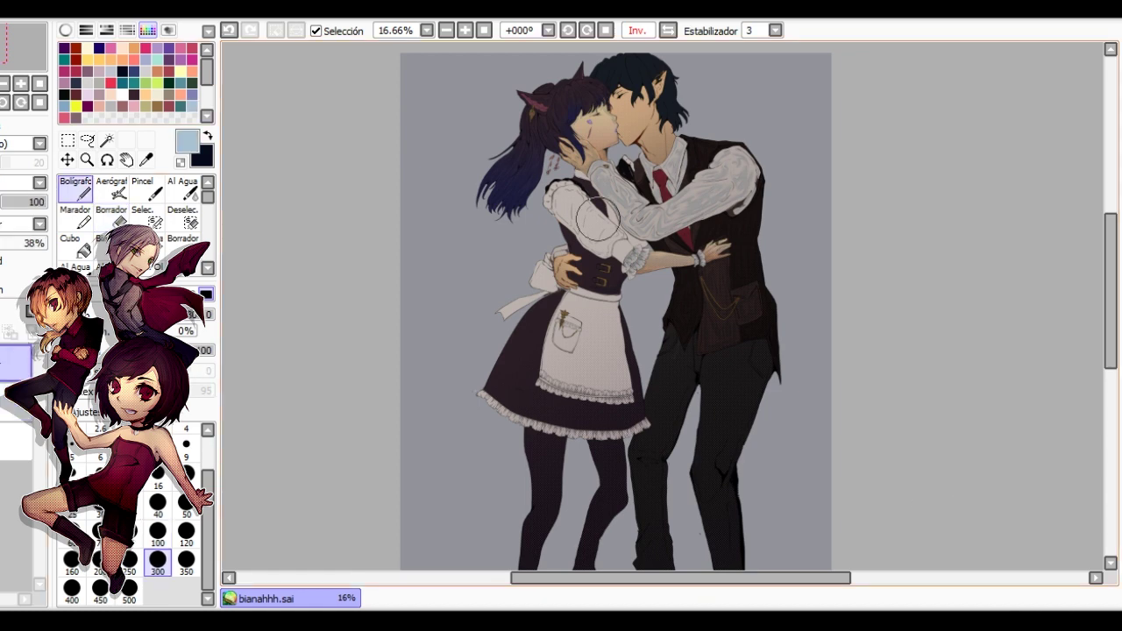
scroll(603, 237, up, 2)
key(h)
scroll(527, 298, up, 1)
click(183, 188)
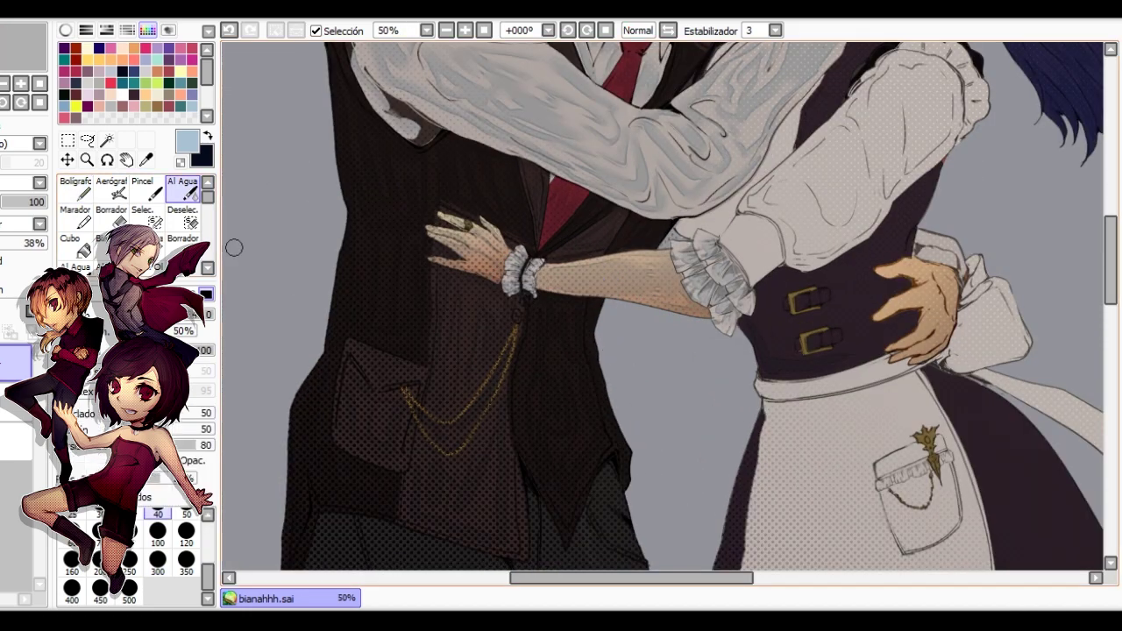
drag(443, 462, 403, 365)
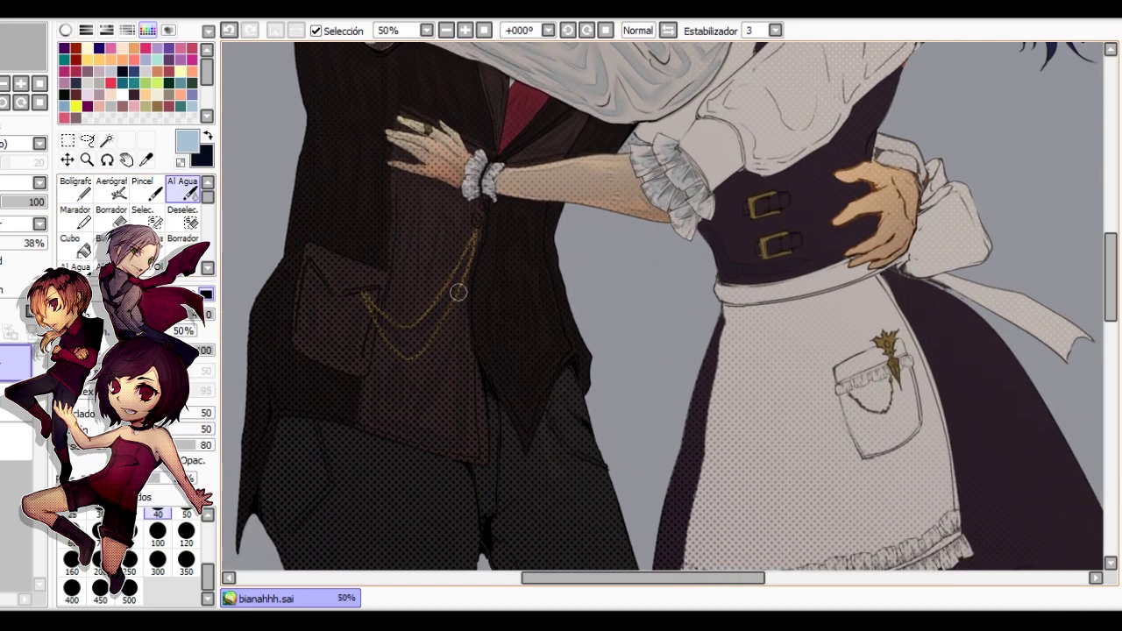
Add light blue pen highlights to the vest's front panel around the watch chain and blend them, checking both orientations.
key(e)
key(n)
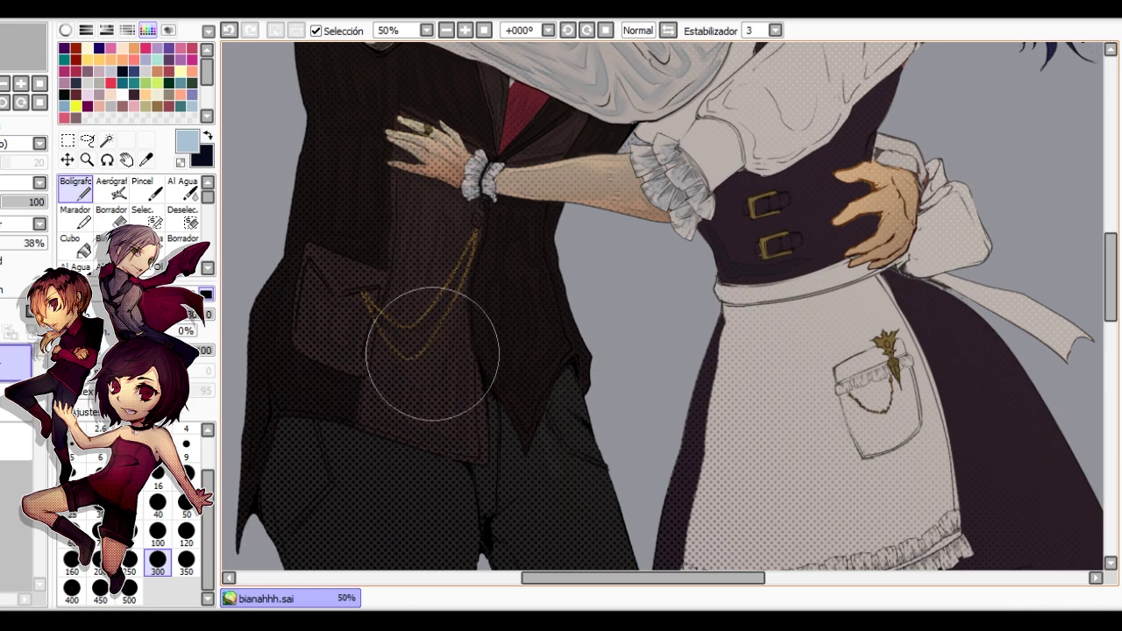
key(c)
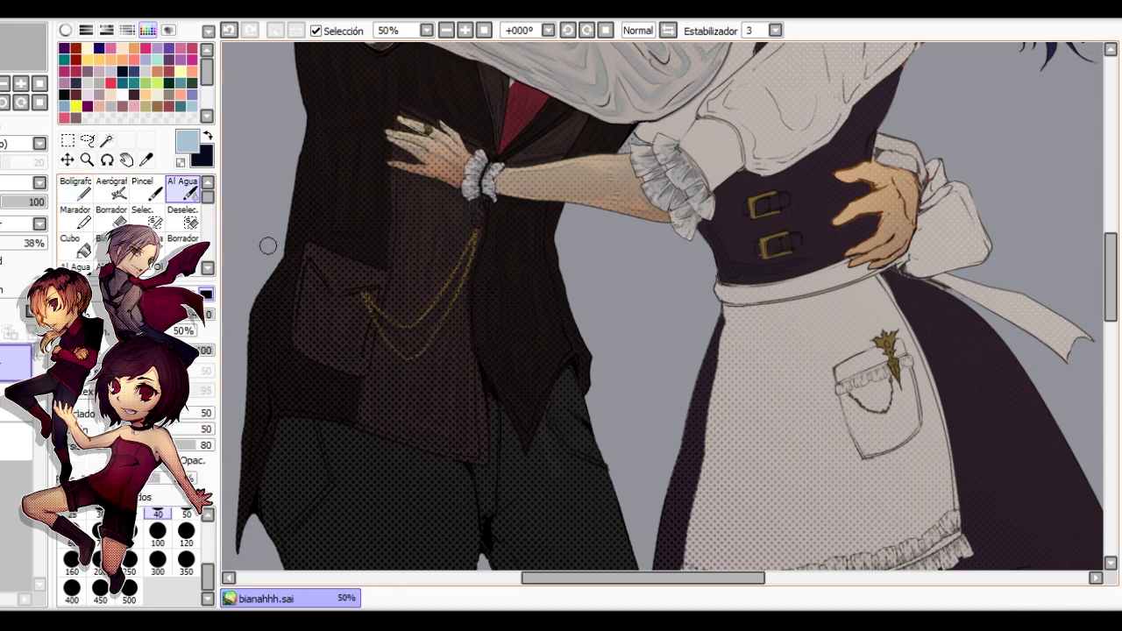
key(h)
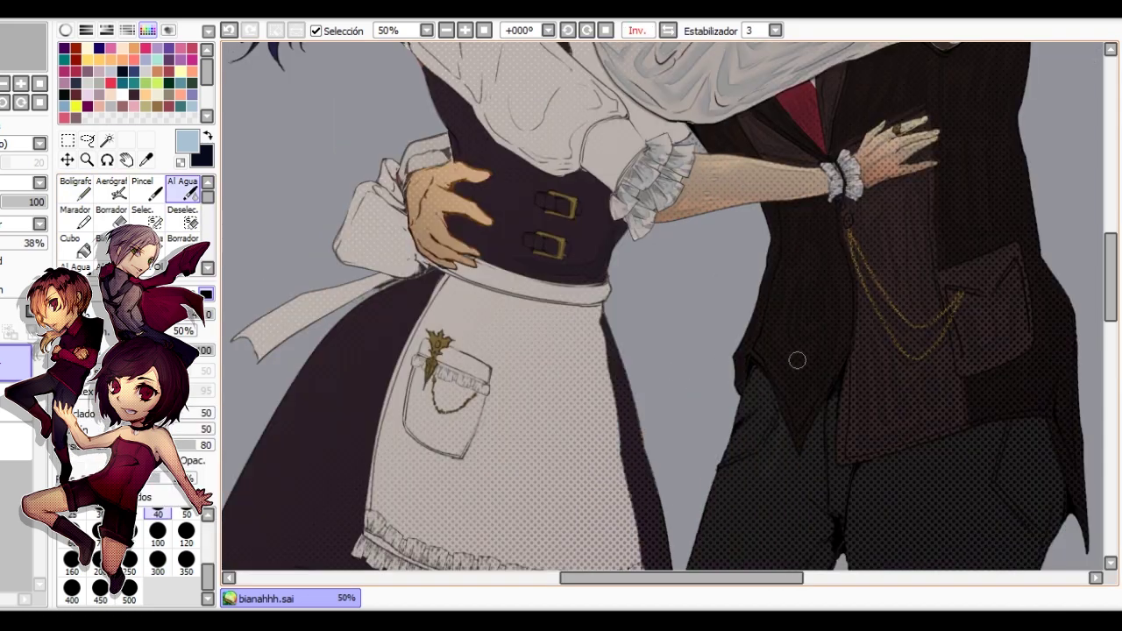
scroll(821, 362, up, 1)
drag(755, 221, 632, 313)
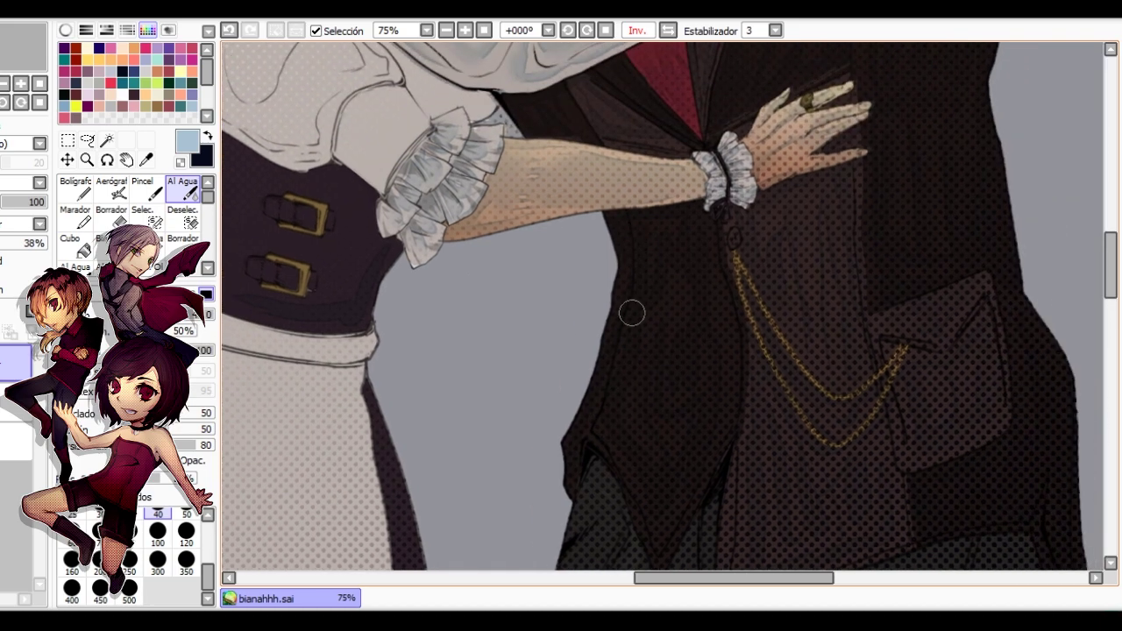
With the size 300 pen, paint light blue highlights on the vest from the girl's side across to the chain pocket.
key(n)
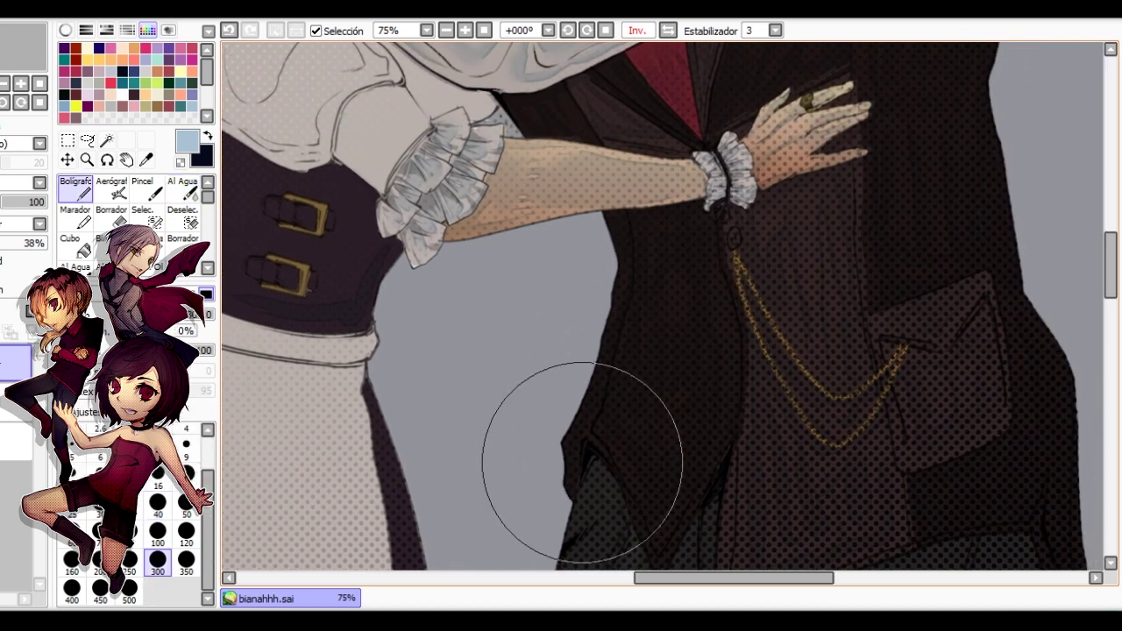
scroll(727, 401, down, 1)
scroll(728, 400, down, 1)
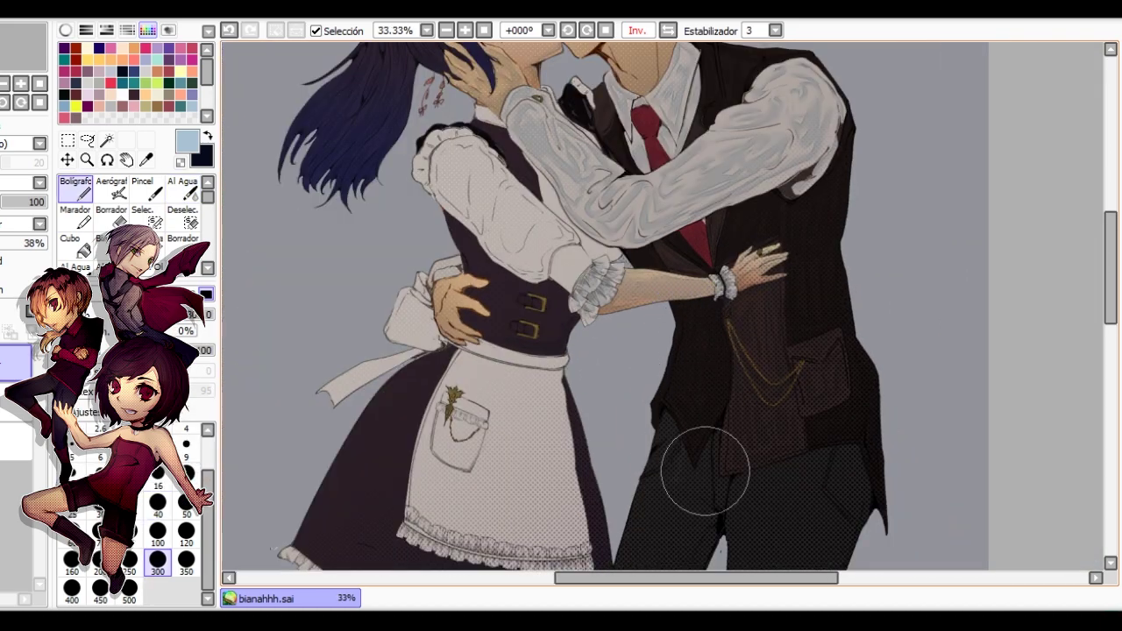
drag(706, 471, 513, 366)
scroll(500, 288, up, 3)
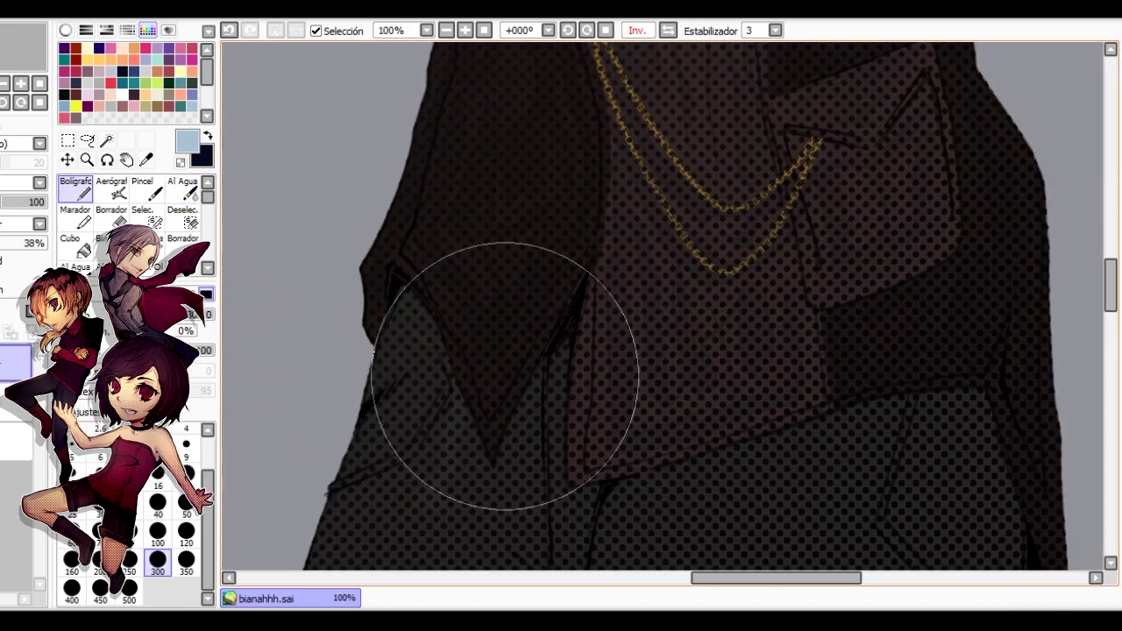
scroll(569, 341, down, 4)
scroll(567, 363, up, 2)
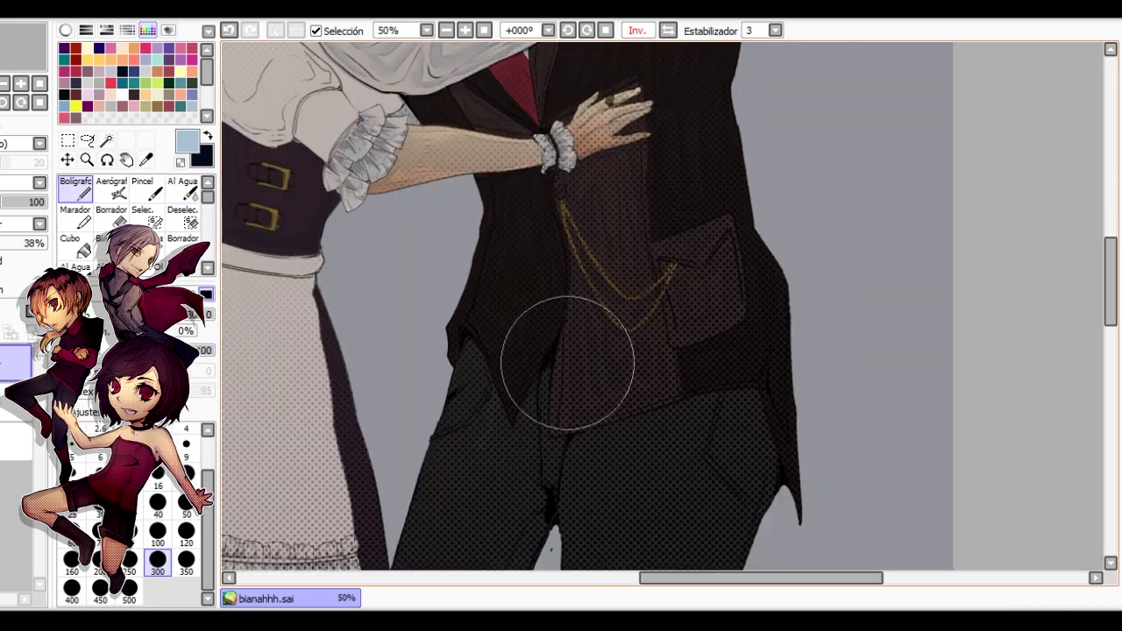
Raise the highlight layer's opacity to 68% and blend the vest highlights with the size 40 Al Agua brush.
key(c)
scroll(499, 299, up, 2)
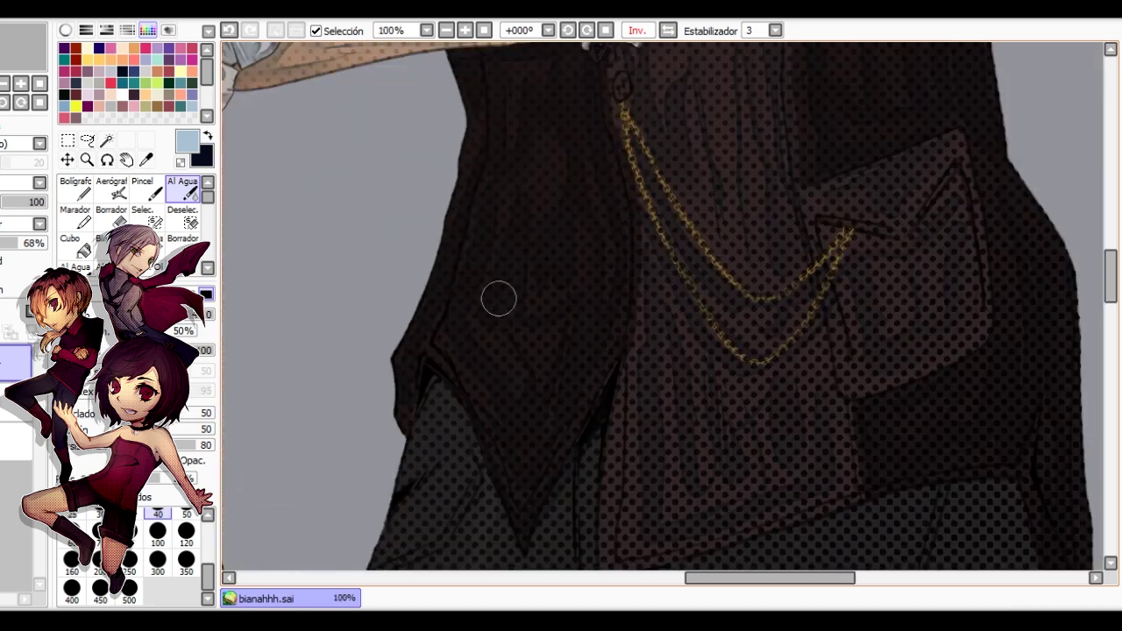
scroll(580, 293, down, 1)
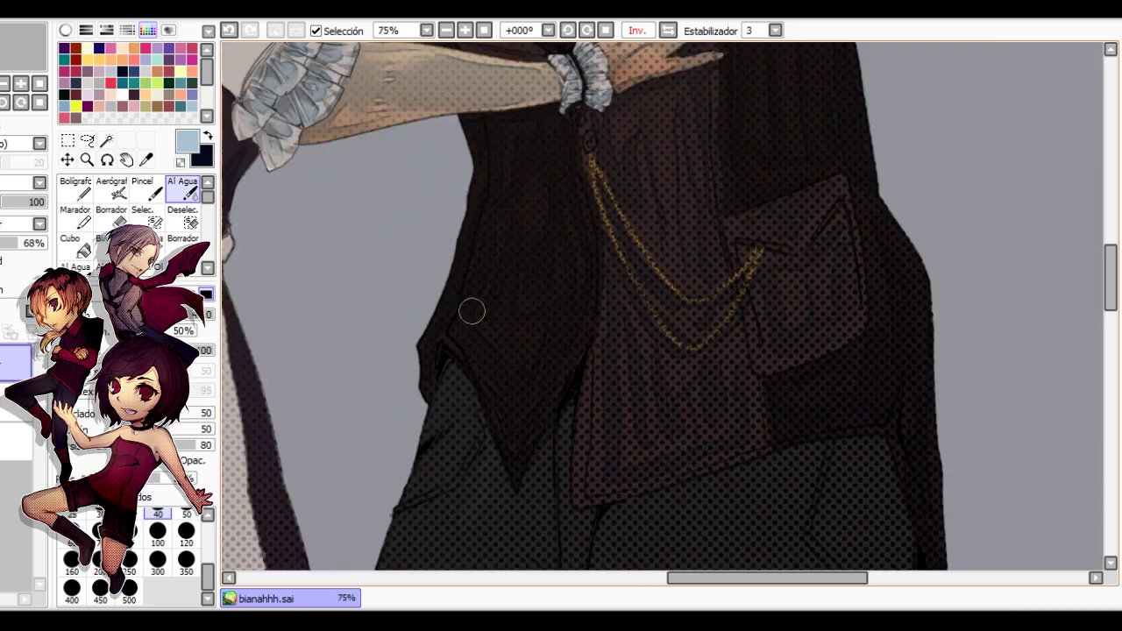
scroll(471, 310, up, 1)
scroll(558, 491, down, 2)
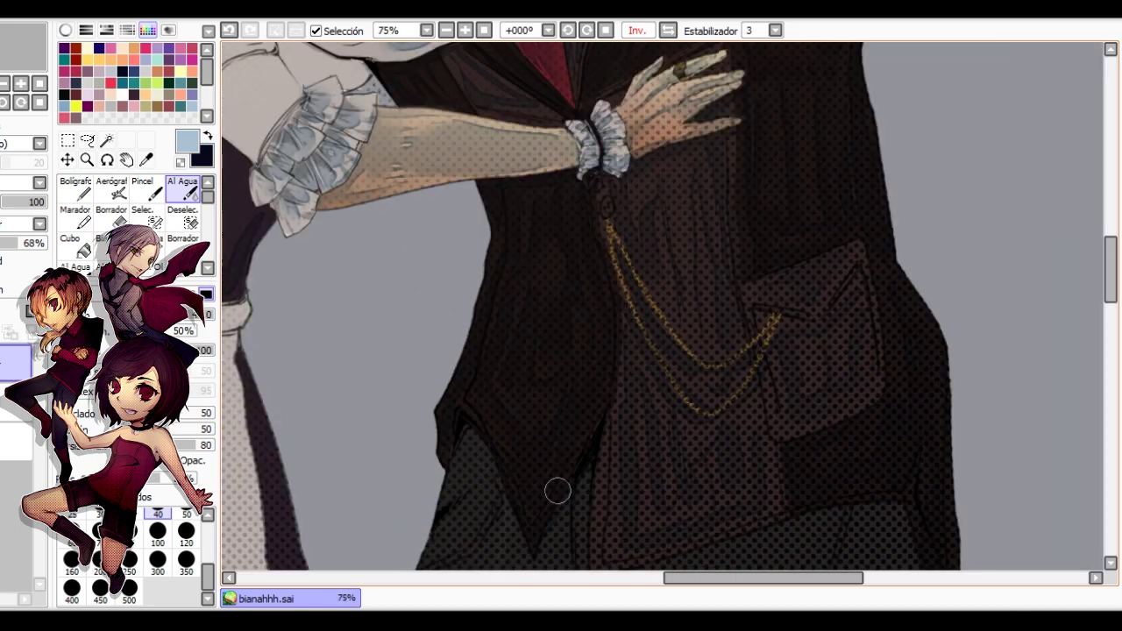
Soften the highlights on the vest panel nearest the girl with the size 100 eraser and the Al Agua brush.
scroll(504, 337, up, 2)
key(e)
drag(582, 416, 584, 251)
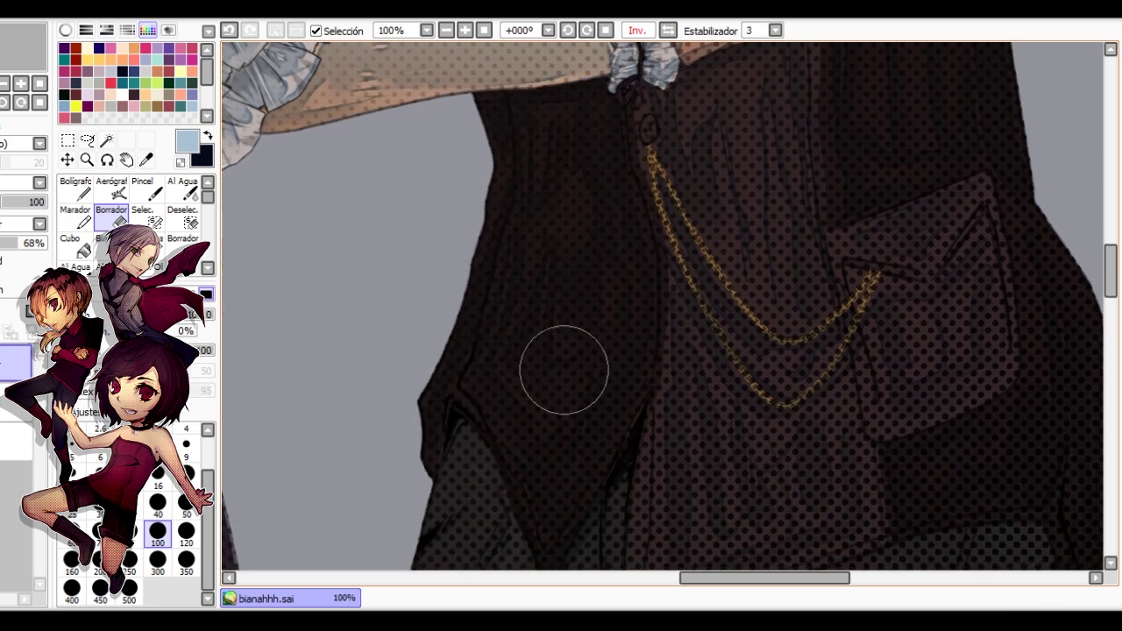
key(e)
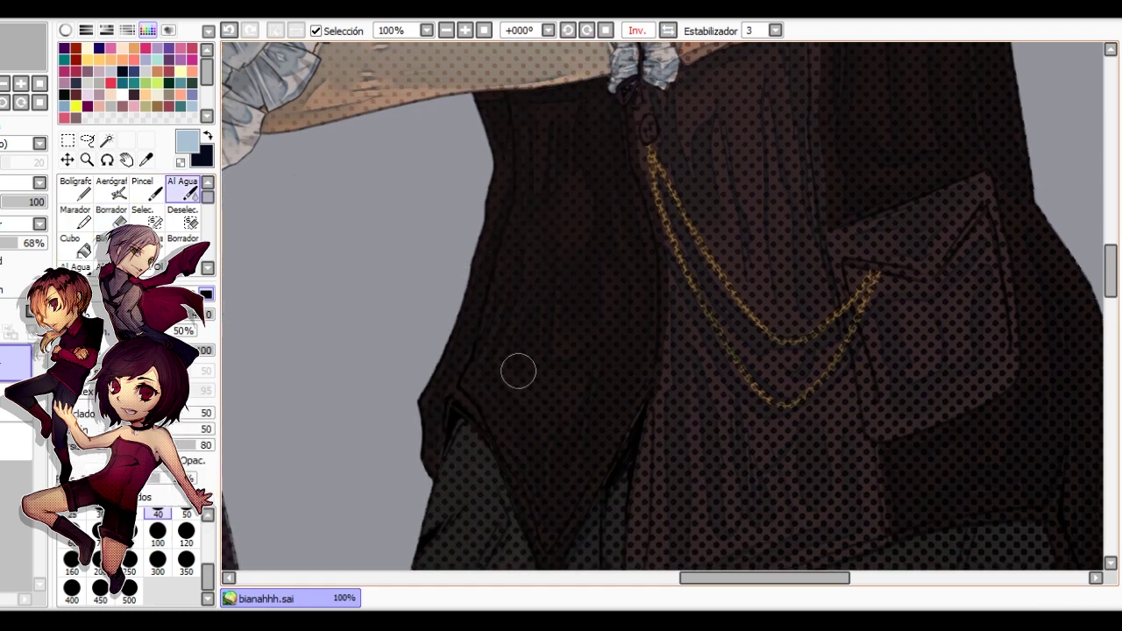
Clean up the vest highlights beneath the girl's wrist cuff with the eraser, and resume blending beside the watch chain.
scroll(549, 271, down, 3)
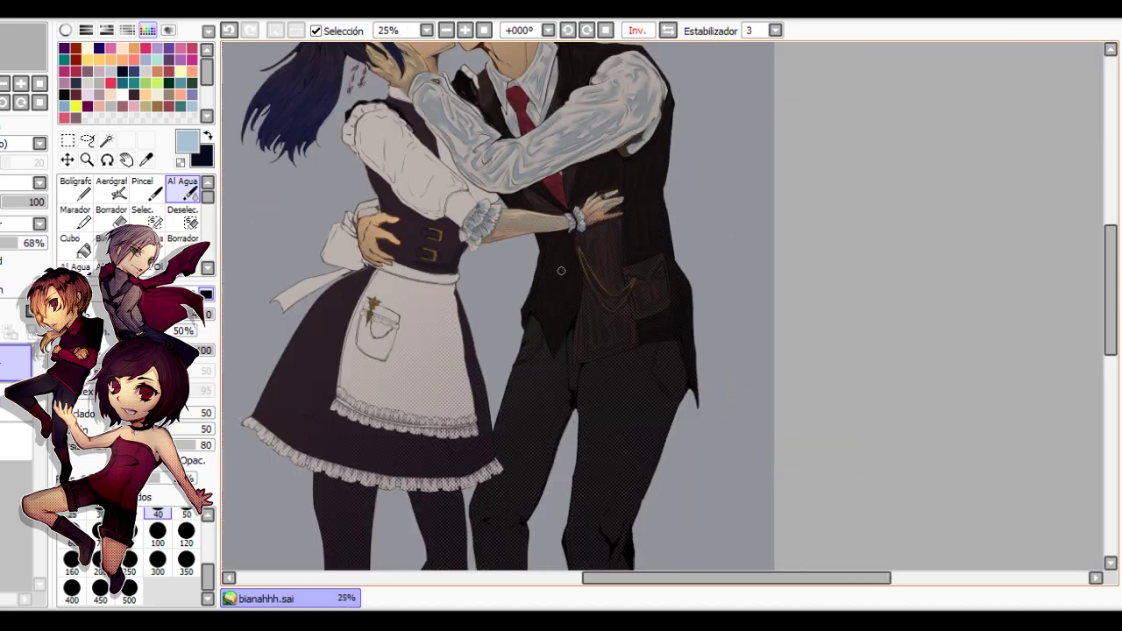
scroll(571, 296, up, 3)
key(e)
scroll(550, 225, down, 1)
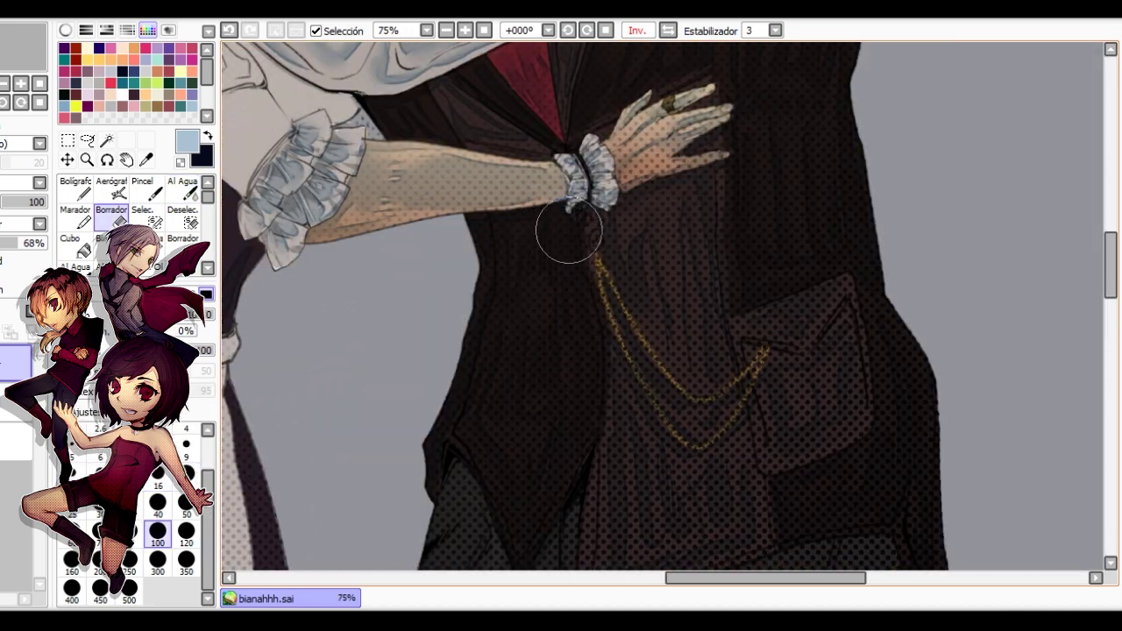
key(e)
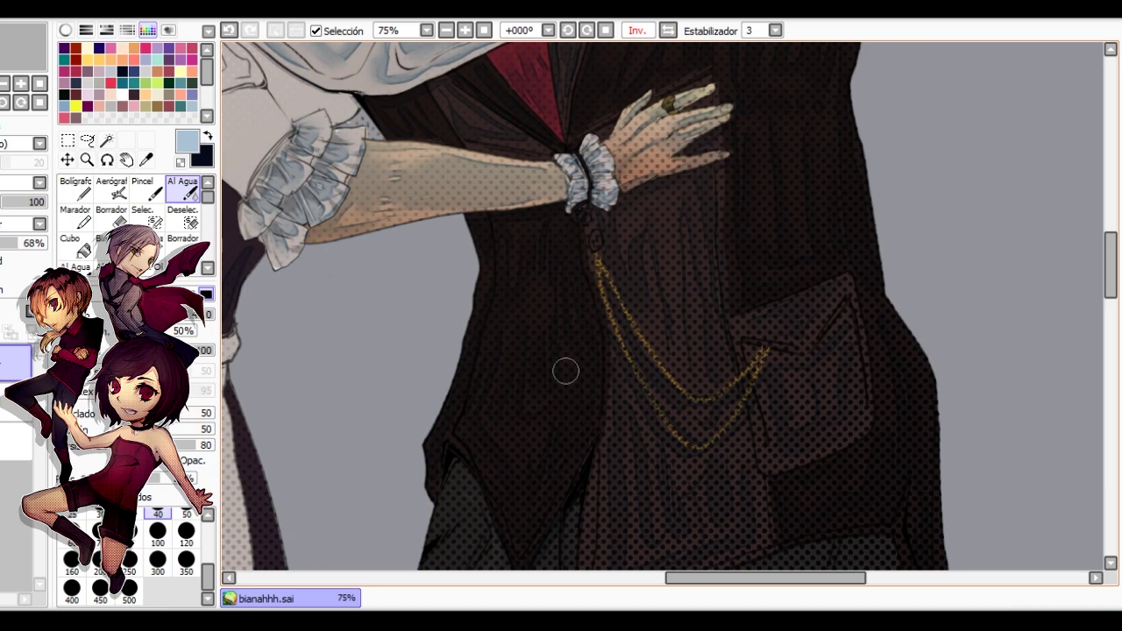
Paint light blue vertical pinstripe highlights on the thighs of the man's trousers, enlarging the pen to size 500.
drag(593, 476, 567, 351)
scroll(565, 347, down, 3)
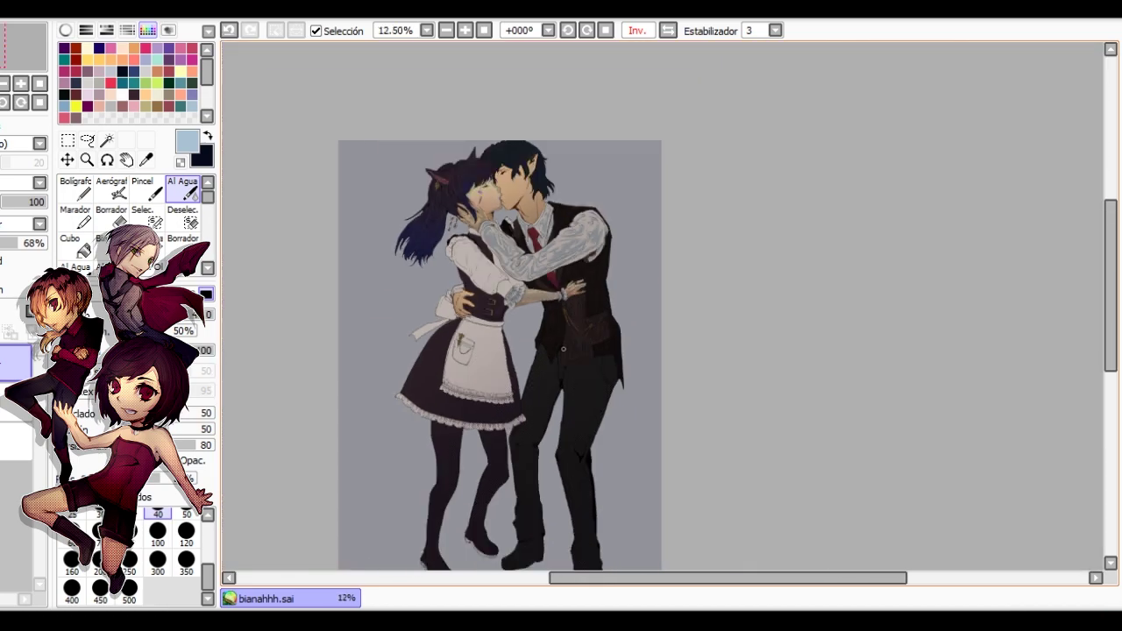
scroll(563, 344, up, 1)
drag(562, 394, 505, 263)
key(n)
scroll(598, 258, up, 1)
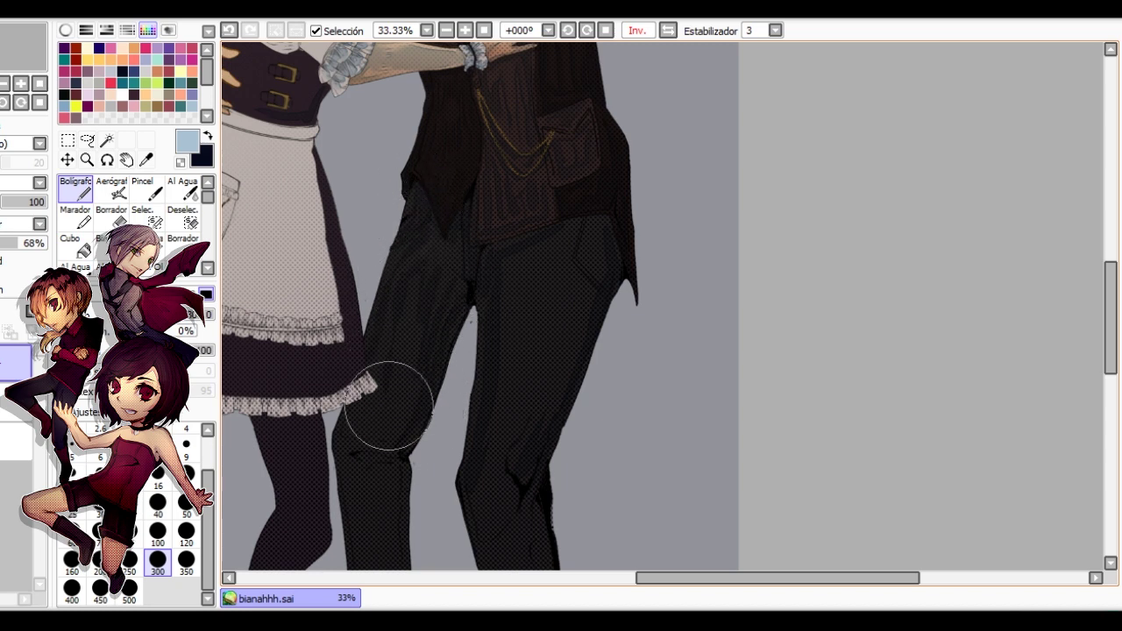
click(129, 591)
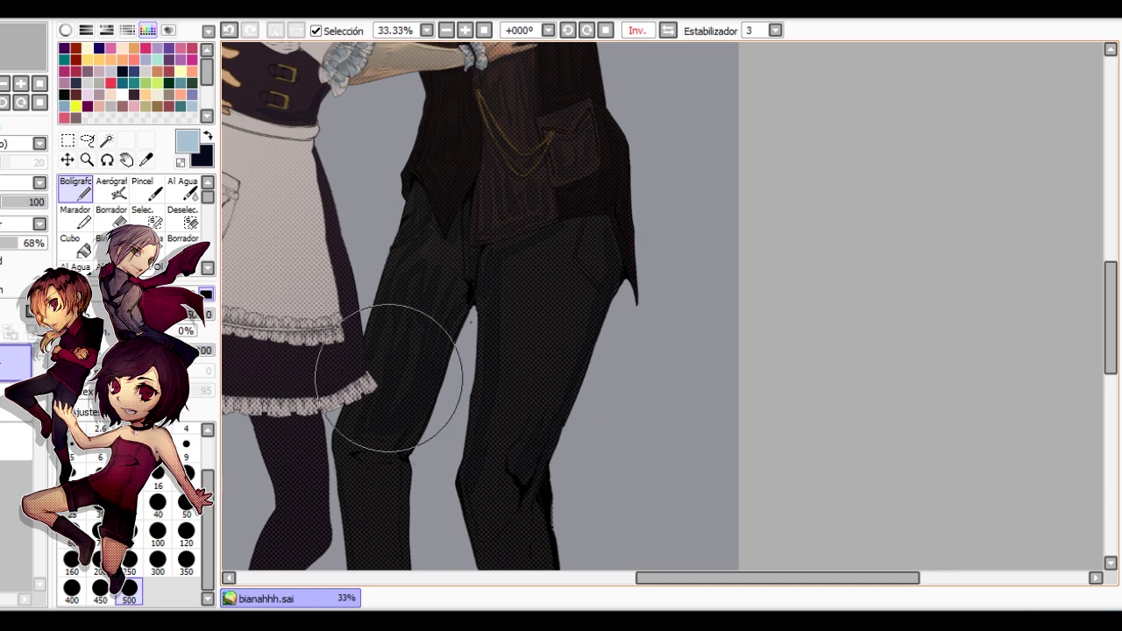
drag(454, 403, 386, 332)
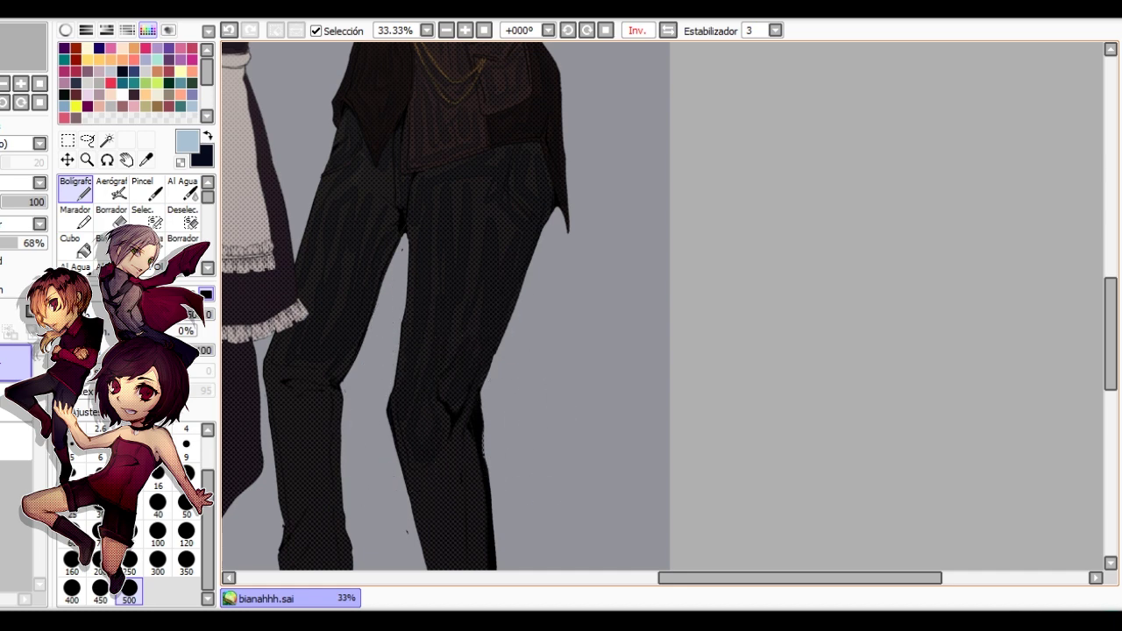
Continue the light blue pinstripes down the lower part of the man's outer trouser leg to its cuff.
scroll(423, 241, down, 3)
scroll(424, 241, right, 1)
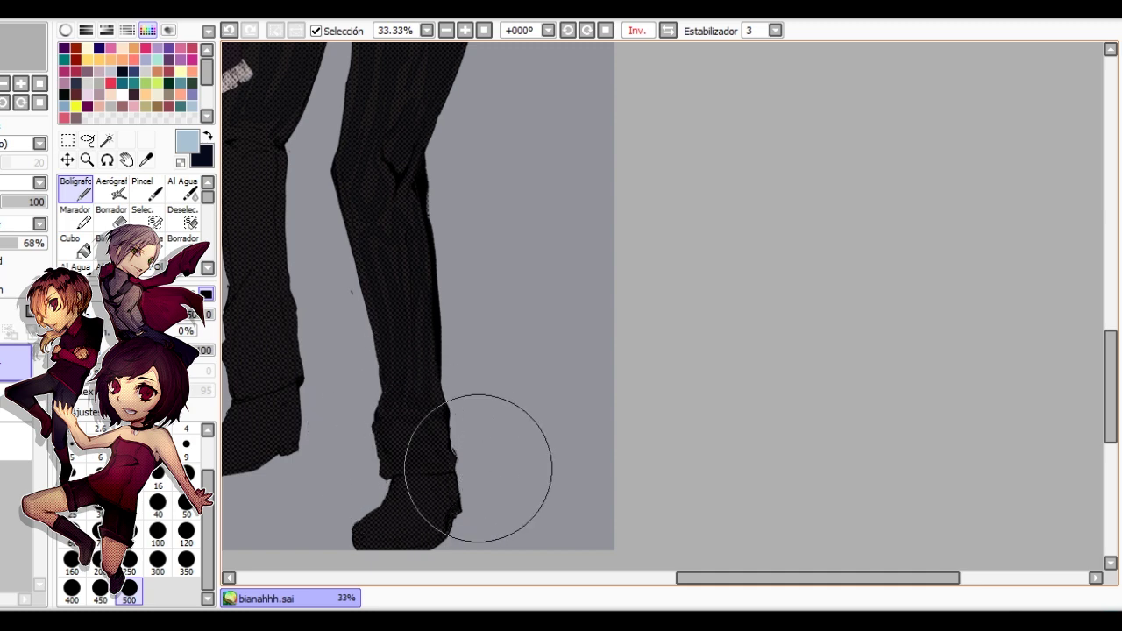
scroll(476, 471, down, 2)
scroll(476, 471, left, 2)
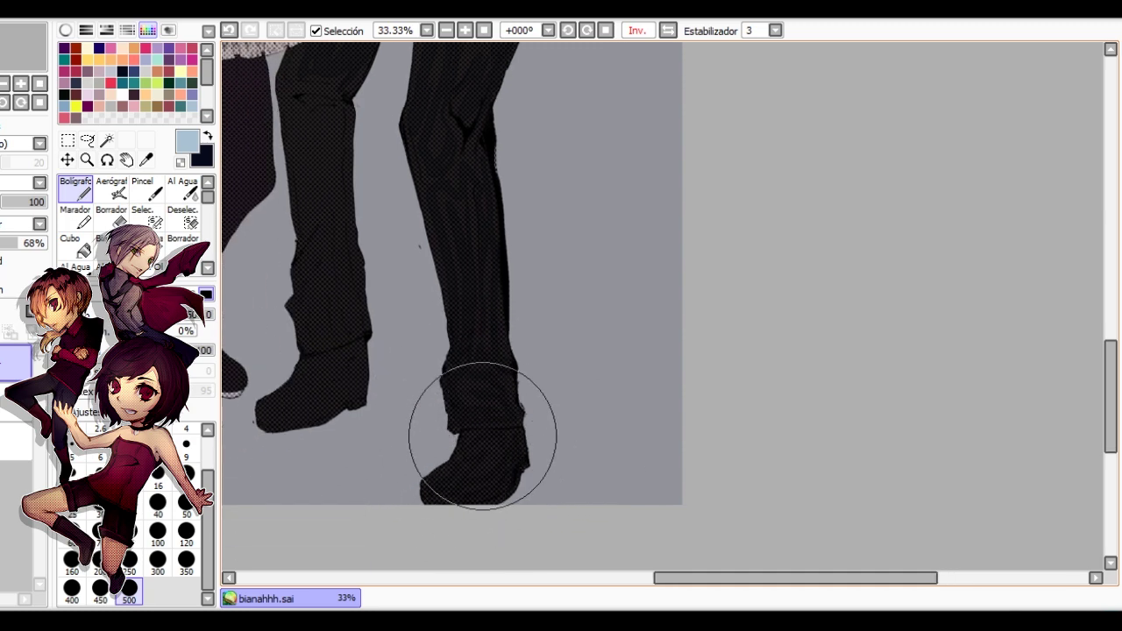
Add matching light blue pinstripes to the lower part of the man's trouser leg nearest the girl.
key(e)
key(n)
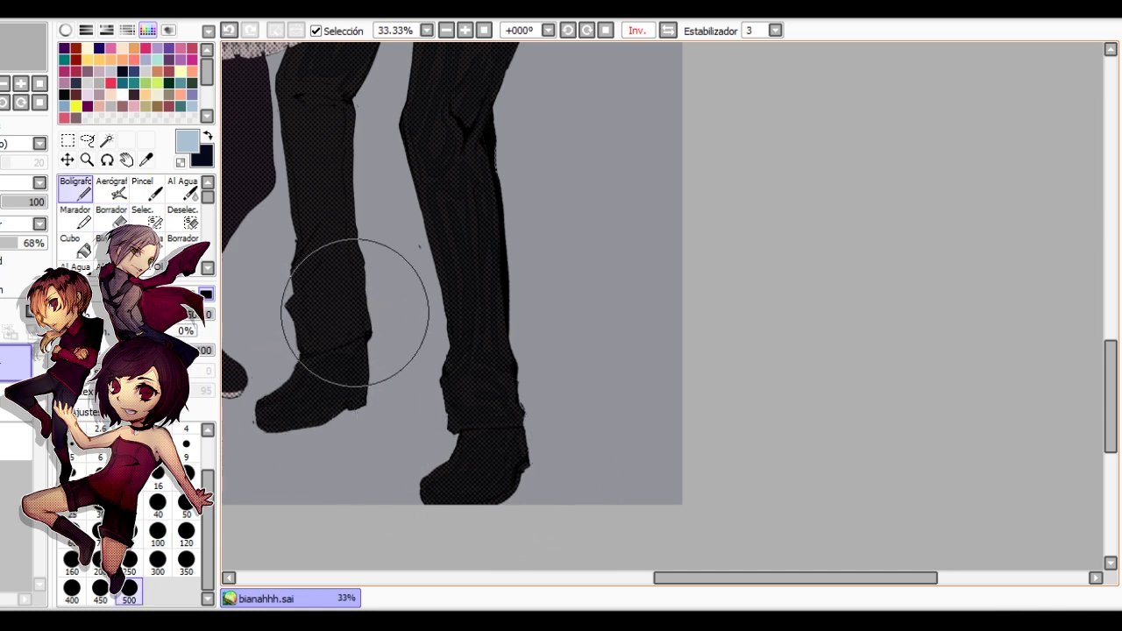
drag(395, 272, 517, 384)
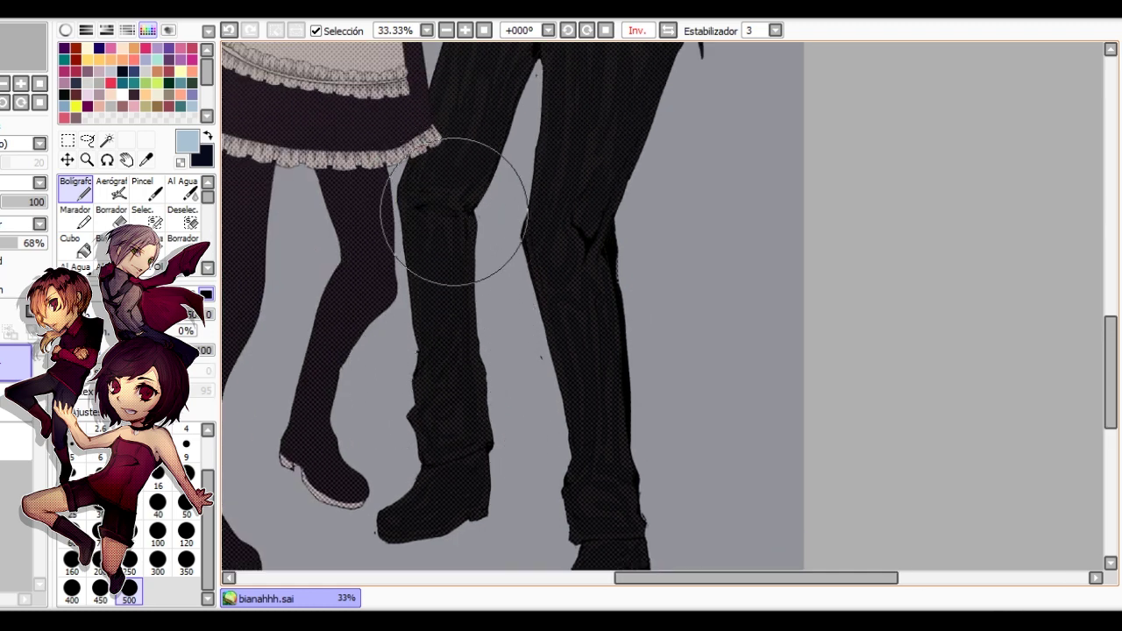
drag(507, 242, 446, 511)
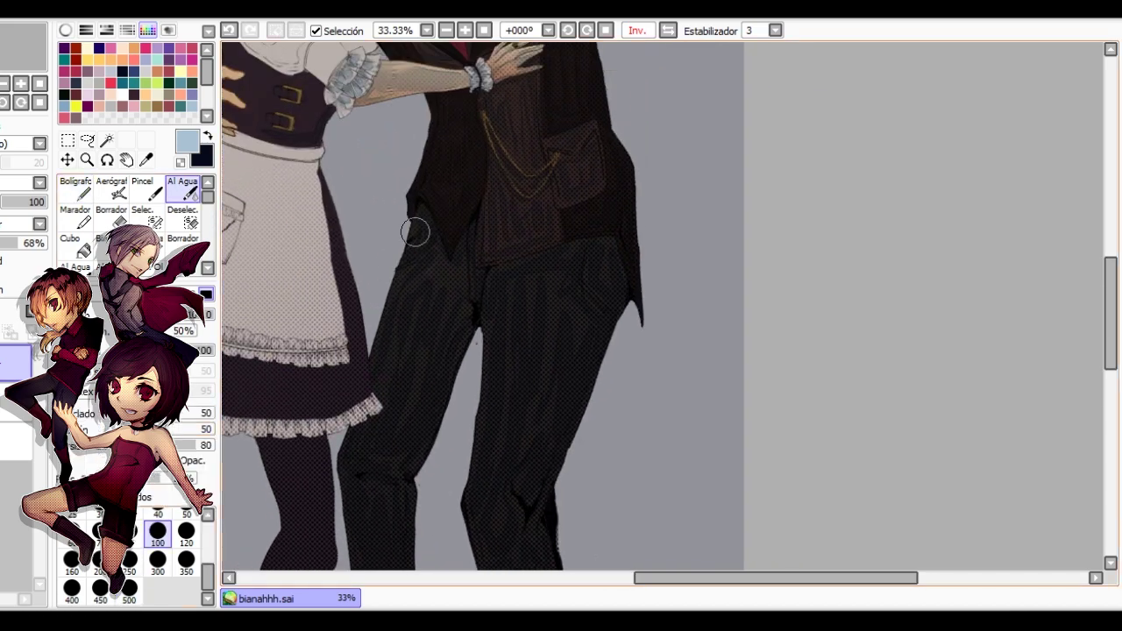
Blend the pinstripe highlights on the upper part of the man's trousers with an enlarged Al Agua brush.
scroll(430, 229, up, 2)
scroll(413, 306, down, 1)
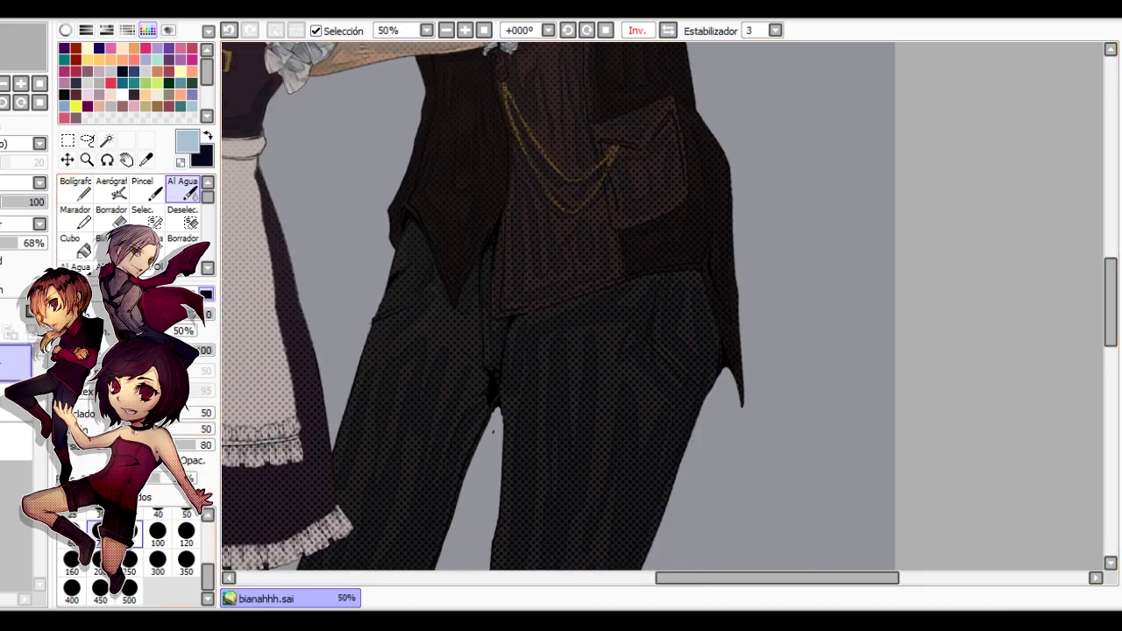
scroll(380, 343, up, 1)
scroll(412, 290, down, 2)
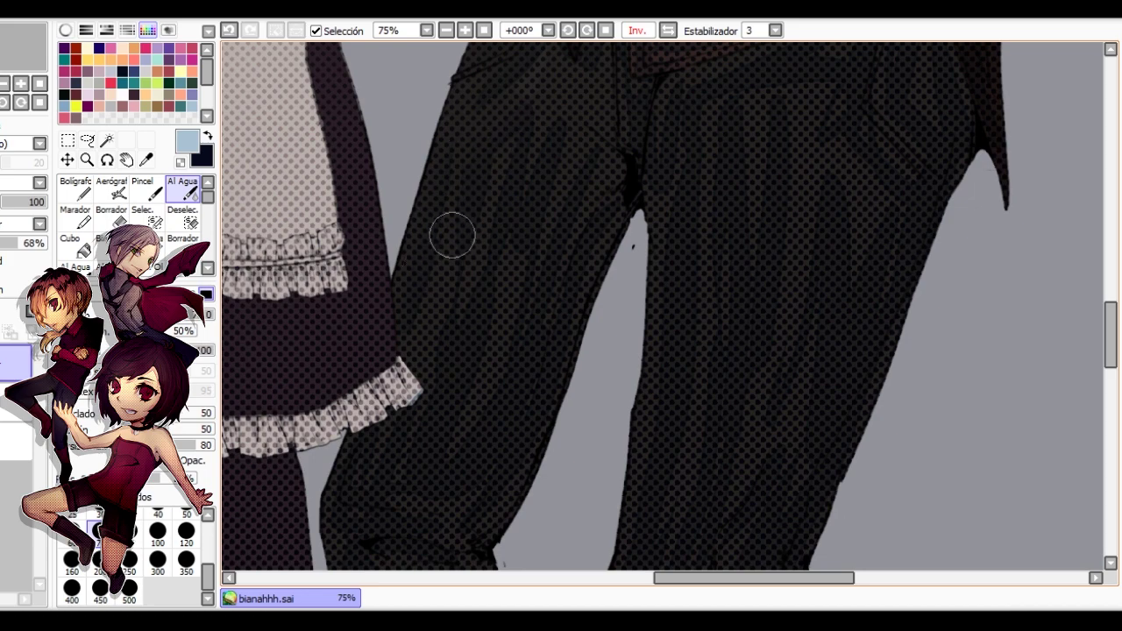
scroll(544, 240, down, 1)
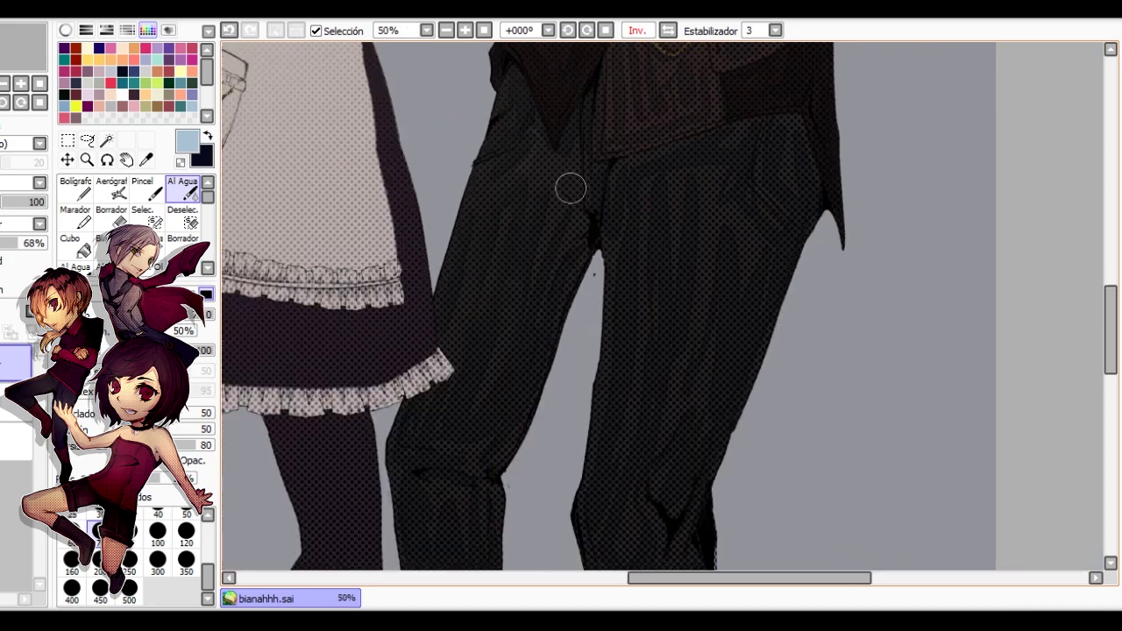
Touch up the man's trouser pinstripes with the light blue pen and blend them down both legs to the cuffs with the Al Agua brush.
key(n)
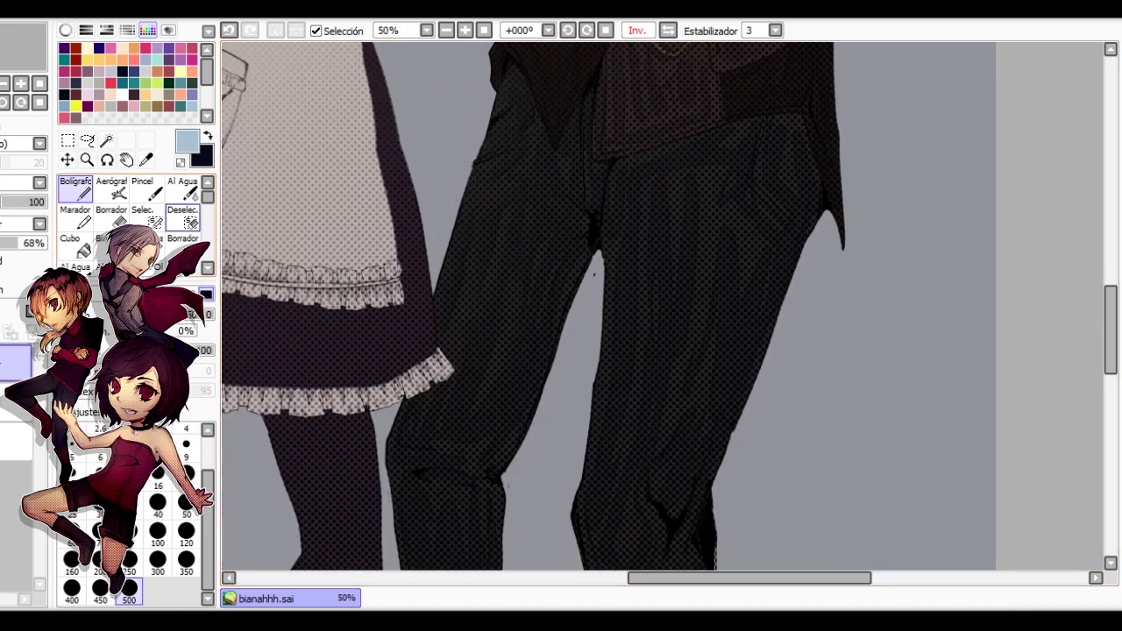
click(183, 190)
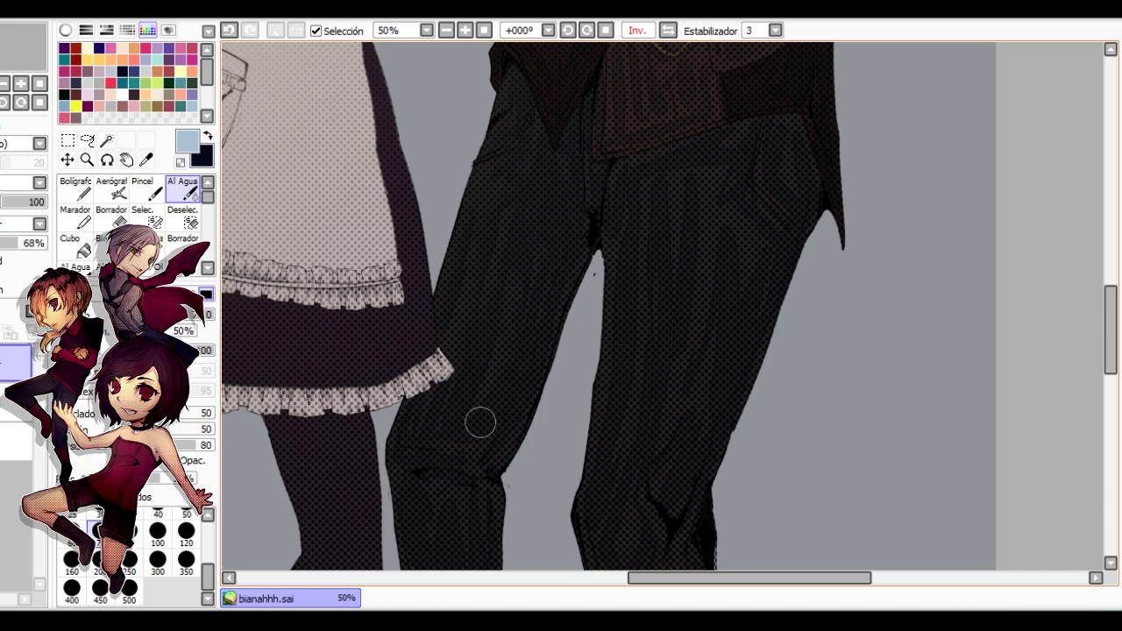
scroll(406, 315, down, 2)
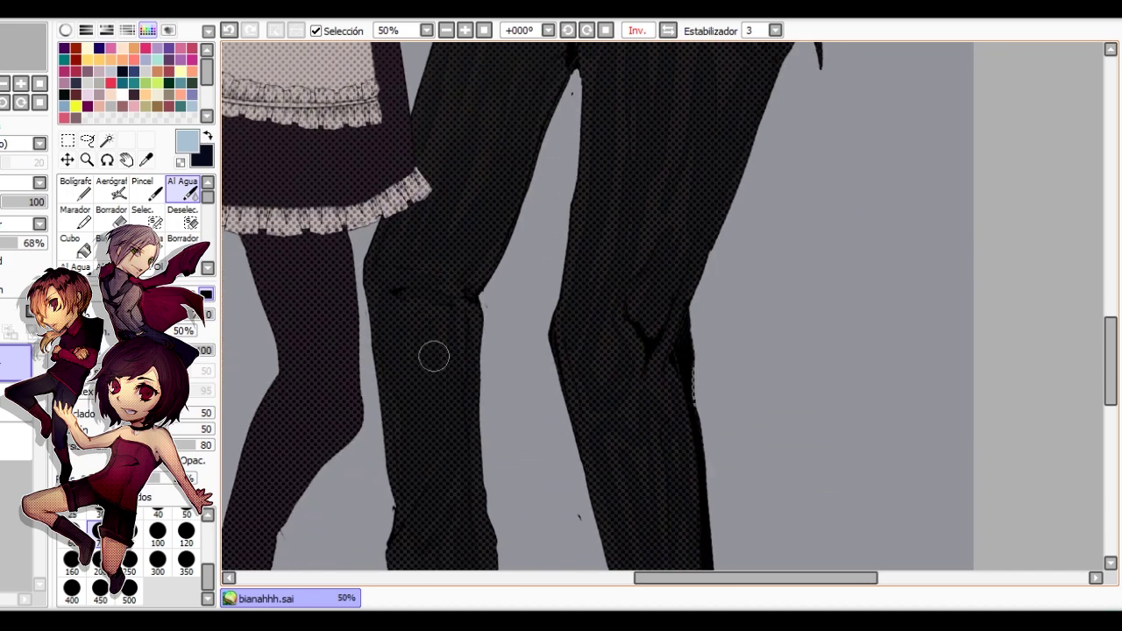
drag(425, 491, 479, 342)
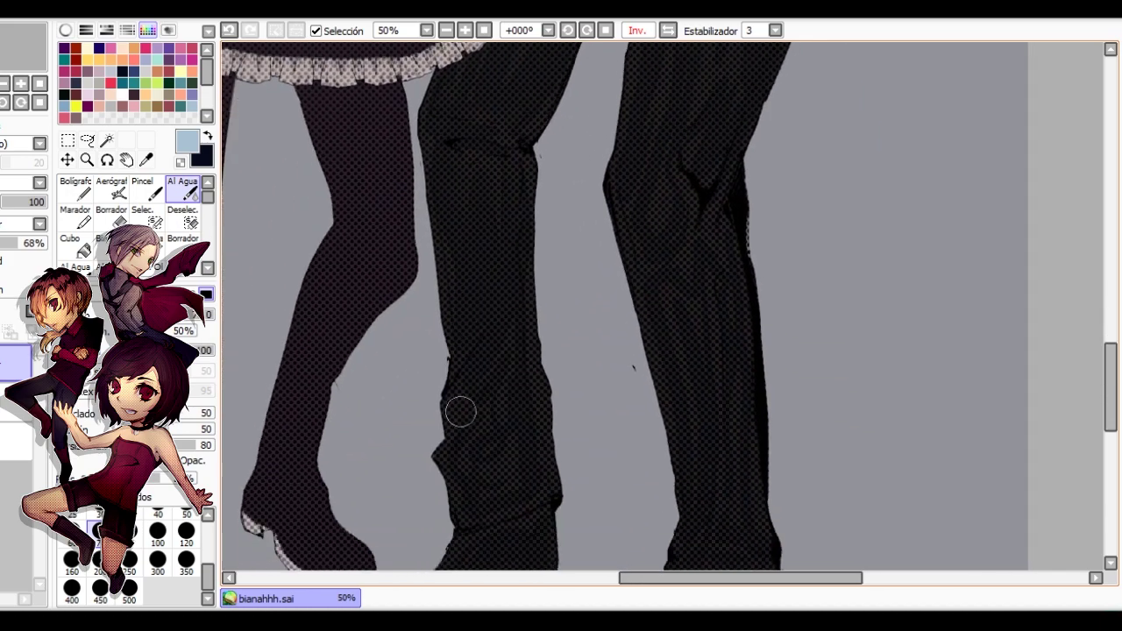
scroll(518, 336, down, 1)
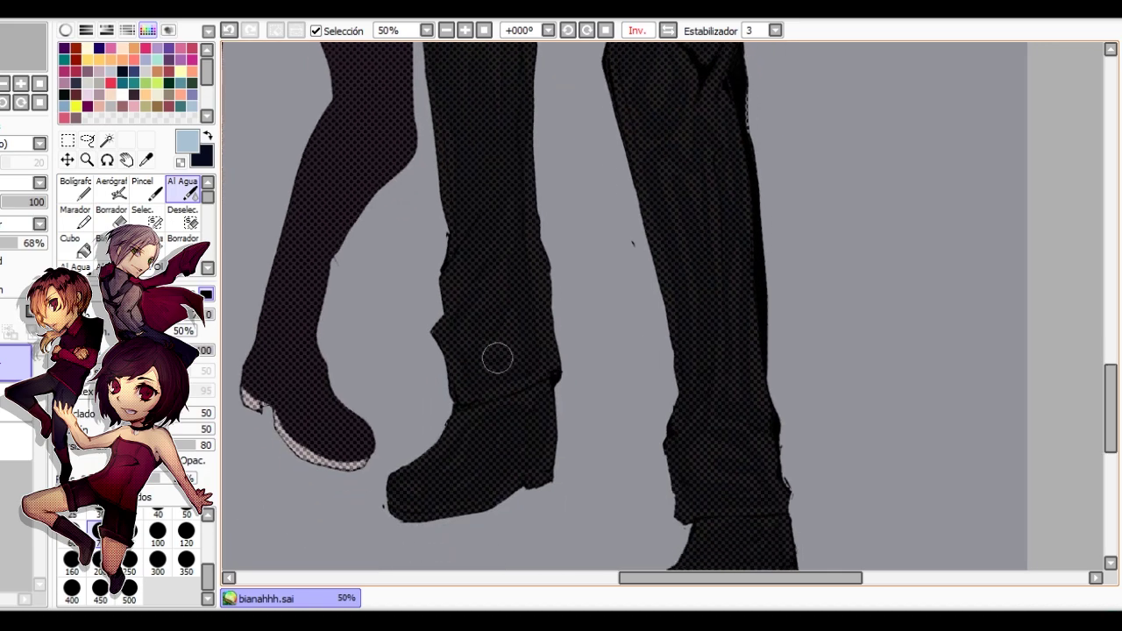
scroll(514, 270, down, 3)
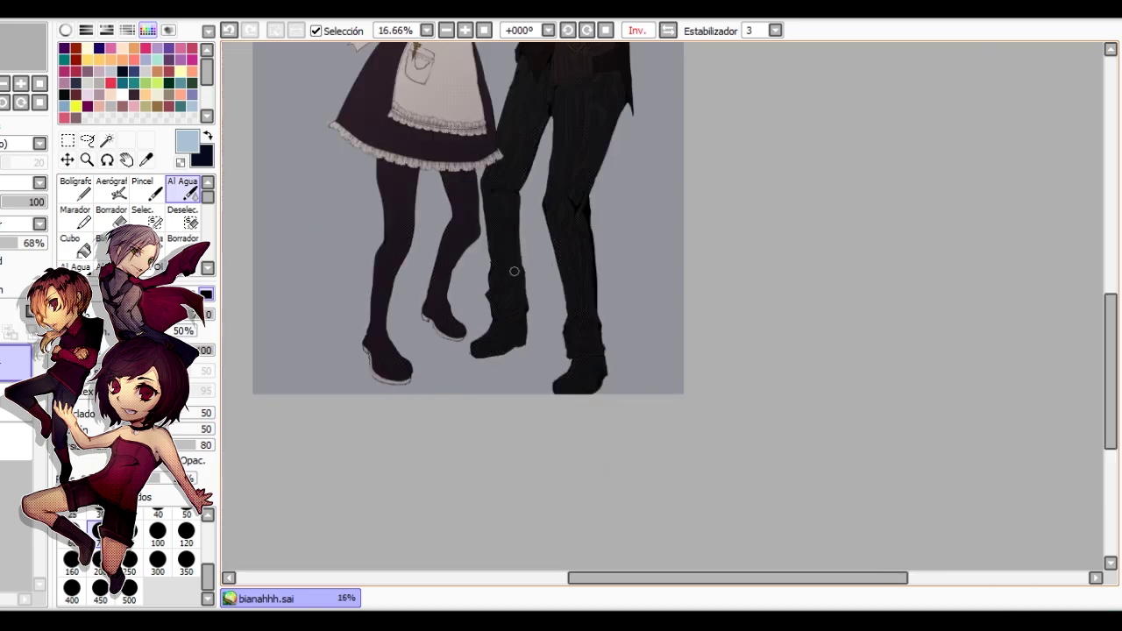
Add another pass of faint light blue pen highlights to the thighs of the man's trousers.
scroll(534, 175, up, 2)
scroll(526, 157, down, 2)
scroll(522, 155, up, 1)
drag(522, 155, 532, 336)
key(n)
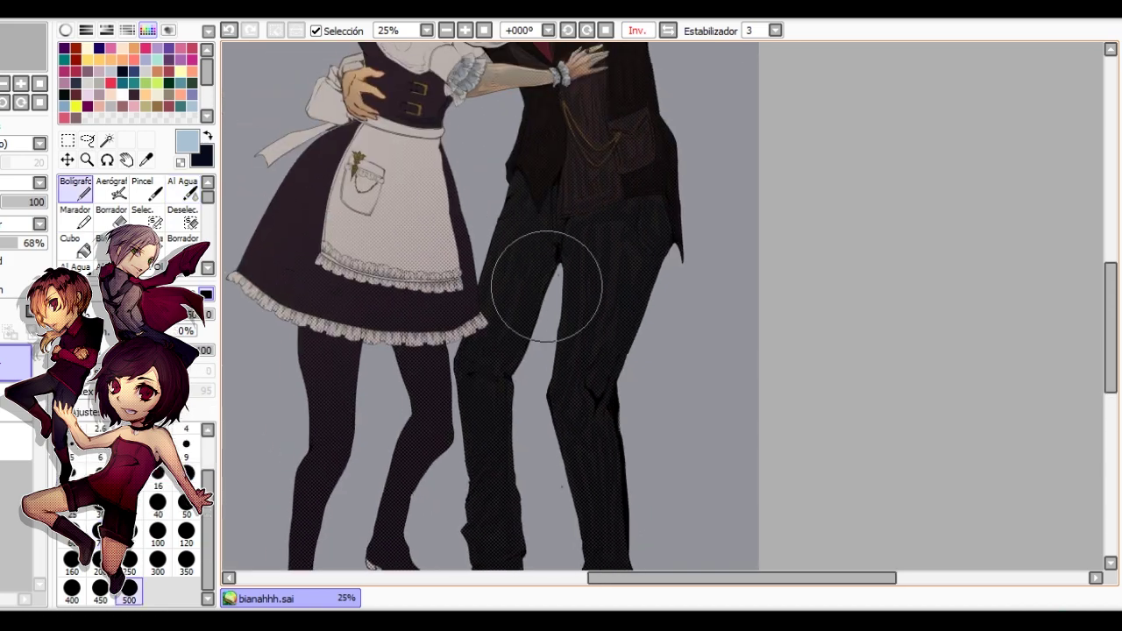
scroll(539, 270, up, 2)
scroll(509, 310, down, 1)
scroll(502, 324, up, 1)
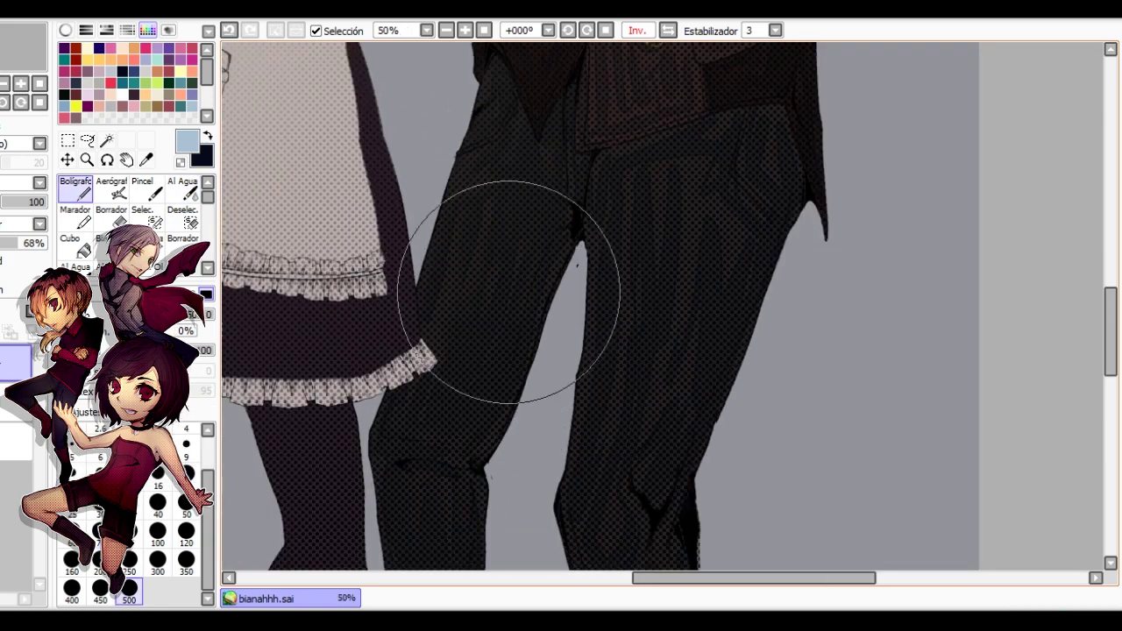
Soften the thigh highlights from the waist to the knees with the Al Agua brush, and return to the Bolígrafo pen.
click(184, 189)
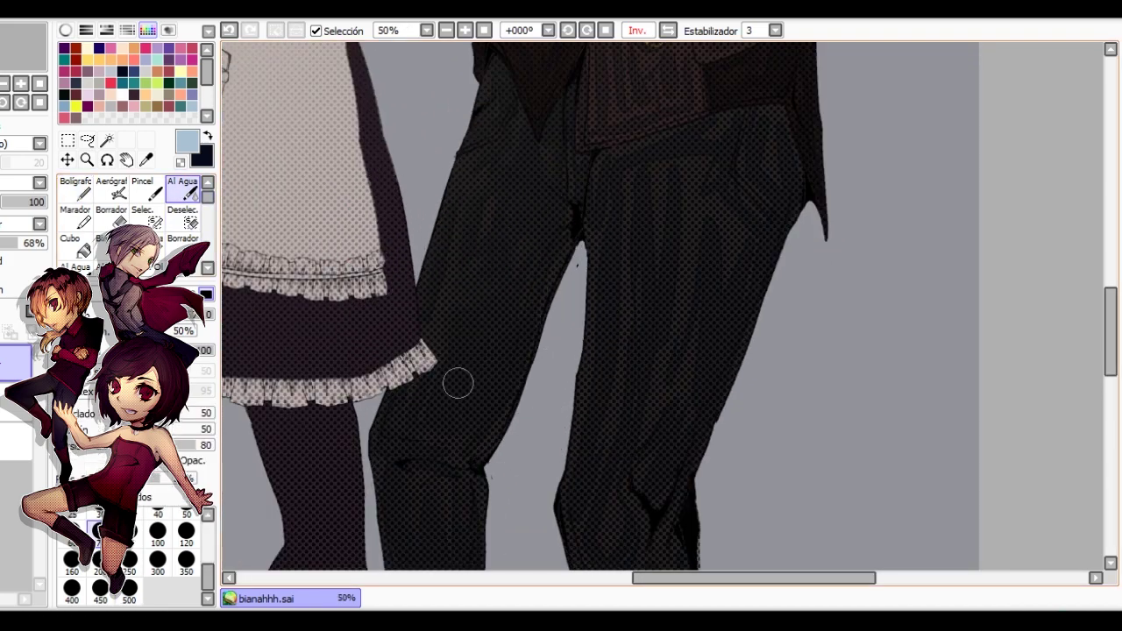
scroll(536, 284, down, 1)
scroll(509, 268, up, 1)
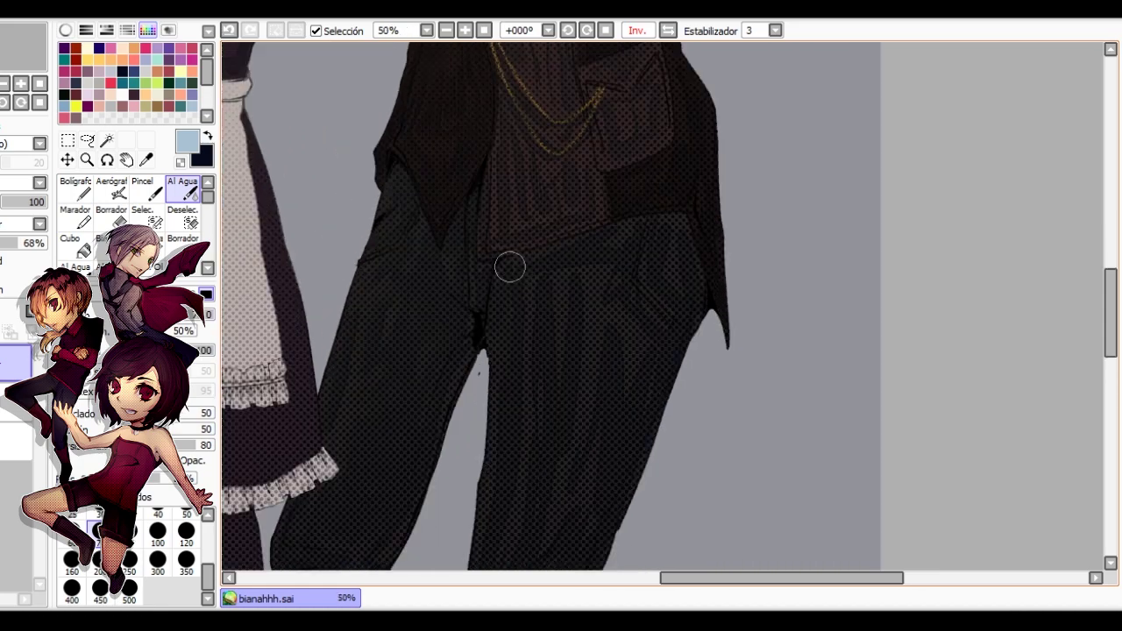
drag(489, 496, 503, 289)
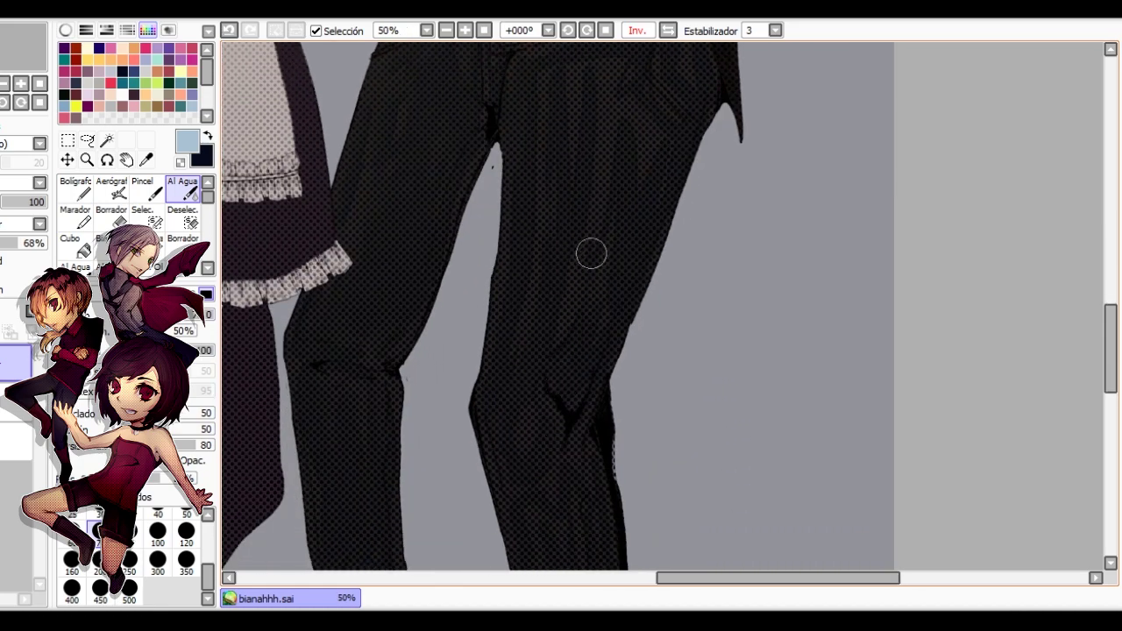
drag(620, 287, 564, 428)
key(n)
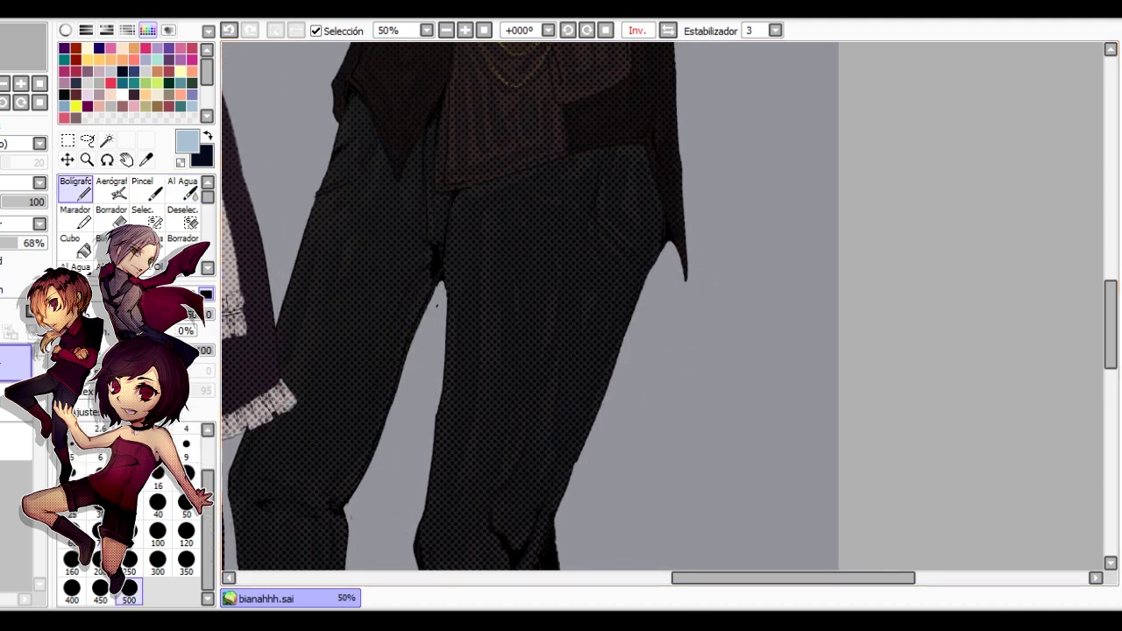
Shade the man's upper trousers around the hips with the size 500 pen and blend with the watercolour brush.
click(183, 190)
key(n)
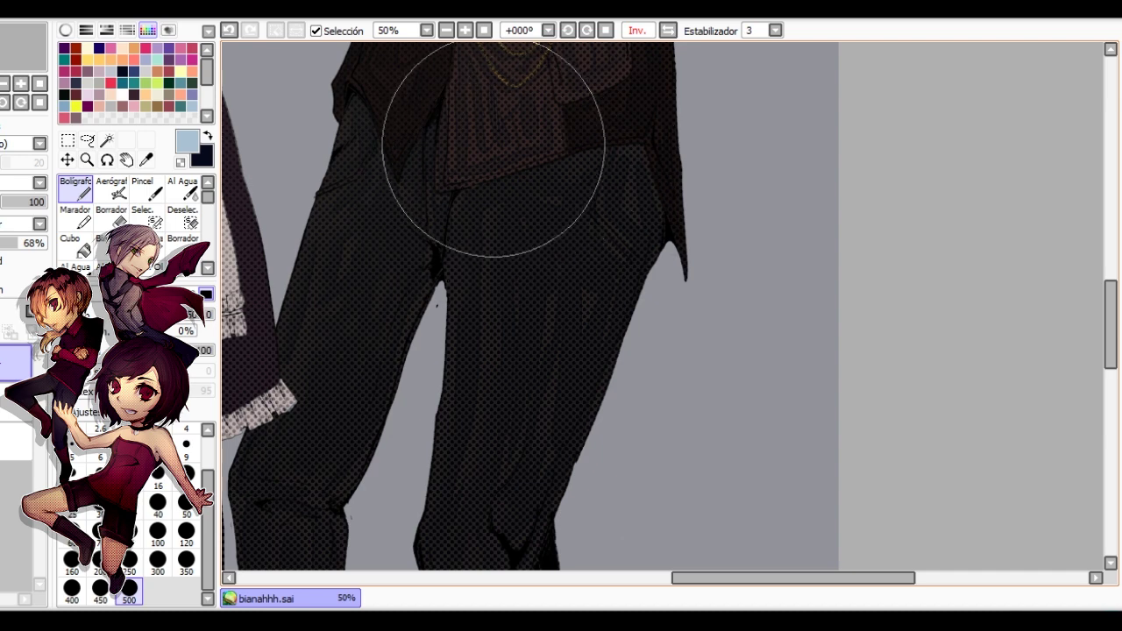
click(182, 190)
drag(526, 254, 474, 397)
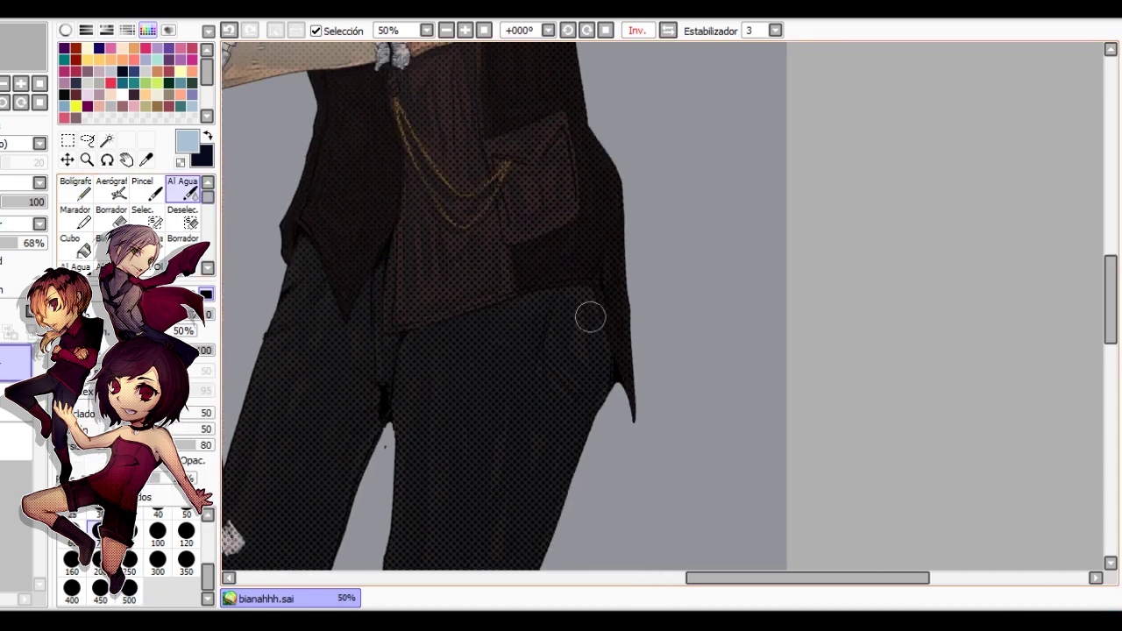
key(n)
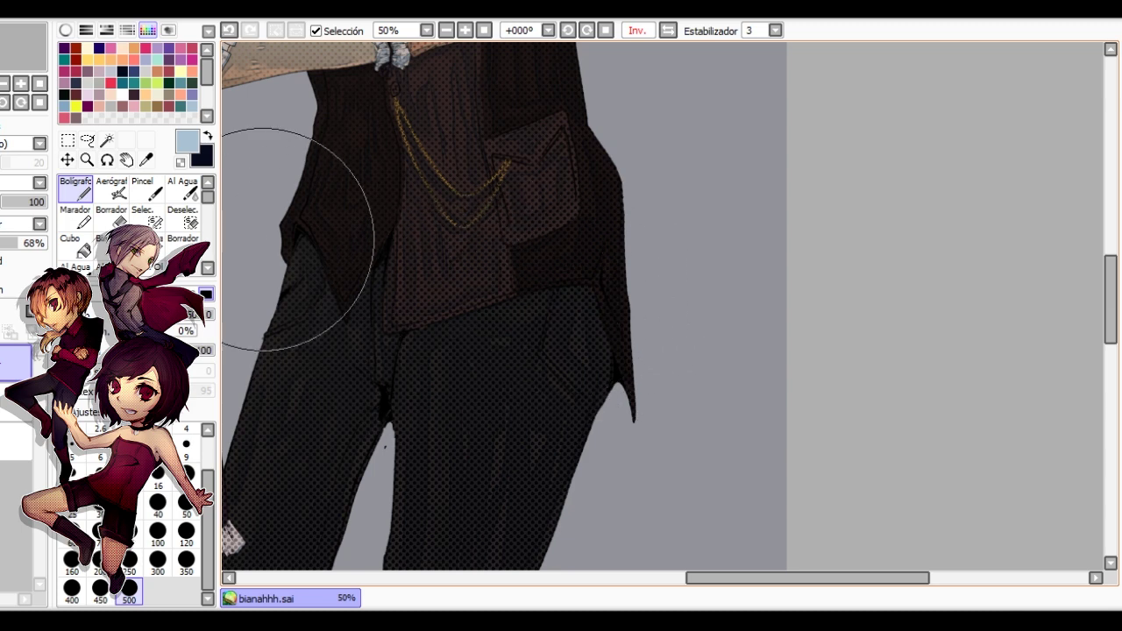
Soften the shading on the man's thighs with the eraser at size 300.
key(e)
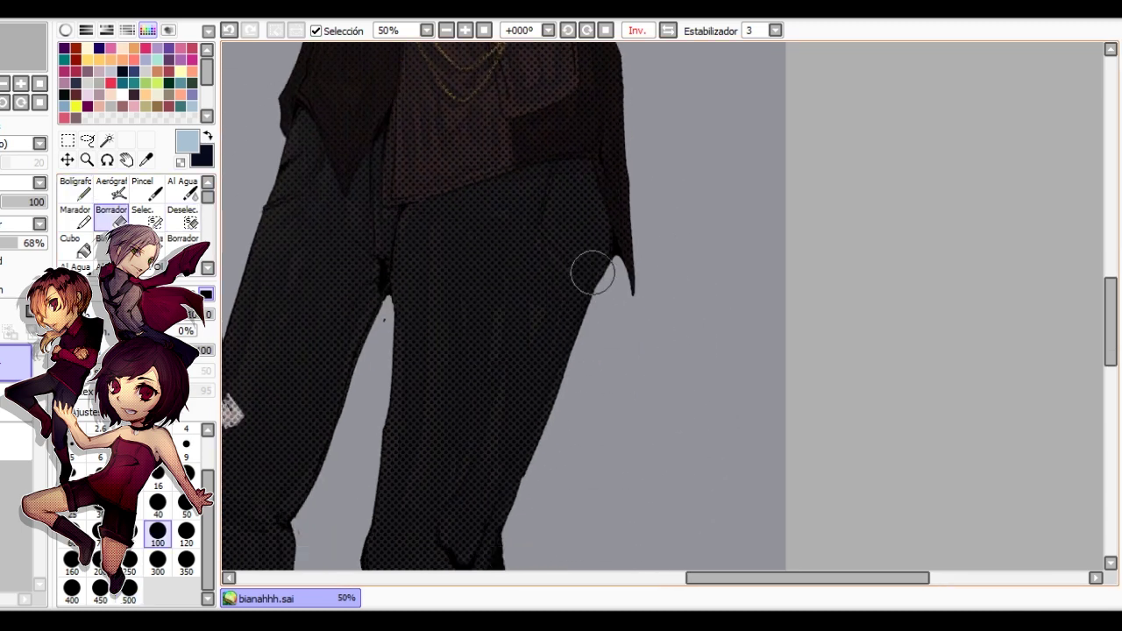
click(158, 562)
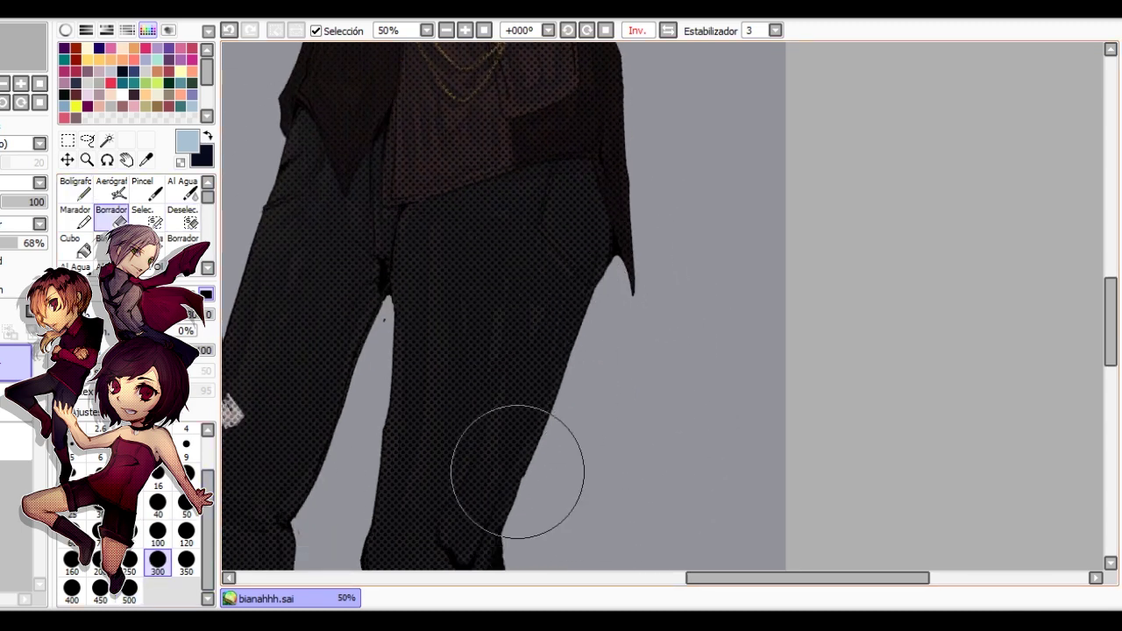
scroll(568, 314, down, 3)
scroll(568, 314, up, 1)
Blend the trouser shading from the hip down to the knee with the watercolour brush.
key(c)
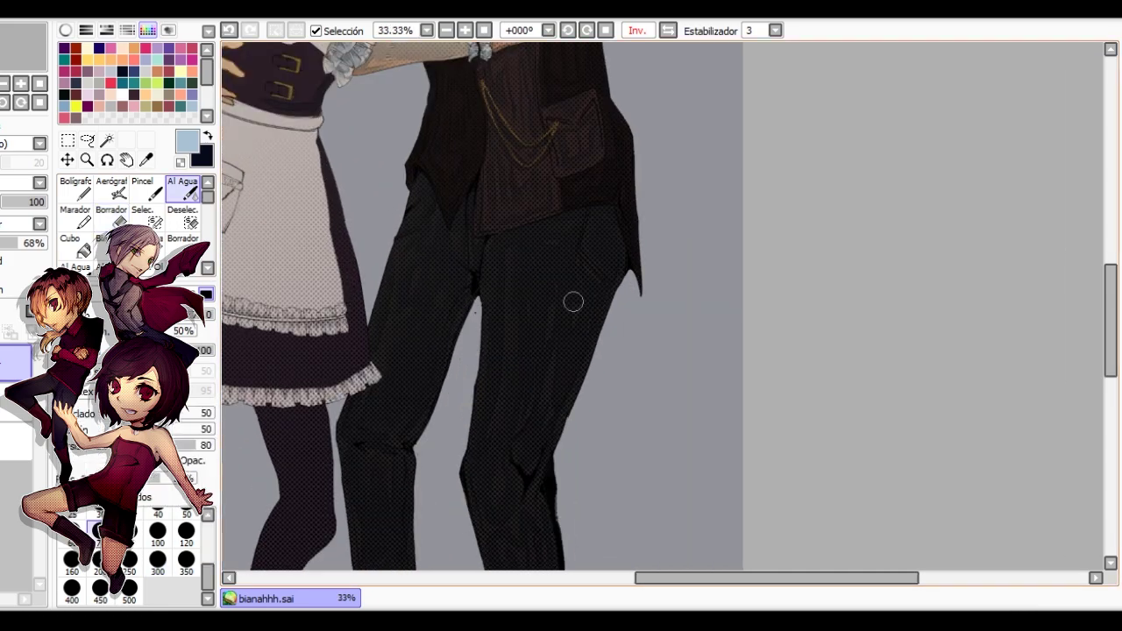
scroll(573, 301, up, 1)
drag(544, 364, 561, 241)
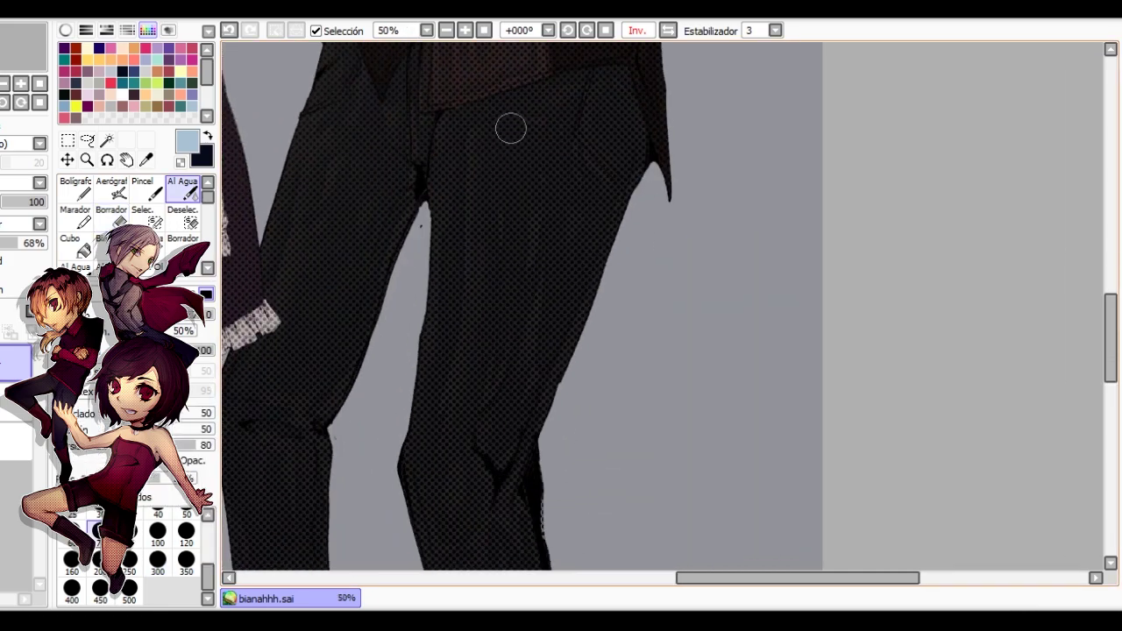
drag(449, 520, 446, 268)
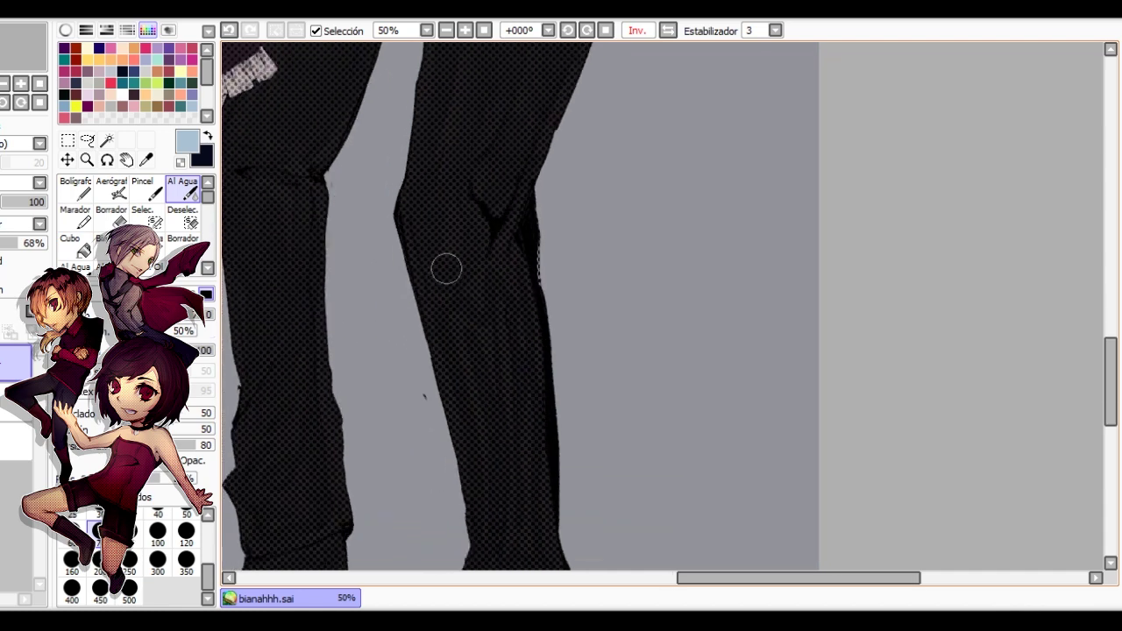
Shade the man's outer lower leg and boot with the pen and blend with the watercolour brush.
key(n)
key(c)
drag(485, 364, 456, 208)
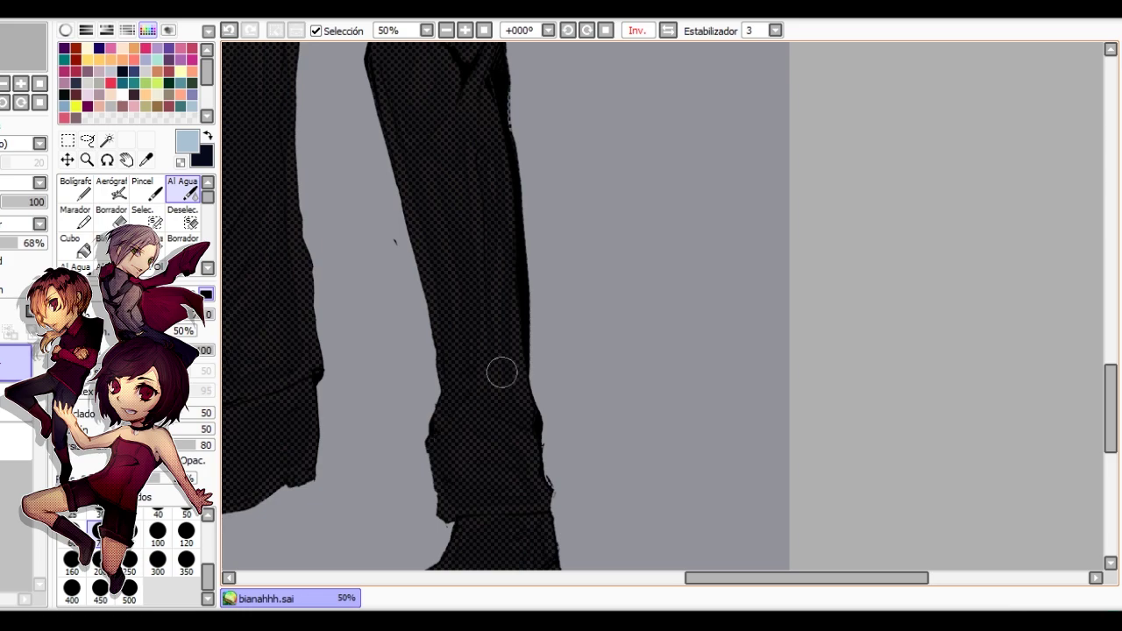
scroll(508, 404, down, 2)
scroll(521, 399, up, 4)
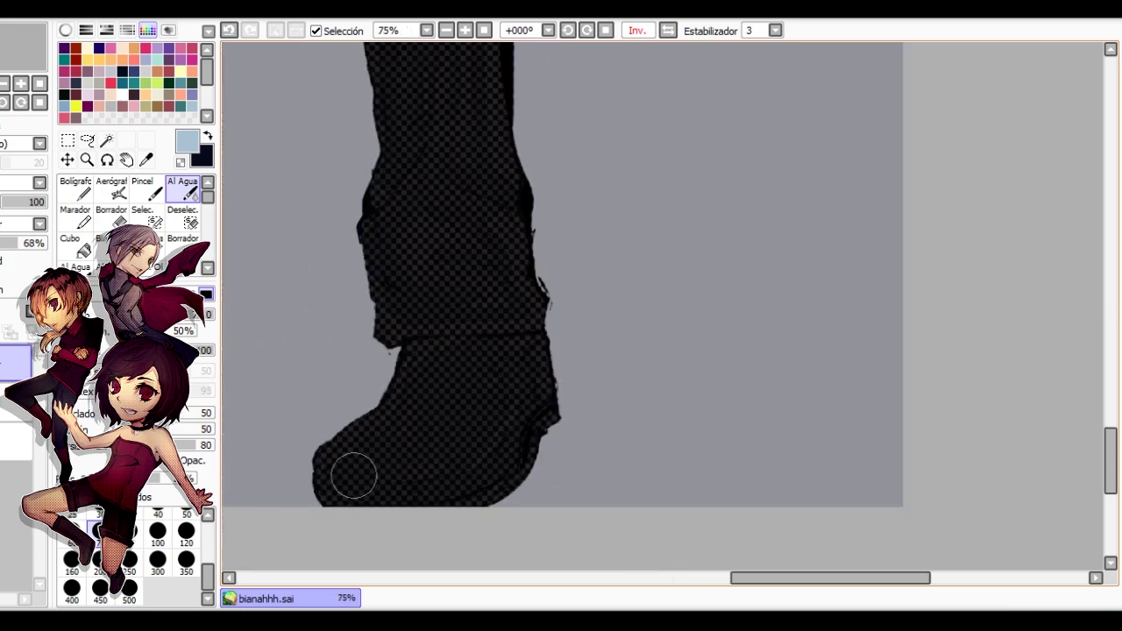
Shade the boot of the man's inner leg with the size 500 pen and smooth it with the watercolour brush.
scroll(526, 356, down, 3)
scroll(511, 325, up, 3)
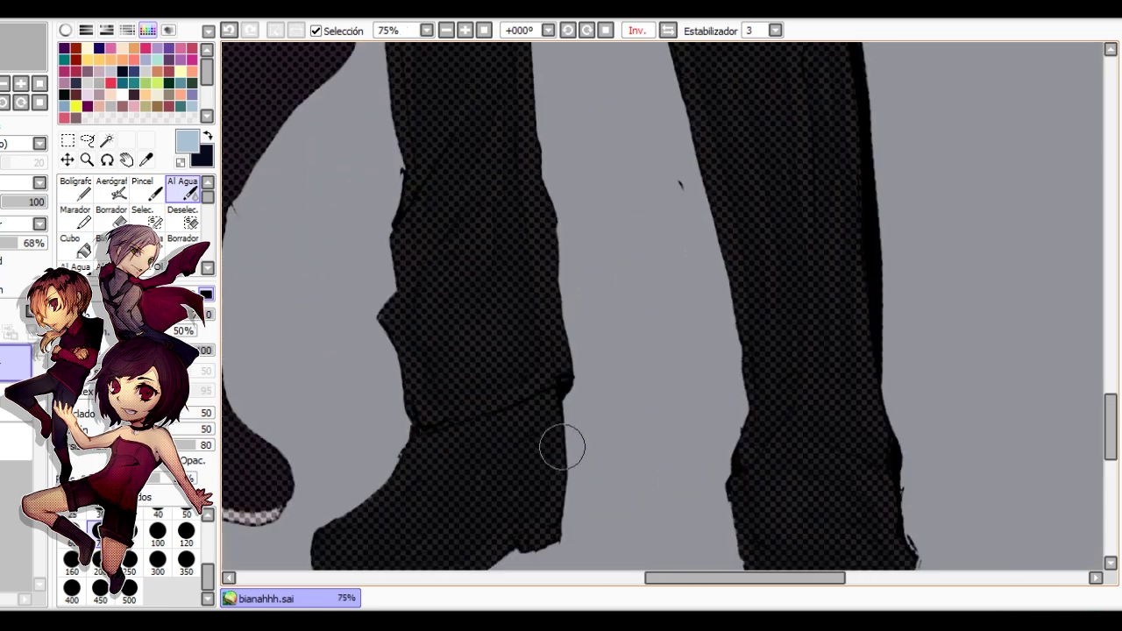
drag(486, 473, 513, 356)
key(n)
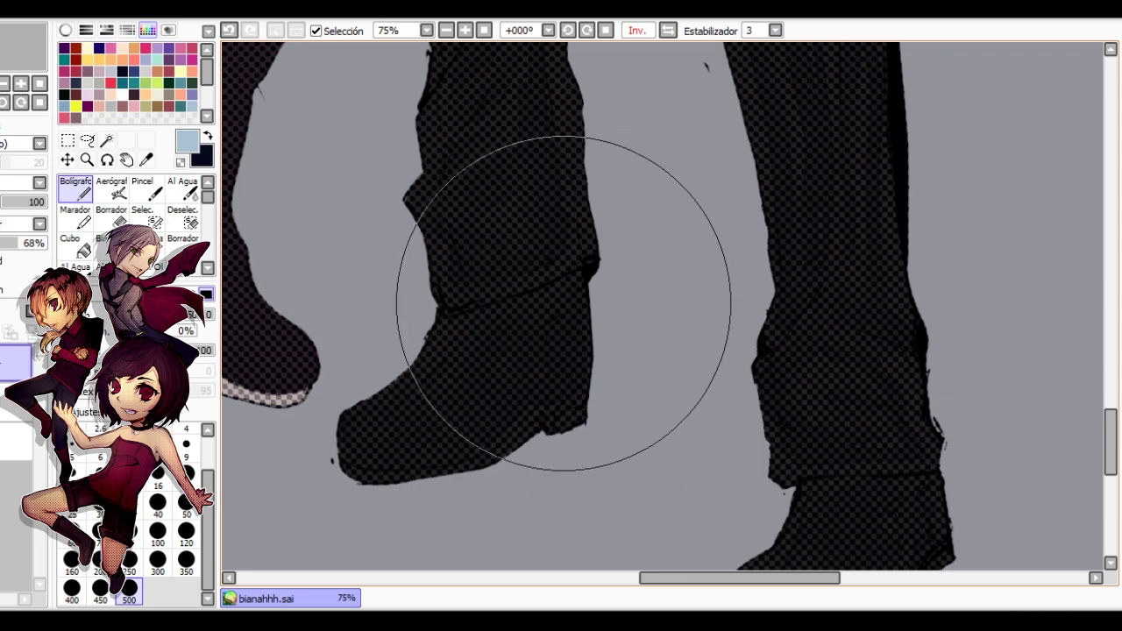
key(c)
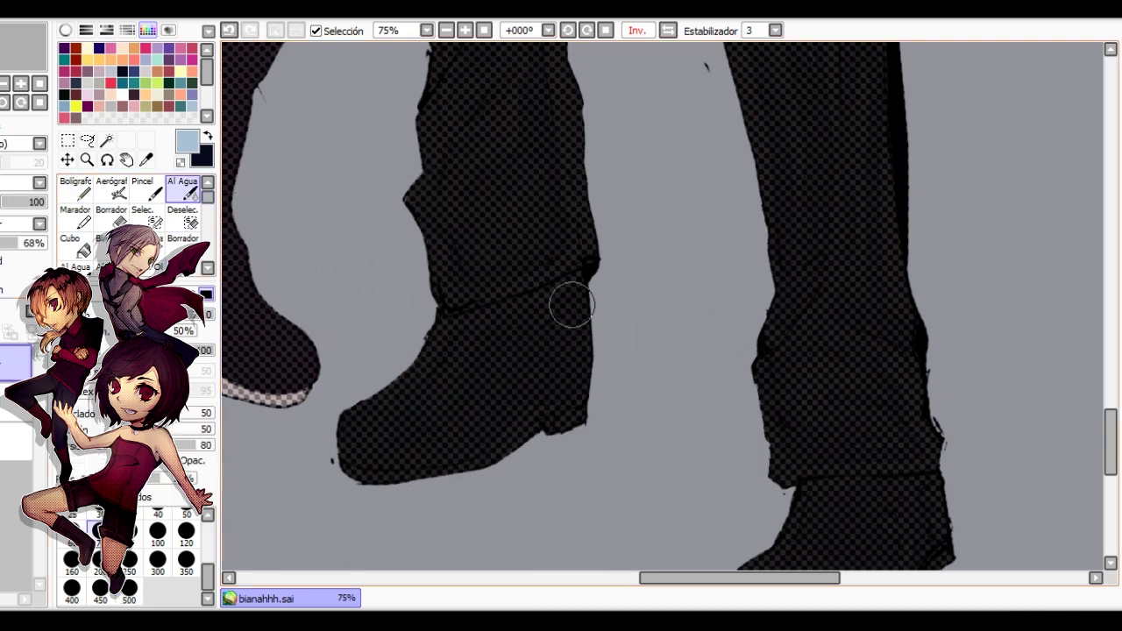
Shade the inner trouser leg between knee and cuff with the pen, blending the folds with the watercolour brush.
scroll(563, 325, up, 3)
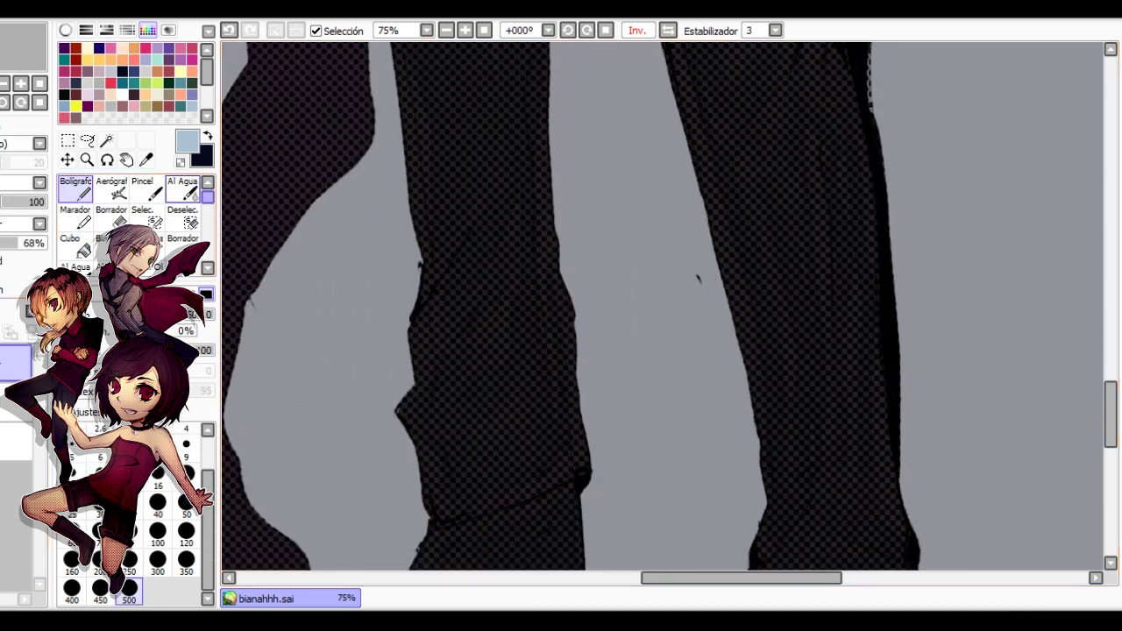
scroll(488, 282, down, 3)
scroll(493, 260, up, 3)
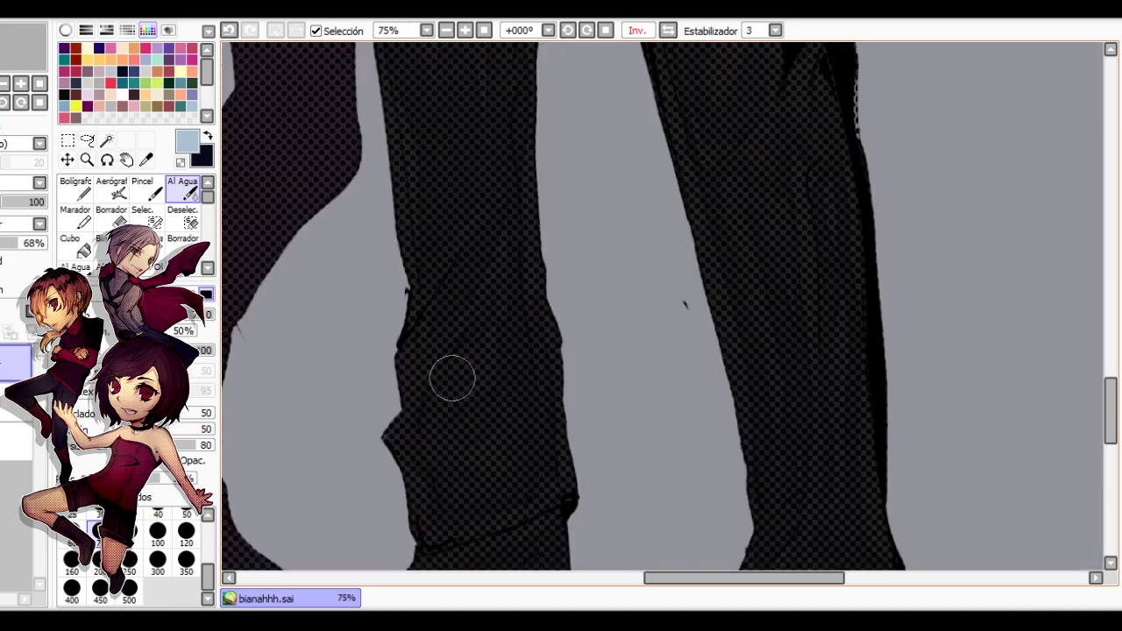
scroll(456, 376, down, 2)
scroll(474, 367, up, 1)
key(n)
key(c)
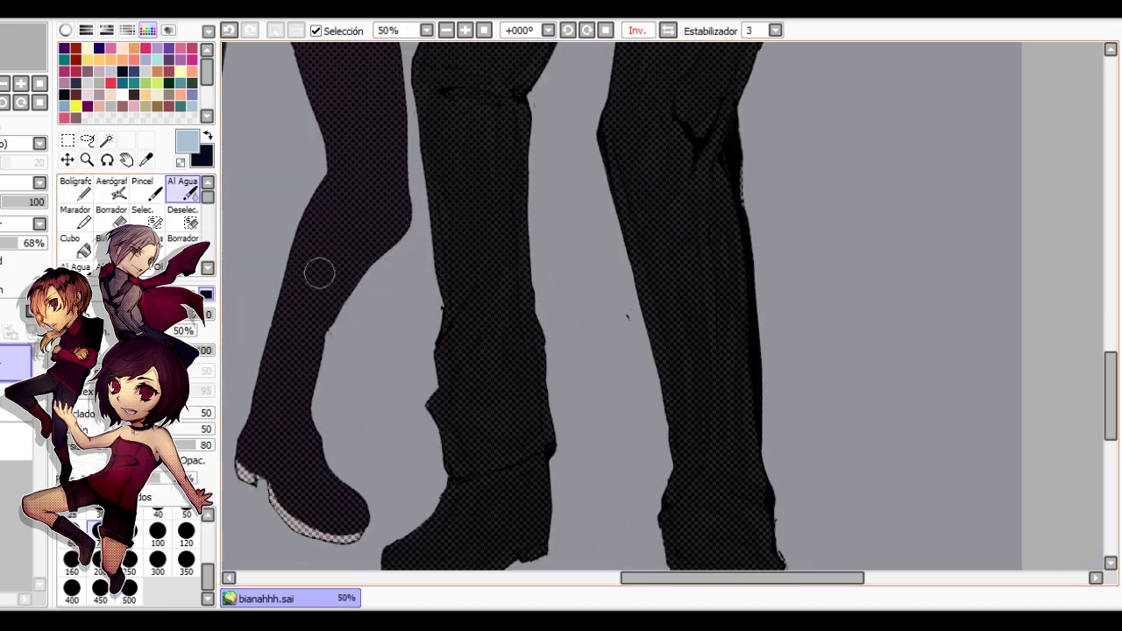
Shade the trouser knees and thighs with the size 500 pen and blend the tones with the watercolour brush.
scroll(468, 328, up, 3)
key(n)
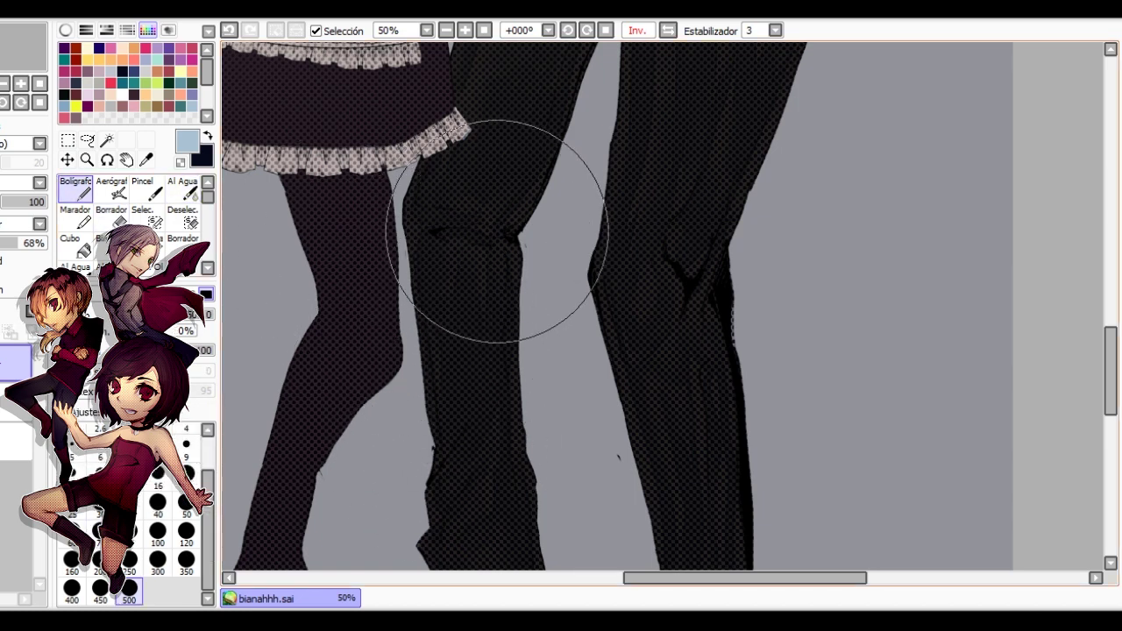
key(c)
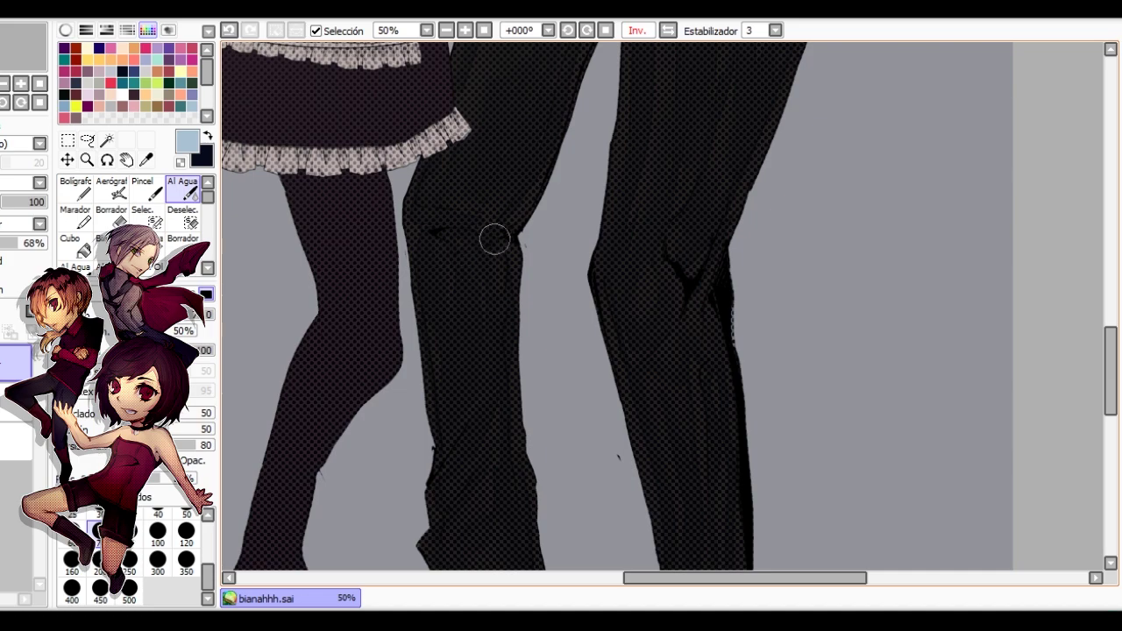
scroll(503, 191, down, 3)
scroll(509, 165, up, 2)
drag(584, 78, 531, 403)
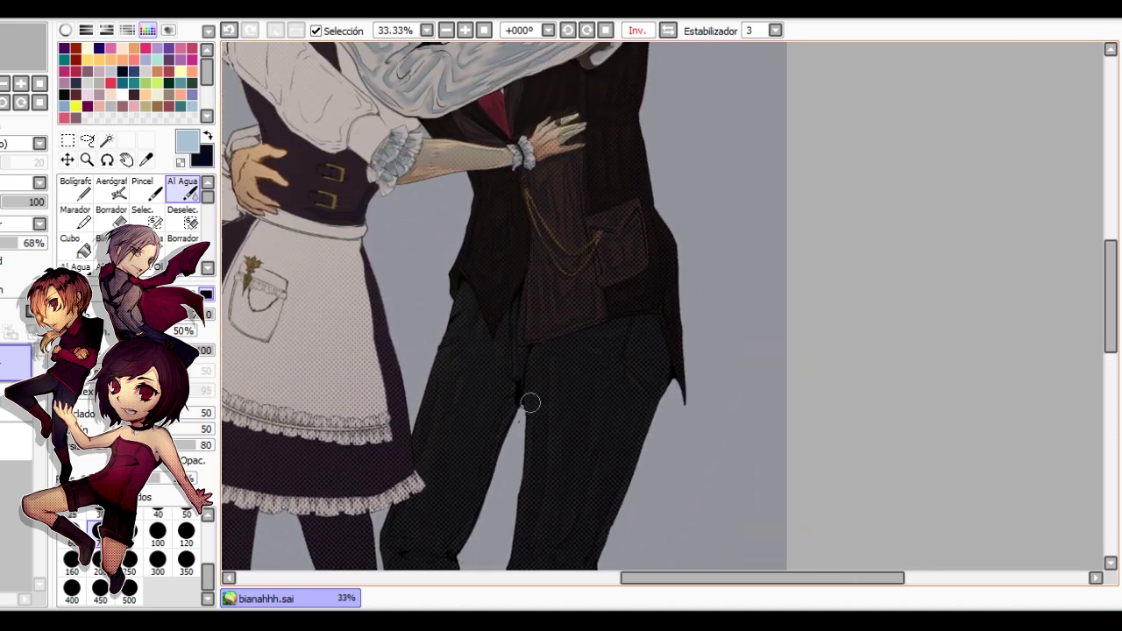
key(n)
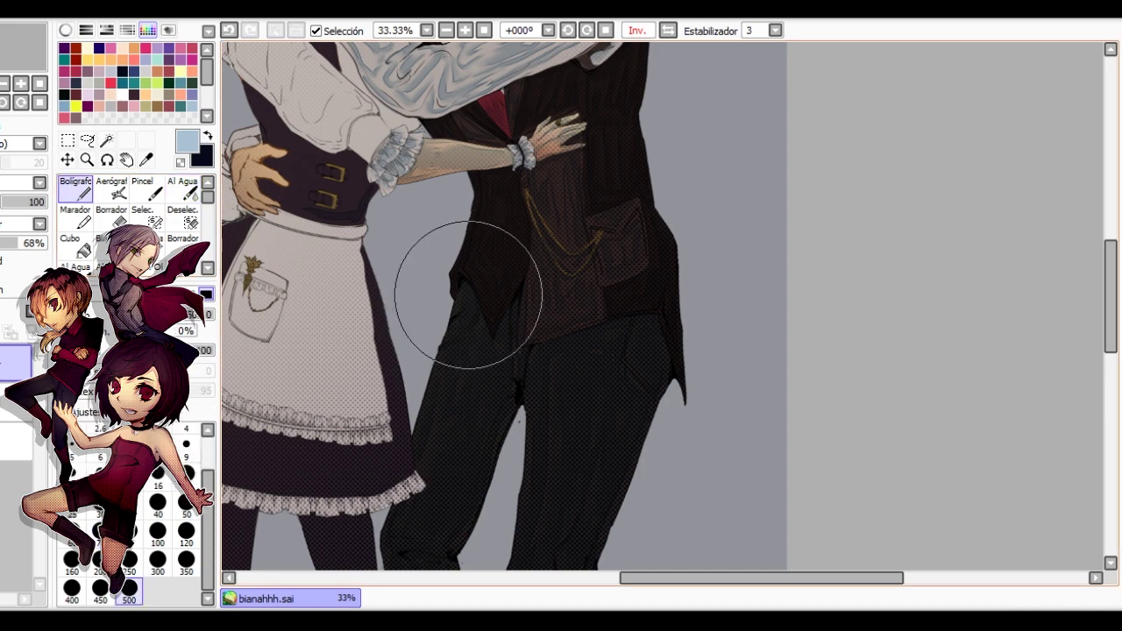
Rework the man's shirt sleeve shading with the size 300 eraser and the watercolour brush, undoing the last stroke.
scroll(407, 158, down, 4)
scroll(409, 160, up, 4)
key(h)
drag(940, 138, 696, 249)
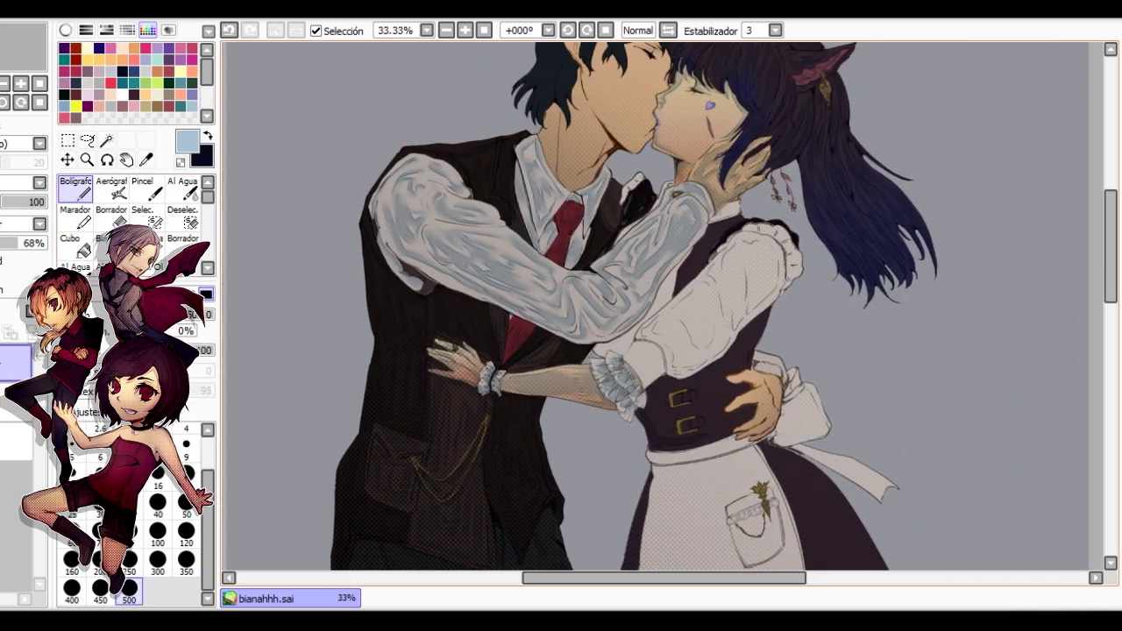
scroll(664, 216, up, 1)
key(e)
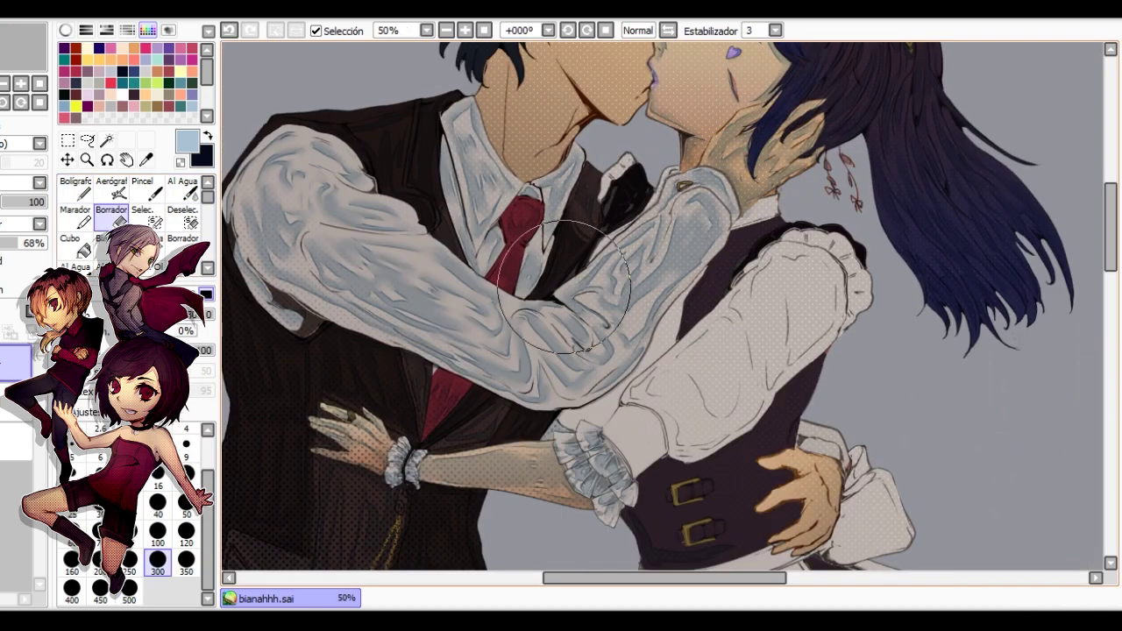
key(c)
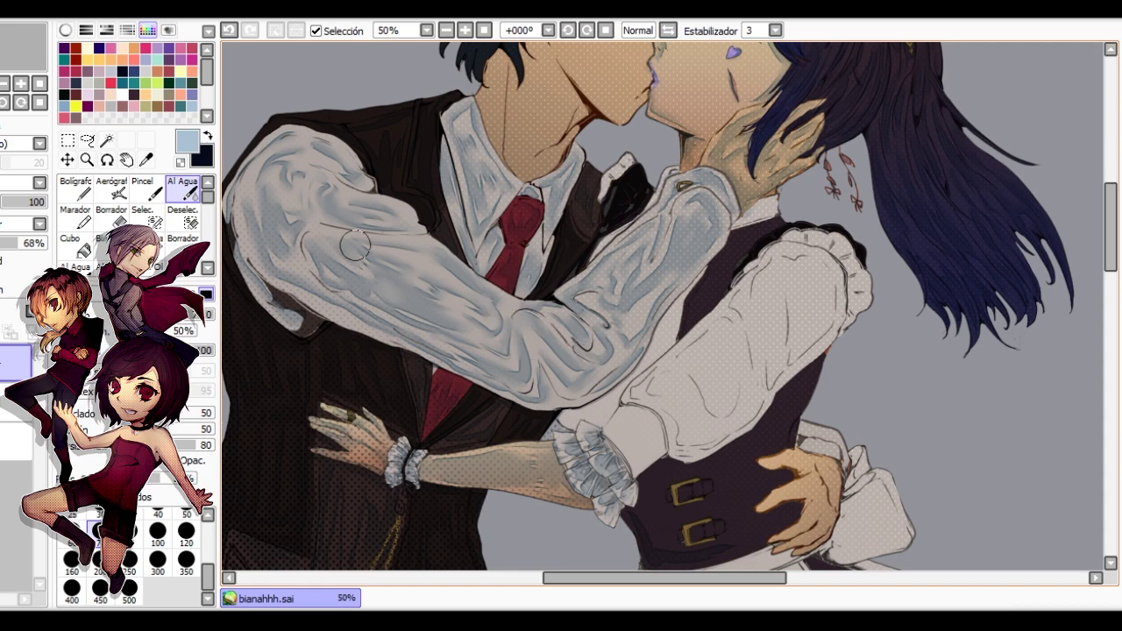
key(ctrl+z)
Erase and blend the shading on the upper part of the man's shirt sleeve.
key(h)
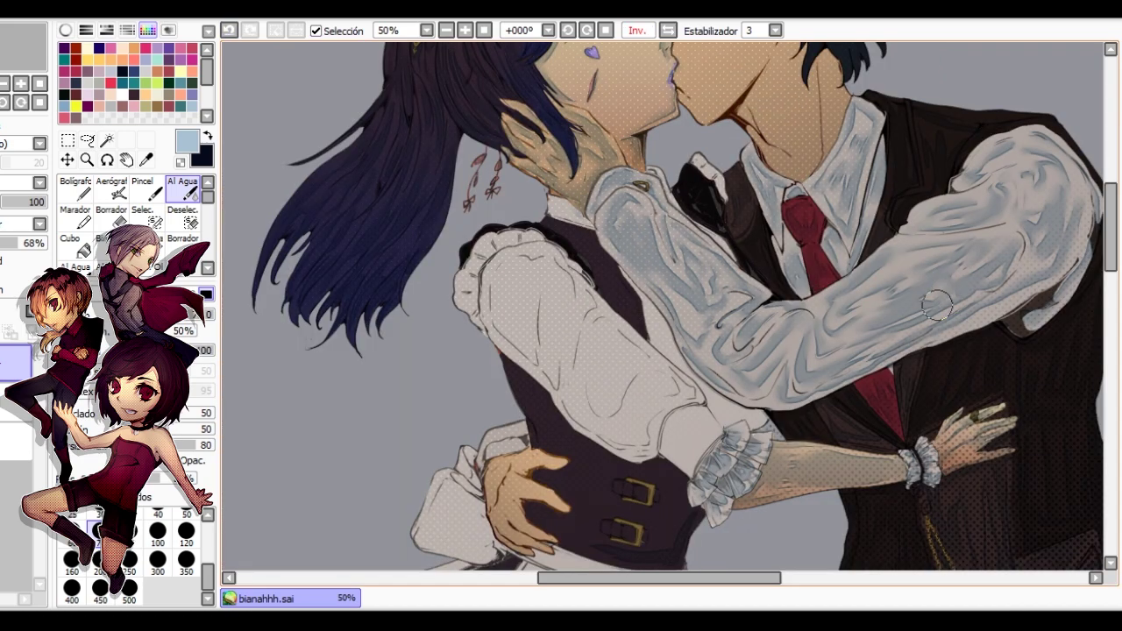
key(e)
key(v)
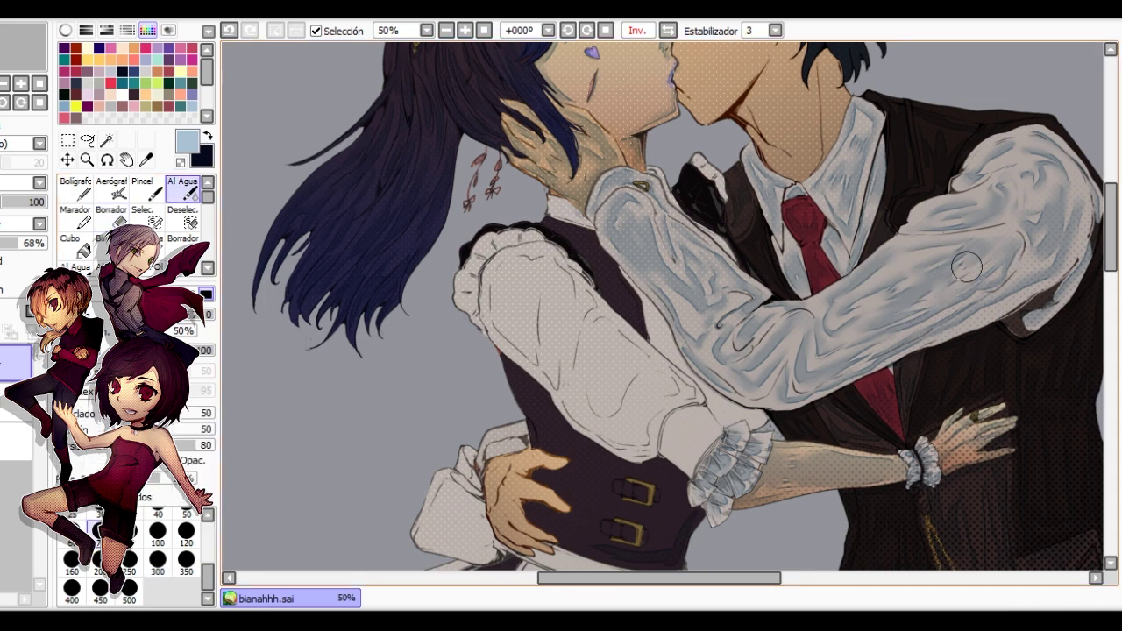
scroll(966, 268, down, 2)
scroll(868, 351, up, 3)
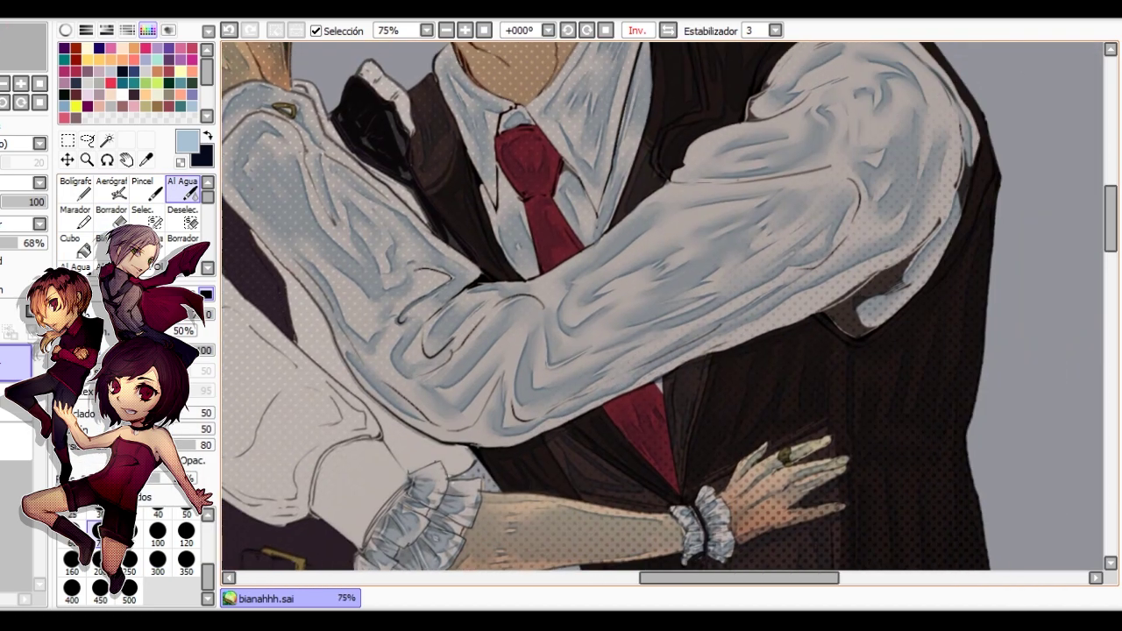
drag(535, 406, 502, 406)
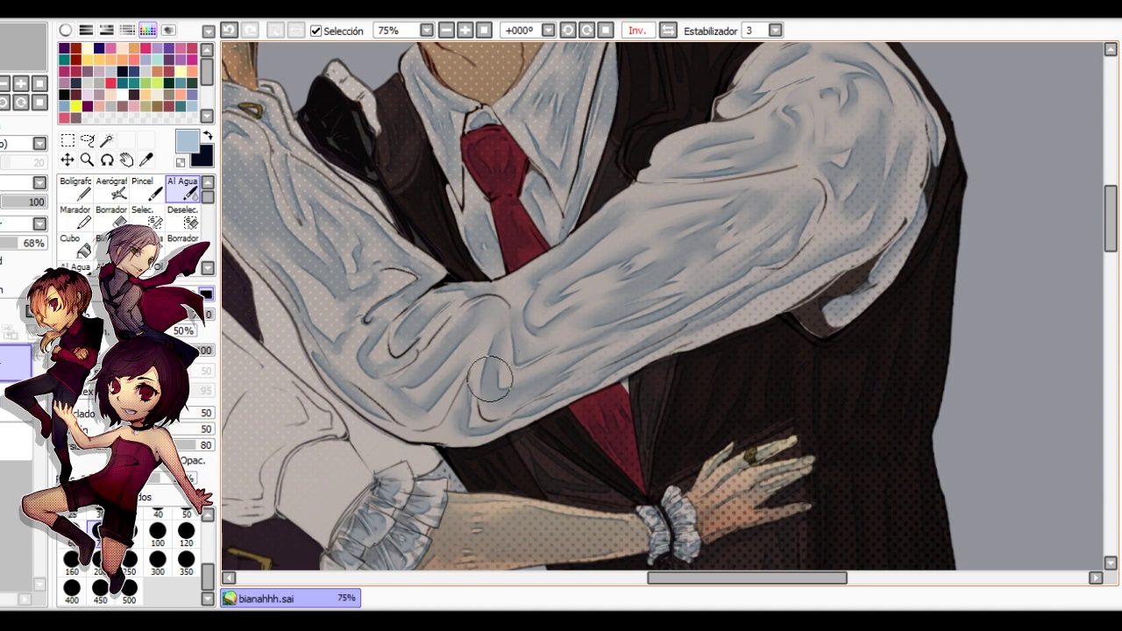
Shade the sleeve folds from the elbow to the underarm with the pen and blend with the watercolour brush.
key(n)
key(v)
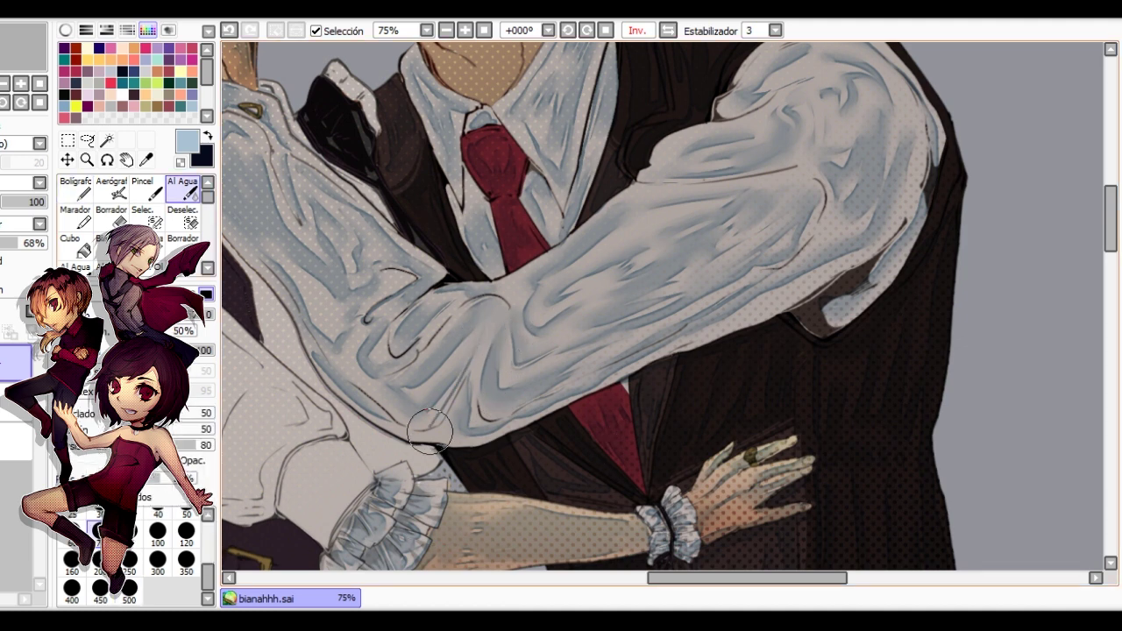
key(n)
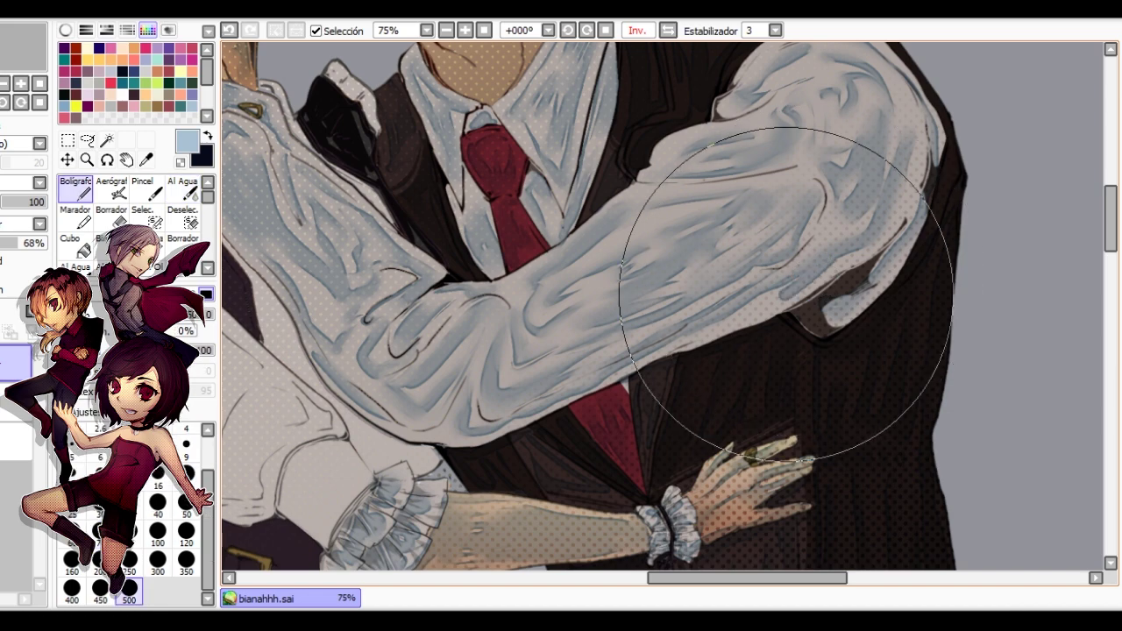
key(v)
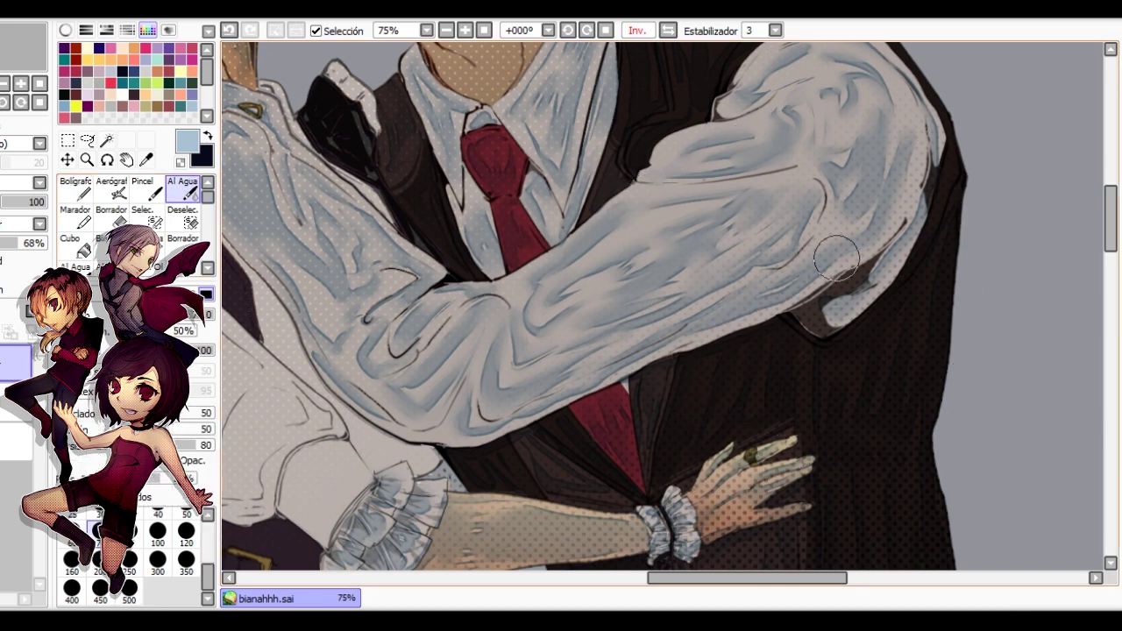
Lasso the shaded folds between the elbow and upper arm of the man's sleeve and distort the selection slightly at its corners.
scroll(711, 302, down, 1)
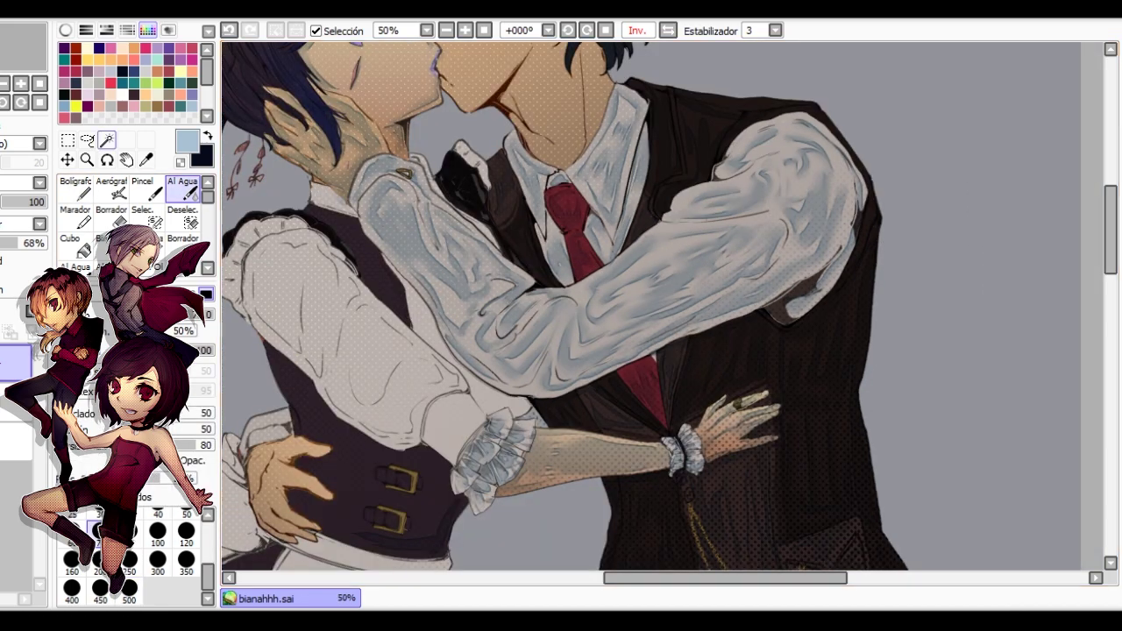
click(87, 140)
scroll(766, 262, up, 1)
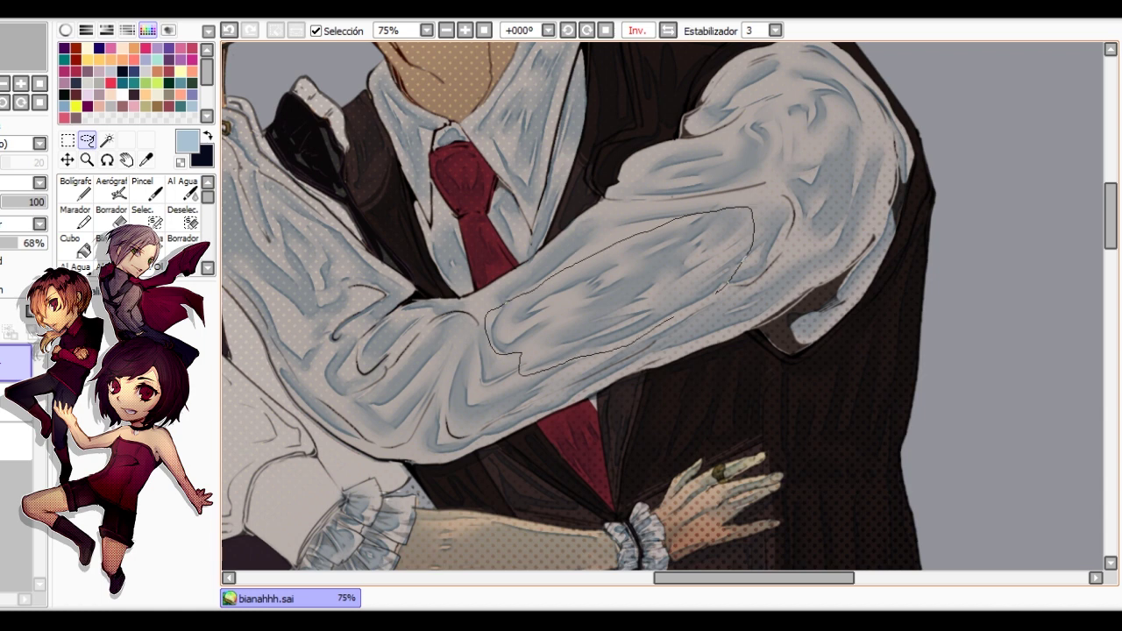
key(ctrl+t)
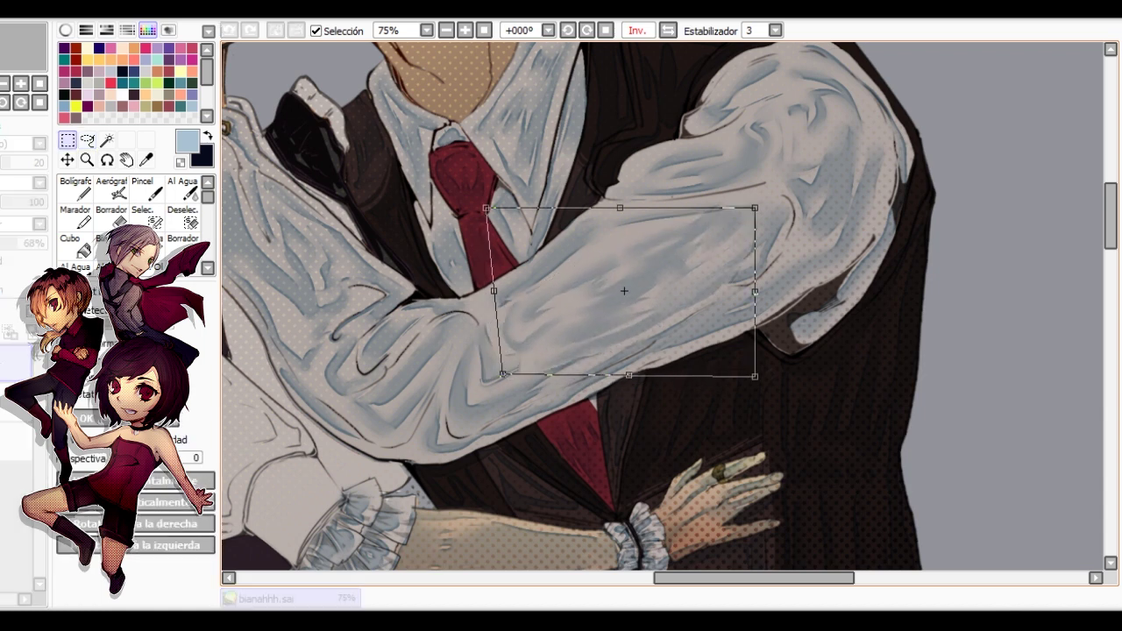
drag(503, 375, 491, 377)
drag(755, 208, 756, 207)
drag(755, 377, 751, 382)
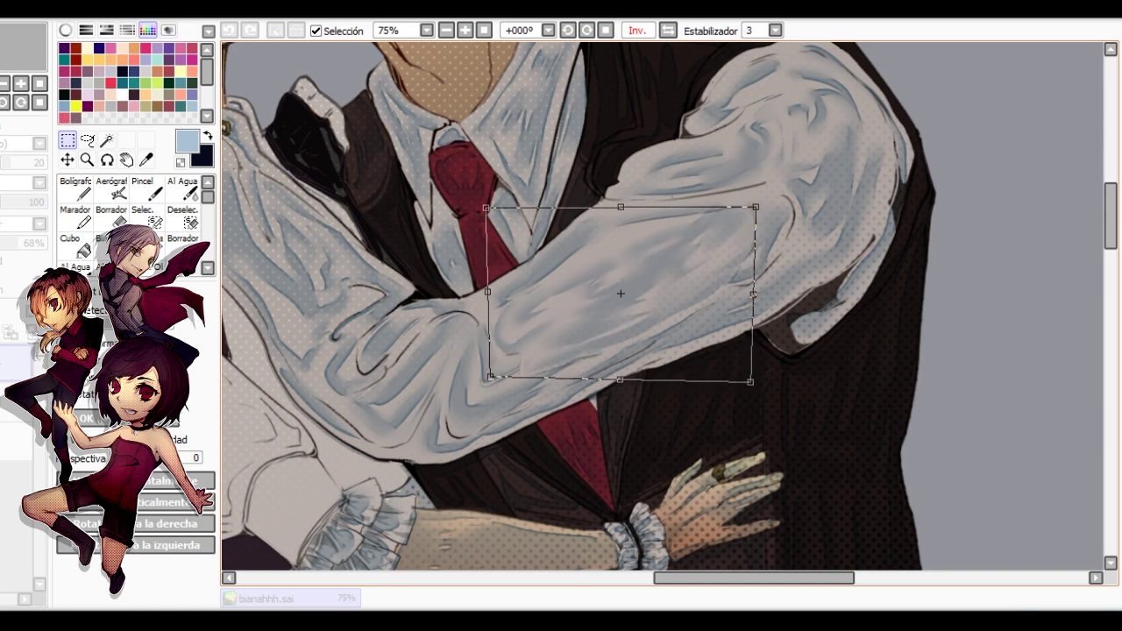
drag(486, 208, 484, 217)
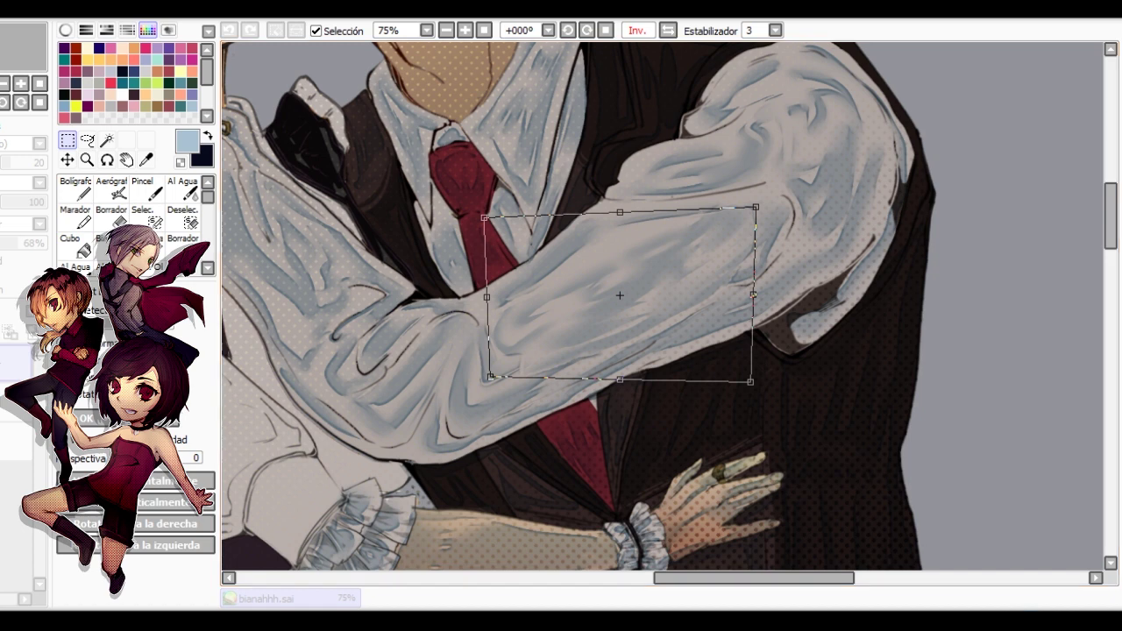
key(Return)
Undo and redo the sleeve distortion to compare both versions, keep it and clear the selection.
click(230, 30)
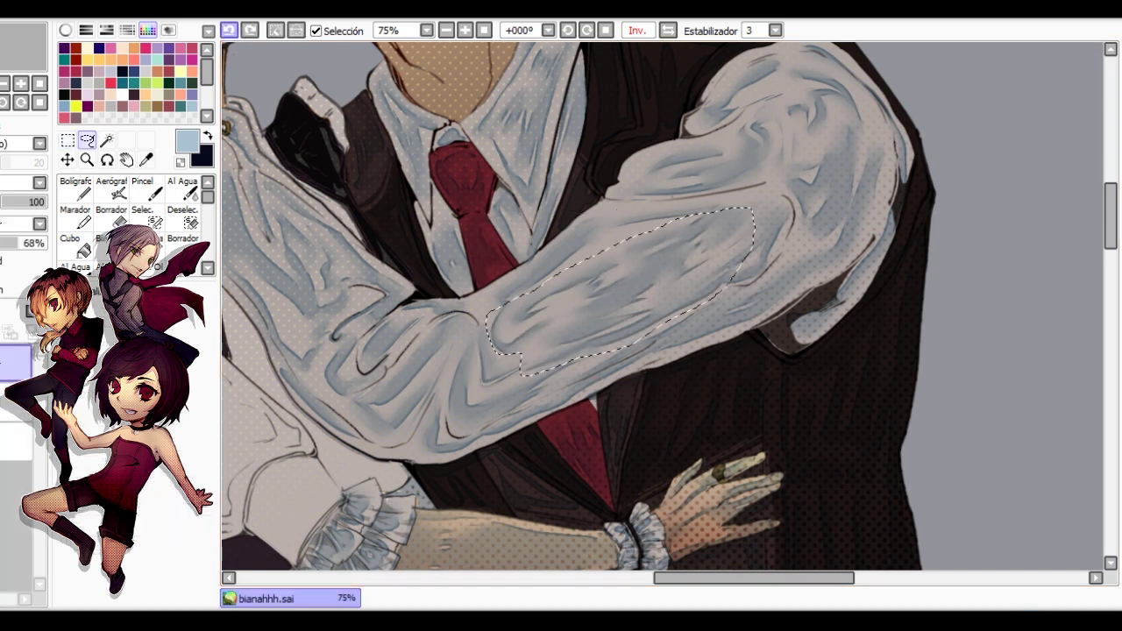
click(230, 30)
click(250, 30)
click(250, 30)
click(276, 29)
Touch up the distorted sleeve folds with the size 500 pen and blend them with the watercolour brush.
click(75, 189)
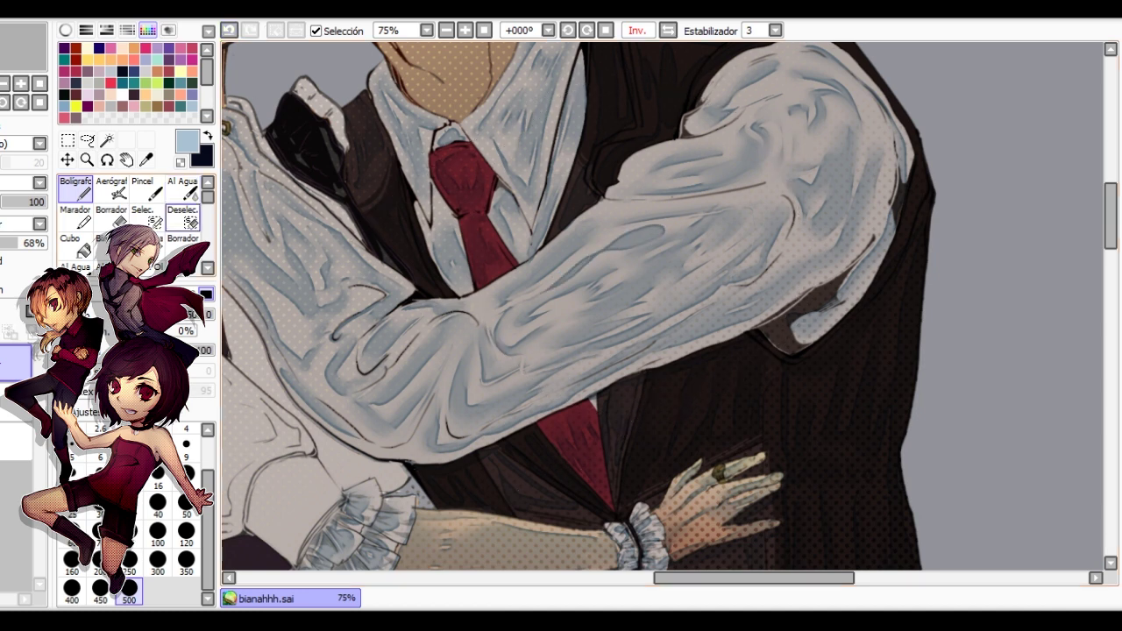
key(c)
mouse_move(658, 224)
mouse_down()
mouse_move(596, 247)
mouse_move(548, 284)
mouse_move(618, 235)
mouse_move(620, 252)
mouse_move(506, 310)
mouse_move(500, 346)
mouse_move(545, 372)
mouse_up()
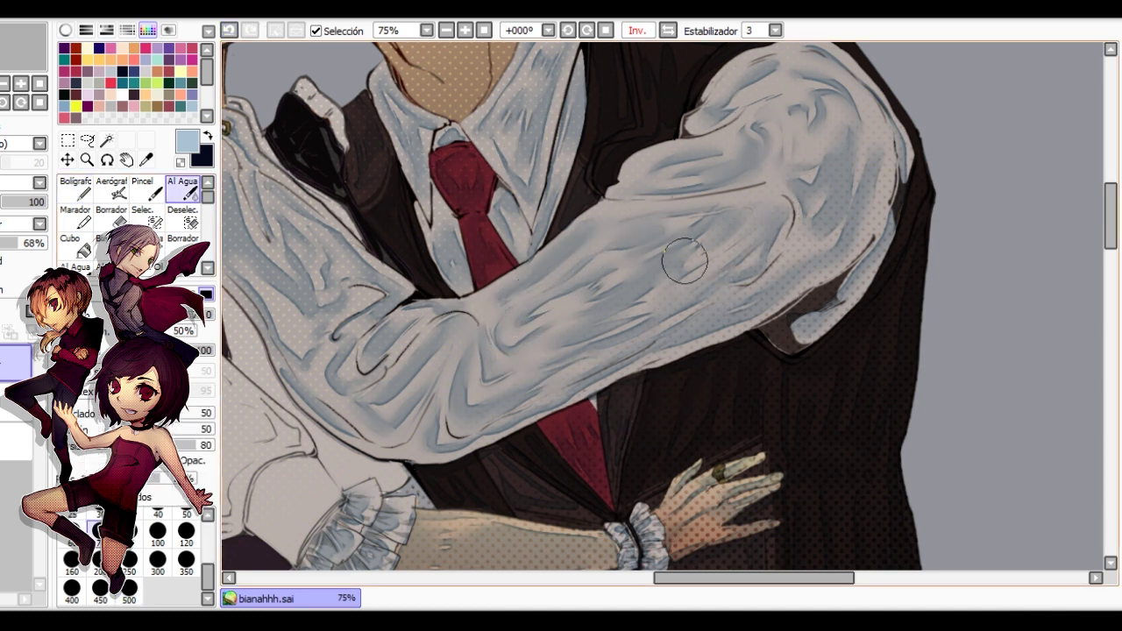
Mirror the canvas view to check the drawing and refine the shading around the sleeve's shoulder with the pen and watercolour brush.
scroll(667, 237, down, 3)
scroll(680, 230, up, 1)
scroll(679, 231, down, 1)
key(h)
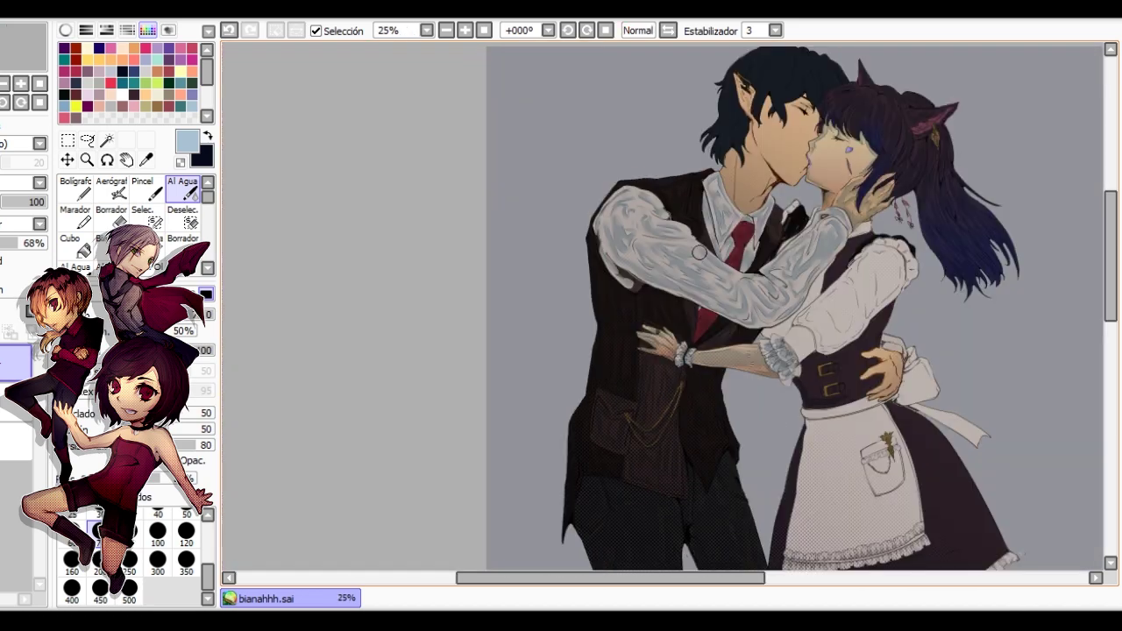
scroll(692, 206, up, 2)
scroll(691, 203, up, 1)
scroll(691, 203, down, 1)
scroll(614, 202, up, 1)
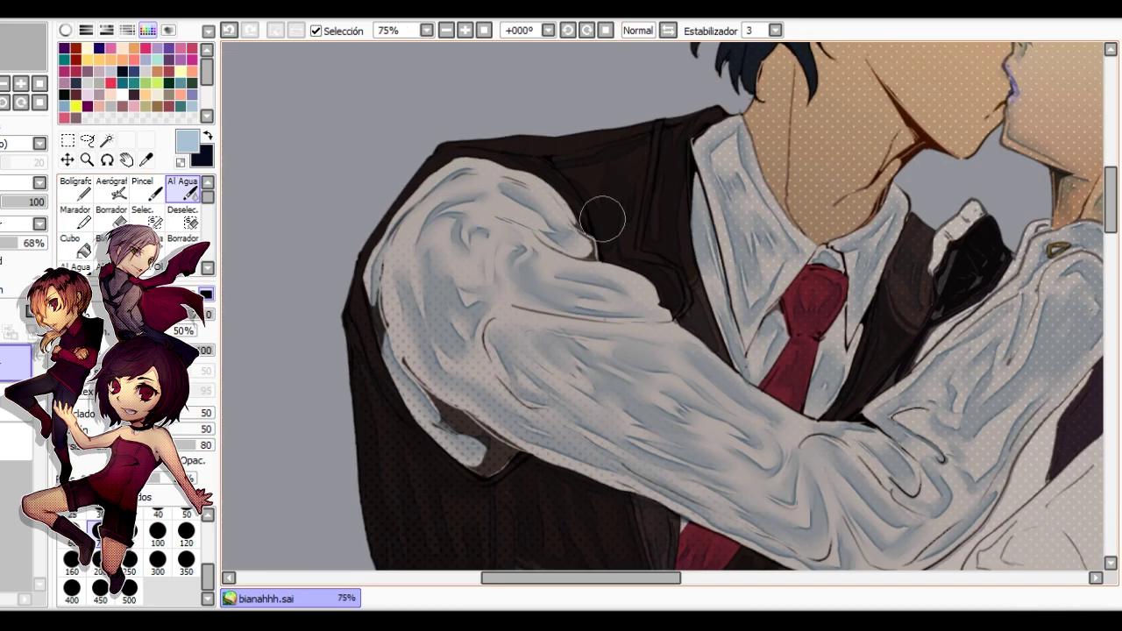
key(n)
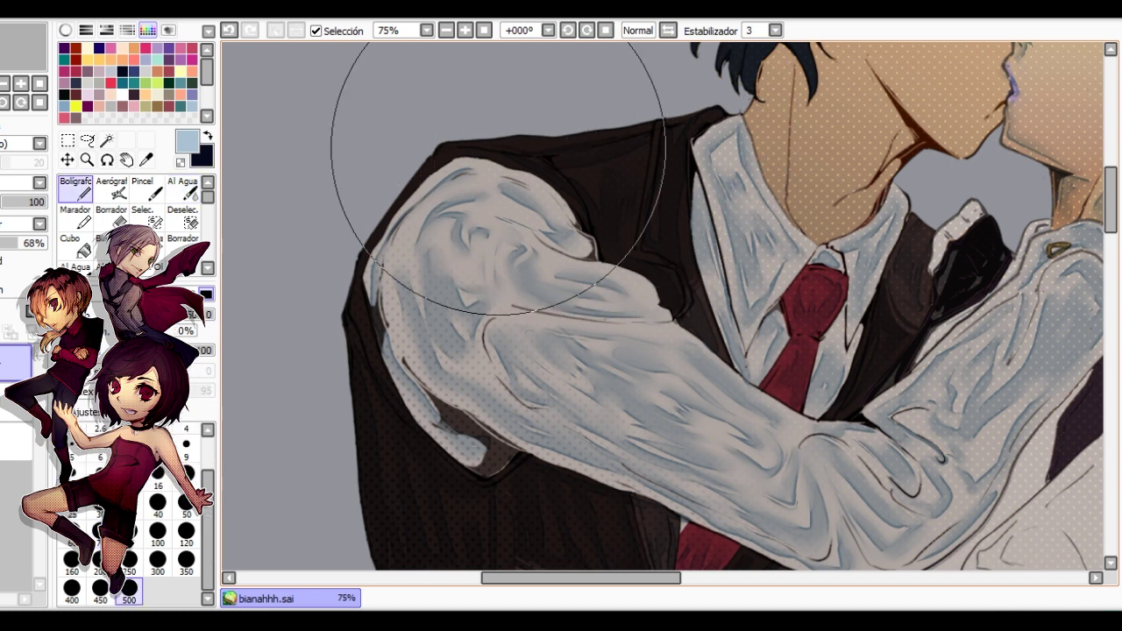
key(c)
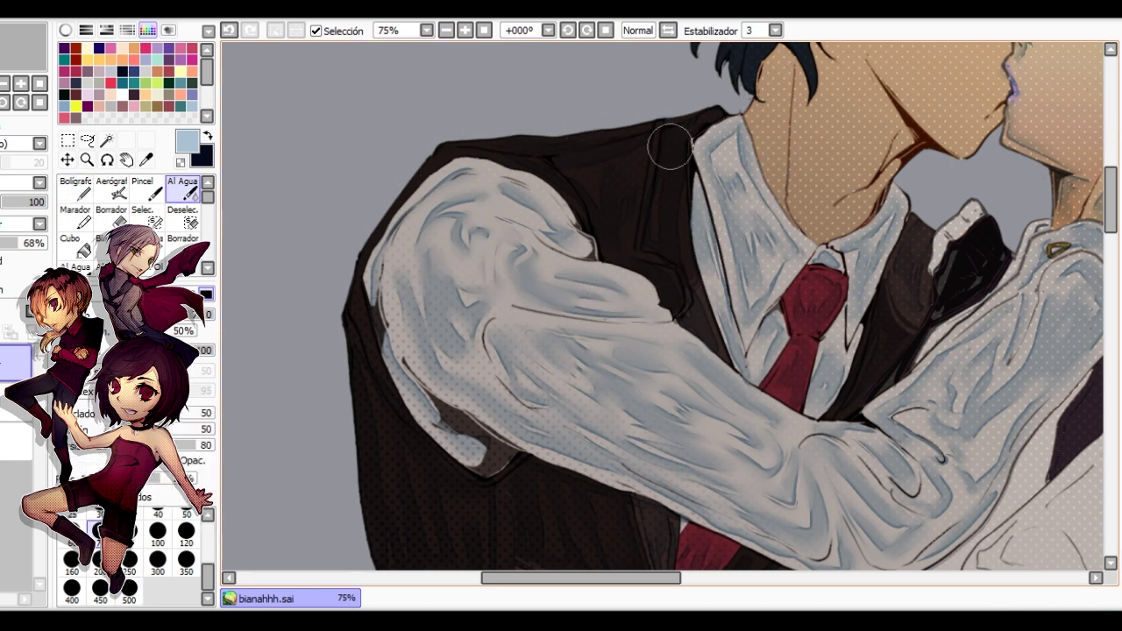
Restore the inverted view and refine the shading of the shirt collar and cuff with pen, watercolour brush and size 300 eraser.
key(h)
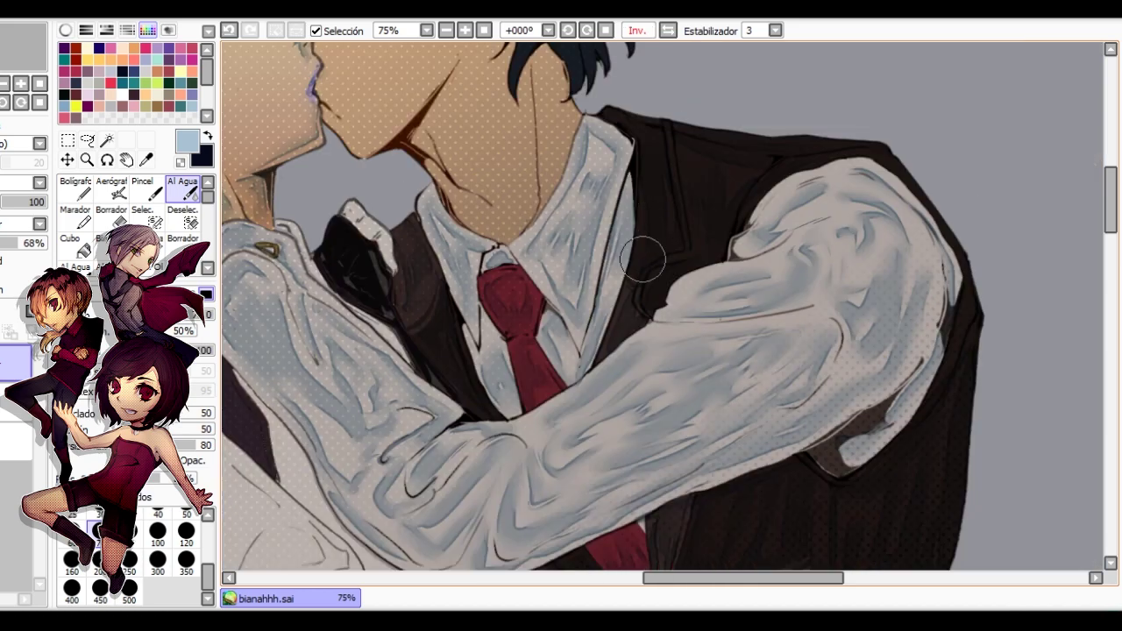
key(n)
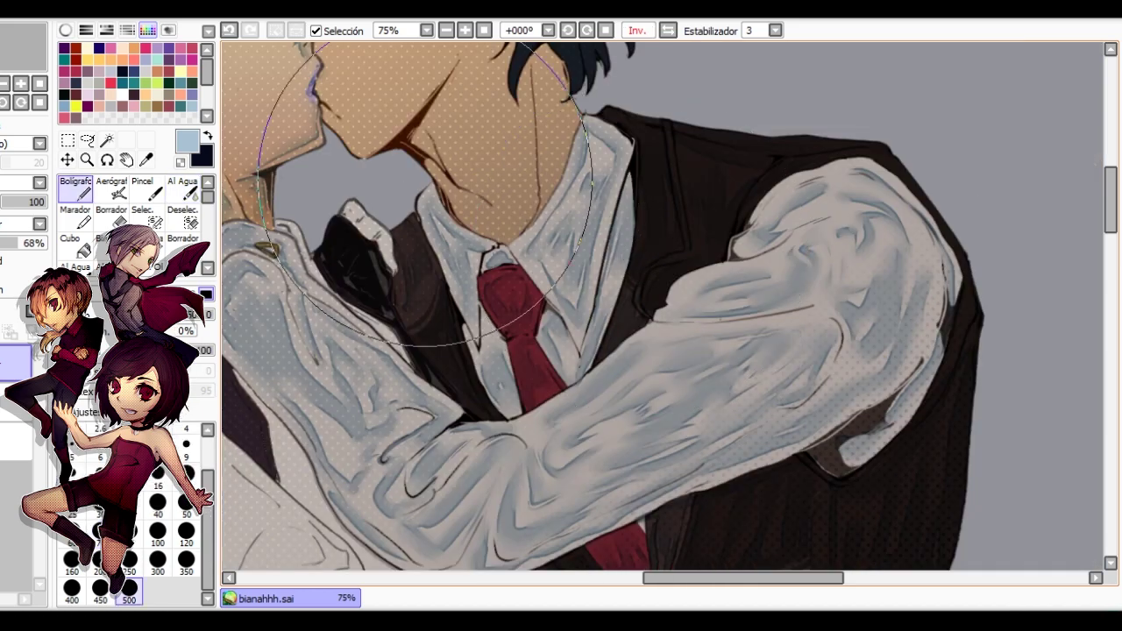
key(c)
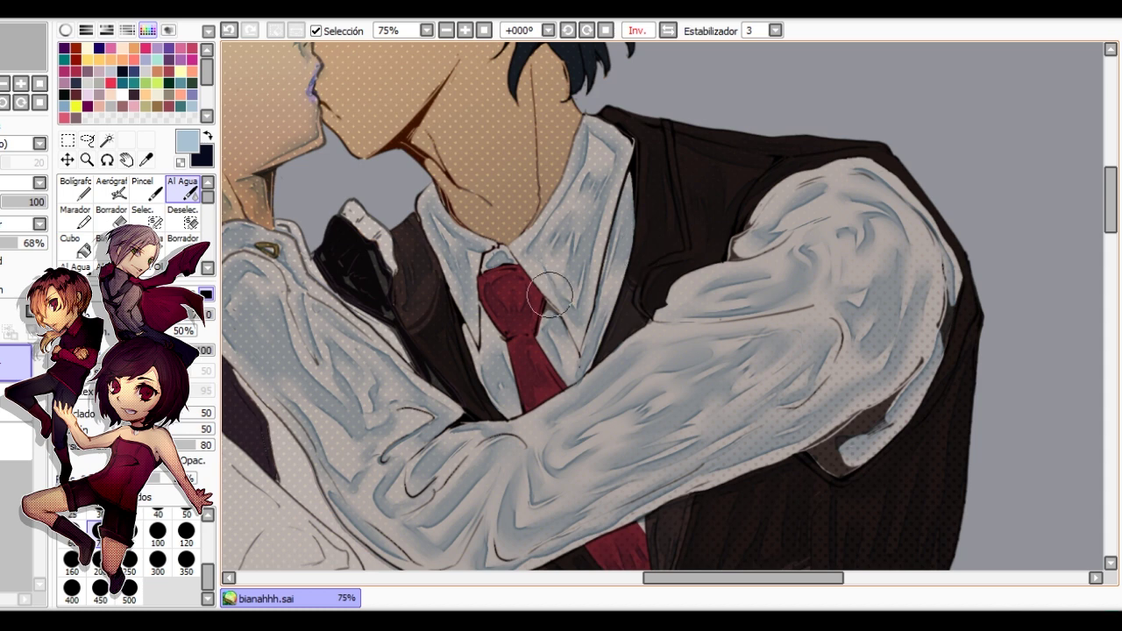
key(n)
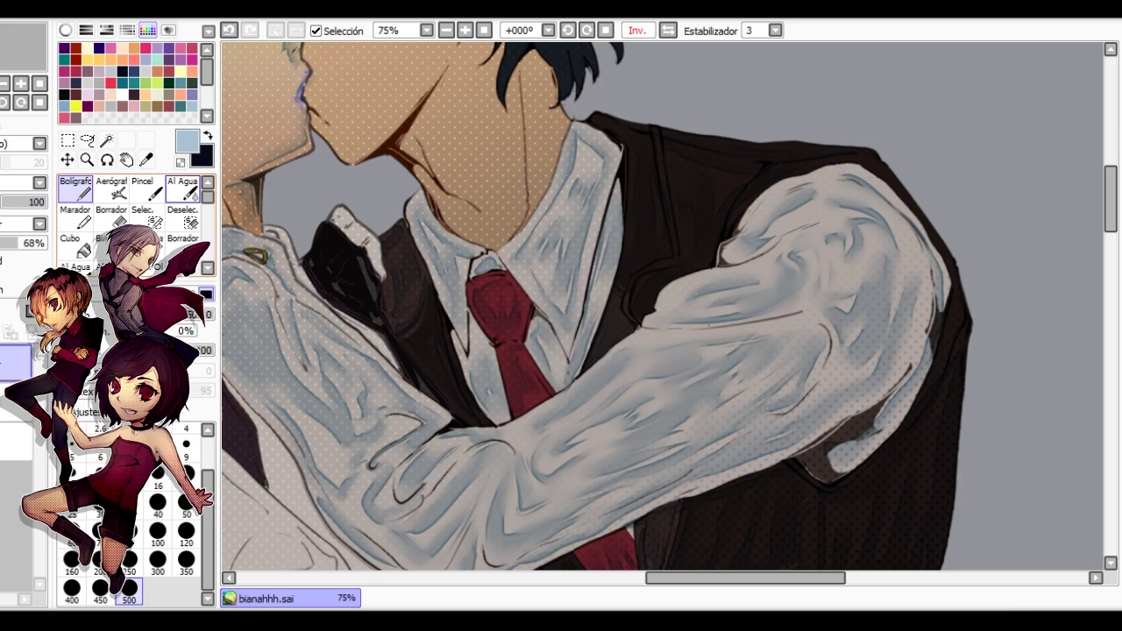
key(e)
drag(305, 227, 323, 185)
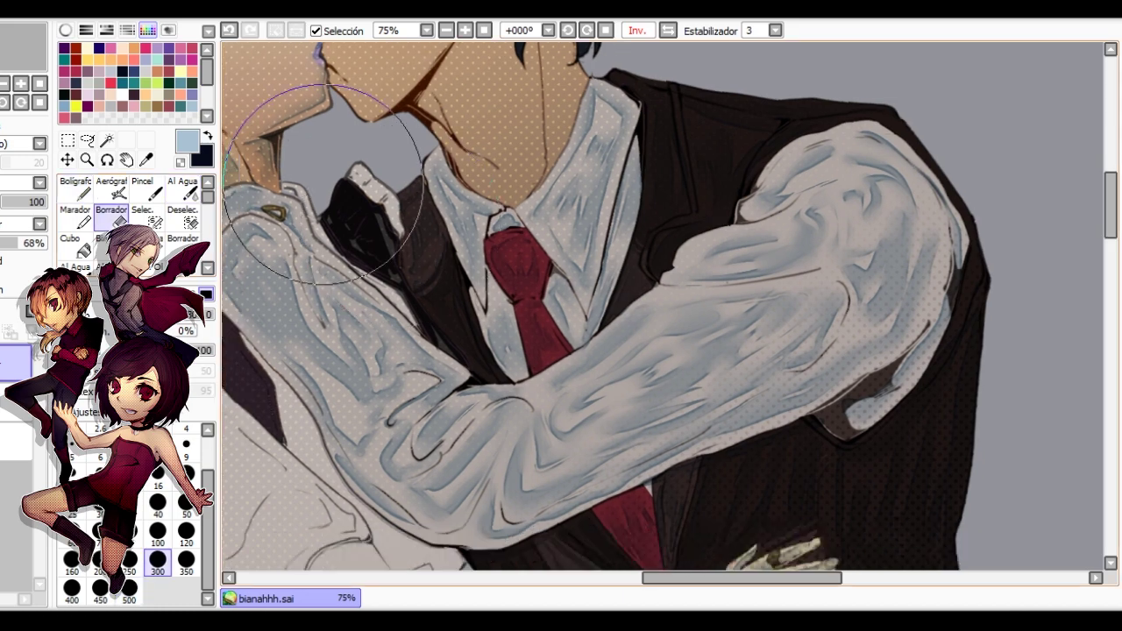
Shade the man's neck and jawline with the size 500 pen, cleaning the edges with the size 300 eraser.
scroll(487, 253, down, 3)
click(184, 189)
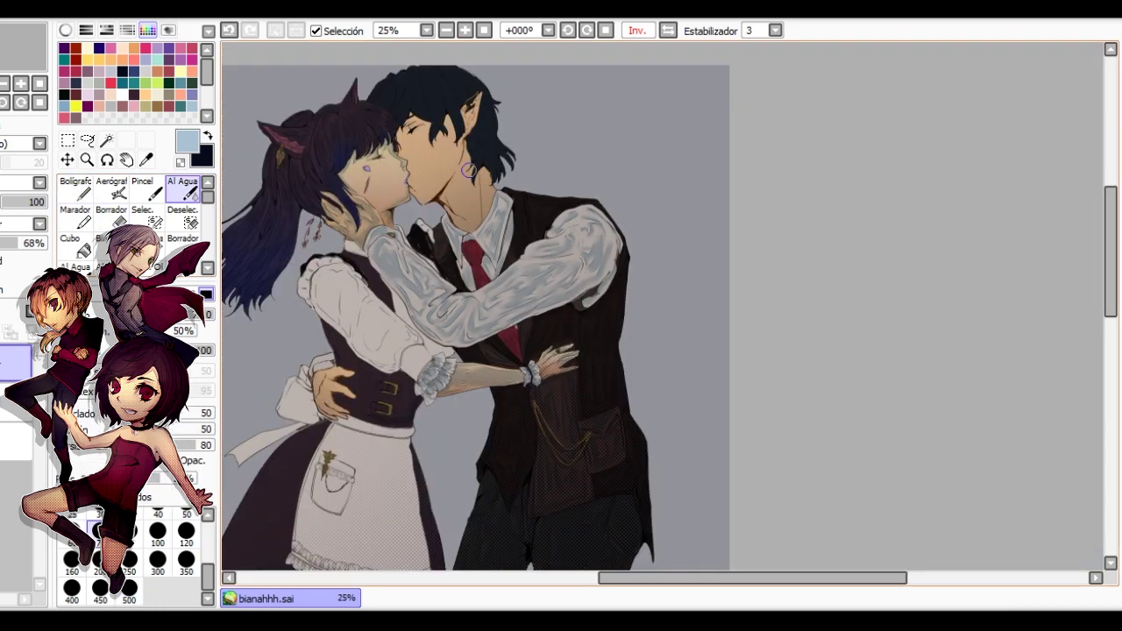
click(76, 189)
scroll(526, 180, up, 2)
scroll(471, 182, down, 1)
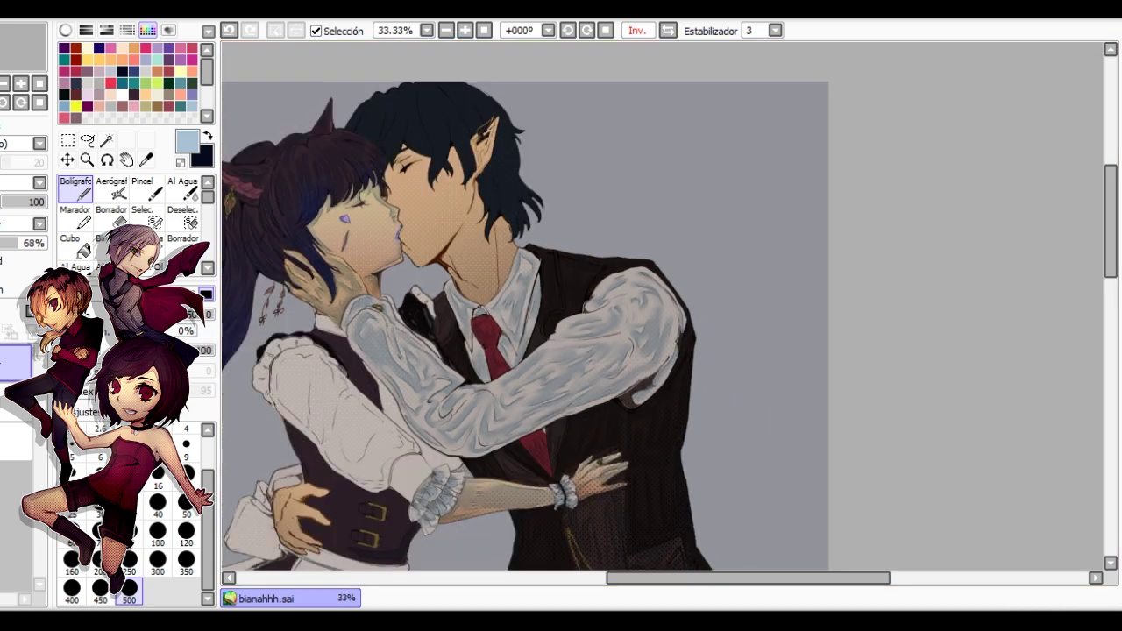
scroll(475, 344, up, 1)
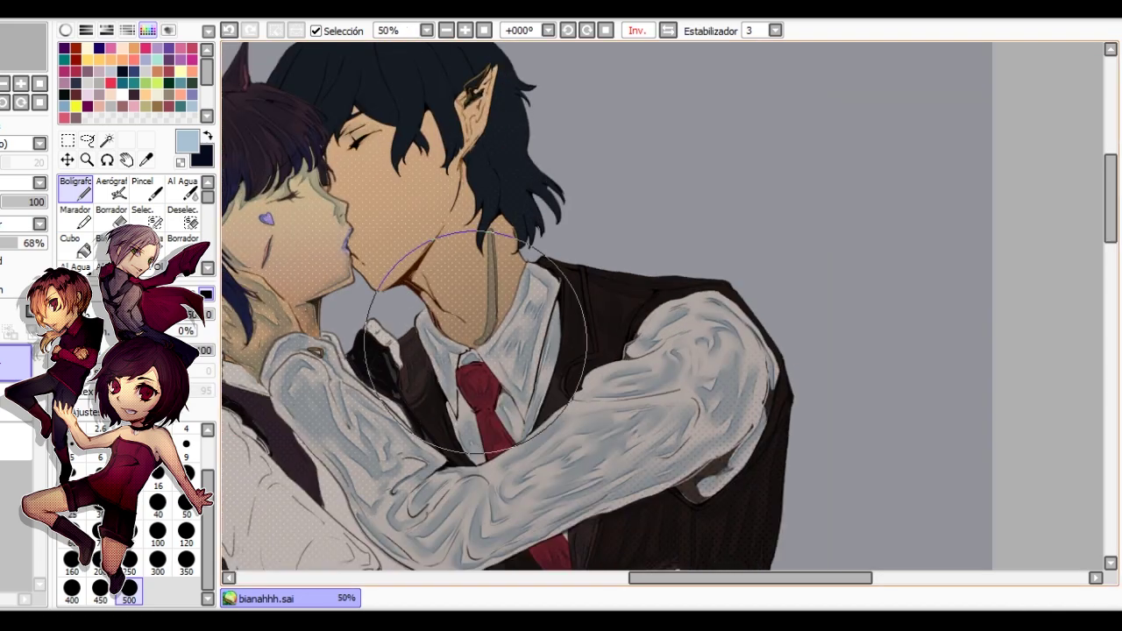
key(e)
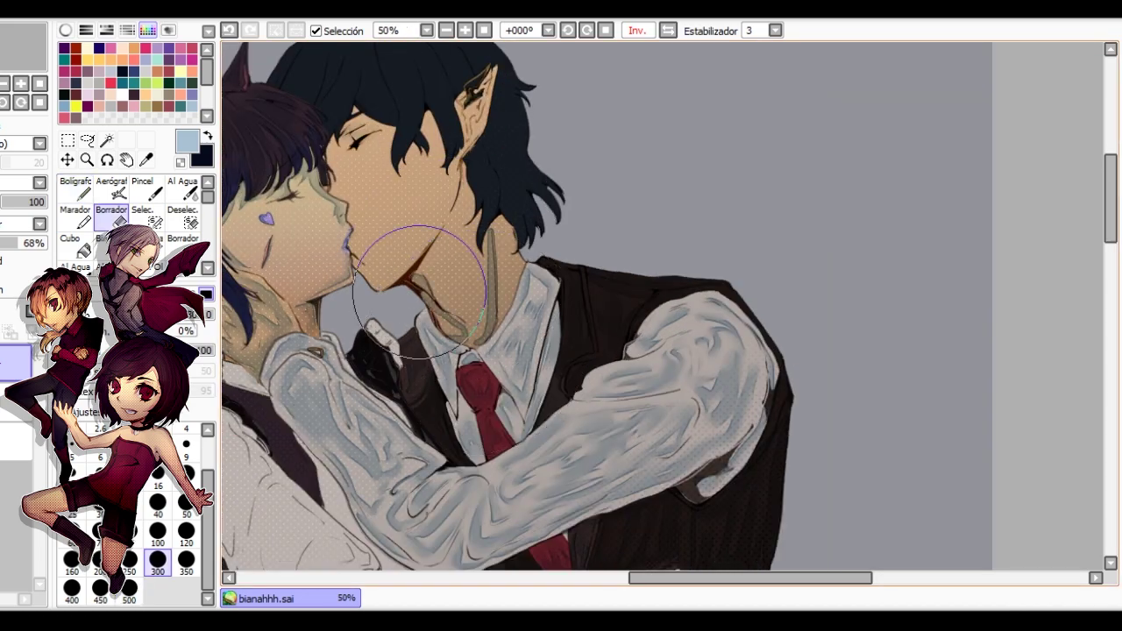
key(n)
mouse_move(467, 186)
mouse_down()
mouse_move(507, 267)
mouse_move(450, 190)
mouse_up()
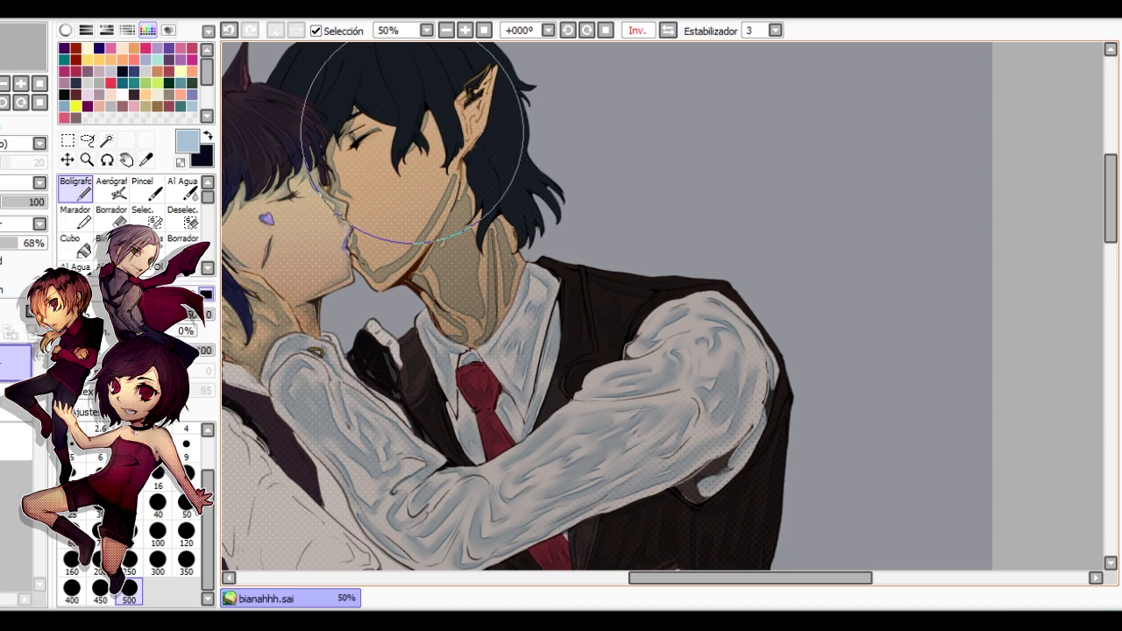
Shade the man's temple and eyelid with the size 500 pen, mirroring the canvas view to check the face.
key(h)
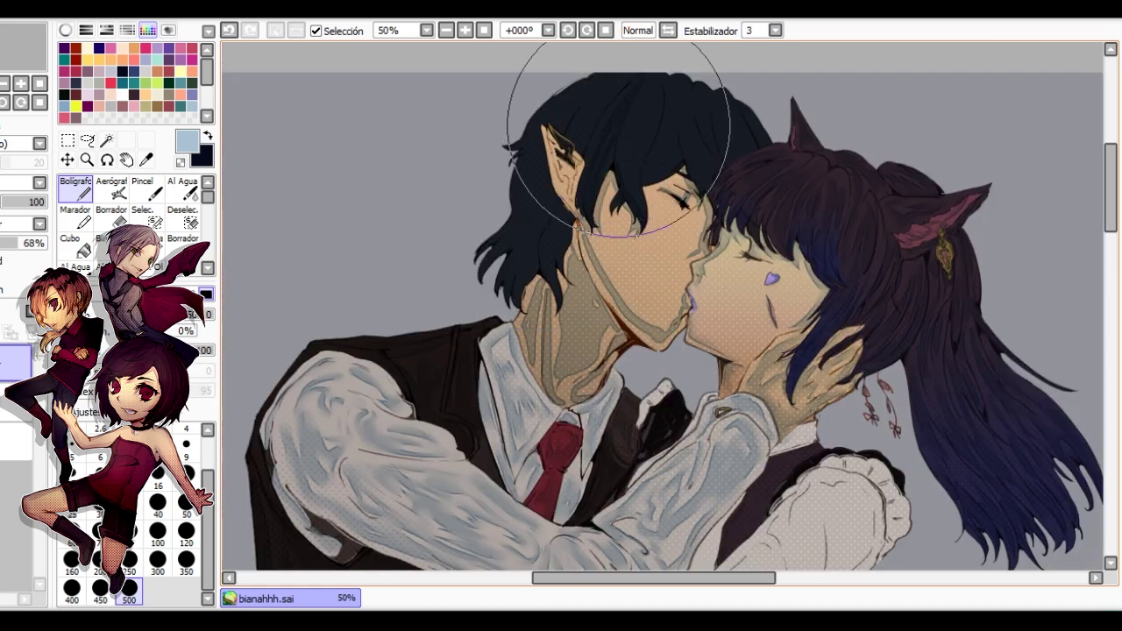
key(h)
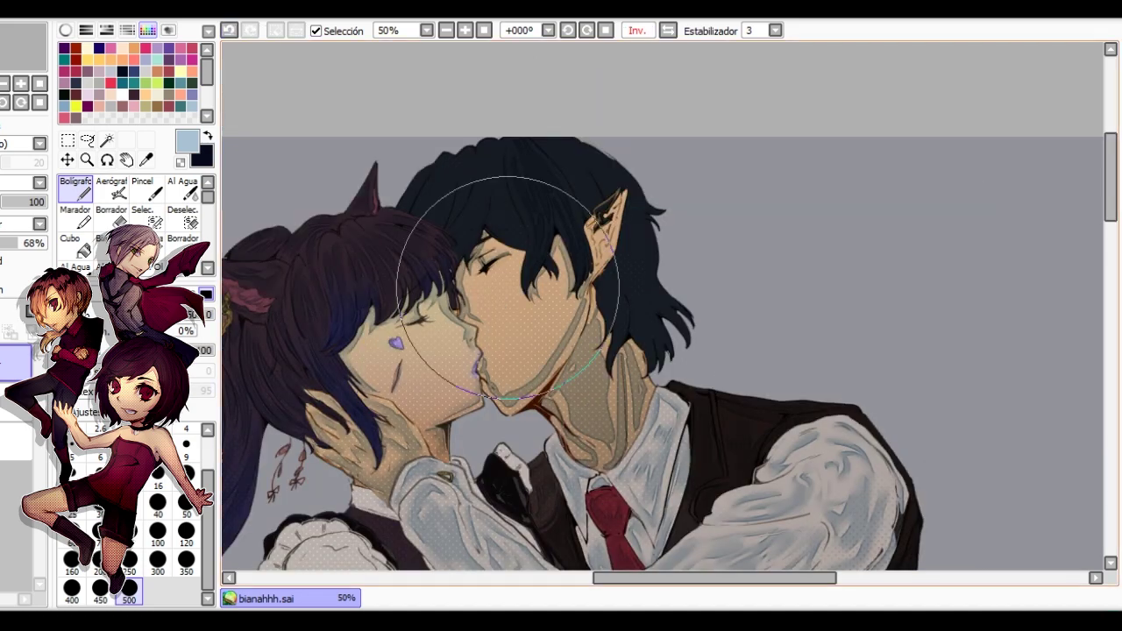
drag(463, 224, 517, 210)
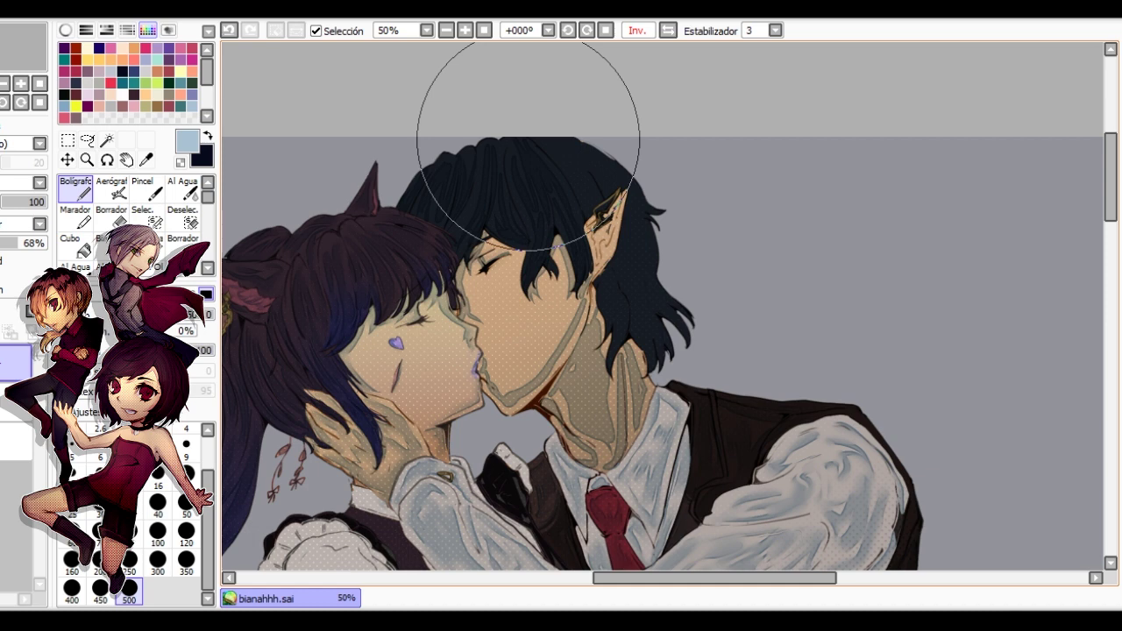
key(h)
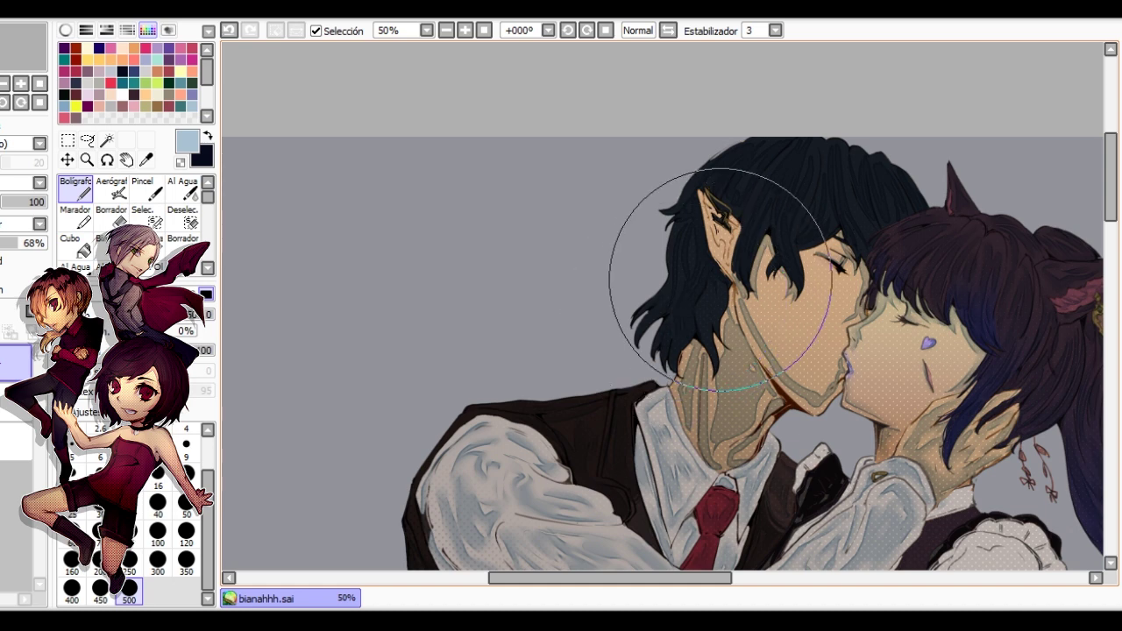
key(h)
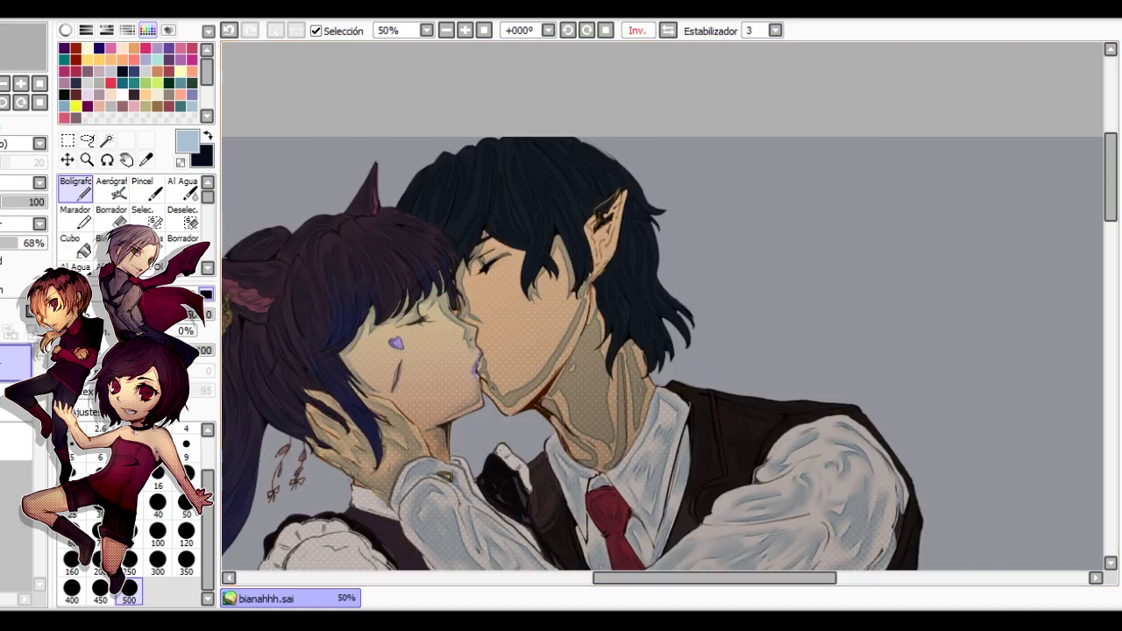
Blend the man's jawline shading with the watercolour brush and clean up around the mouth and chin with the size 300 eraser.
click(183, 188)
scroll(444, 312, up, 1)
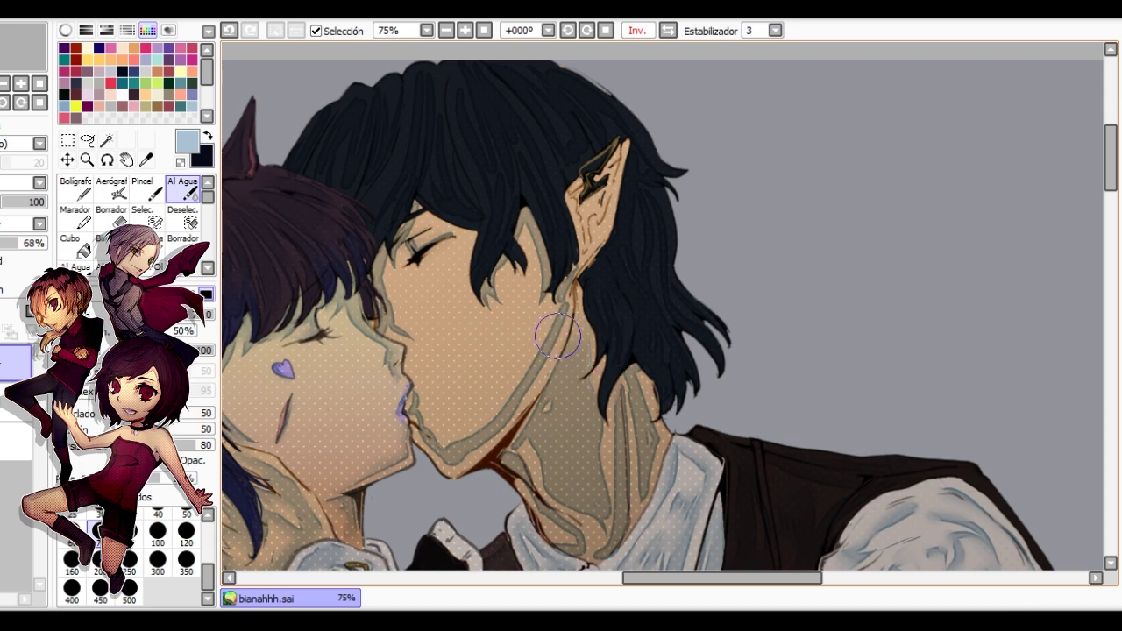
scroll(421, 457, down, 3)
scroll(421, 457, up, 3)
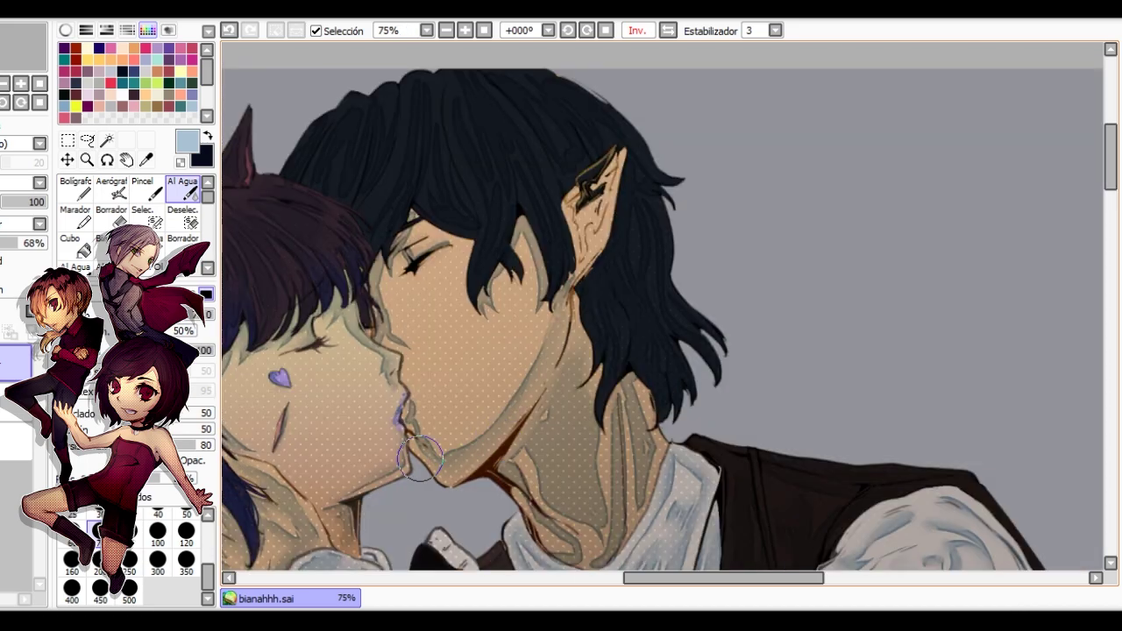
scroll(421, 457, down, 1)
scroll(404, 447, up, 2)
key(e)
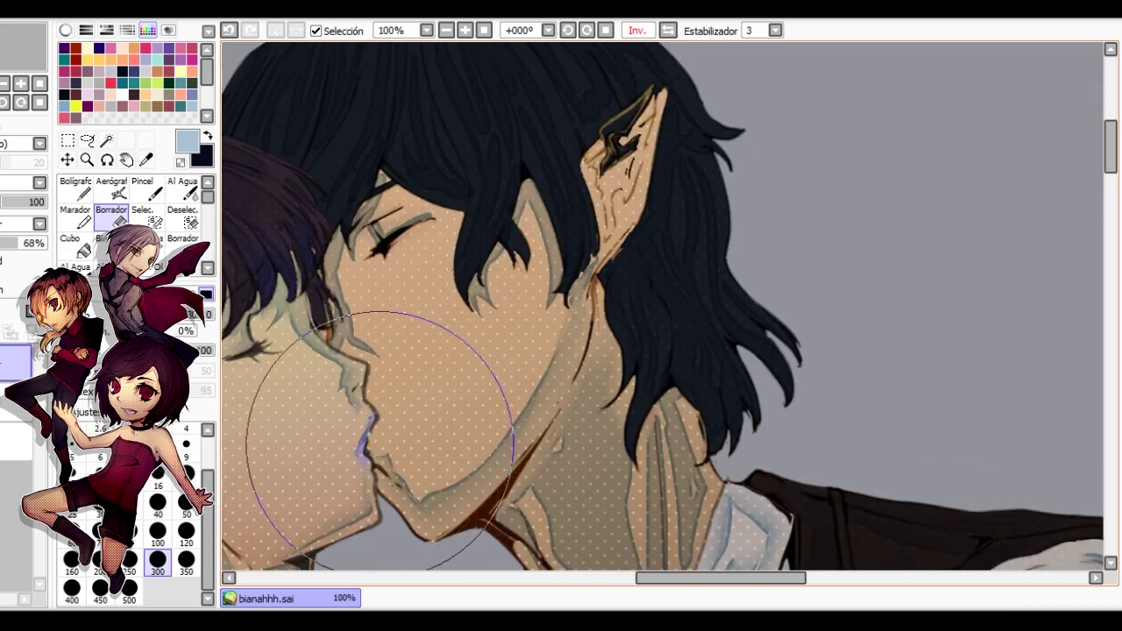
scroll(386, 447, down, 2)
Blend the shading on the man's neck down to the collar with the watercolour brush.
drag(454, 410, 271, 223)
key(c)
scroll(323, 261, up, 1)
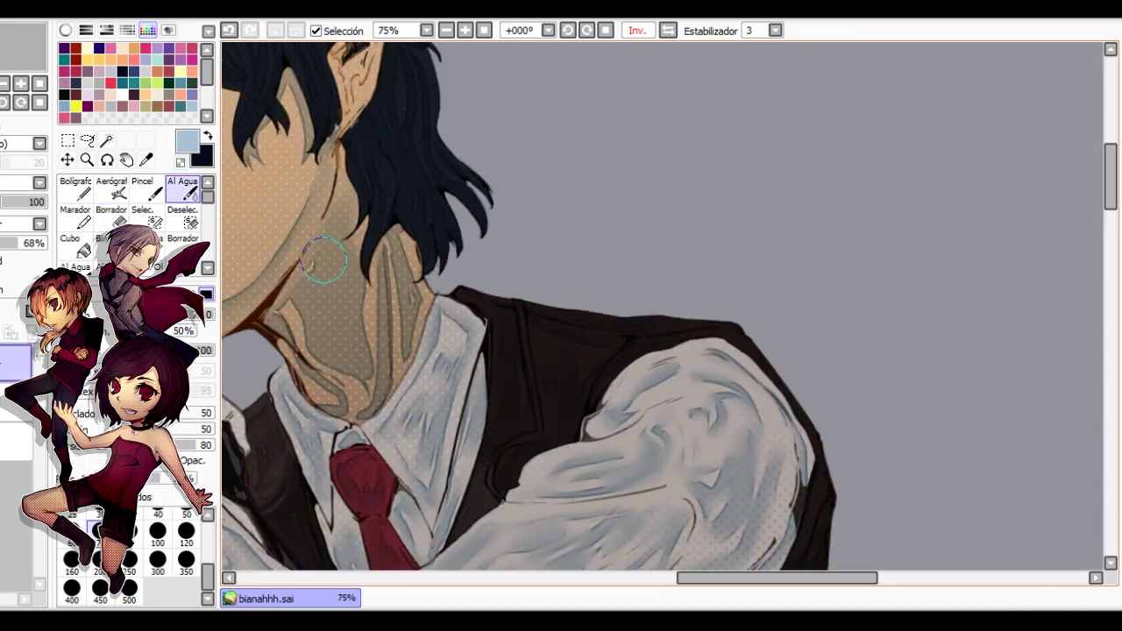
drag(277, 320, 381, 280)
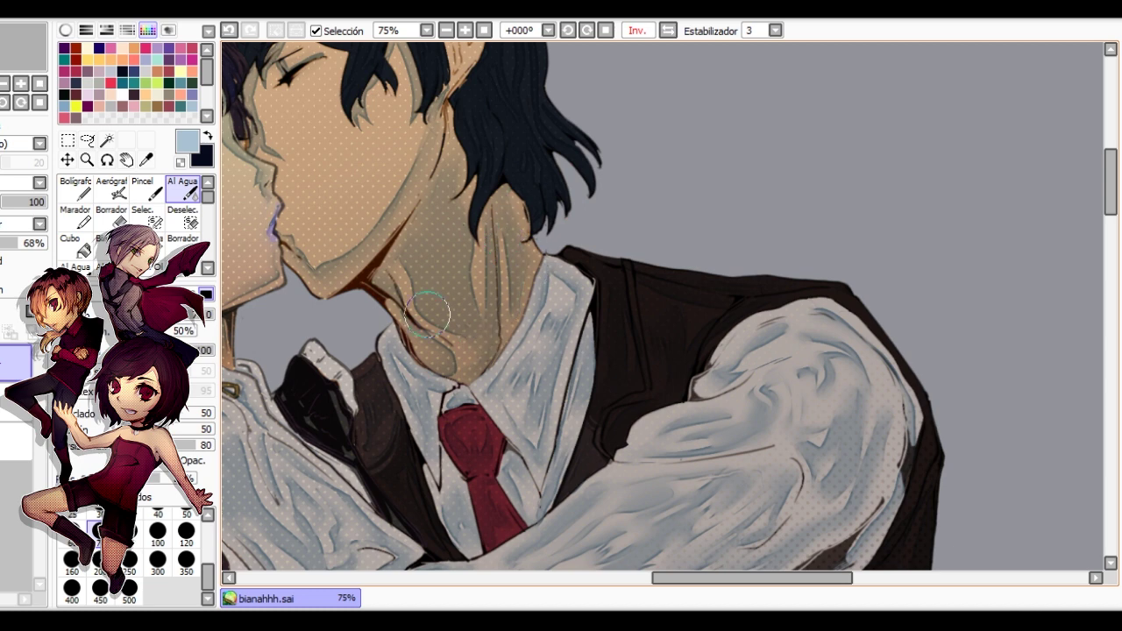
Retouch the shading at the man's temple and nose with the size 500 pen and blend with the watercolour brush.
drag(454, 211, 545, 372)
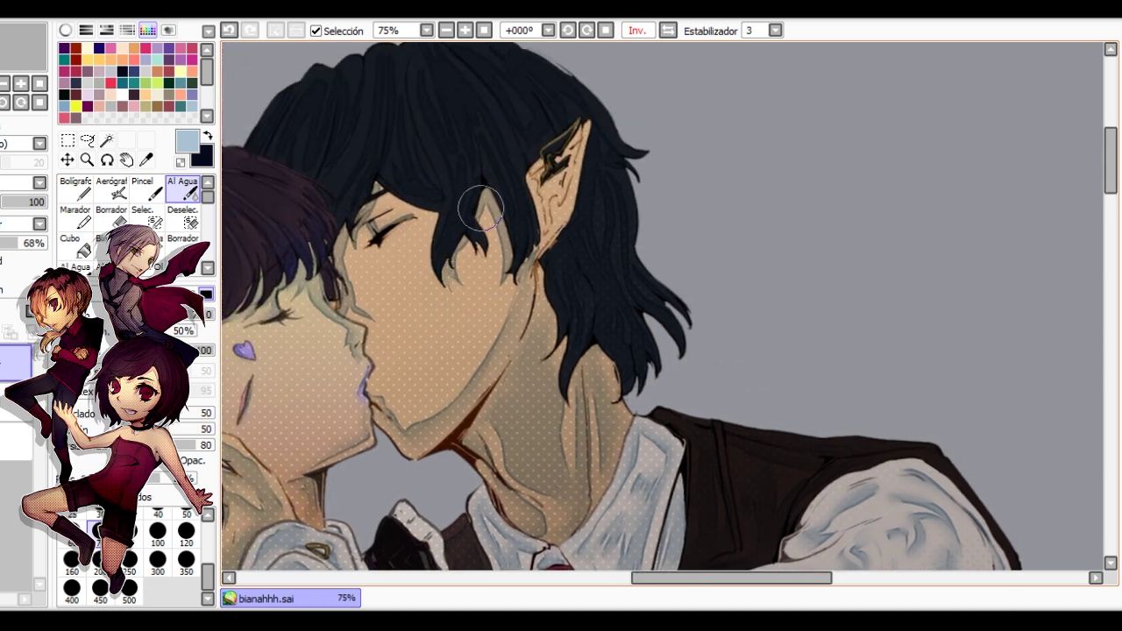
key(n)
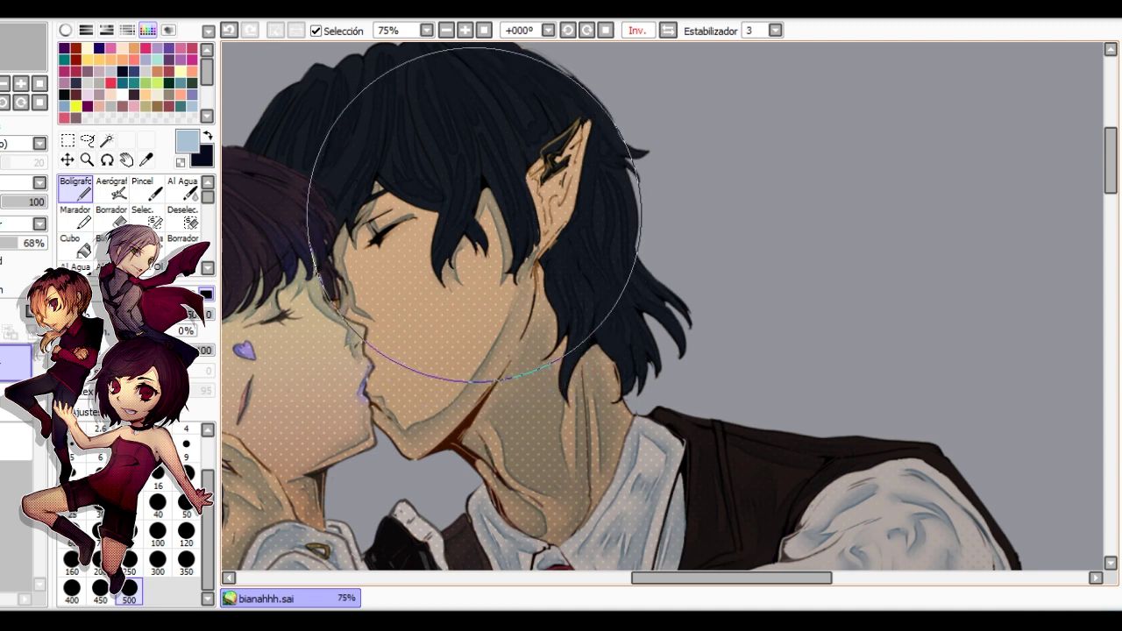
key(c)
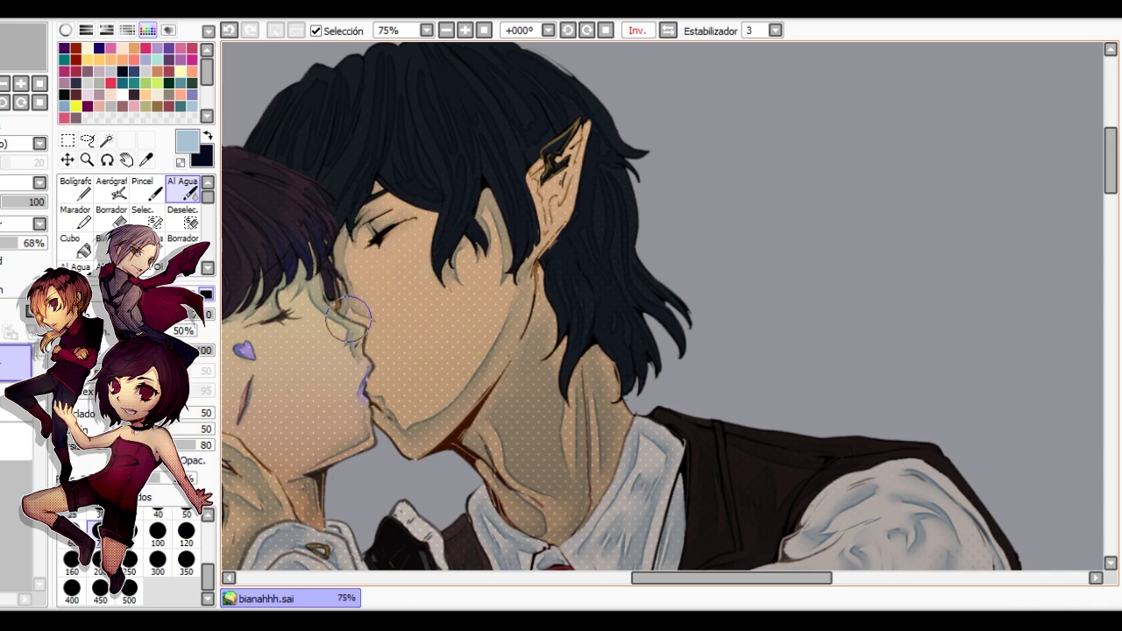
Clean up the man's face and hair with the size 300 eraser and retouch with the size 500 pen, checking the mirrored view.
key(e)
key(h)
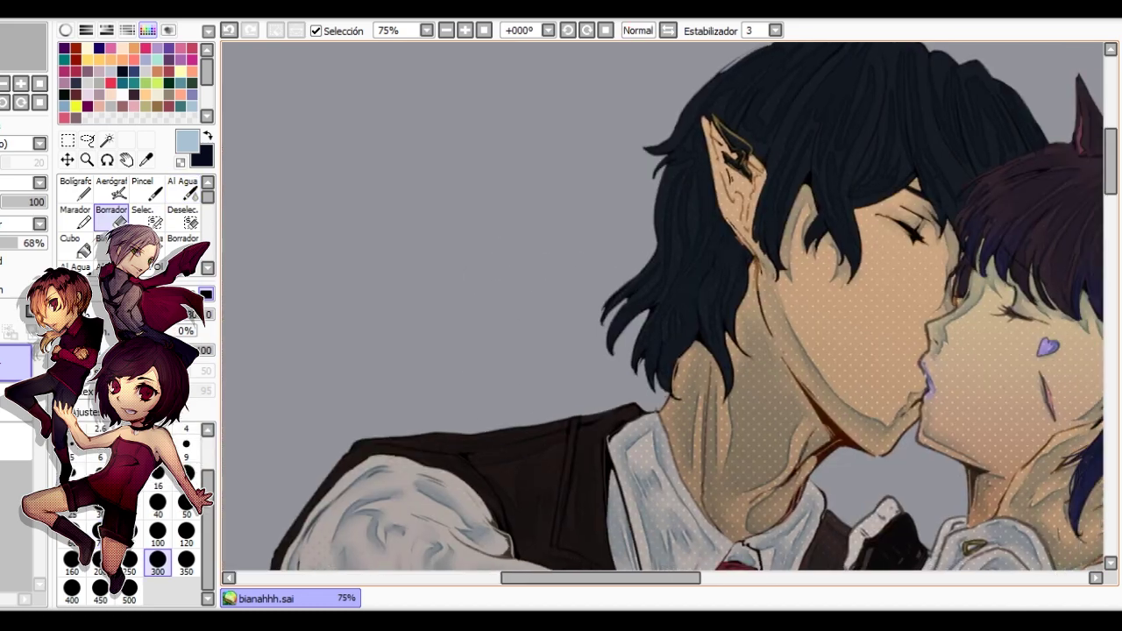
key(n)
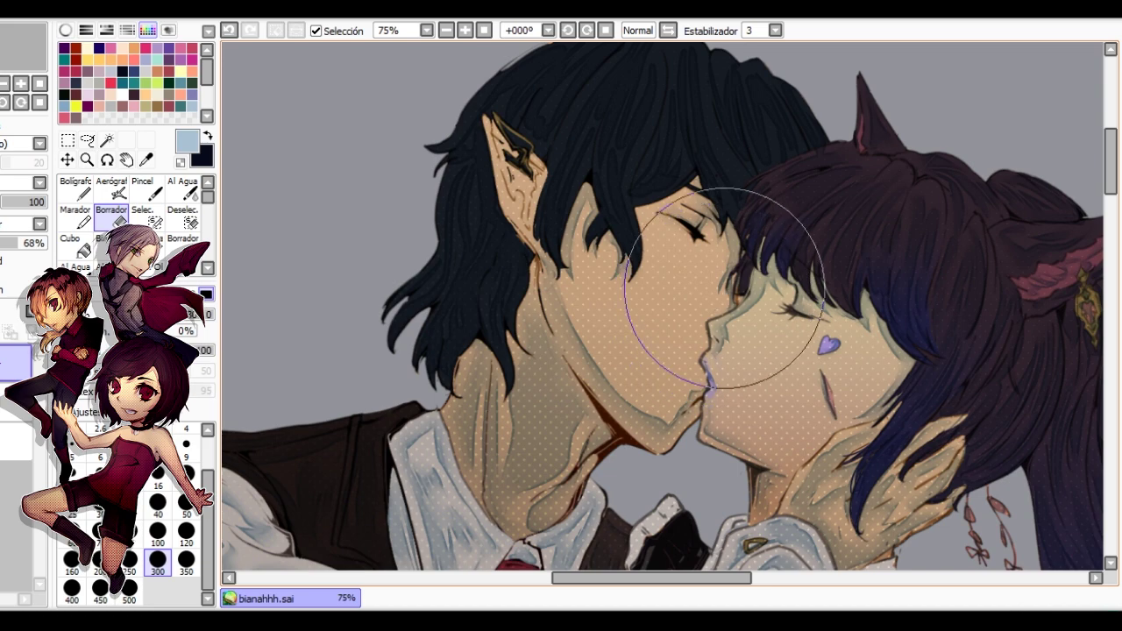
key(n)
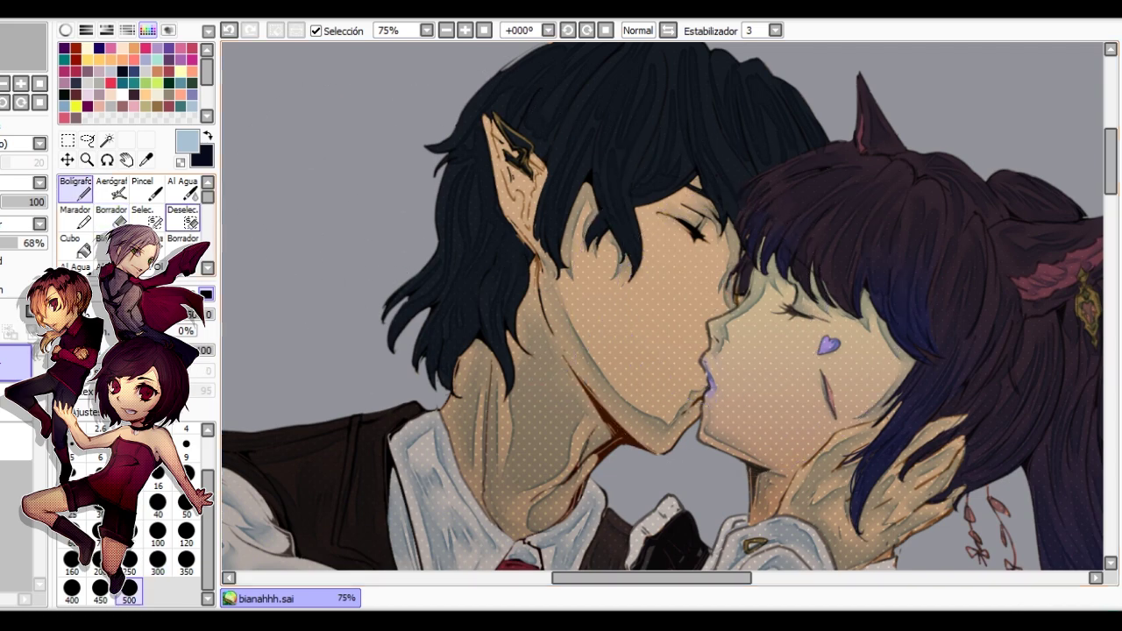
key(c)
key(h)
key(n)
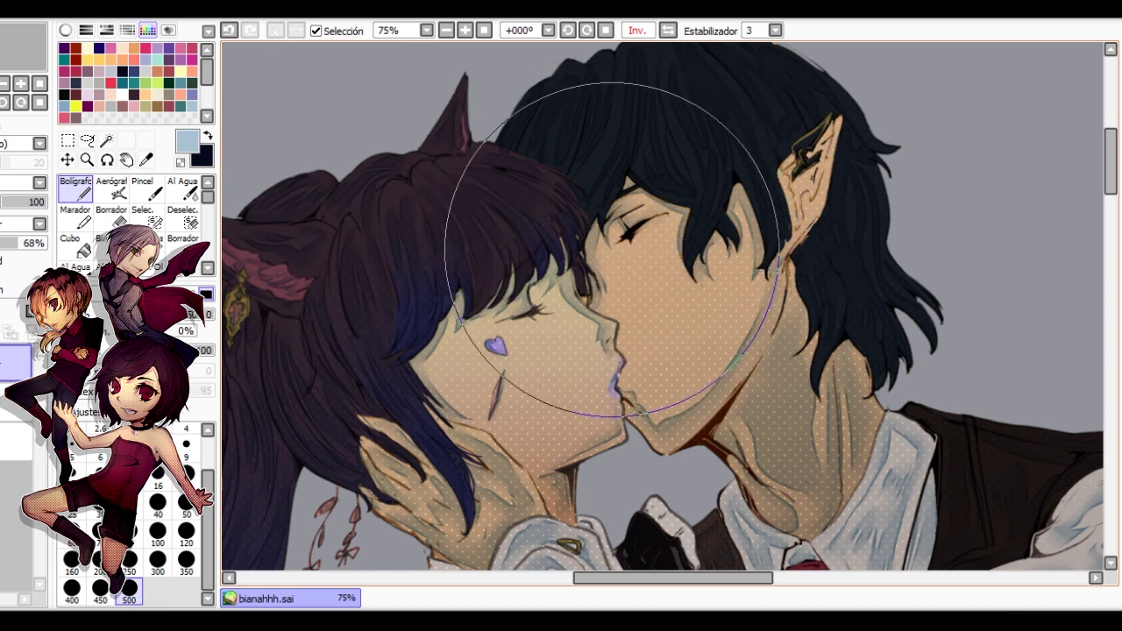
Blend the shading in the man's hair above the forehead with the watercolour brush, comparing the normal and mirrored views.
key(c)
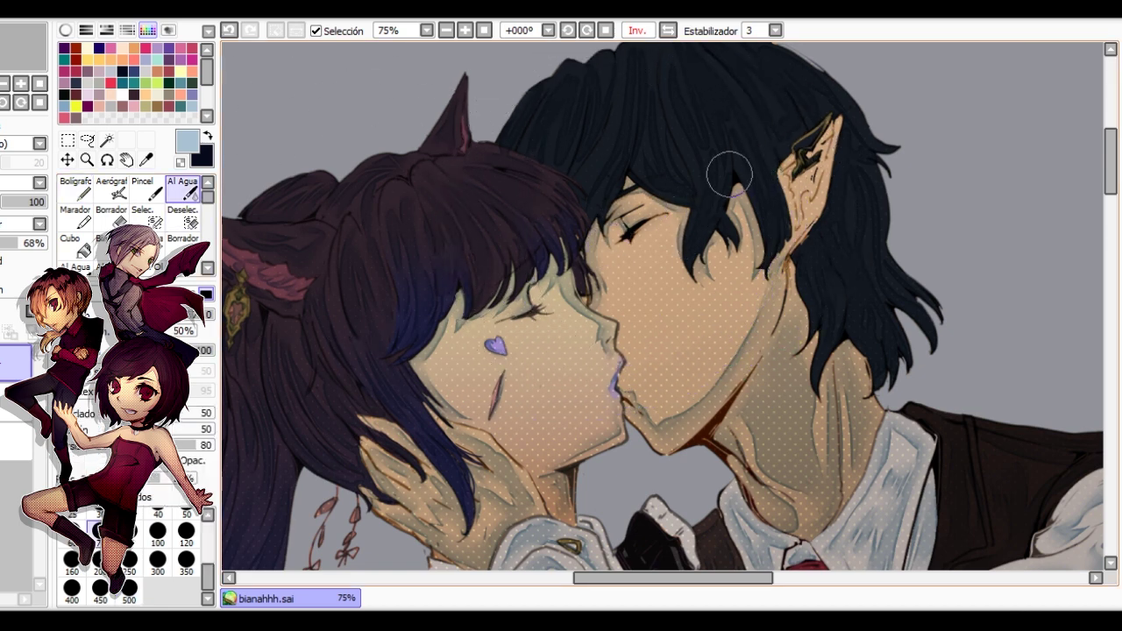
scroll(675, 140, up, 2)
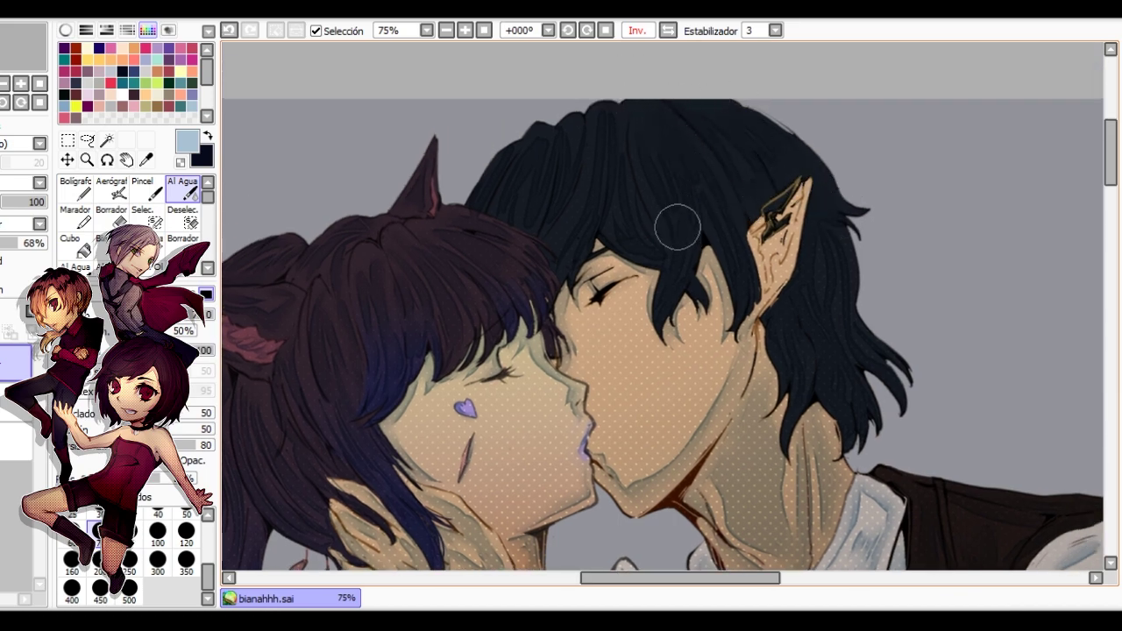
key(h)
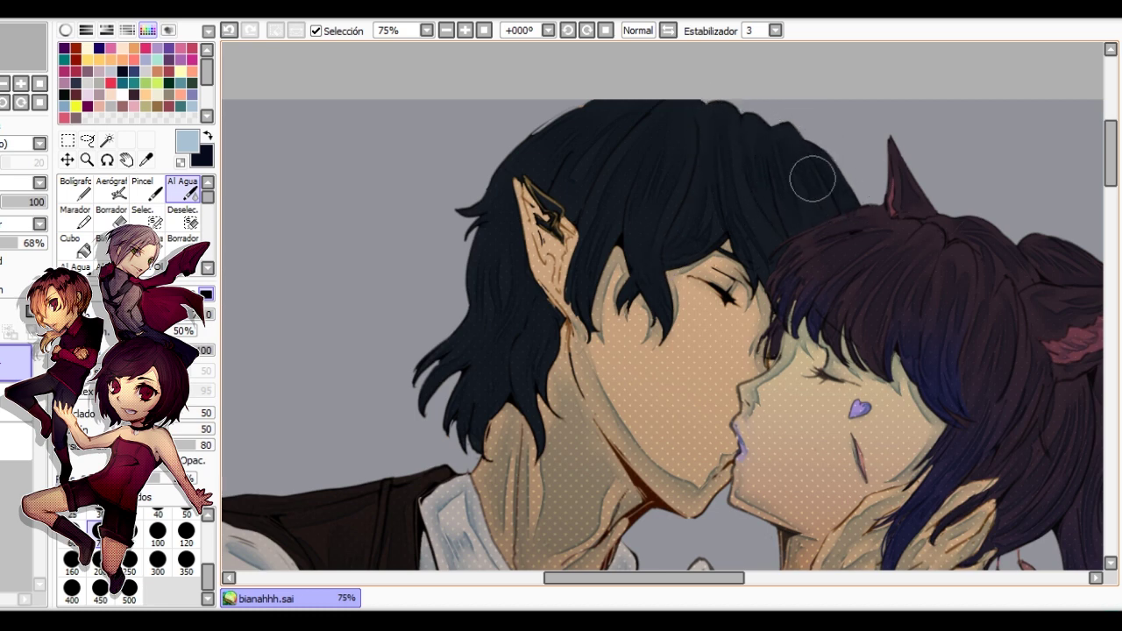
key(h)
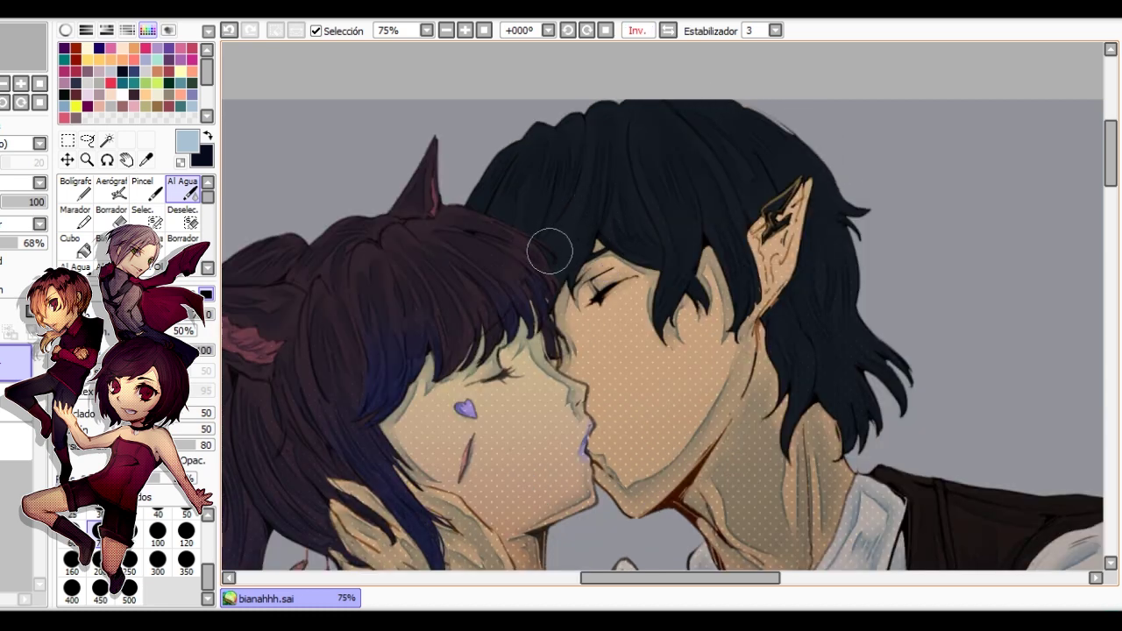
Shade the upper part of the man's hair with the size 500 pen, blend it with watercolour and trim with the size 300 eraser.
key(n)
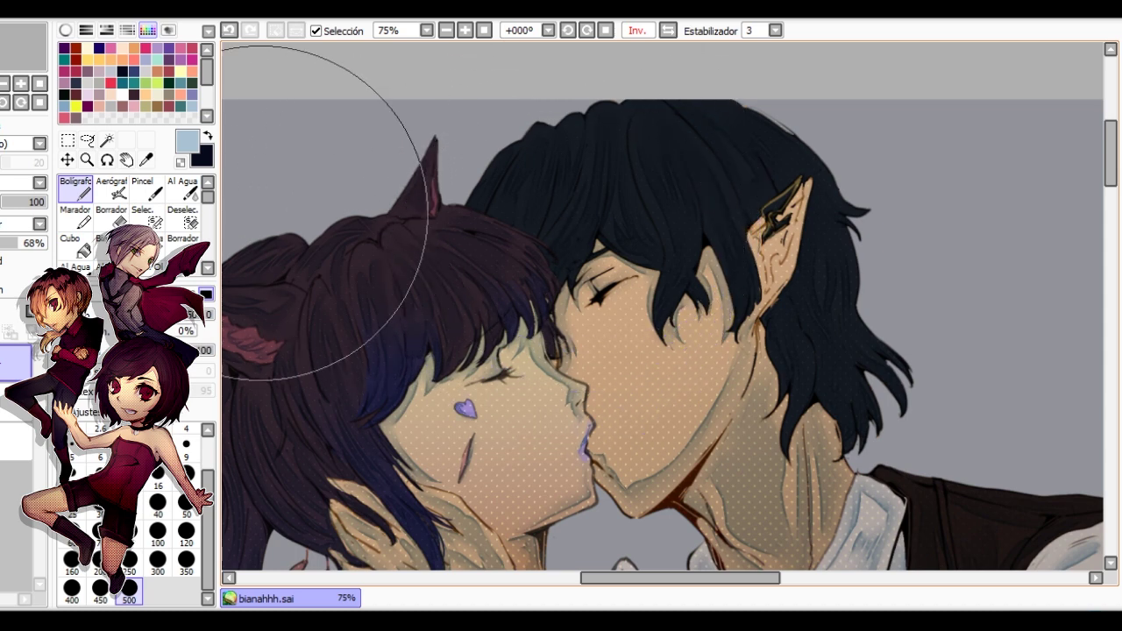
key(c)
key(e)
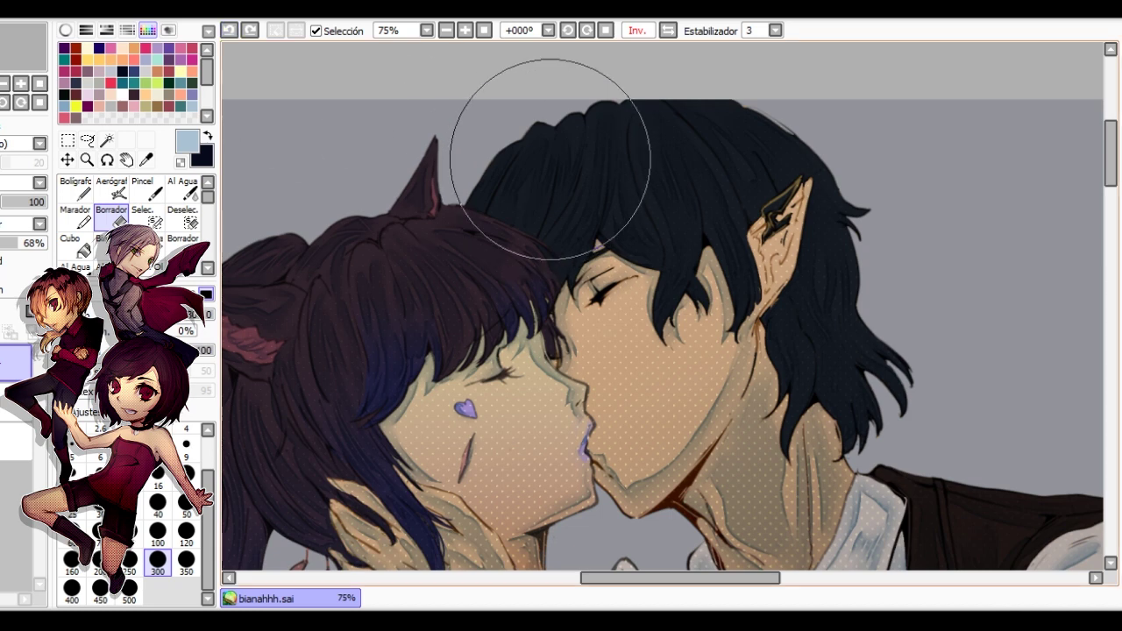
mouse_move(549, 160)
mouse_down()
mouse_move(526, 161)
mouse_move(502, 197)
mouse_move(486, 114)
mouse_up()
key(c)
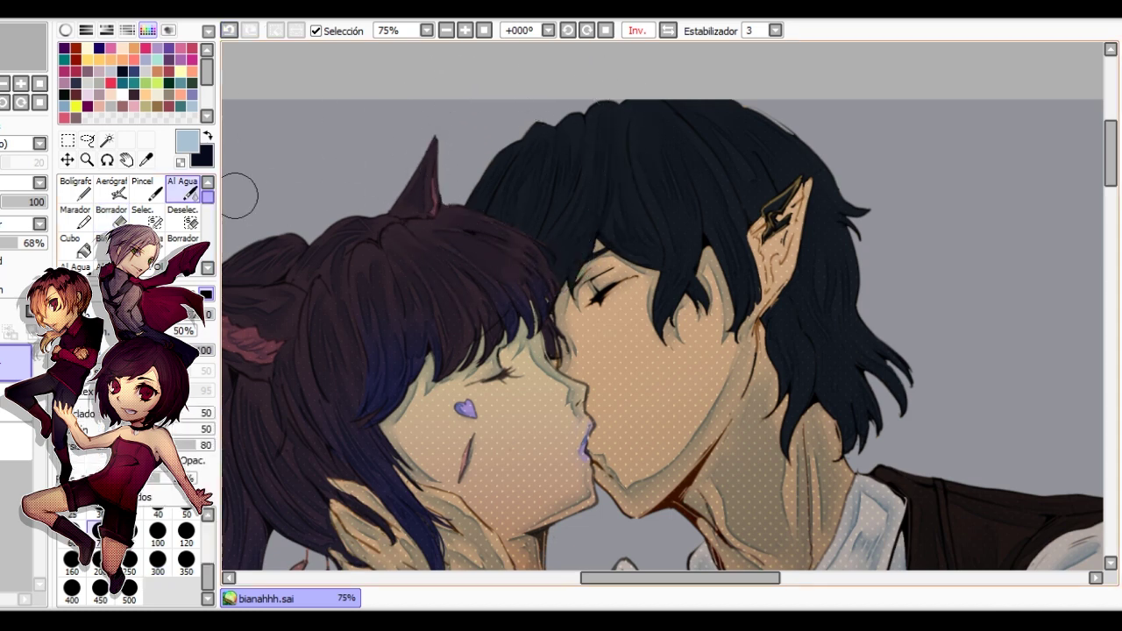
key(e)
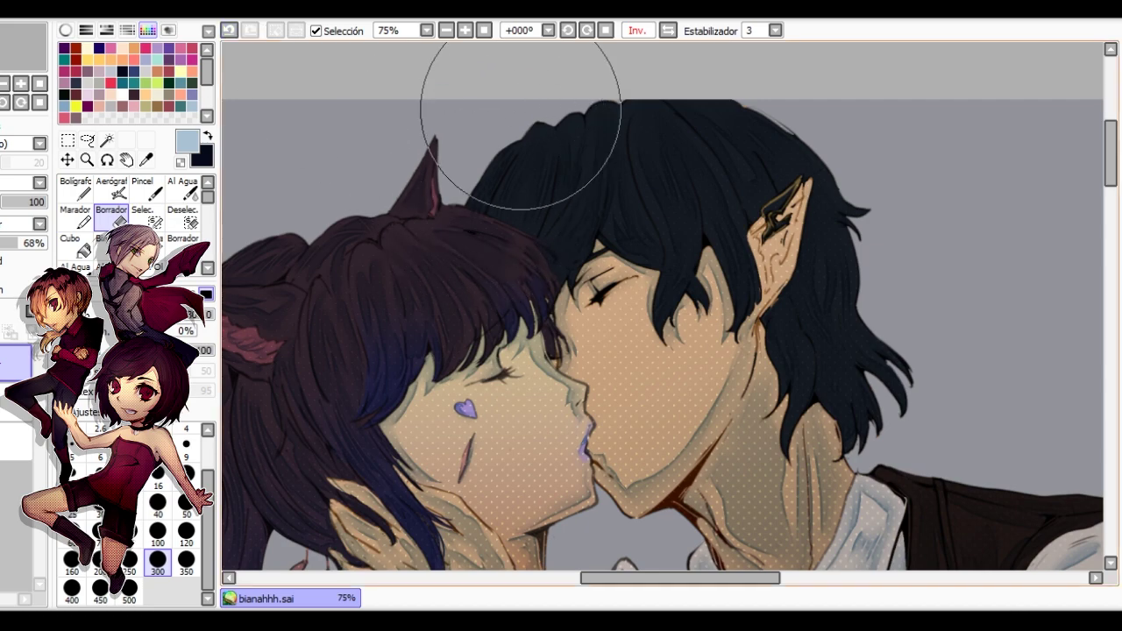
Blend the man's hair beside the woman's cat ear with the watercolour brush and add shading with the size 500 pen.
scroll(535, 164, down, 2)
key(c)
scroll(465, 183, up, 2)
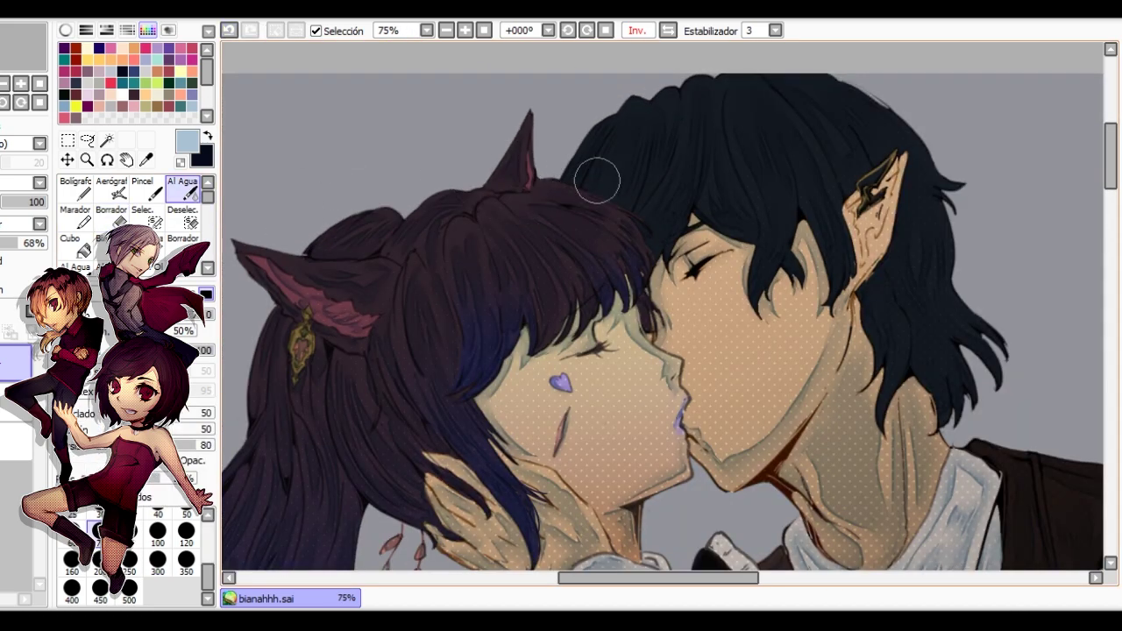
key(h)
key(n)
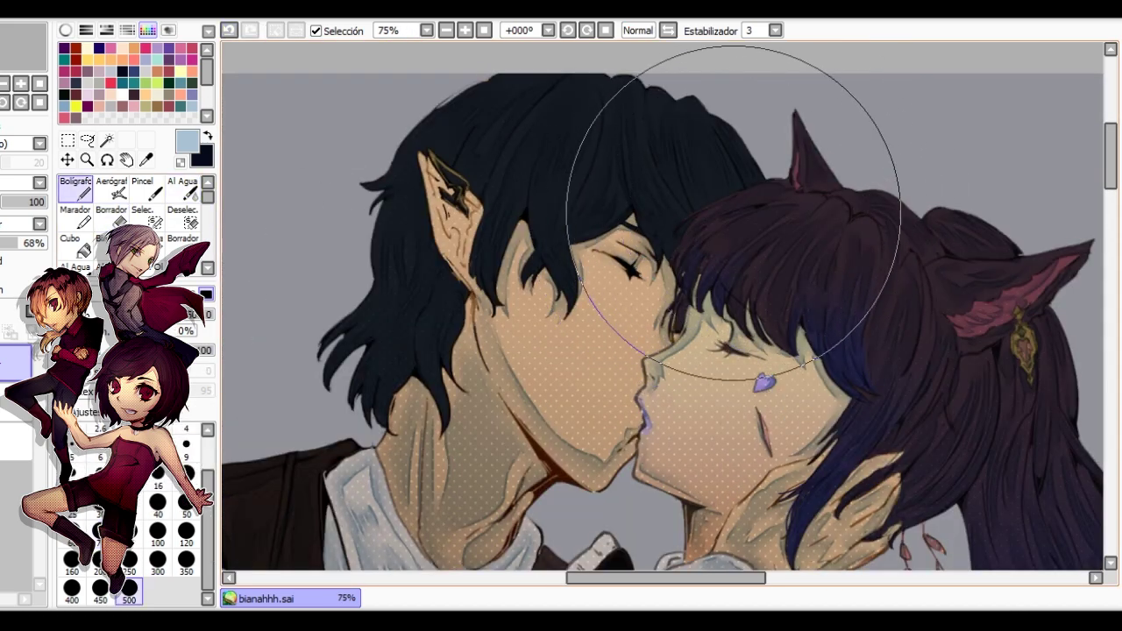
key(h)
key(c)
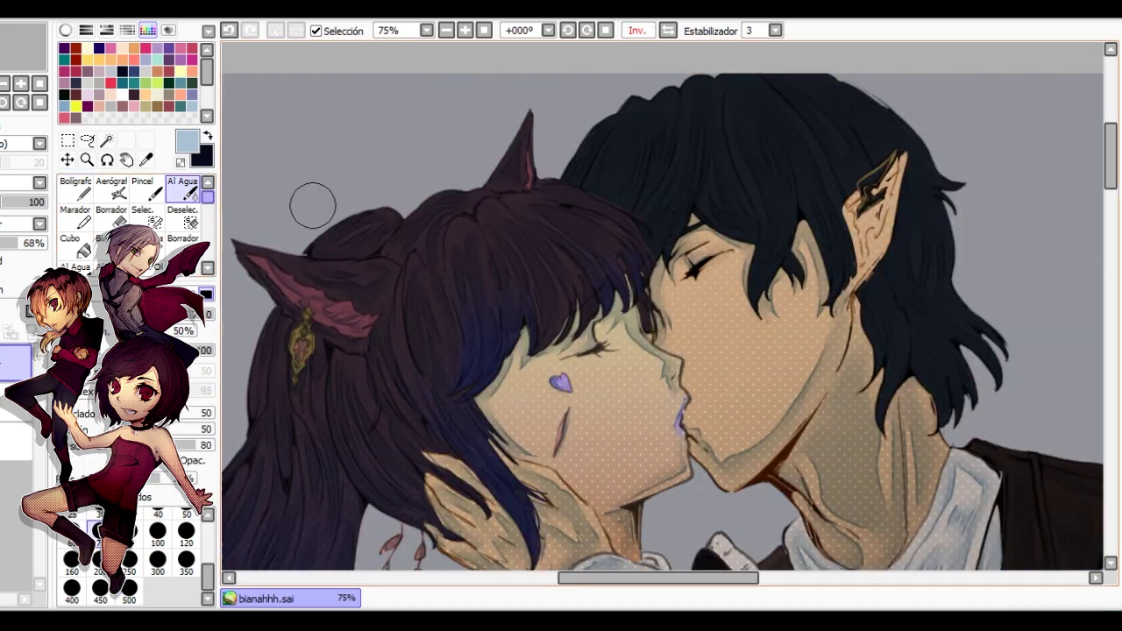
Retouch the man's hair at the crown with the size 300 eraser, check the flipped view and undo the last stroke.
key(e)
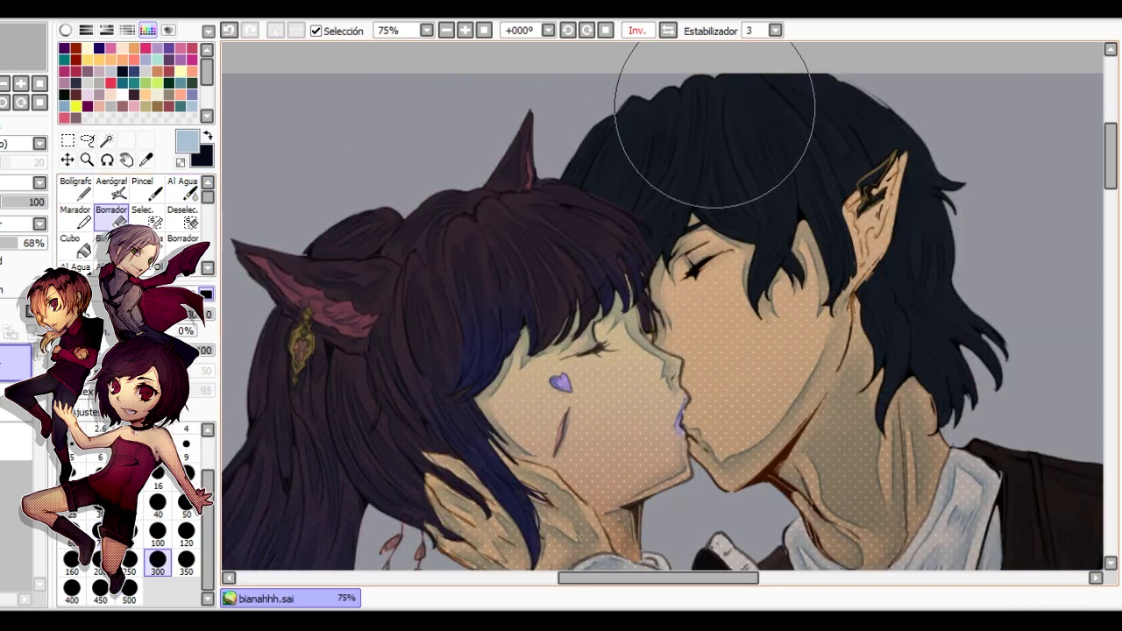
key(h)
key(h)
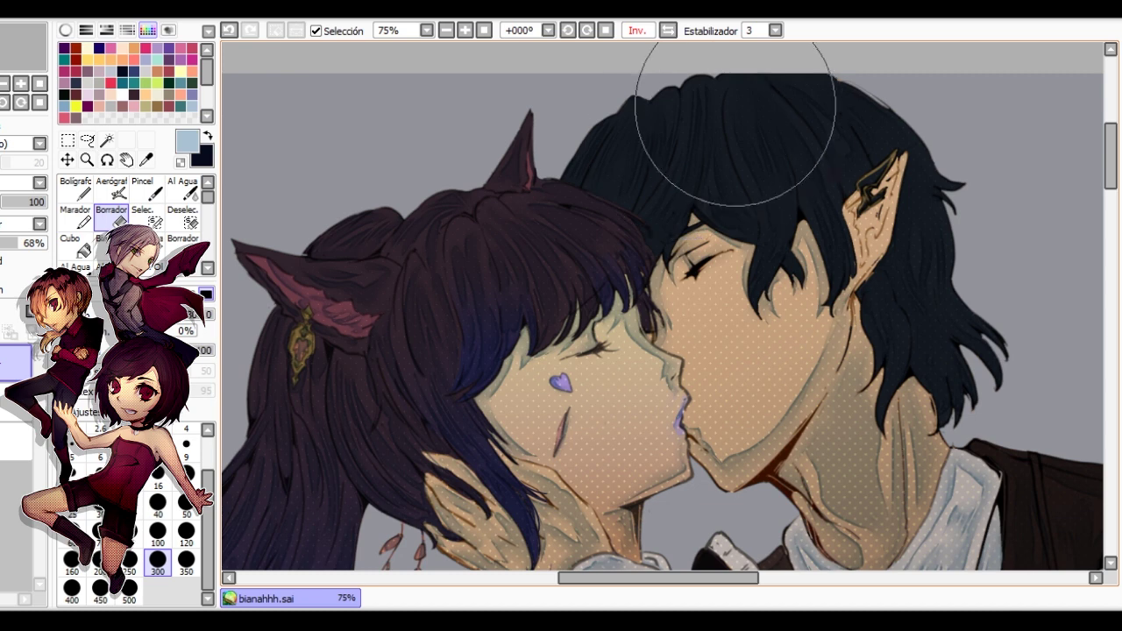
drag(767, 237, 573, 307)
key(ctrl+z)
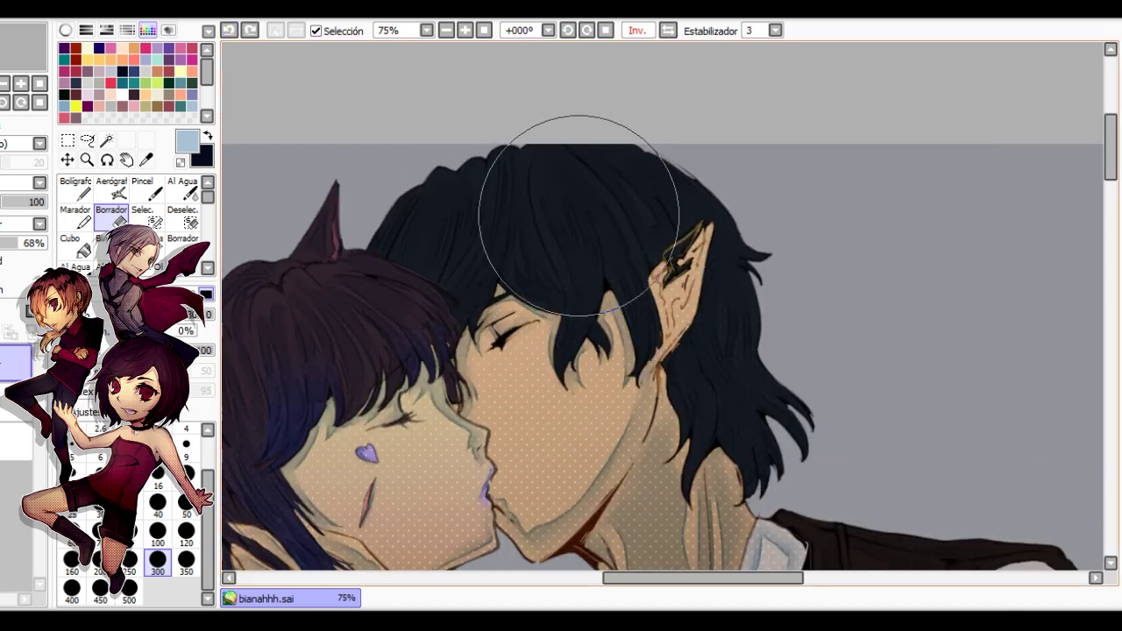
Shade and blend the man's crown and fringe, redoing the size 300 eraser stroke down through the fringe.
key(n)
key(c)
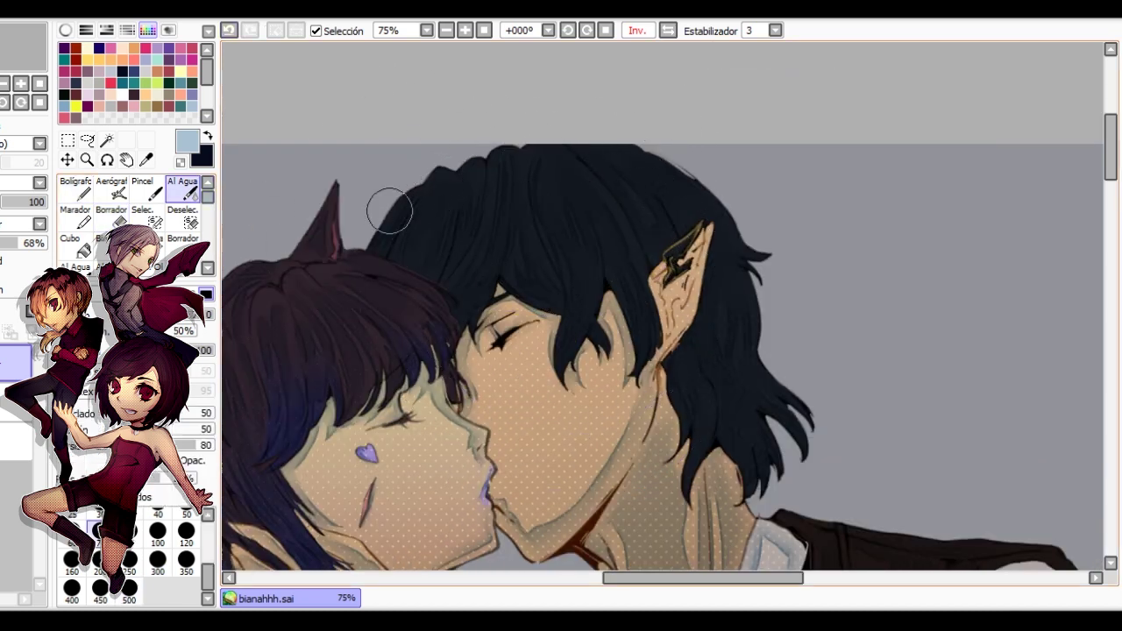
key(e)
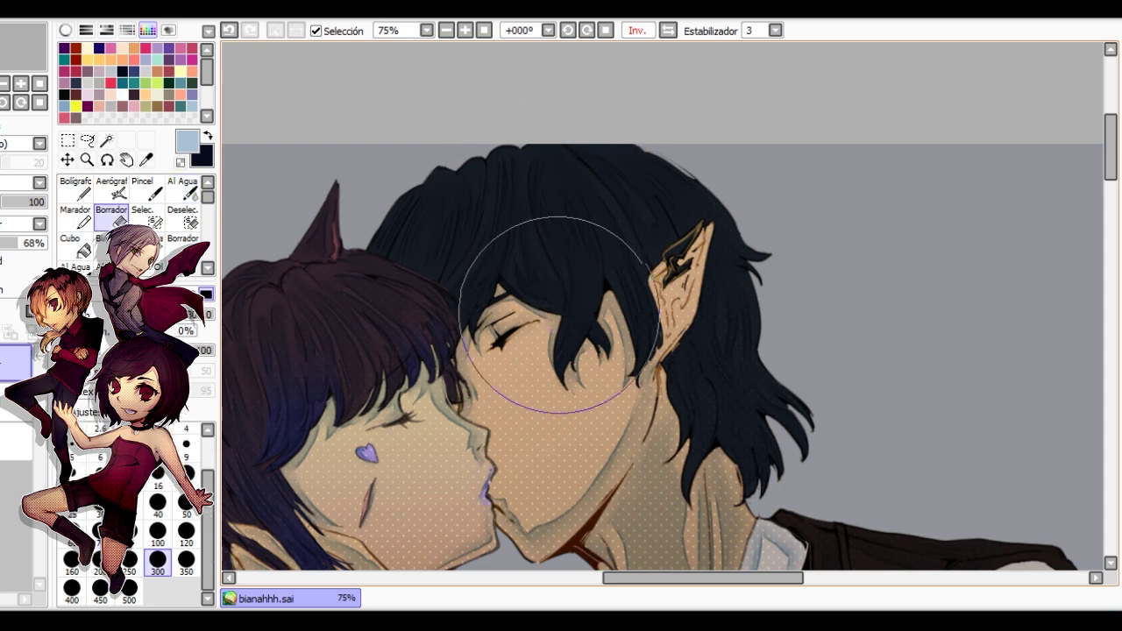
click(229, 30)
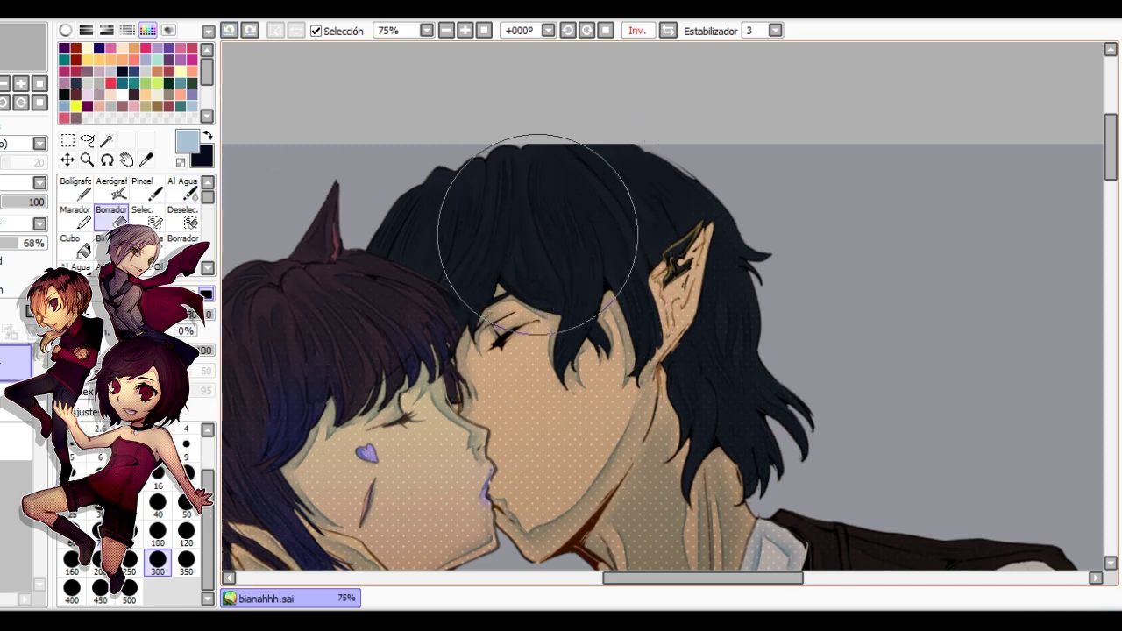
drag(571, 184, 570, 309)
click(229, 30)
drag(571, 166, 582, 245)
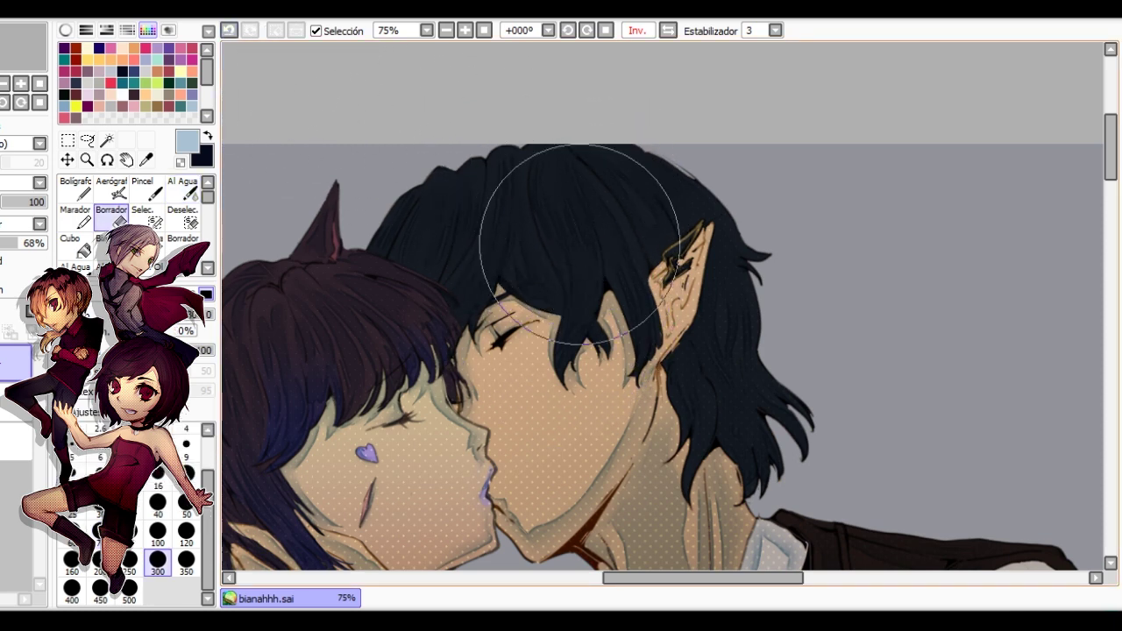
click(229, 29)
drag(560, 160, 627, 305)
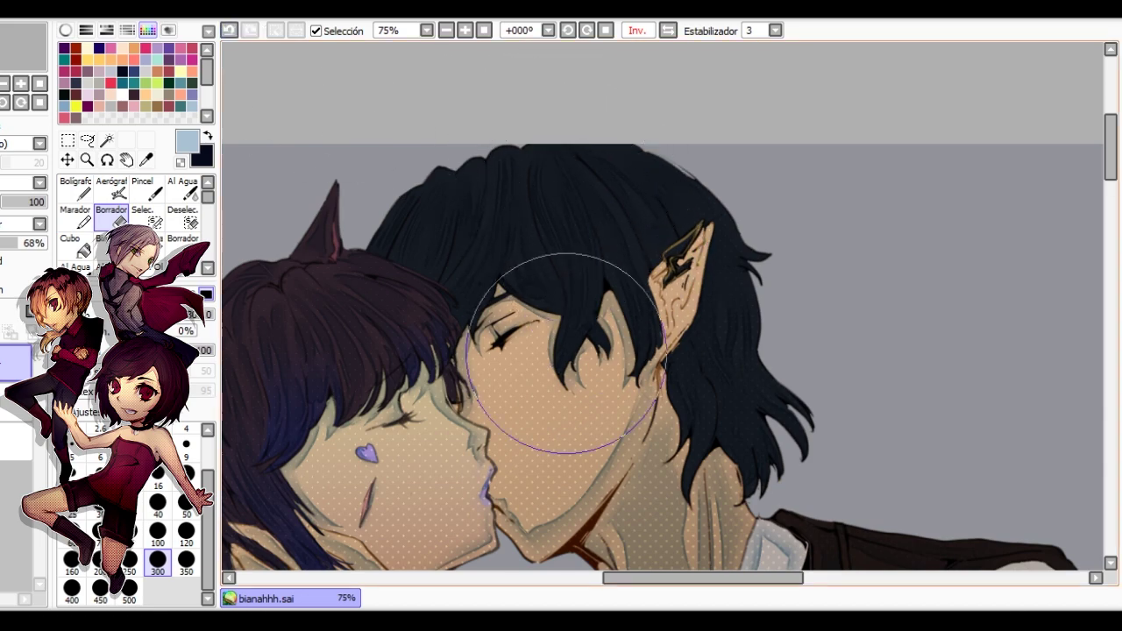
Blend the man's hair shading above the pointed ear with the watercolour brush at 100% zoom in the normal view.
scroll(579, 228, down, 3)
key(h)
key(c)
scroll(719, 175, up, 3)
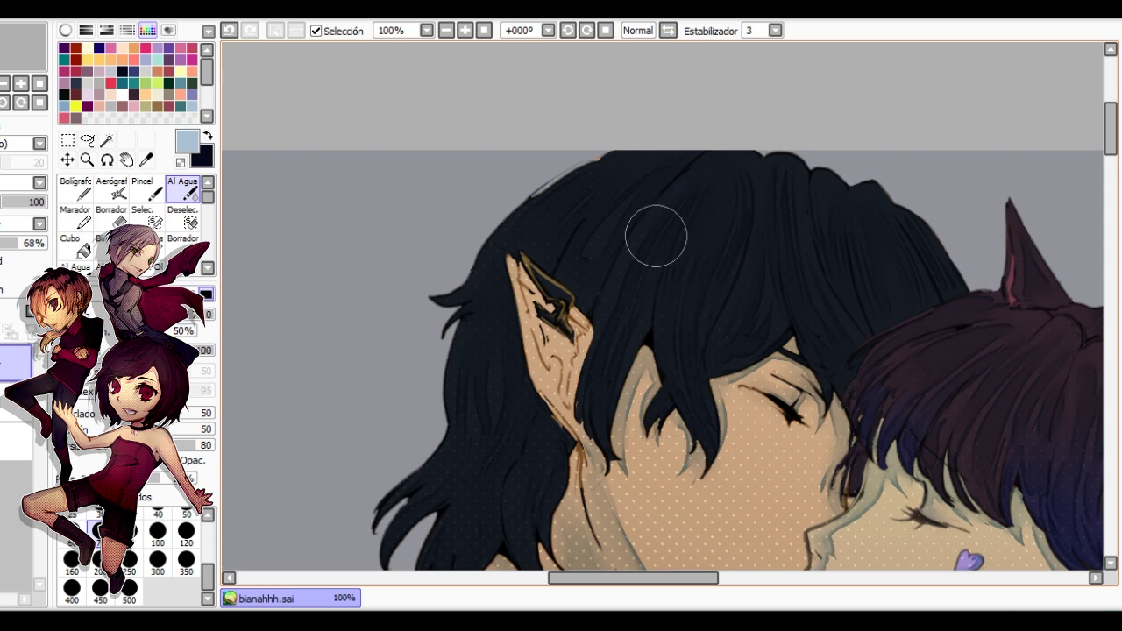
Retouch the man's hair behind the ear with the size 300 eraser and size 500 pen, and blend it with the watercolour brush.
key(e)
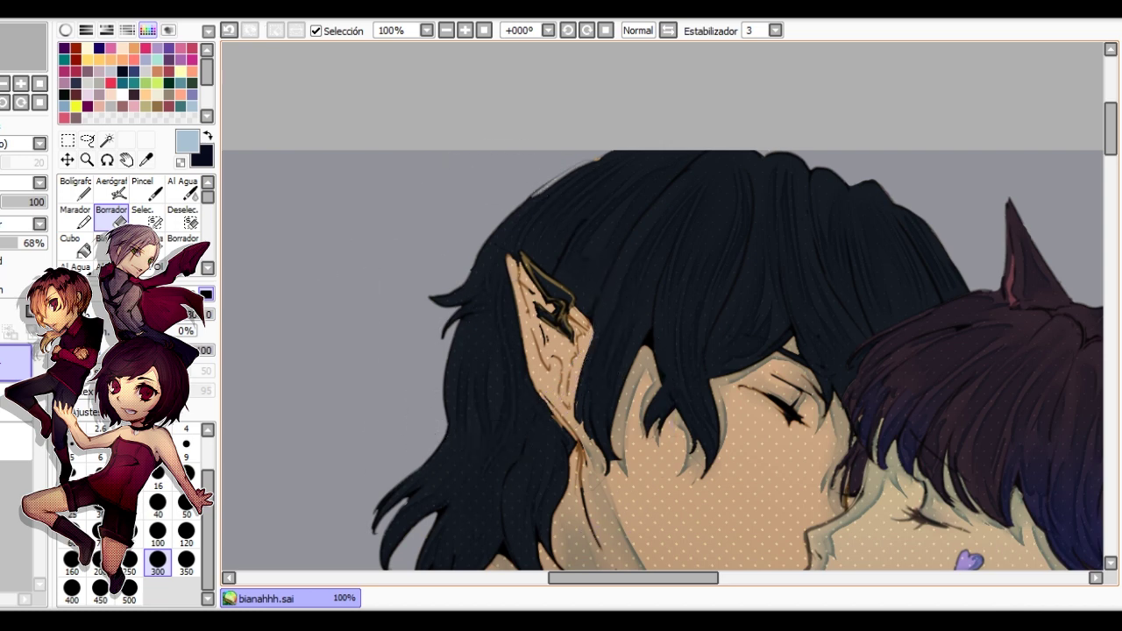
drag(502, 419, 431, 284)
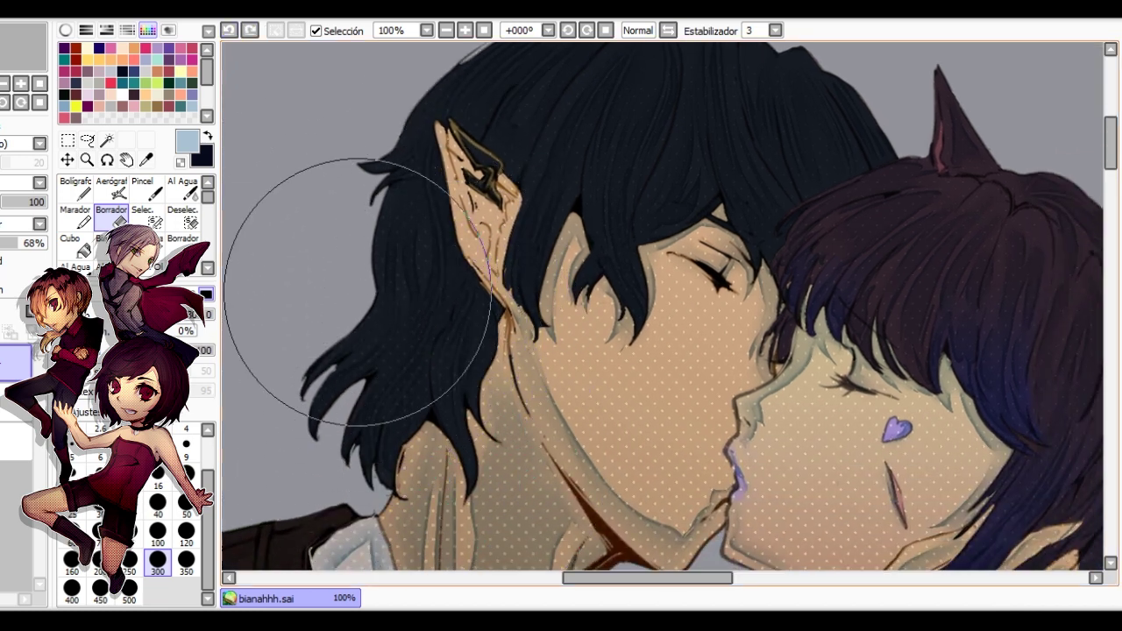
key(n)
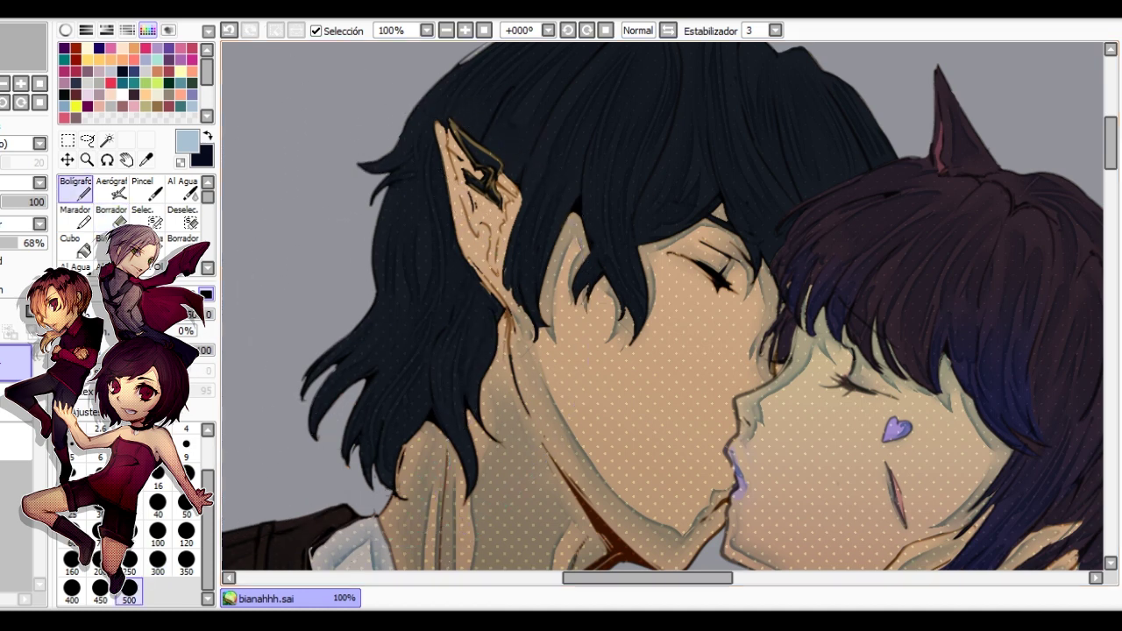
click(183, 191)
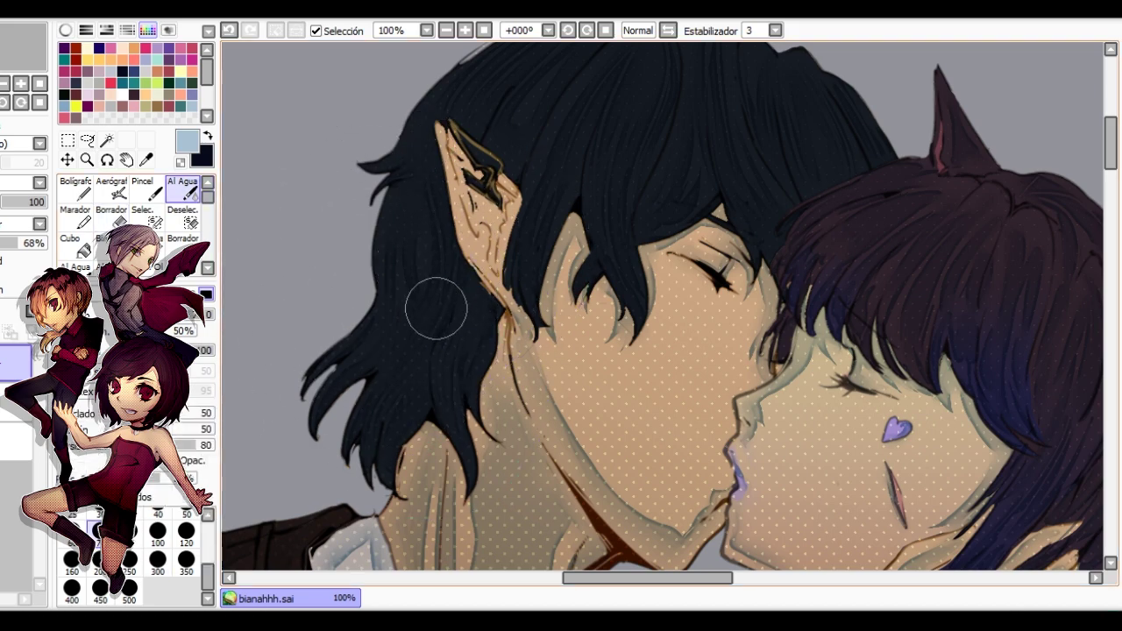
Try to shade the man's cheek and jaw with the size 500 pen and undo the strokes.
scroll(489, 308, down, 2)
key(h)
drag(757, 394, 524, 371)
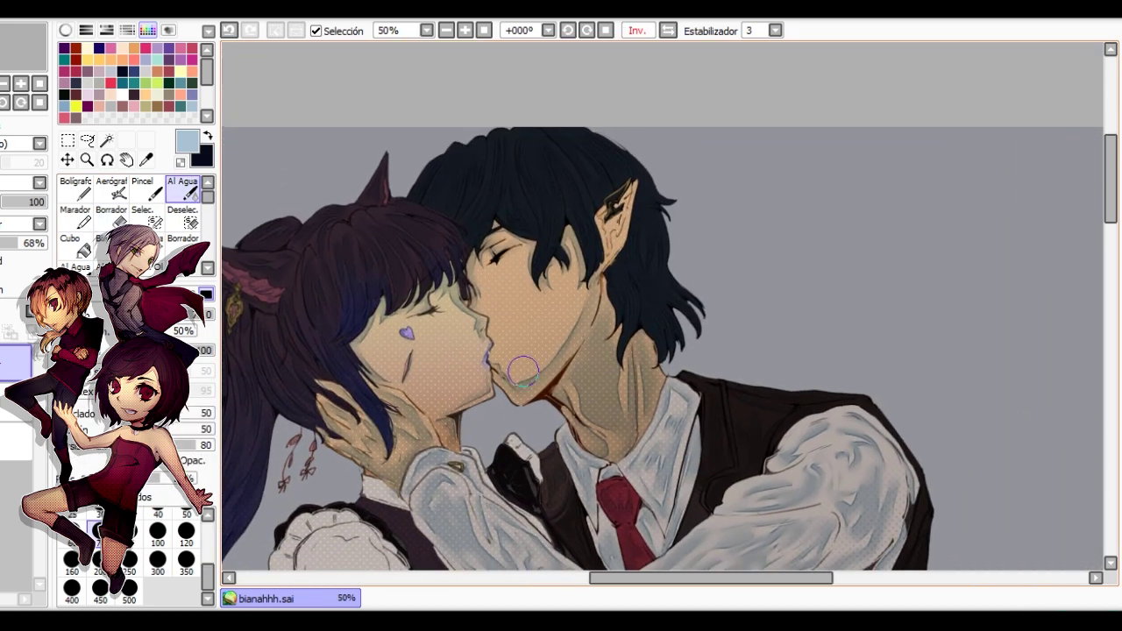
scroll(544, 294, up, 1)
scroll(536, 279, down, 3)
scroll(552, 307, up, 2)
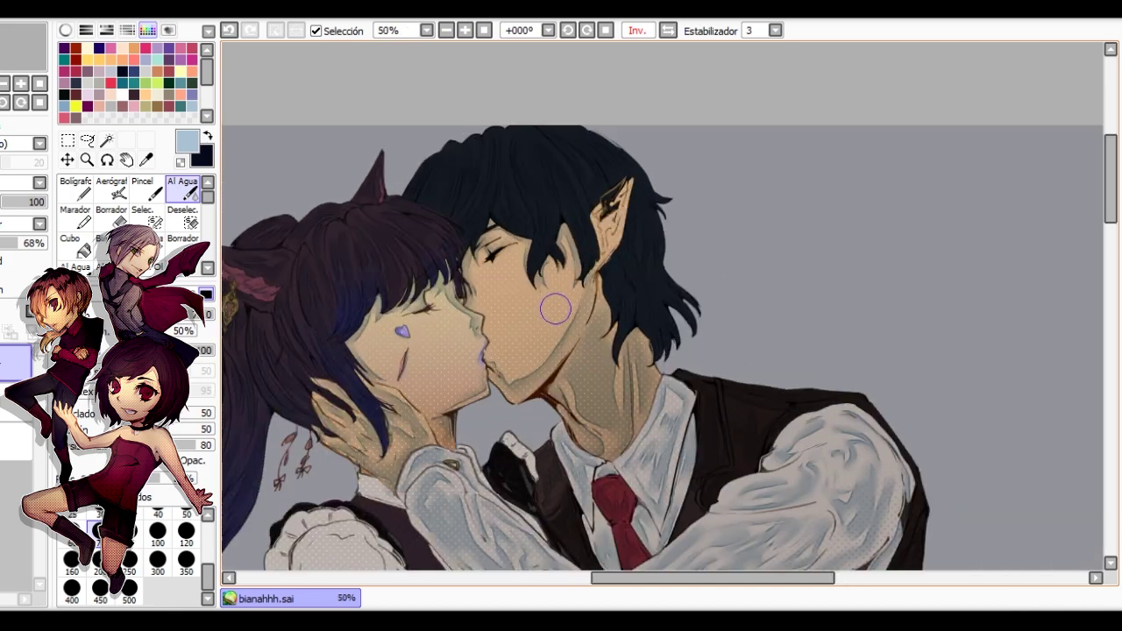
key(n)
mouse_move(510, 283)
mouse_down()
mouse_move(512, 328)
mouse_move(566, 279)
mouse_move(505, 323)
mouse_move(511, 282)
mouse_move(546, 307)
mouse_up()
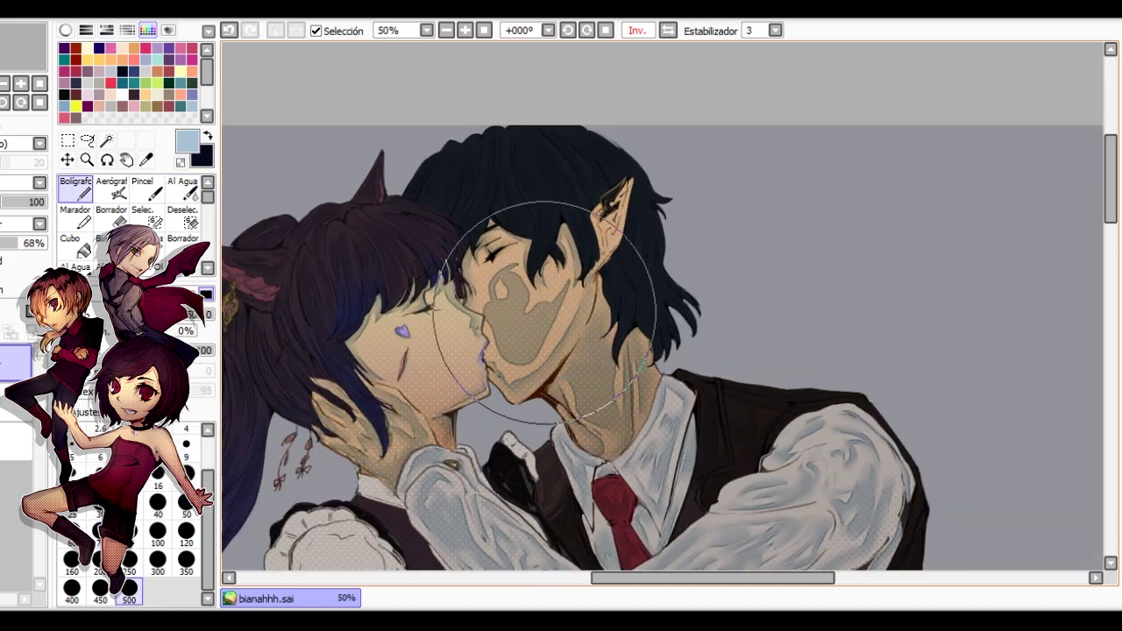
key(ctrl+z)
key(ctrl+z)
key(ctrl+z)
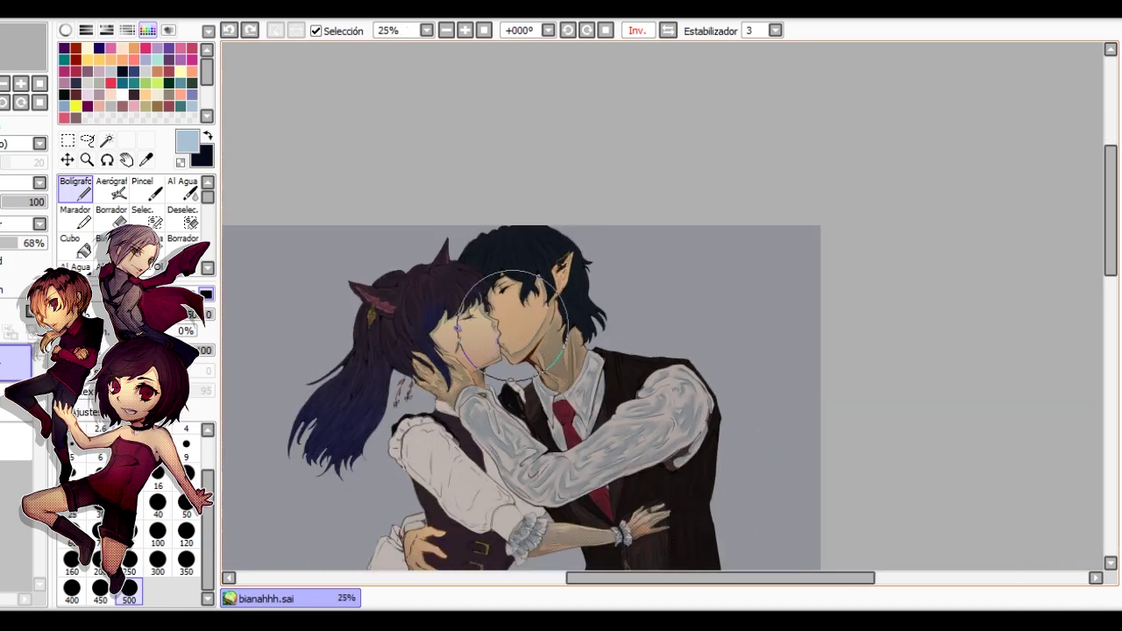
Examine the shading across the whole illustration of the couple in both the mirrored and normal views.
scroll(513, 326, down, 3)
scroll(514, 326, down, 3)
scroll(514, 327, up, 1)
scroll(527, 246, up, 4)
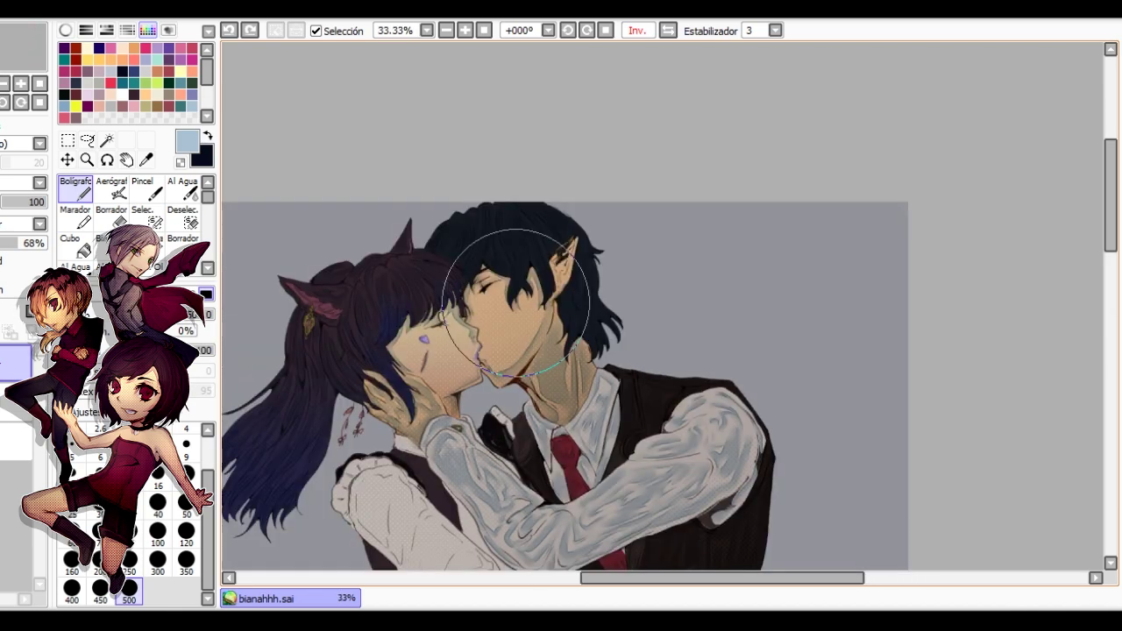
drag(18, 243, 0, 242)
click(230, 29)
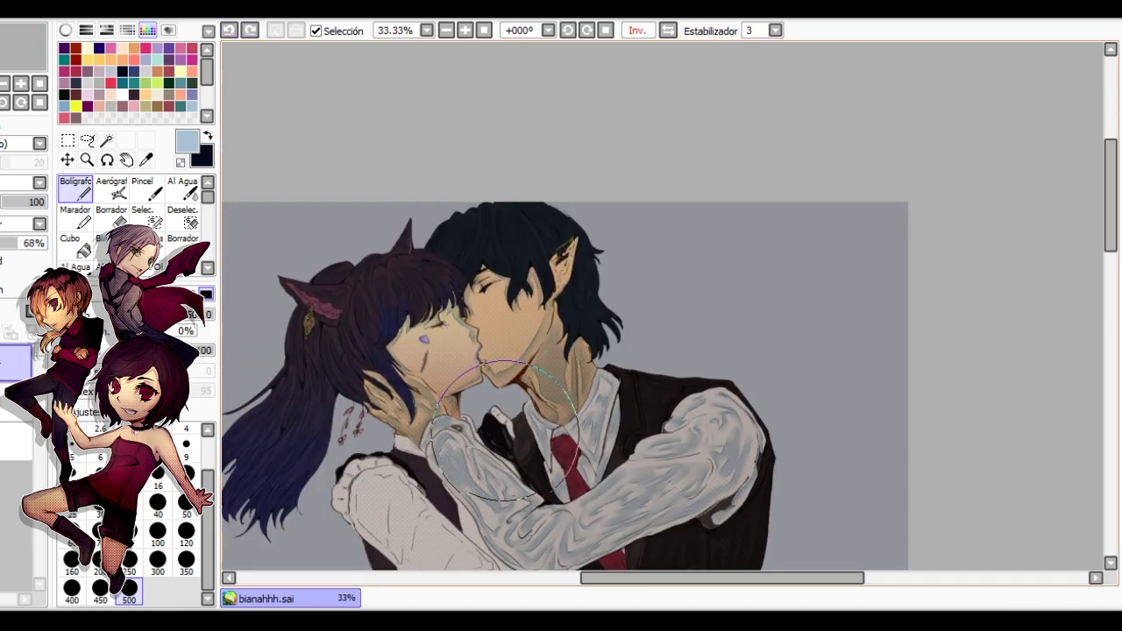
key(h)
drag(852, 472, 590, 263)
scroll(591, 262, down, 2)
scroll(598, 263, down, 2)
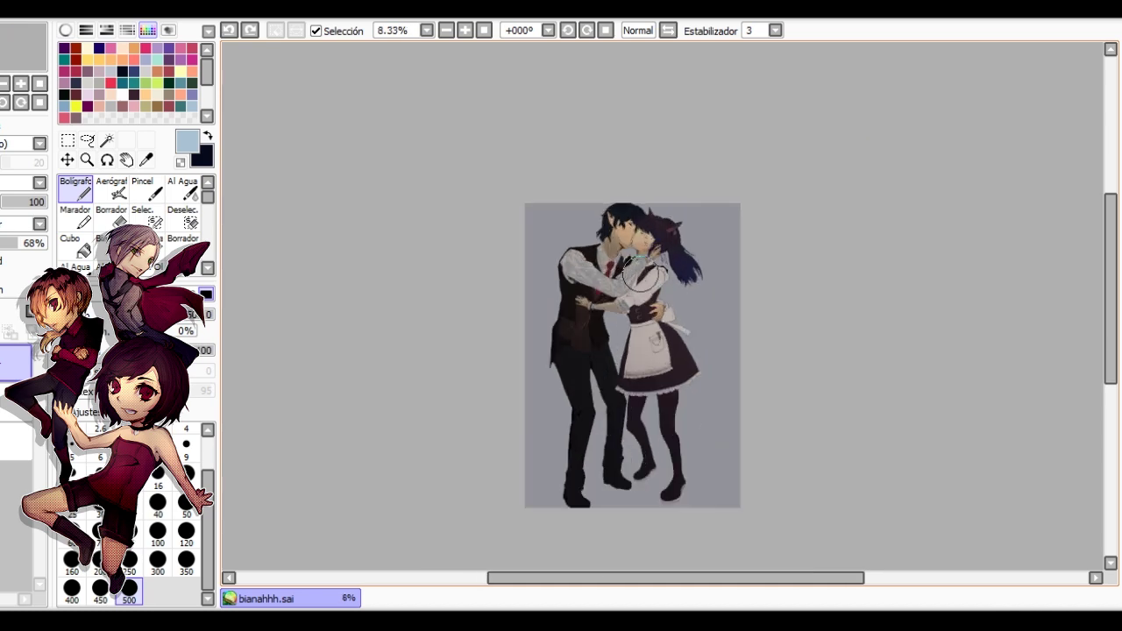
Shade the woman's puffed sleeve, dark bodice and the hand at her waist with the size 500 pen.
scroll(657, 290, up, 3)
drag(671, 289, 601, 220)
scroll(597, 215, up, 1)
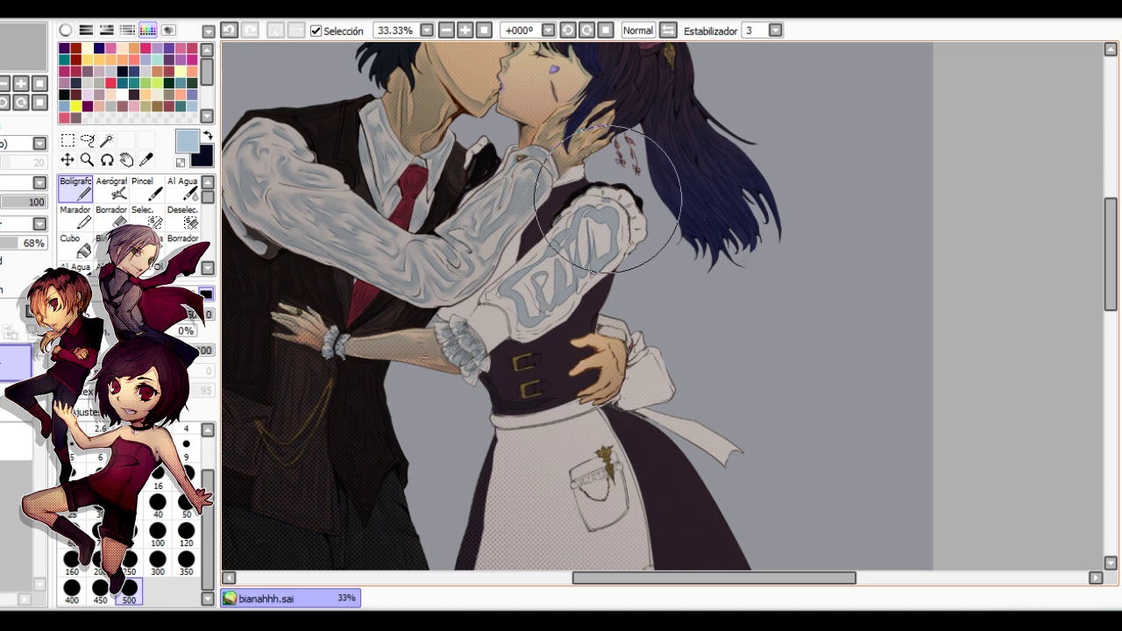
mouse_move(607, 199)
mouse_down()
mouse_move(639, 233)
mouse_move(619, 198)
mouse_move(577, 207)
mouse_up()
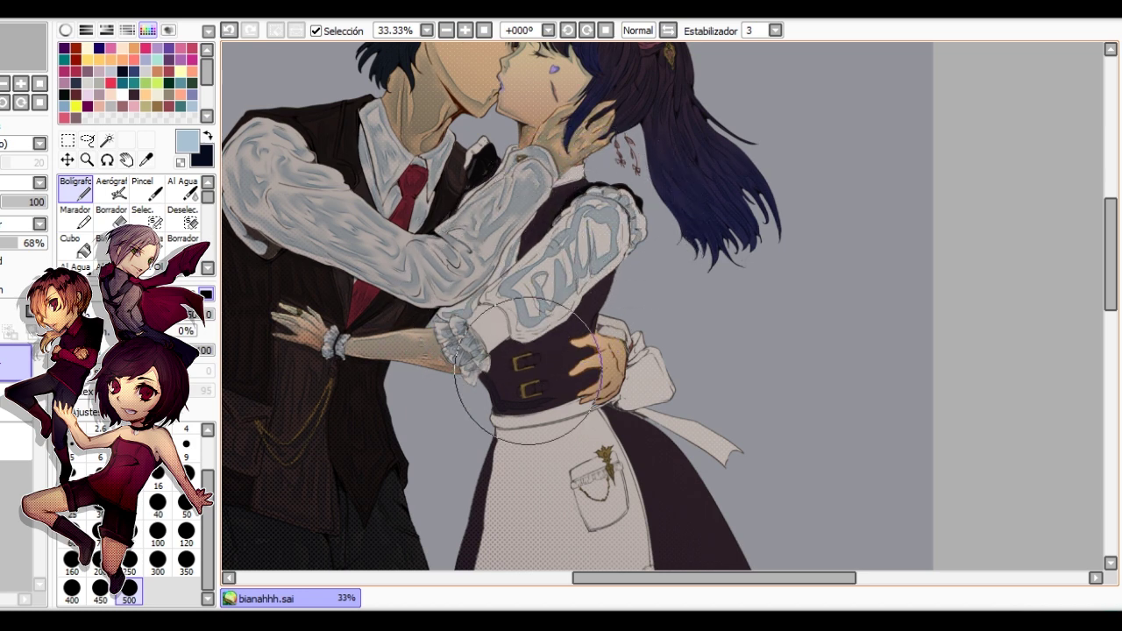
drag(519, 355, 452, 322)
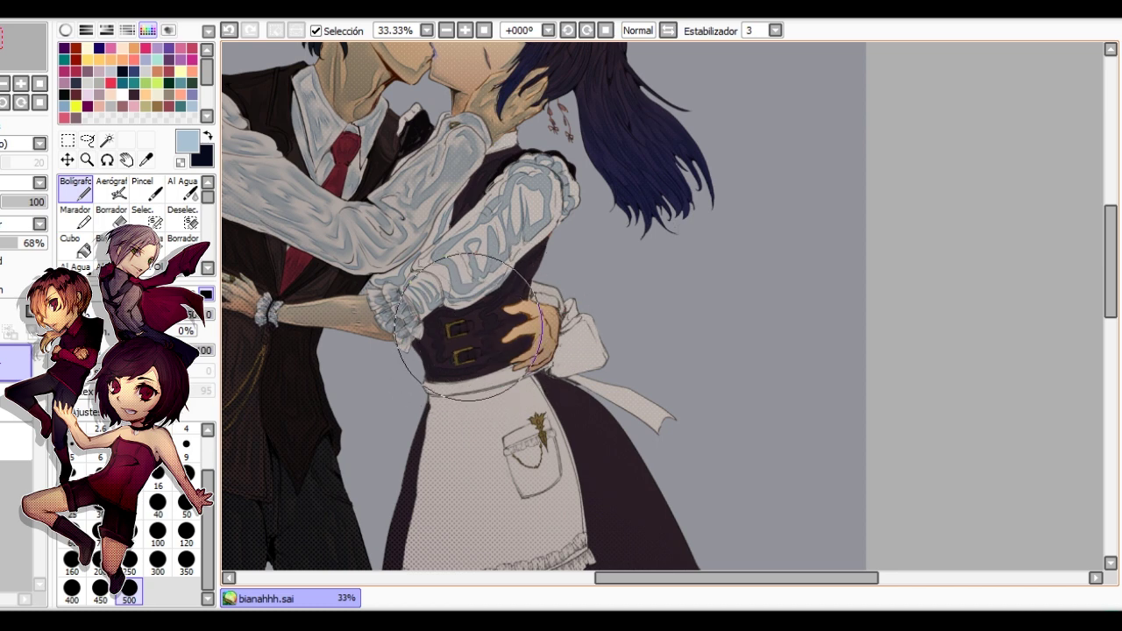
scroll(578, 288, up, 1)
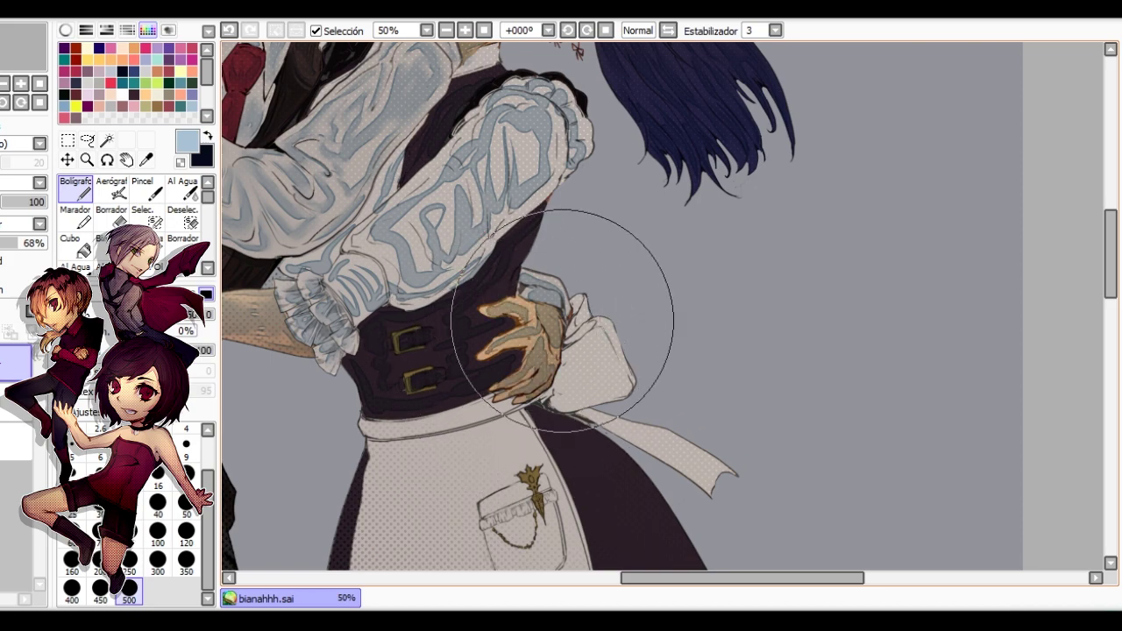
Blend the light blue shading on the woman's puffed sleeve with the watercolour brush at 50% zoom.
scroll(570, 311, down, 2)
scroll(567, 294, up, 1)
click(183, 189)
scroll(540, 158, up, 1)
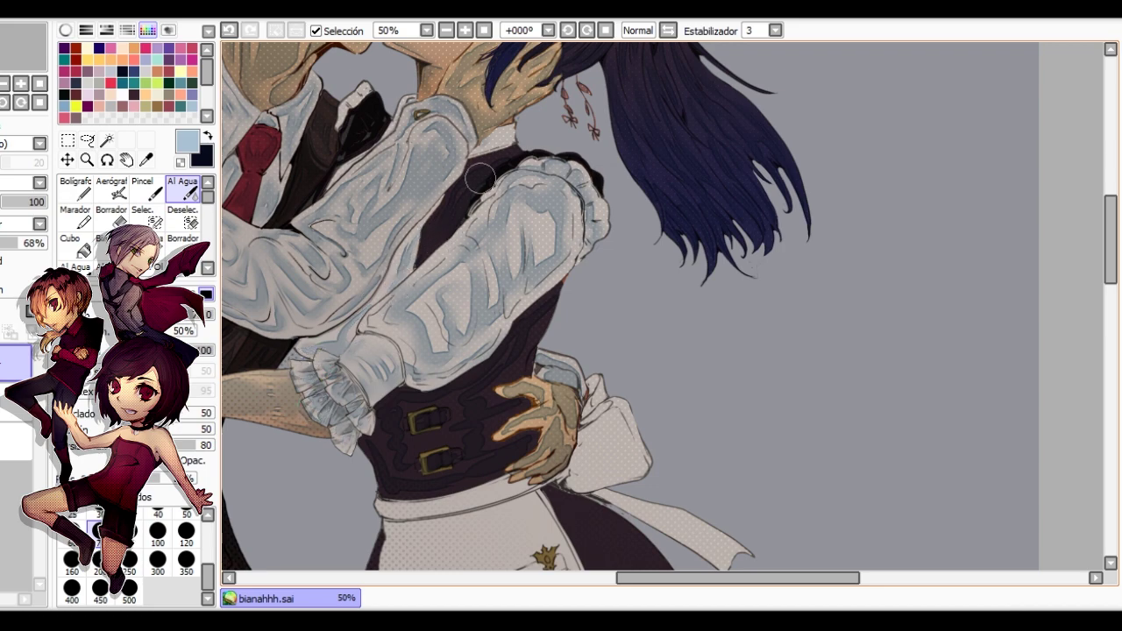
scroll(494, 149, down, 1)
scroll(494, 149, up, 1)
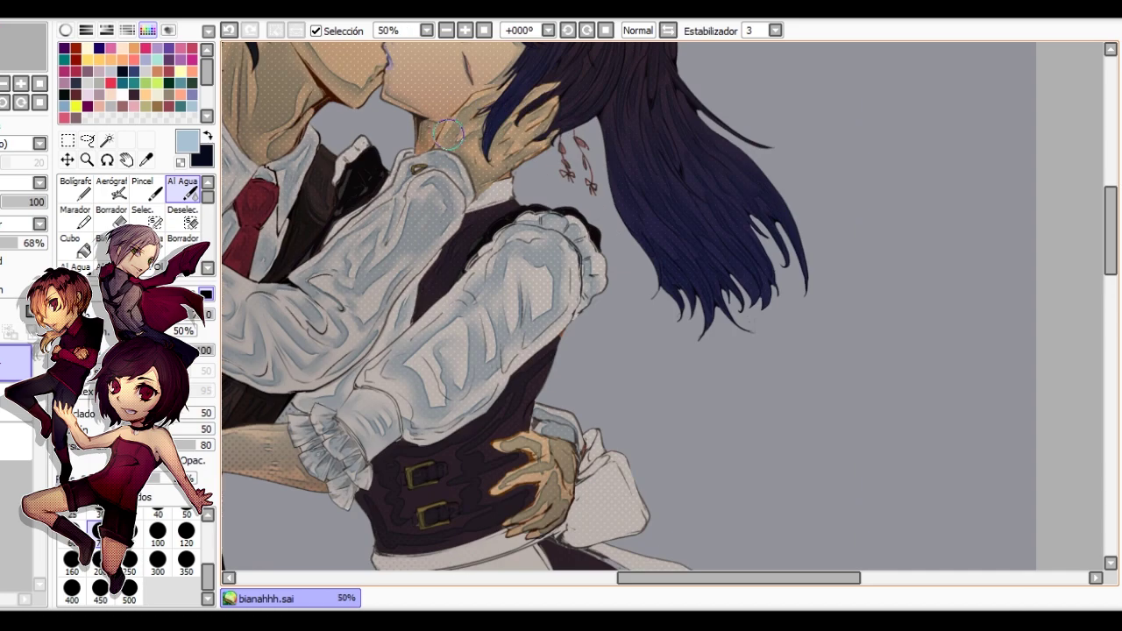
Blend the shading of the man's hand on the woman's waist with the watercolour brush in the mirrored view, ending in the normal view.
scroll(493, 149, down, 1)
scroll(493, 149, down, 1)
key(h)
scroll(496, 156, up, 2)
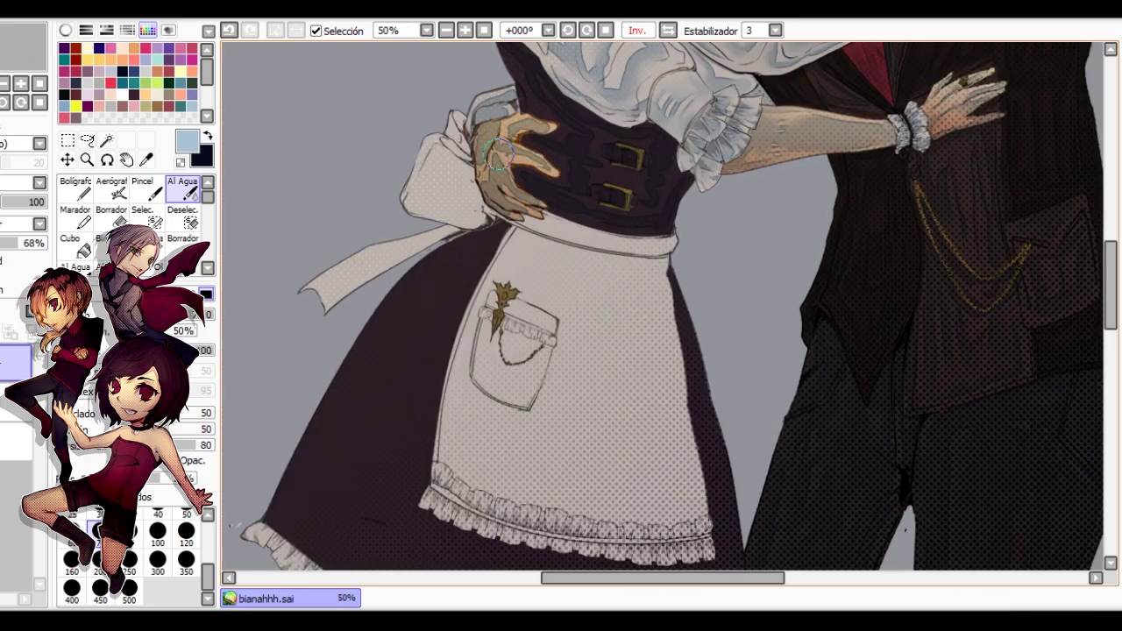
drag(533, 182, 478, 274)
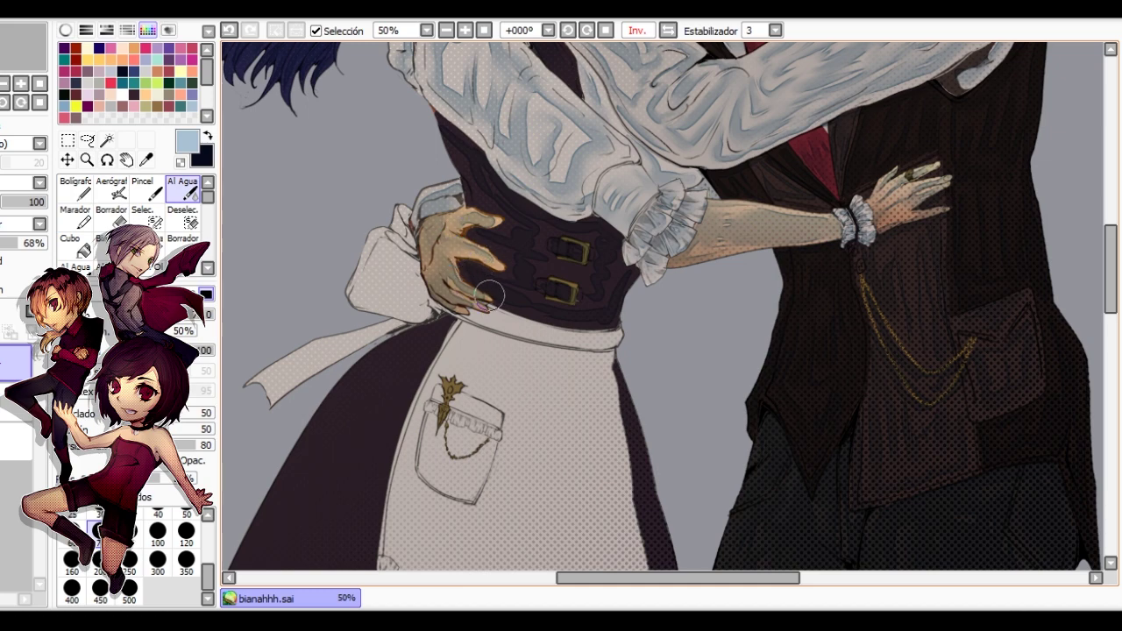
key(h)
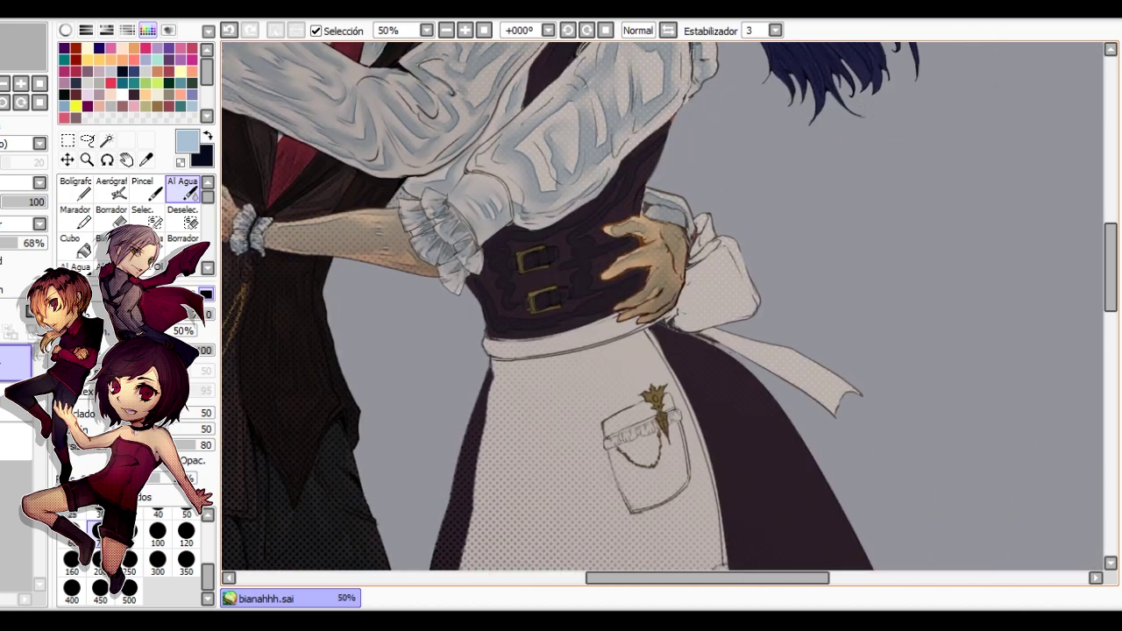
key(e)
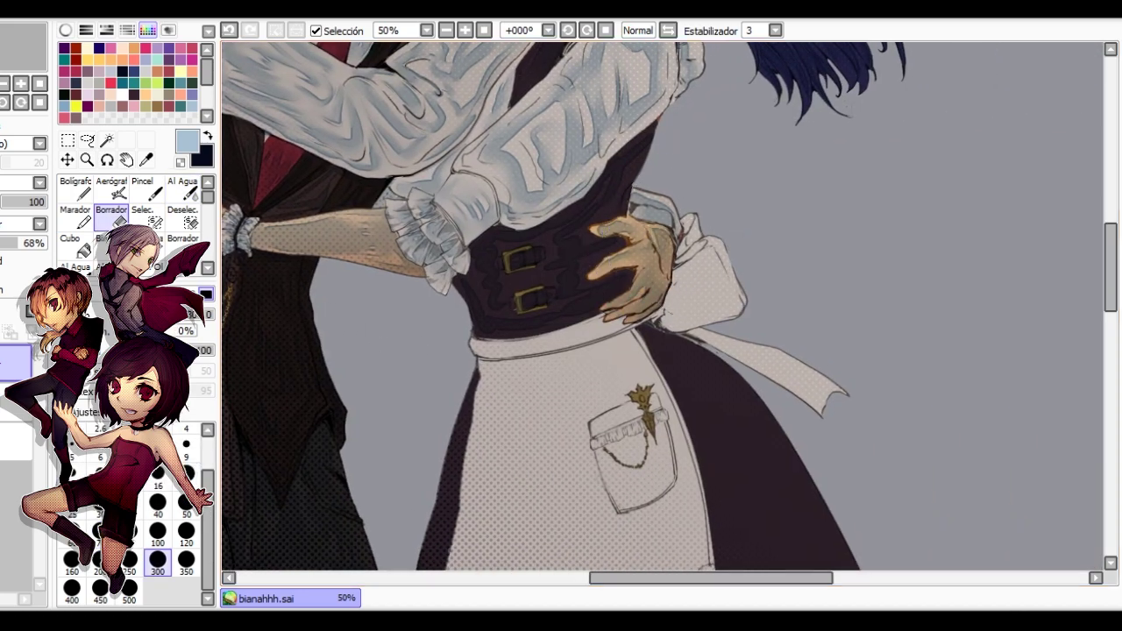
Shade the apron's bow and trailing ribbon in light blue with the size 500 pen, and blend them with the watercolour brush.
click(183, 189)
key(n)
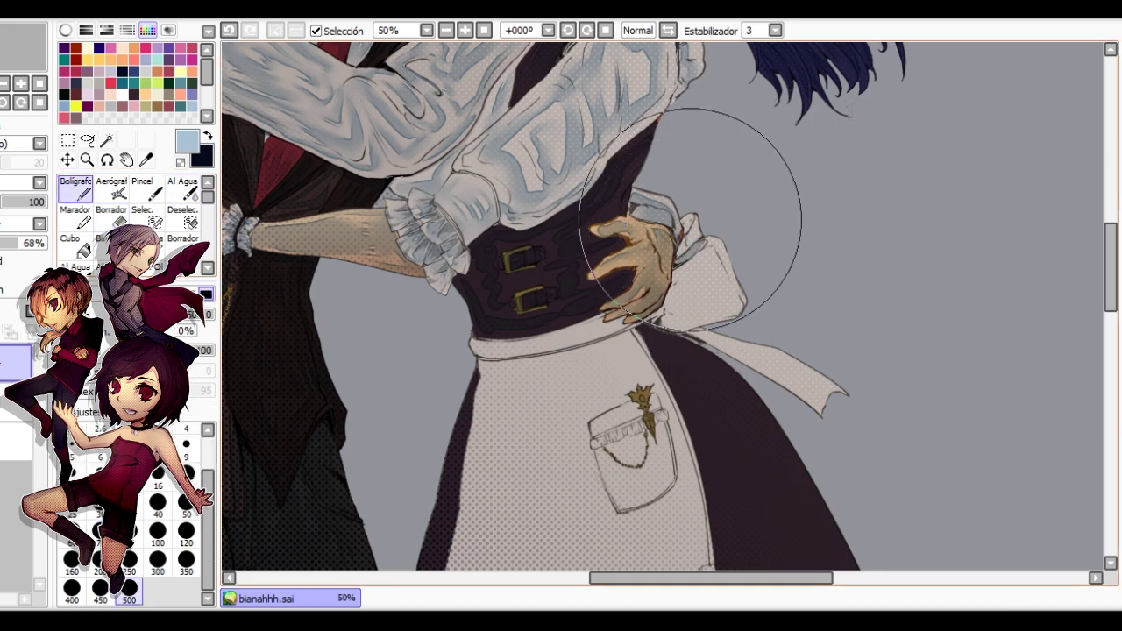
mouse_move(710, 246)
mouse_down()
mouse_move(728, 277)
mouse_move(707, 315)
mouse_move(672, 308)
mouse_move(692, 269)
mouse_move(669, 311)
mouse_move(742, 301)
mouse_move(679, 326)
mouse_up()
key(h)
mouse_move(602, 326)
mouse_down()
mouse_move(504, 403)
mouse_move(515, 401)
mouse_move(505, 388)
mouse_move(614, 333)
mouse_move(506, 390)
mouse_up()
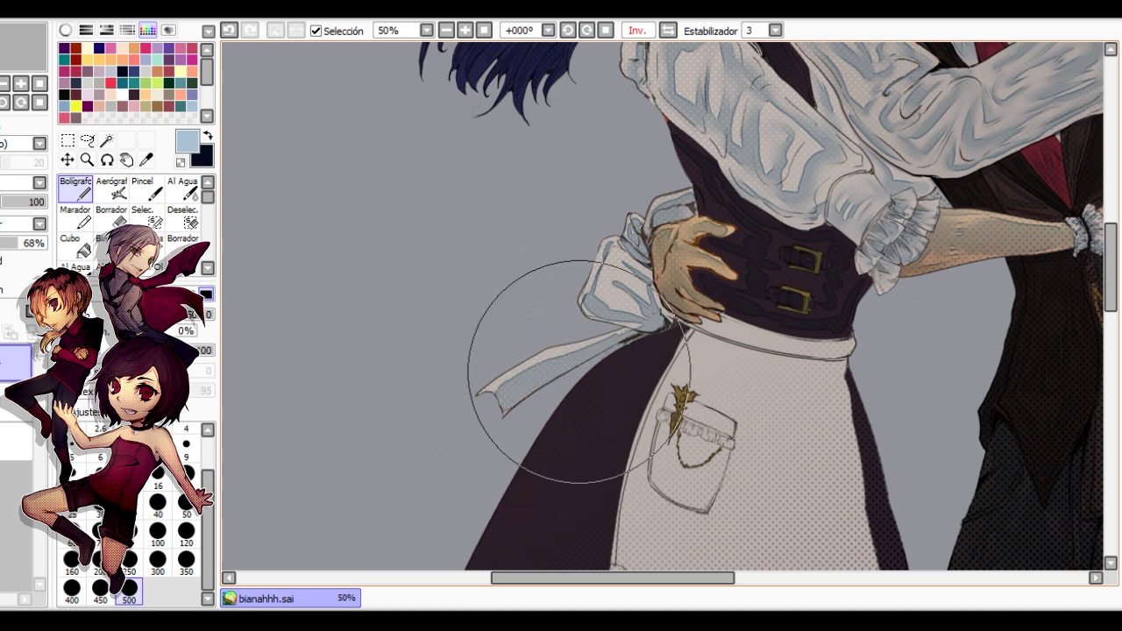
key(e)
key(n)
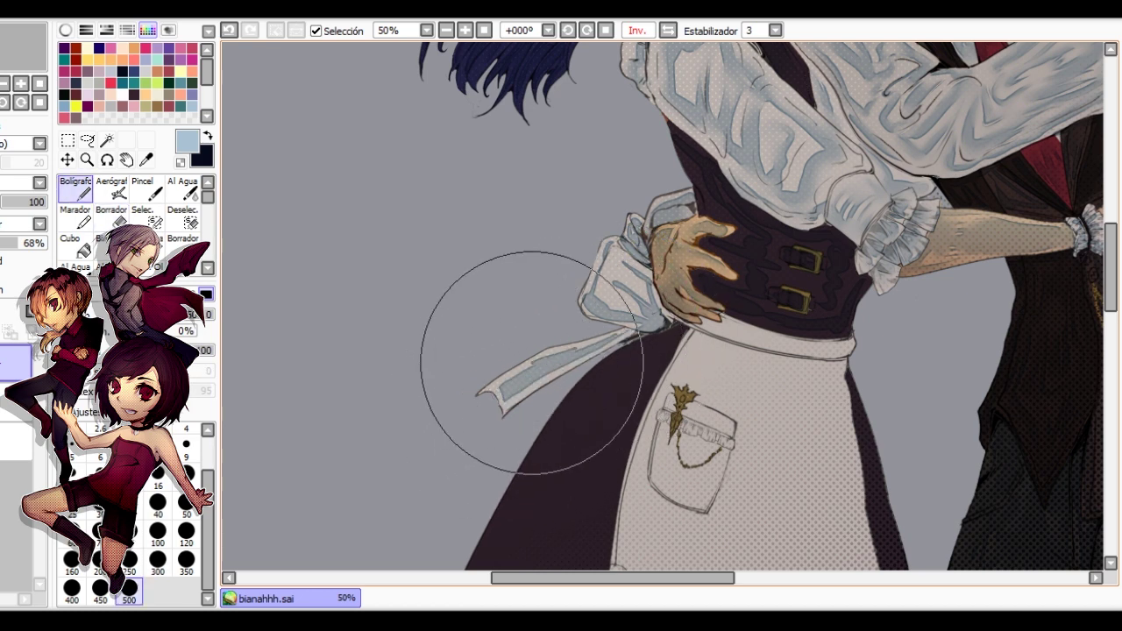
key(c)
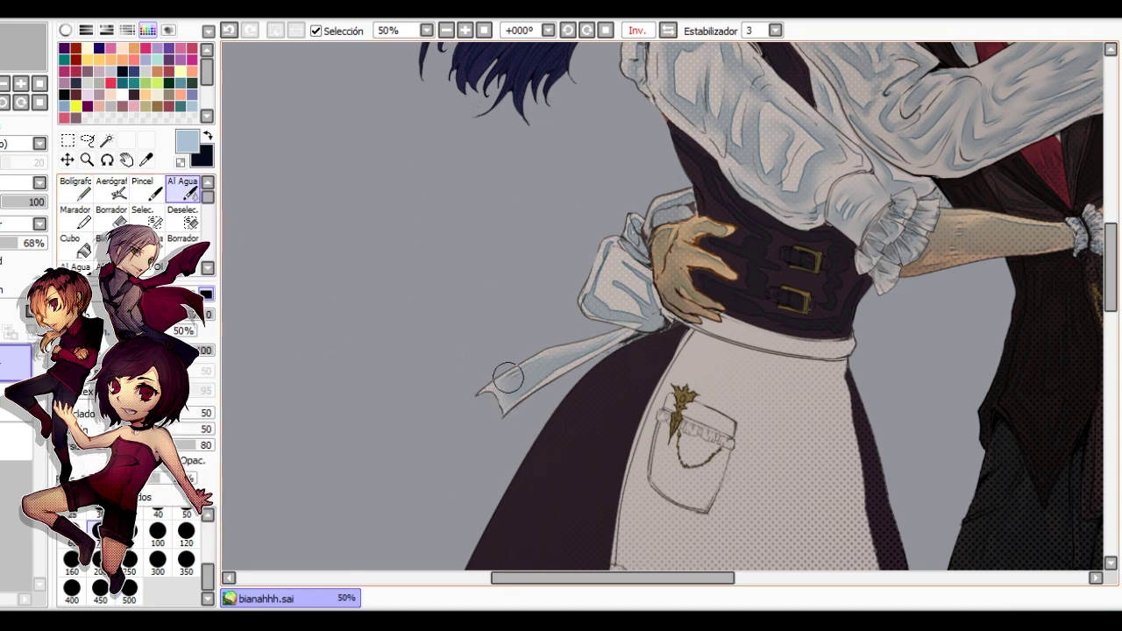
key(Insert)
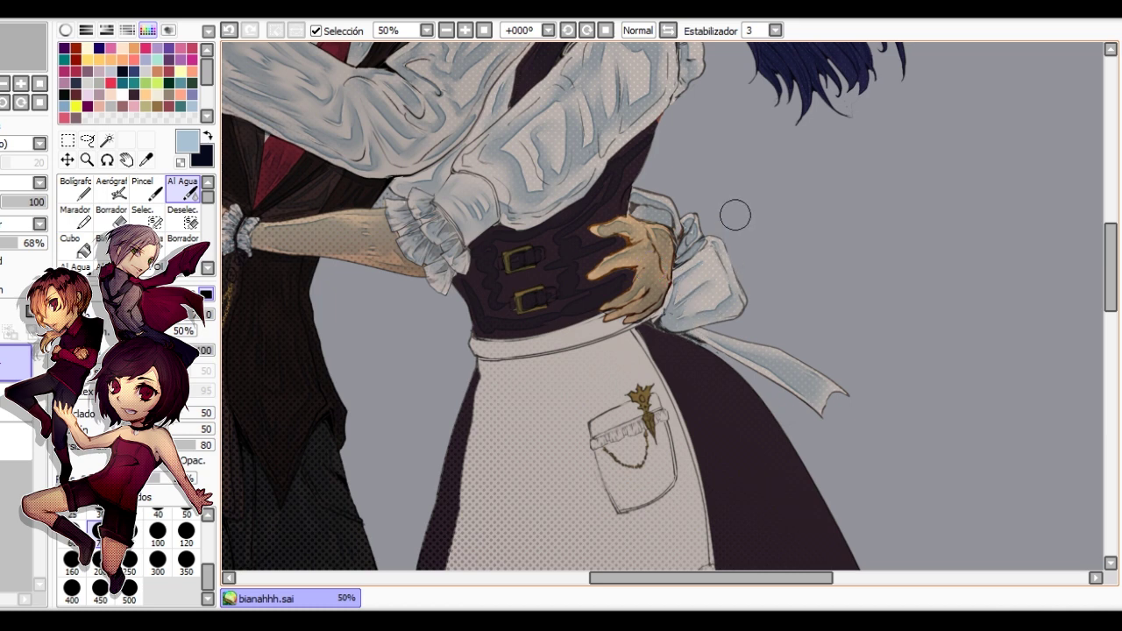
Shade the apron's waistband in light blue with the size 500 pen, and blend the waistband and dark bodice with the watercolour brush.
key(n)
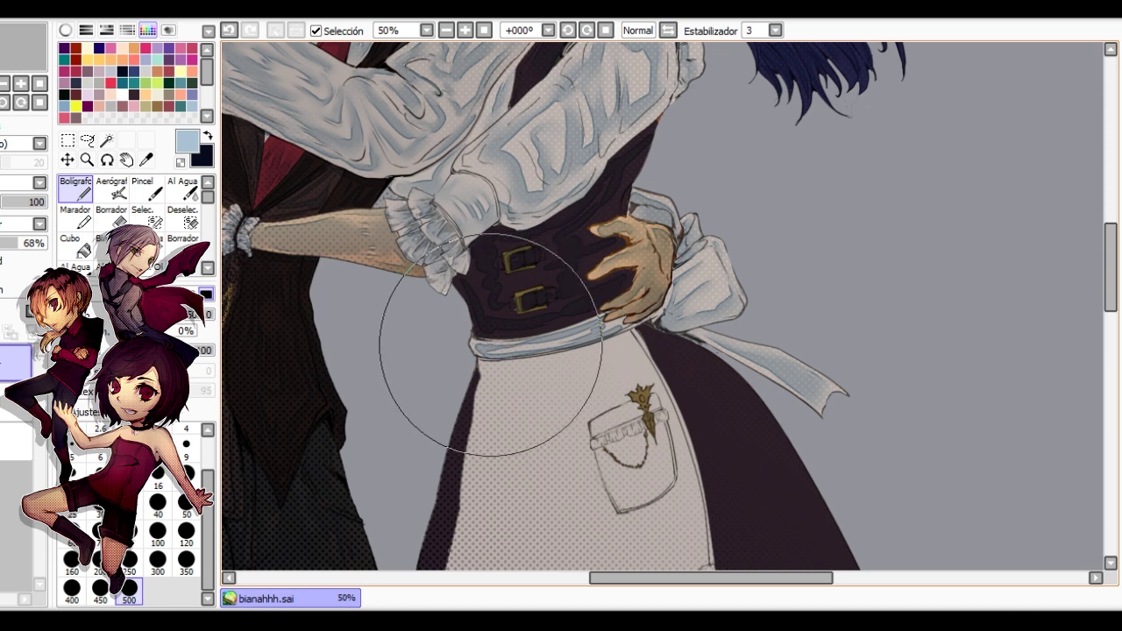
key(c)
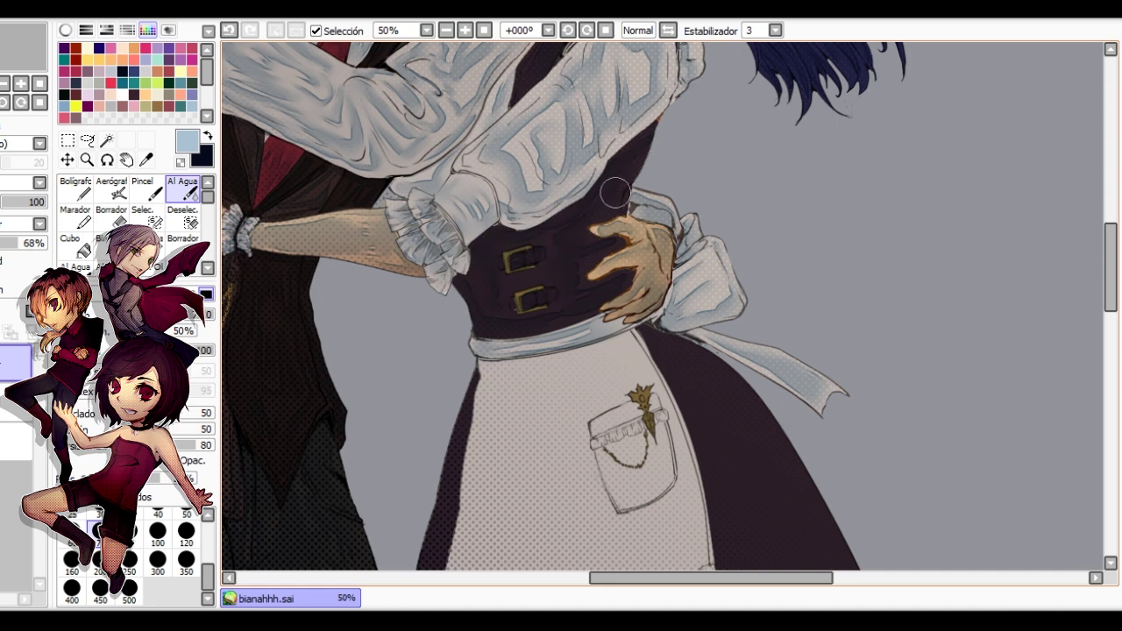
key(n)
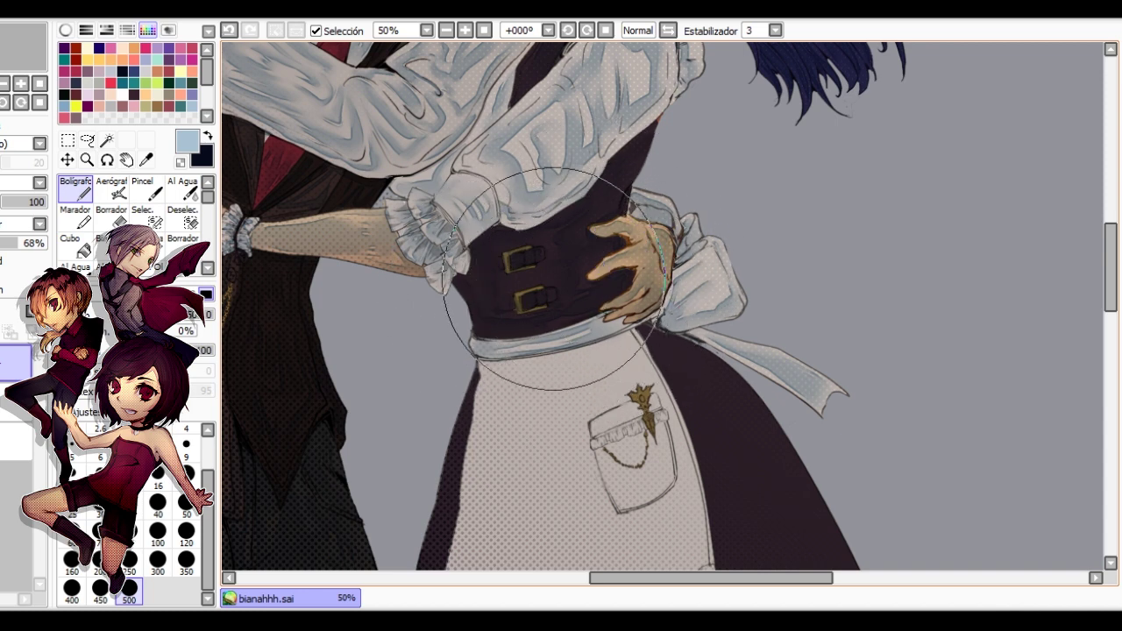
key(c)
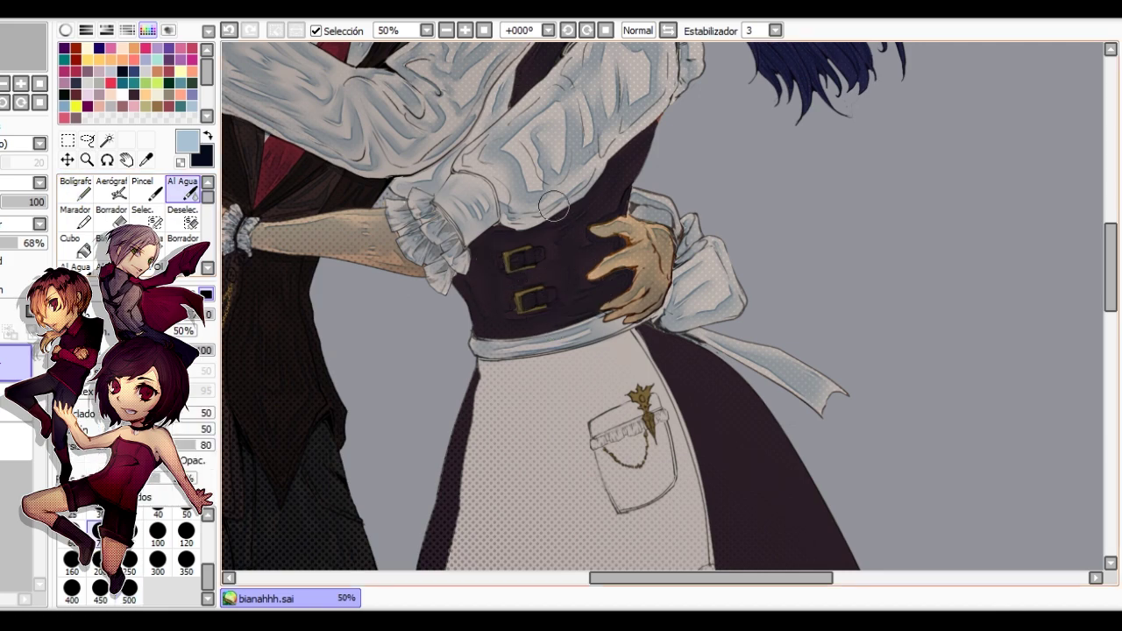
Retouch the shading along the apron's waistband with the size 300 eraser at 75% zoom.
scroll(553, 206, down, 3)
scroll(558, 214, up, 2)
key(h)
drag(798, 250, 608, 197)
scroll(610, 197, up, 2)
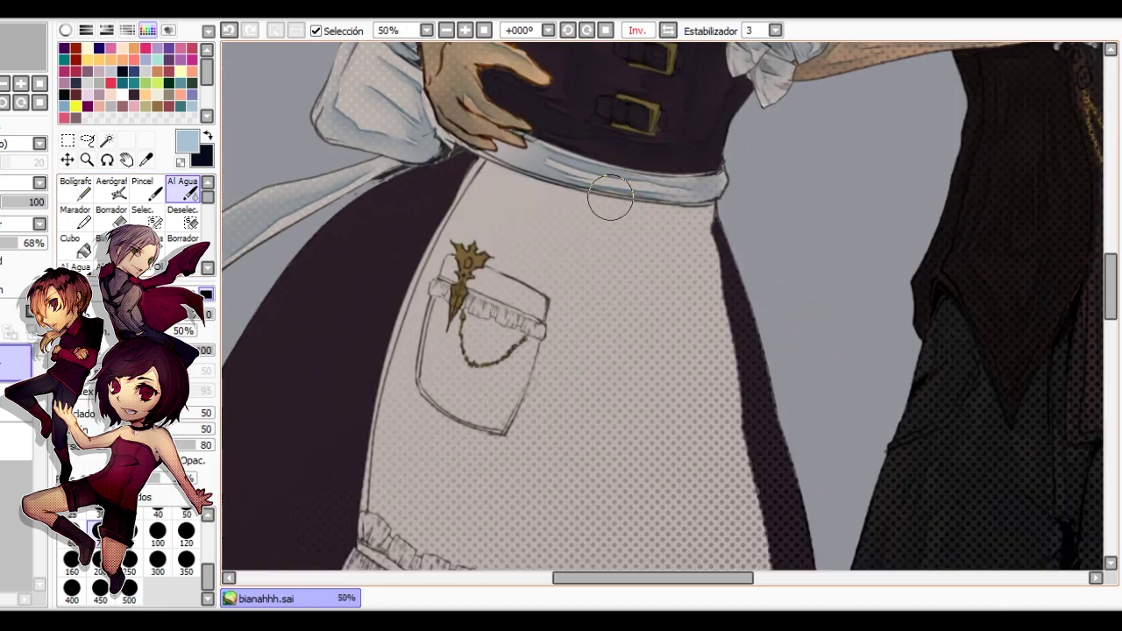
key(h)
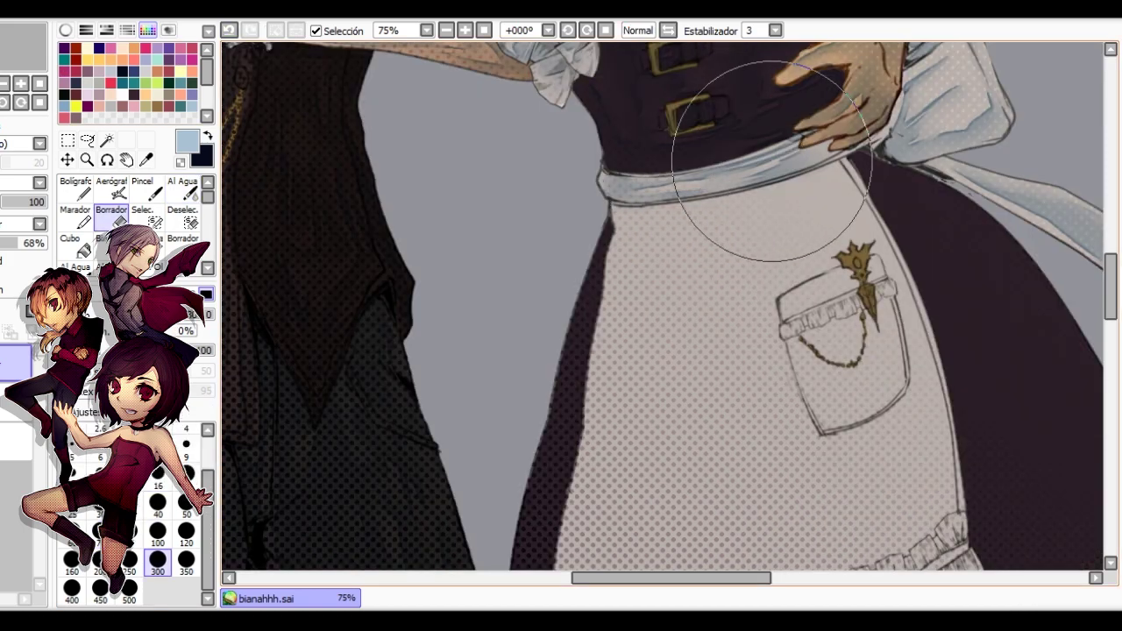
scroll(731, 255, down, 2)
scroll(789, 215, up, 2)
Blend the folds at the edges of the apron's waistband with the size 40 watercolour brush.
click(182, 189)
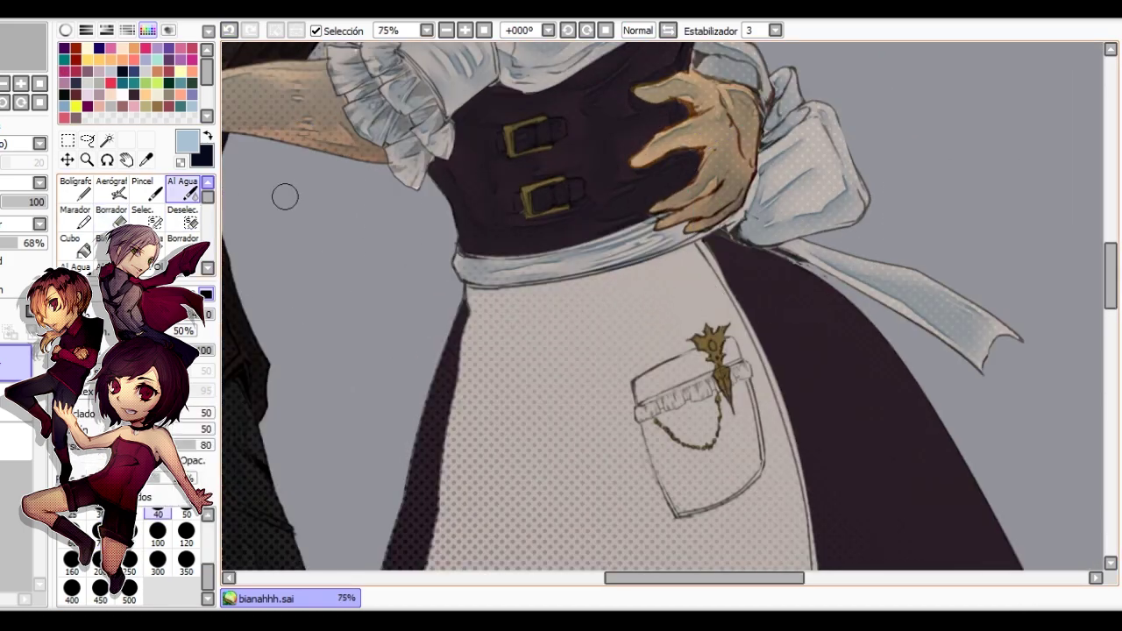
scroll(540, 267, down, 1)
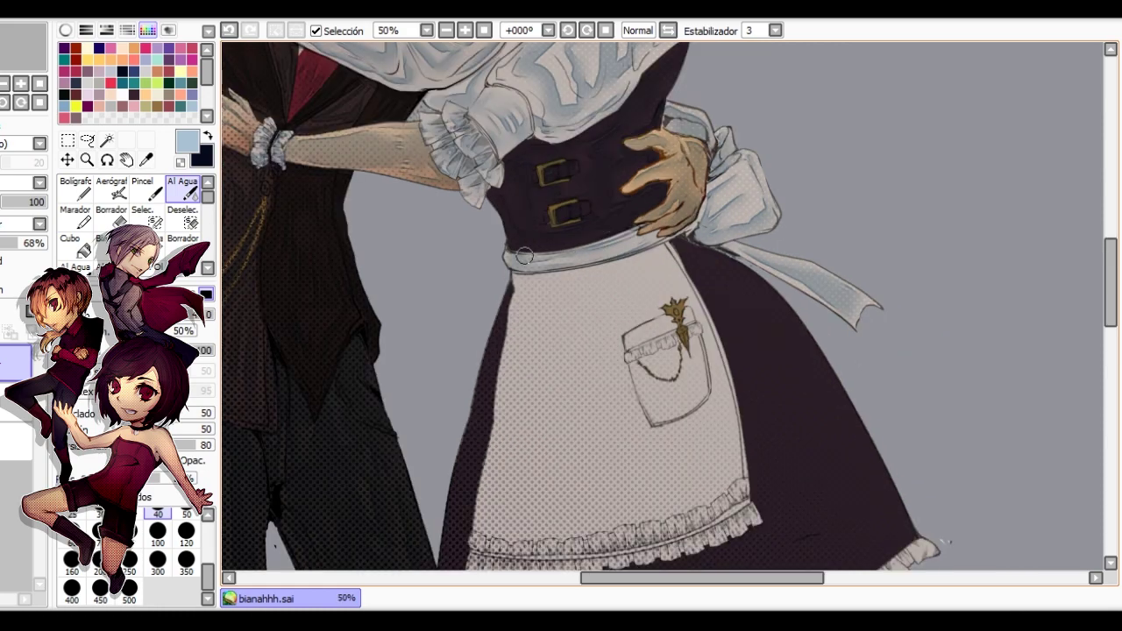
scroll(496, 258, up, 1)
key(e)
key(c)
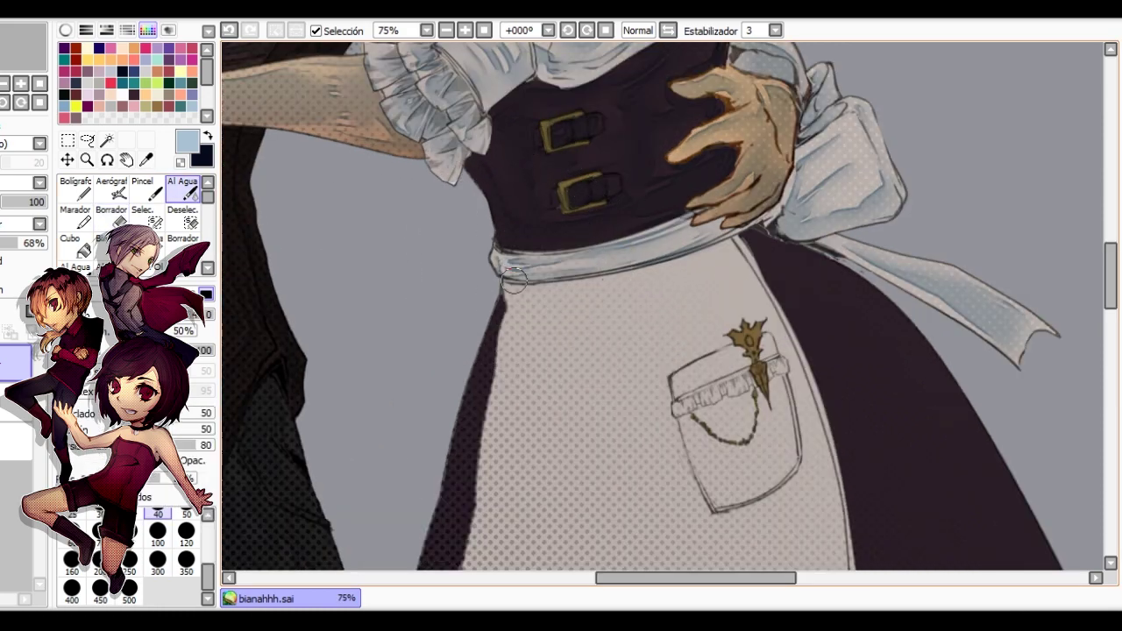
scroll(527, 258, down, 4)
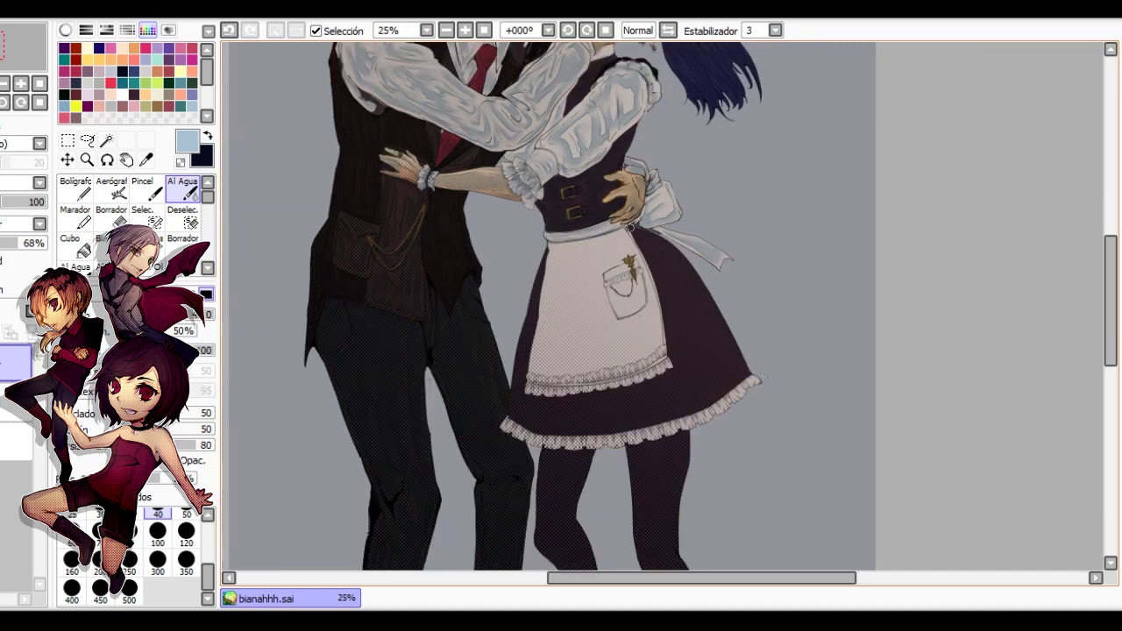
key(h)
scroll(743, 321, up, 4)
key(h)
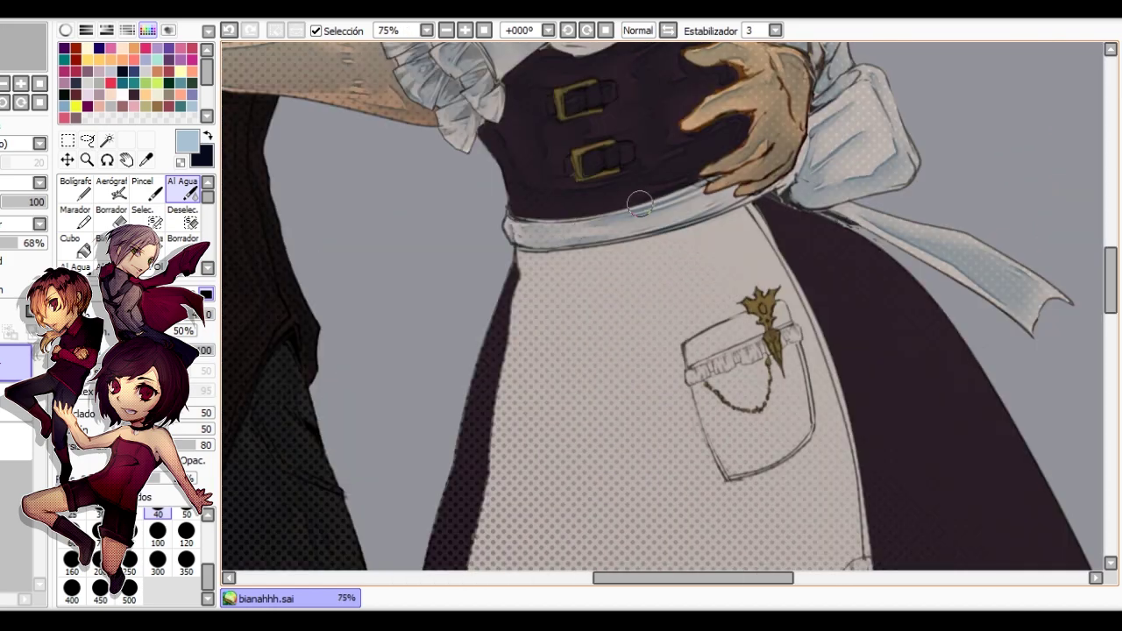
Add shading to the woman's sleeve above the ruffled cuff with the size 500 pen, and blend it with the size 40 watercolour brush.
scroll(639, 204, down, 5)
key(n)
scroll(695, 179, up, 2)
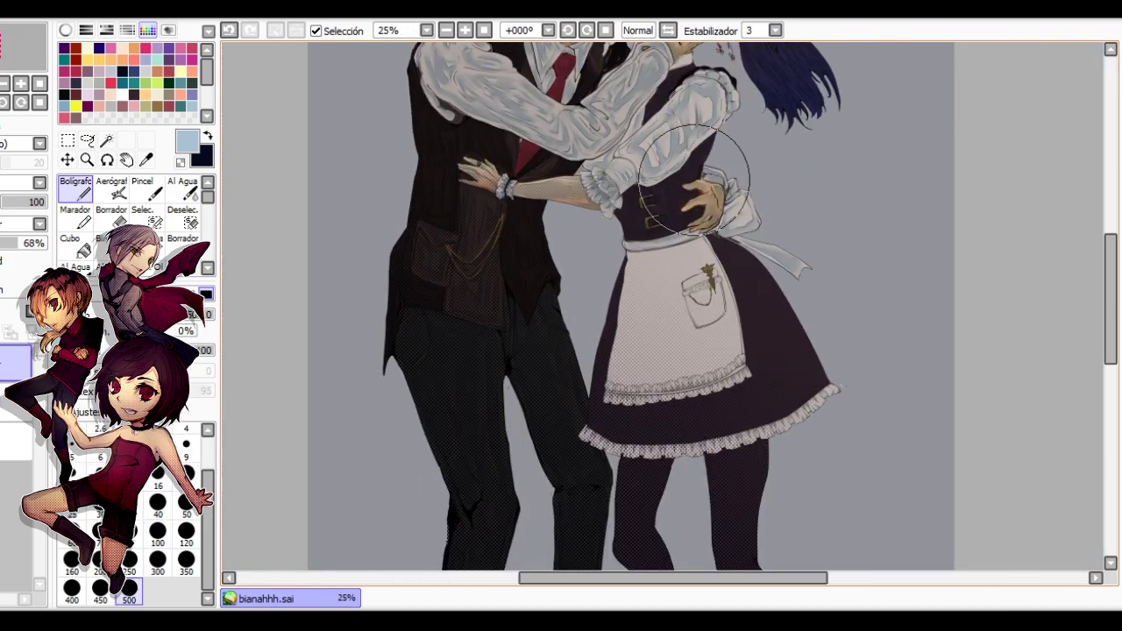
scroll(694, 179, up, 1)
key(h)
scroll(614, 220, up, 2)
key(h)
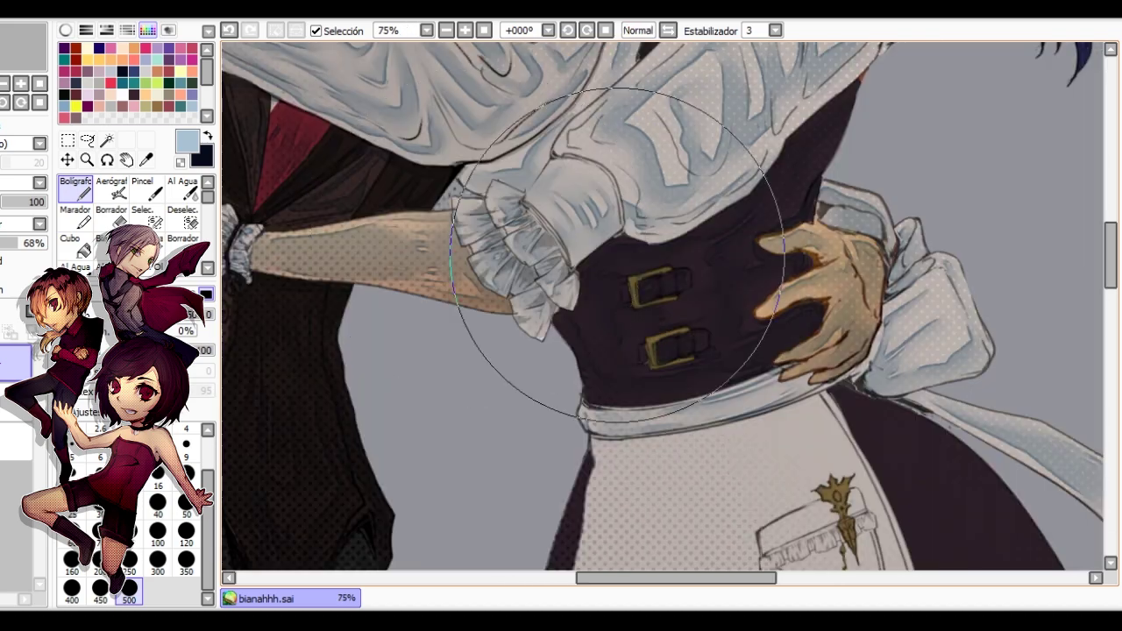
key(v)
drag(567, 231, 402, 344)
key(n)
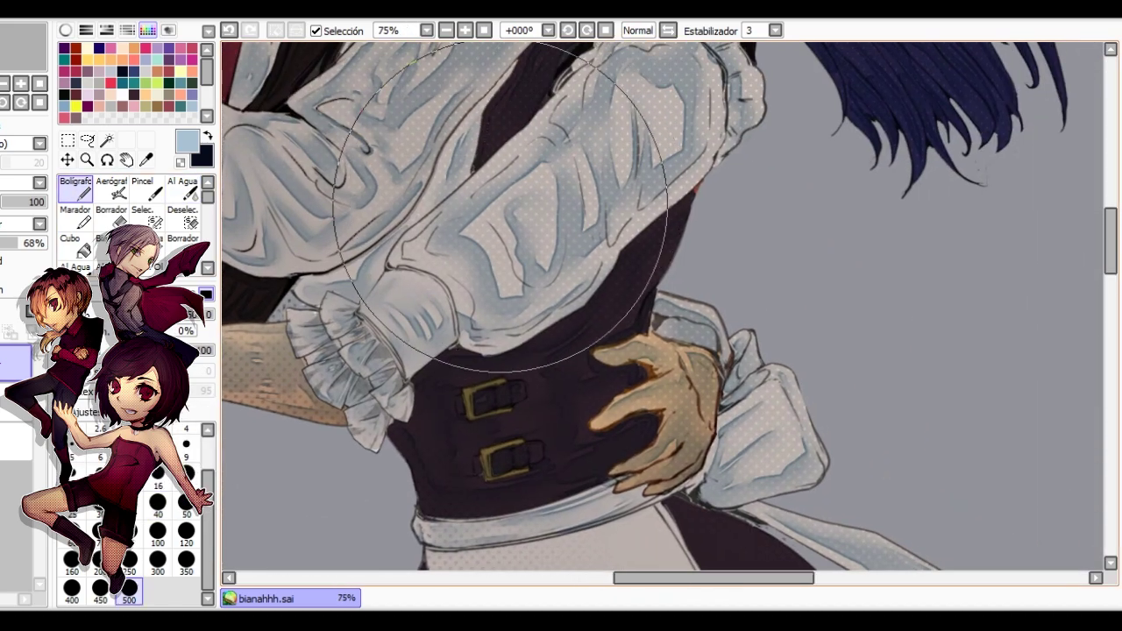
key(v)
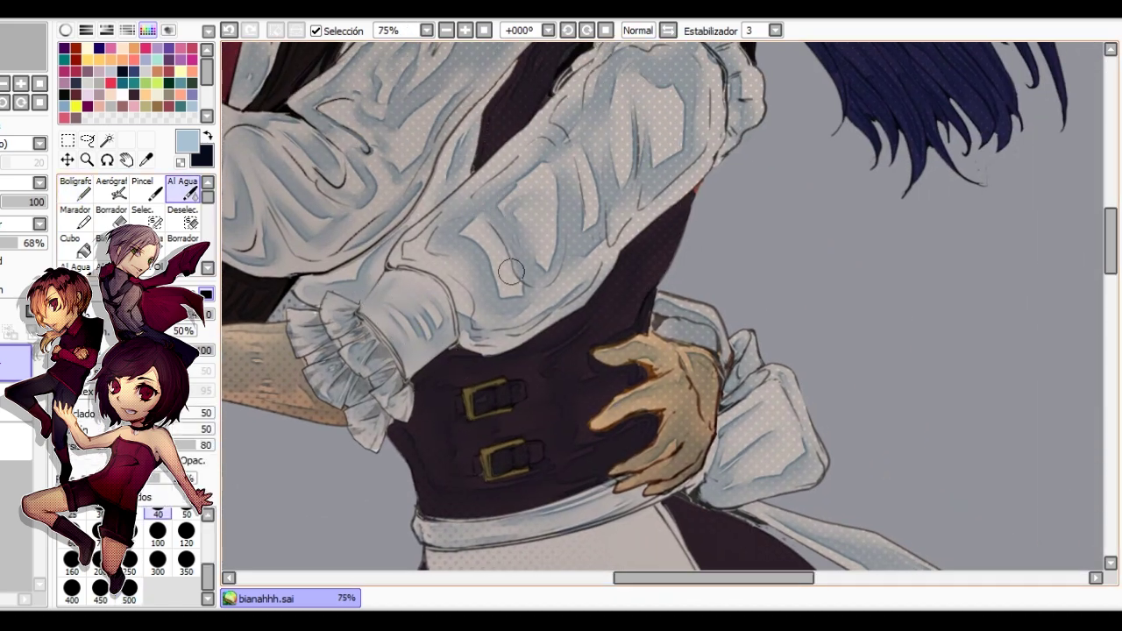
Refine the fold highlights on the woman's sleeve with the eraser and soften them with the watercolour brush.
scroll(554, 212, down, 2)
scroll(549, 230, up, 2)
key(e)
mouse_move(499, 167)
mouse_down()
mouse_move(485, 226)
mouse_move(454, 223)
mouse_up()
key(v)
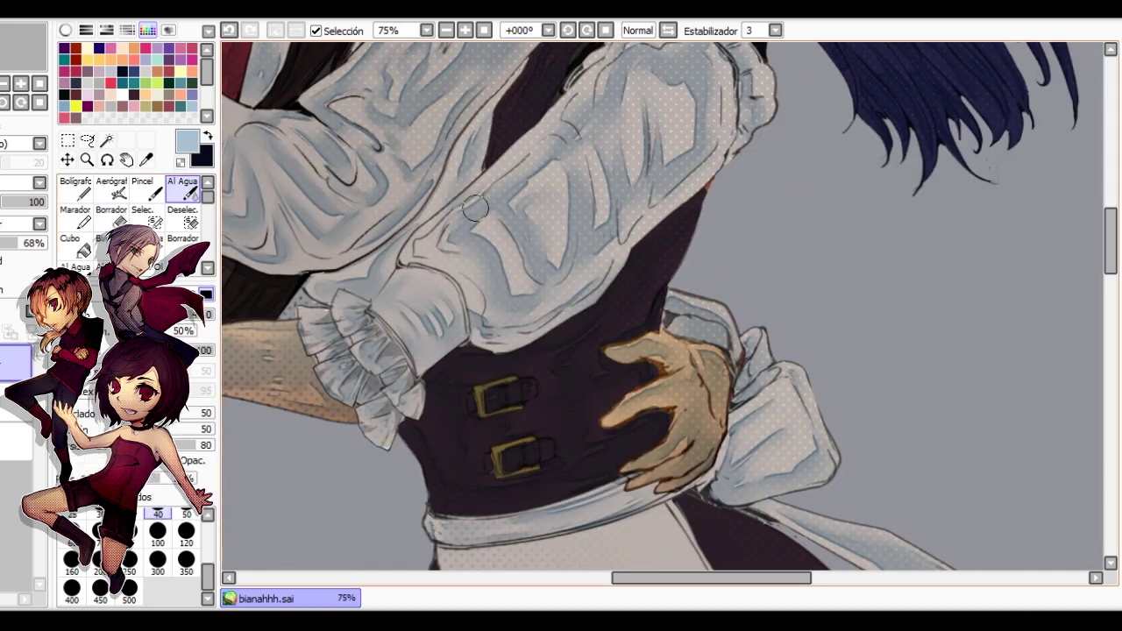
Deepen the shading on the woman's sleeve near the ruffled cuff with the size 500 pen and blend it with the size 40 watercolour brush.
scroll(541, 220, down, 2)
key(h)
scroll(828, 266, up, 2)
key(n)
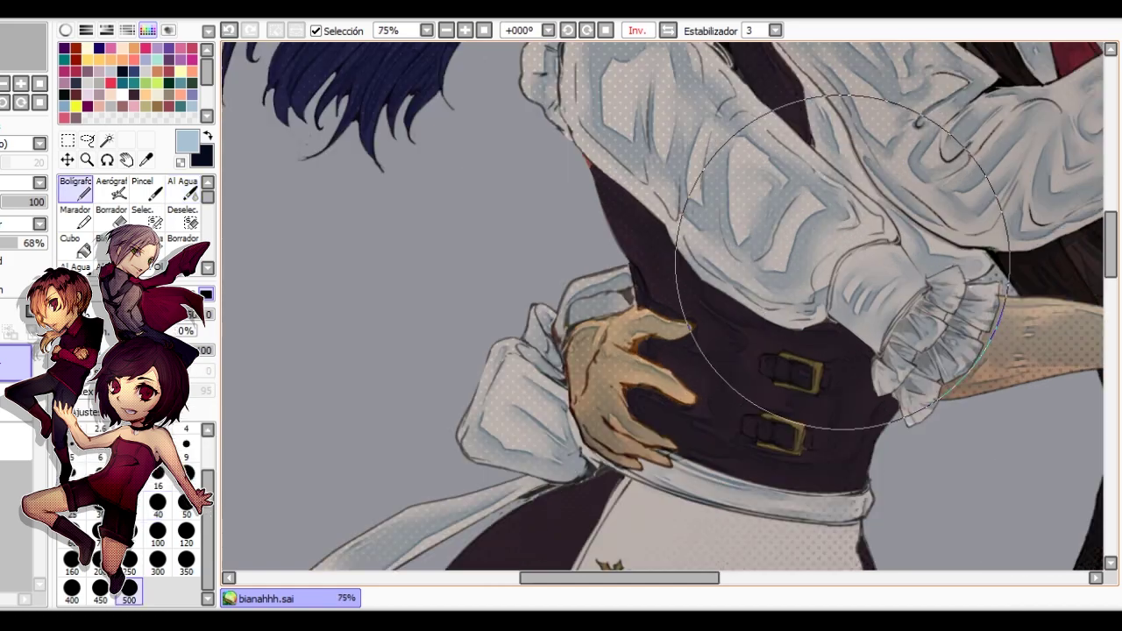
key(h)
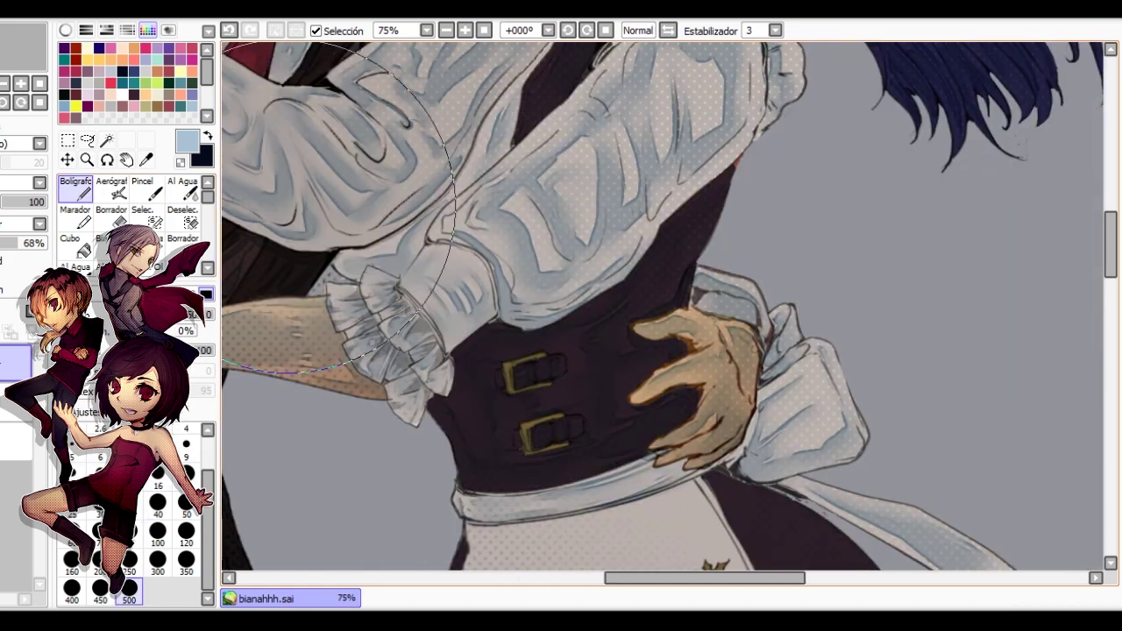
key(v)
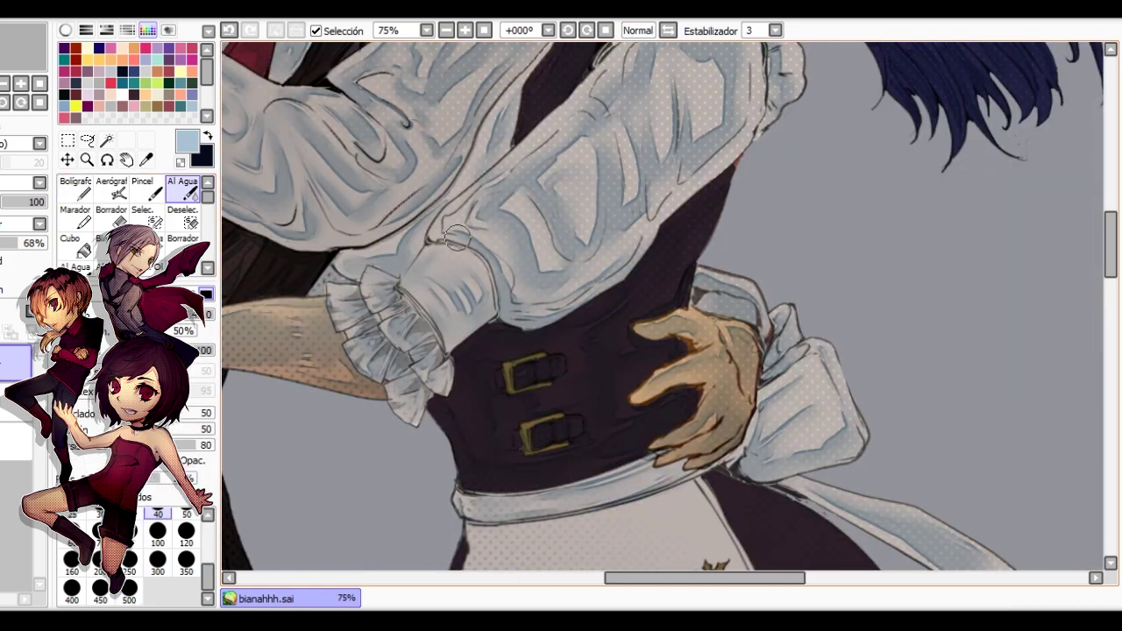
Rework the fold highlights on the lower half of the woman's sleeve with the size 300 eraser and soften them with the watercolour brush.
key(e)
drag(582, 228, 460, 330)
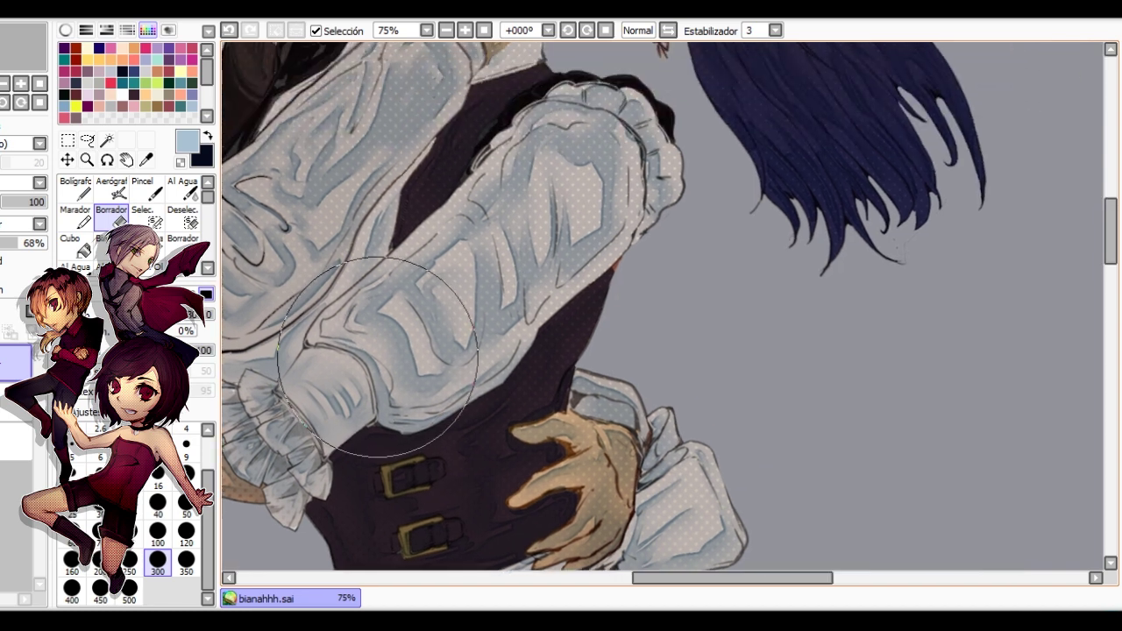
key(n)
key(v)
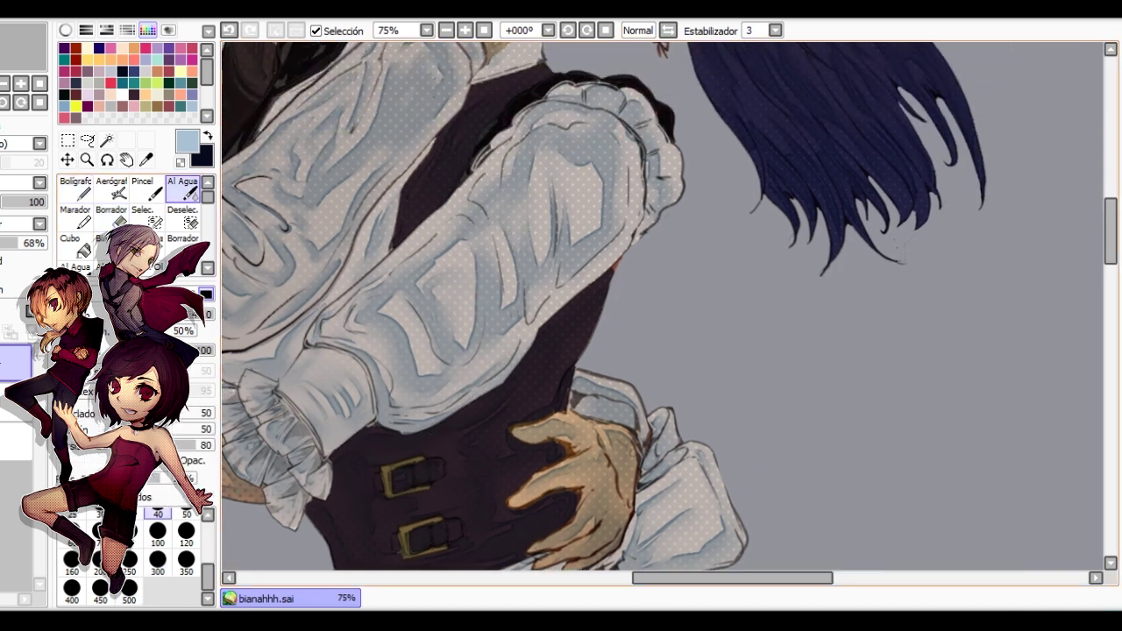
key(e)
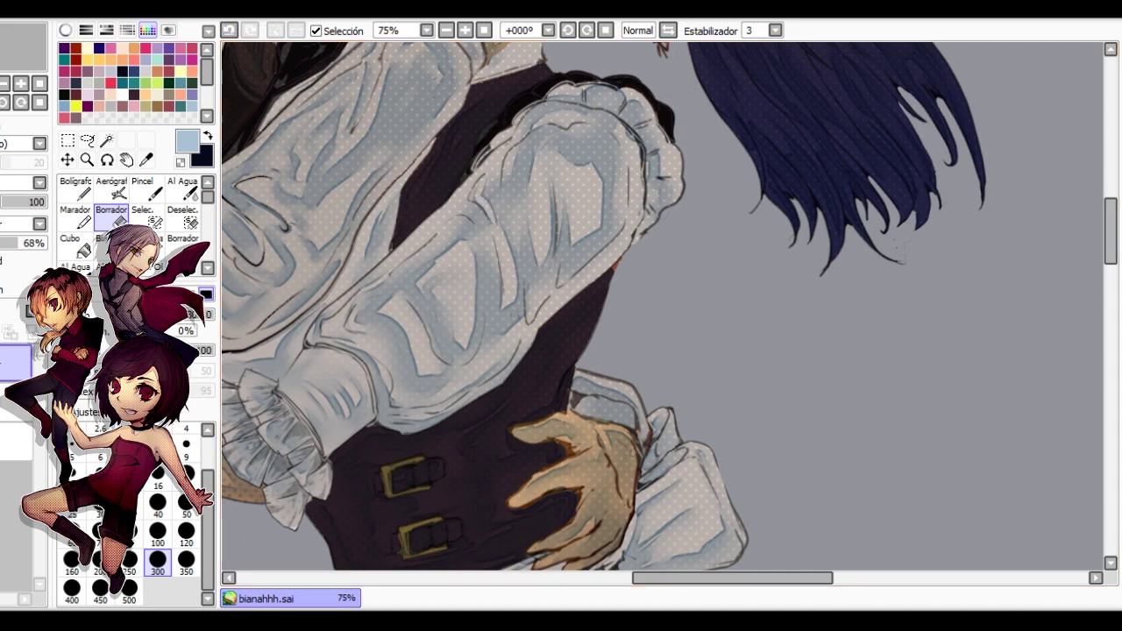
key(v)
Lighten a fold in the middle of the woman's sleeve with the size 300 eraser, redoing the stroke once.
scroll(505, 197, down, 1)
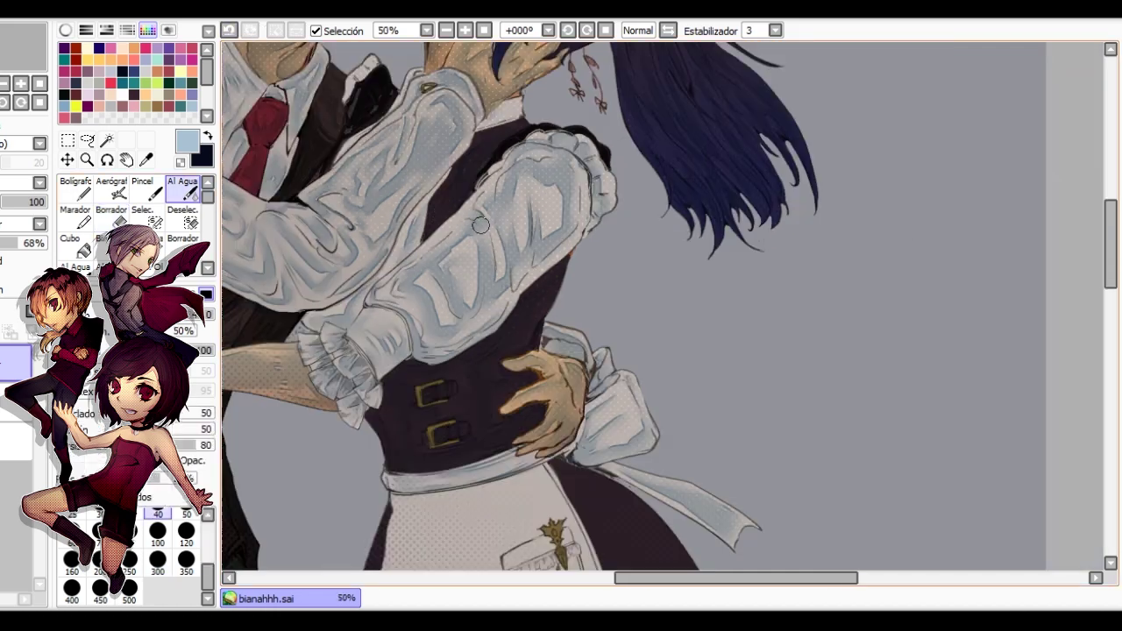
scroll(476, 225, up, 1)
scroll(474, 215, down, 2)
scroll(451, 234, up, 2)
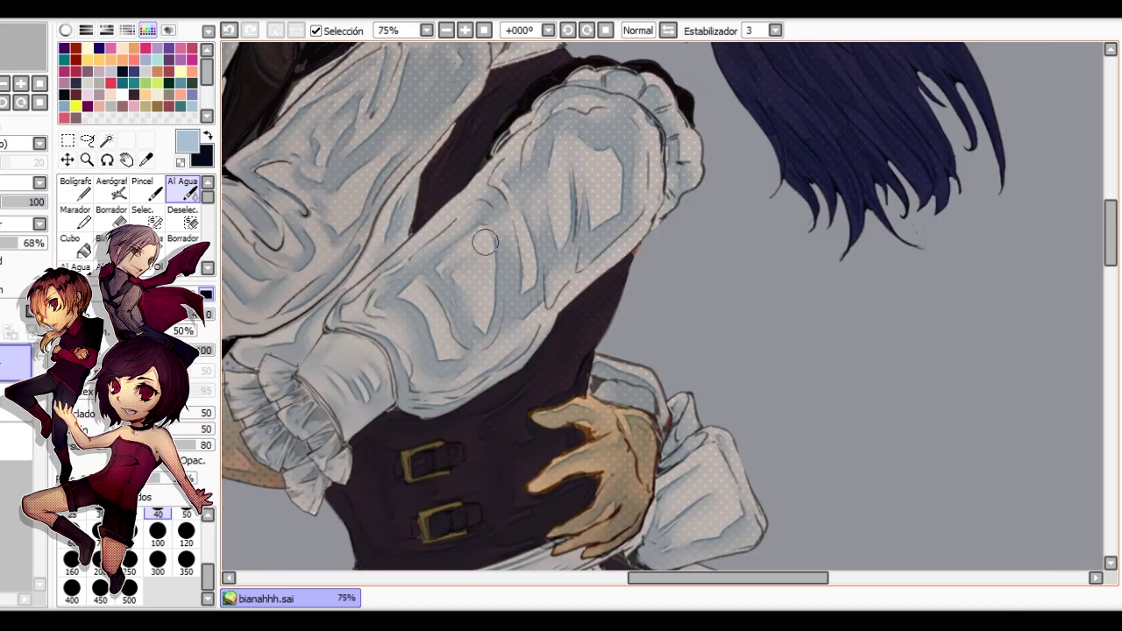
key(e)
scroll(506, 206, down, 4)
scroll(506, 206, up, 2)
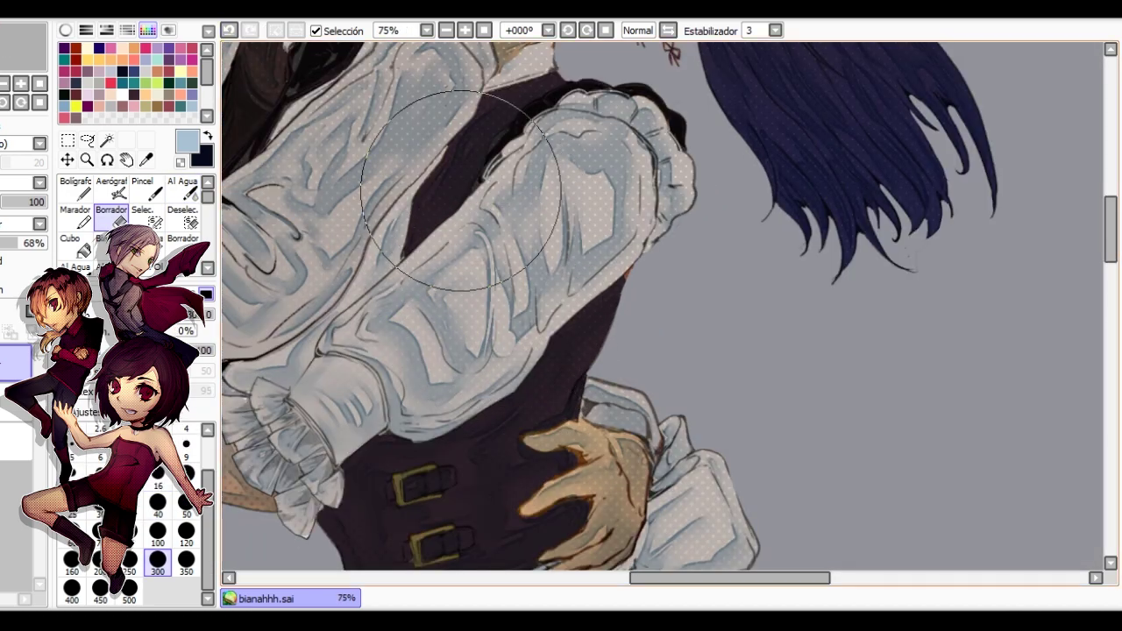
drag(503, 343, 505, 279)
click(229, 30)
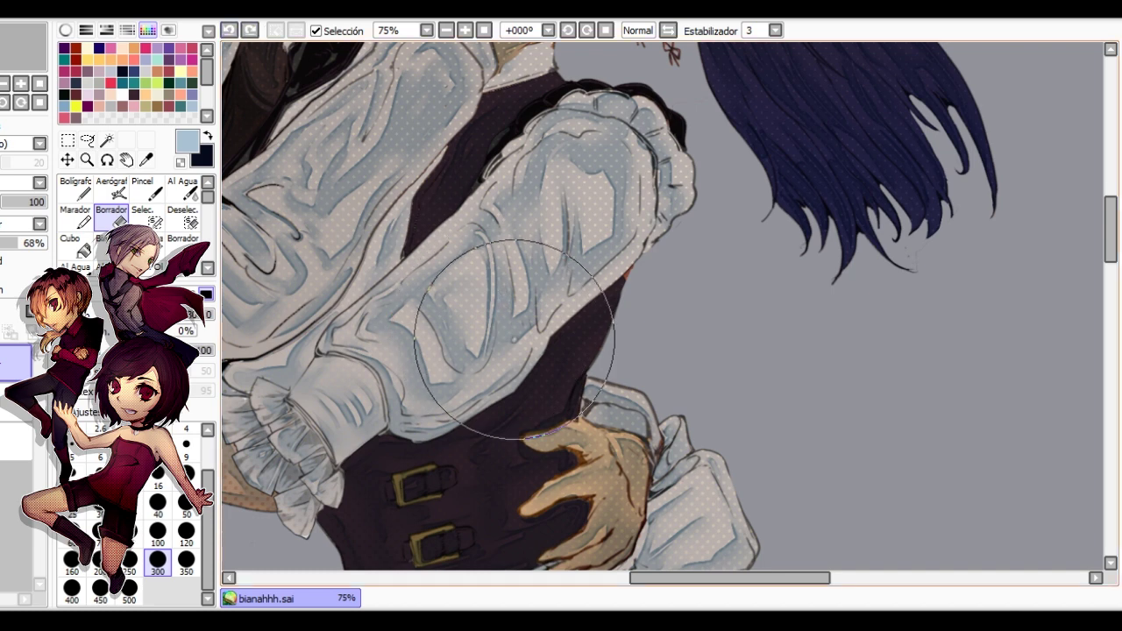
drag(514, 341, 506, 281)
click(182, 190)
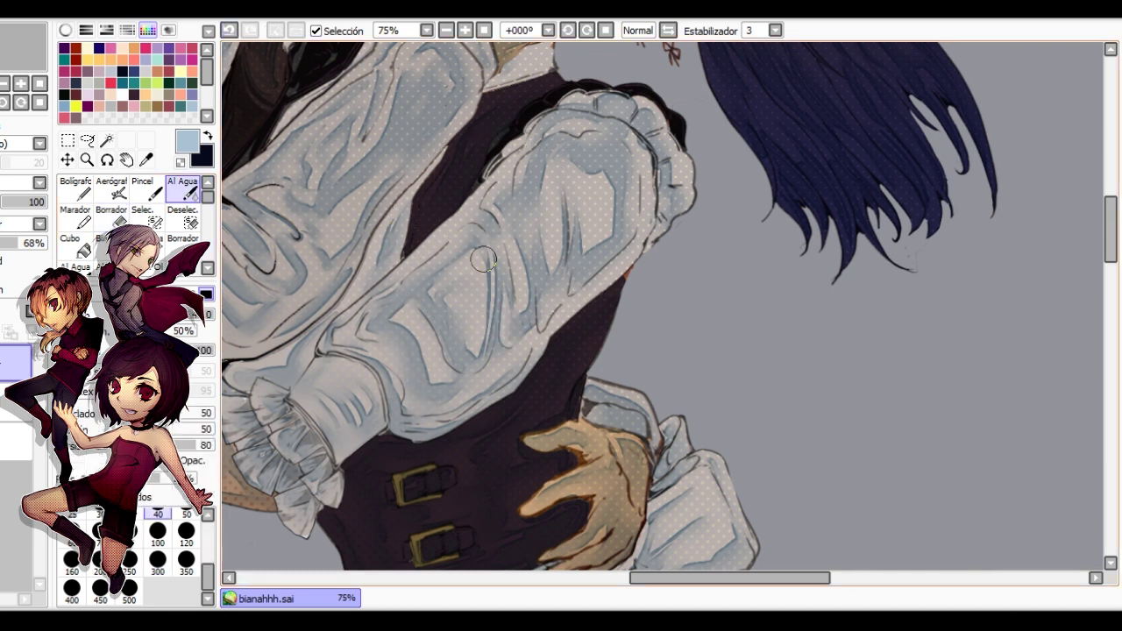
Refine the shading along the lower edge of the woman's sleeve with the pen and eraser, blending it with the size 40 watercolour brush.
key(n)
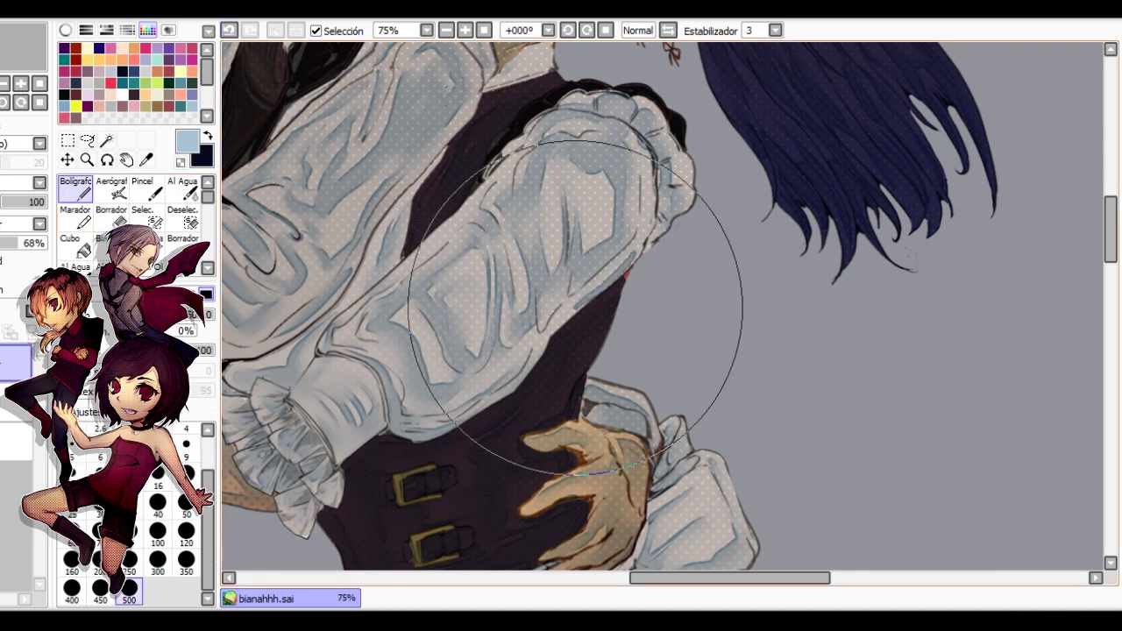
key(c)
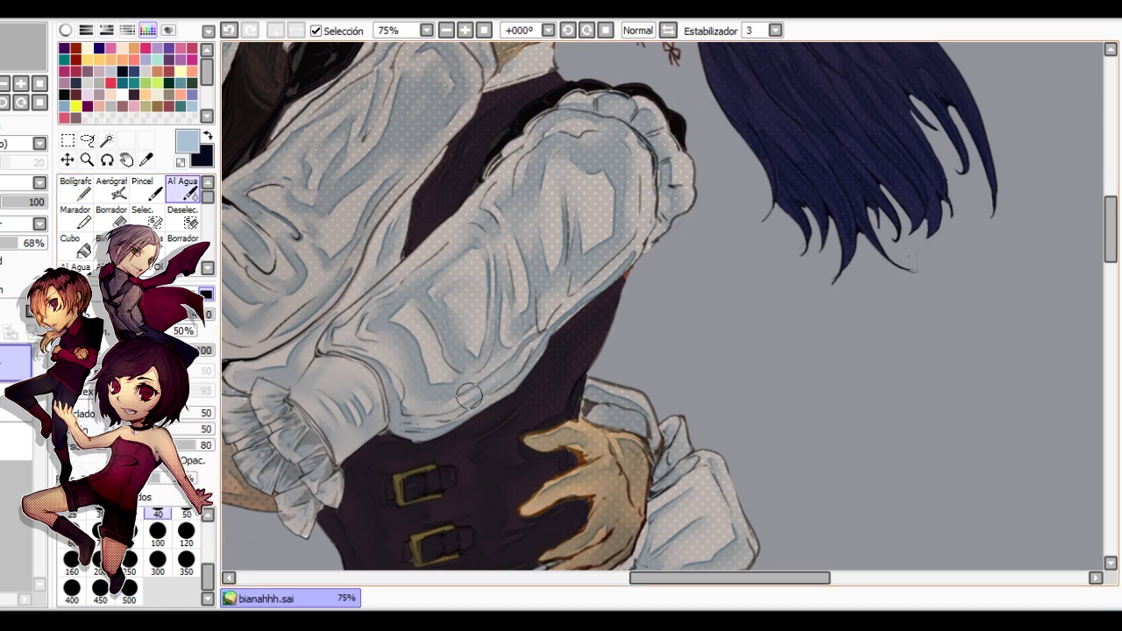
key(e)
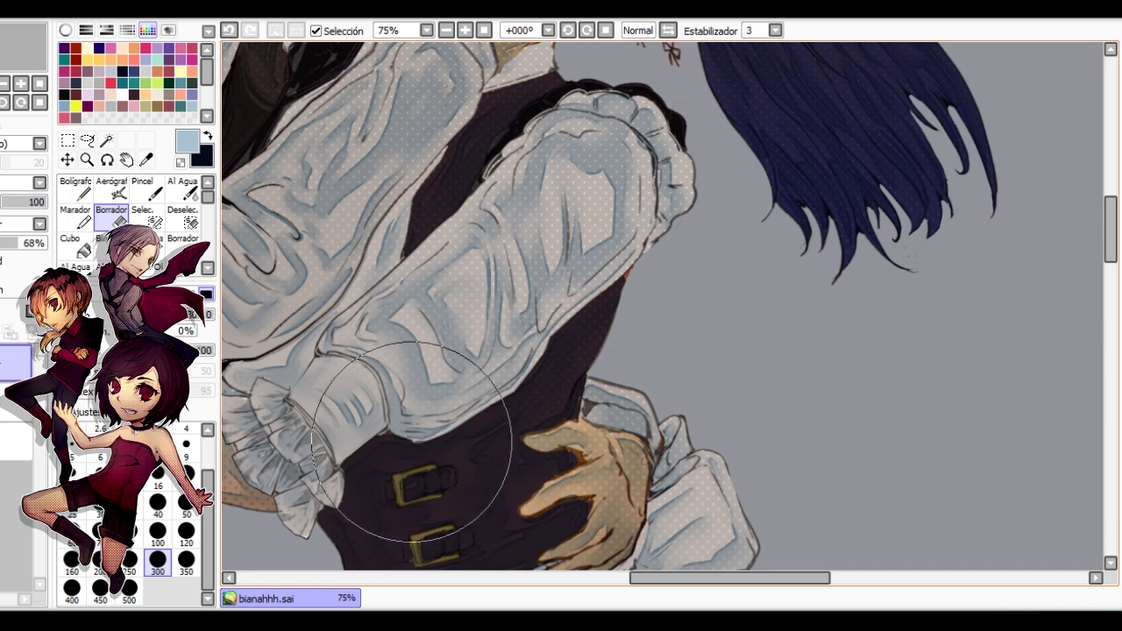
key(c)
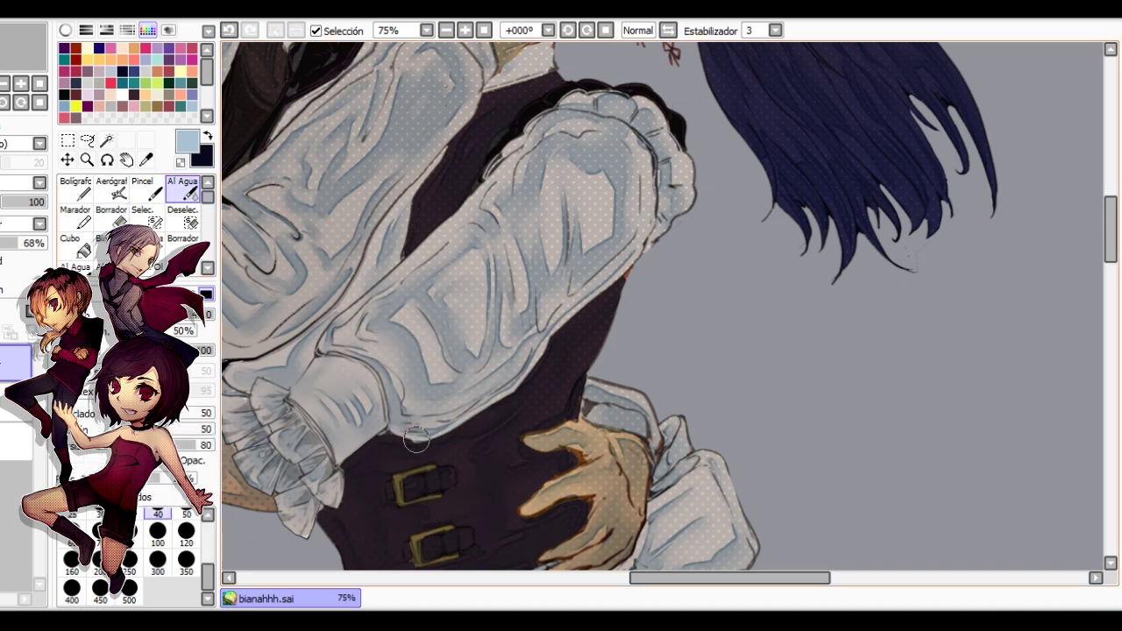
Shade the upper part of the woman's sleeve and its shoulder ruffle with the size 500 pen and blend with the size 40 watercolour brush.
key(n)
drag(623, 256, 550, 325)
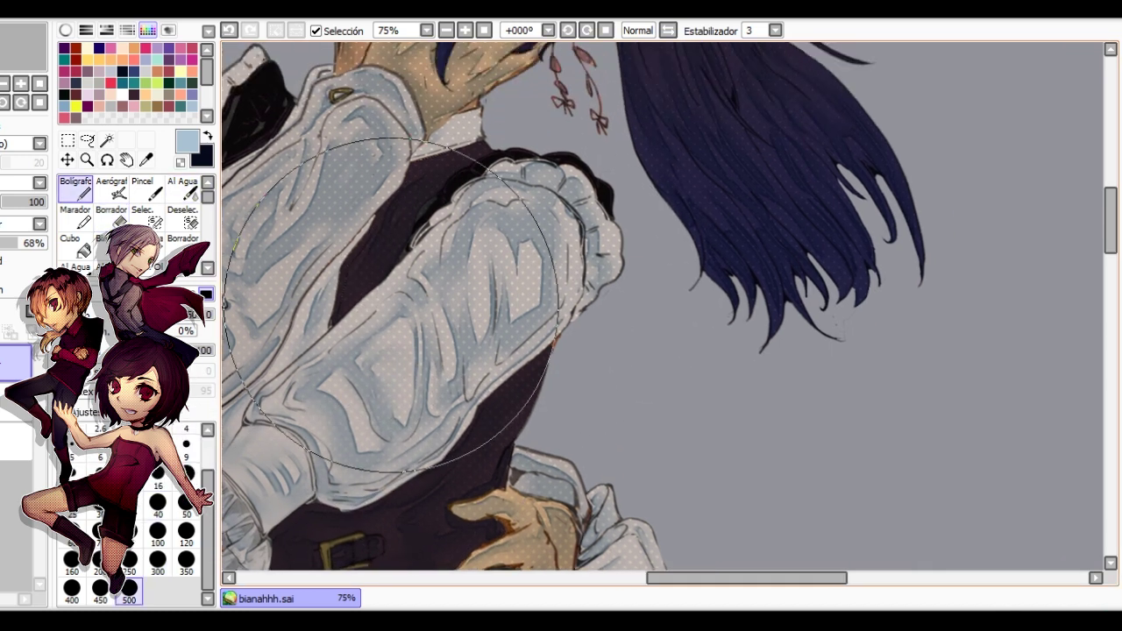
key(c)
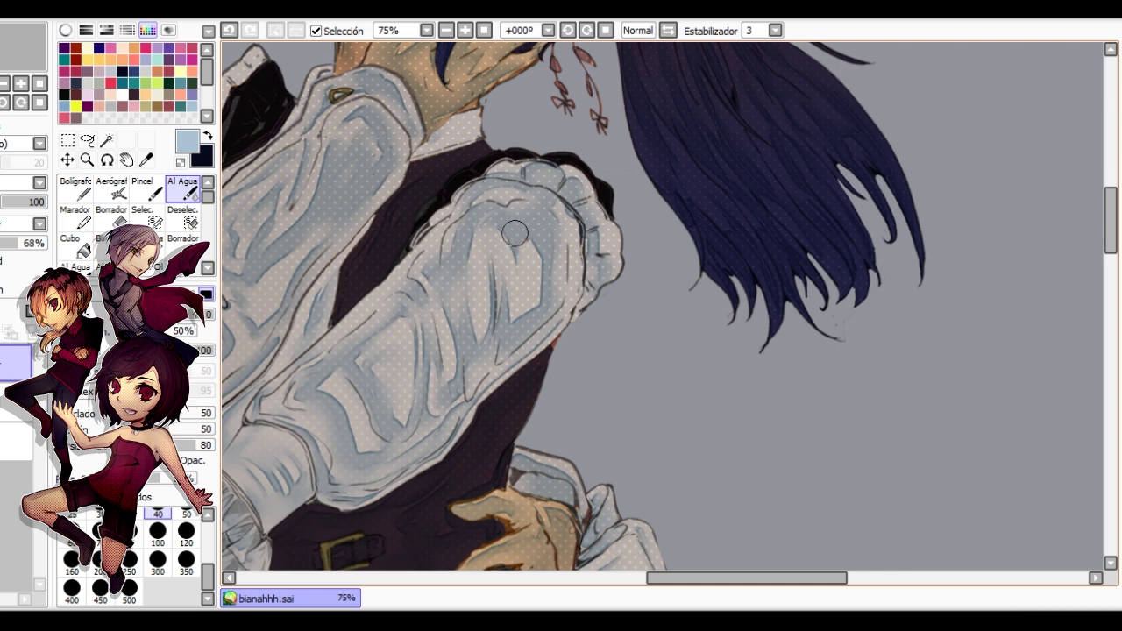
key(e)
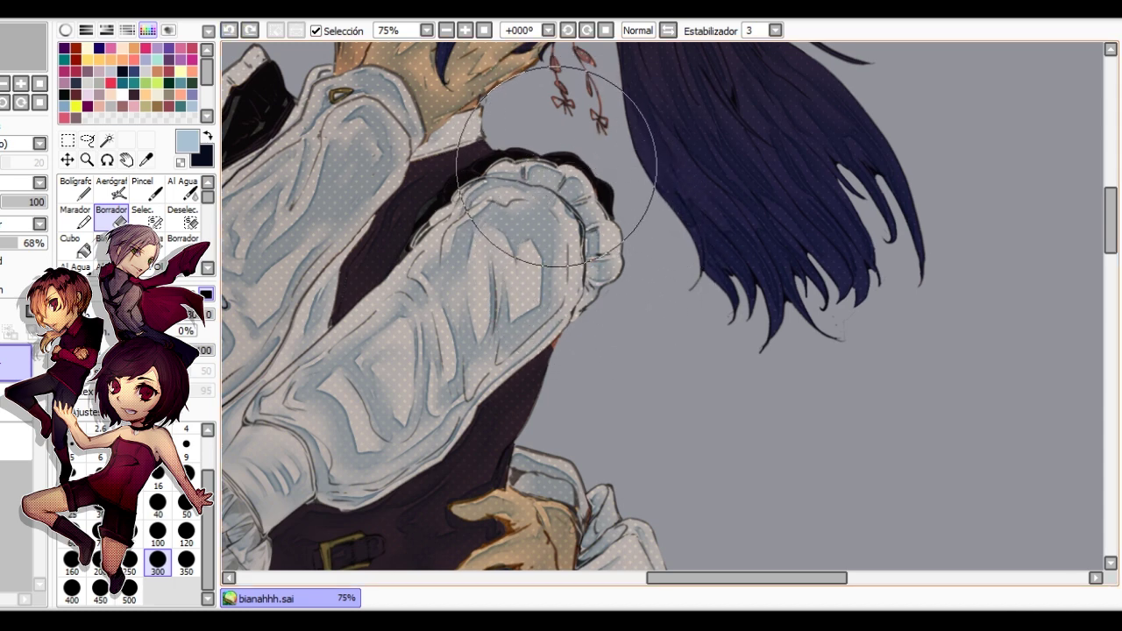
key(n)
key(c)
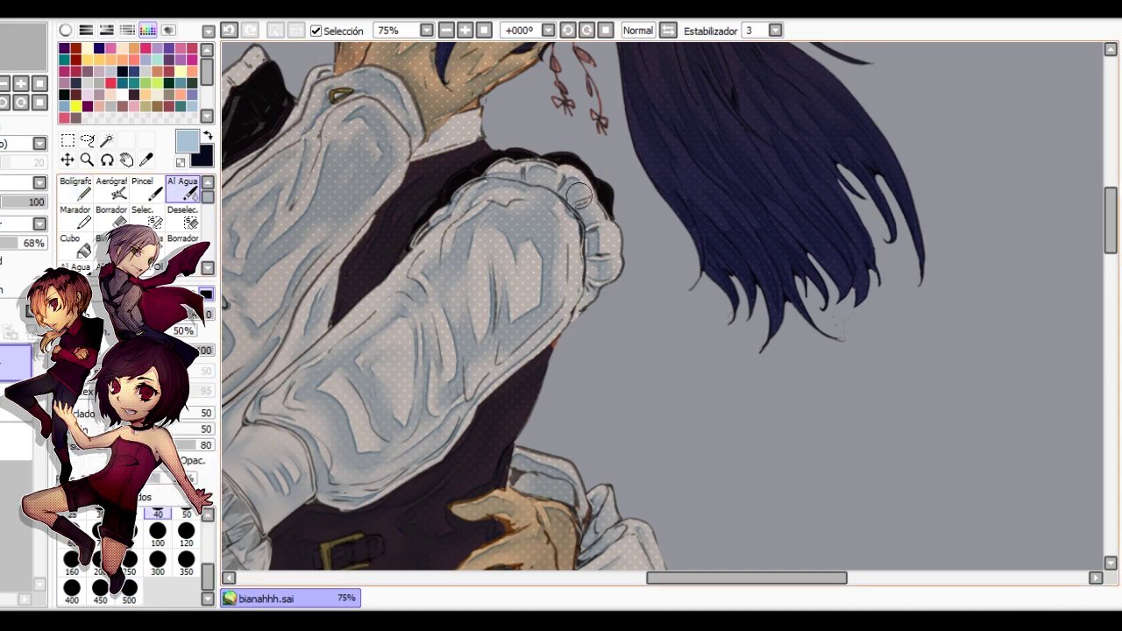
Paint light blue shadows along both side edges of the woman's apron with the size 500 pen.
scroll(611, 246, down, 4)
key(h)
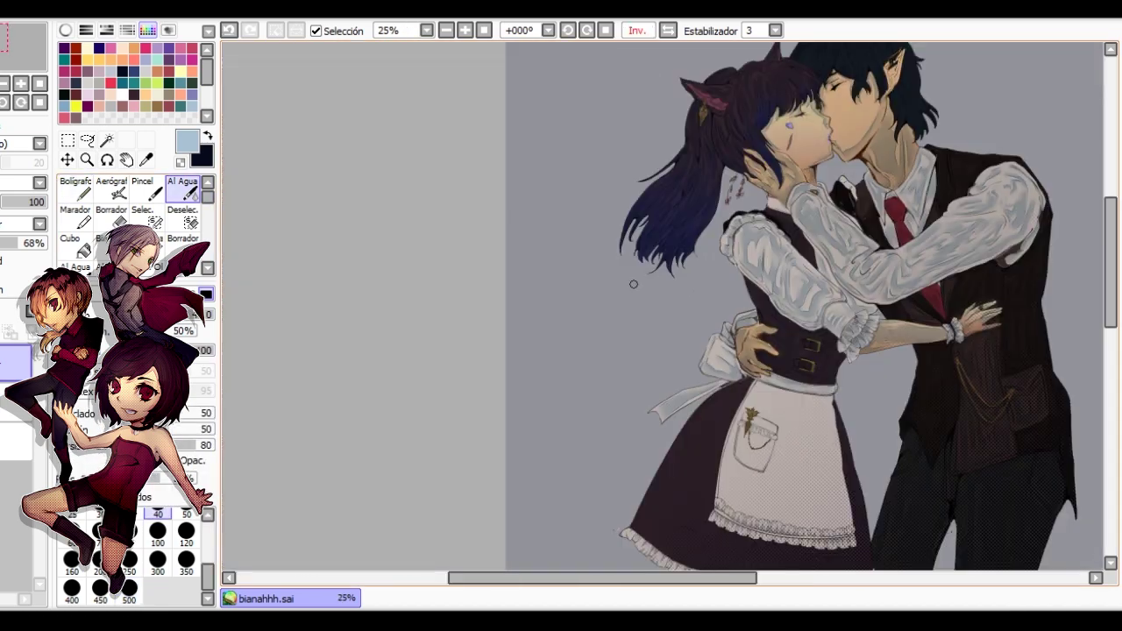
drag(828, 345, 620, 295)
key(h)
scroll(790, 234, up, 3)
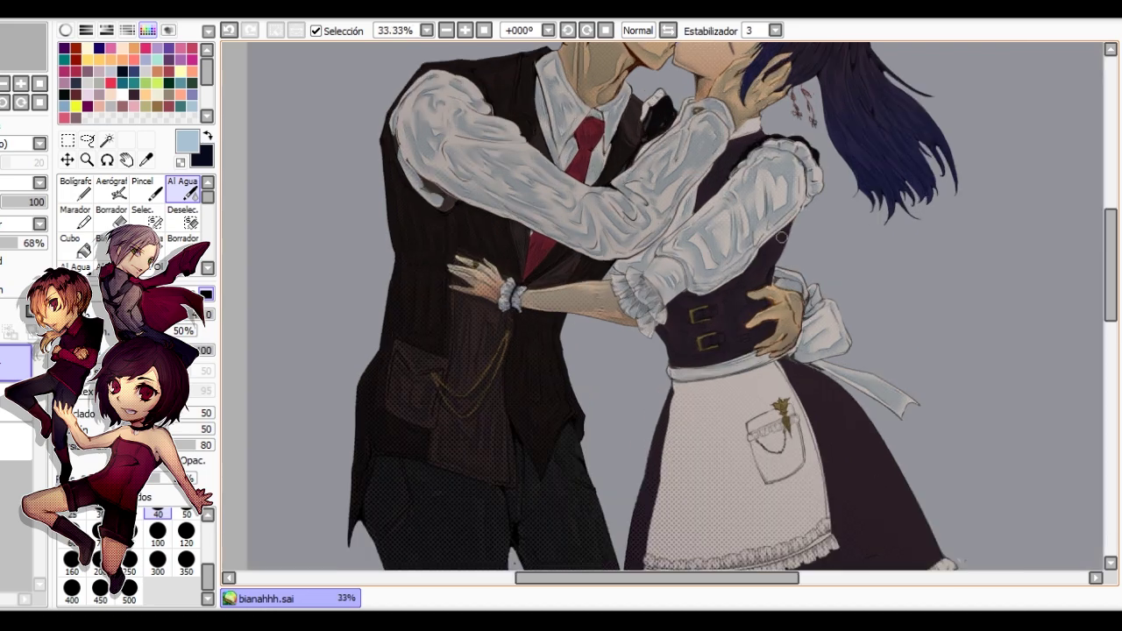
key(n)
scroll(743, 285, down, 2)
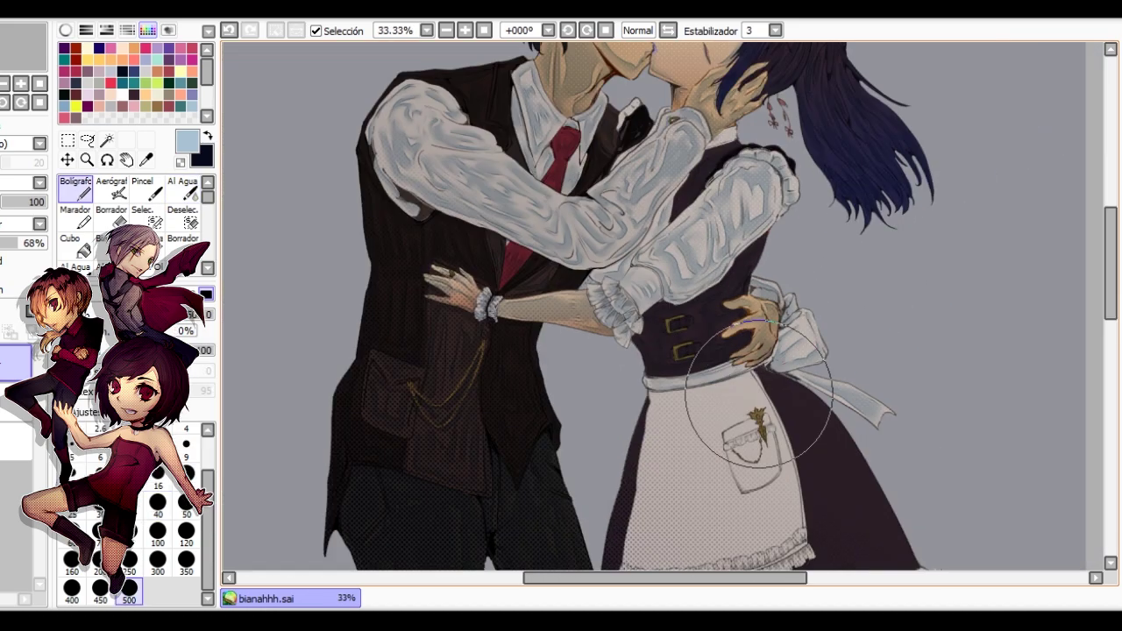
drag(759, 393, 607, 252)
key(h)
drag(675, 250, 512, 220)
scroll(513, 210, up, 1)
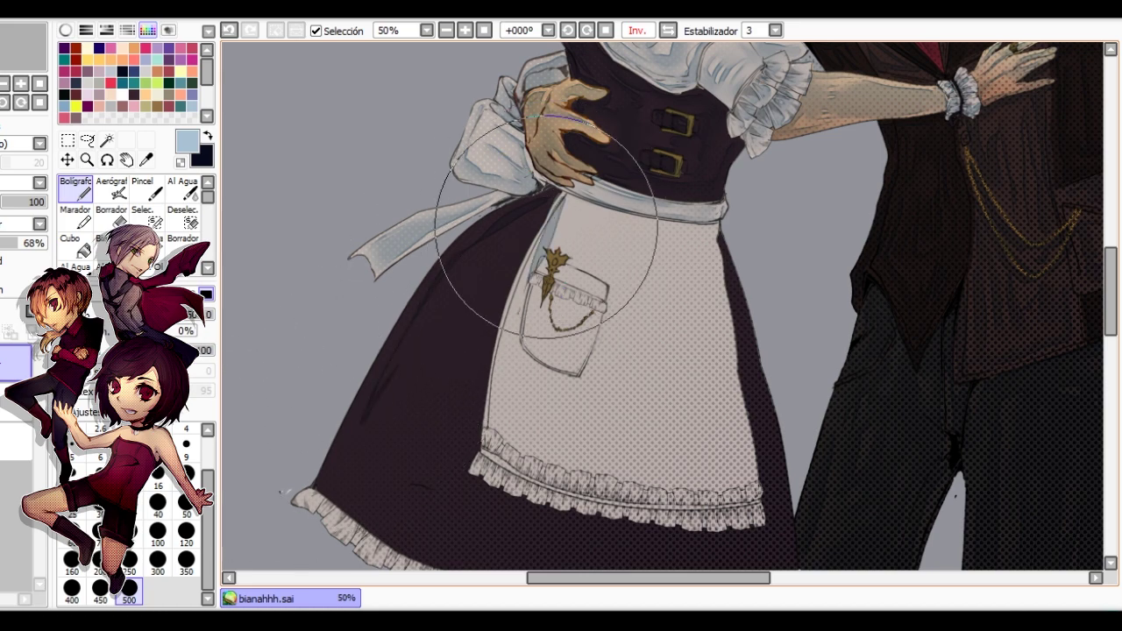
key(h)
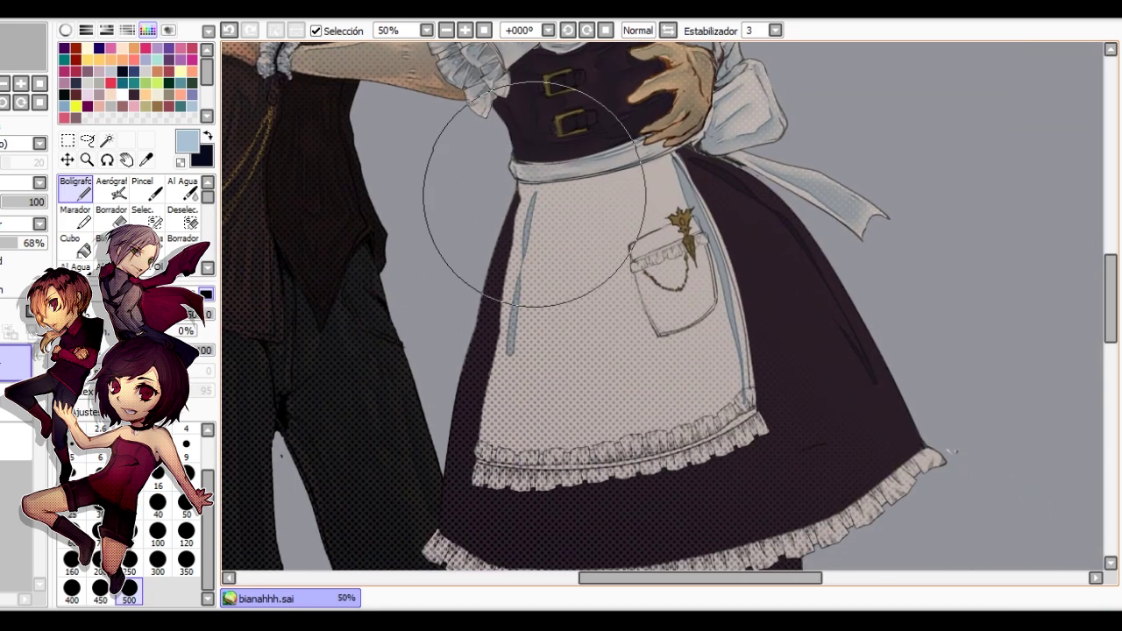
drag(535, 188, 488, 438)
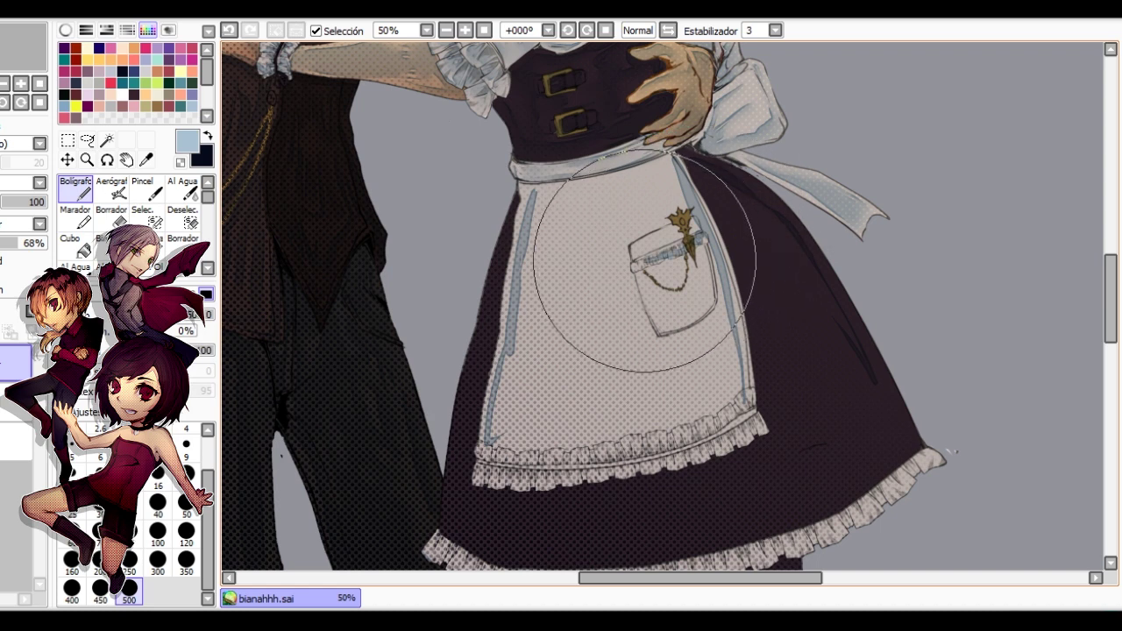
Shade the apron's pocket and paint light blue folds above the apron's ruffled hem.
mouse_move(642, 263)
mouse_down()
mouse_move(691, 235)
mouse_move(681, 216)
mouse_move(701, 253)
mouse_move(664, 296)
mouse_up()
drag(513, 342, 530, 438)
mouse_move(526, 321)
mouse_down()
mouse_move(608, 410)
mouse_move(693, 314)
mouse_move(732, 337)
mouse_move(705, 401)
mouse_move(693, 410)
mouse_move(659, 409)
mouse_up()
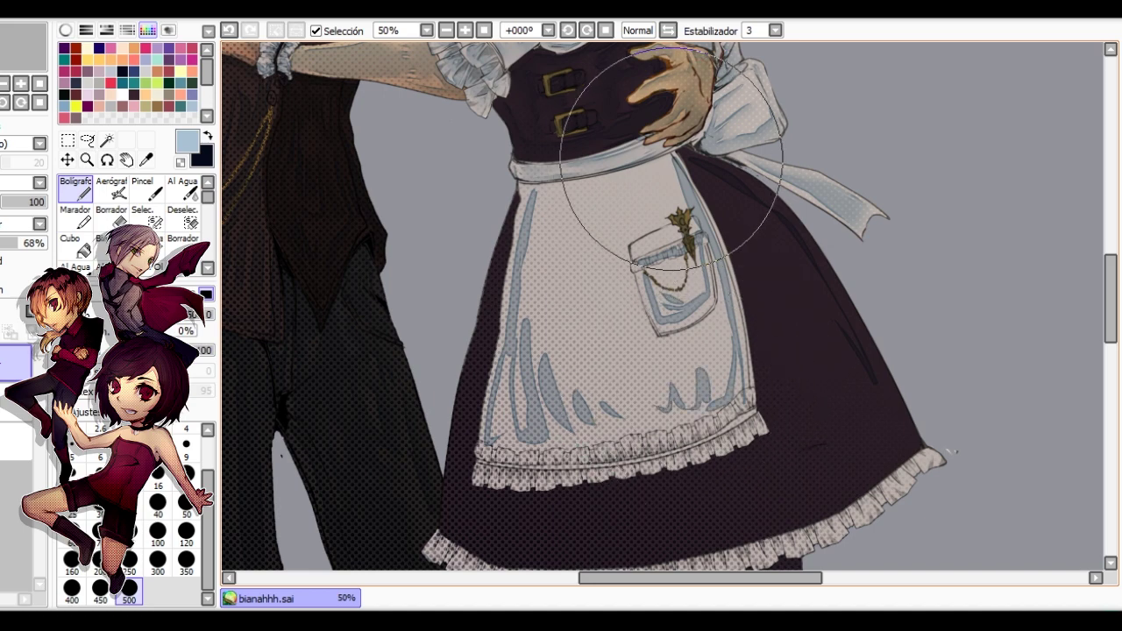
Paint short light blue folds hanging beneath the apron's waistband with the size 500 pen.
mouse_move(639, 169)
mouse_down()
mouse_move(643, 206)
mouse_move(550, 210)
mouse_move(559, 186)
mouse_move(604, 213)
mouse_up()
scroll(567, 189, down, 2)
scroll(631, 177, up, 2)
scroll(579, 189, down, 2)
scroll(580, 189, up, 2)
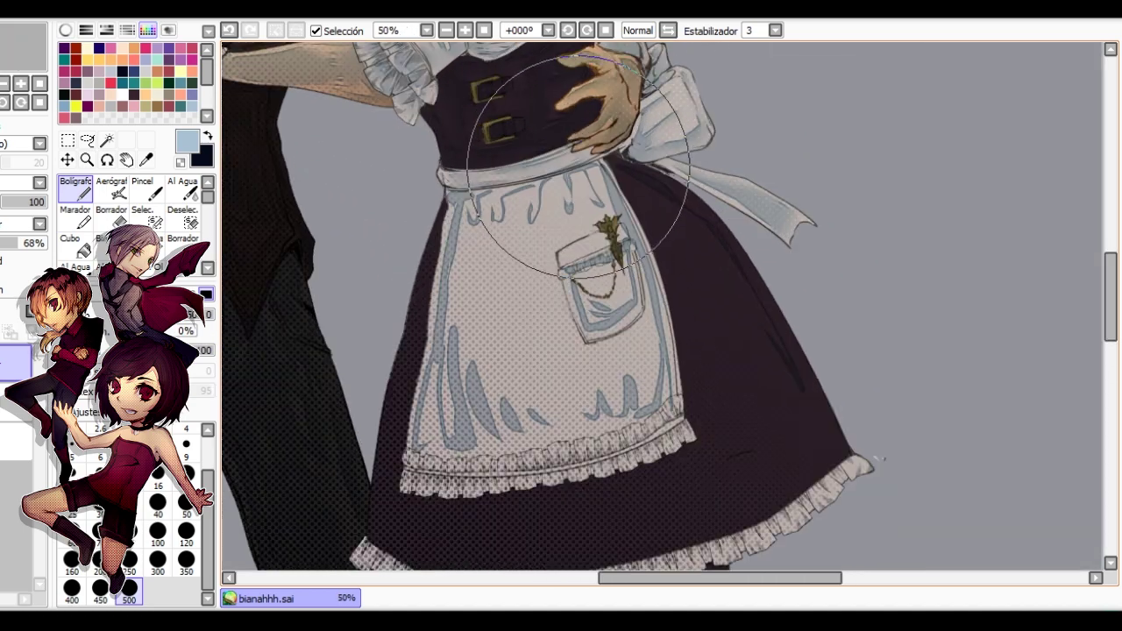
Blend the apron's folds with the watercolour brush and lower the shading layer's opacity to 44%.
key(h)
drag(772, 269, 606, 243)
click(183, 189)
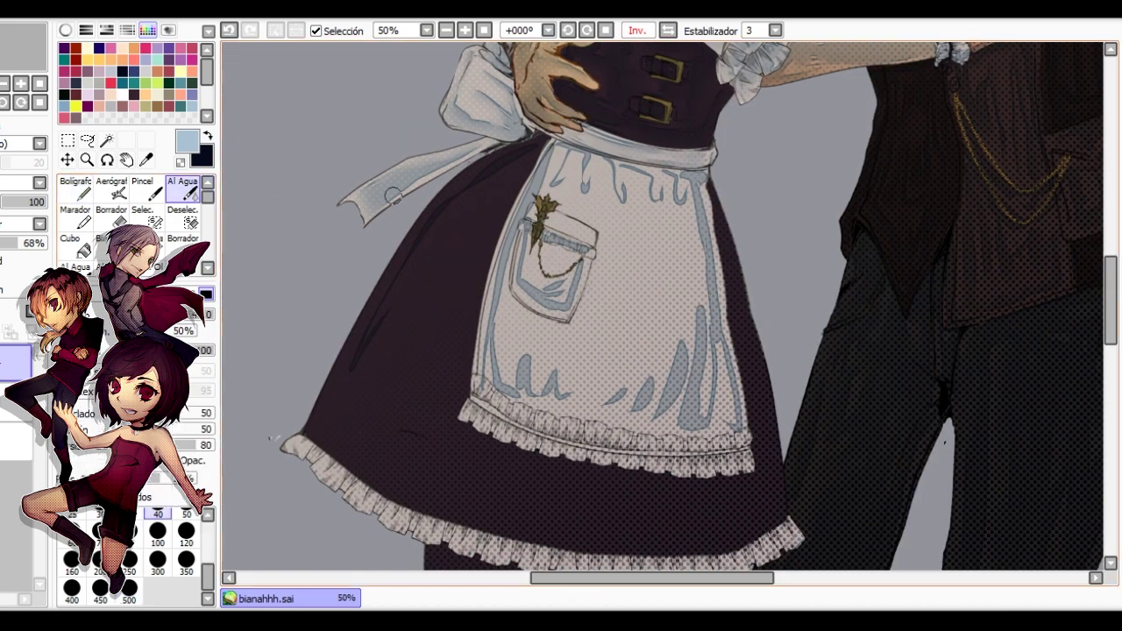
key(h)
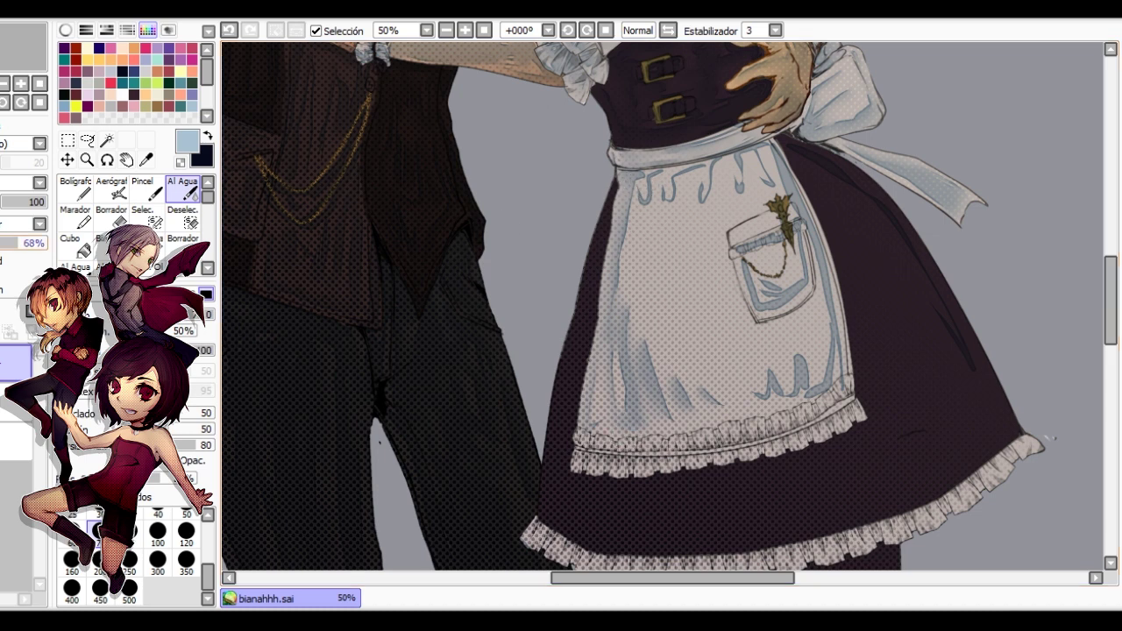
drag(18, 243, 0, 243)
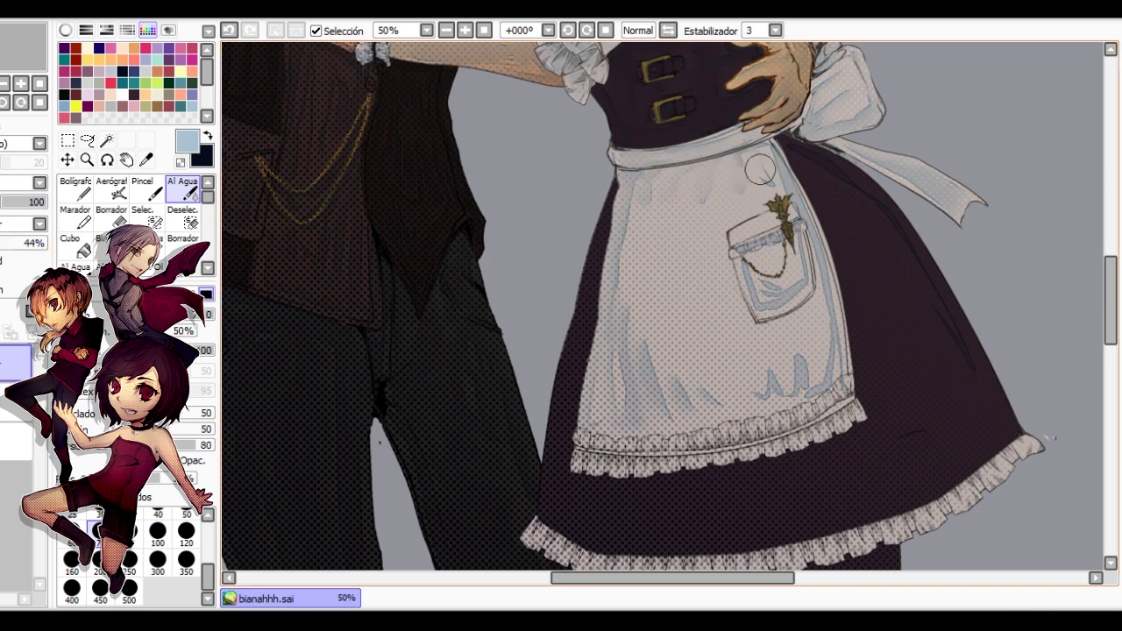
Redraw the folds beneath the apron's waistband with the size 500 pen and blend them with the watercolour brush.
key(e)
key(n)
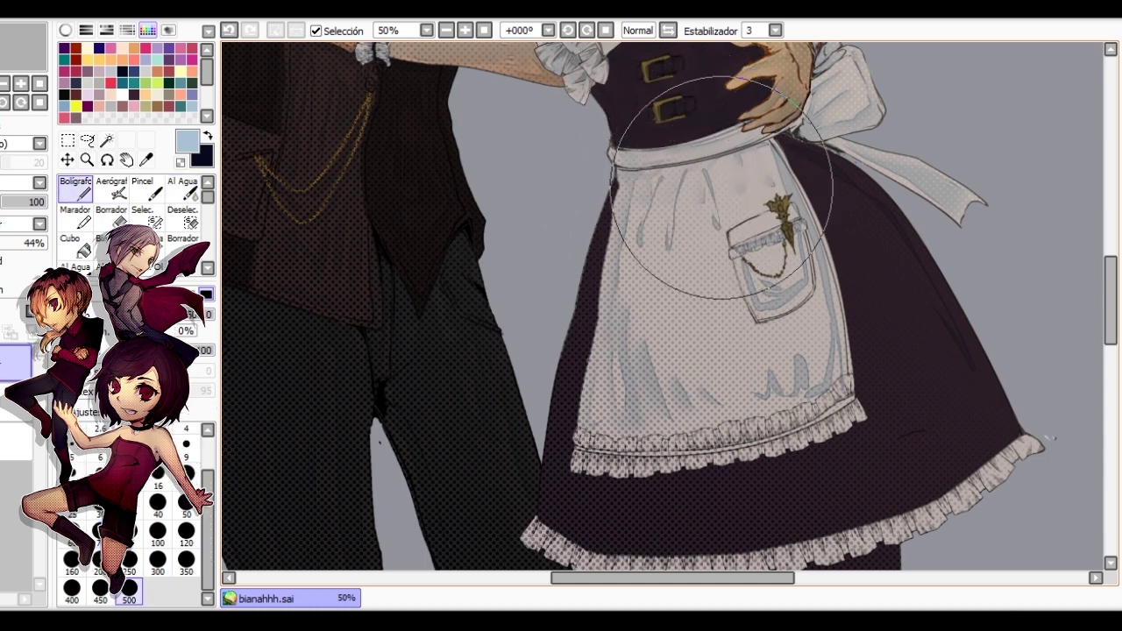
key(c)
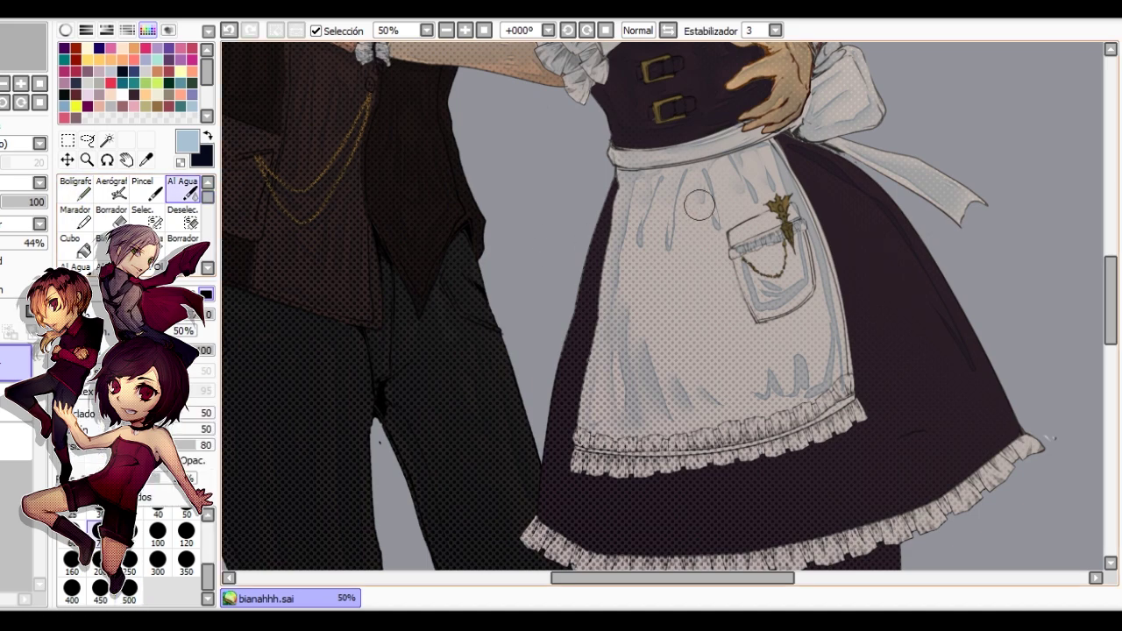
Lasso the folds beneath the apron's waistband, clear their shading and drop the selection.
key(space)
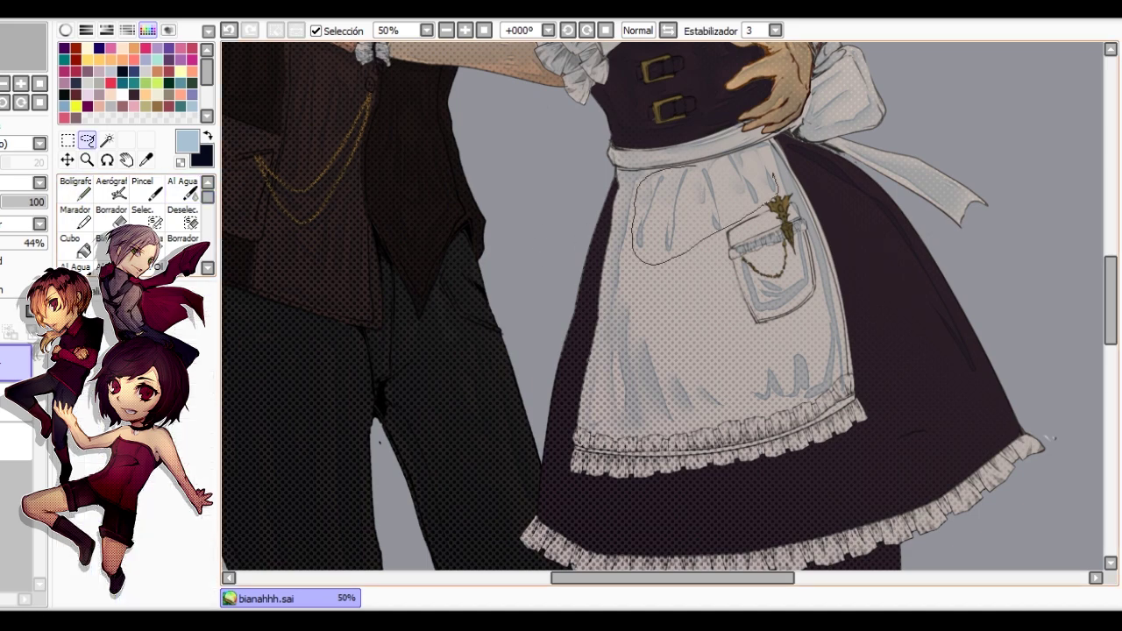
key(d)
key(ctrl+d)
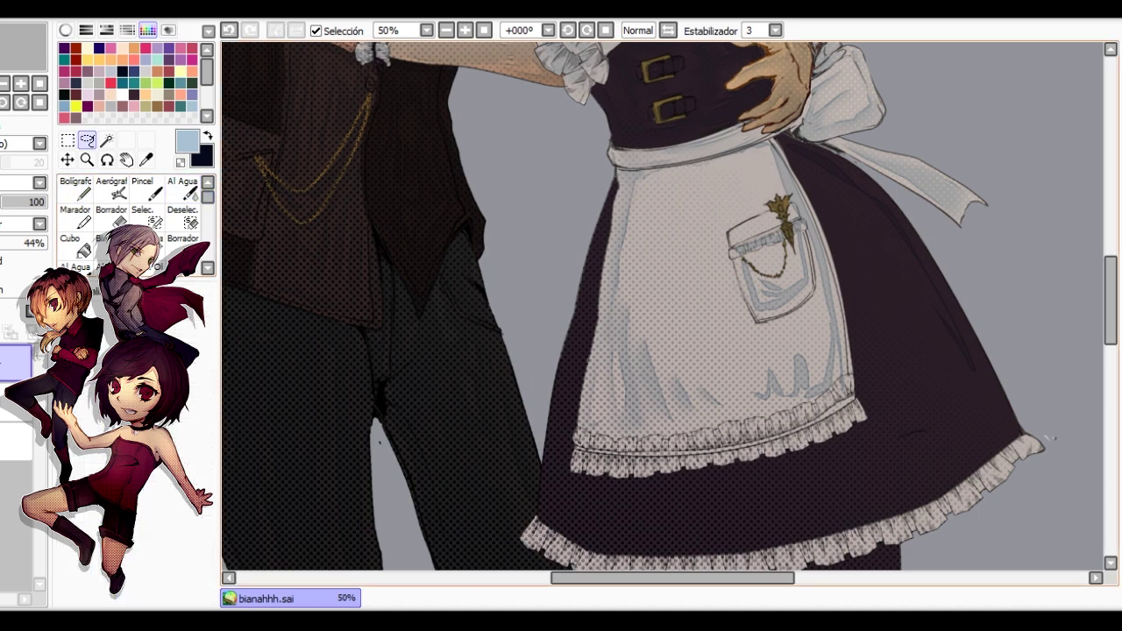
mouse_move(763, 263)
mouse_down()
mouse_move(653, 301)
mouse_move(529, 307)
mouse_up()
key(h)
scroll(529, 307, up, 2)
scroll(530, 301, down, 4)
key(h)
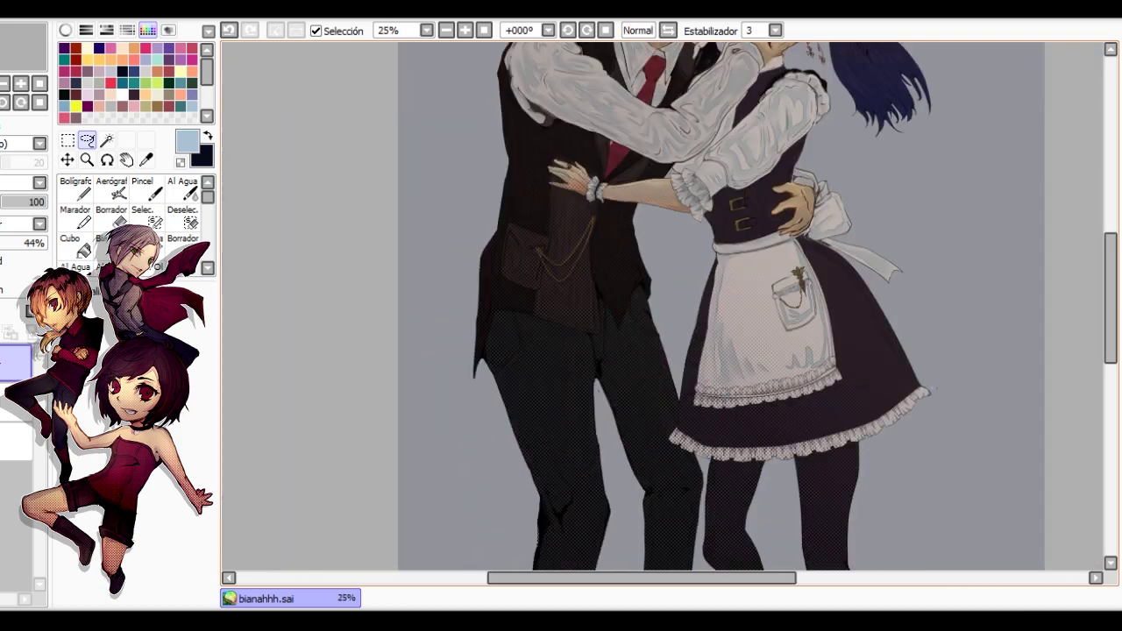
Paint short light blue folds beneath the apron's waistband with the size 500 pen and soften them with the watercolour brush.
drag(820, 251, 602, 251)
key(n)
scroll(599, 251, up, 2)
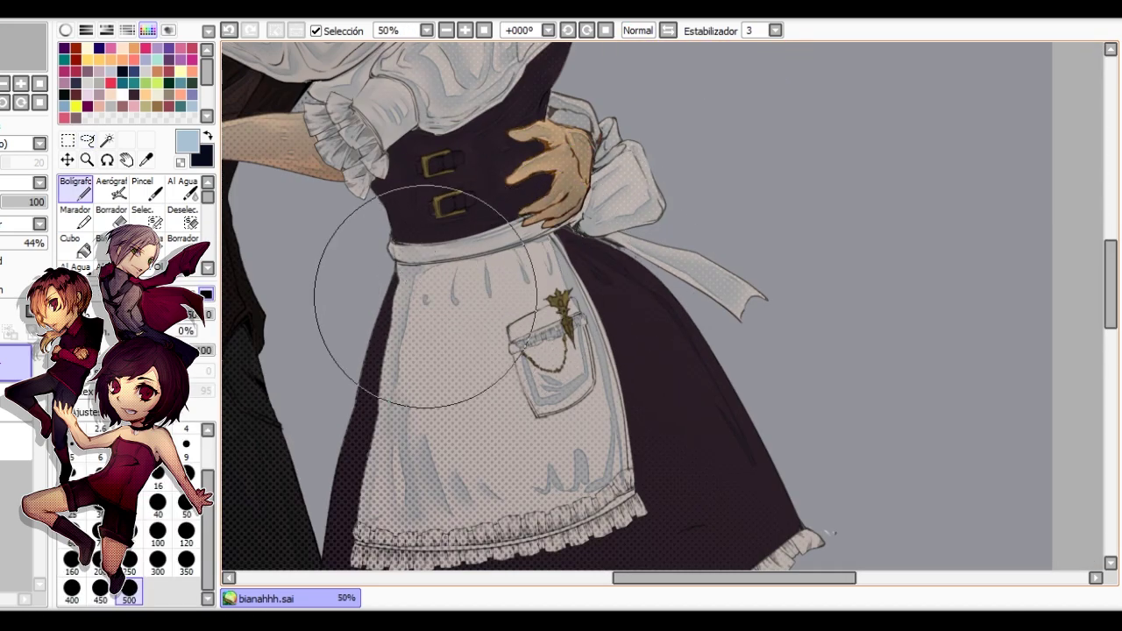
key(c)
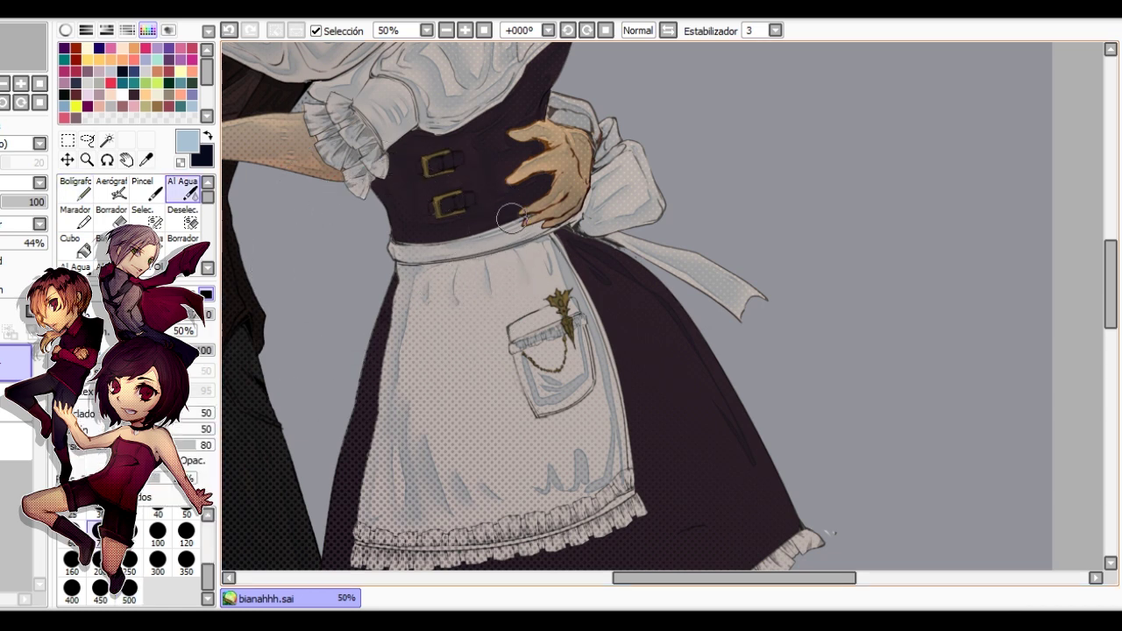
Refine the waistband folds with the eraser, add more pen strokes beneath the waistband and blend them with the size 40 watercolour brush.
key(e)
key(c)
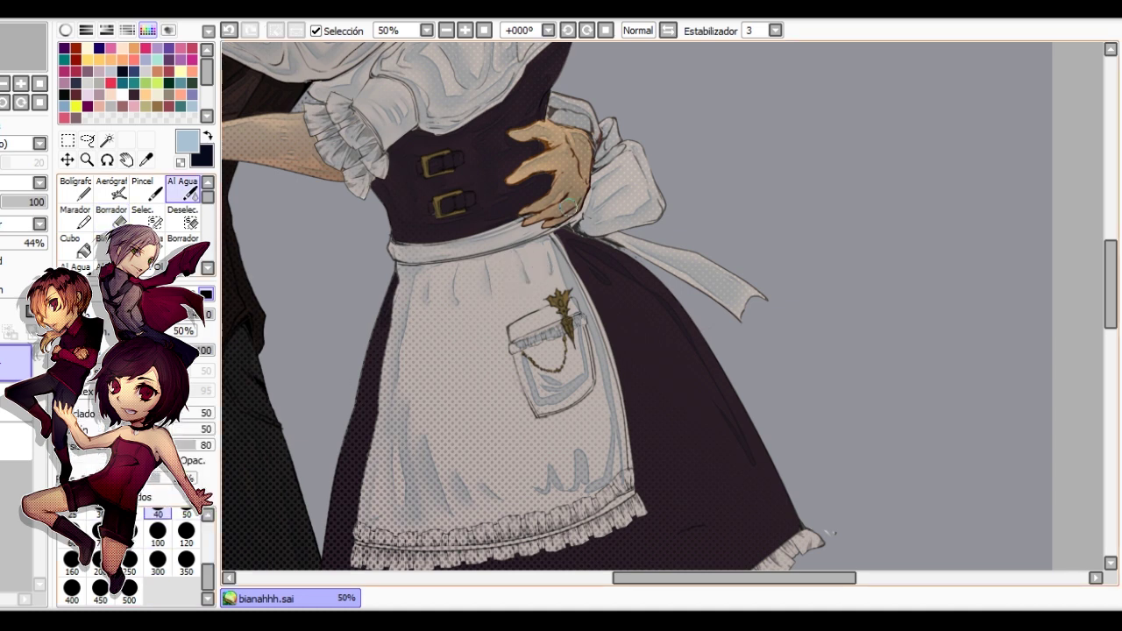
key(n)
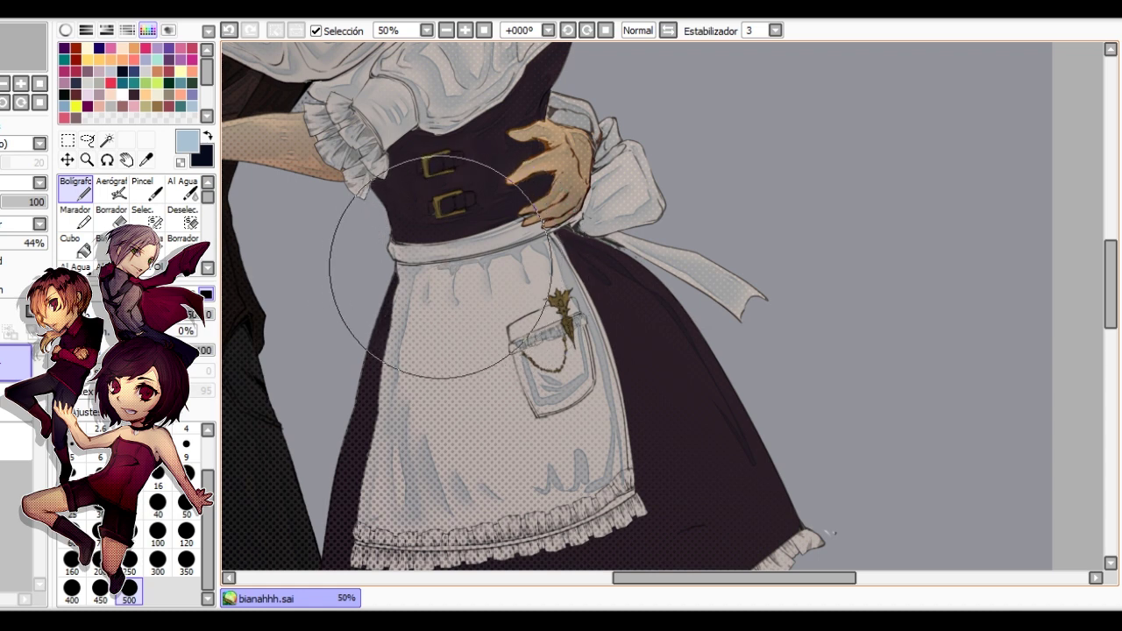
key(c)
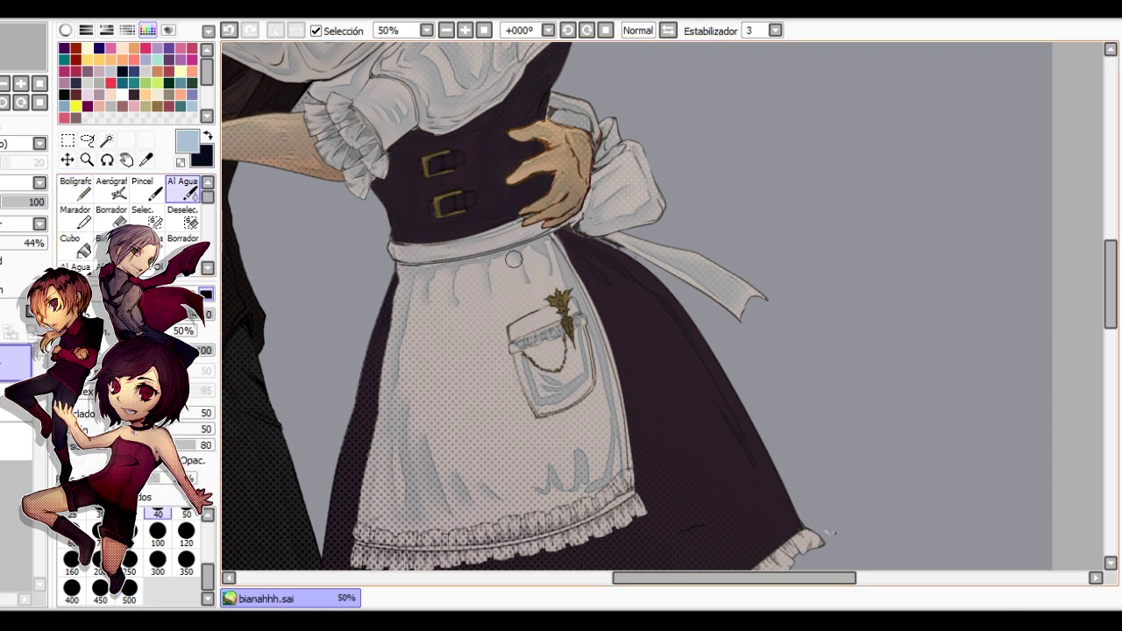
Add fold shading along the apron's lower side, trim it with the size 300 eraser and blend it with the watercolour brush.
scroll(544, 208, down, 3)
scroll(588, 226, up, 1)
key(h)
drag(872, 321, 657, 303)
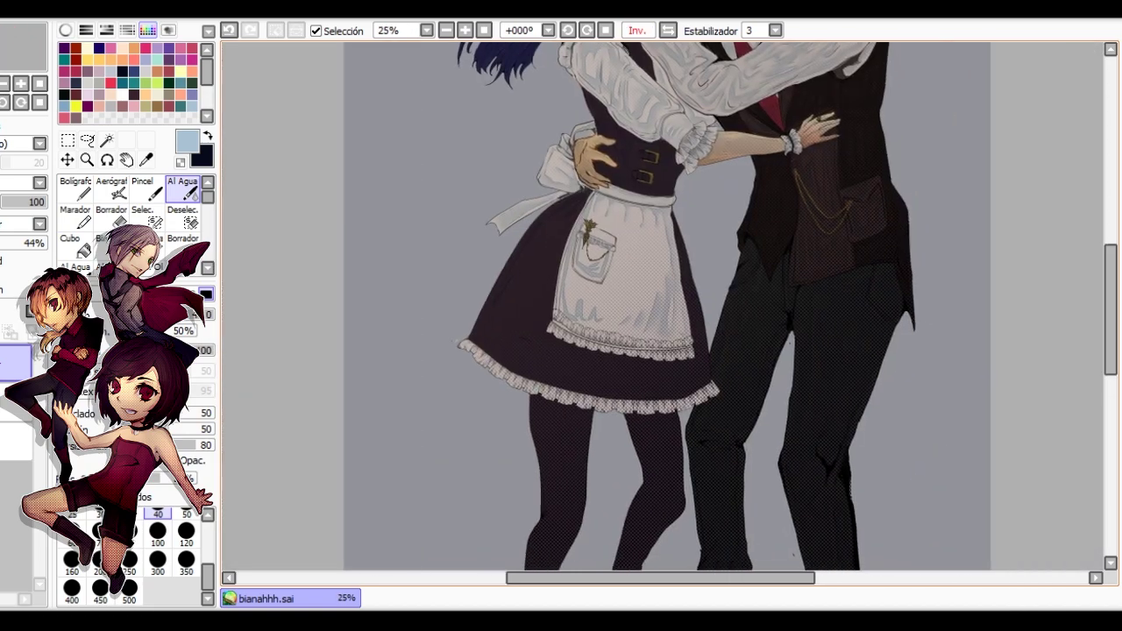
key(h)
key(n)
scroll(707, 263, up, 2)
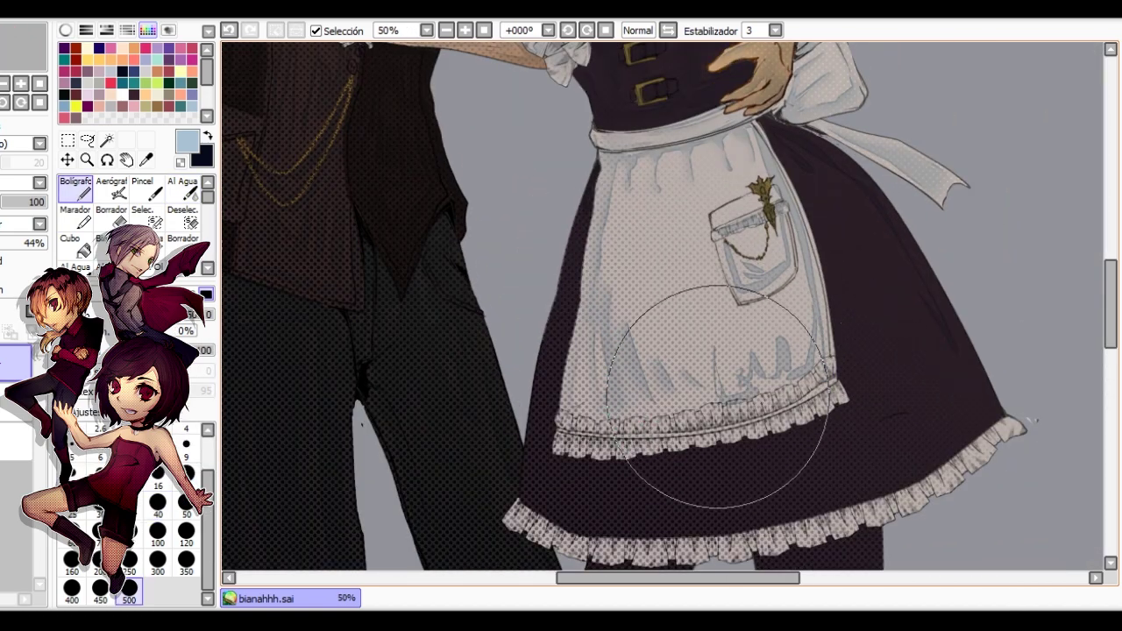
key(e)
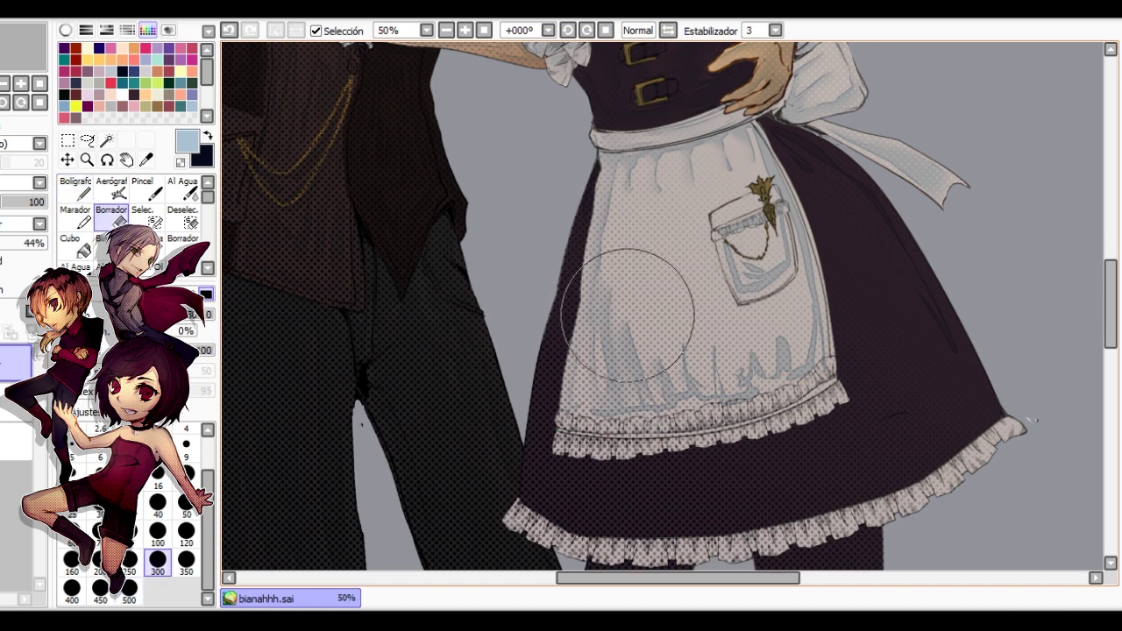
key(c)
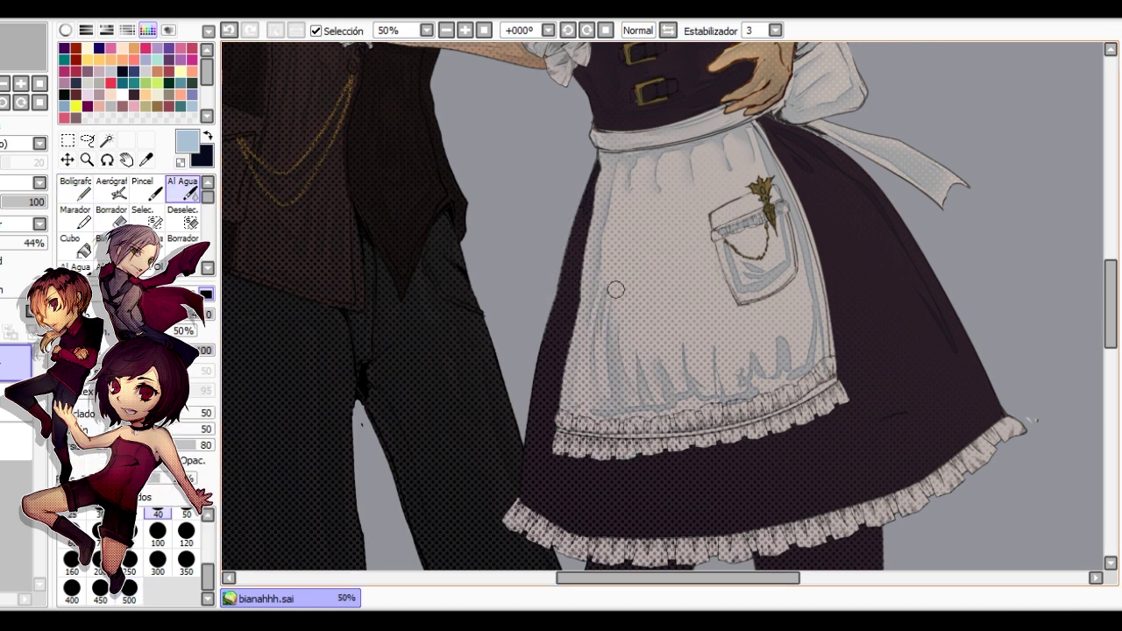
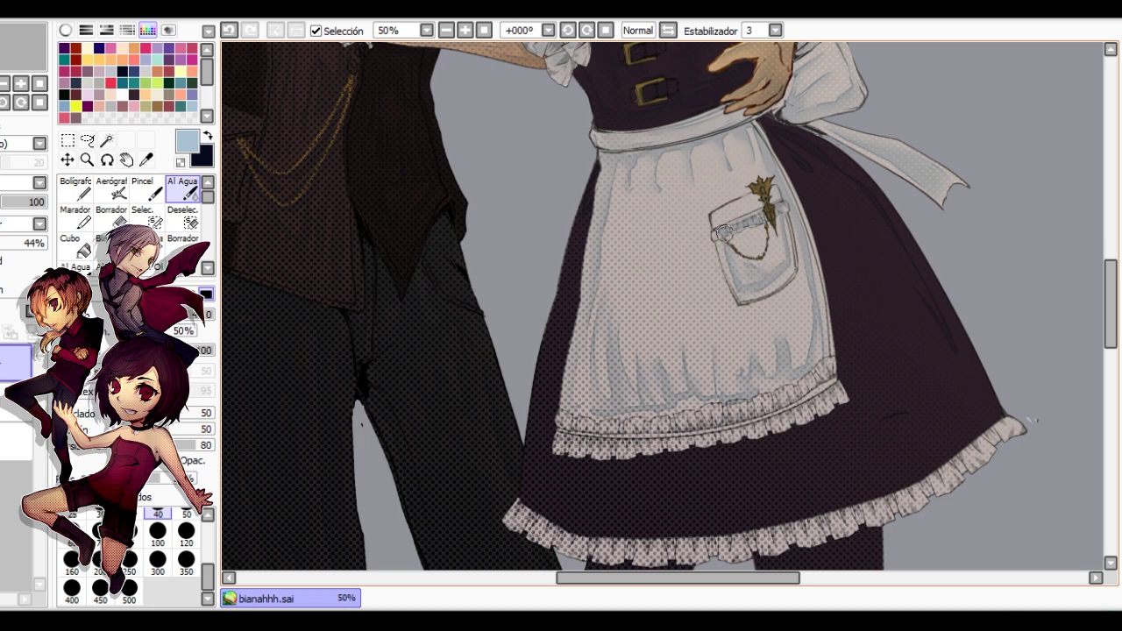
Shade the apron pocket and the frill along the apron's hem in light blue with the pen and watercolour brush.
key(n)
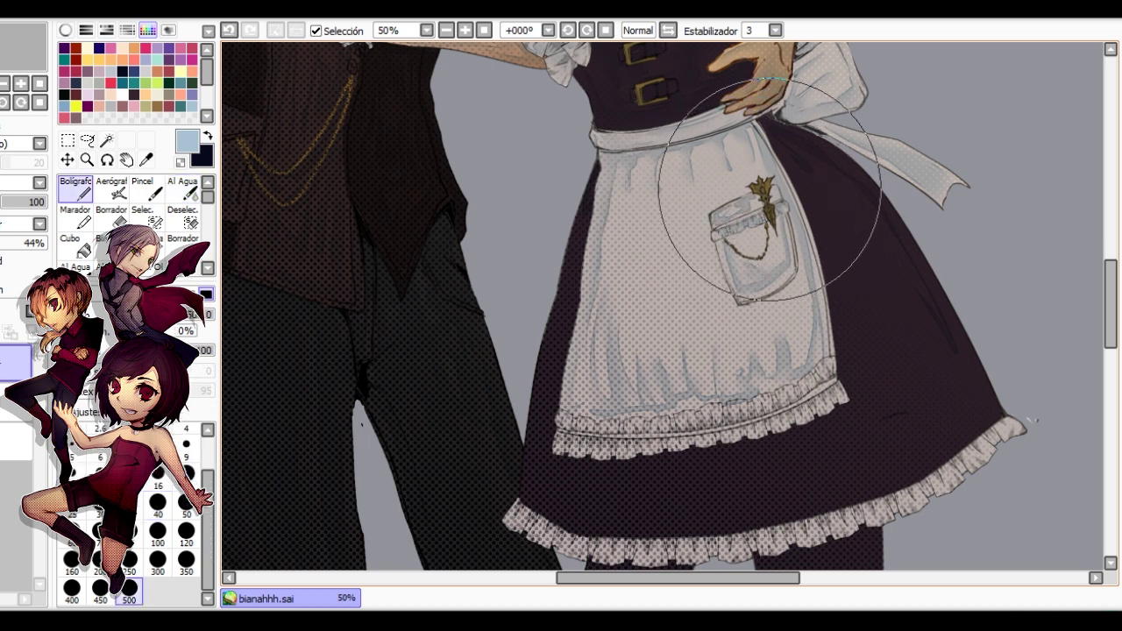
key(c)
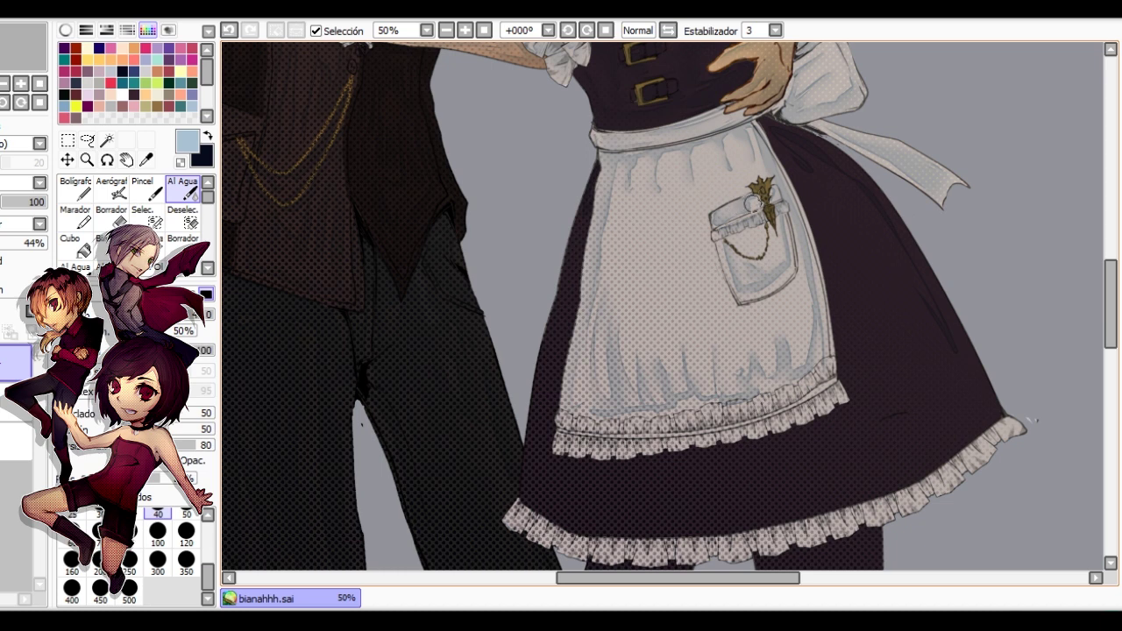
key(n)
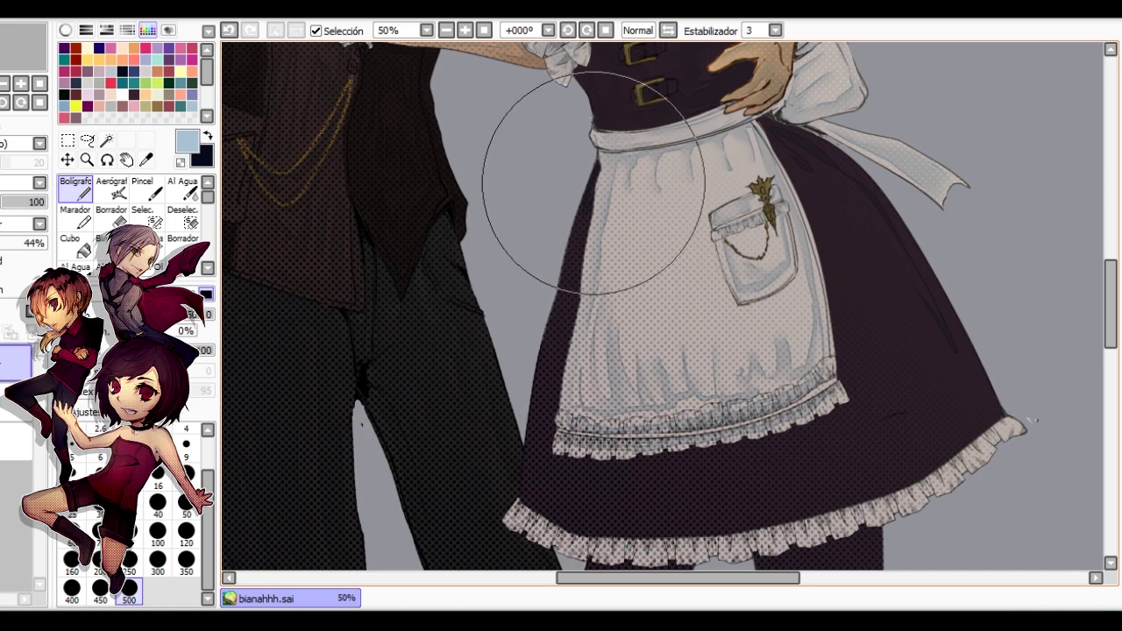
Mirror the canvas view and blend the folds above the apron's hem frill with the size 500 pen and watercolour brush.
scroll(635, 345, down, 3)
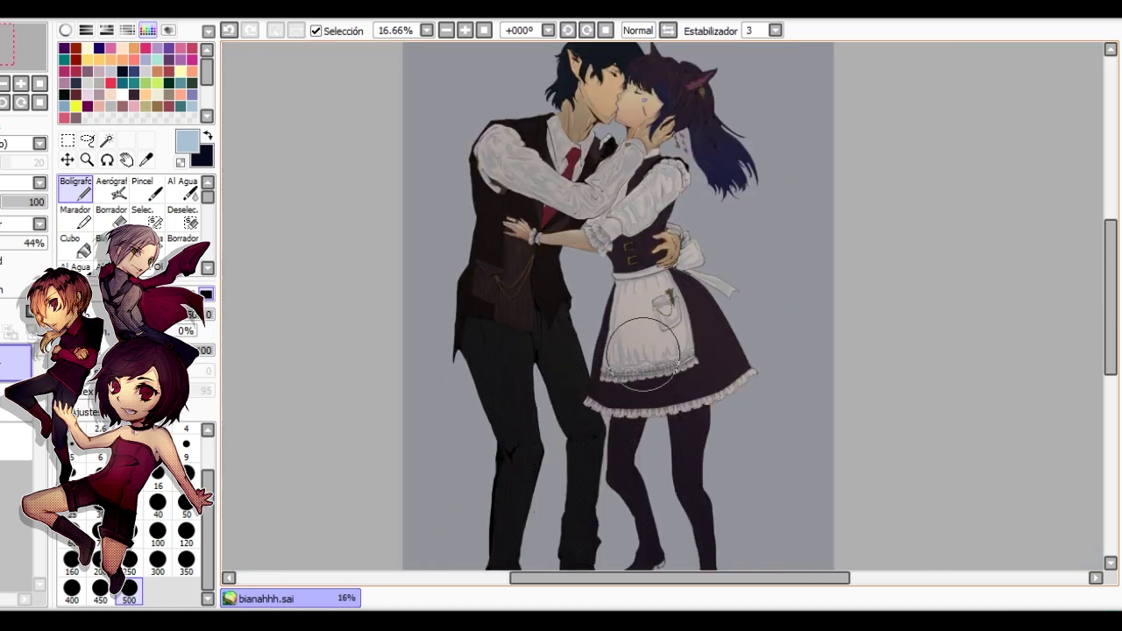
key(h)
scroll(645, 294, up, 3)
drag(750, 499, 662, 404)
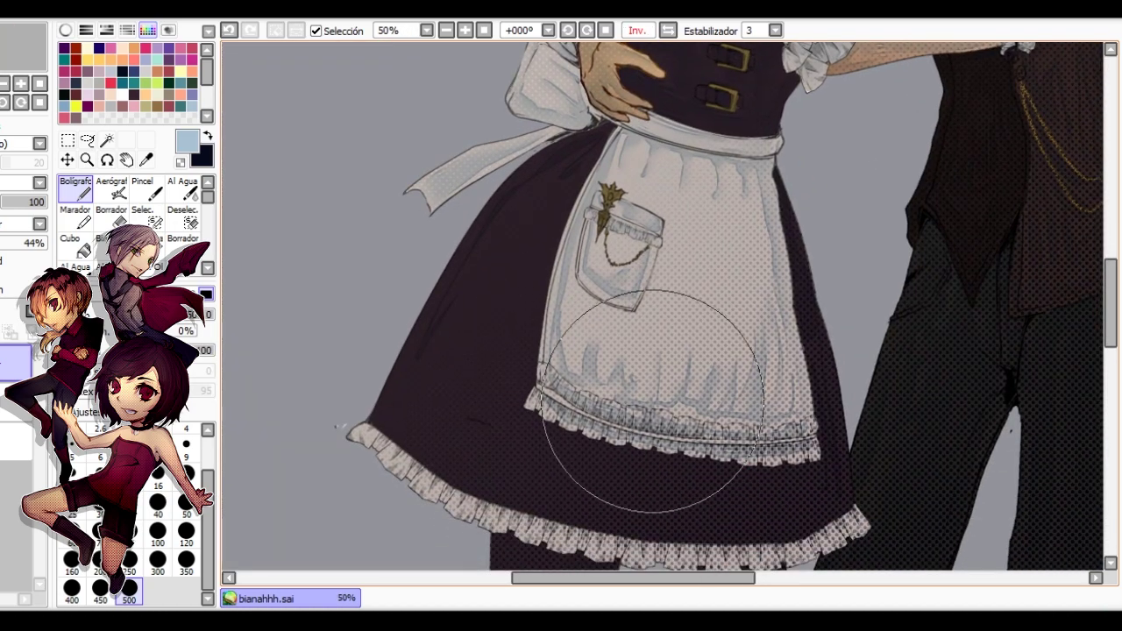
click(182, 189)
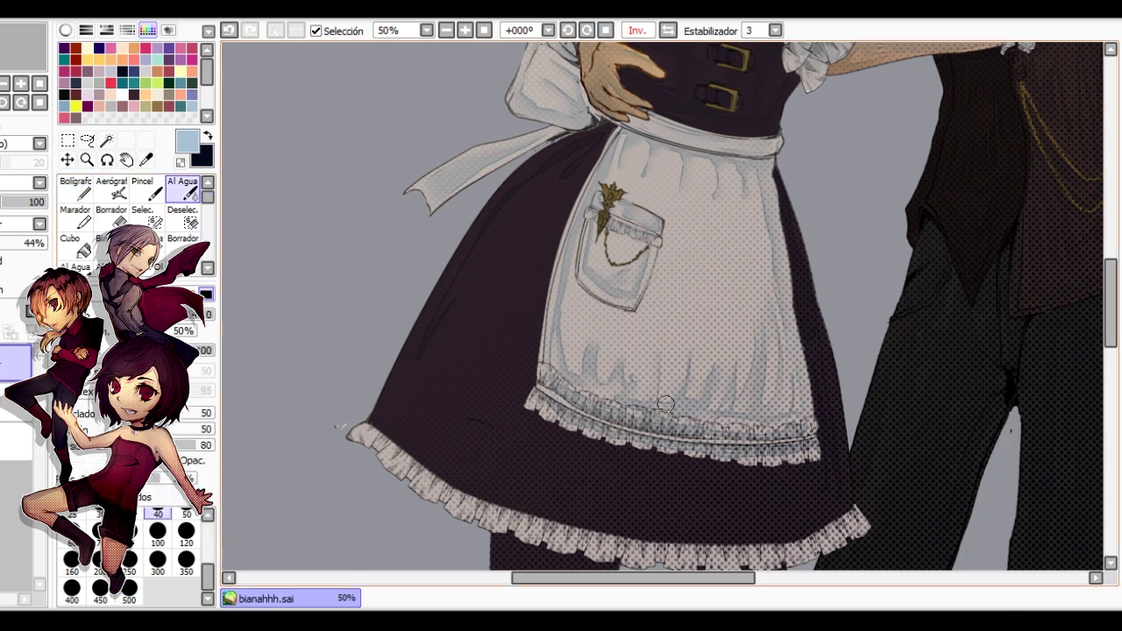
key(n)
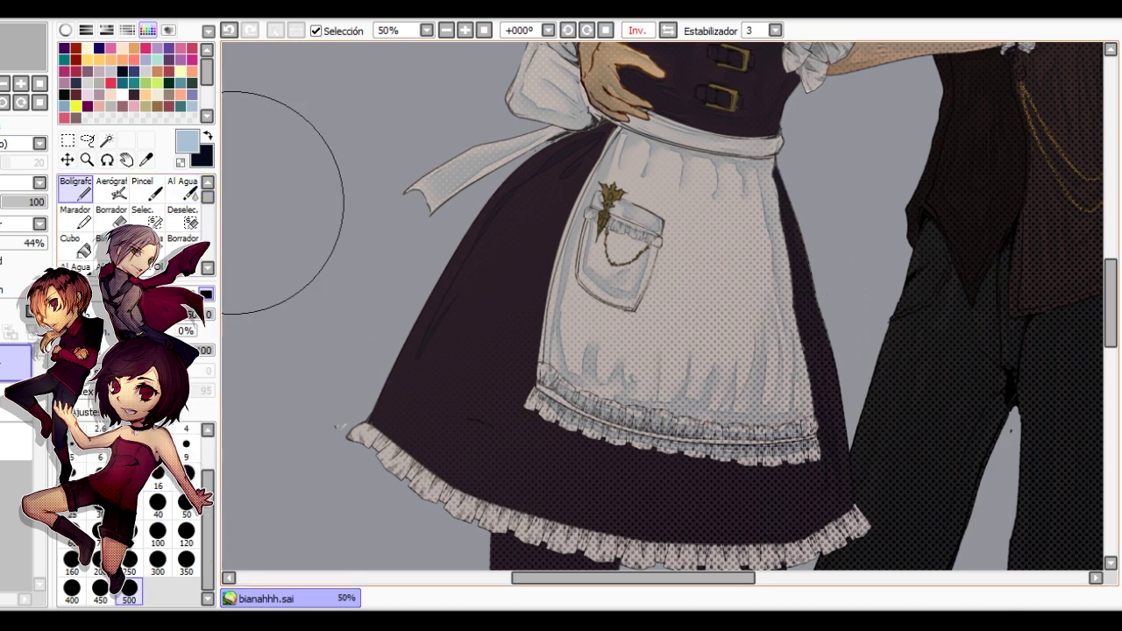
key(c)
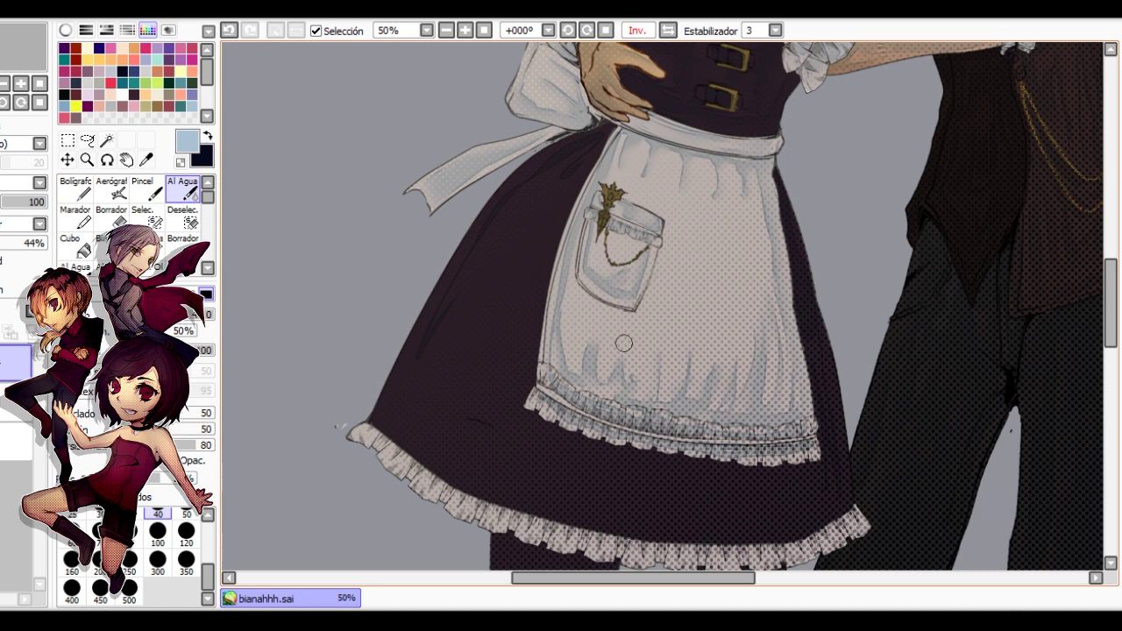
Clean up the apron's lower folds with the eraser, pen and watercolour brush.
key(e)
key(n)
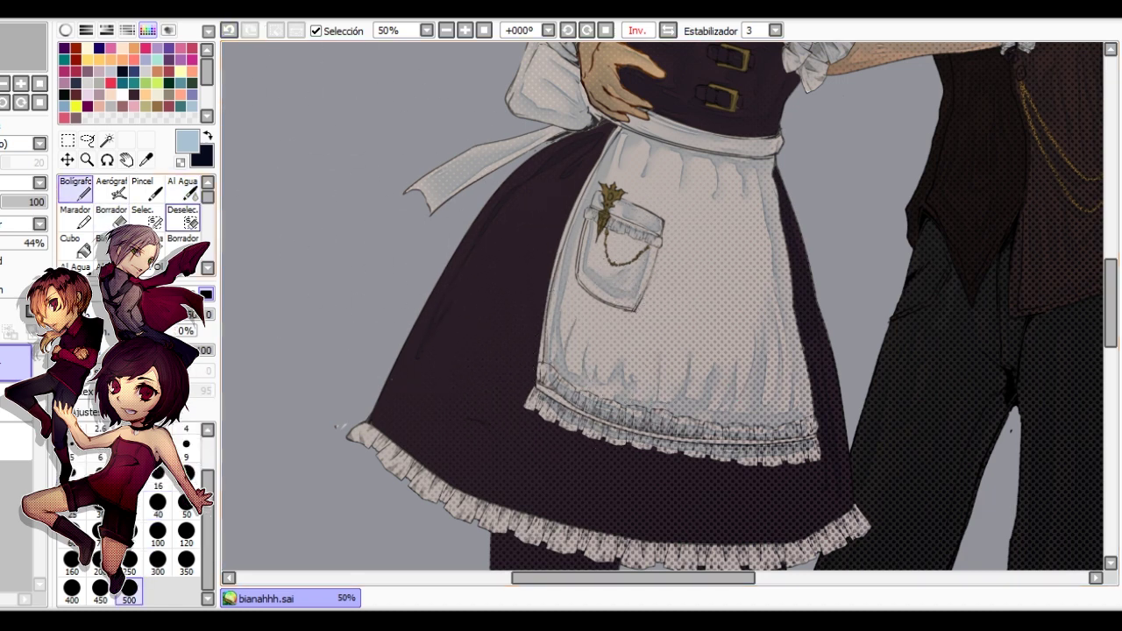
key(c)
Shade the pocket, bow and skirt with the size 500 pen, unmirror the view and raise the shading layer's opacity to 76%.
key(n)
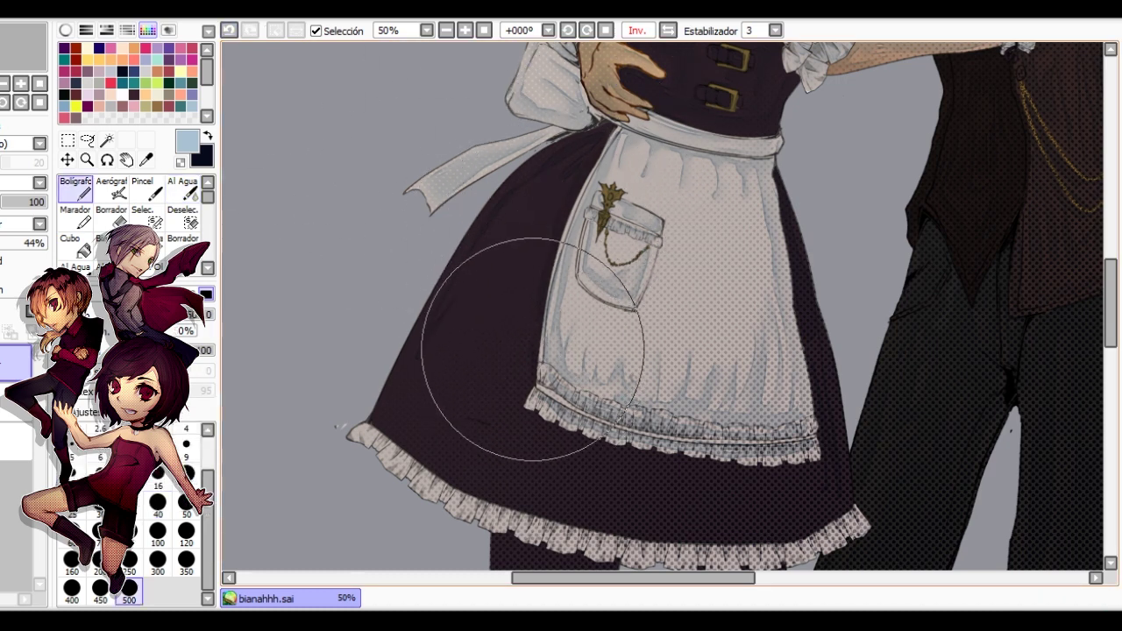
key(h)
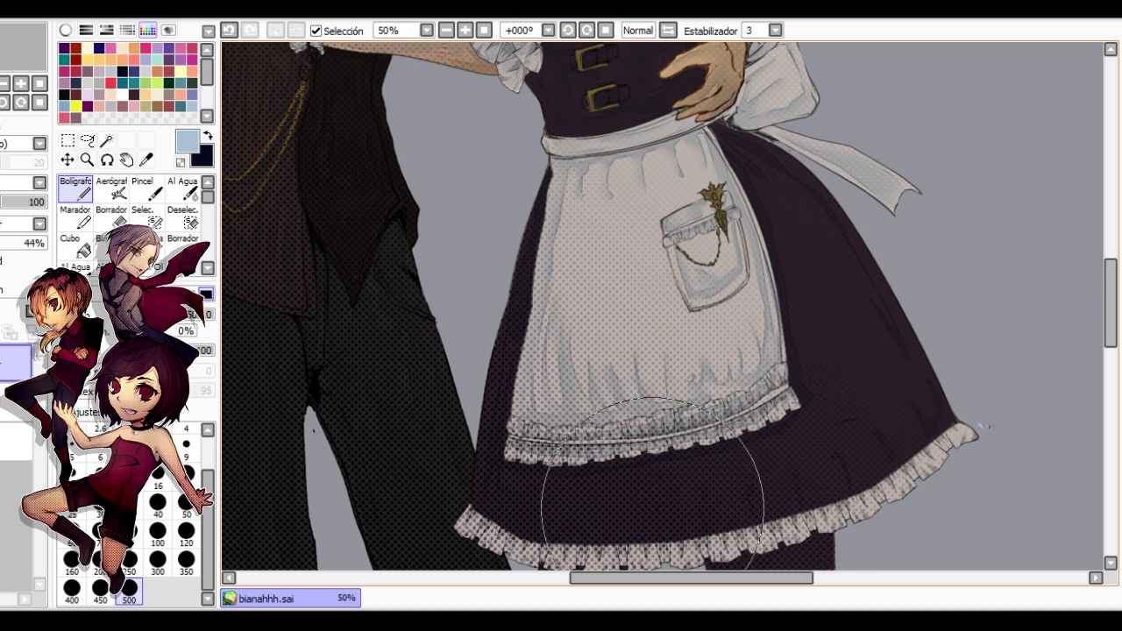
drag(0, 243, 24, 243)
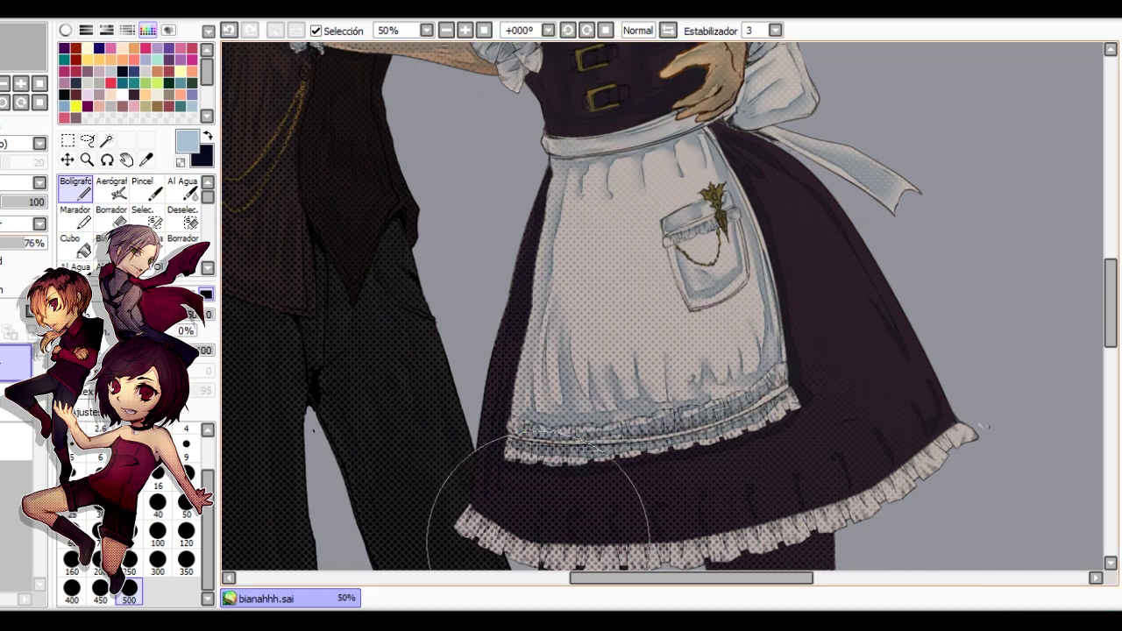
Blend the dark folds above the skirt's hem with the size 40 watercolour brush.
scroll(508, 403, down, 2)
key(c)
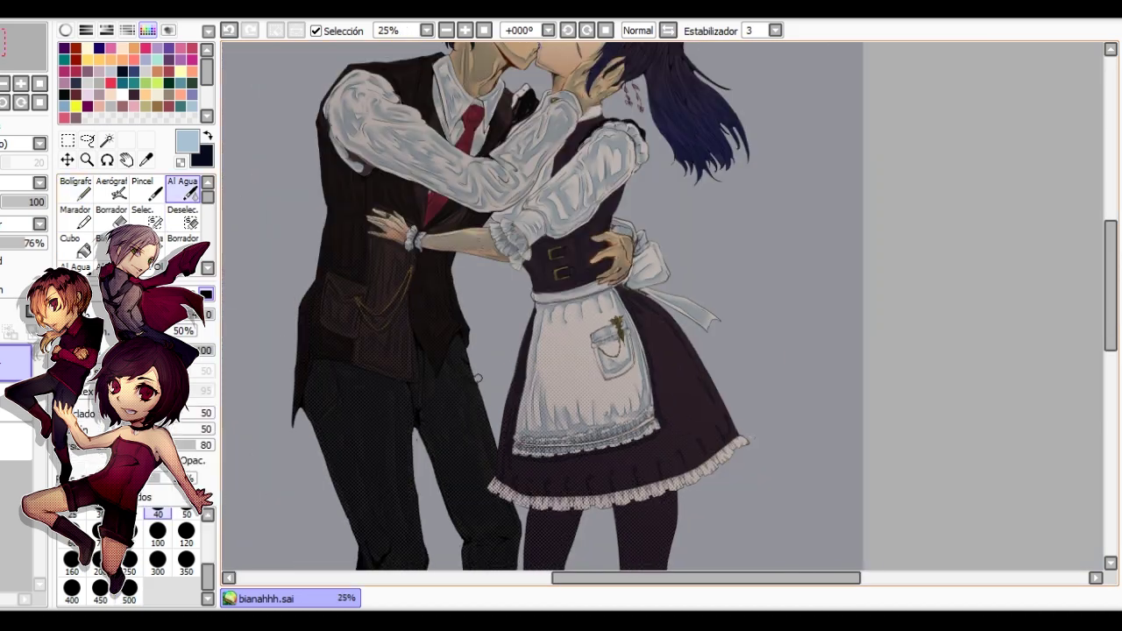
drag(630, 436, 551, 312)
scroll(645, 293, up, 2)
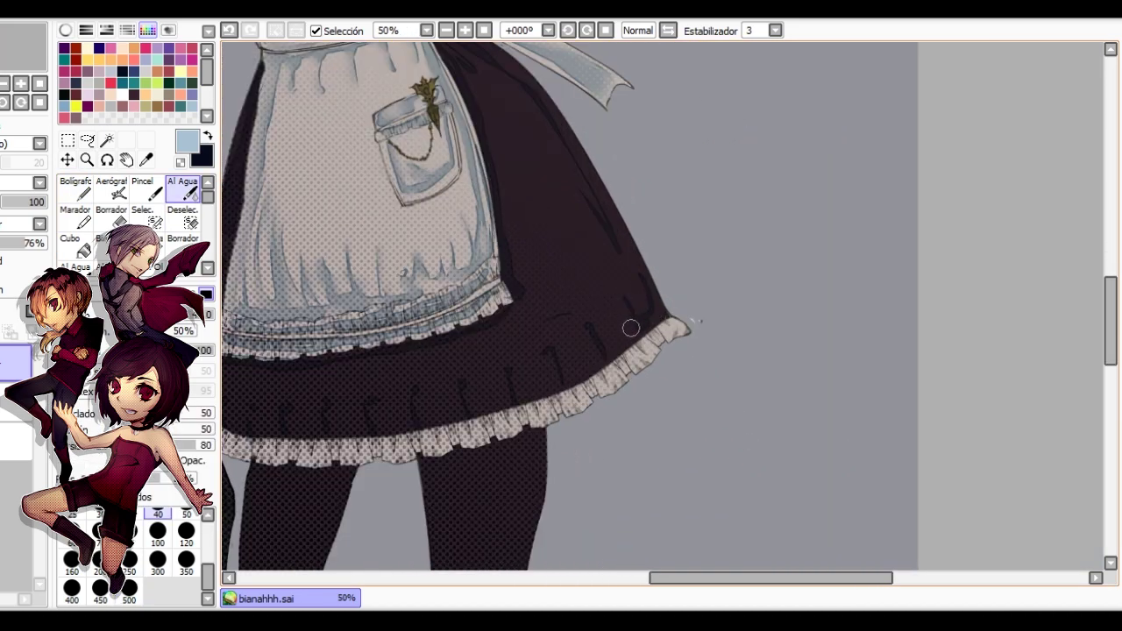
scroll(631, 328, up, 1)
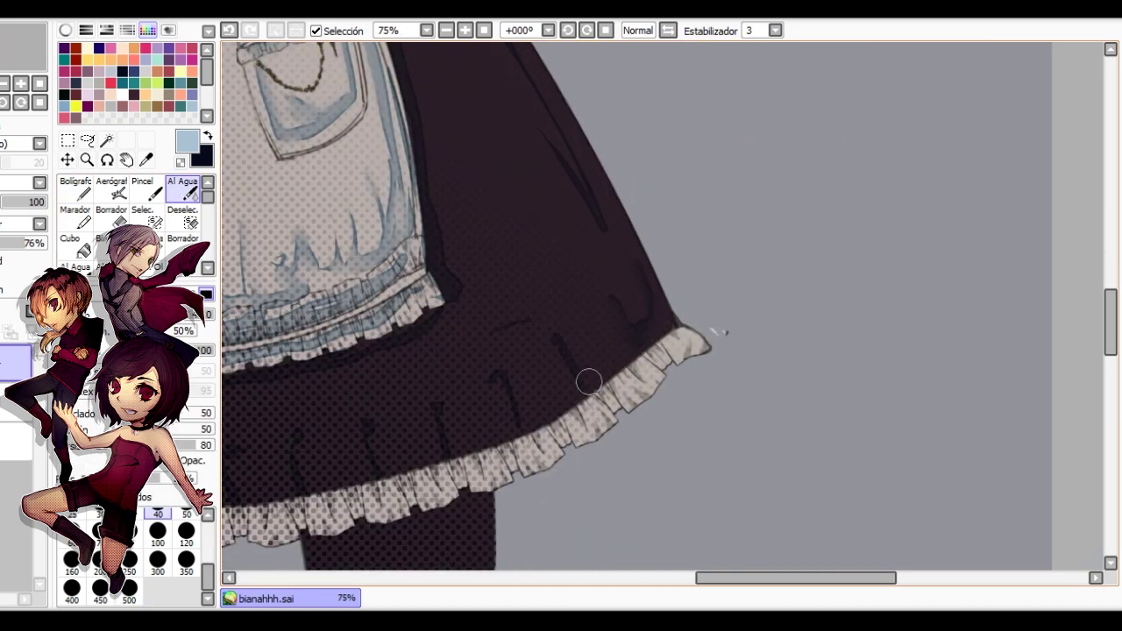
drag(450, 425, 595, 396)
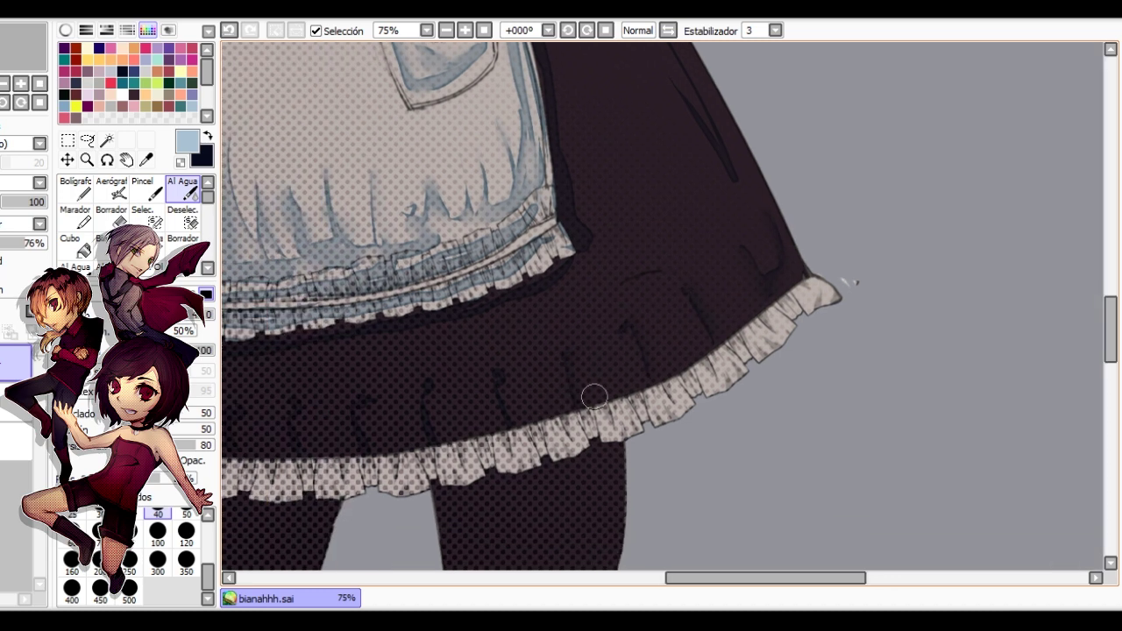
drag(440, 396, 618, 402)
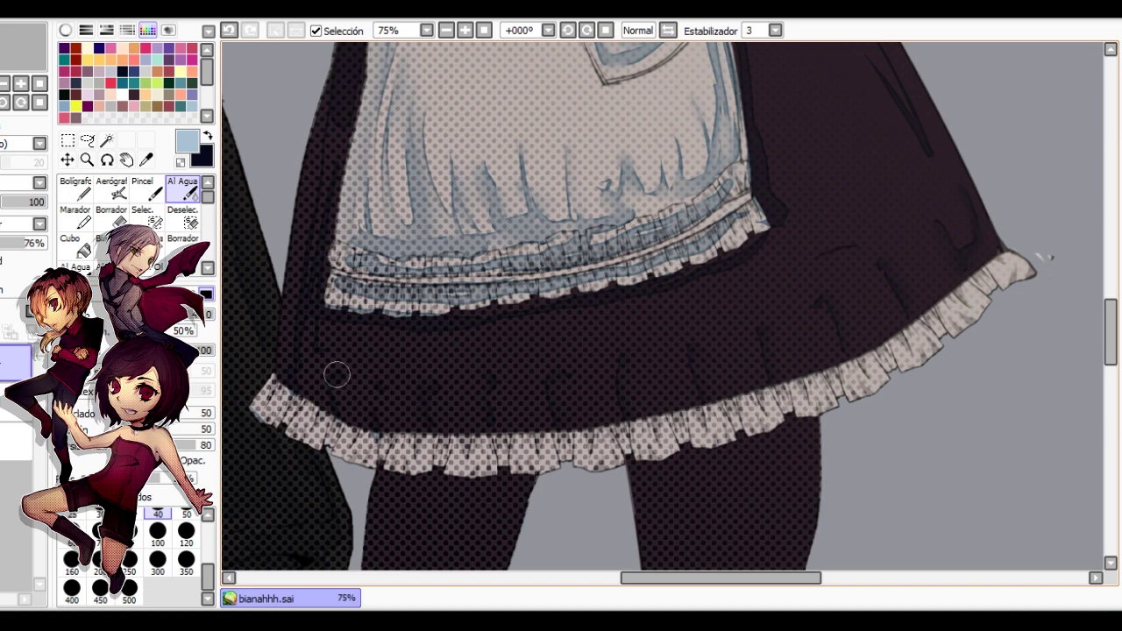
Blend the shading where the apron's lower folds meet the hem frill with the watercolour brush.
scroll(319, 222, down, 4)
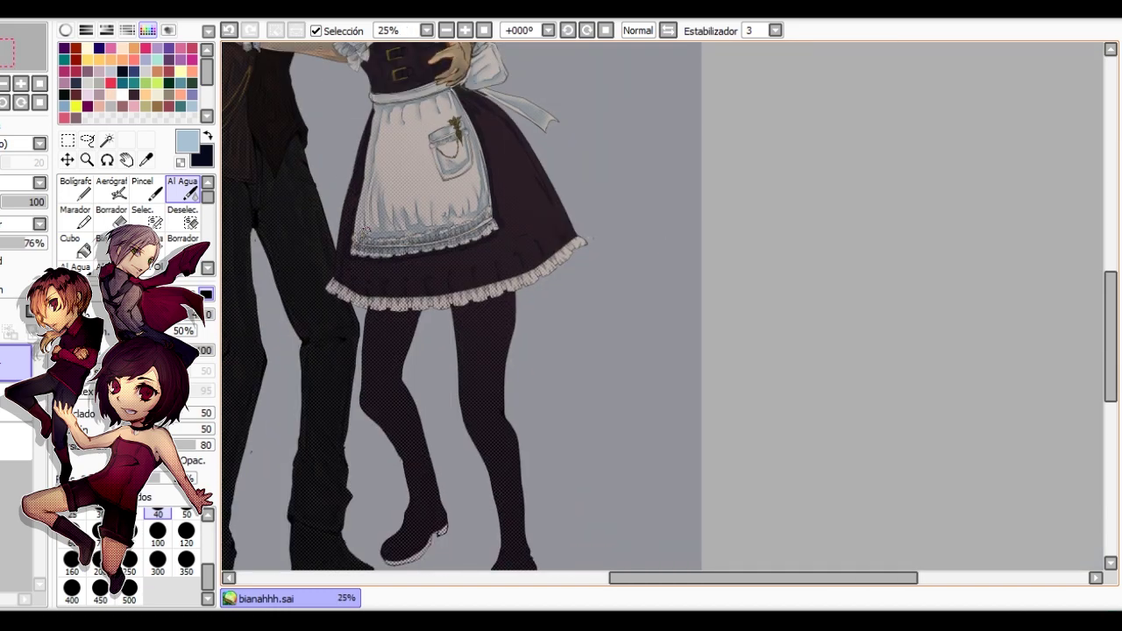
scroll(469, 275, up, 4)
drag(678, 201, 783, 245)
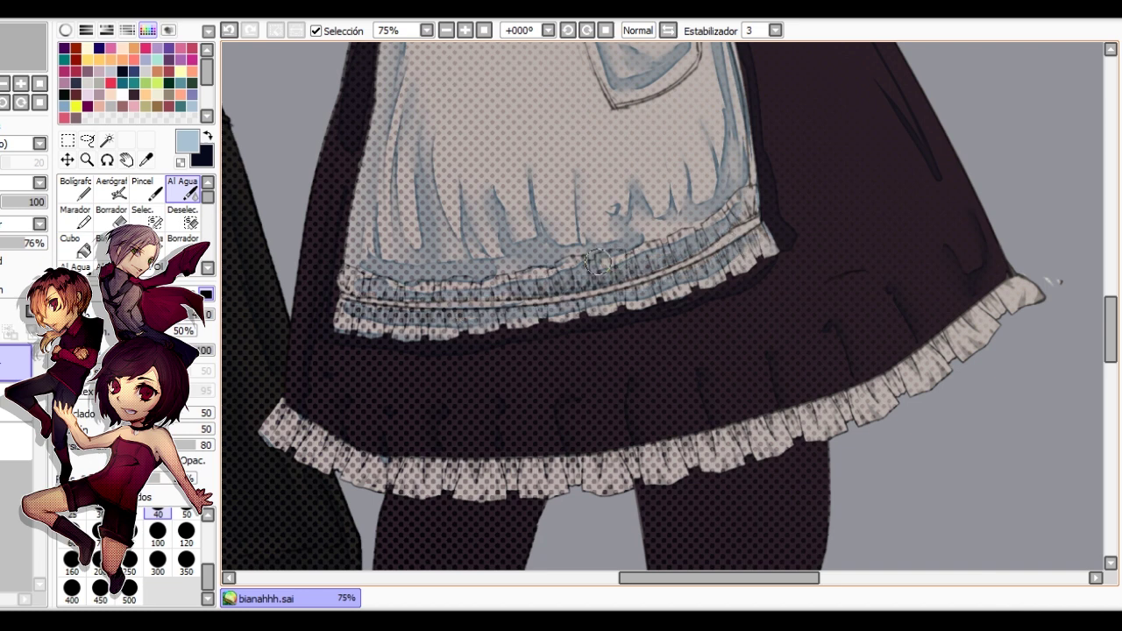
scroll(371, 254, down, 1)
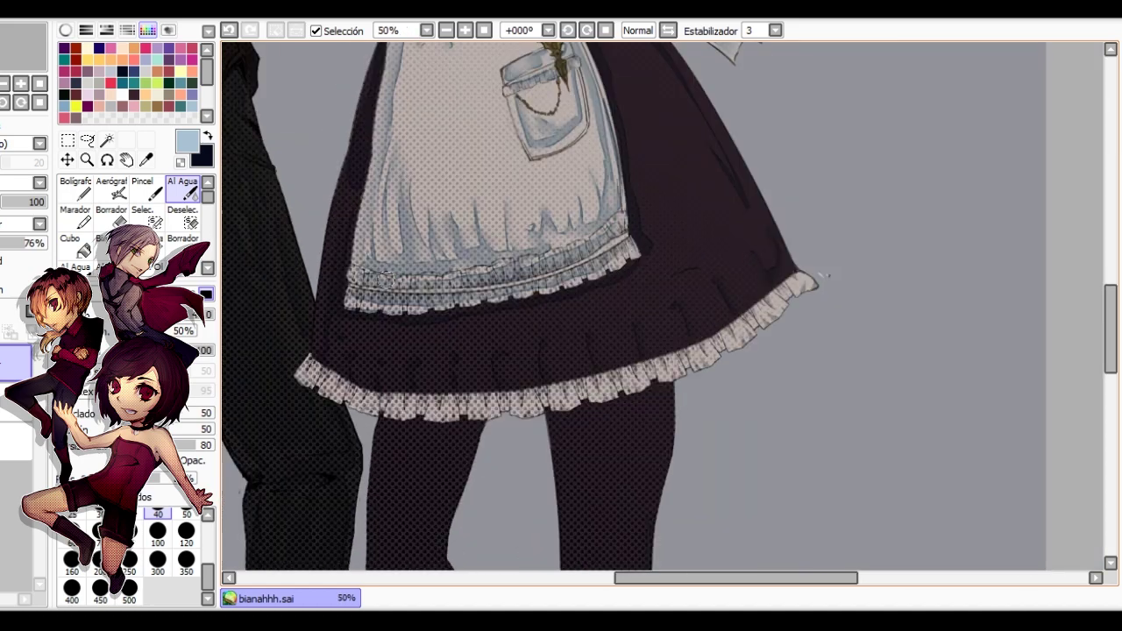
Touch up the shading at the outer corner of the apron's frill with the size 500 pen and blend it.
scroll(386, 254, up, 1)
key(n)
scroll(351, 246, down, 1)
drag(667, 256, 571, 244)
scroll(570, 244, up, 1)
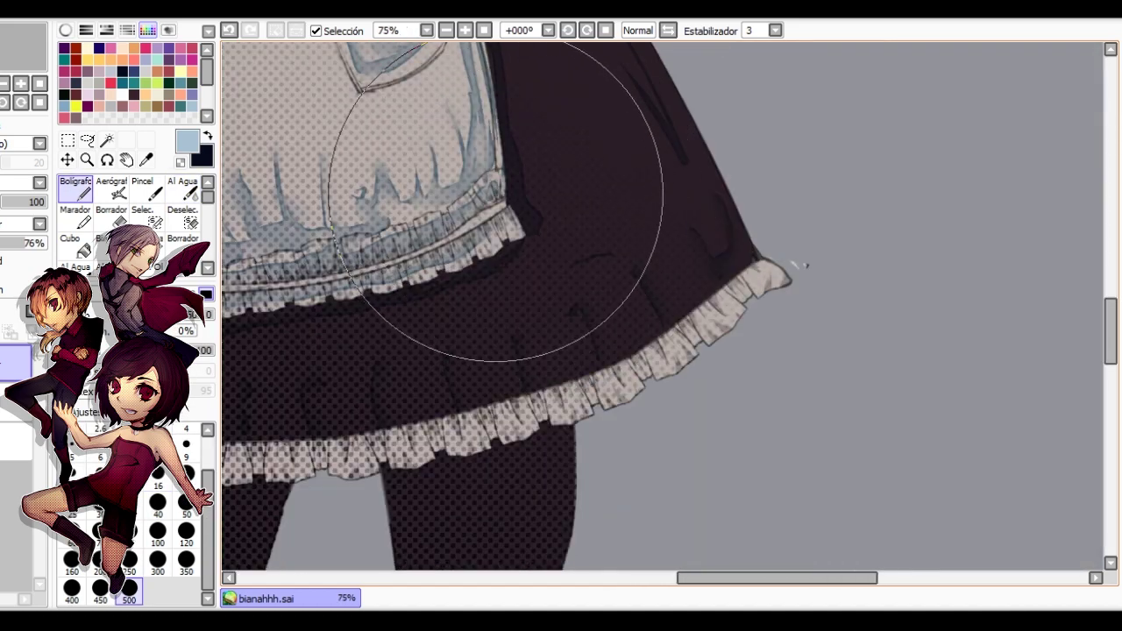
key(c)
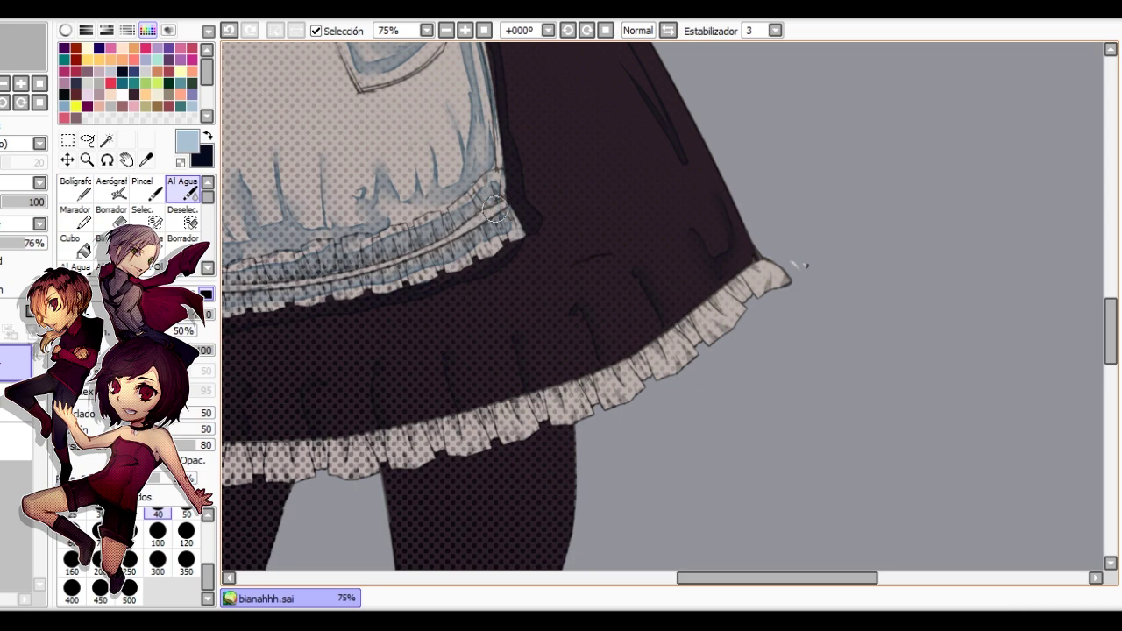
Erase excess shading along the apron's hem frill with the size 300 eraser.
scroll(495, 209, down, 2)
scroll(289, 241, up, 2)
key(e)
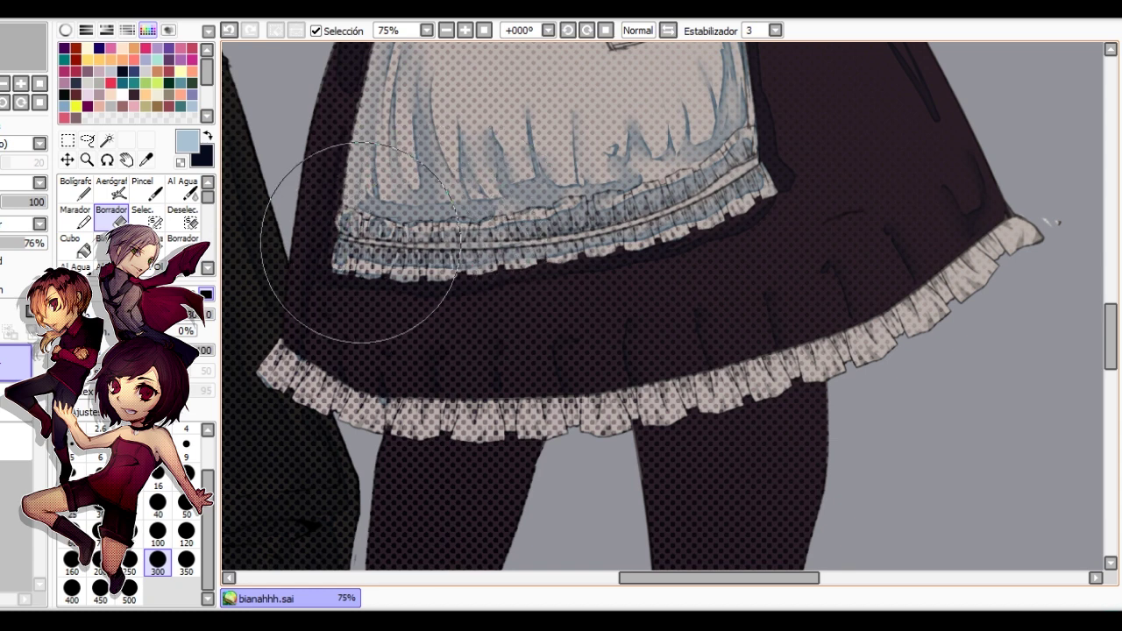
mouse_move(356, 238)
mouse_down()
mouse_move(372, 245)
mouse_move(348, 238)
mouse_up()
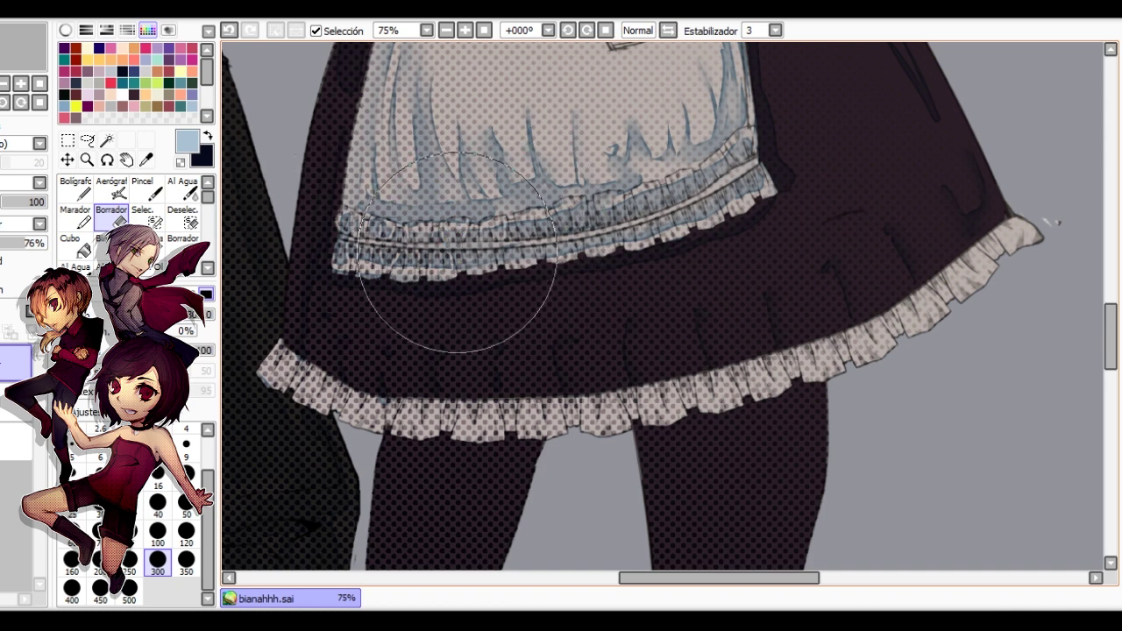
mouse_move(523, 235)
mouse_down()
mouse_move(560, 233)
mouse_move(573, 208)
mouse_move(572, 241)
mouse_move(552, 249)
mouse_move(555, 264)
mouse_move(605, 218)
mouse_move(620, 228)
mouse_move(623, 193)
mouse_move(629, 247)
mouse_move(652, 220)
mouse_move(655, 182)
mouse_move(664, 217)
mouse_move(674, 173)
mouse_move(702, 204)
mouse_move(713, 149)
mouse_move(632, 143)
mouse_move(570, 187)
mouse_move(723, 155)
mouse_move(725, 174)
mouse_move(705, 172)
mouse_move(715, 185)
mouse_move(729, 145)
mouse_move(737, 154)
mouse_move(732, 128)
mouse_move(723, 205)
mouse_up()
Blend the remaining shading on the apron's hem frill with the size 40 watercolour brush.
scroll(642, 228, down, 2)
click(184, 189)
scroll(631, 258, up, 2)
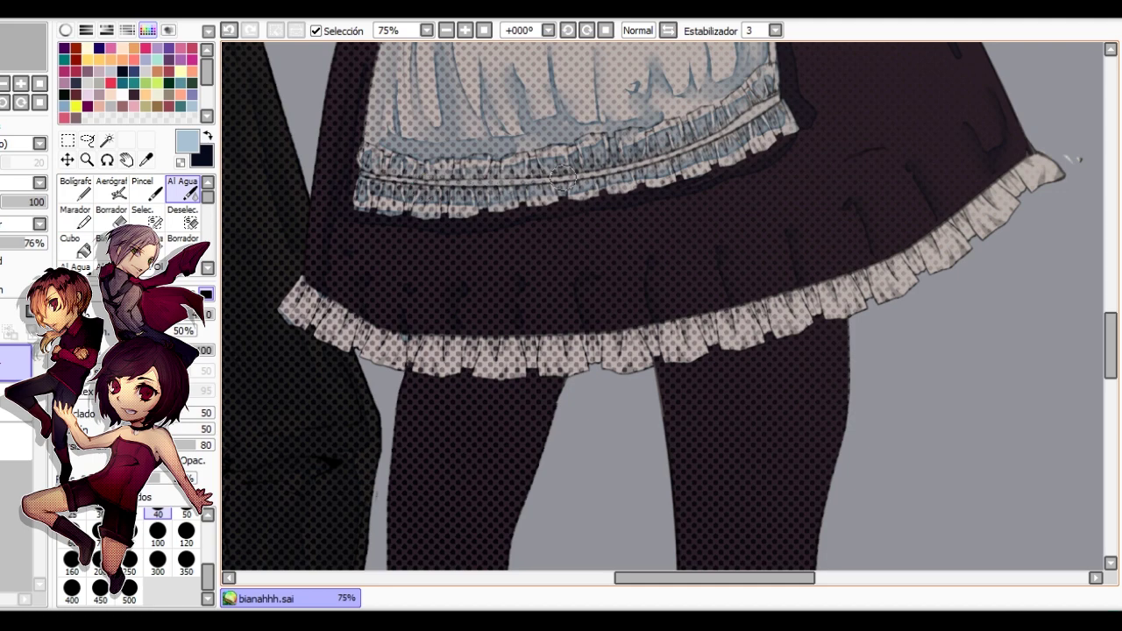
Paint fold shadows on the woman's dark skirt beside the apron with the size 500 pen.
scroll(772, 98, down, 2)
drag(714, 228, 539, 315)
key(h)
drag(737, 111, 526, 212)
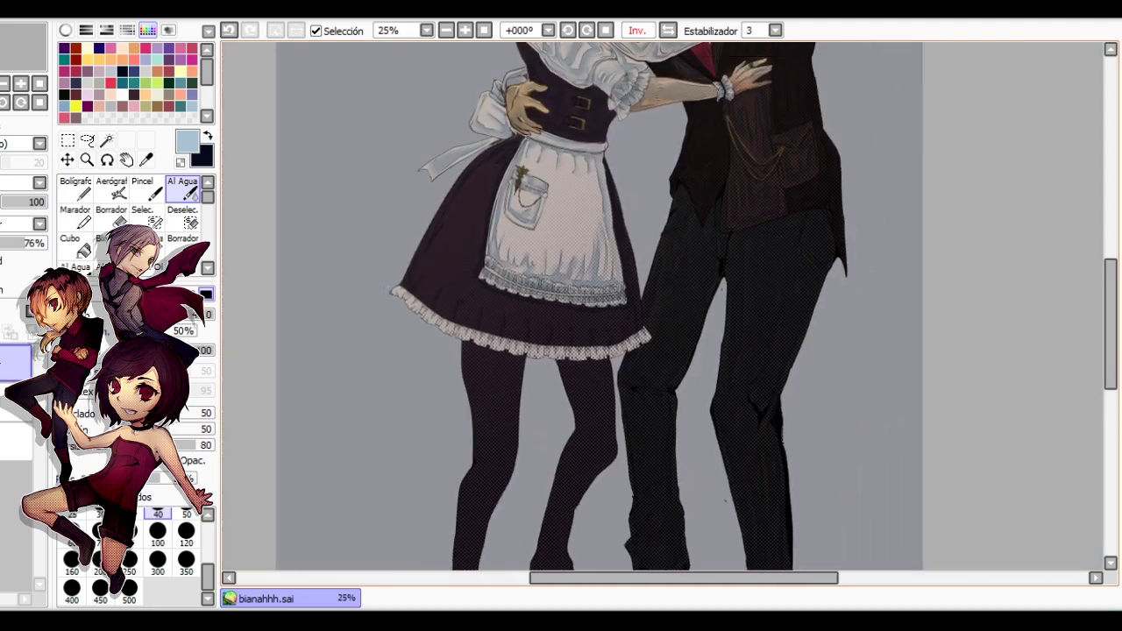
scroll(491, 211, down, 2)
key(n)
scroll(504, 223, up, 3)
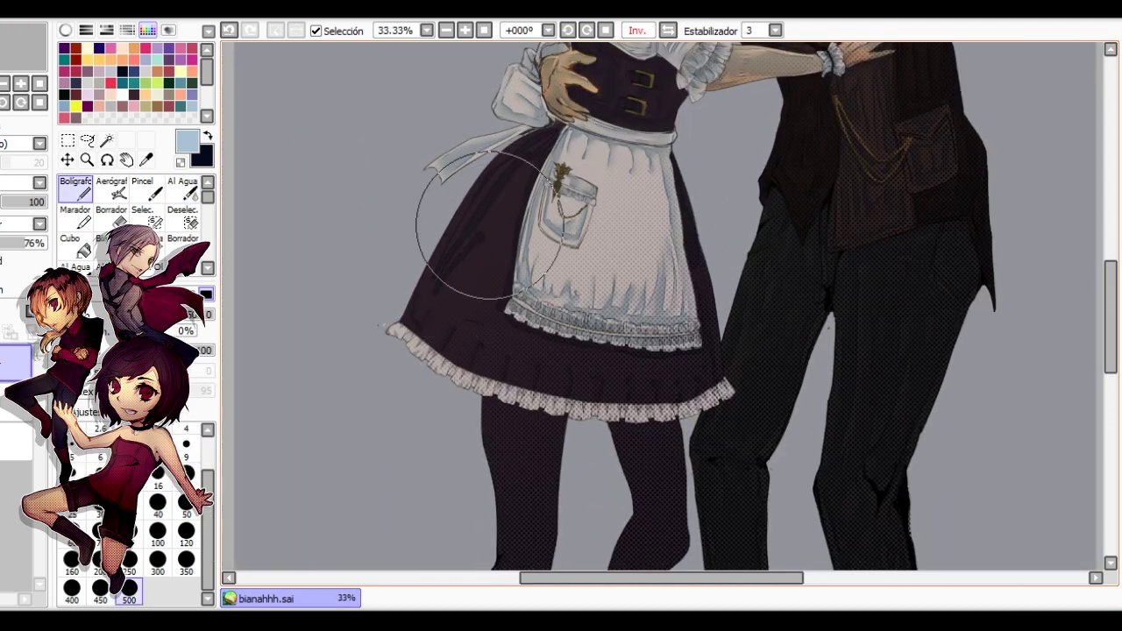
key(h)
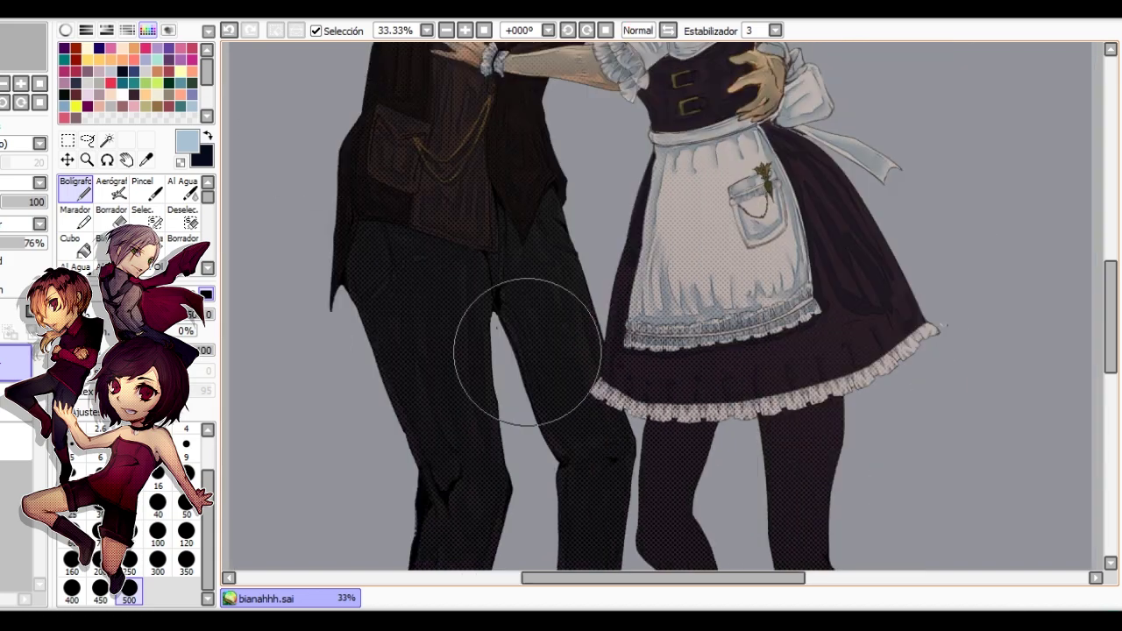
scroll(845, 315, up, 3)
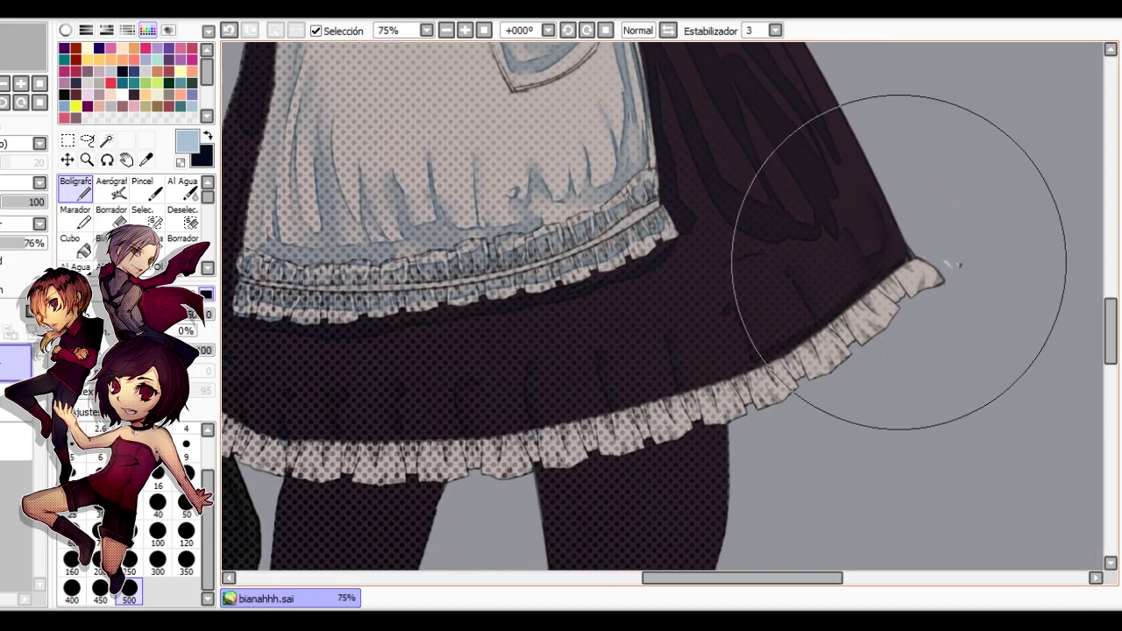
Shade the skirt along the upper edge of its hem frill with the size 500 pen.
drag(377, 449, 627, 420)
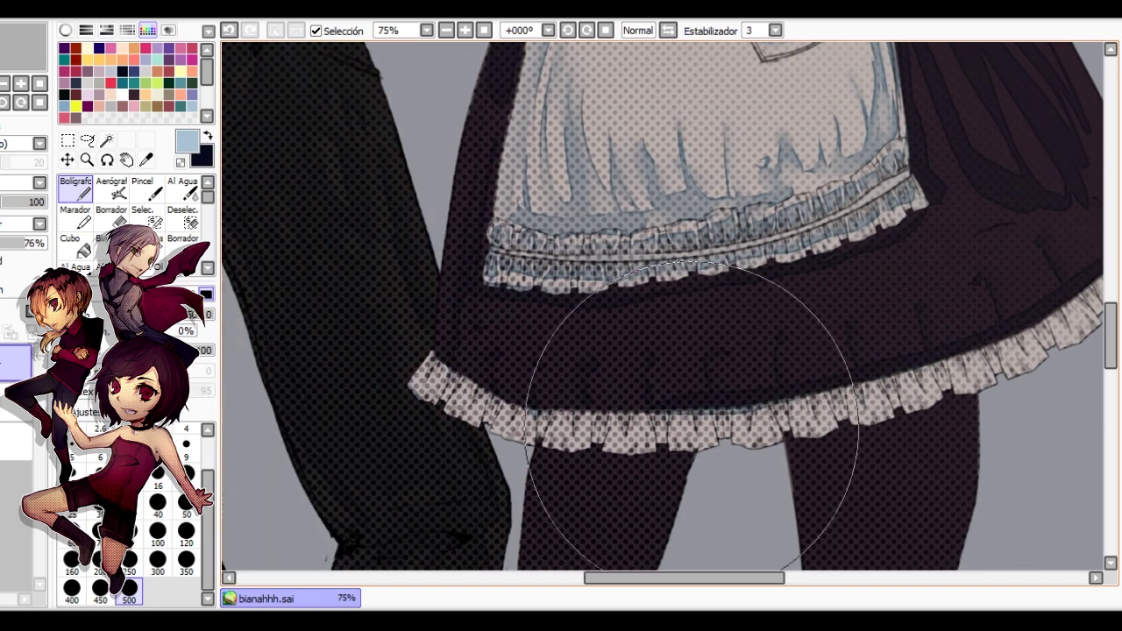
scroll(577, 363, down, 4)
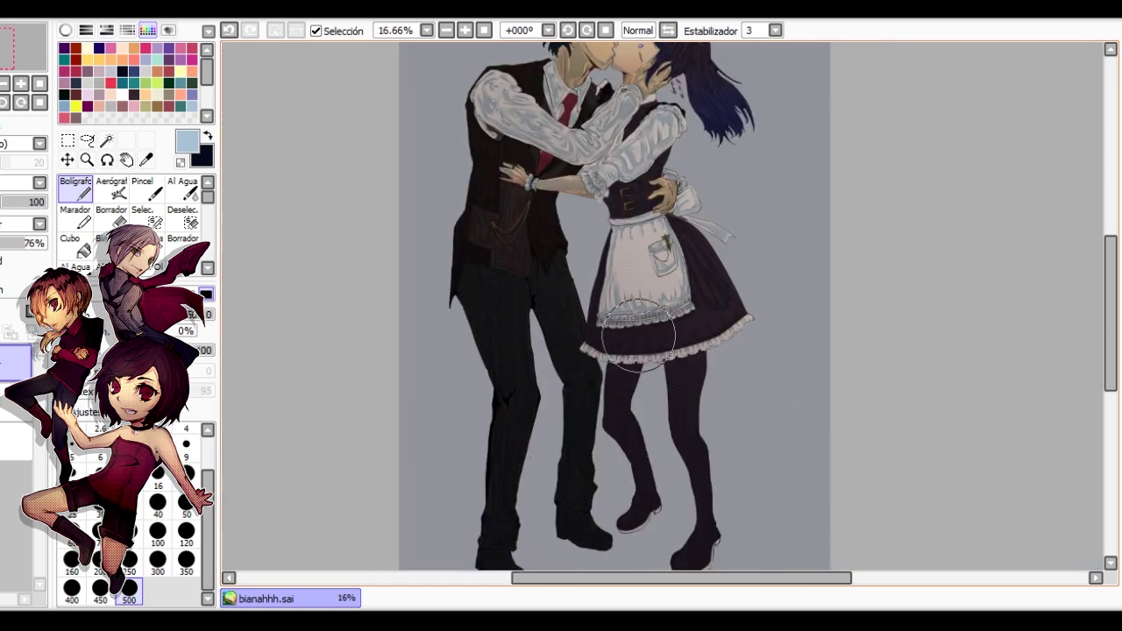
key(h)
scroll(618, 305, up, 3)
scroll(583, 392, up, 1)
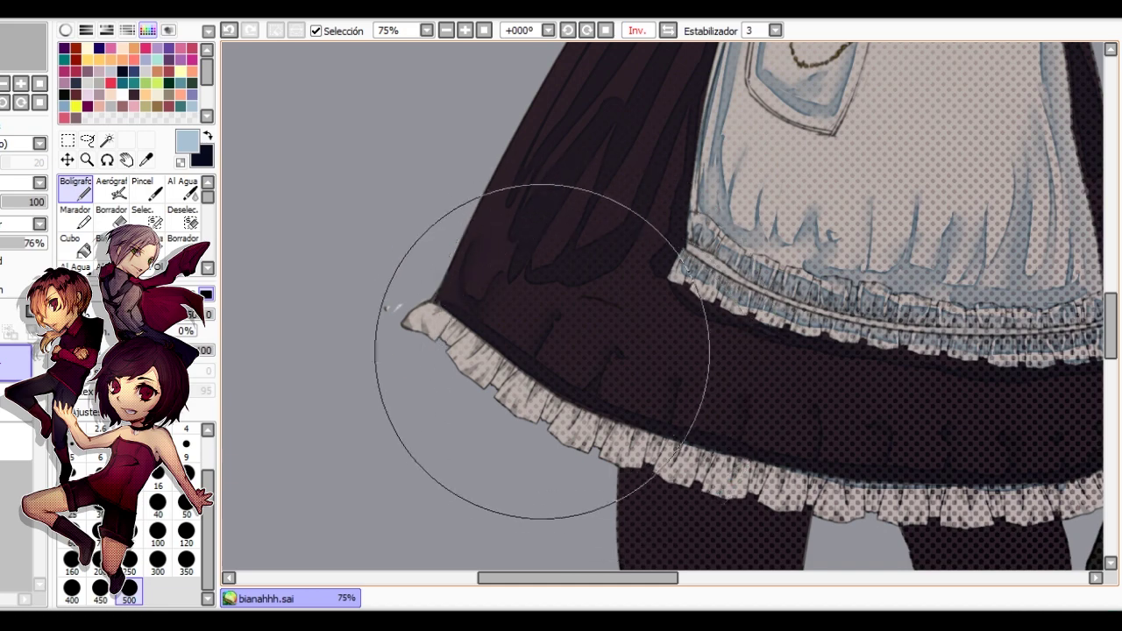
drag(489, 321, 520, 318)
Add short fold shadows to the lower skirt between the apron and the hem frill with the pen.
scroll(561, 307, down, 2)
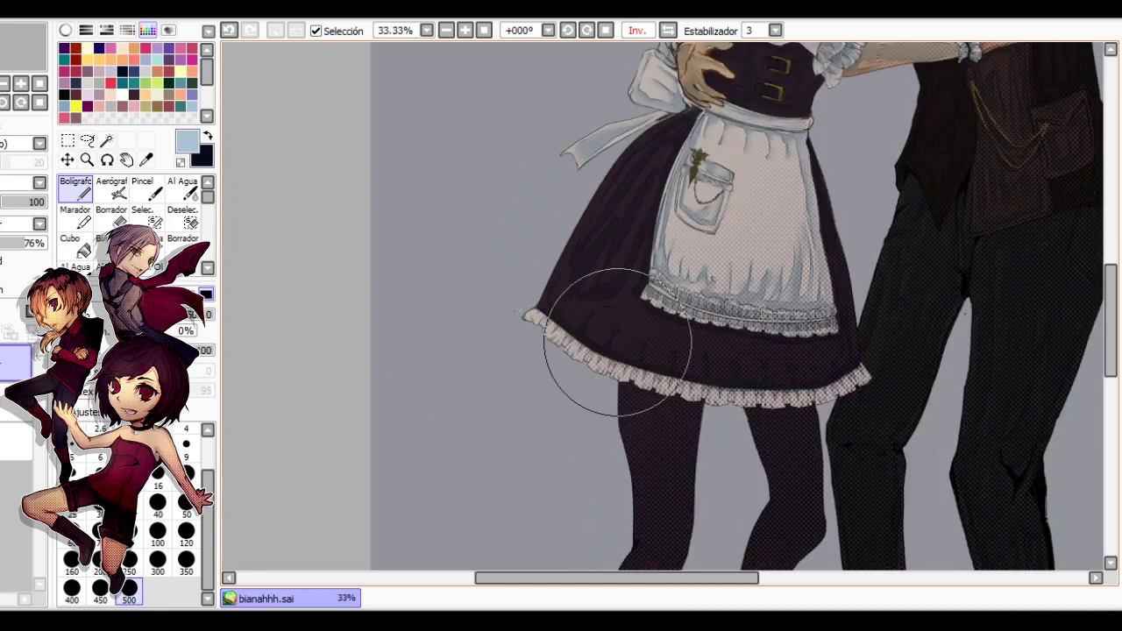
scroll(614, 342, up, 2)
key(h)
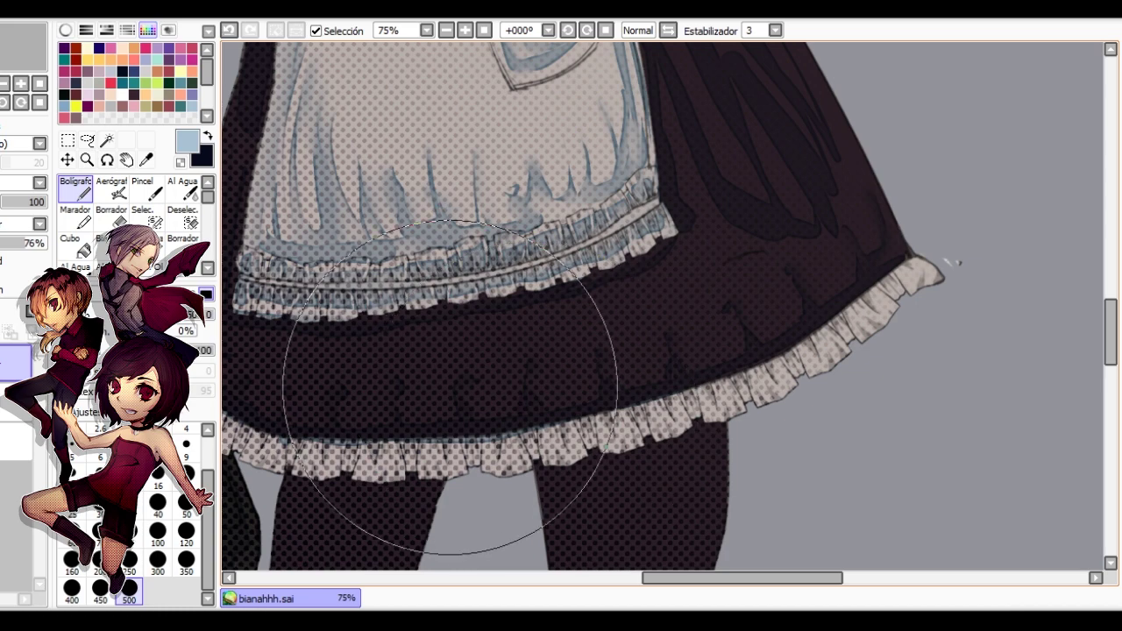
drag(340, 427, 486, 380)
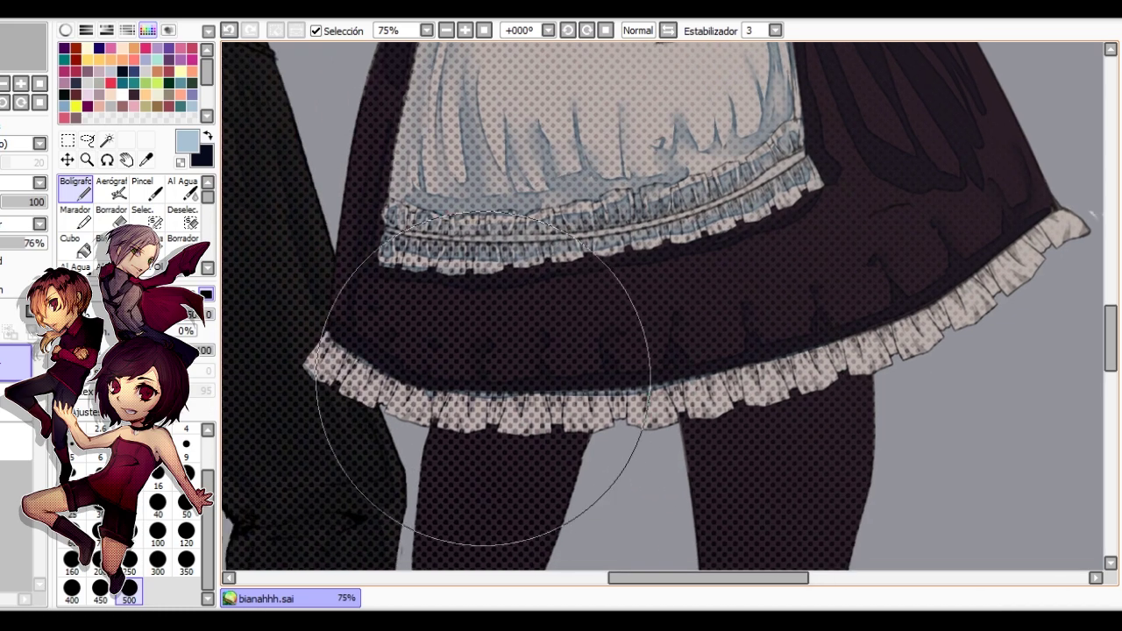
scroll(428, 312, down, 3)
scroll(491, 333, up, 3)
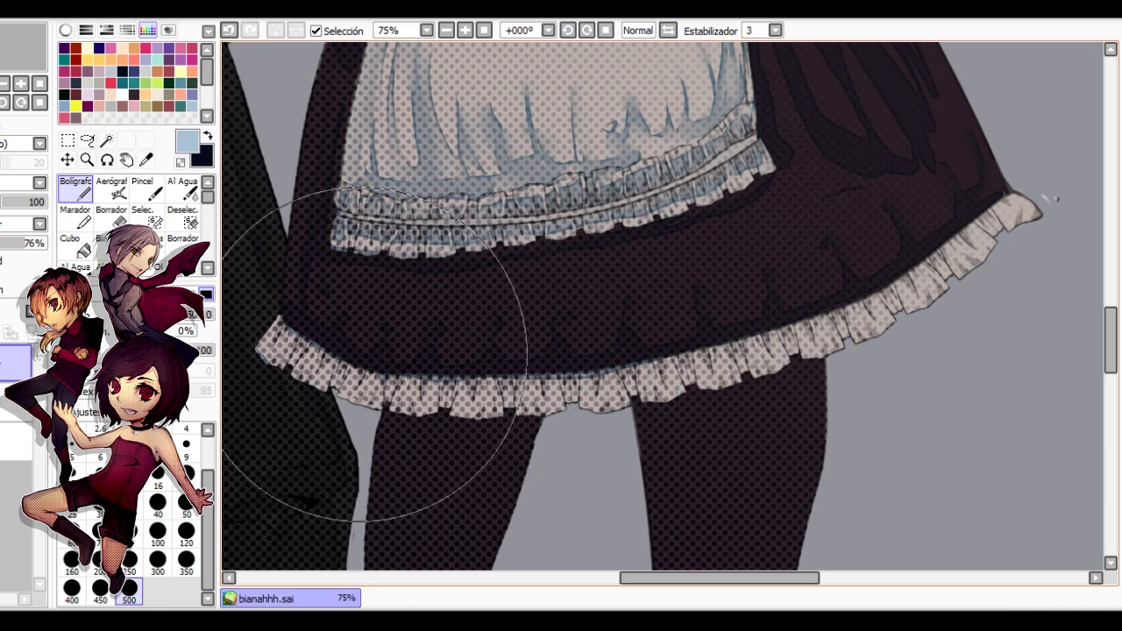
Blend the lower skirt's shading above the hem frill with the size 40 watercolour brush.
scroll(366, 319, down, 3)
click(183, 188)
scroll(409, 338, up, 4)
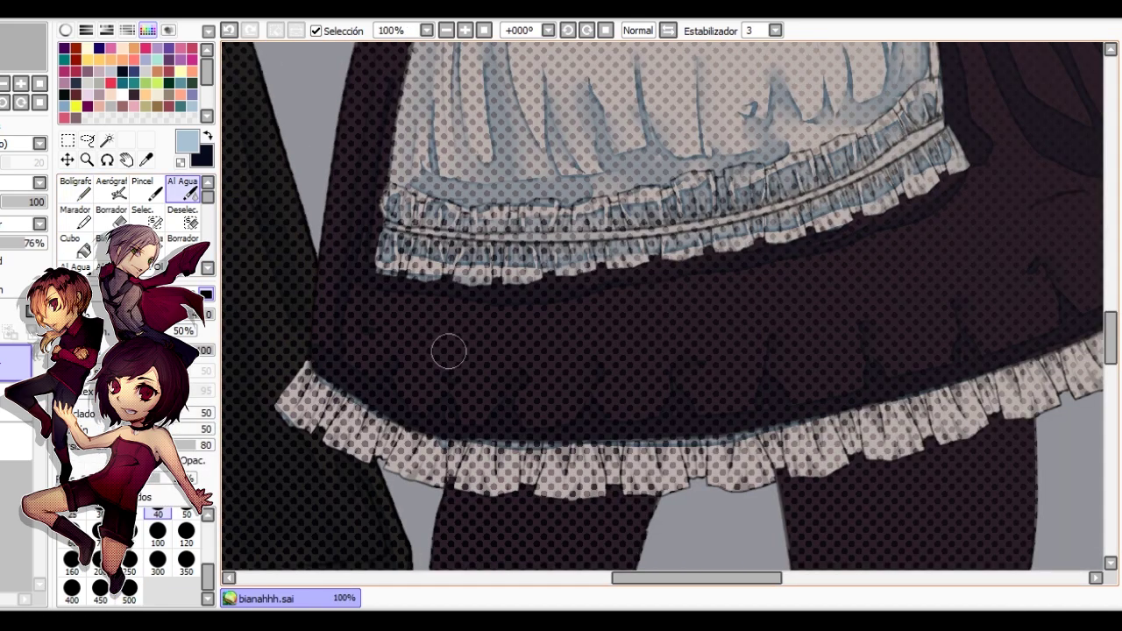
scroll(504, 372, down, 1)
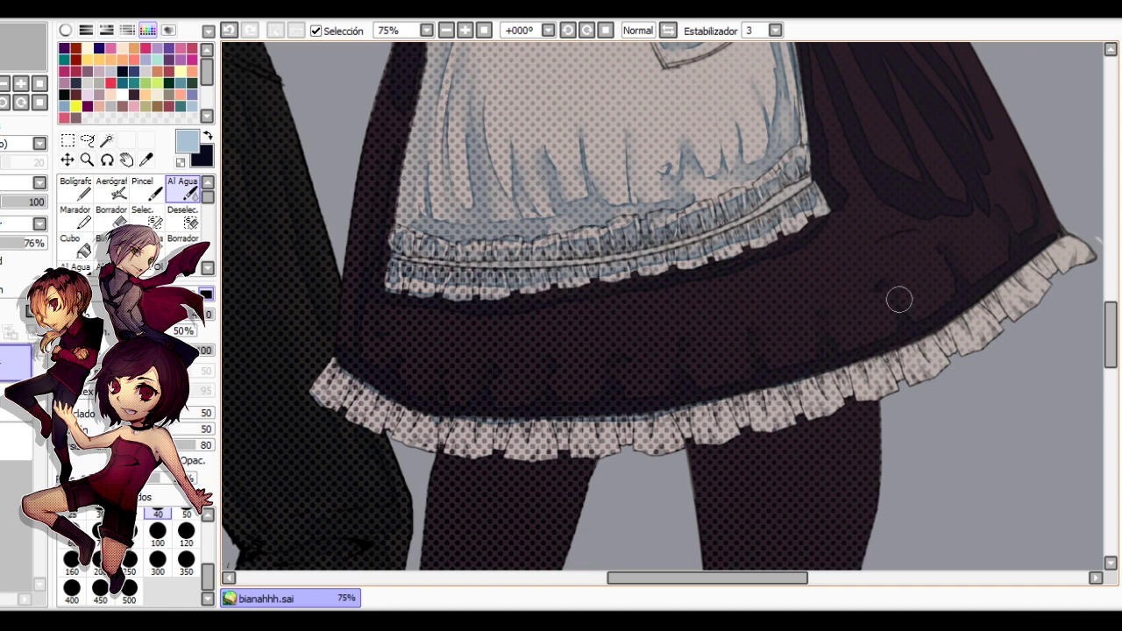
drag(900, 300, 686, 309)
Erase excess shading on the lower skirt with the size 300 eraser.
key(e)
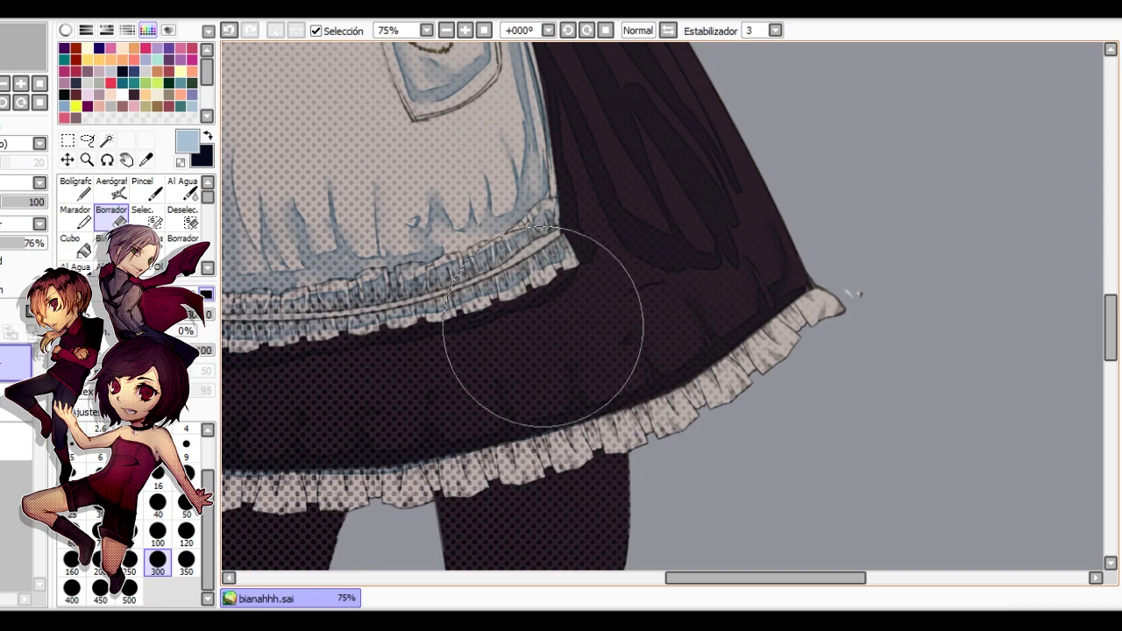
scroll(428, 370, down, 3)
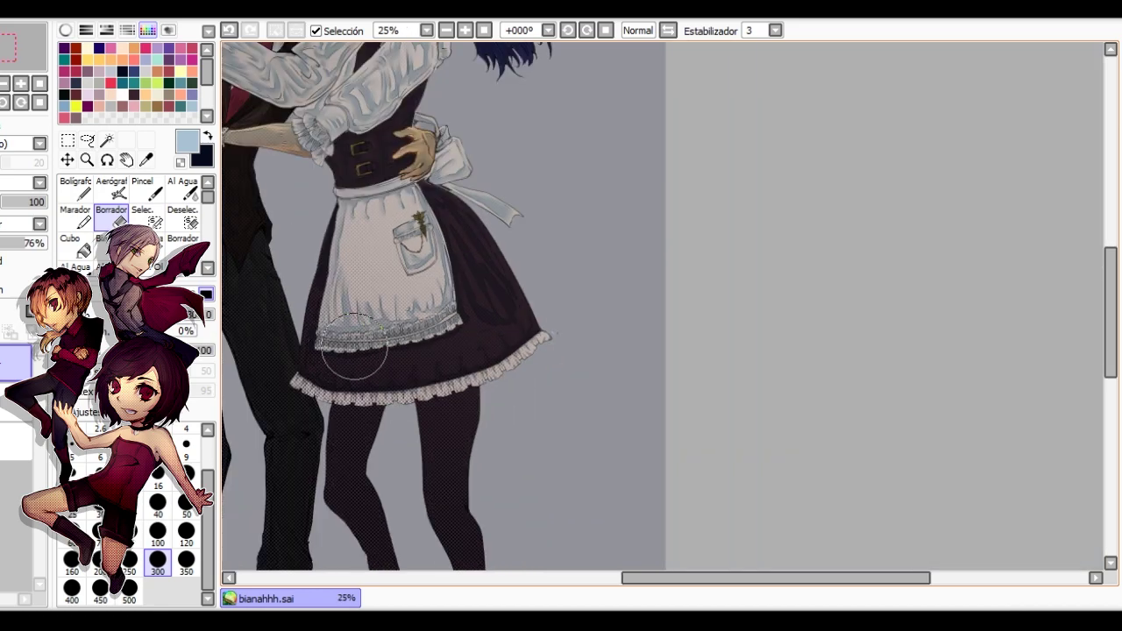
scroll(351, 345, up, 3)
scroll(414, 473, down, 2)
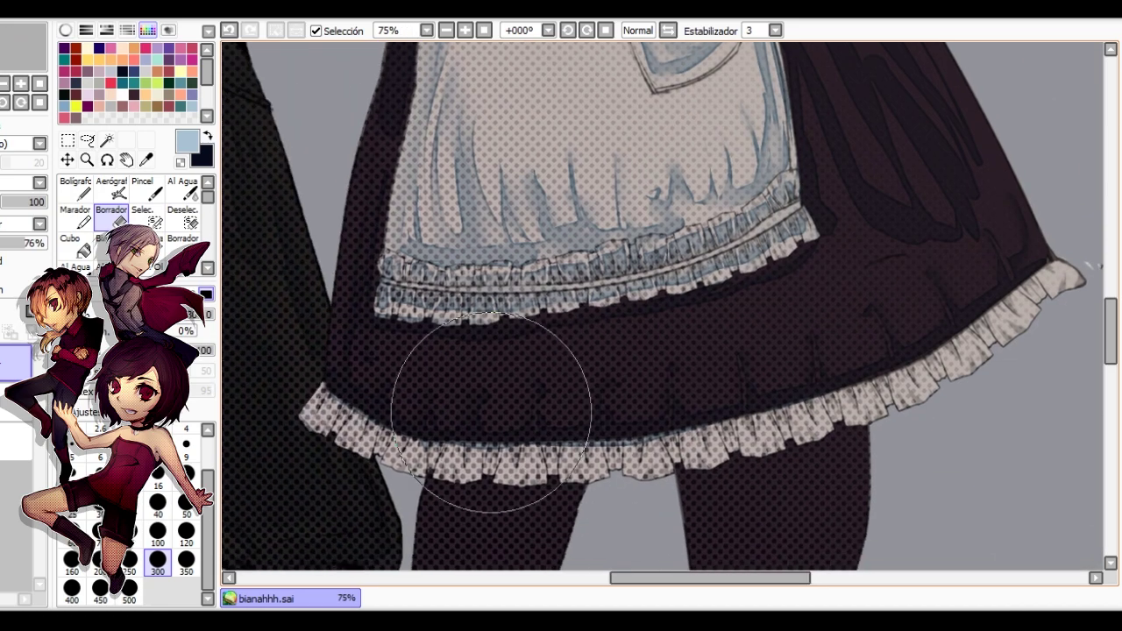
Blend the long fold shadows on the skirt's outer side with the size 100 watercolour brush.
scroll(492, 364, down, 3)
scroll(492, 364, down, 1)
key(h)
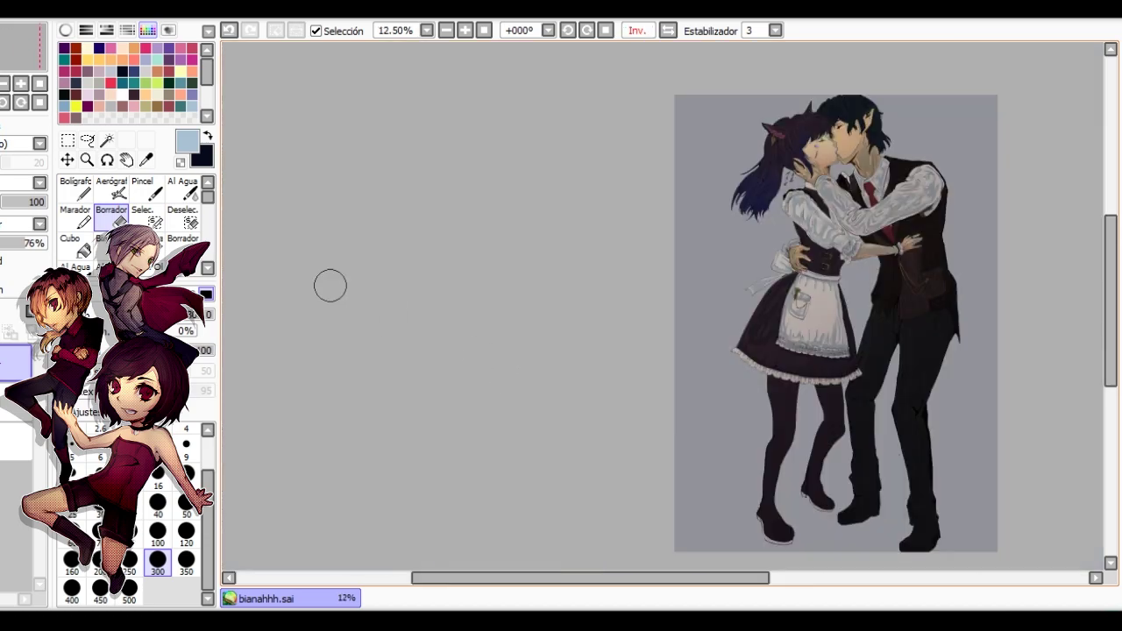
click(184, 190)
drag(770, 383, 420, 380)
scroll(421, 379, up, 4)
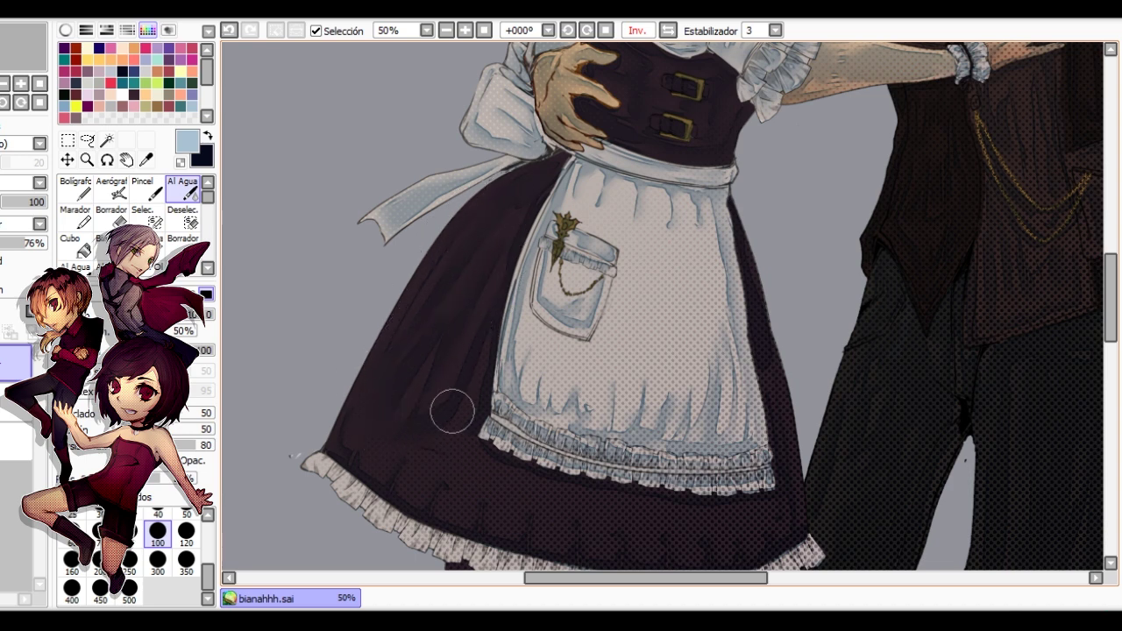
Touch up the skirt folds near the apron's corner with the size 500 pen and return to the watercolour brush.
key(h)
drag(789, 395, 598, 294)
key(n)
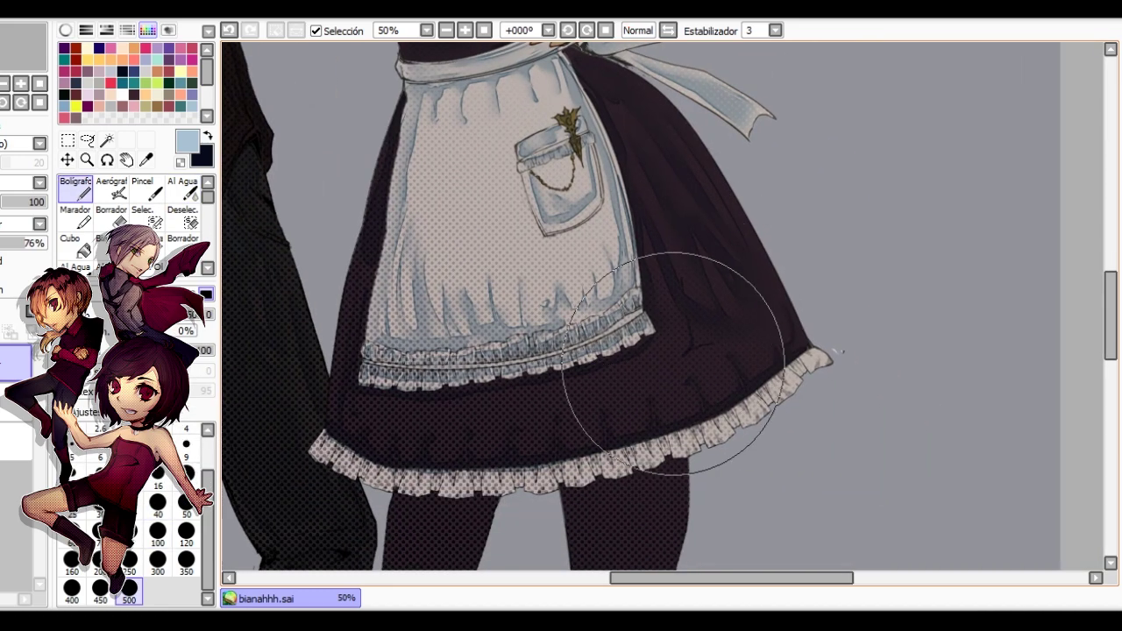
key(c)
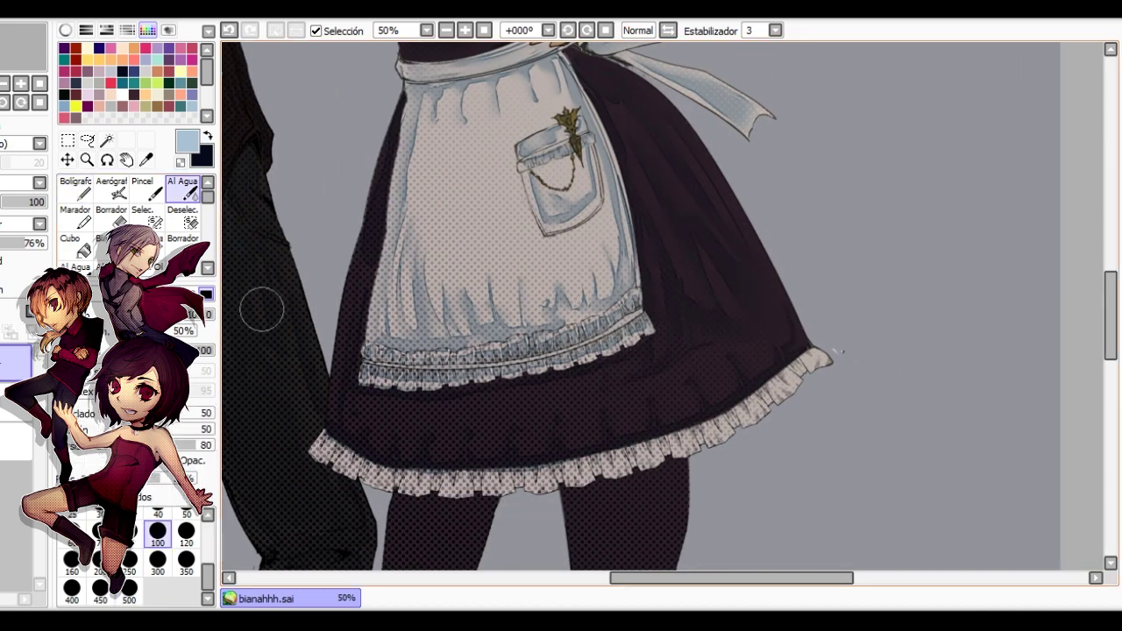
Hide the shading, pick the skirt's base colour and paint over the stray dark line beside the apron's corner on the colour layer.
scroll(507, 318, up, 1)
click(2, 363)
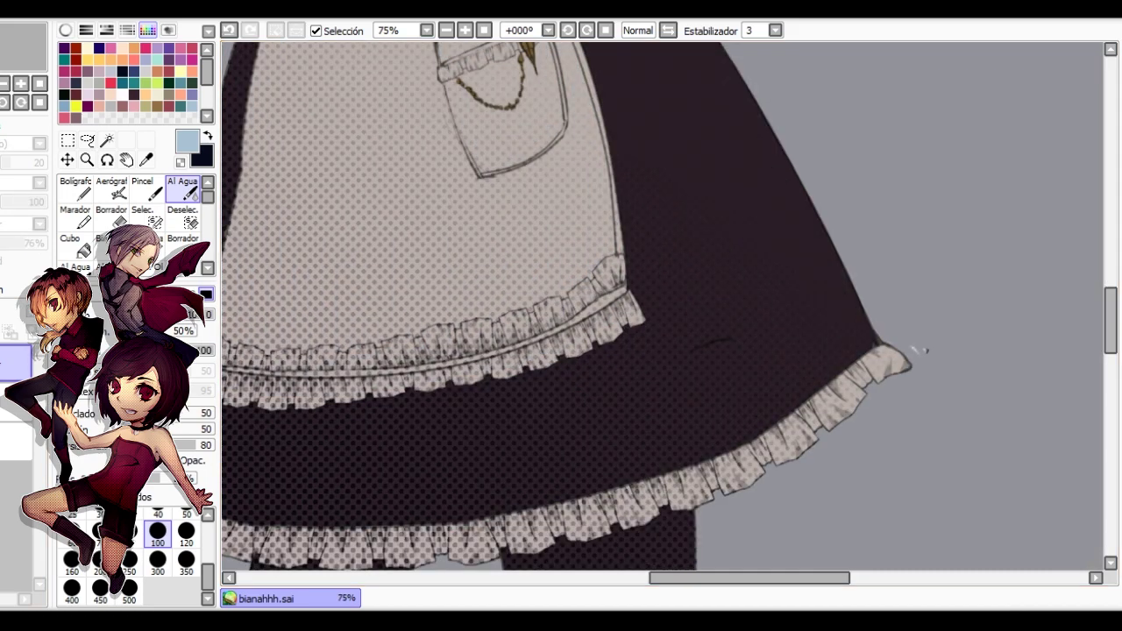
scroll(718, 341, up, 4)
click(14, 401)
right_click(666, 347)
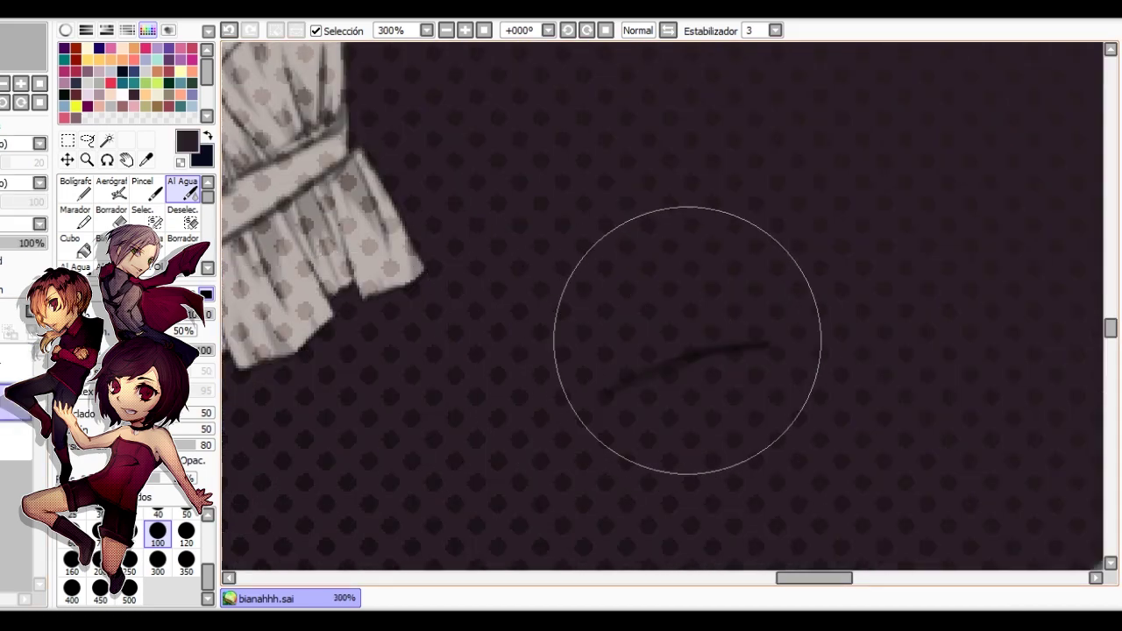
key(n)
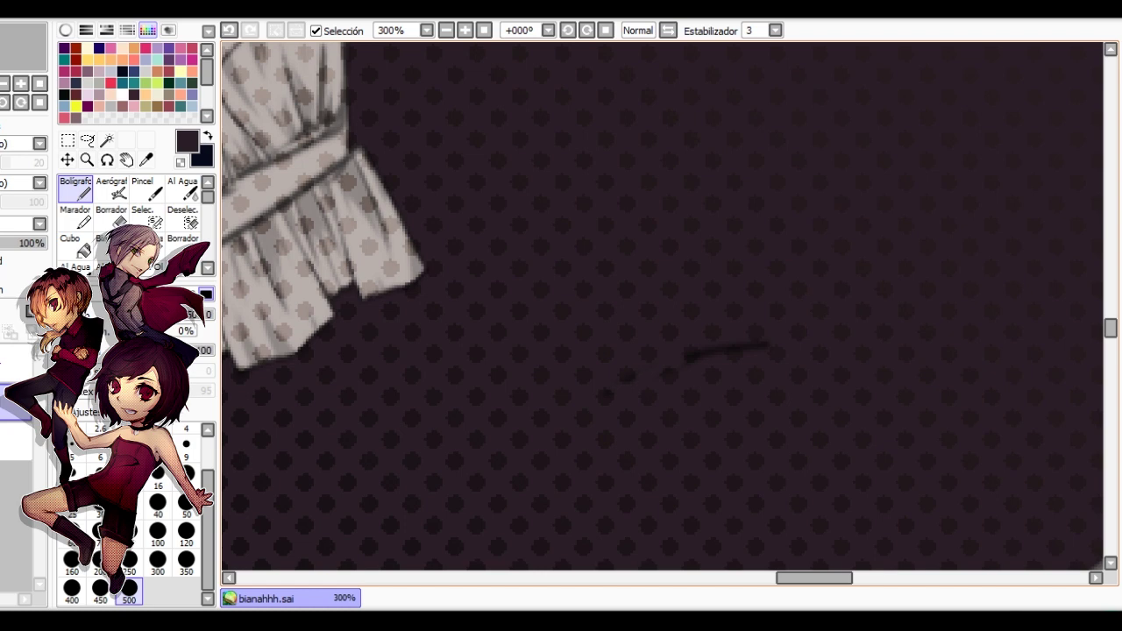
click(230, 29)
scroll(757, 319, down, 8)
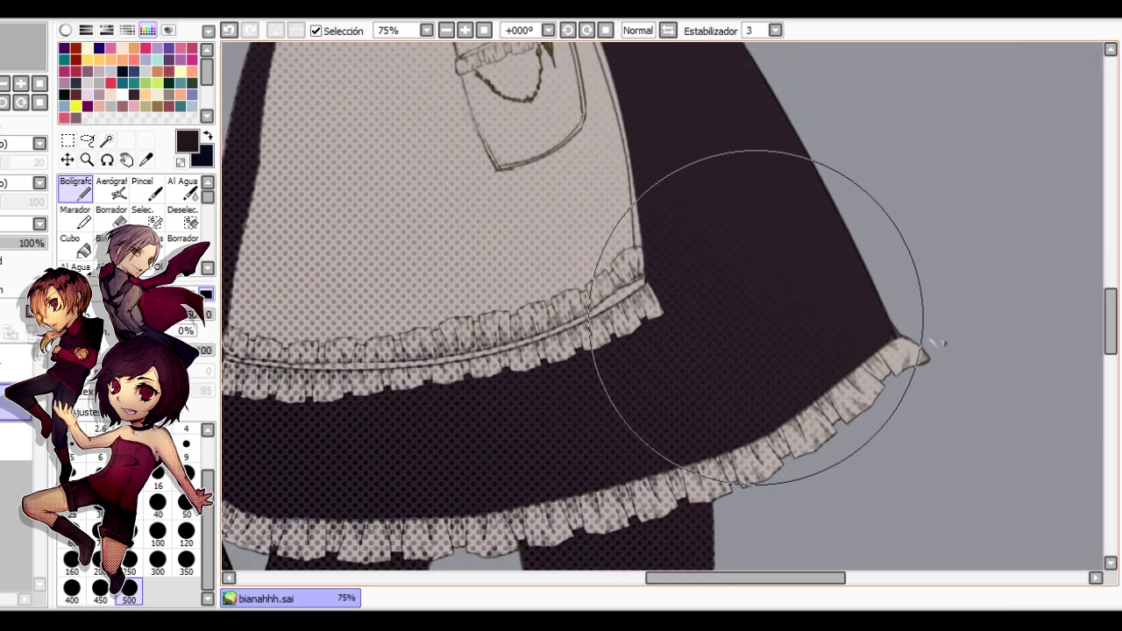
Return to the shading layer with the light blue swatch and shade the skirt beside the apron's corner.
click(15, 363)
click(192, 106)
scroll(606, 335, up, 3)
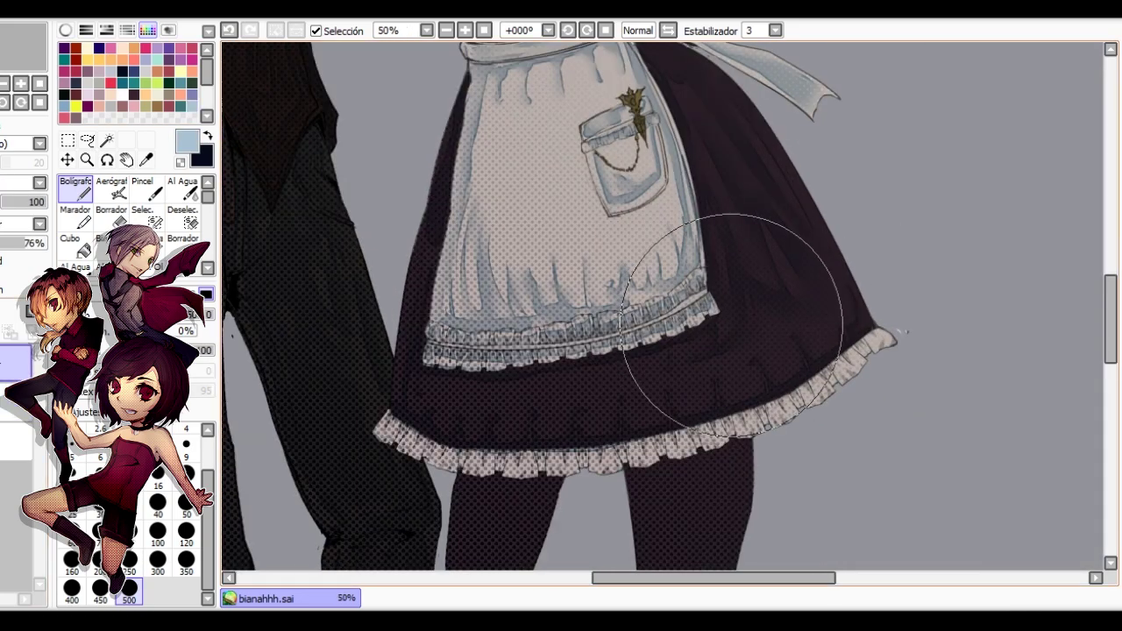
Blend the shading at the skirt's lower outer corner with the size 100 watercolour brush.
key(h)
scroll(601, 275, down, 4)
click(183, 190)
scroll(491, 278, up, 3)
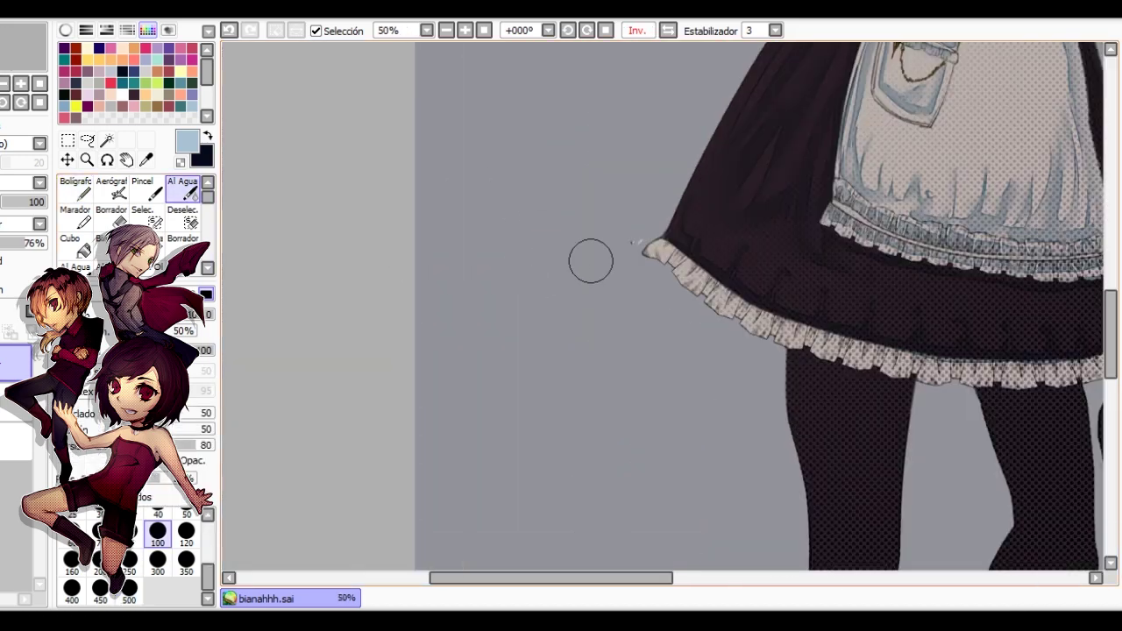
scroll(694, 269, down, 2)
drag(682, 286, 456, 338)
scroll(529, 272, up, 2)
scroll(454, 329, up, 1)
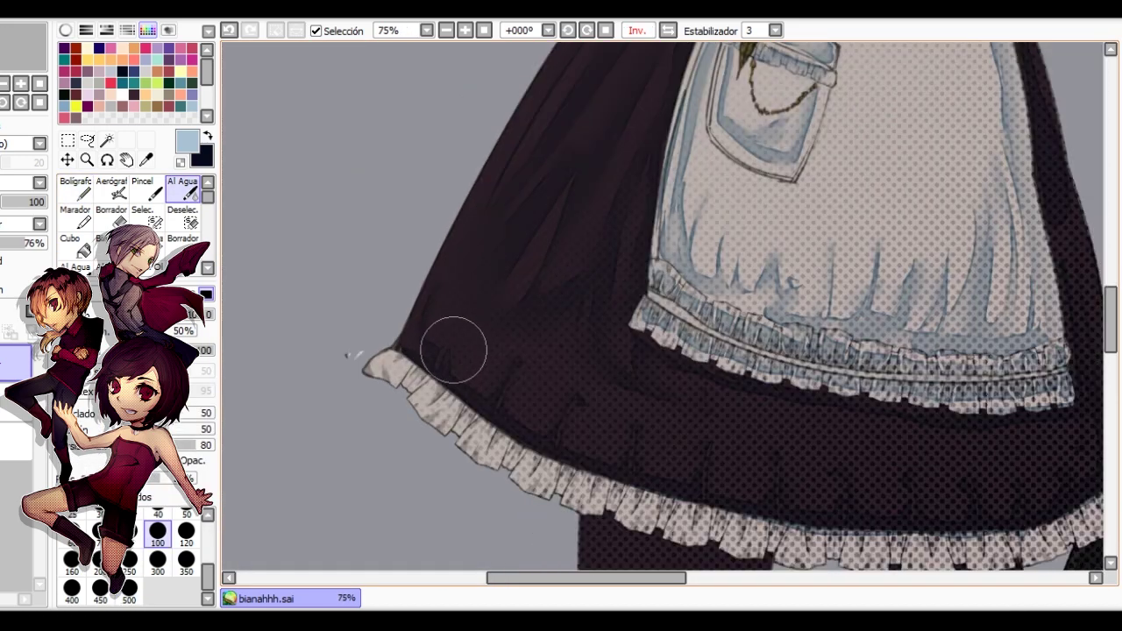
Blend the skirt's fold shadows along the apron's side up to the waist with the size 100 watercolour brush.
scroll(524, 236, down, 1)
scroll(526, 230, up, 1)
scroll(584, 157, down, 2)
scroll(584, 157, up, 2)
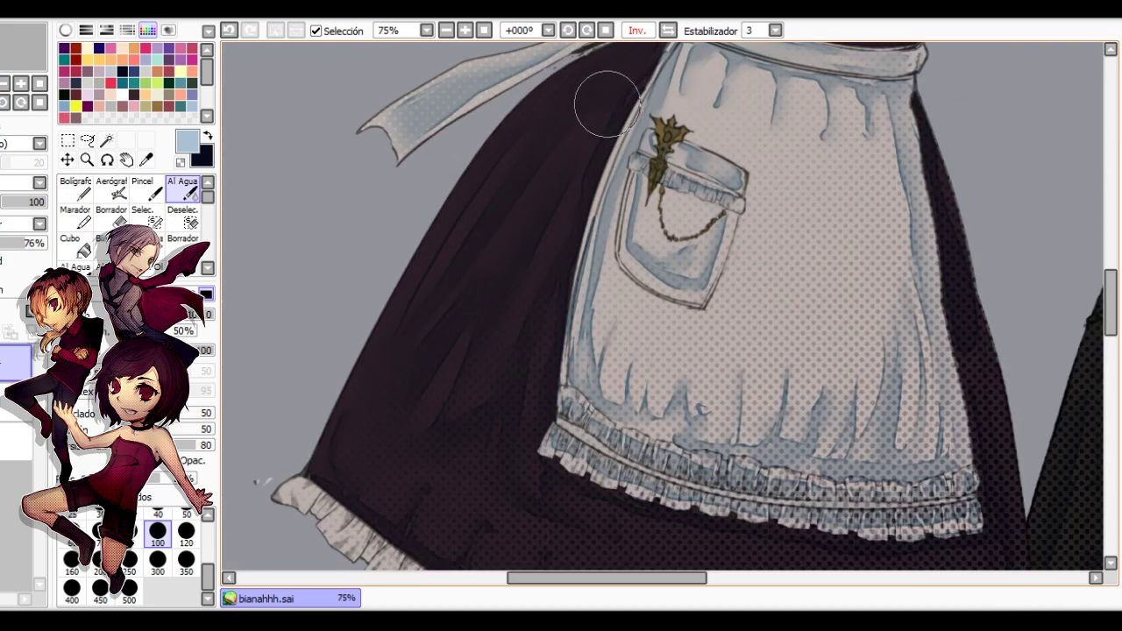
scroll(546, 263, down, 1)
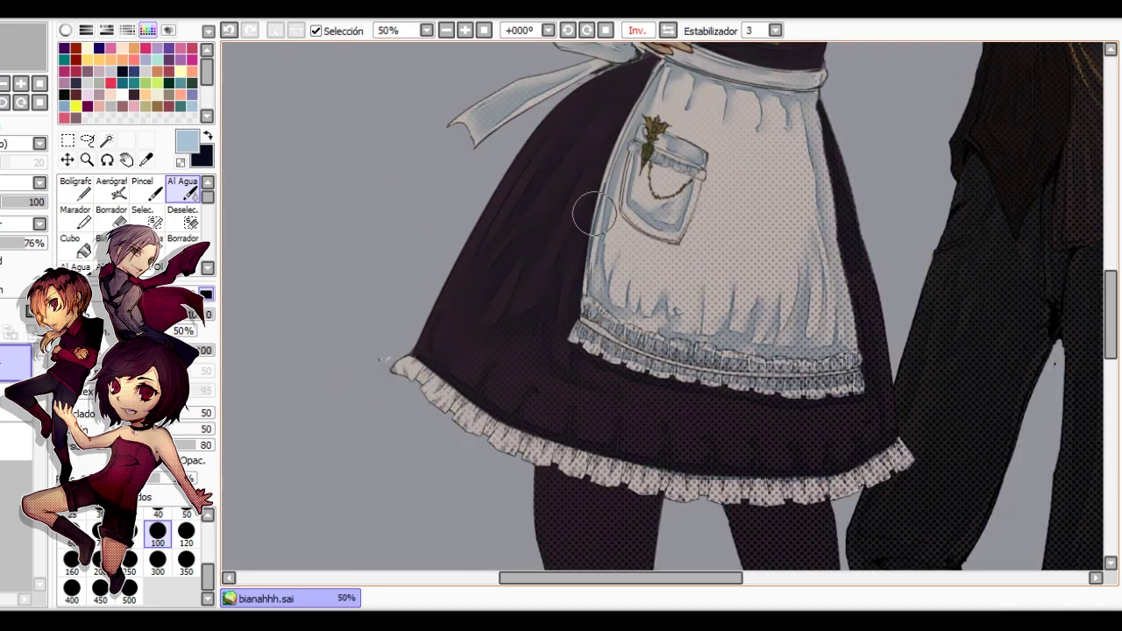
scroll(579, 320, up, 1)
drag(606, 178, 566, 288)
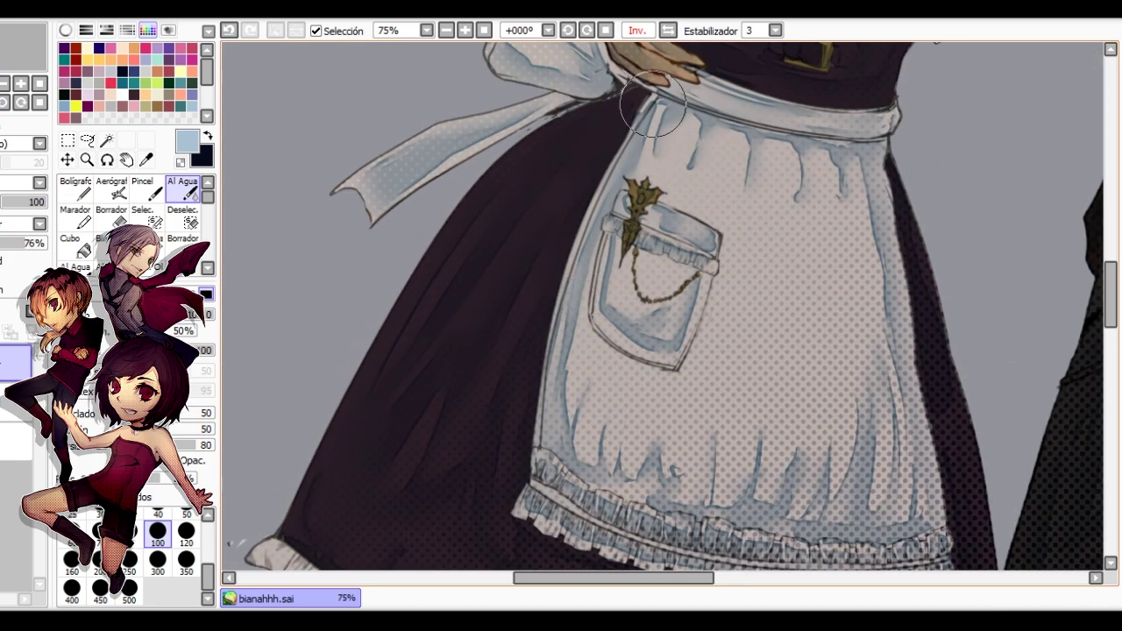
scroll(596, 314, up, 1)
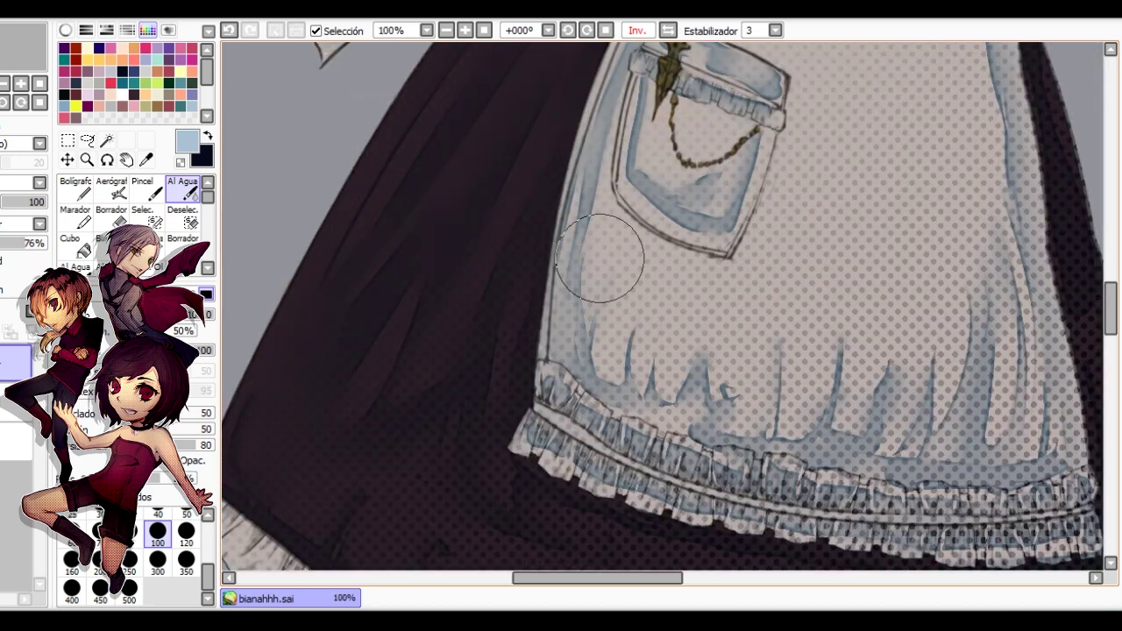
Lighten the apron's shading with the size 300 eraser and blend its lower corner beside the pocket with the size 40 watercolour brush.
click(111, 218)
scroll(609, 300, down, 2)
key(h)
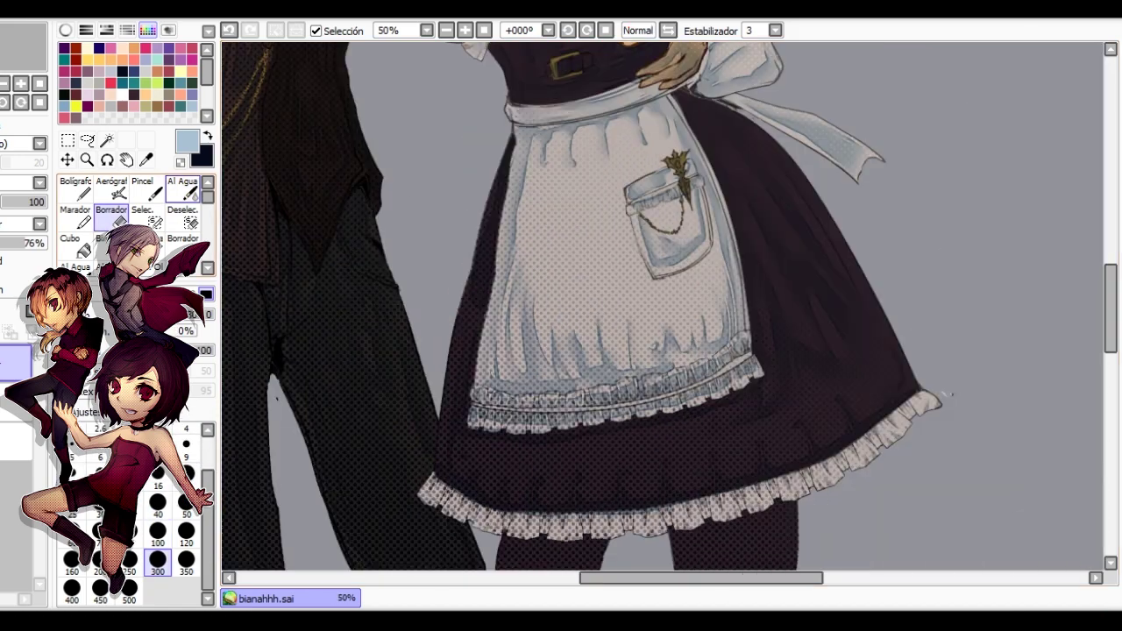
key(e)
scroll(716, 282, up, 2)
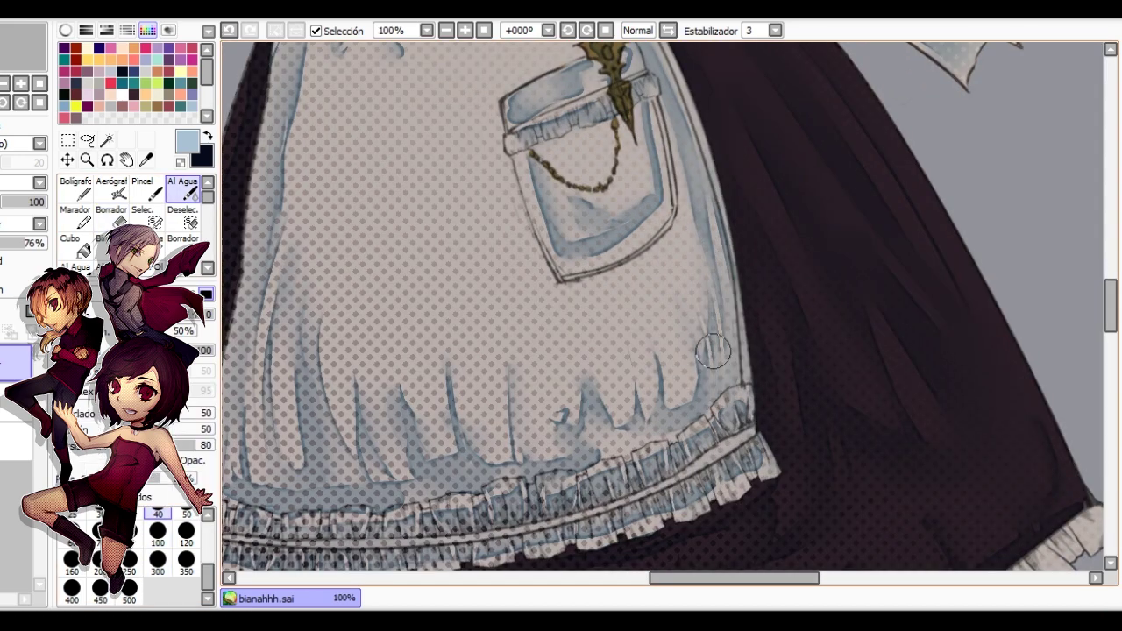
scroll(596, 453, down, 3)
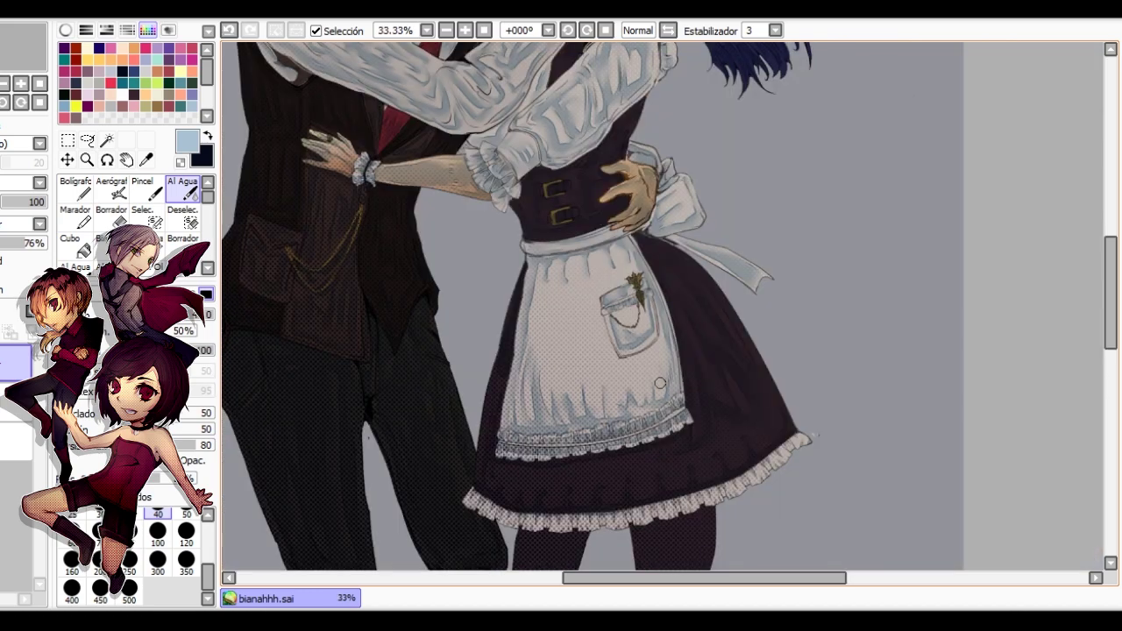
scroll(676, 376, up, 3)
Rework the folds above the apron's ruffled hem with the light blue pen, the watercolour brush and the size 300 eraser.
key(e)
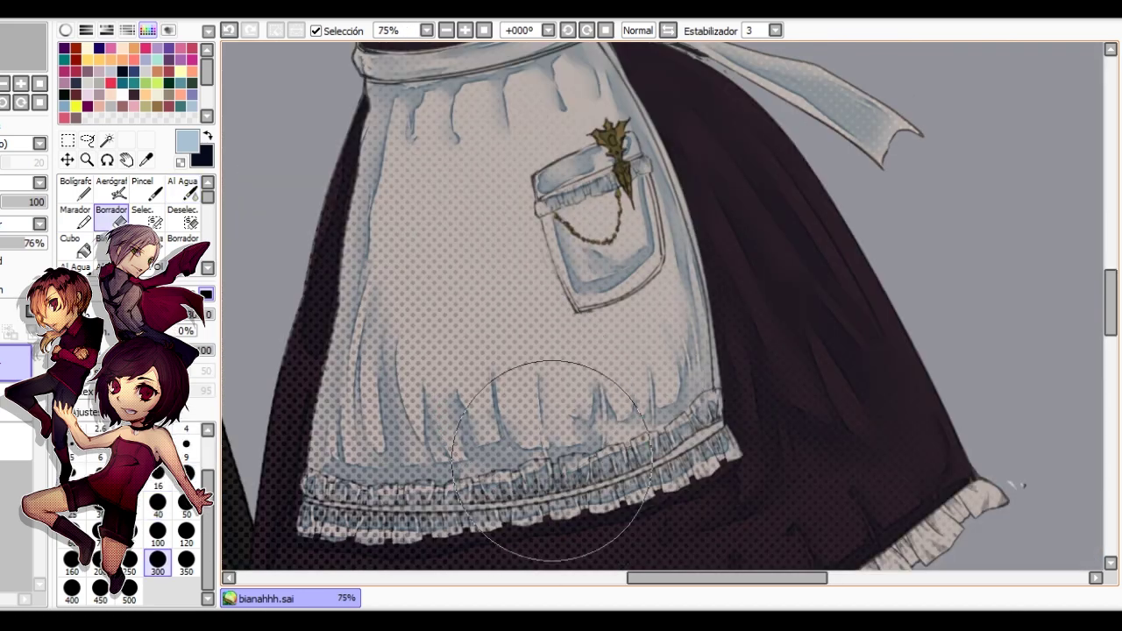
key(n)
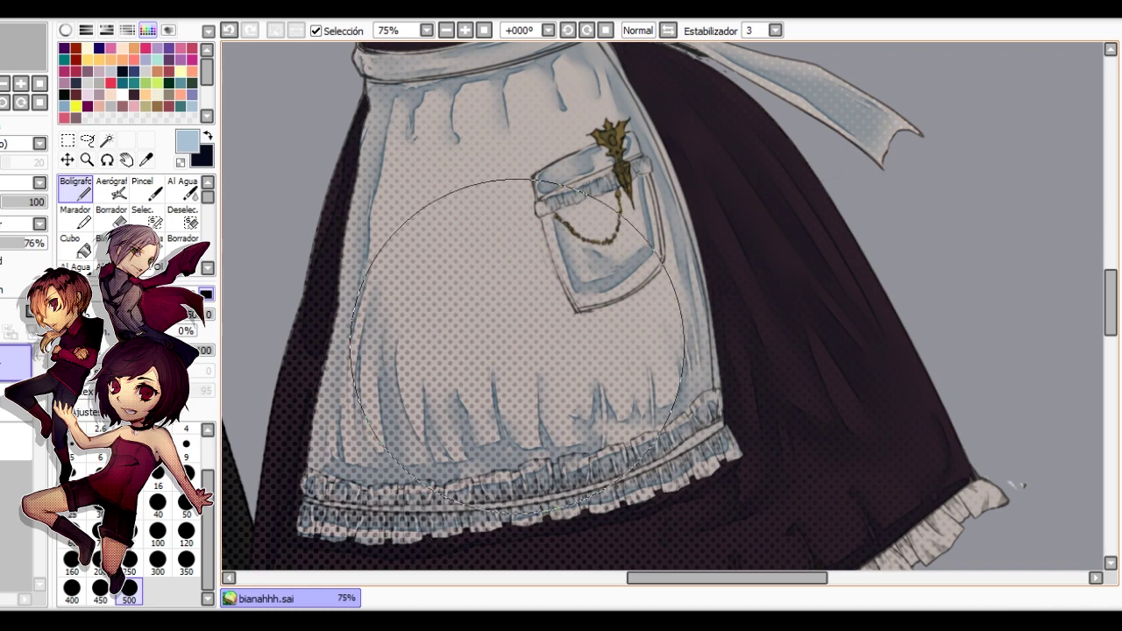
click(183, 190)
key(e)
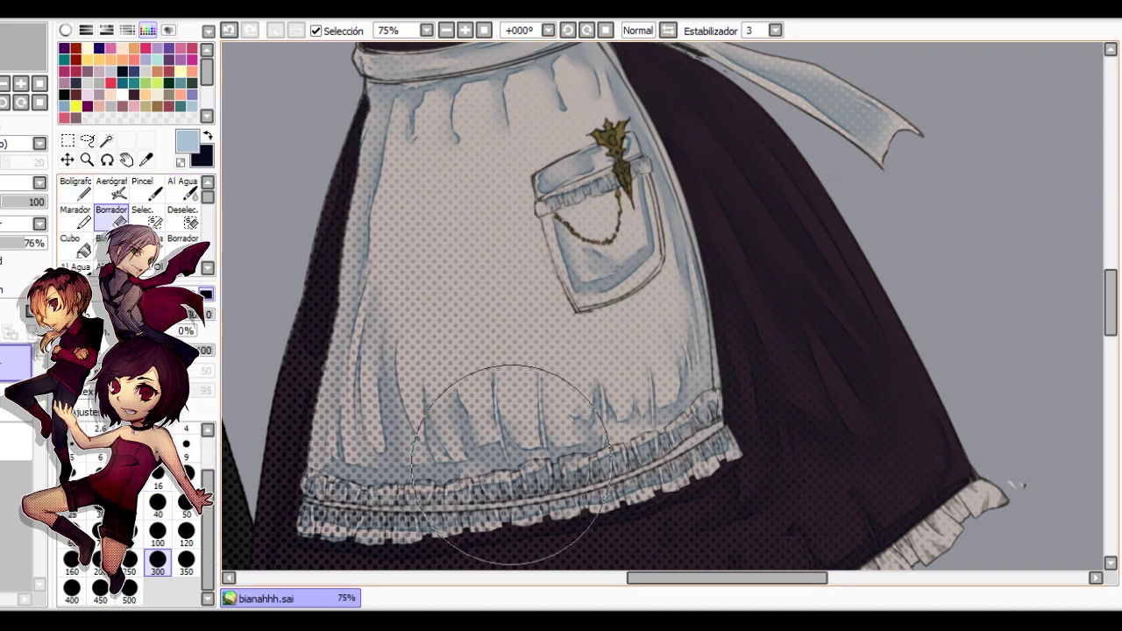
scroll(426, 413, down, 2)
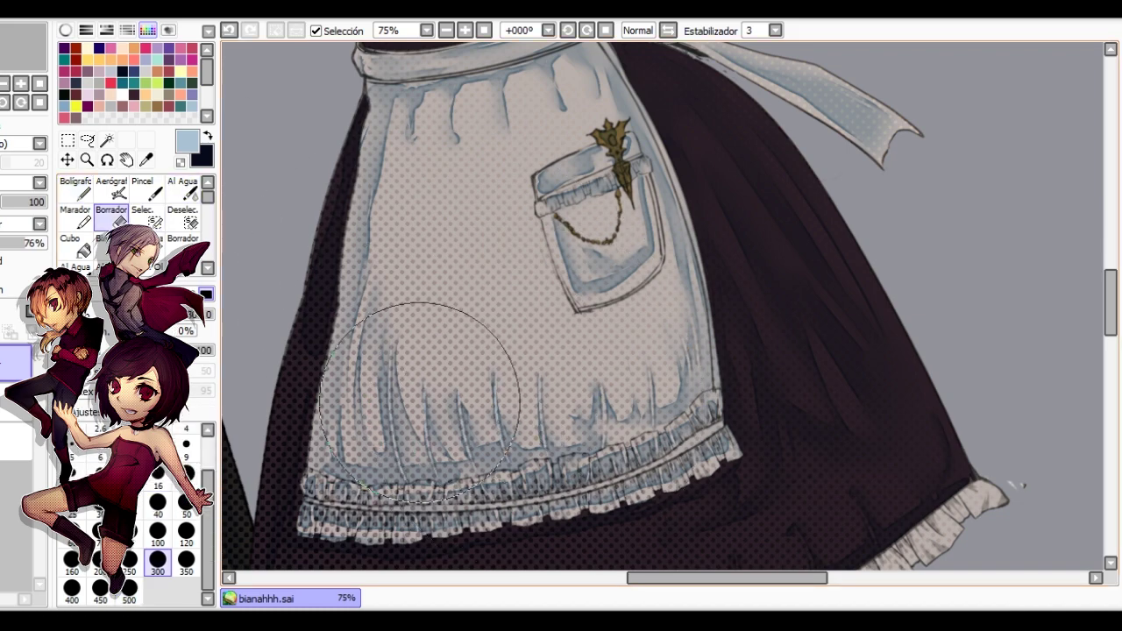
Soften the gather shading beneath the apron's waistband with the size 40 watercolour brush and the size 300 eraser.
scroll(400, 351, down, 2)
scroll(442, 290, up, 4)
key(b)
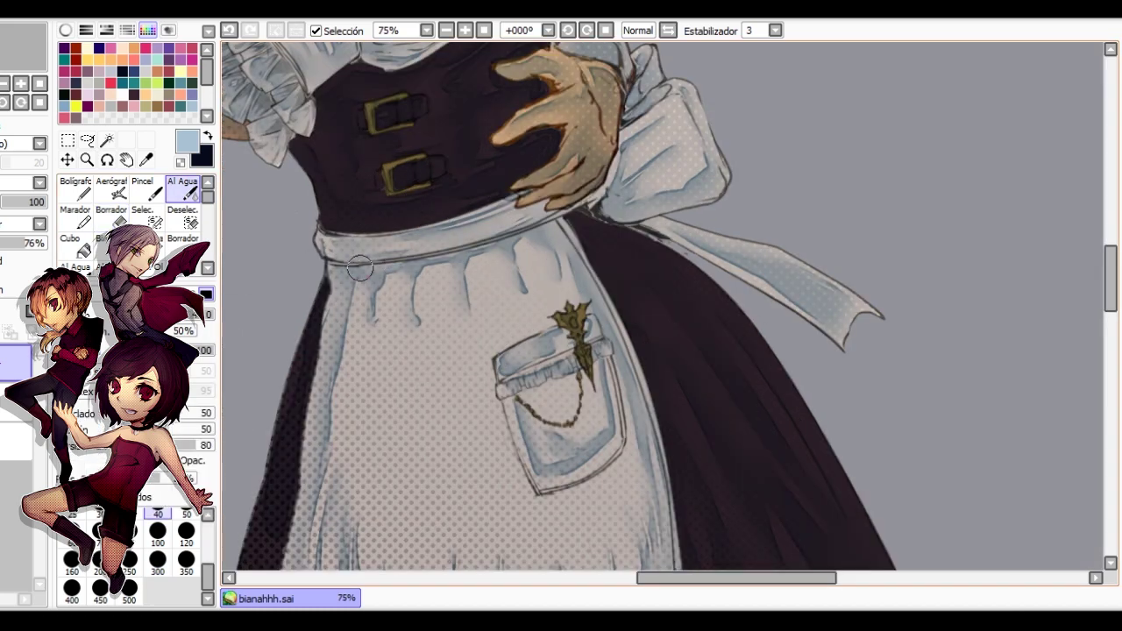
key(e)
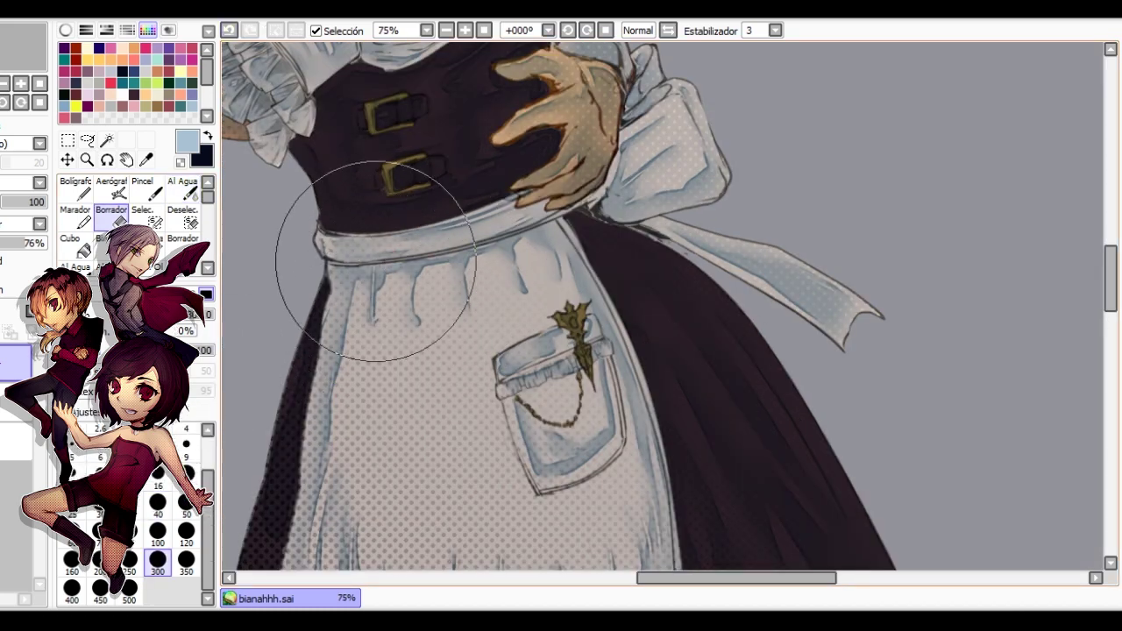
scroll(516, 281, down, 2)
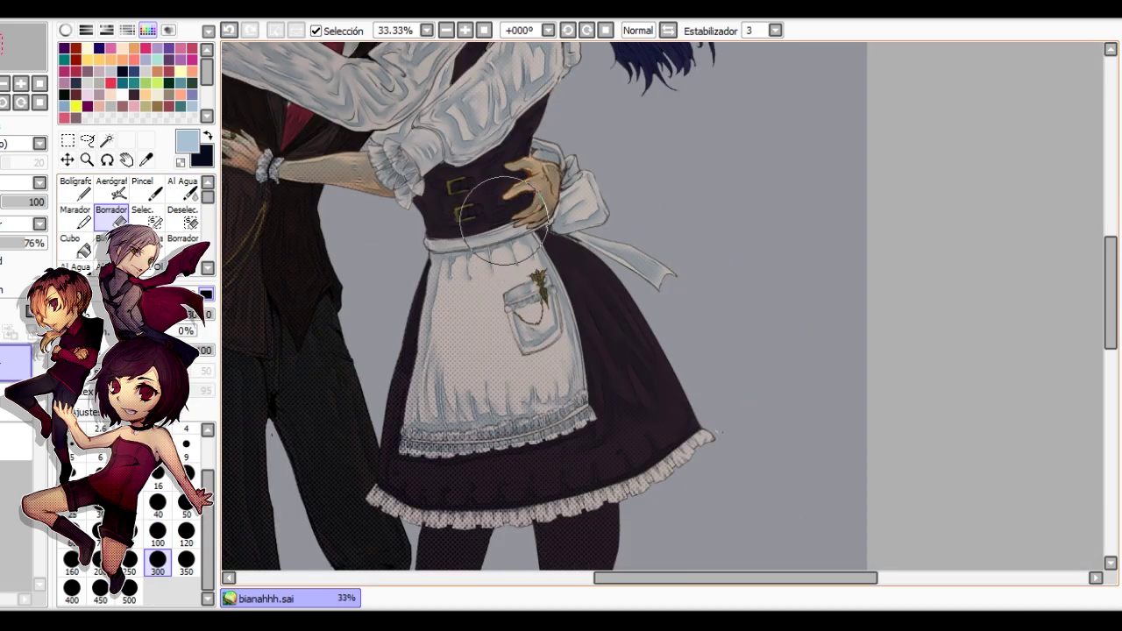
scroll(513, 263, up, 2)
Refine the gathers under the waistband into straighter fold streaks, blending and lightening them towards the pocket.
scroll(507, 238, down, 3)
click(182, 189)
scroll(456, 229, up, 3)
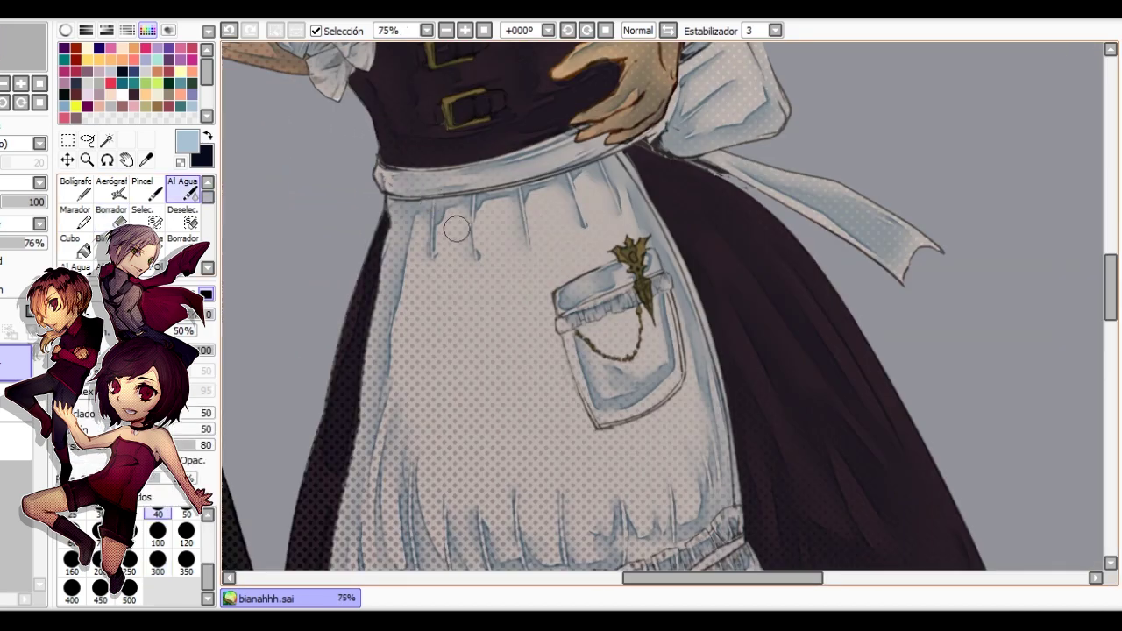
scroll(604, 164, down, 1)
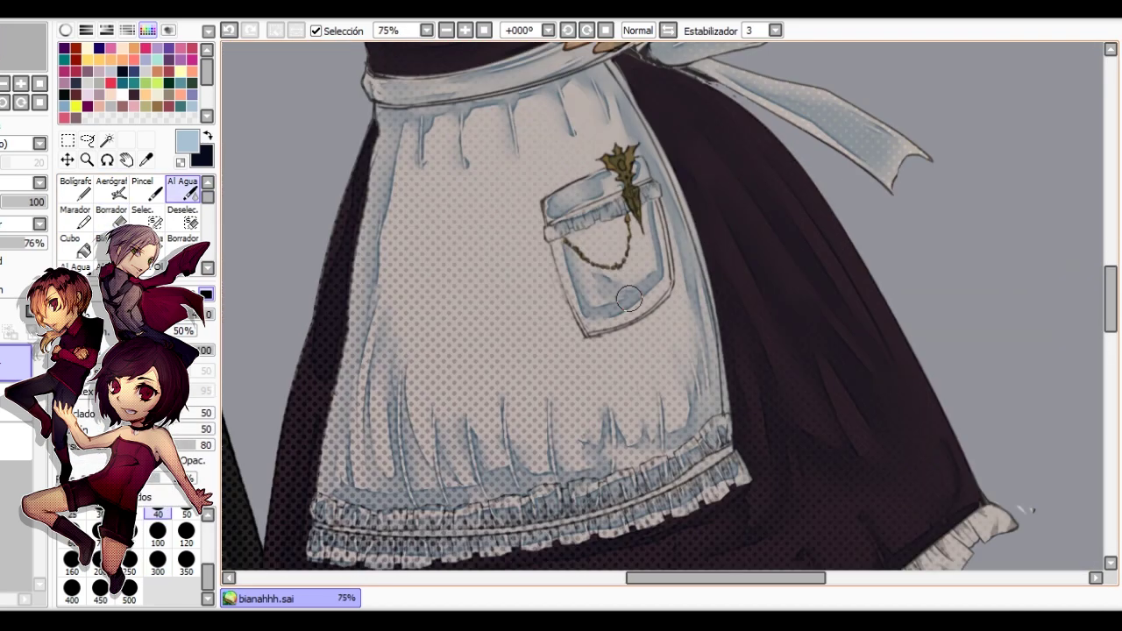
scroll(564, 247, up, 2)
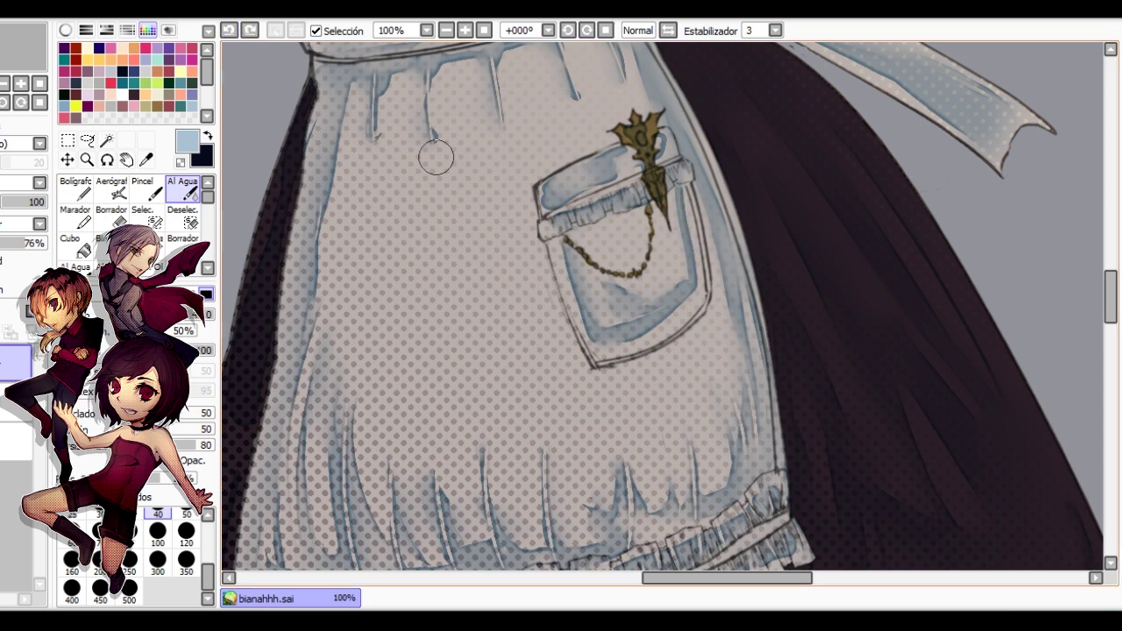
key(e)
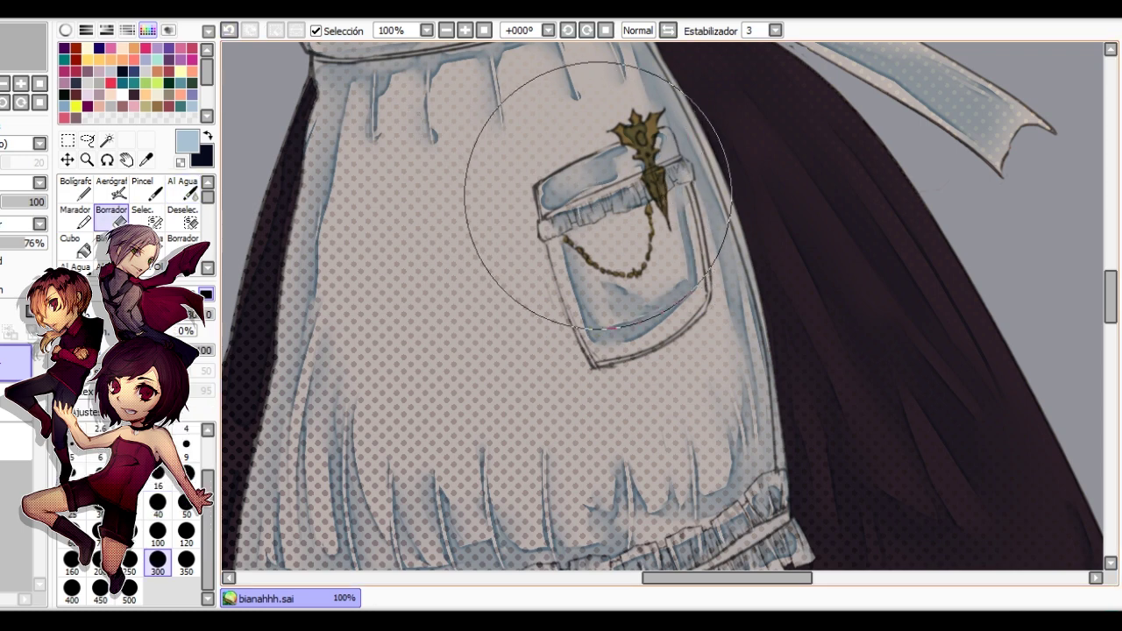
key(c)
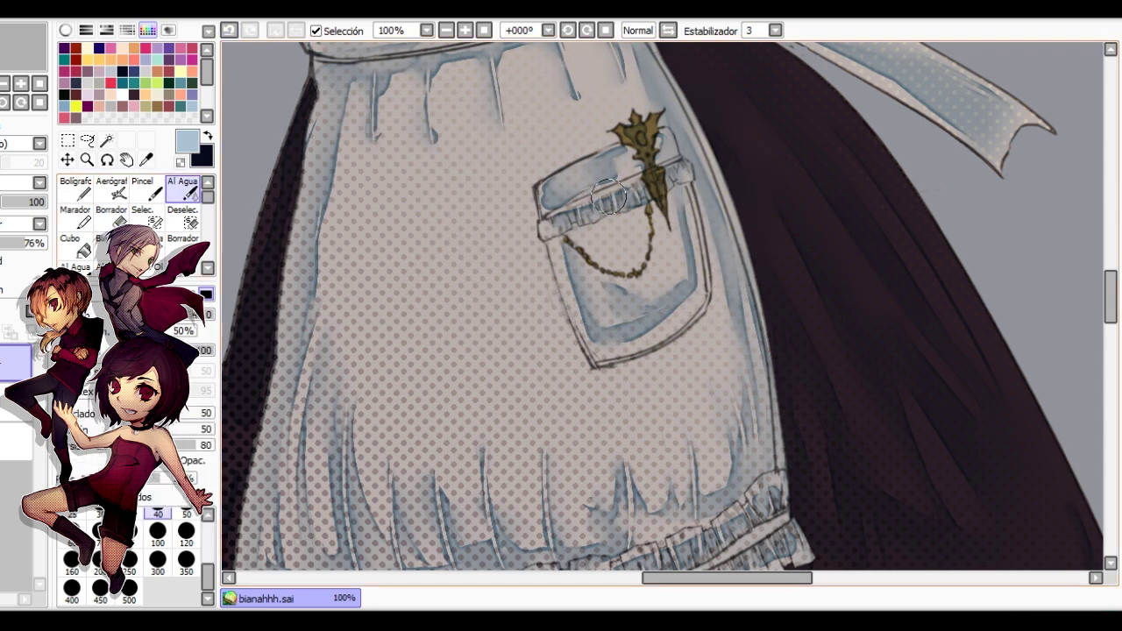
Lasso the pocket's front panel, transform its shading to fit the pocket outline, and touch up and blend the shadow beneath the leaf ornament.
scroll(589, 202, down, 1)
click(86, 140)
scroll(662, 283, up, 1)
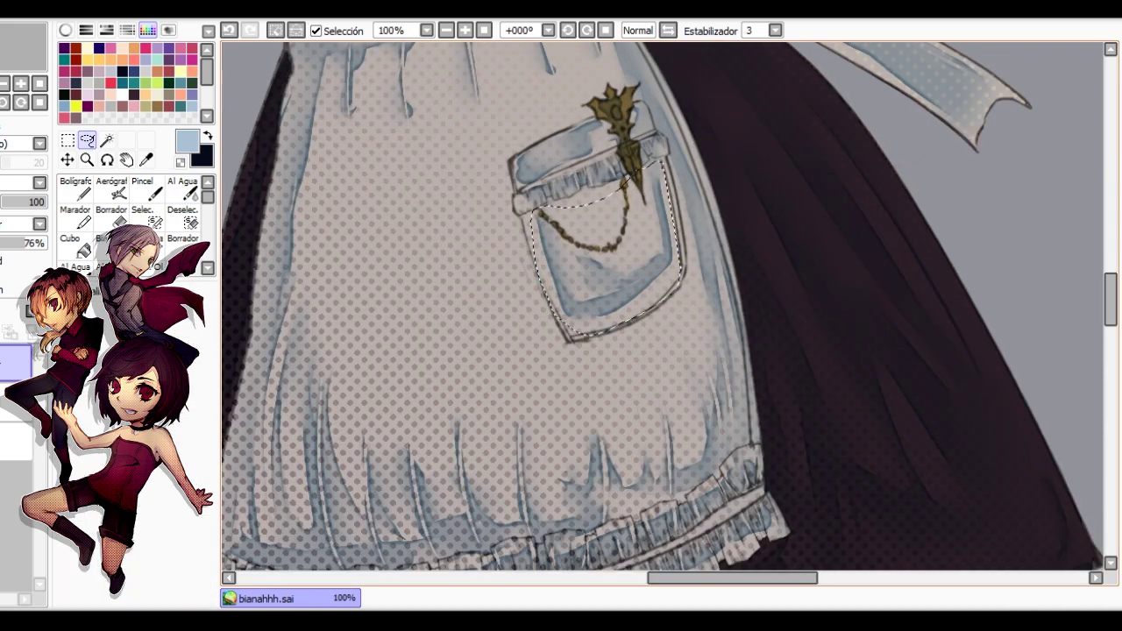
key(ctrl+t)
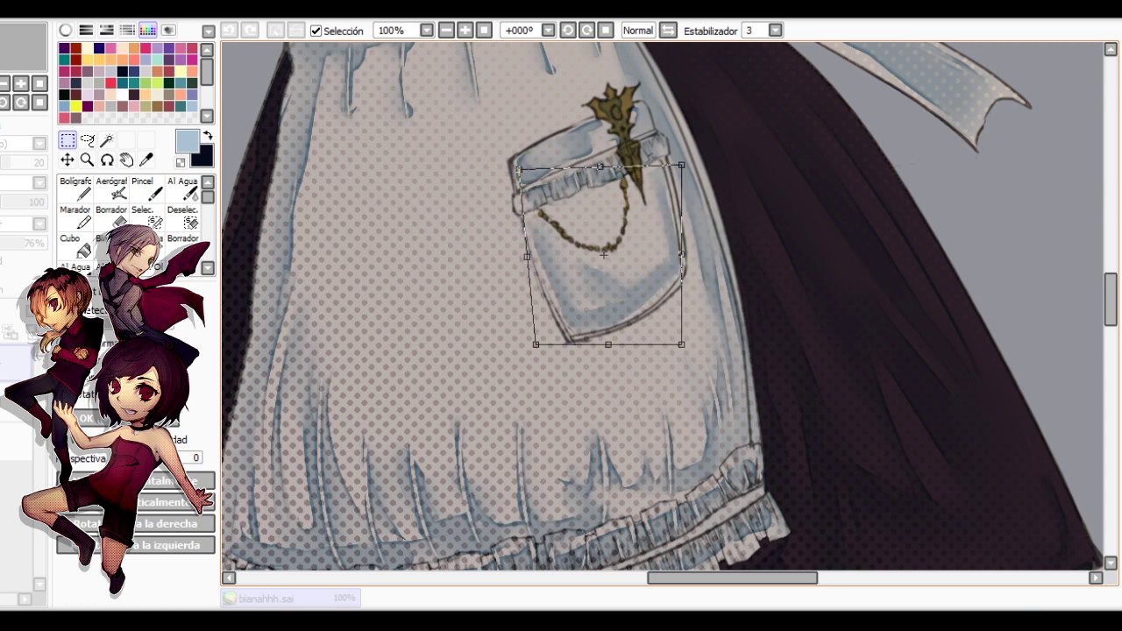
key(Return)
key(n)
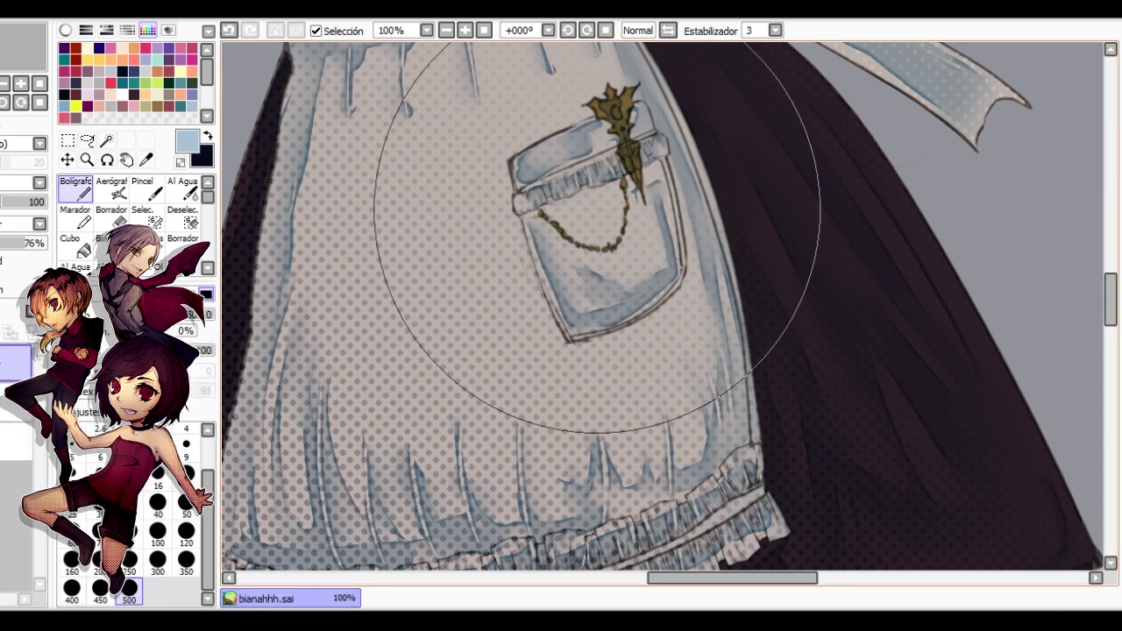
key(c)
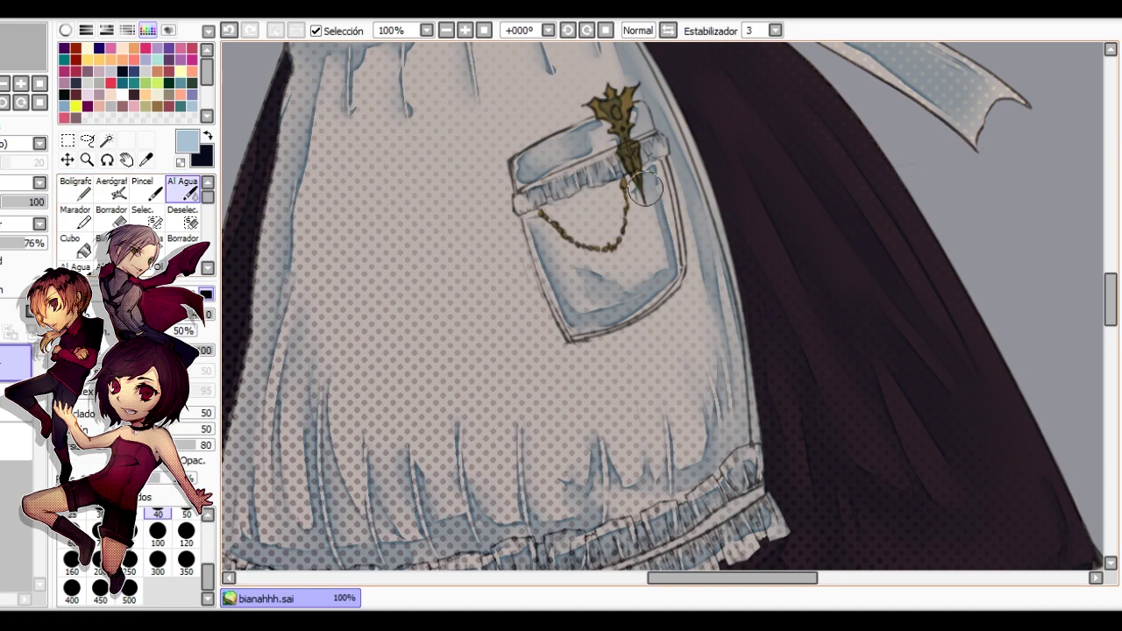
Try to add light blue fold shading to the middle of the apron beside the pocket, blending and partly erasing it.
scroll(646, 249, down, 5)
key(h)
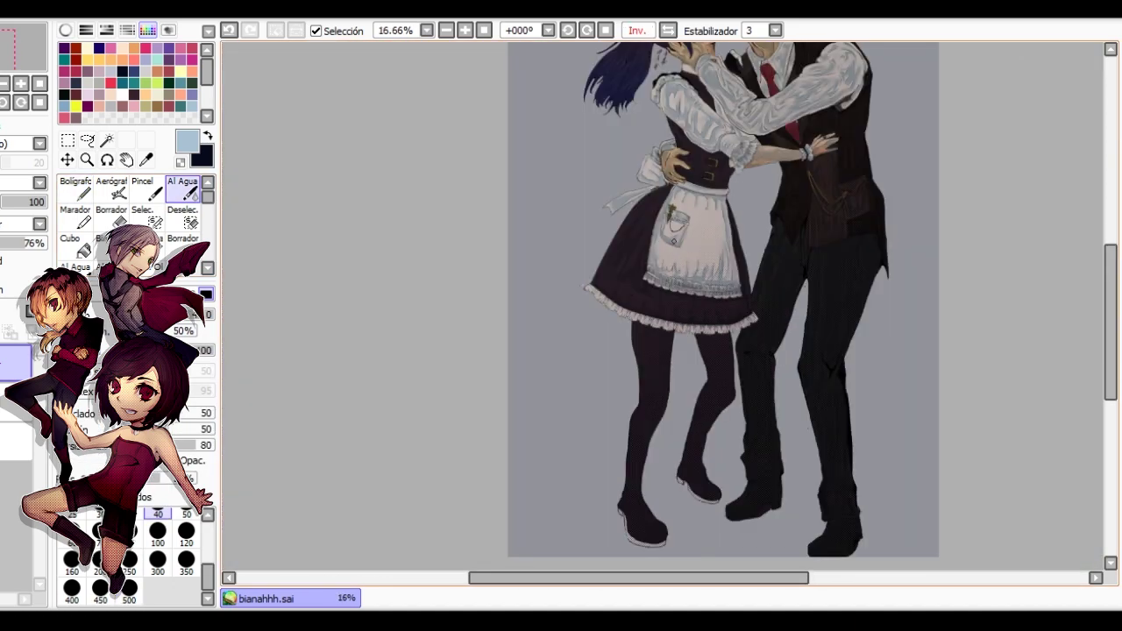
drag(653, 219, 471, 325)
scroll(506, 284, down, 1)
scroll(506, 284, up, 2)
key(n)
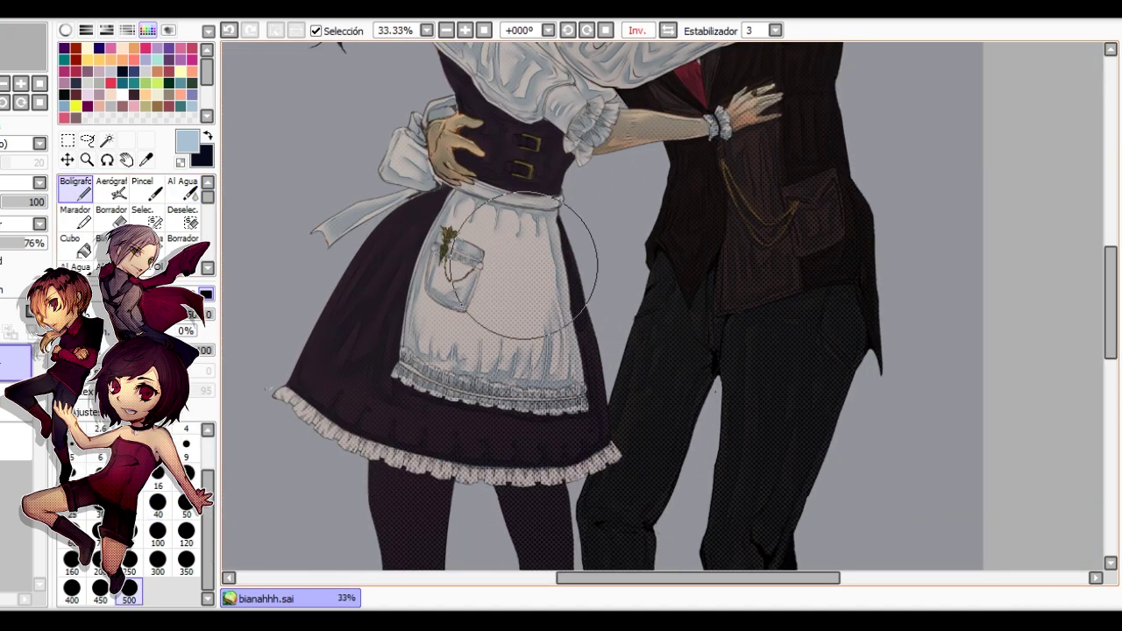
drag(510, 263, 494, 311)
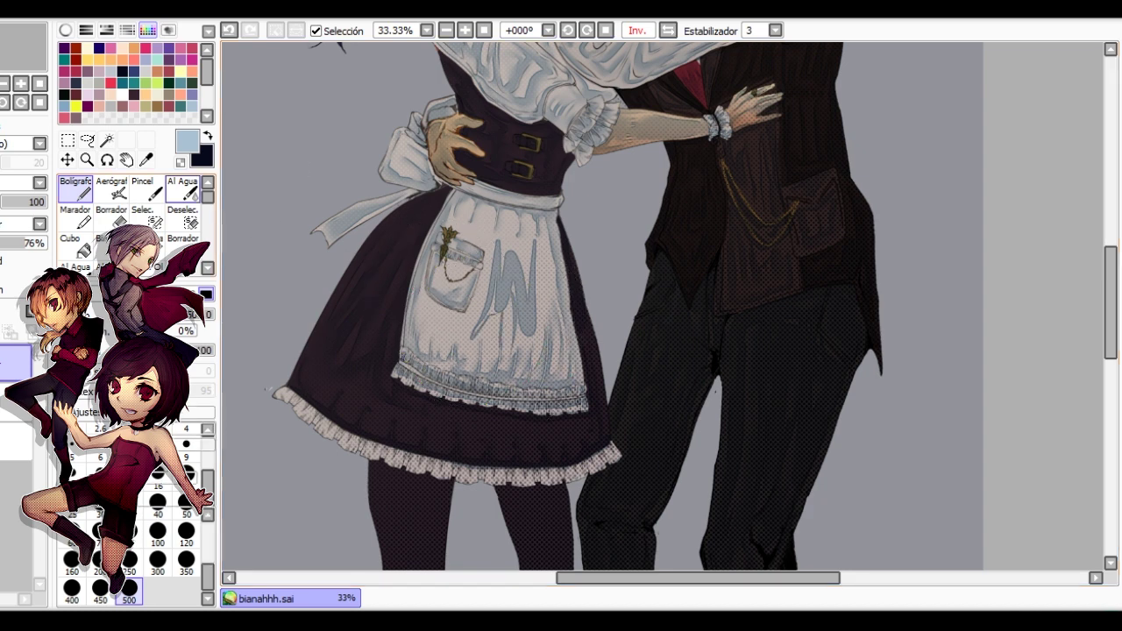
key(c)
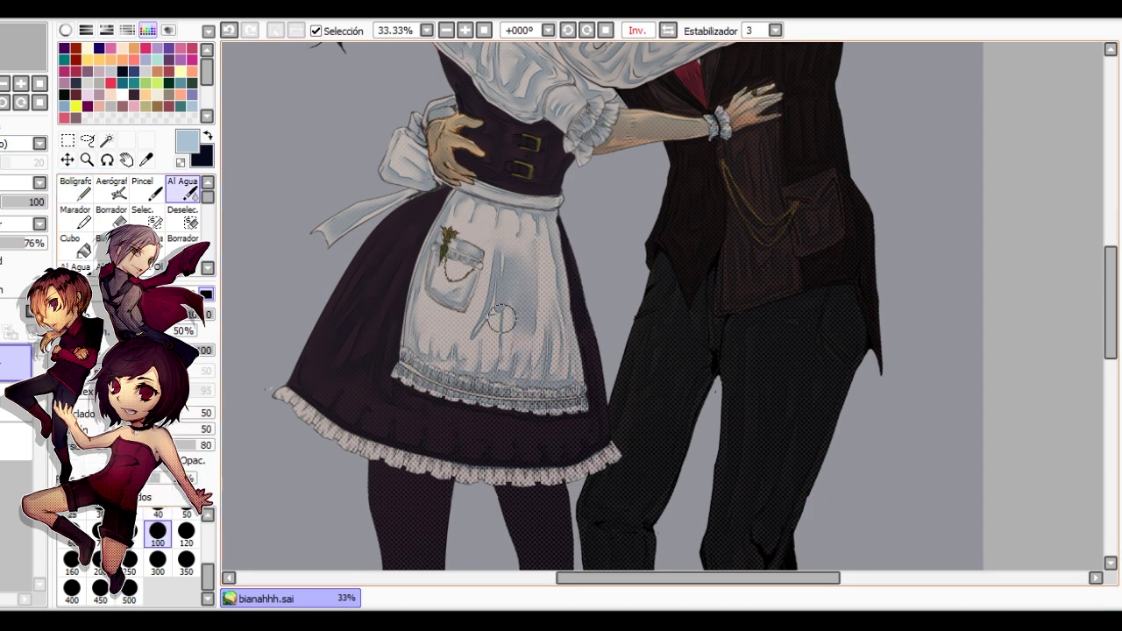
key(e)
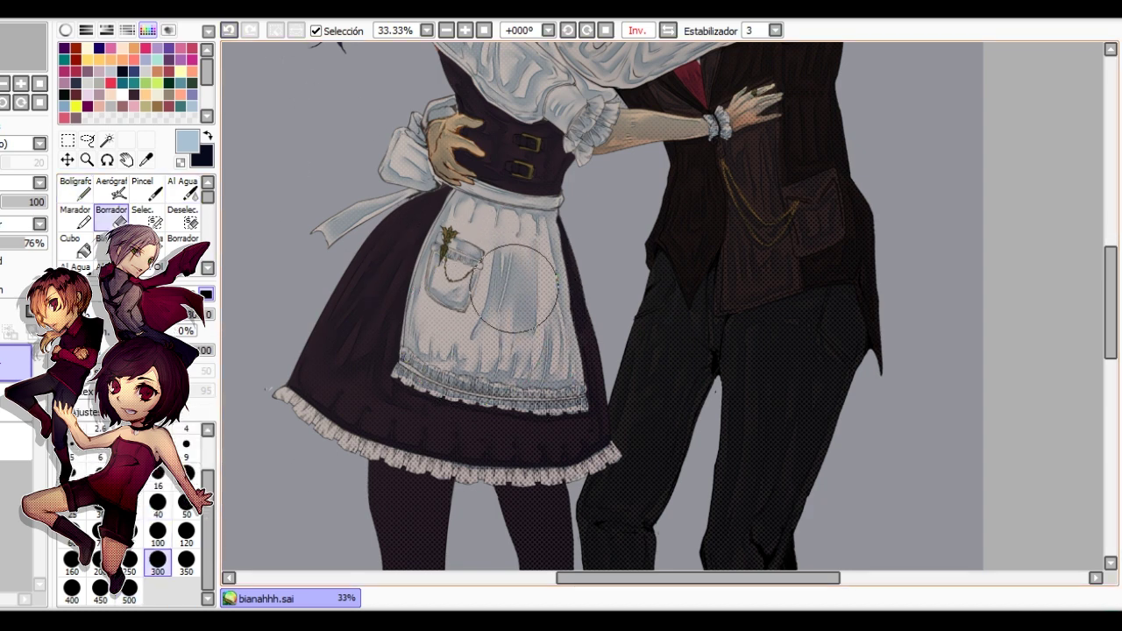
key(e)
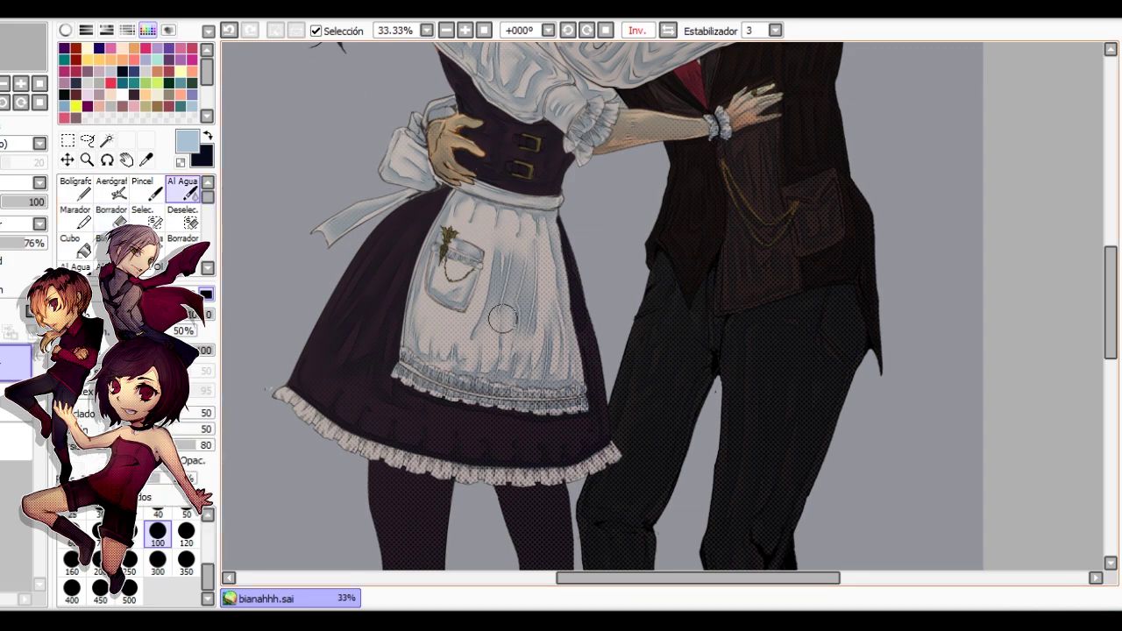
scroll(531, 229, down, 1)
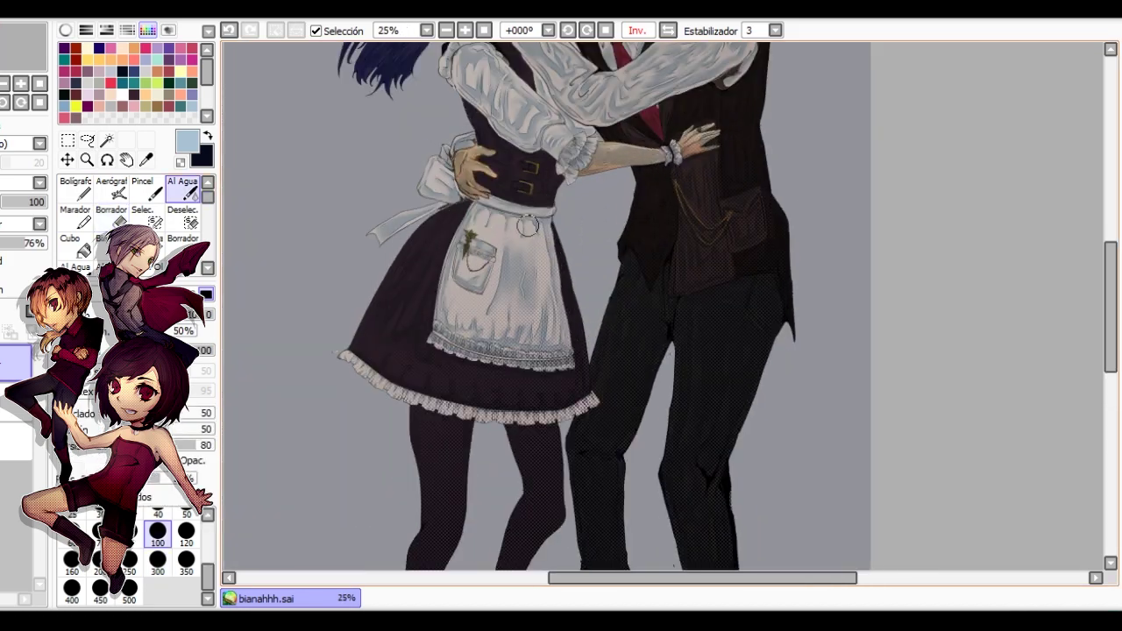
key(ctrl+z)
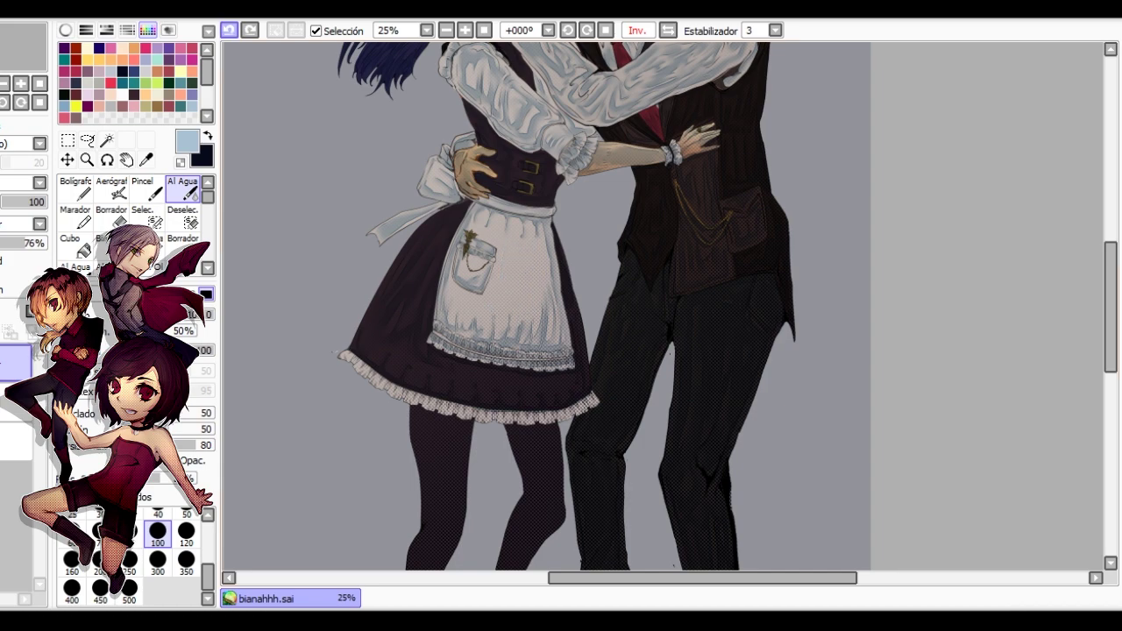
Shade the folds of the ruffle along the skirt's hem with the light blue size 500 pen.
scroll(443, 235, down, 3)
scroll(491, 178, up, 2)
key(h)
drag(806, 382, 534, 221)
scroll(652, 244, up, 1)
key(n)
scroll(697, 324, down, 1)
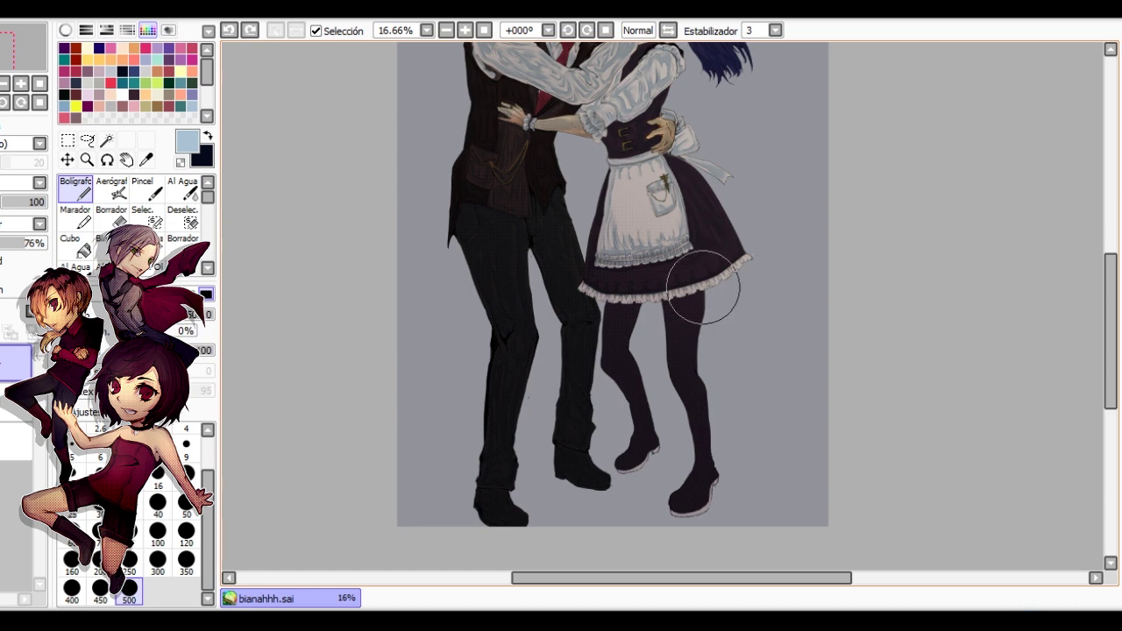
scroll(704, 286, up, 2)
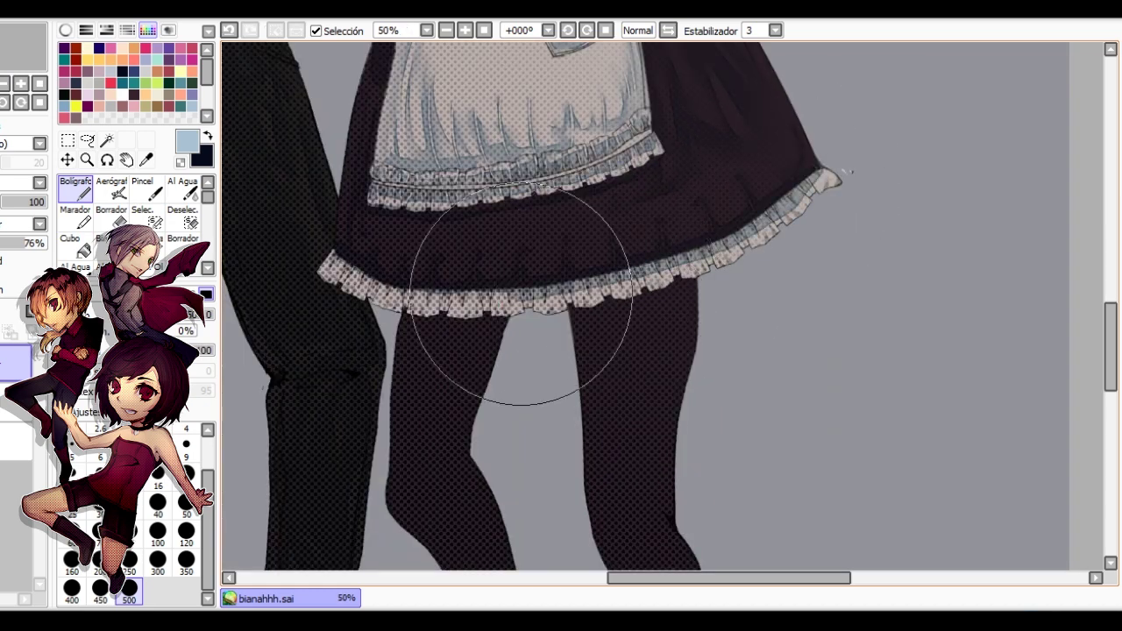
key(h)
drag(524, 258, 304, 148)
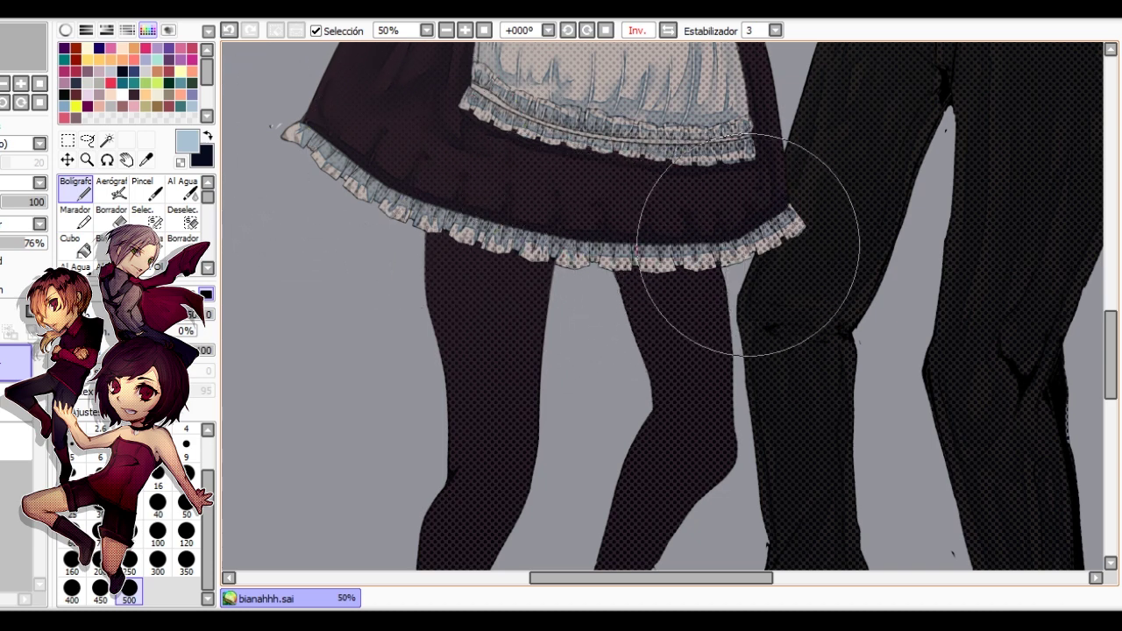
Blend the hem ruffle's shading with the size 100 watercolour brush and lighten it with the size 300 eraser.
click(183, 186)
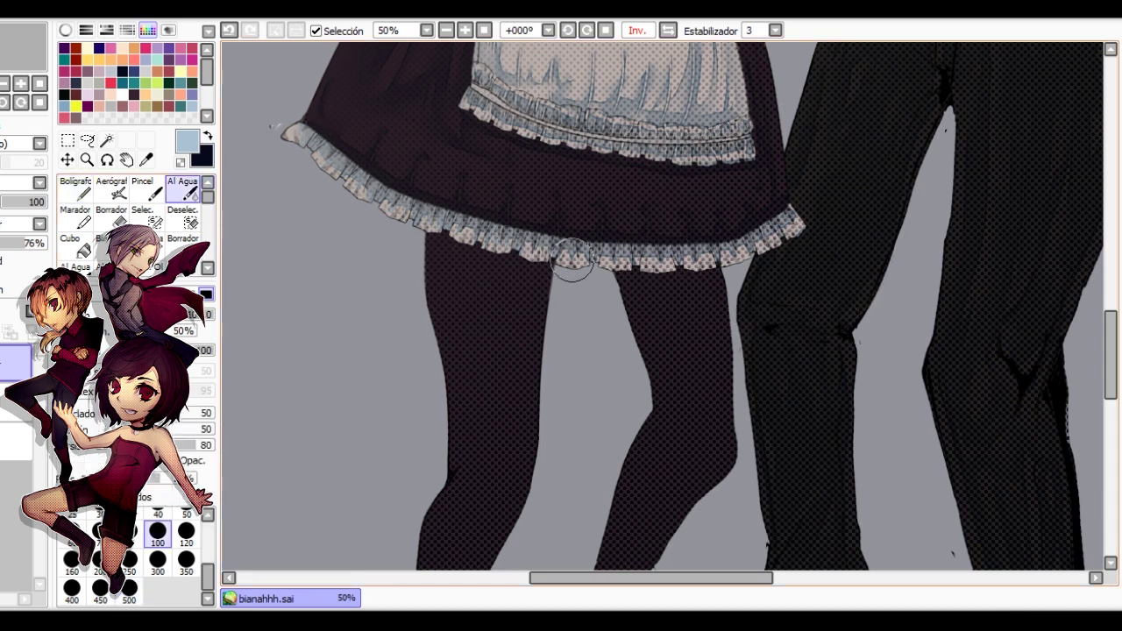
key(e)
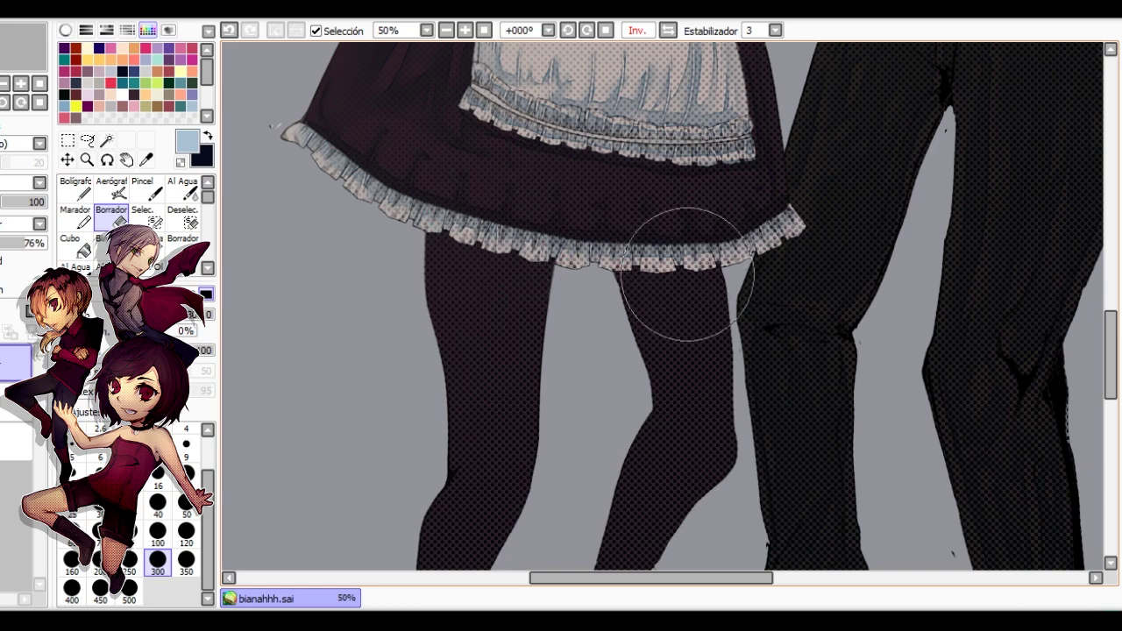
scroll(683, 263, down, 5)
scroll(680, 261, up, 1)
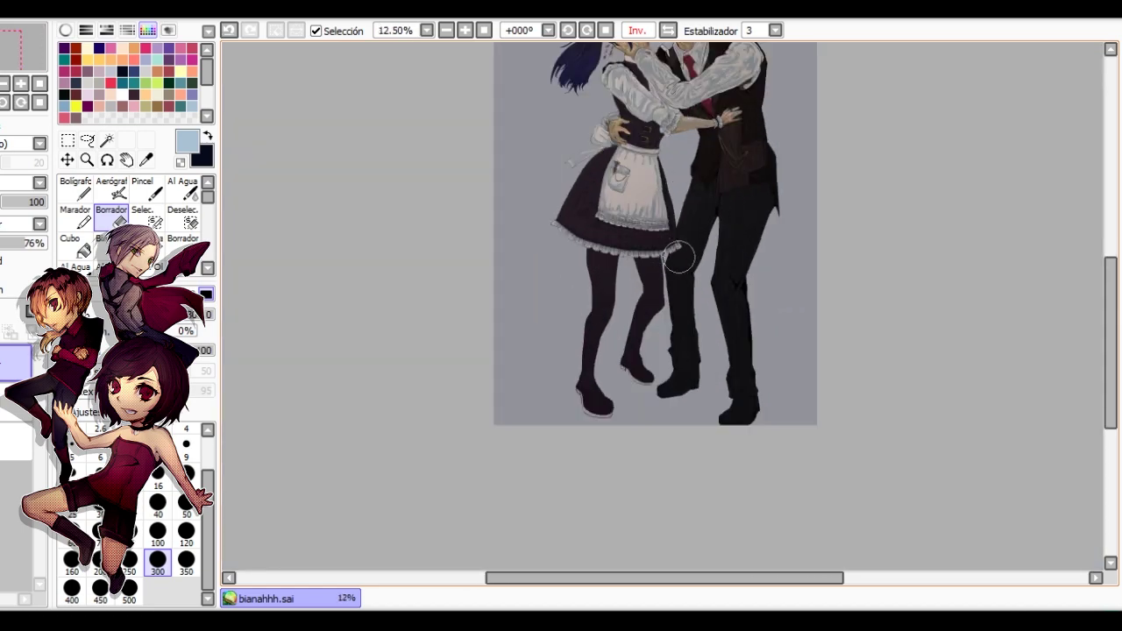
Shade the folds along the woman's front stockinged leg, from below the skirt to the ankle, with the light blue size 500 pen.
key(h)
drag(677, 259, 573, 256)
scroll(591, 243, up, 4)
key(n)
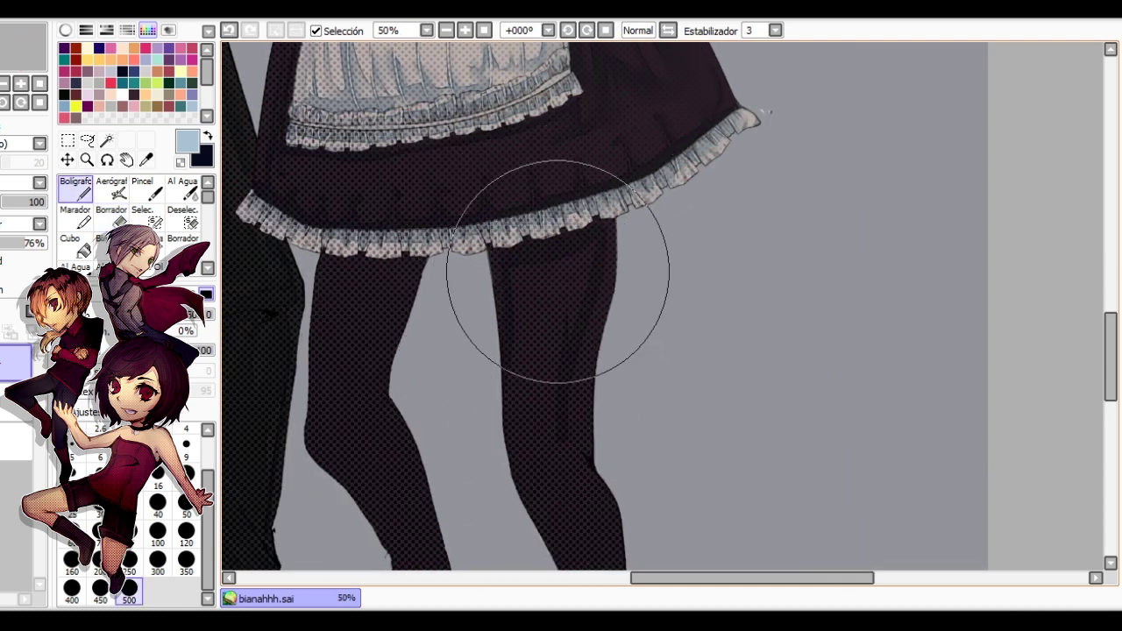
scroll(559, 263, down, 1)
scroll(577, 321, up, 2)
drag(574, 274, 532, 363)
mouse_move(518, 264)
mouse_down()
mouse_move(561, 403)
mouse_move(466, 191)
mouse_up()
scroll(513, 281, down, 2)
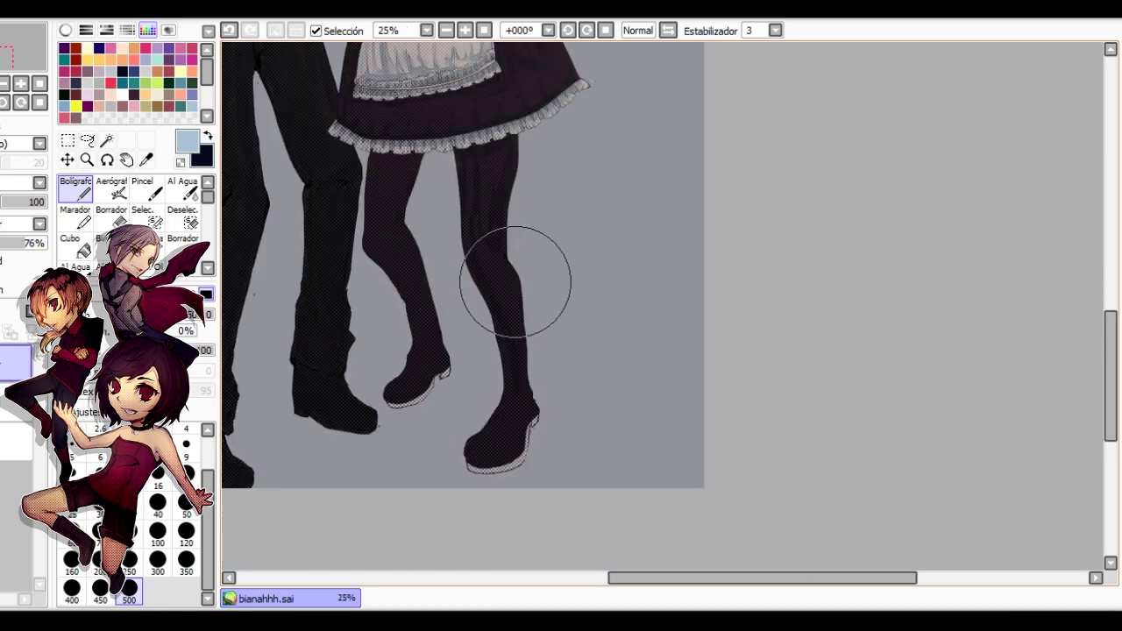
scroll(496, 254, up, 1)
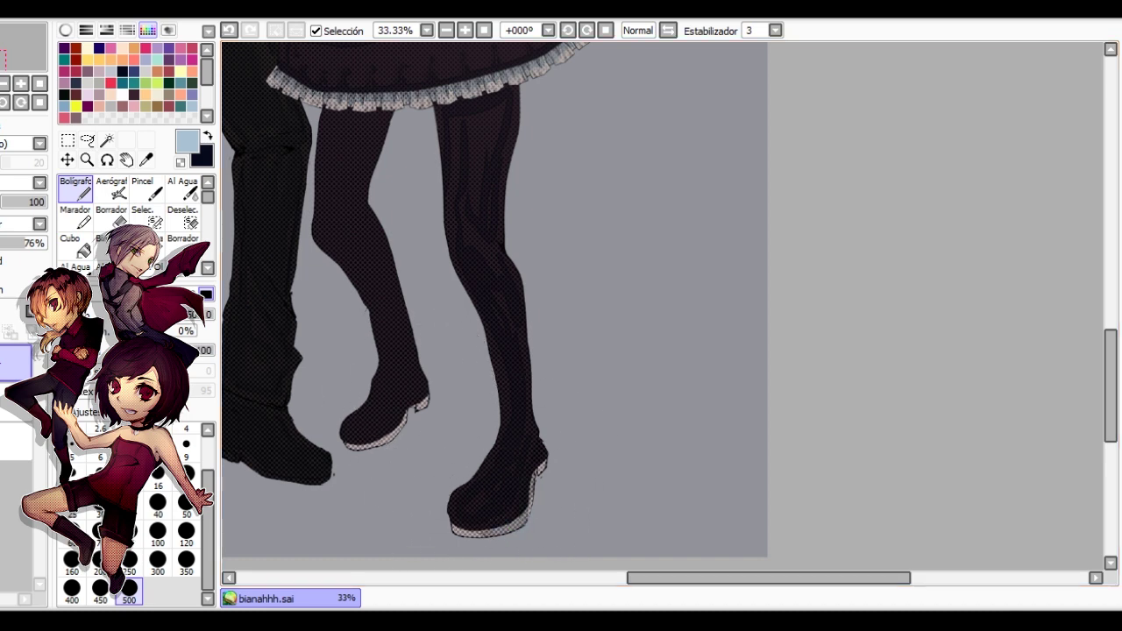
Shade the woman's back leg from the thigh down to the shoe with the light blue size 500 pen.
drag(377, 223, 371, 174)
drag(353, 100, 445, 133)
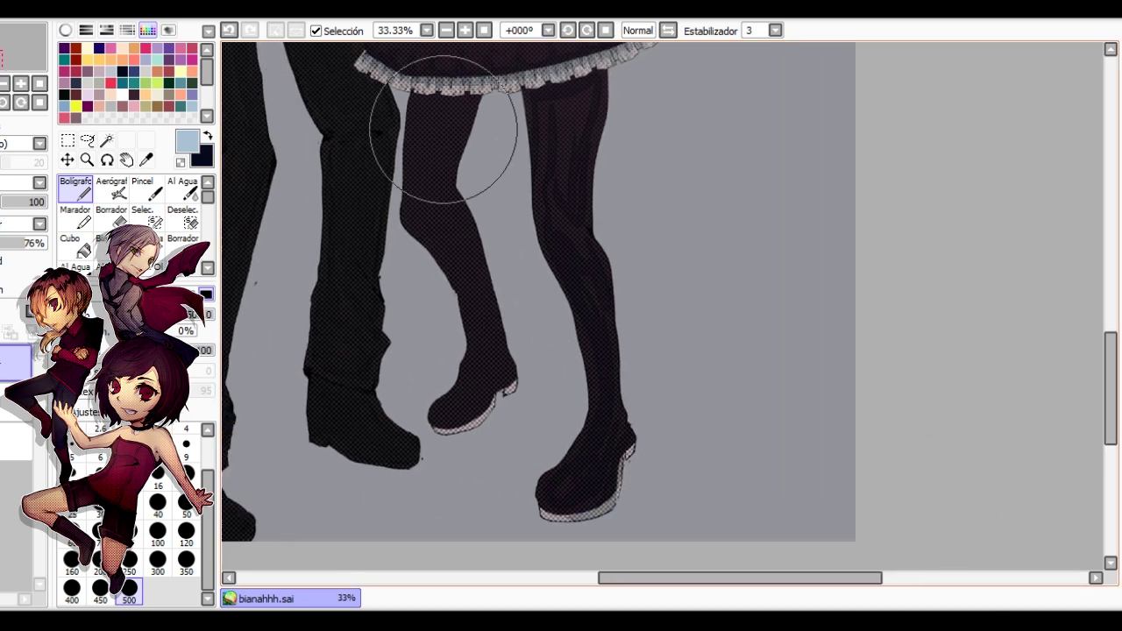
scroll(443, 129, up, 1)
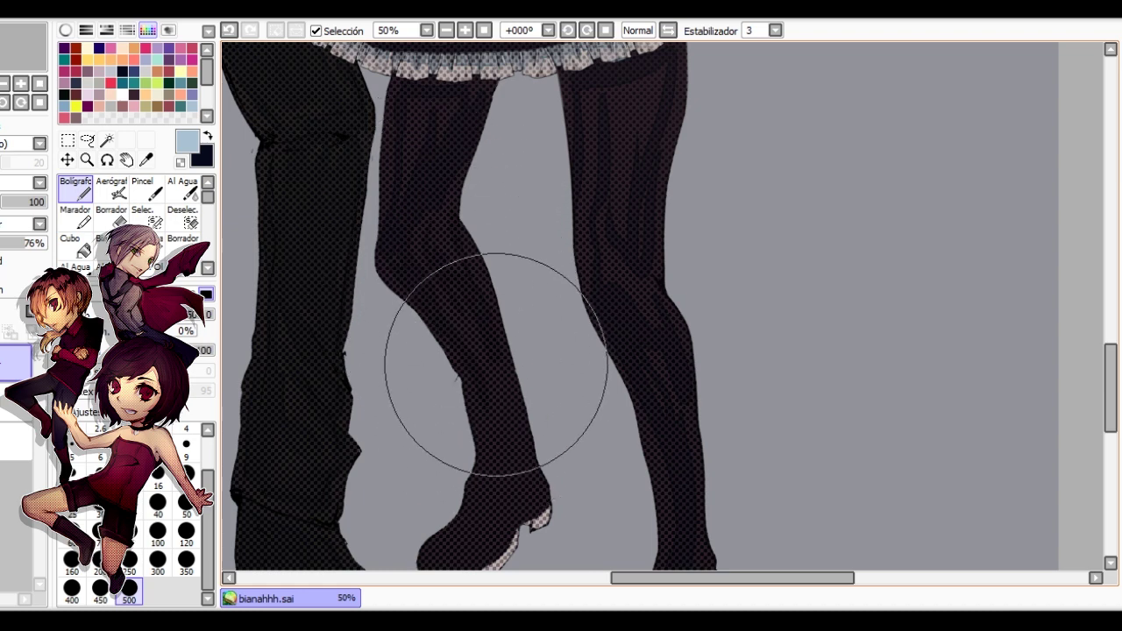
drag(523, 348, 548, 259)
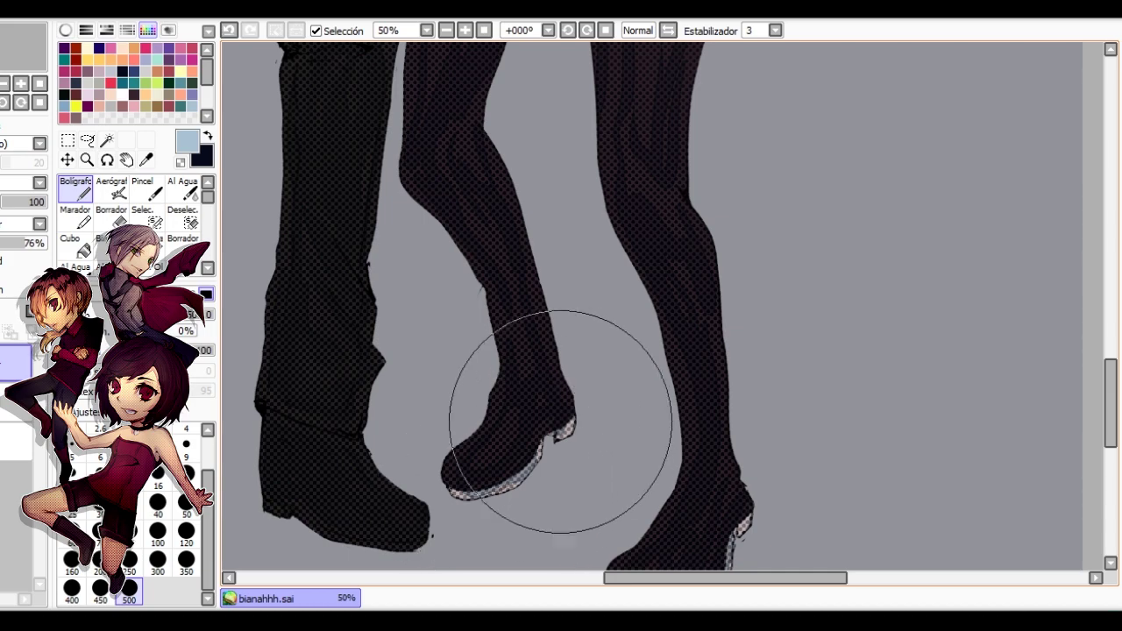
scroll(623, 443, down, 1)
scroll(623, 444, right, 1)
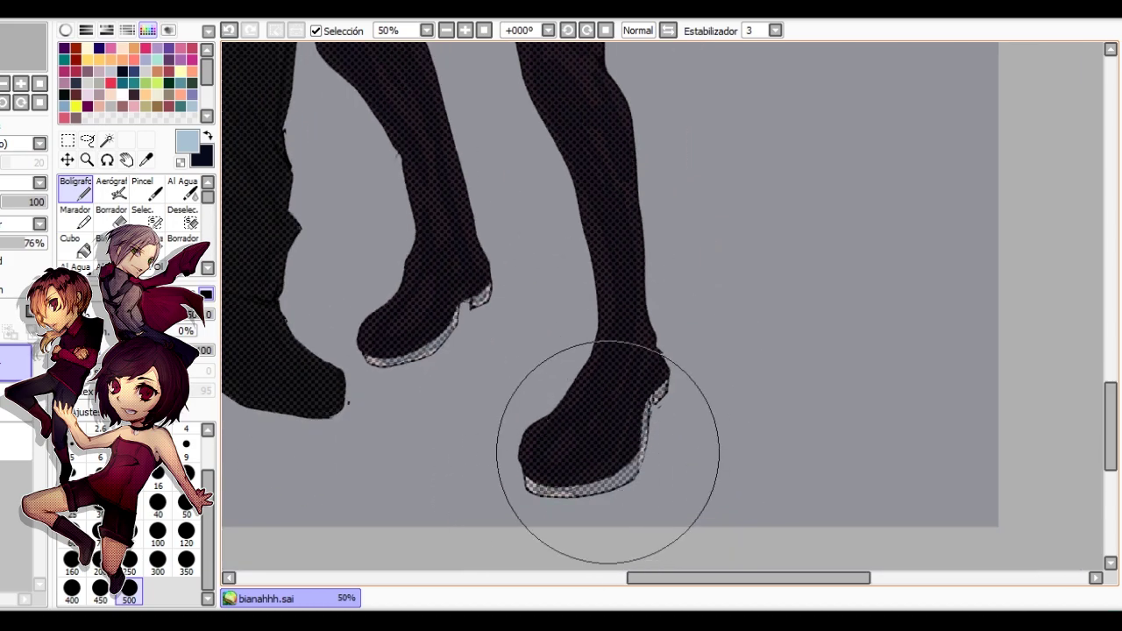
Blend the shading on both stockinged legs with the size 100 watercolour brush.
click(183, 189)
scroll(629, 350, down, 1)
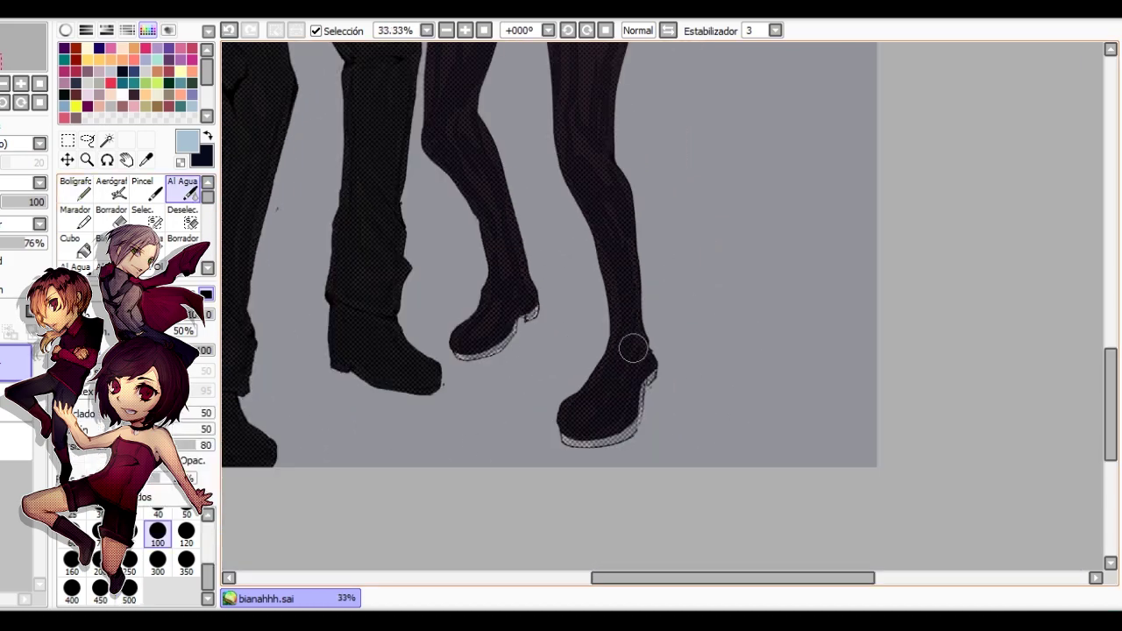
key(ctrl+plus)
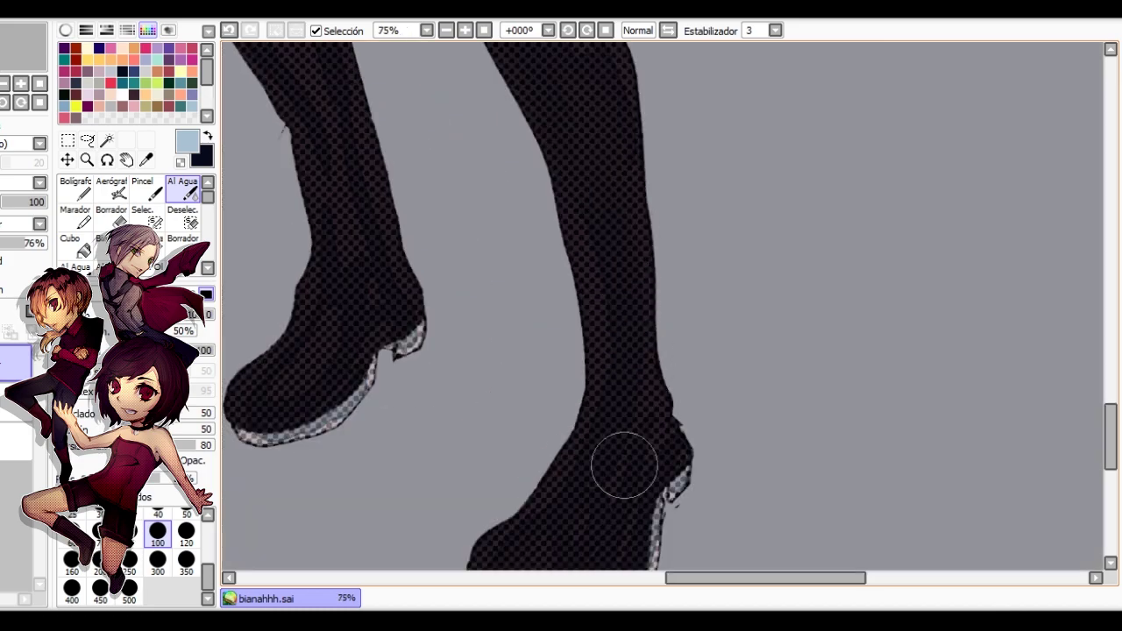
key(ctrl+minus)
scroll(665, 382, down, 1)
scroll(620, 230, up, 1)
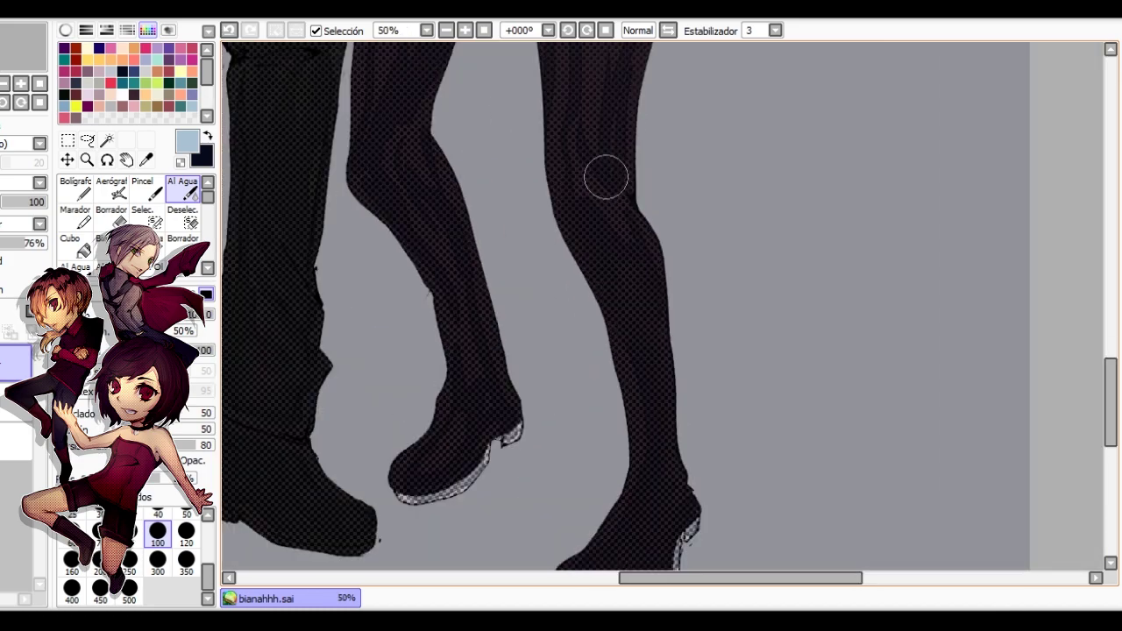
scroll(613, 189, up, 3)
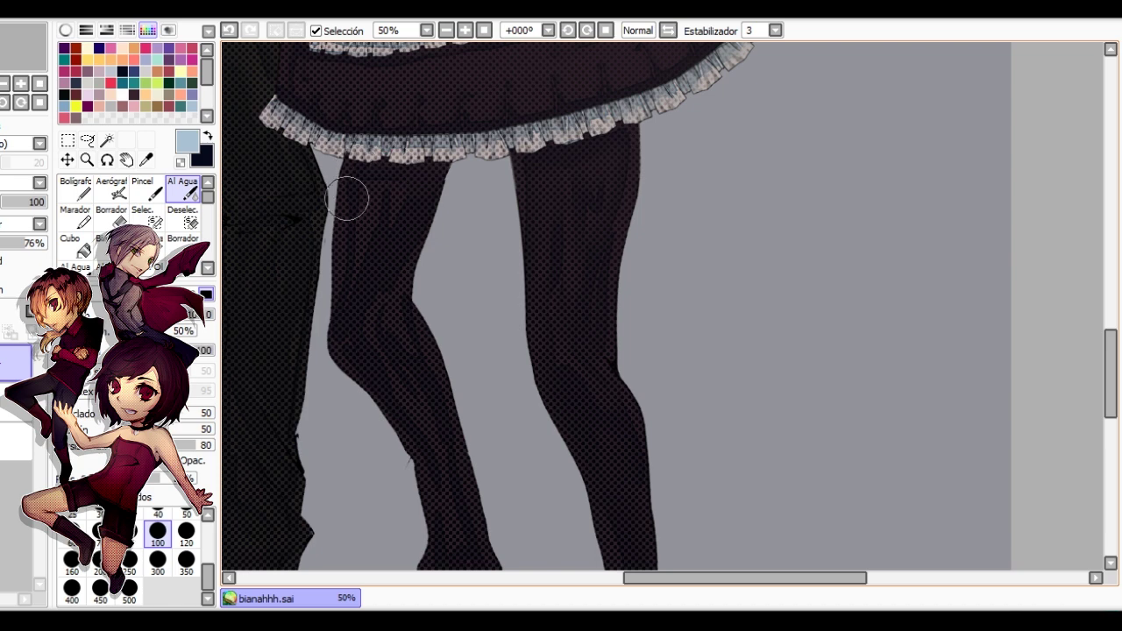
Touch up the stocking shading with the size 500 pen and soften it with the size 100 watercolour brush.
drag(430, 348, 488, 254)
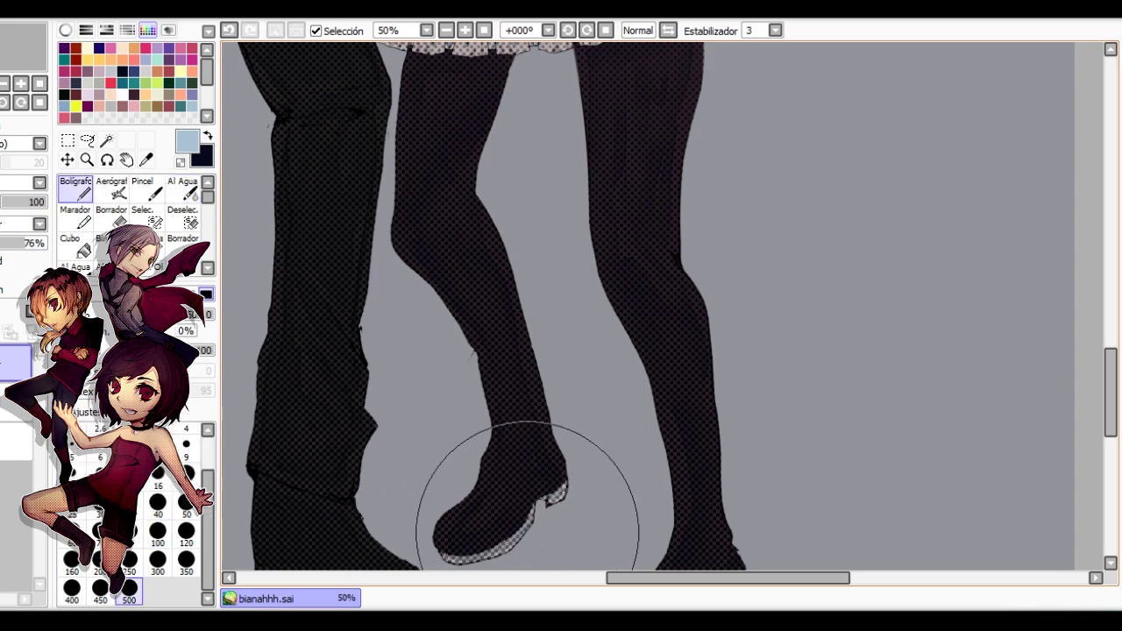
scroll(535, 513, down, 2)
drag(465, 65, 496, 240)
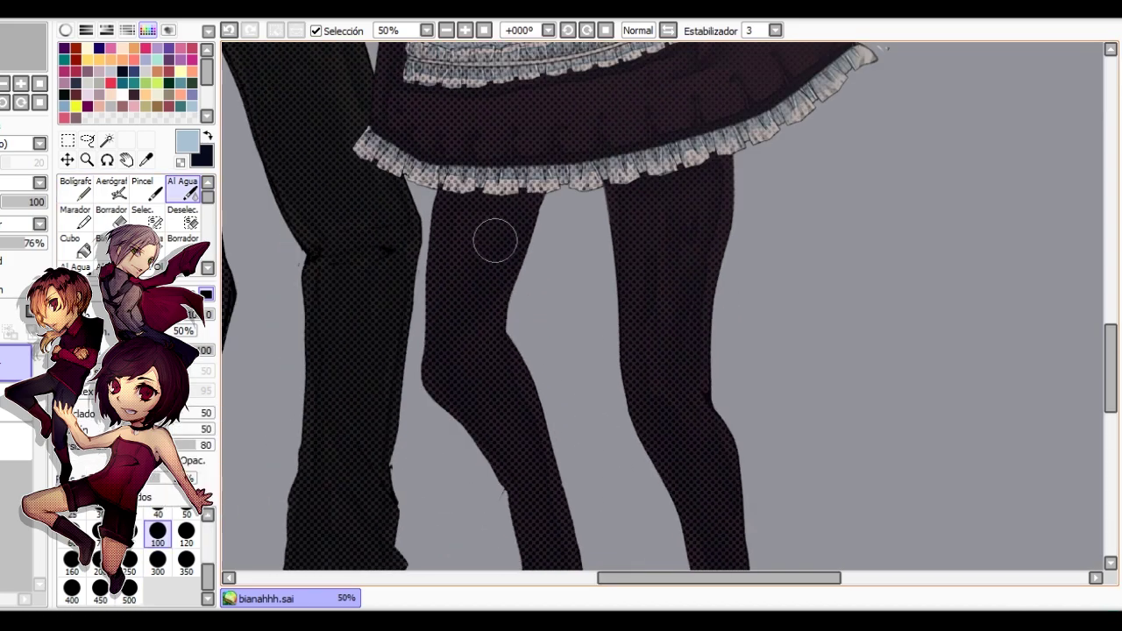
scroll(493, 242, down, 2)
scroll(491, 328, up, 2)
On the stocking's base layer, fill the notch in the back calf's edge with the sampled dark brown using the size 500 pen.
click(16, 403)
key(h)
mouse_move(826, 433)
mouse_down()
mouse_move(552, 251)
mouse_move(551, 321)
mouse_up()
scroll(553, 250, up, 3)
right_click(570, 242)
key(n)
mouse_move(565, 269)
mouse_down()
mouse_move(555, 314)
mouse_move(555, 298)
mouse_up()
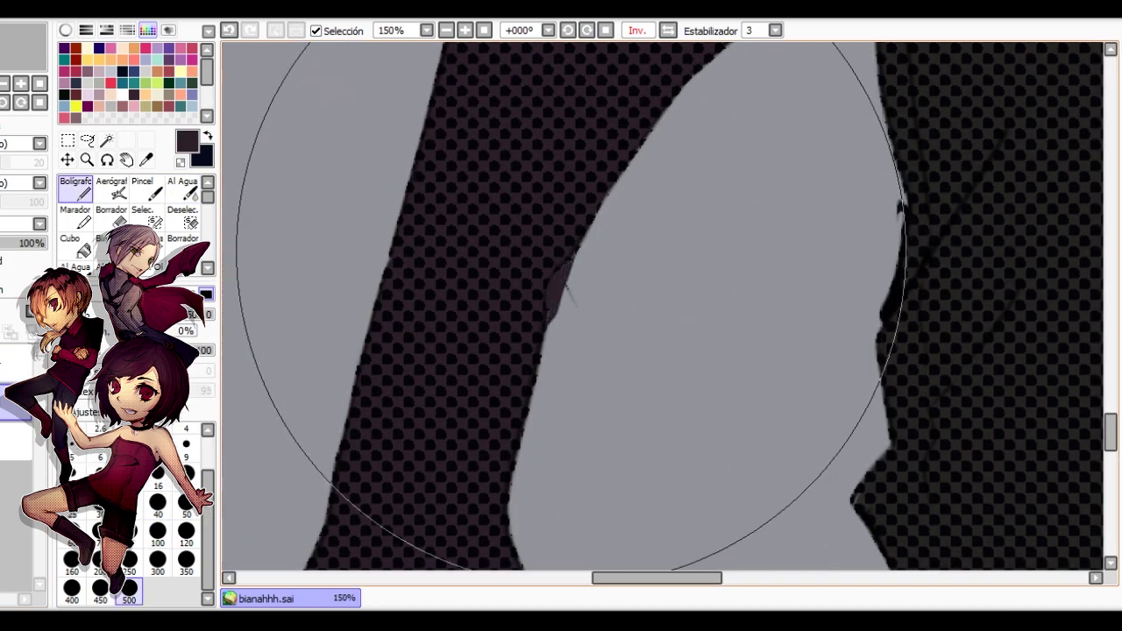
key(ctrl+plus)
key(ctrl+plus)
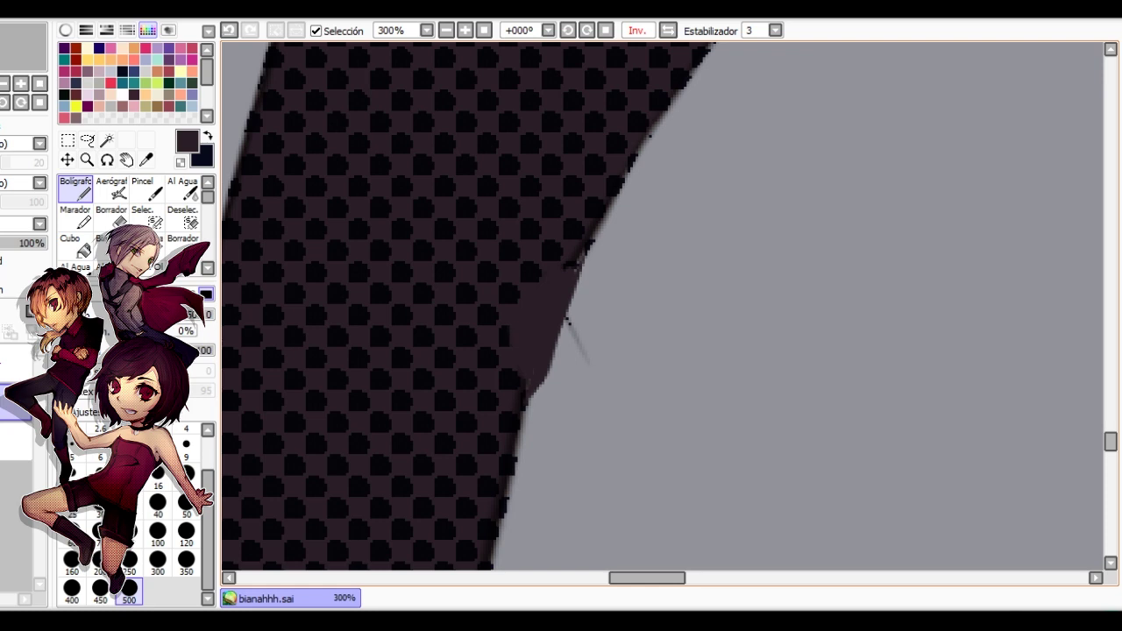
Draw a dark outline along the patched calf edge and erase the excess colour and stray line with the size 300 eraser.
scroll(554, 369, down, 2)
scroll(591, 307, up, 2)
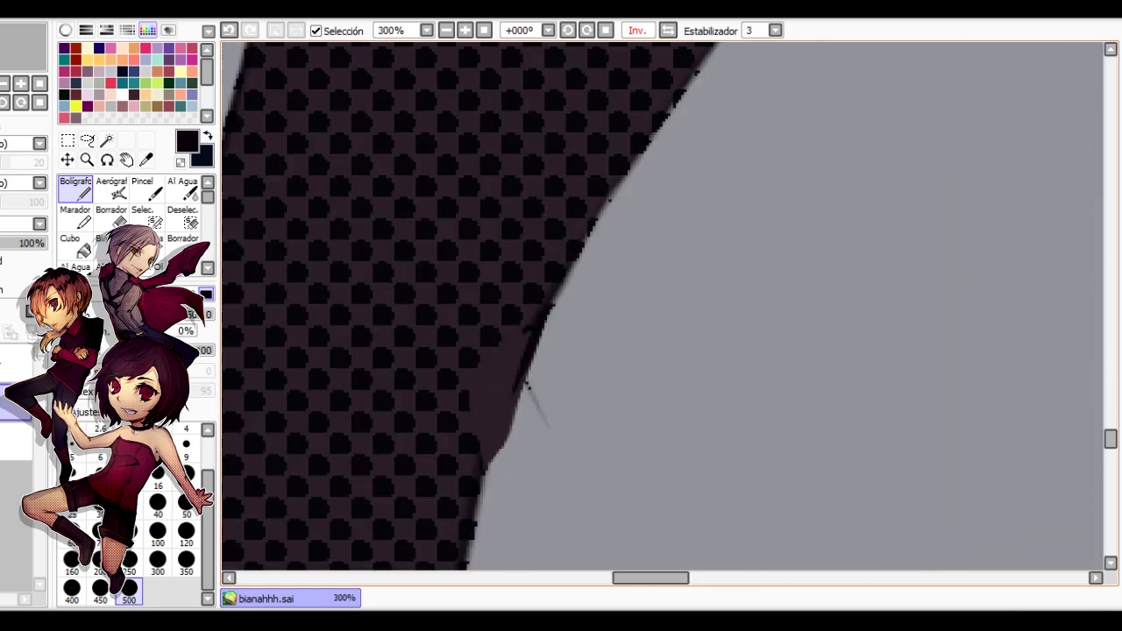
scroll(558, 351, down, 3)
scroll(531, 376, up, 3)
key(e)
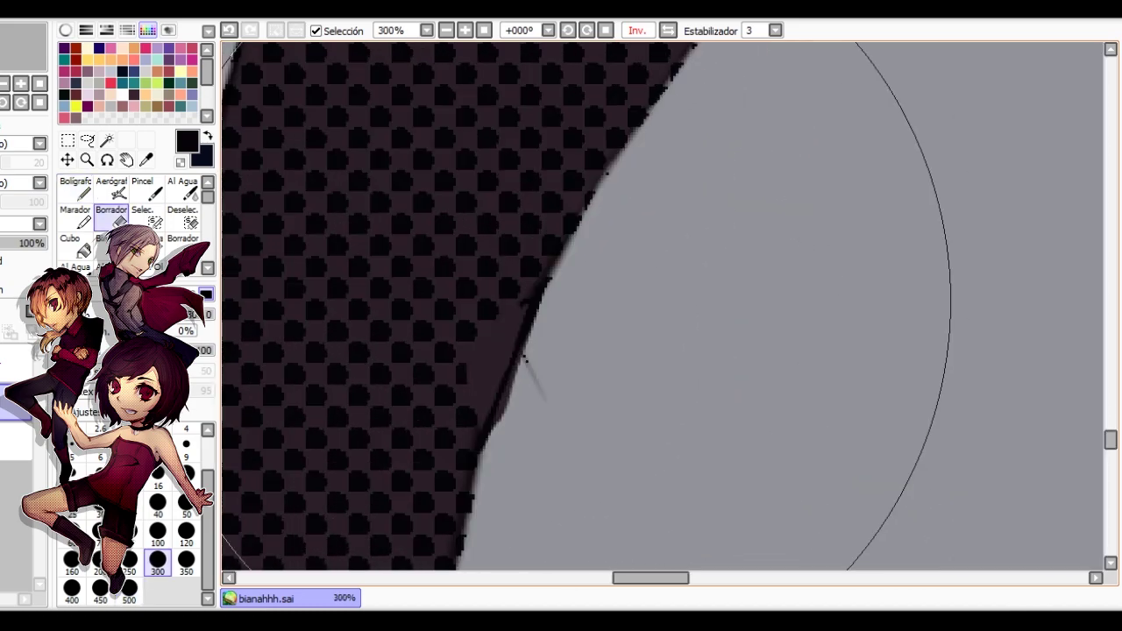
drag(553, 300, 516, 401)
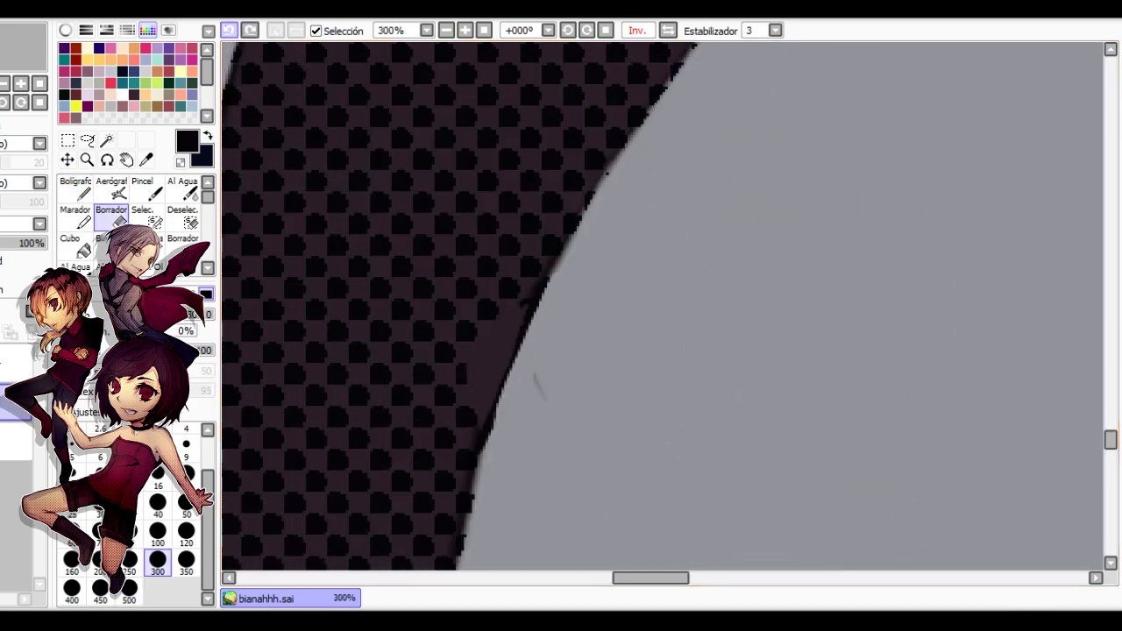
drag(542, 298, 478, 473)
Paint the missing dark dots of the stocking pattern over the calf patch with the pen, undoing the misplaced dot.
scroll(526, 385, down, 6)
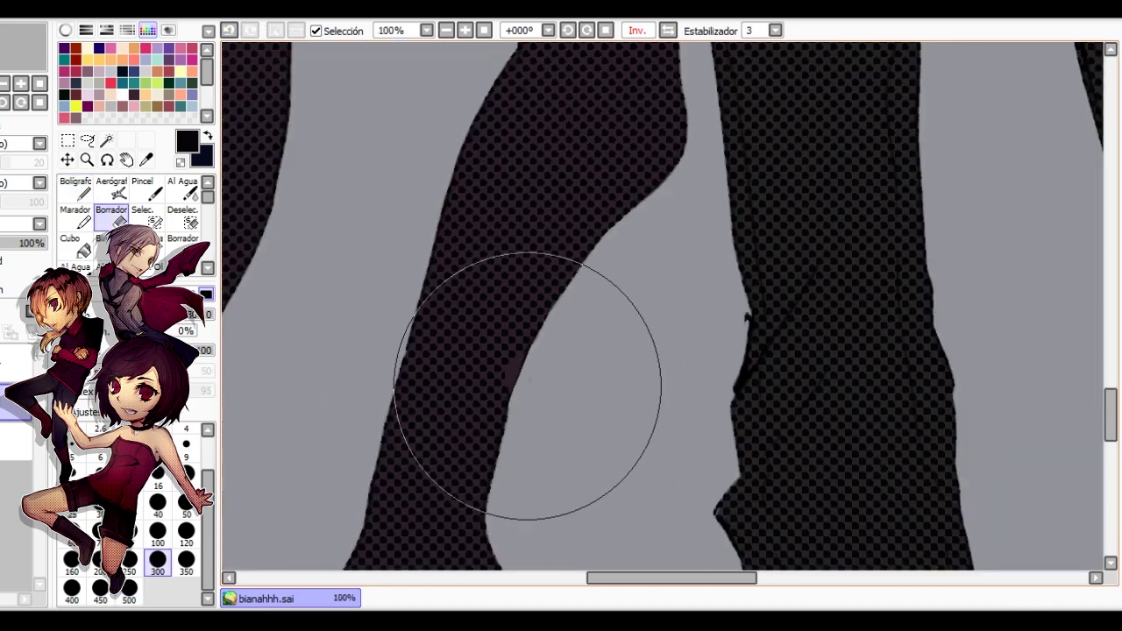
key(ctrl+plus)
key(ctrl+plus)
key(ctrl+plus)
key(ctrl+plus)
key(ctrl+plus)
key(ctrl+plus)
key(ctrl+plus)
key(ctrl+plus)
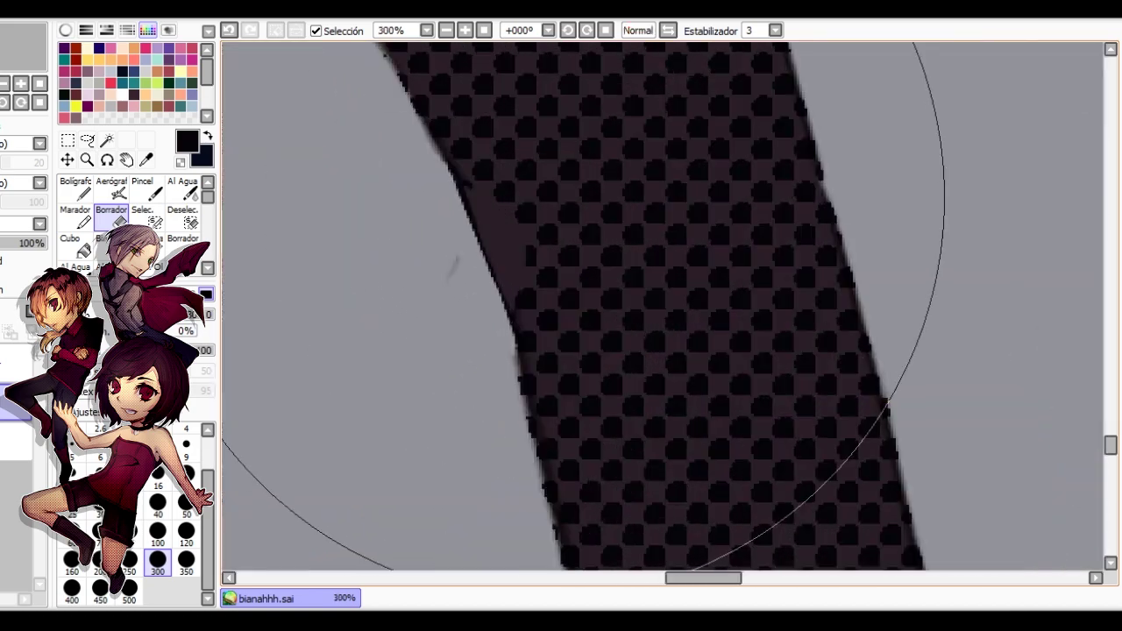
key(n)
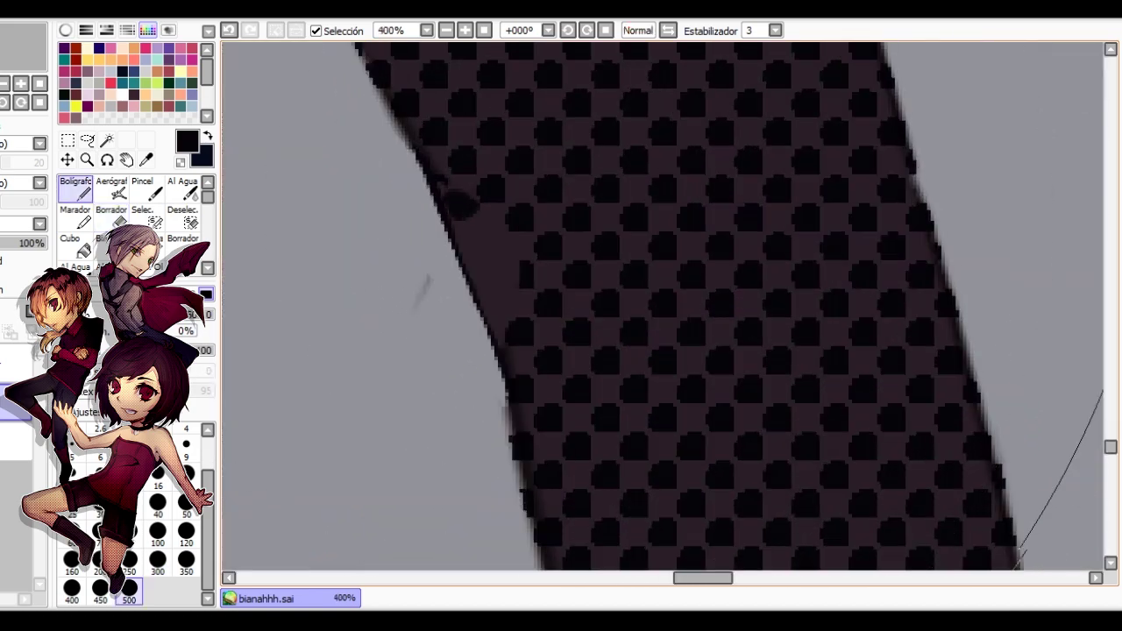
key(ctrl+z)
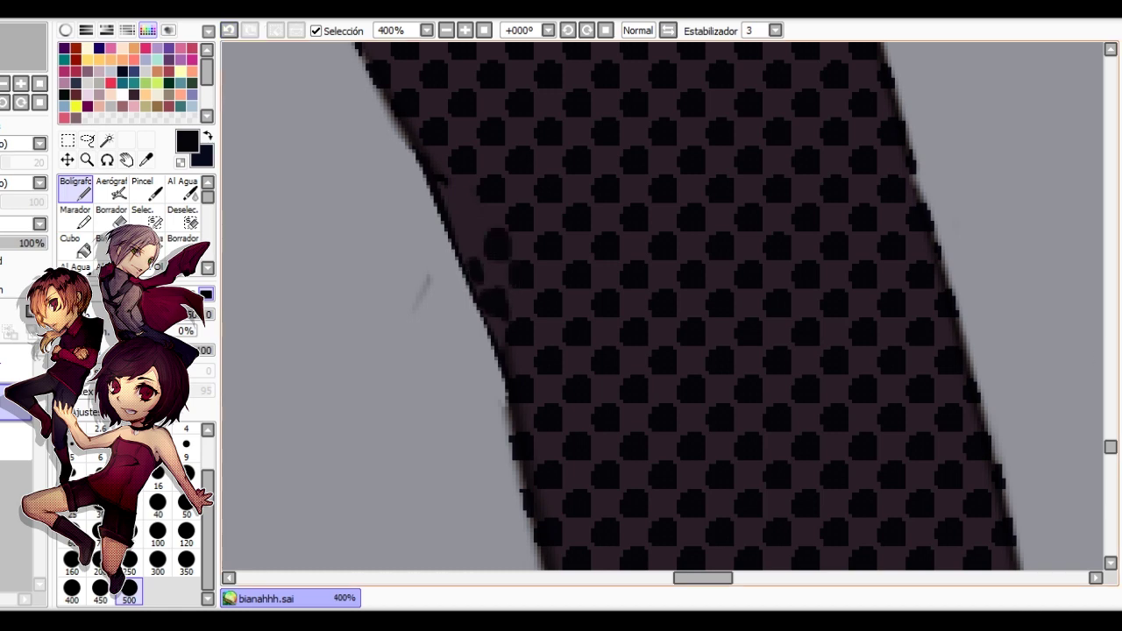
Undo the last touch-up and refine the dots along the patched calf edge with the sampled black and dark brown.
scroll(467, 165, down, 3)
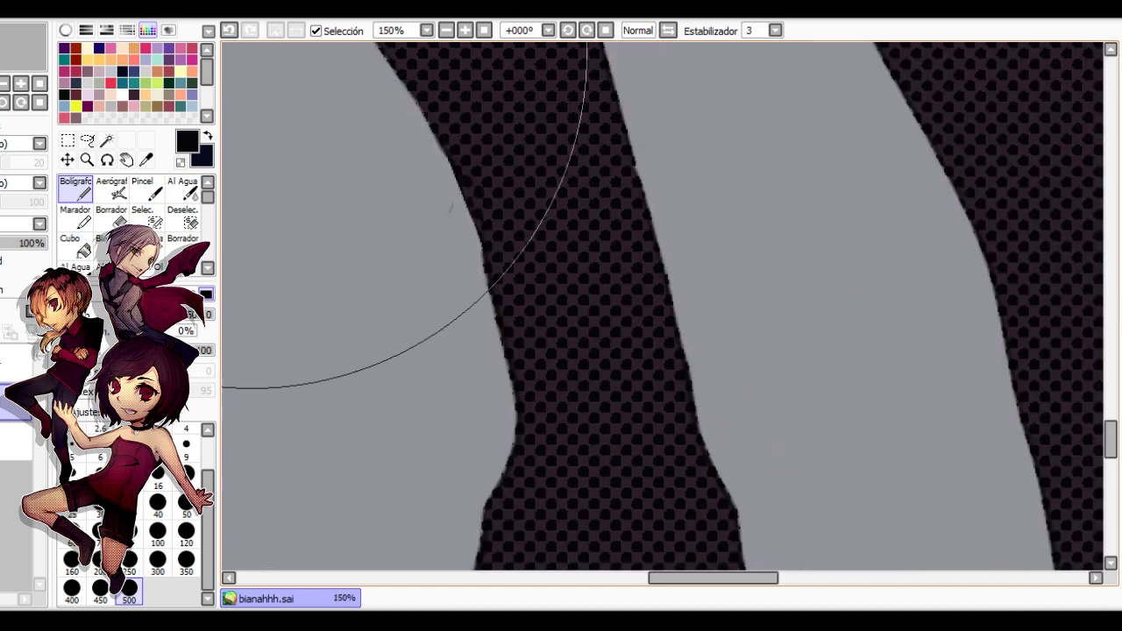
click(229, 30)
scroll(489, 170, up, 3)
click(439, 200)
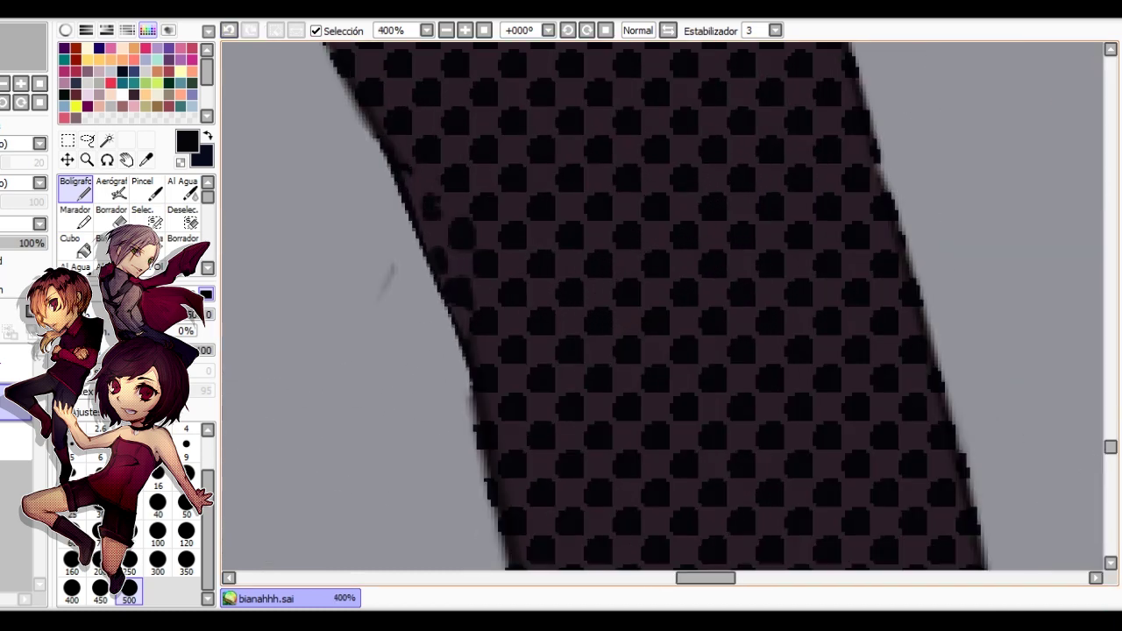
scroll(434, 133, down, 2)
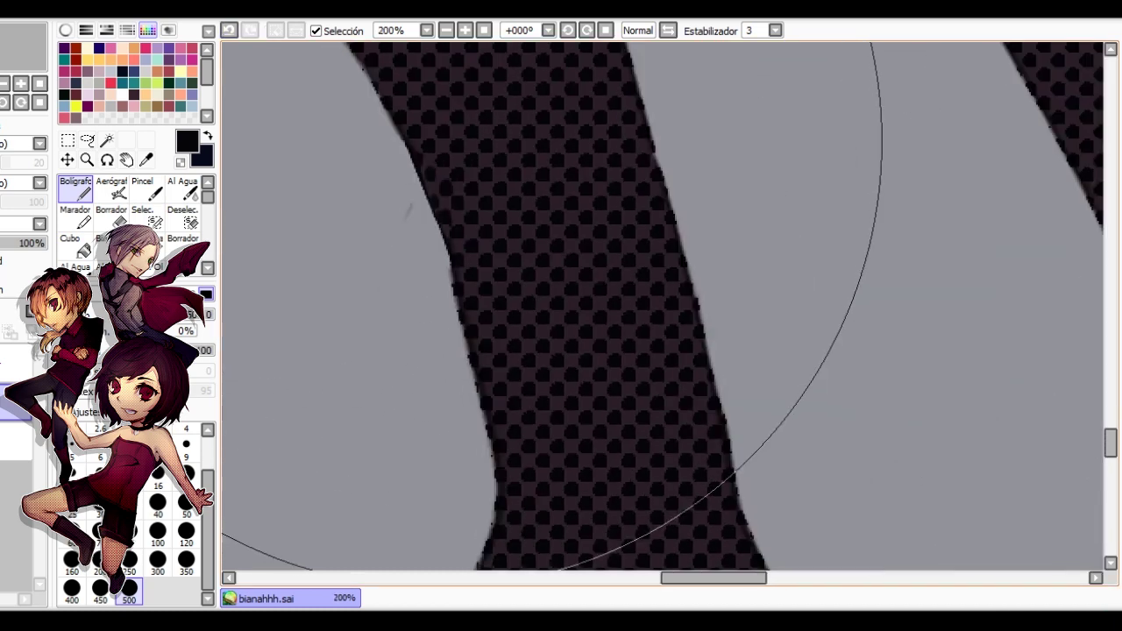
scroll(433, 165, up, 2)
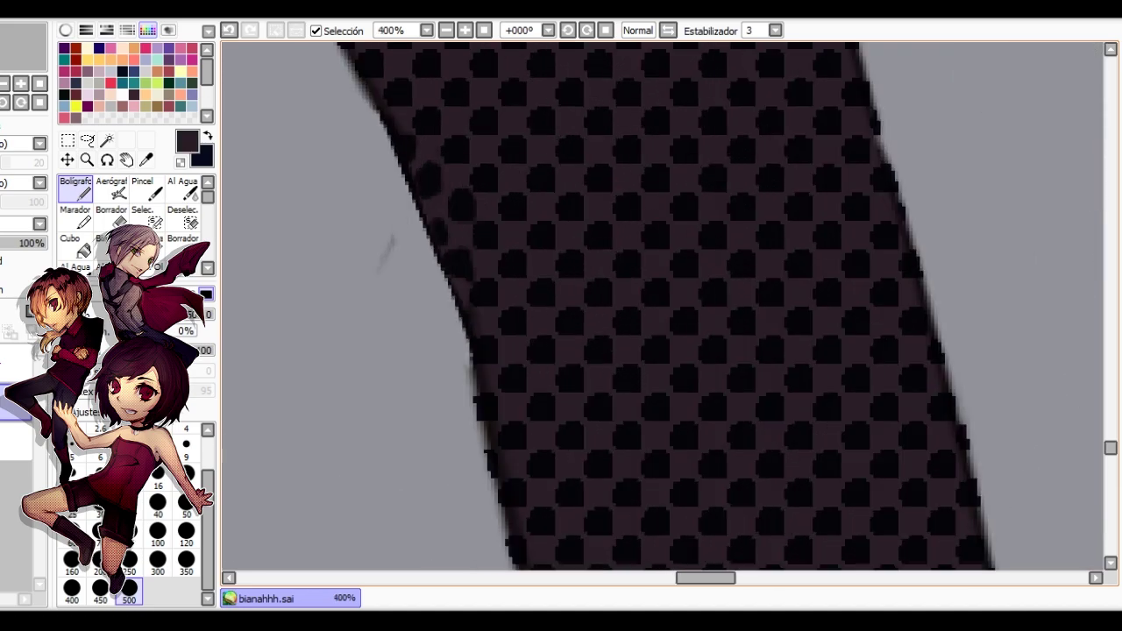
scroll(527, 280, down, 2)
scroll(527, 281, up, 3)
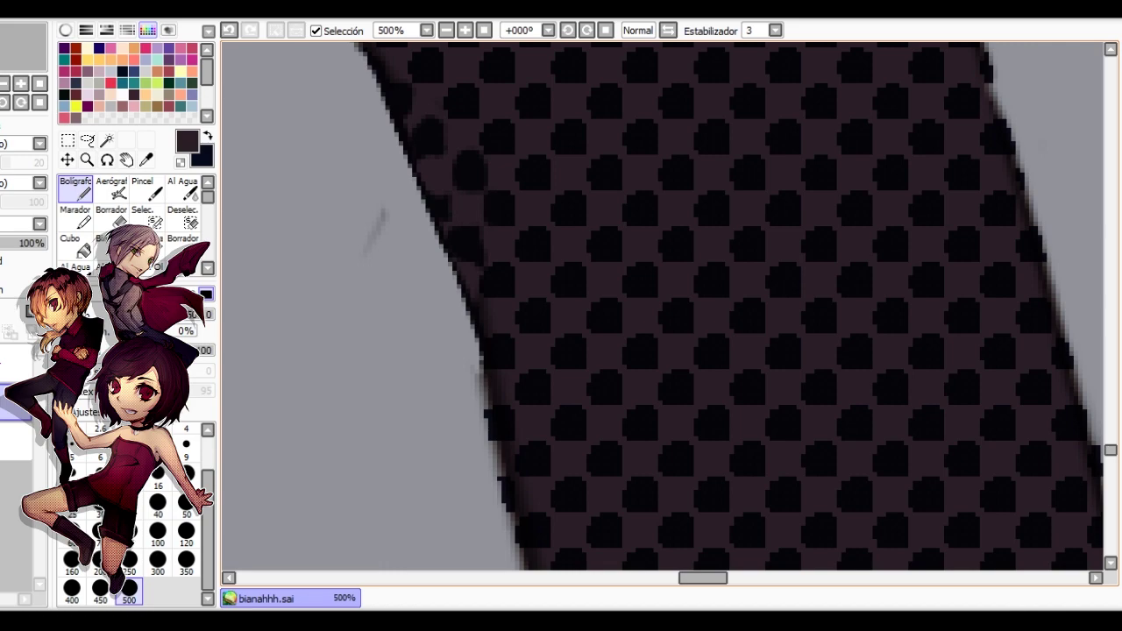
scroll(473, 221, down, 1)
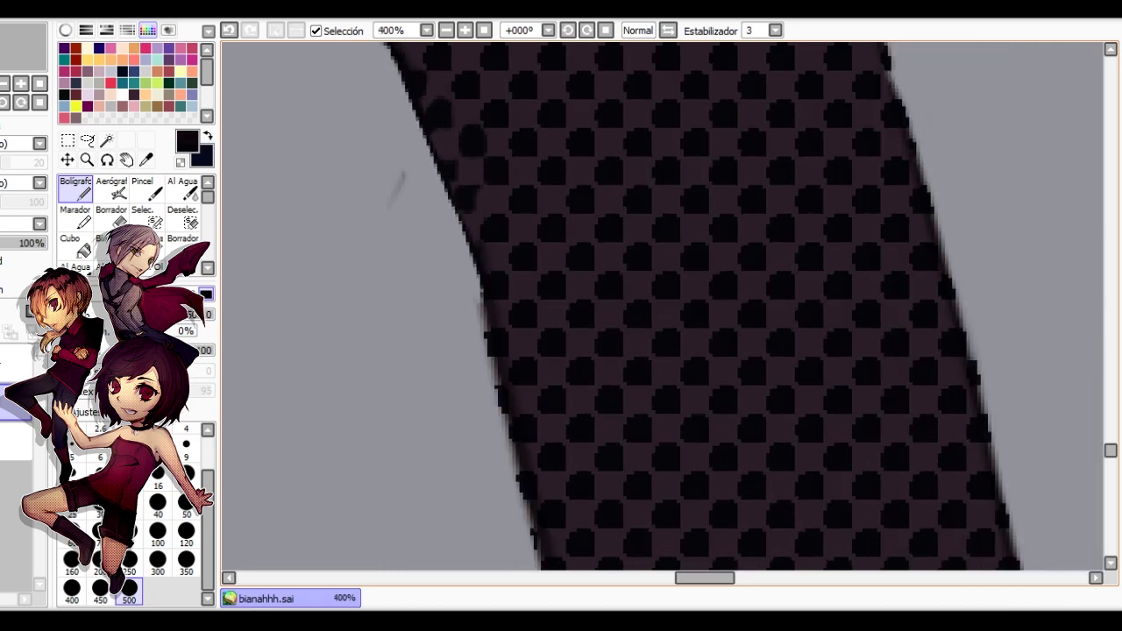
Check the patched calf in mirrored view and smooth its edge with the size 300 eraser.
scroll(509, 155, down, 6)
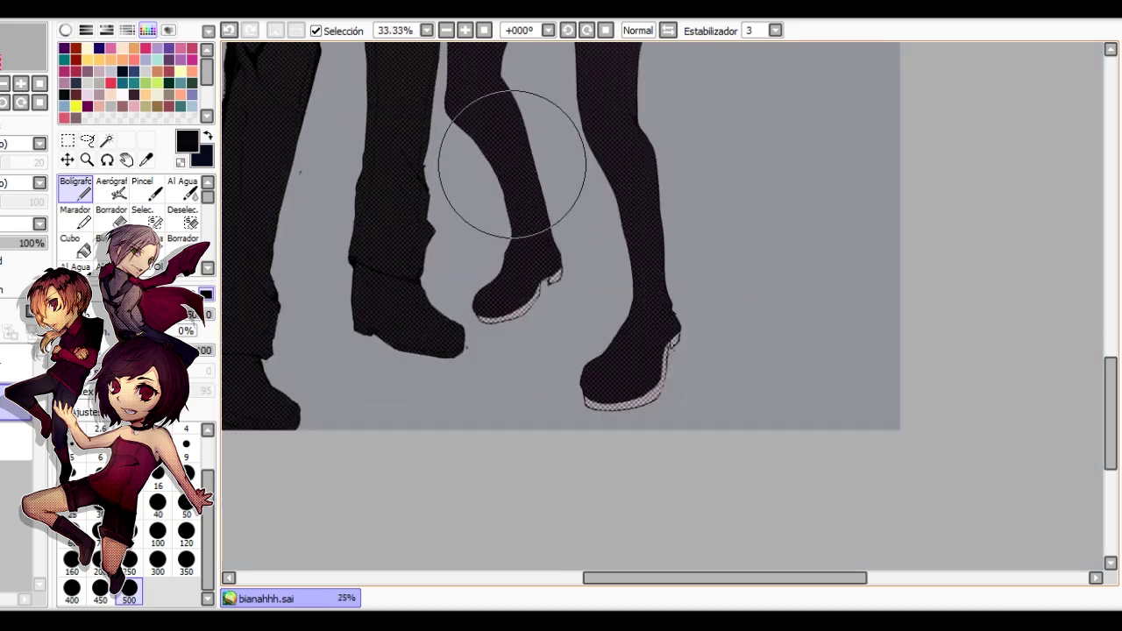
scroll(514, 155, up, 6)
scroll(559, 255, down, 2)
key(h)
drag(862, 326, 687, 218)
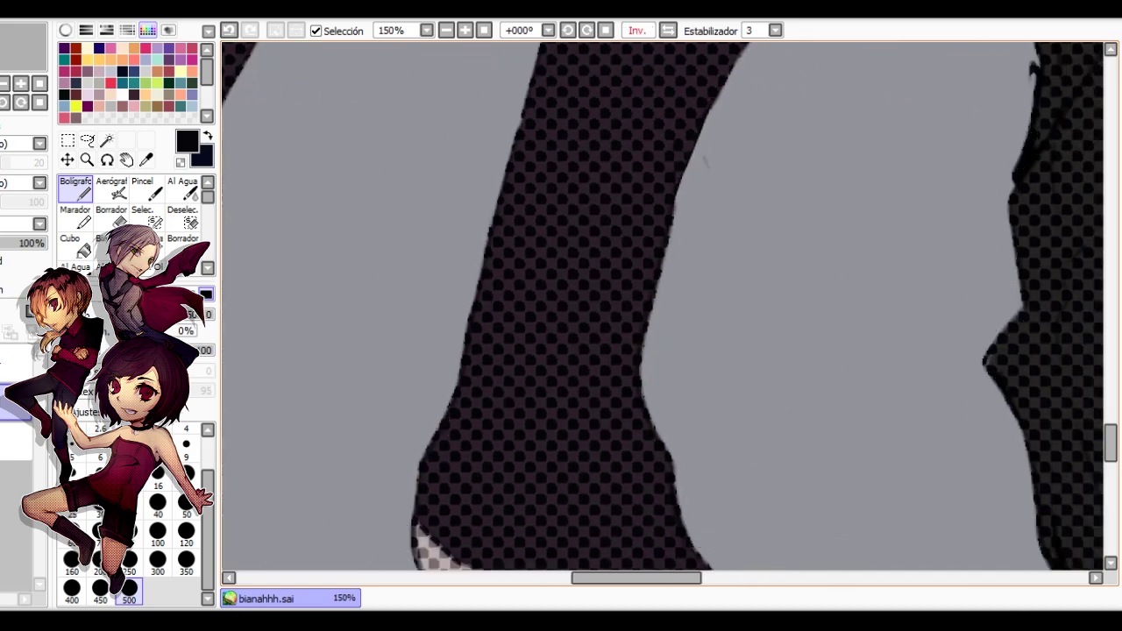
key(e)
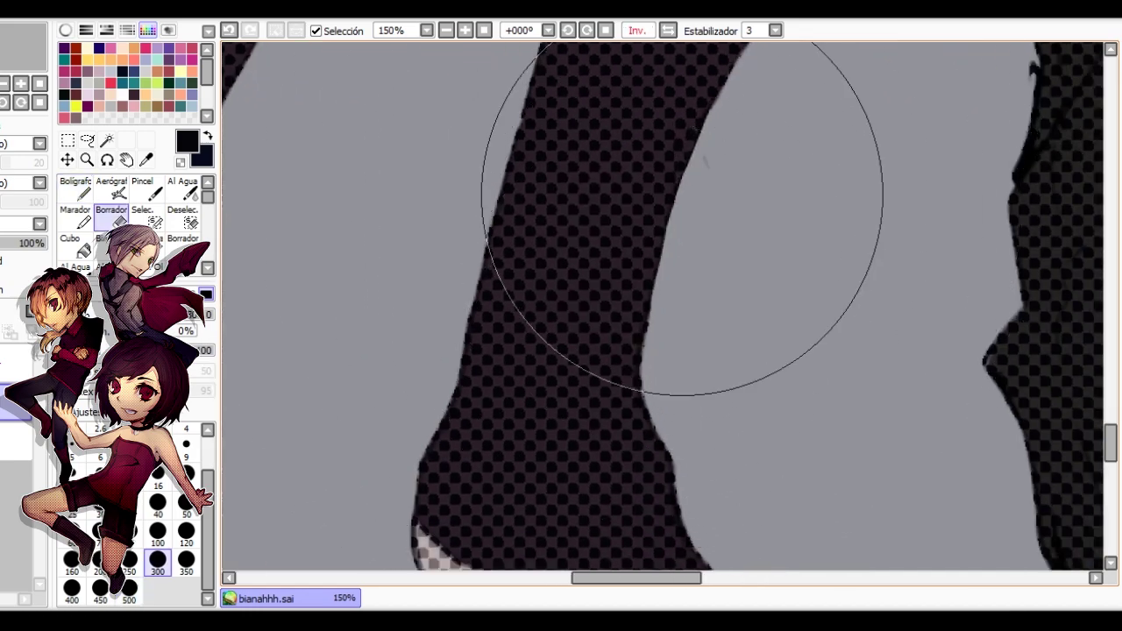
scroll(692, 210, down, 4)
scroll(706, 187, up, 5)
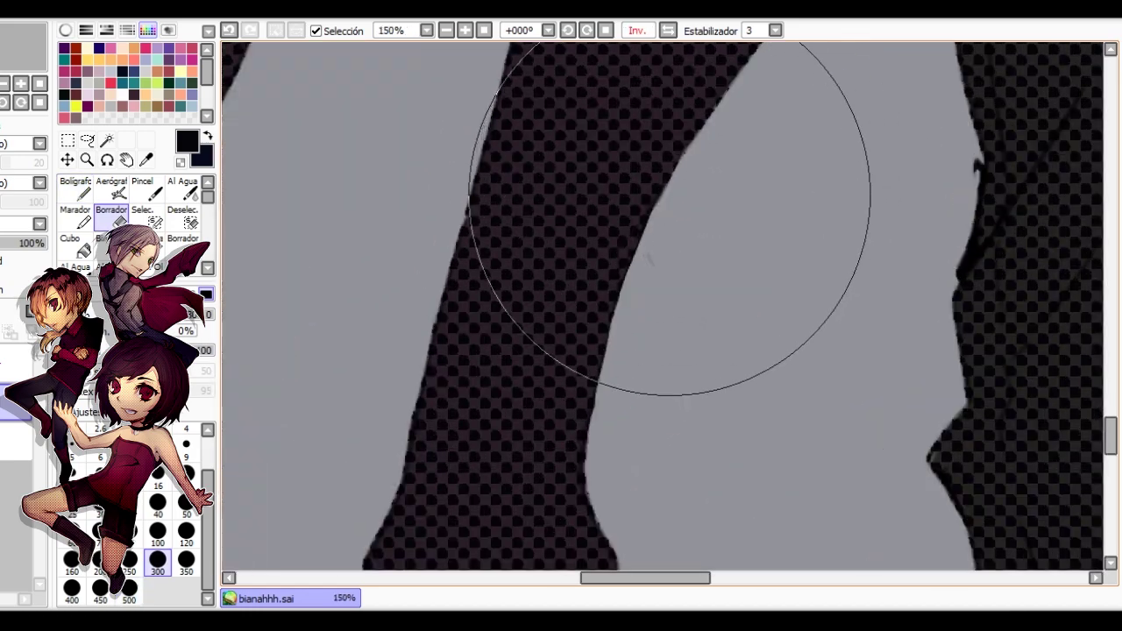
scroll(672, 213, down, 8)
scroll(399, 419, up, 3)
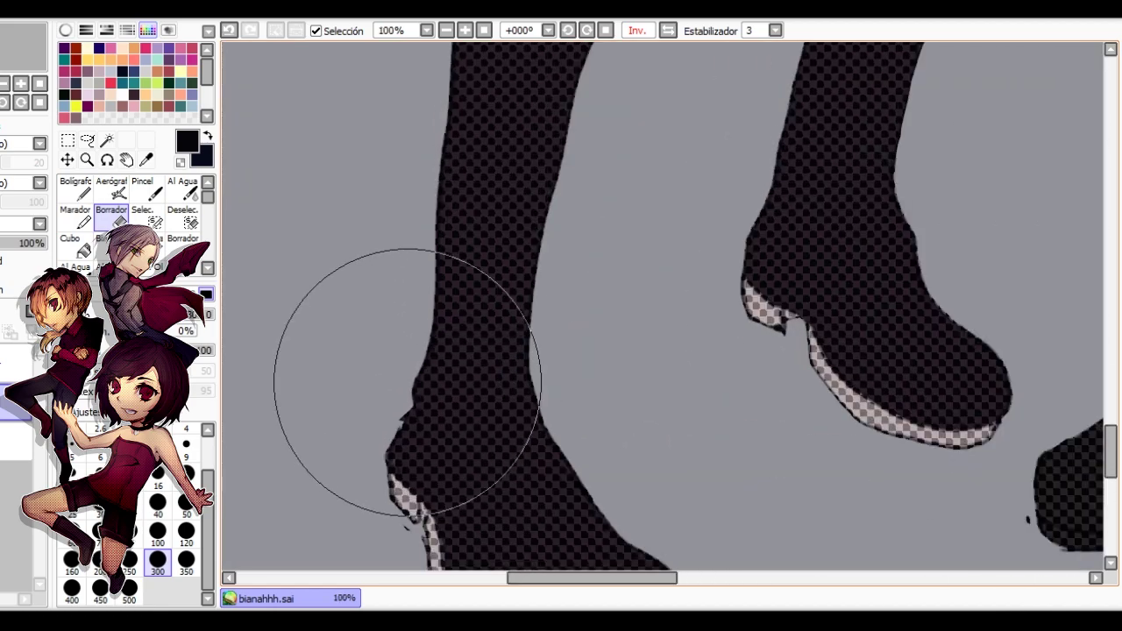
Erase the stray marks around the heel of the woman's front shoe with the size 300 eraser.
drag(387, 445, 391, 468)
key(h)
mouse_move(813, 530)
mouse_down()
mouse_move(725, 463)
mouse_move(629, 340)
mouse_up()
drag(718, 351, 719, 384)
scroll(714, 378, down, 4)
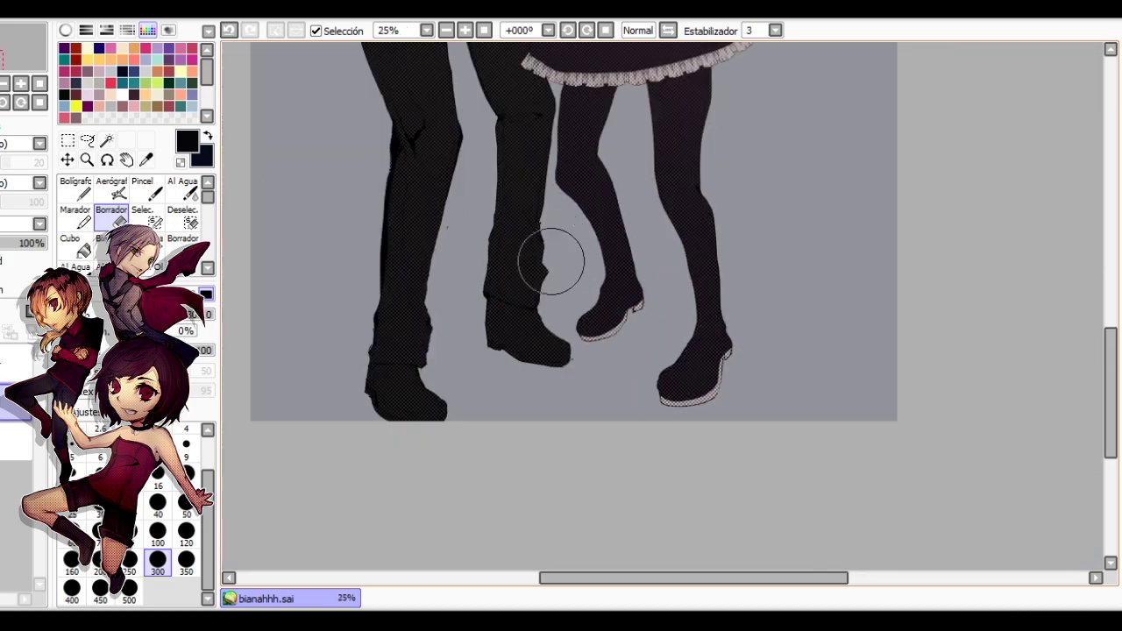
Erase the stray marks along the edge of the man's front trouser cuff with the size 300 eraser.
drag(375, 351, 340, 401)
scroll(331, 393, up, 4)
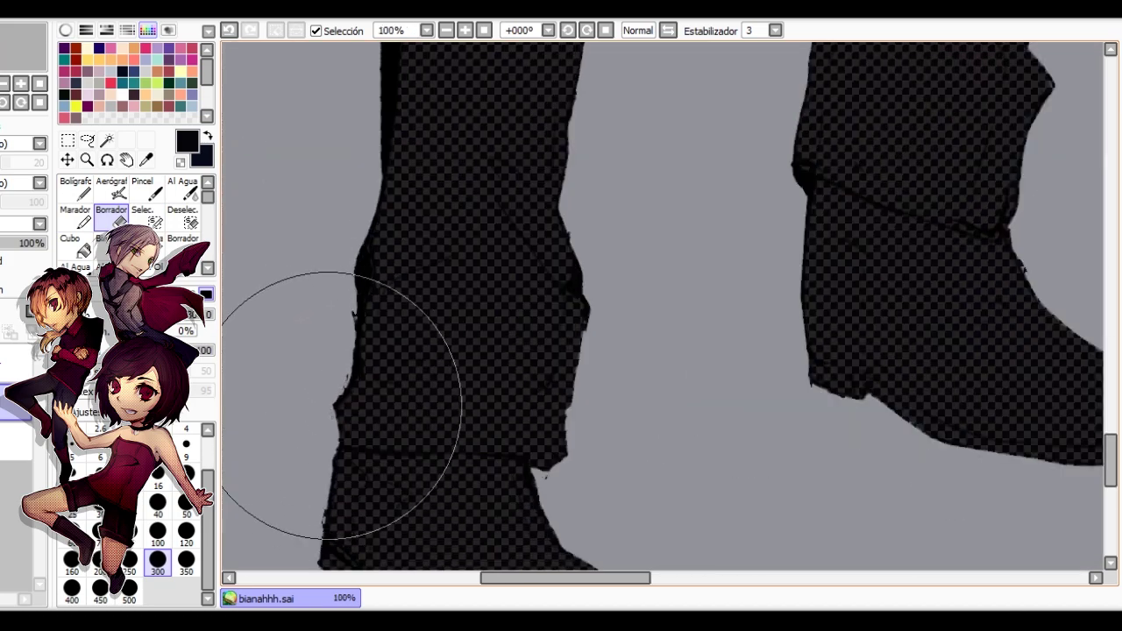
scroll(355, 321, down, 3)
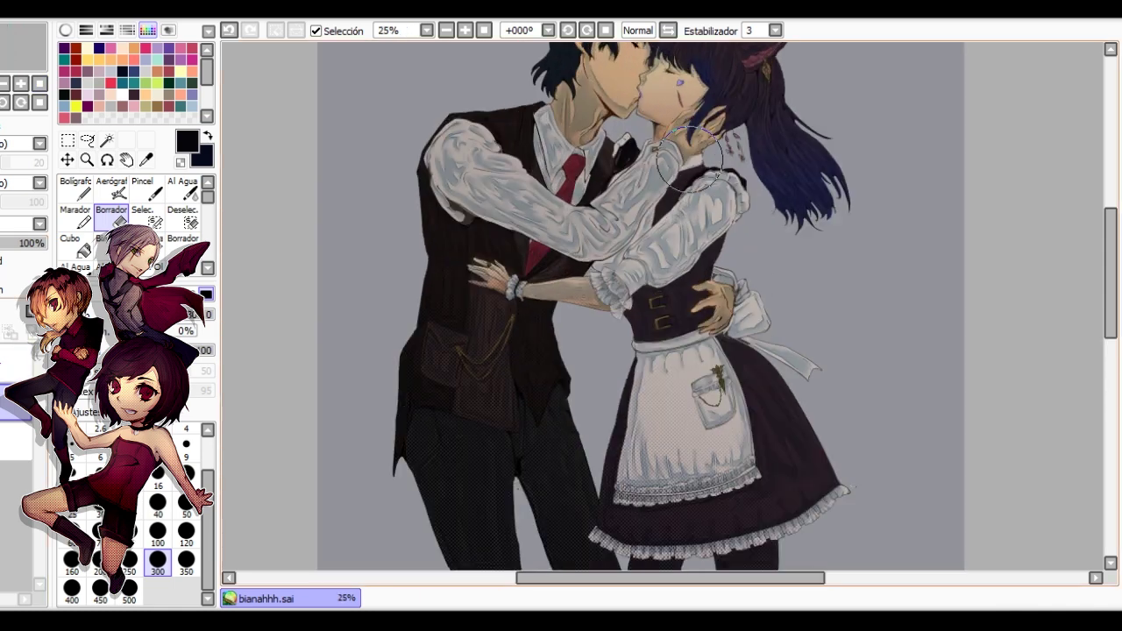
scroll(664, 316, down, 1)
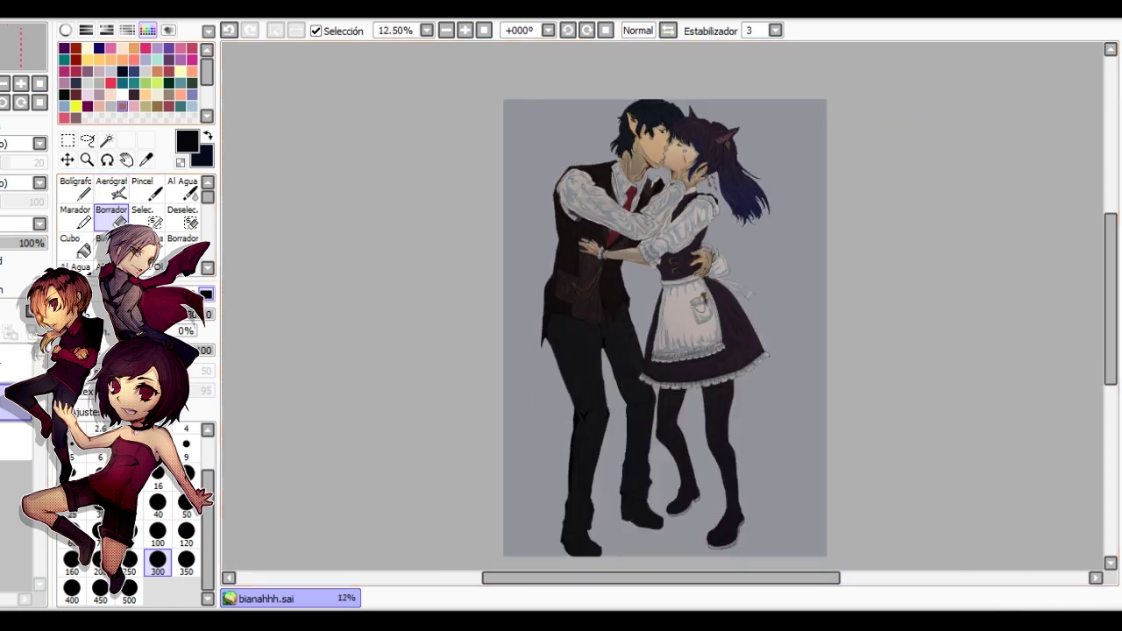
click(107, 141)
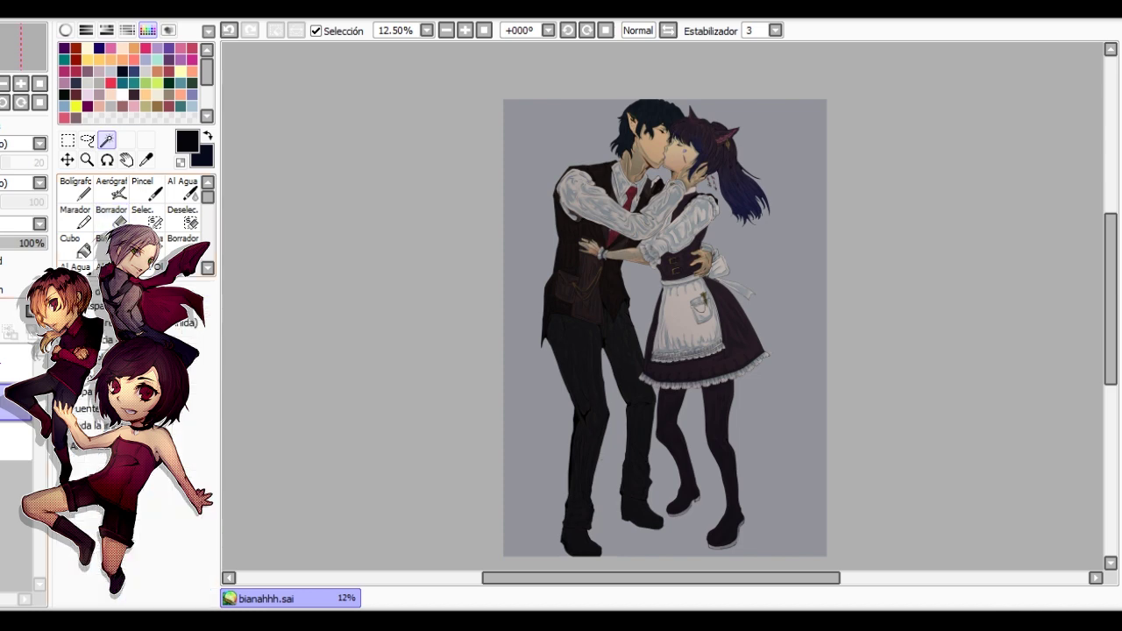
click(614, 272)
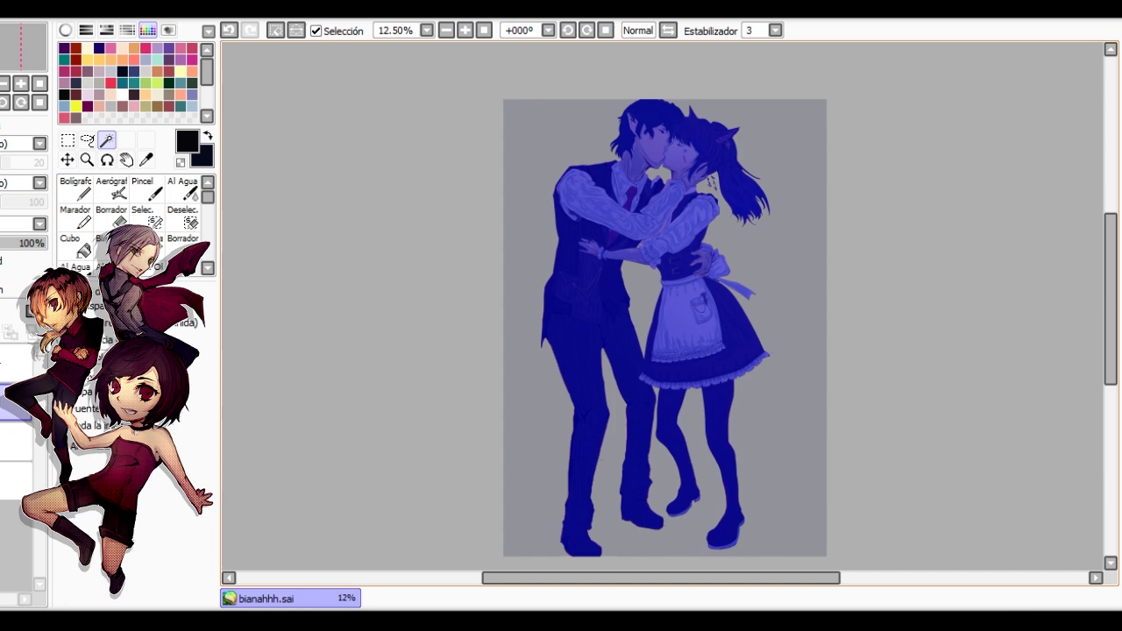
scroll(637, 225, up, 1)
scroll(633, 240, down, 1)
click(67, 140)
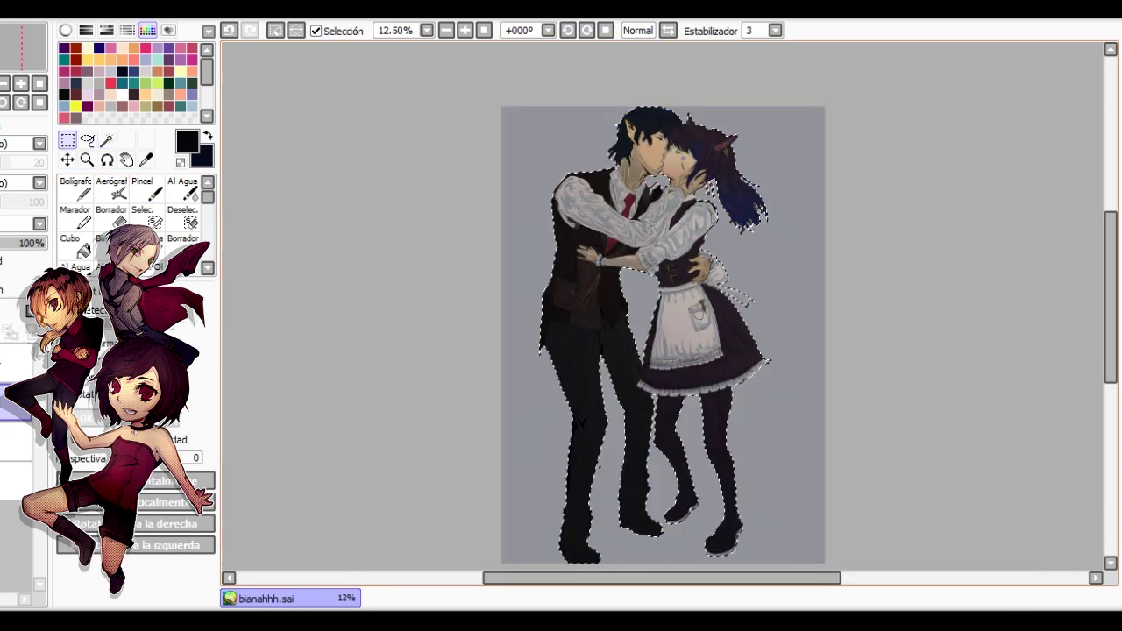
ctrl+click(503, 294)
scroll(664, 307, up, 2)
scroll(665, 307, down, 1)
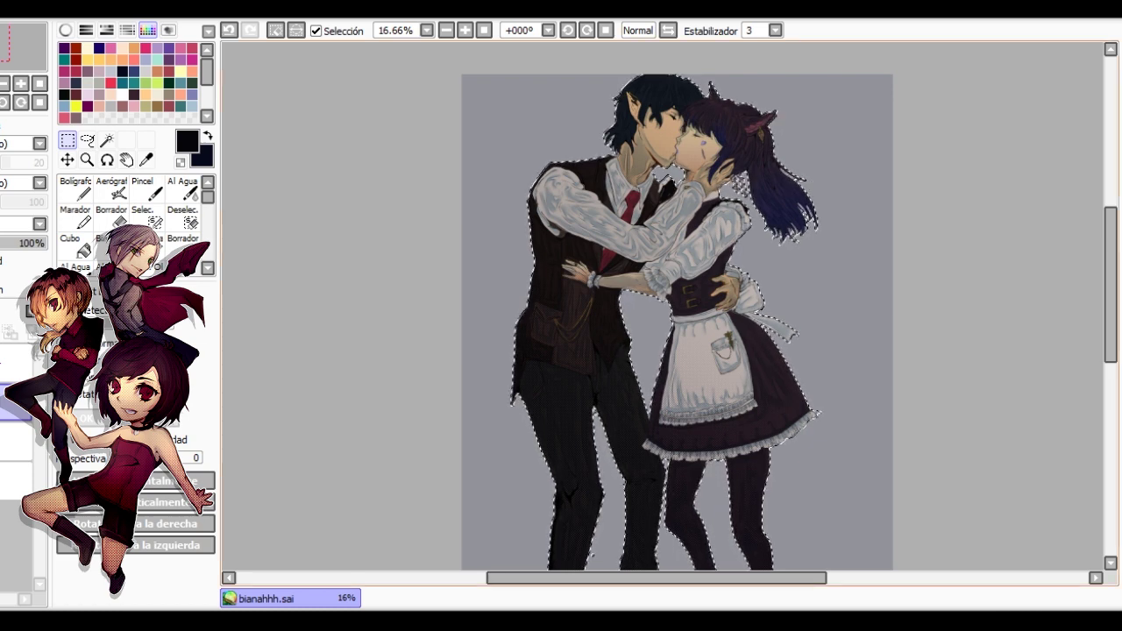
scroll(688, 203, up, 2)
scroll(682, 200, down, 2)
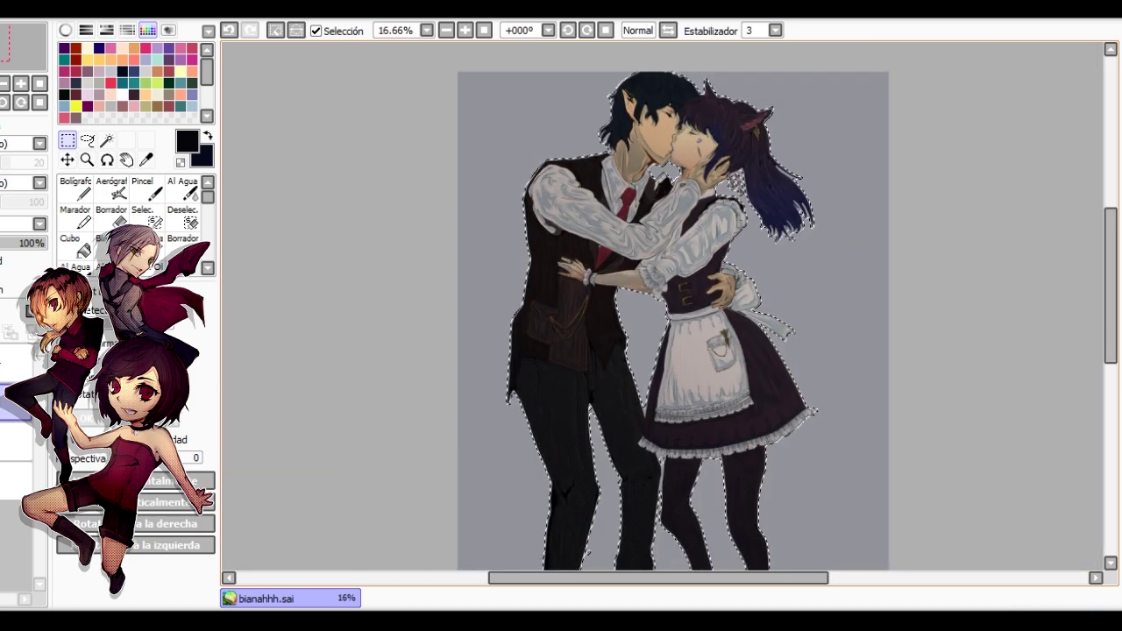
scroll(667, 155, up, 2)
scroll(445, 102, down, 1)
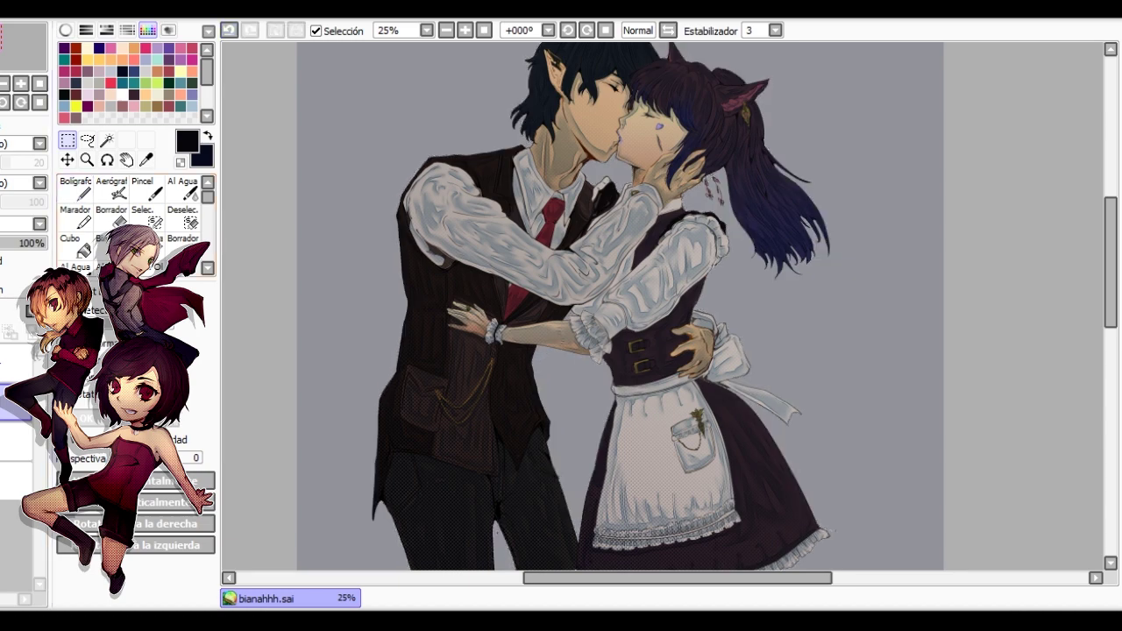
Select the whole silhouette of the embracing couple with the magic wand.
key(w)
click(572, 312)
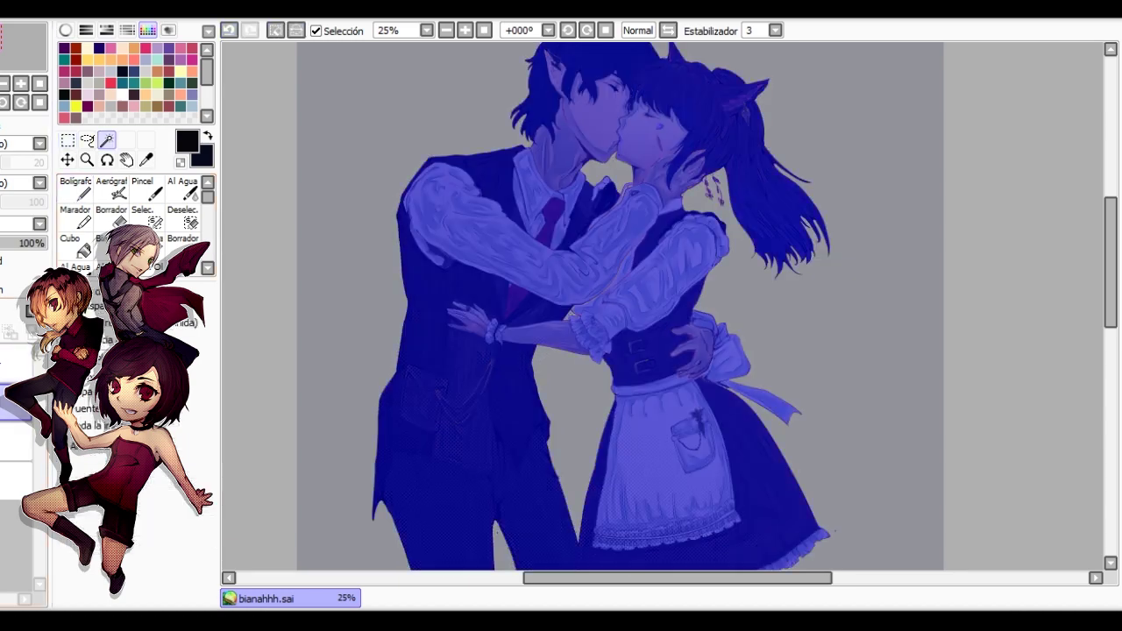
key(m)
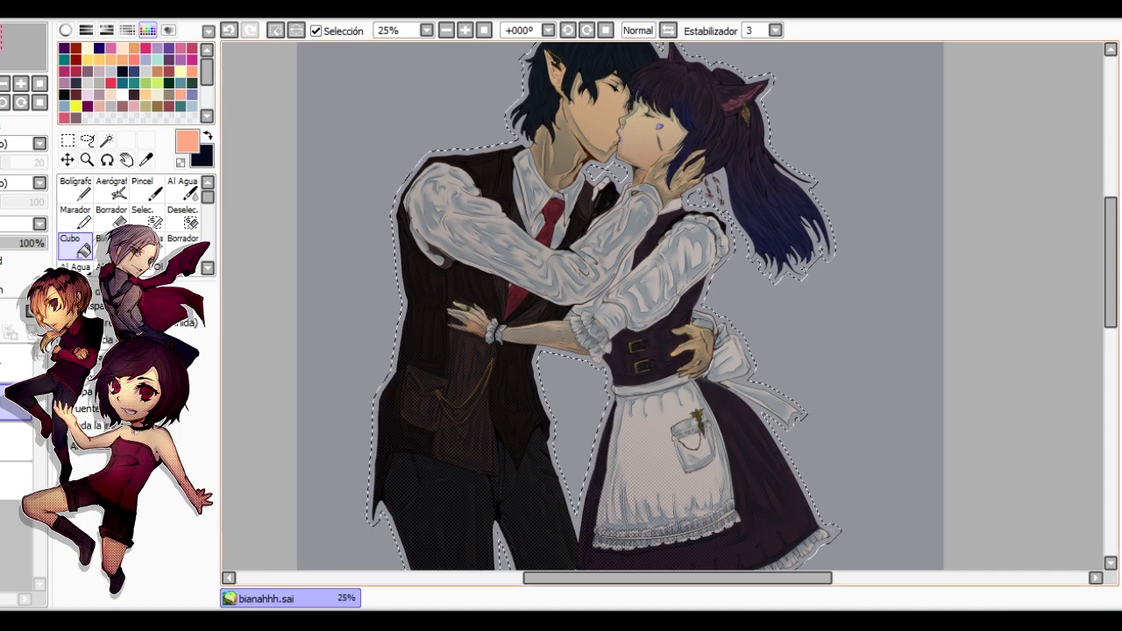
Fill the selected silhouette with light salmon orange using the bucket and move the fill layer higher in the layer stack.
click(445, 159)
scroll(445, 159, up, 1)
scroll(444, 160, down, 3)
scroll(445, 160, up, 3)
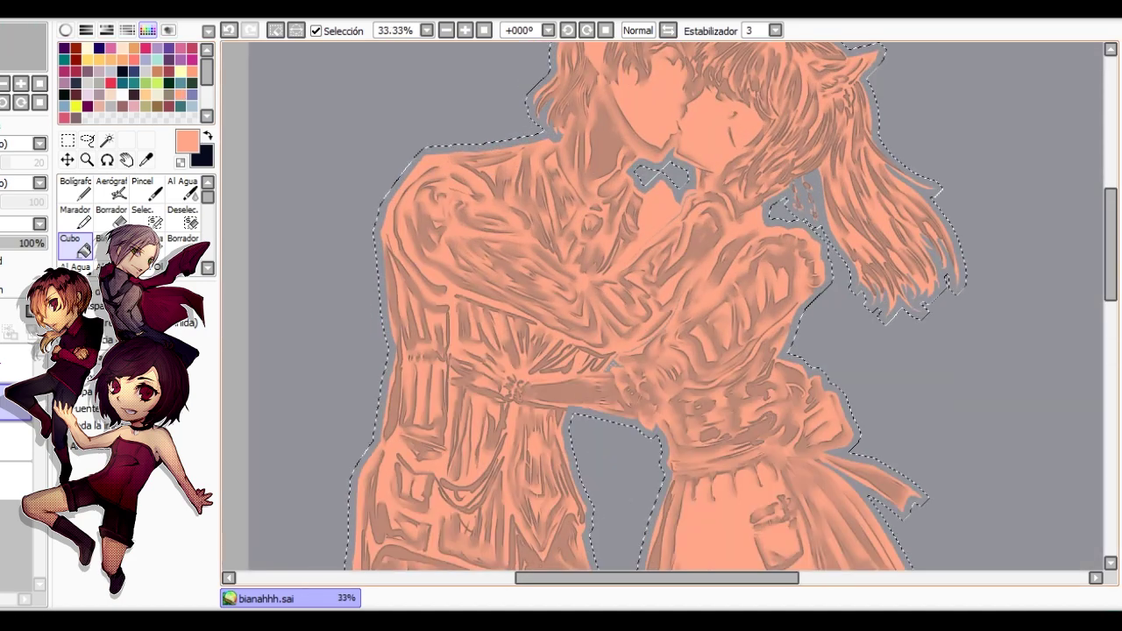
scroll(442, 171, down, 2)
drag(18, 403, 18, 354)
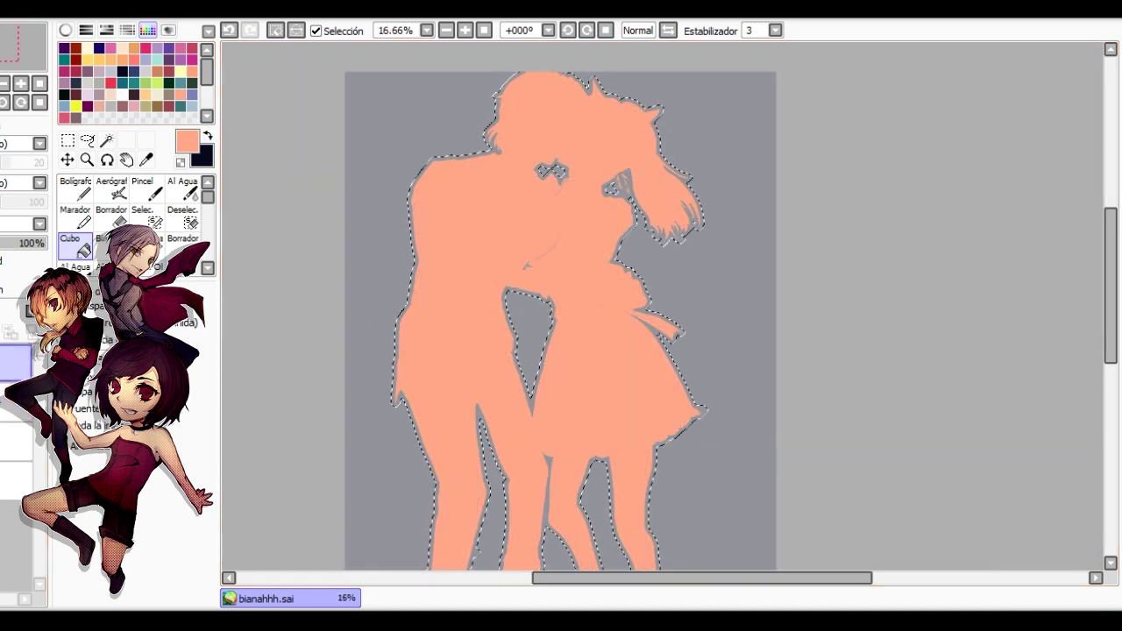